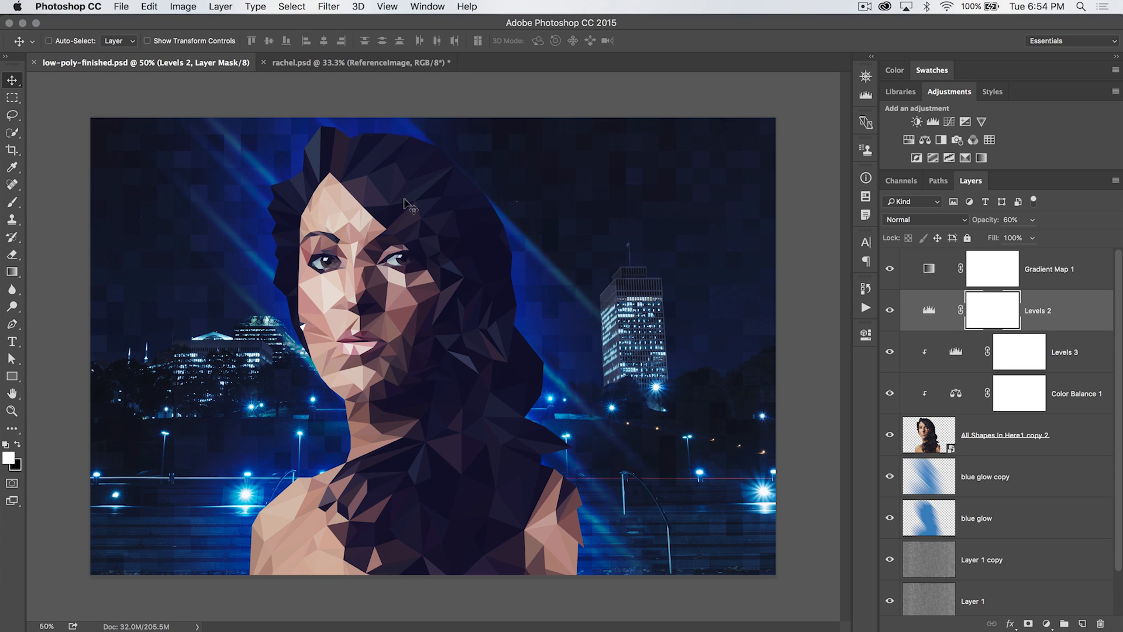
In the rachel.psd document, set the grid preferences to Light Red with a gridline every 8 pixels
{"action": "left_click", "coordinate": [315, 62]}
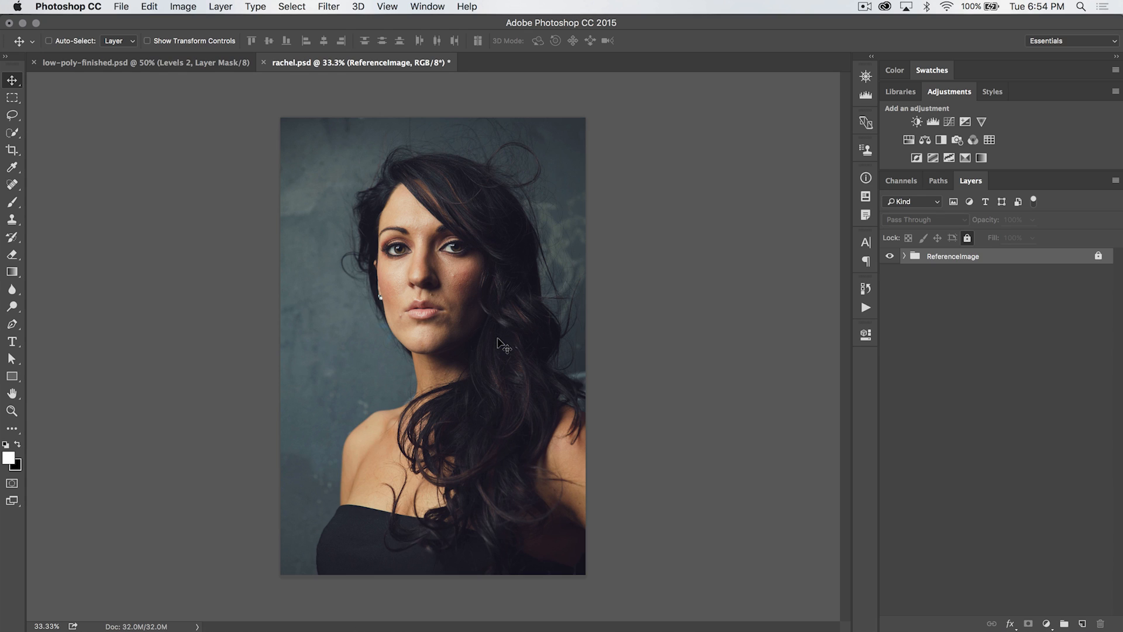
{"action": "key", "text": "cmd+k"}
{"action": "left_click_drag", "start_coordinate": [460, 193], "coordinate": [416, 135]}
{"action": "left_click", "coordinate": [261, 305]}
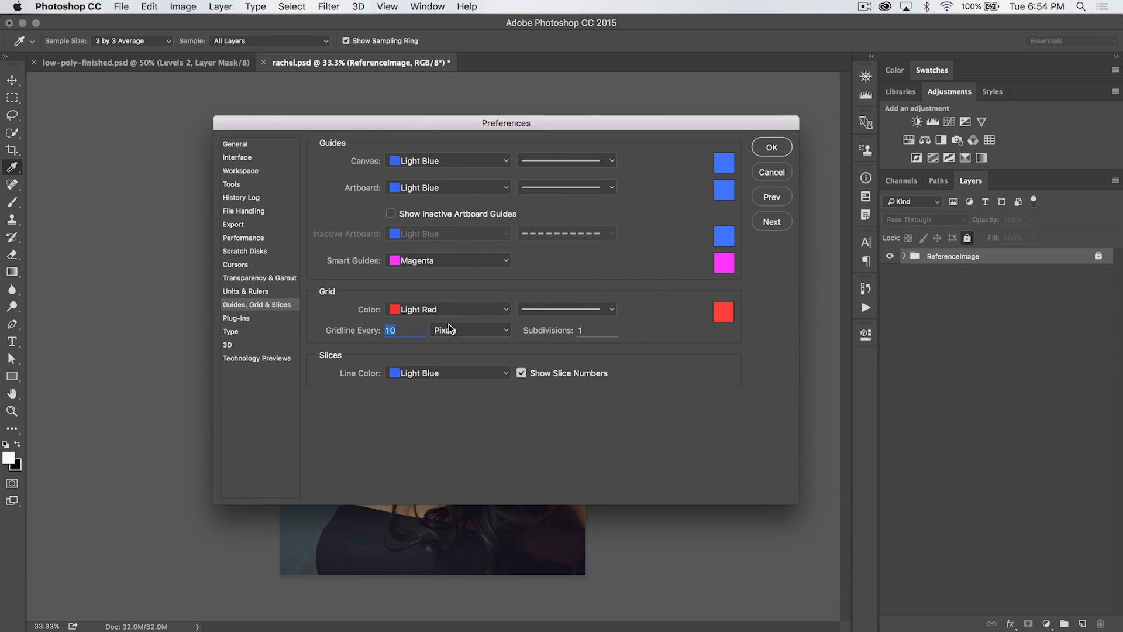
{"action": "left_click_drag", "start_coordinate": [544, 117], "coordinate": [814, 82]}
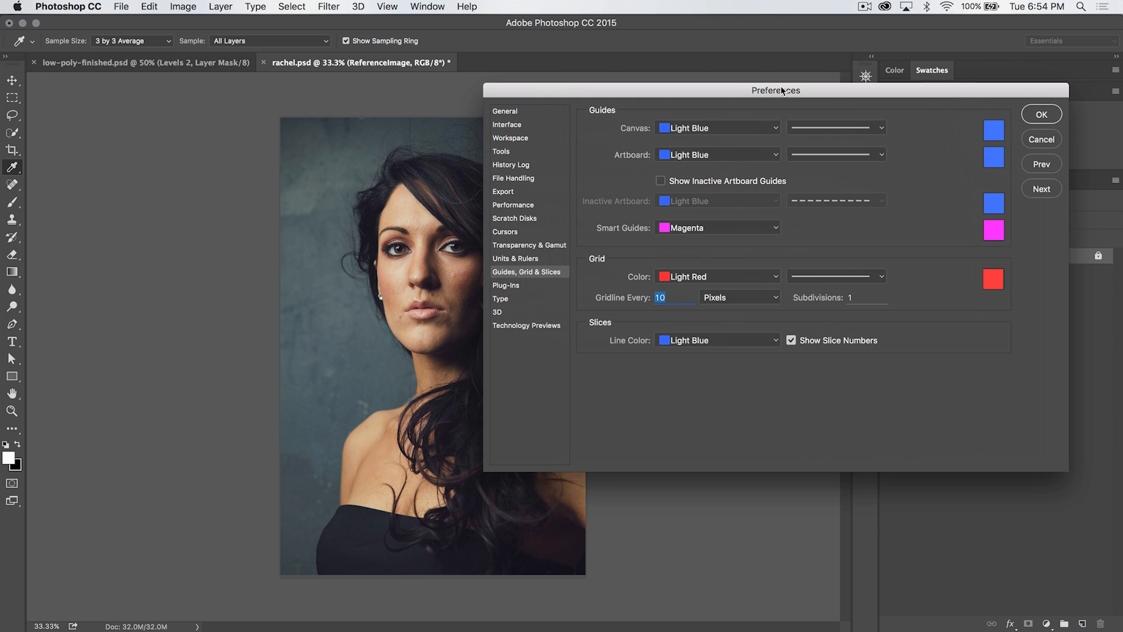
{"action": "left_click_drag", "start_coordinate": [780, 85], "coordinate": [521, 120]}
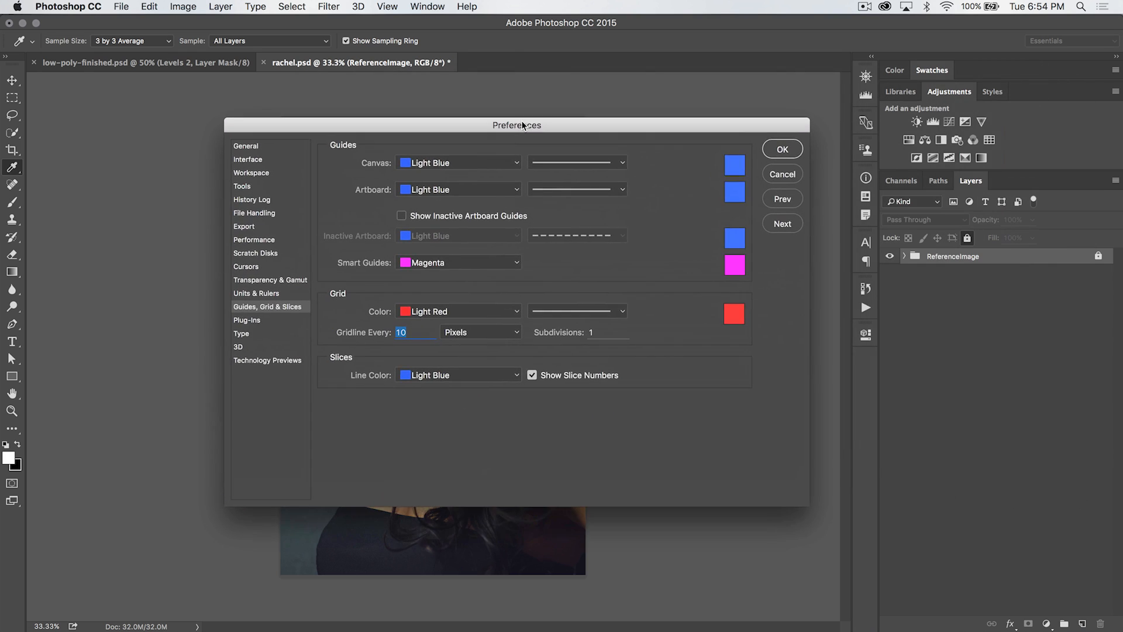
{"action": "left_click", "coordinate": [473, 311]}
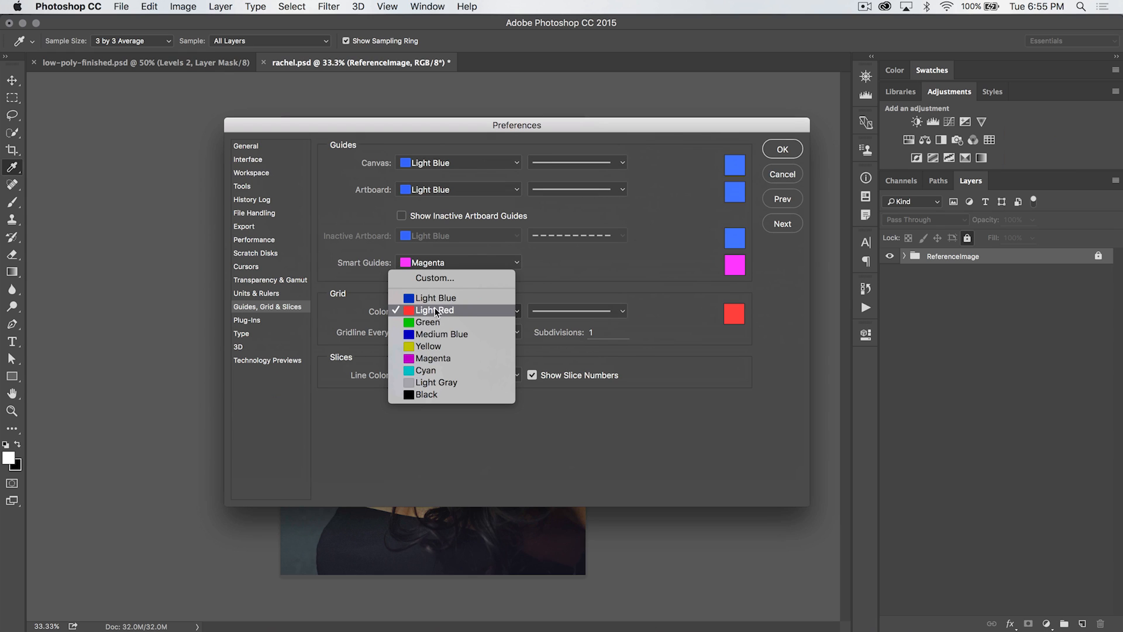
{"action": "left_click", "coordinate": [430, 311]}
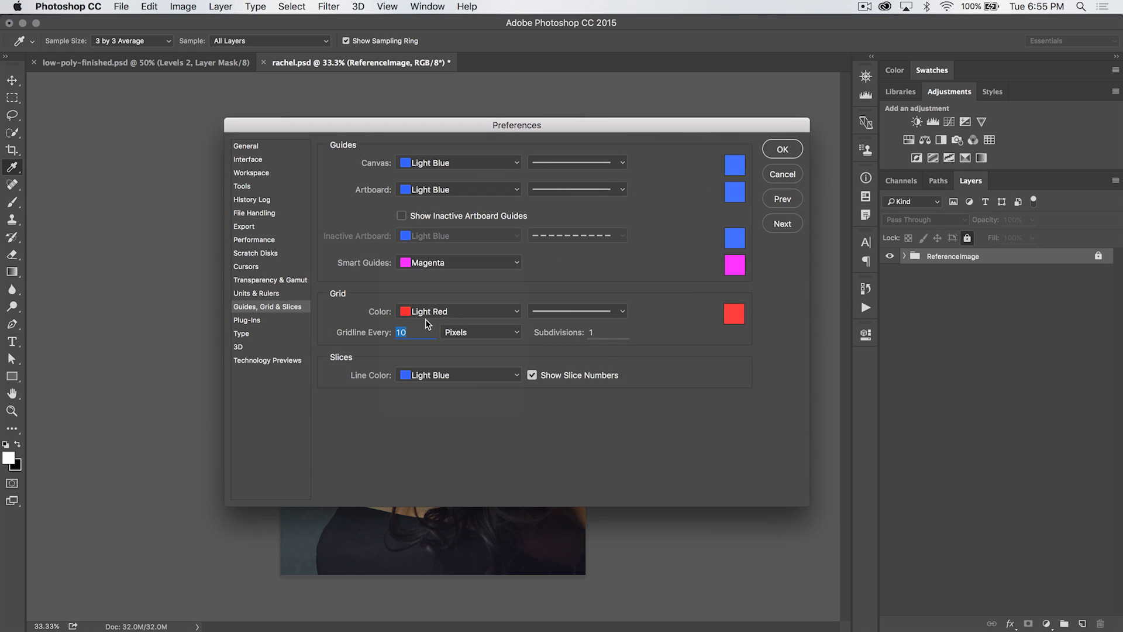
{"action": "left_click", "coordinate": [411, 333]}
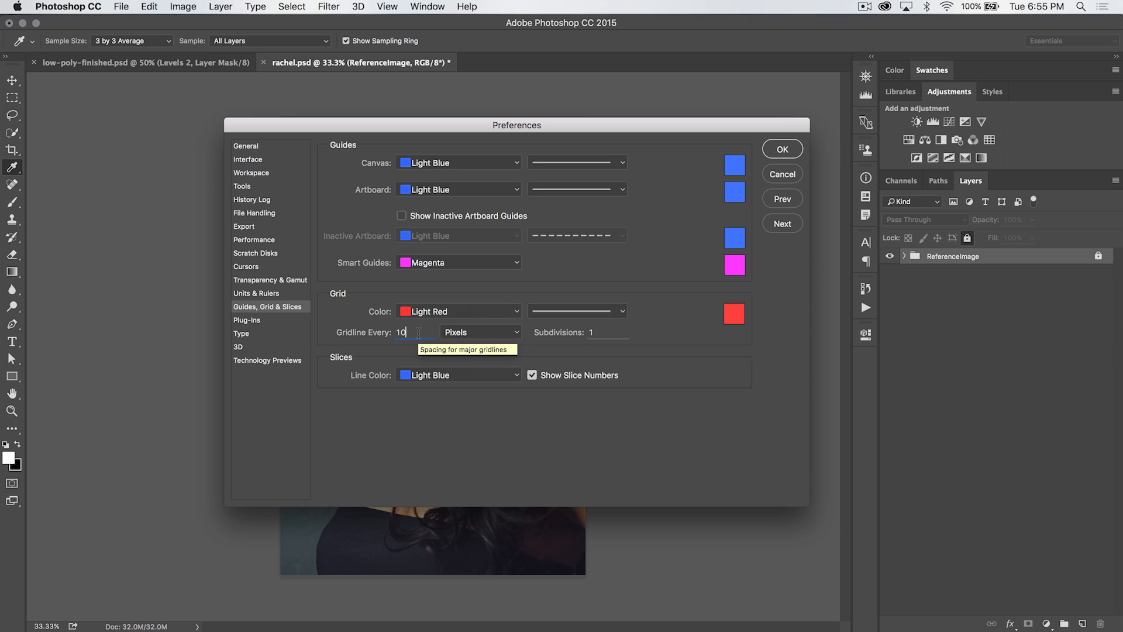
{"action": "double_click", "coordinate": [419, 332]}
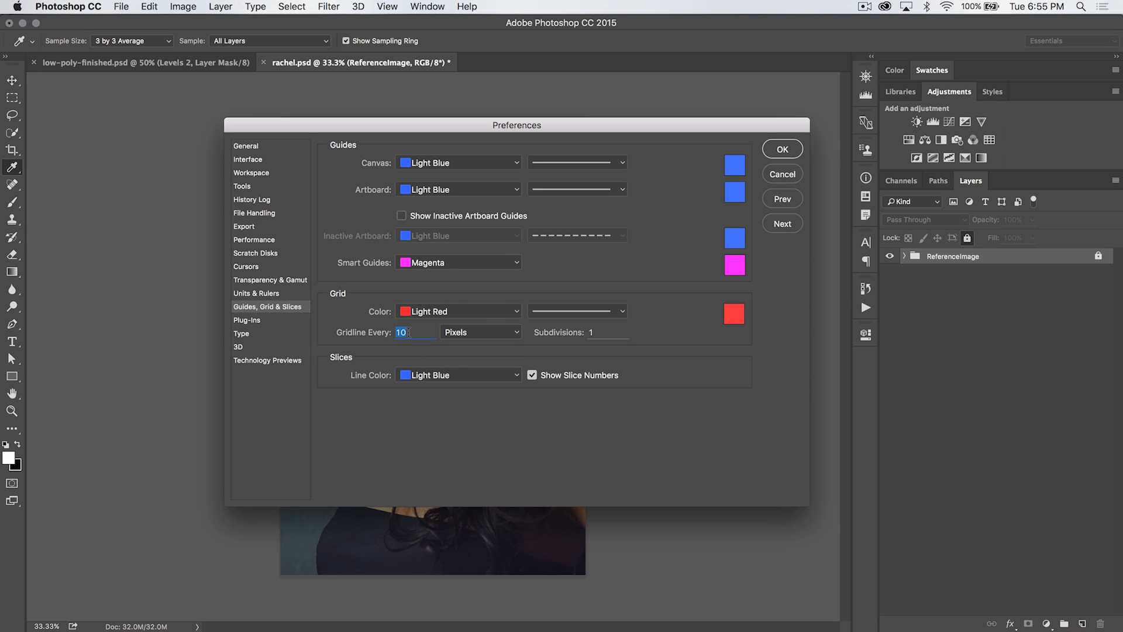
{"action": "type", "text": "8"}
{"action": "left_click", "coordinate": [416, 334]}
{"action": "left_click", "coordinate": [613, 331]}
{"action": "left_click", "coordinate": [783, 150]}
Show the grid over the reference image, hiding and reshowing it once
{"action": "key", "text": "v"}
{"action": "left_click", "coordinate": [394, 11]}
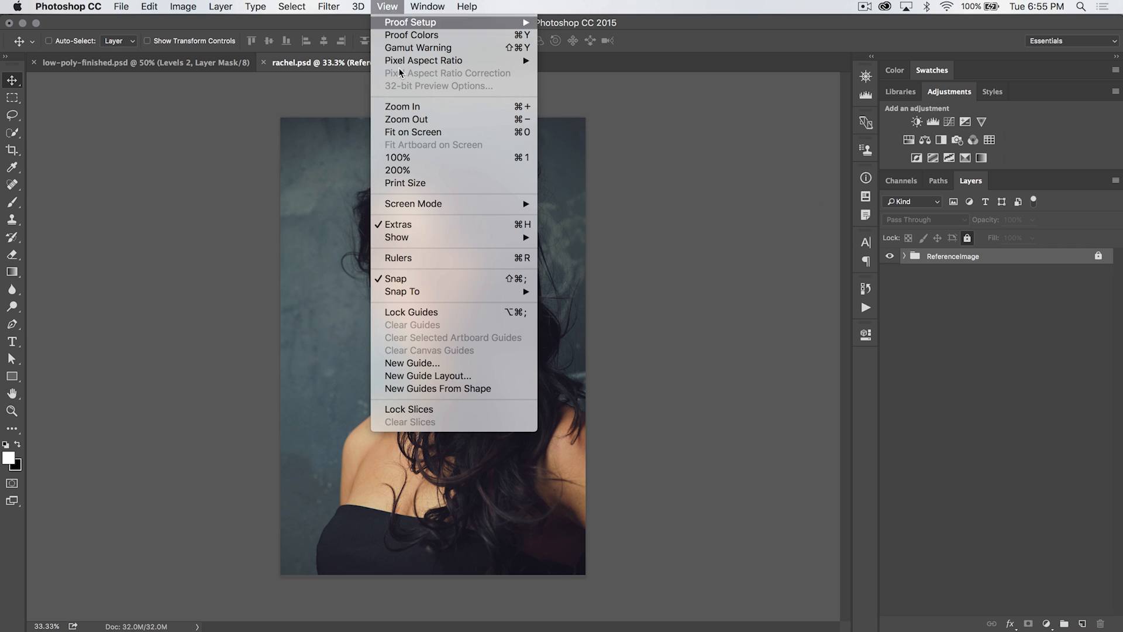
{"action": "mouse_move", "coordinate": [439, 238]}
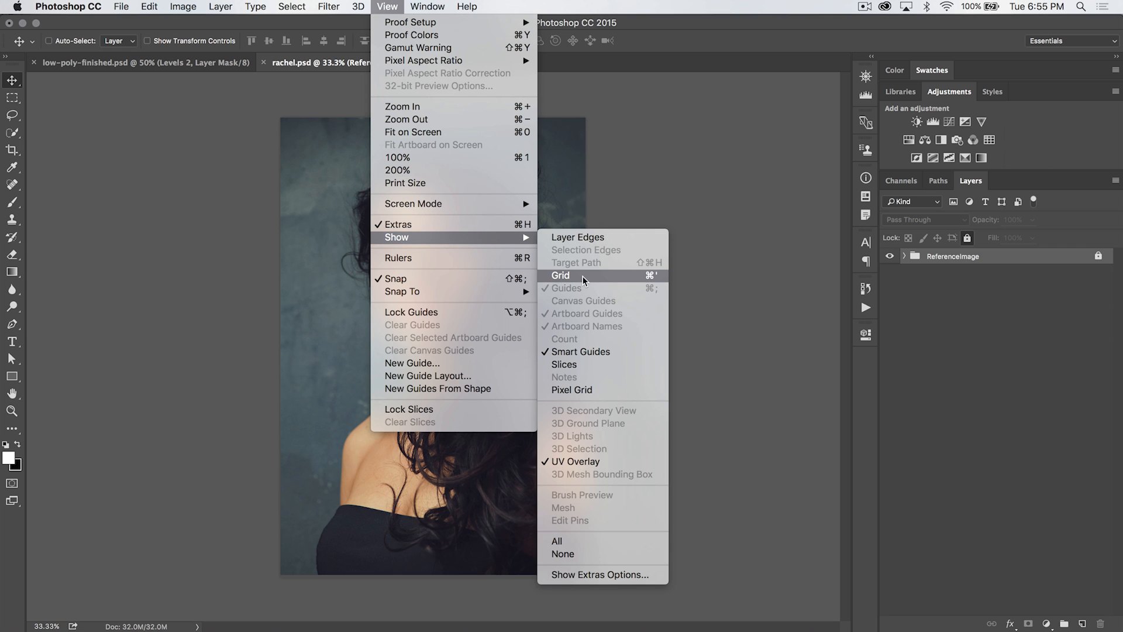
{"action": "left_click", "coordinate": [656, 282]}
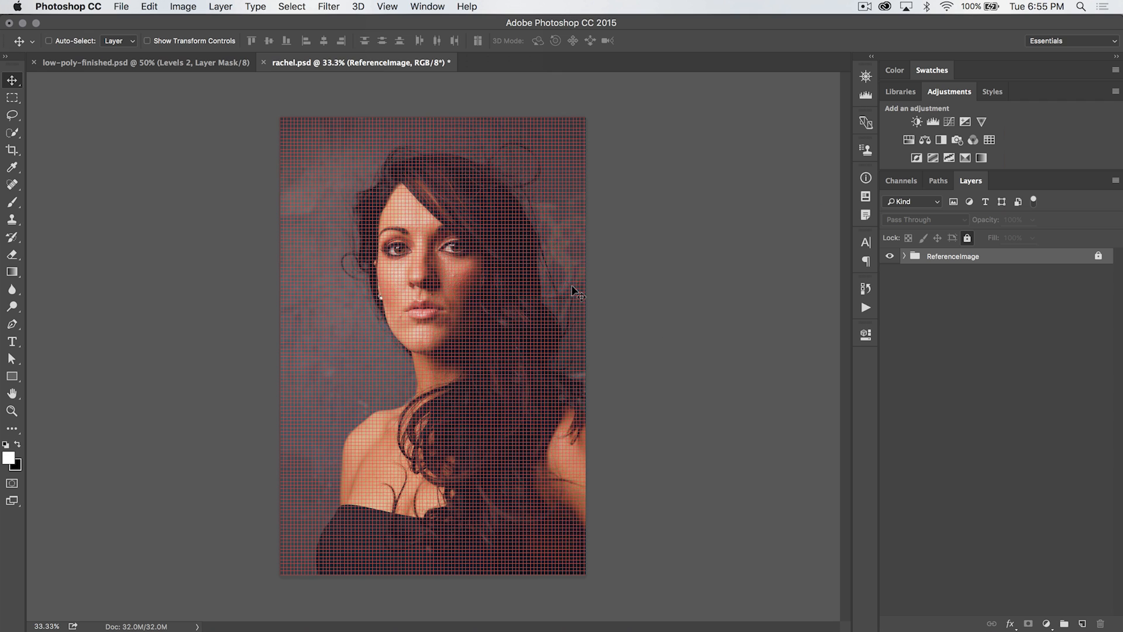
{"action": "key", "text": "ctrl+apostrophe"}
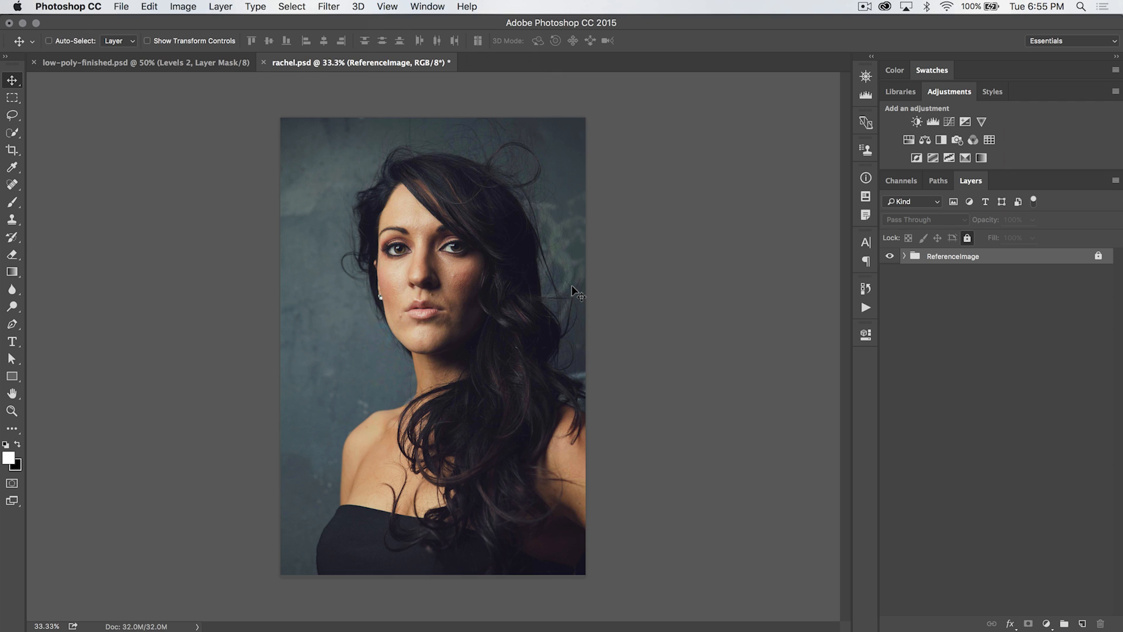
{"action": "key", "text": "ctrl+apostrophe"}
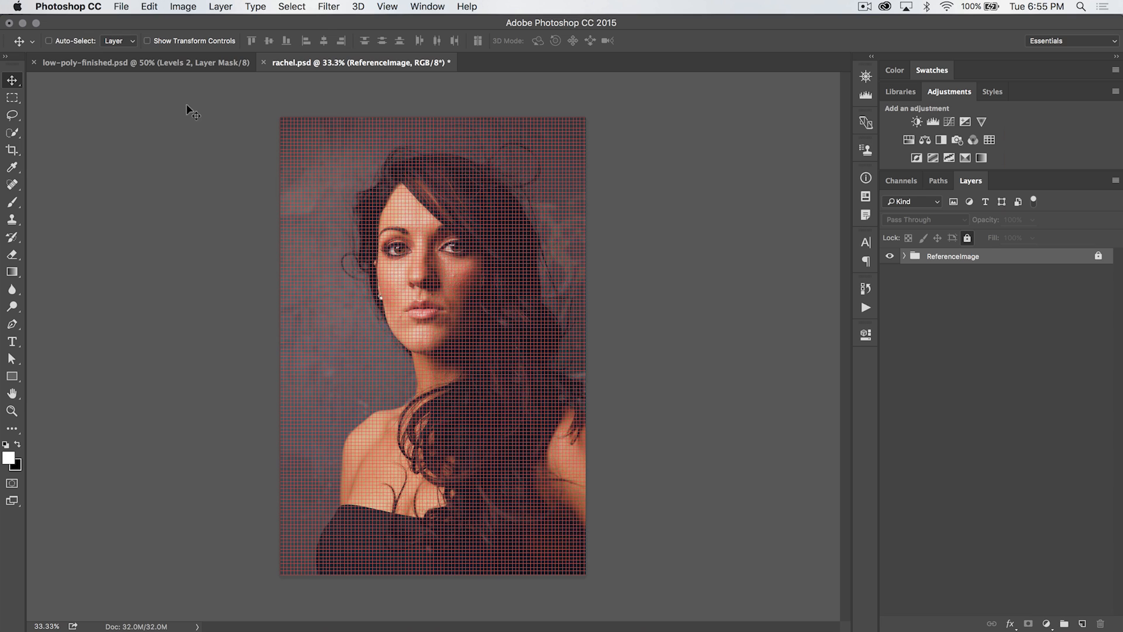
Select the Pen tool and set its mode to Shape
{"action": "left_click", "coordinate": [13, 323]}
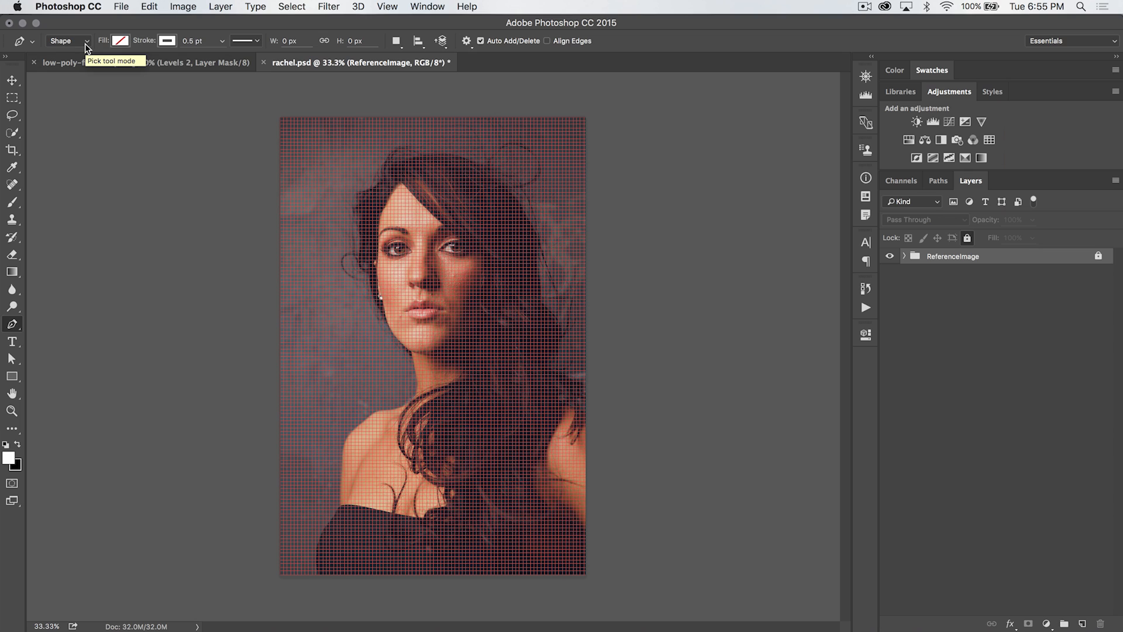
{"action": "left_click", "coordinate": [86, 46]}
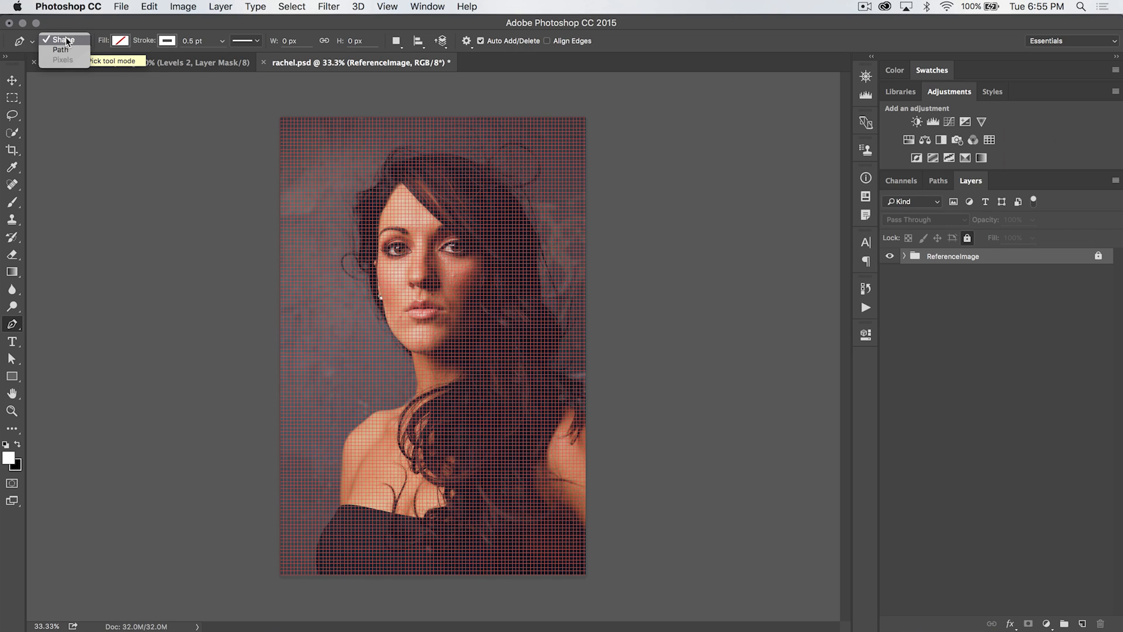
{"action": "left_click", "coordinate": [65, 38]}
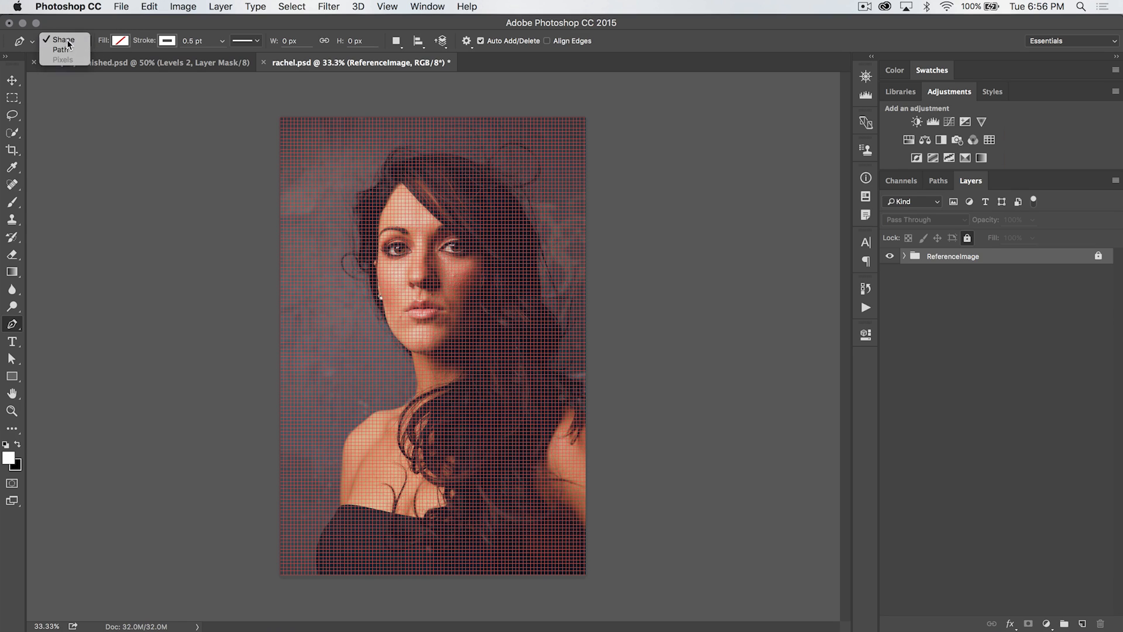
Set the shape to no fill with a white 0.5 pt stroke
{"action": "left_click", "coordinate": [118, 41]}
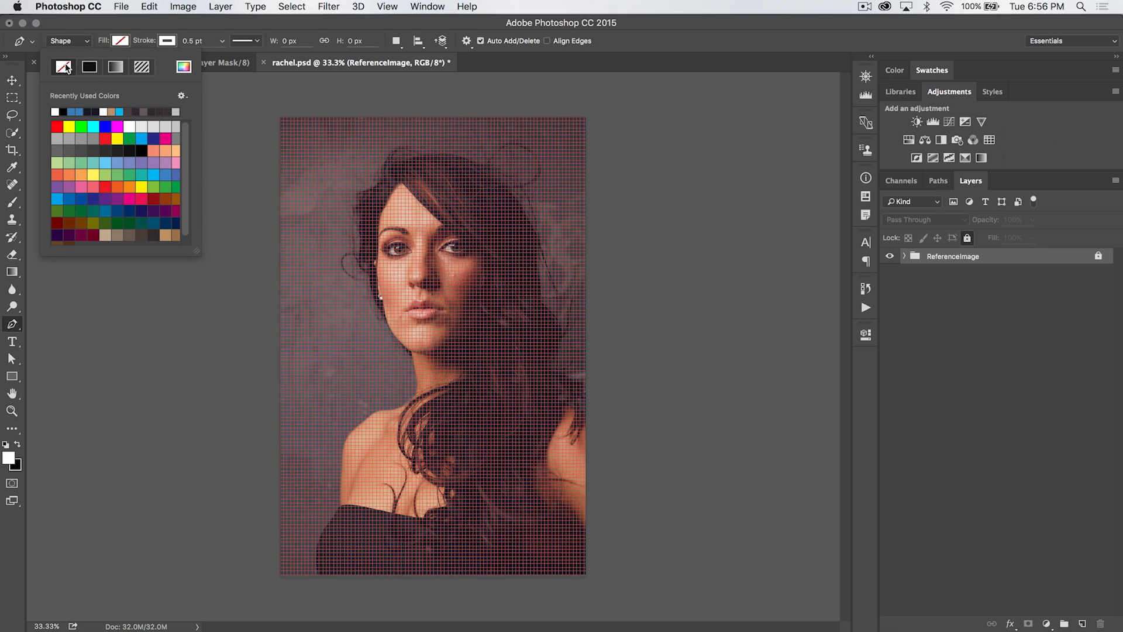
{"action": "left_click", "coordinate": [169, 42]}
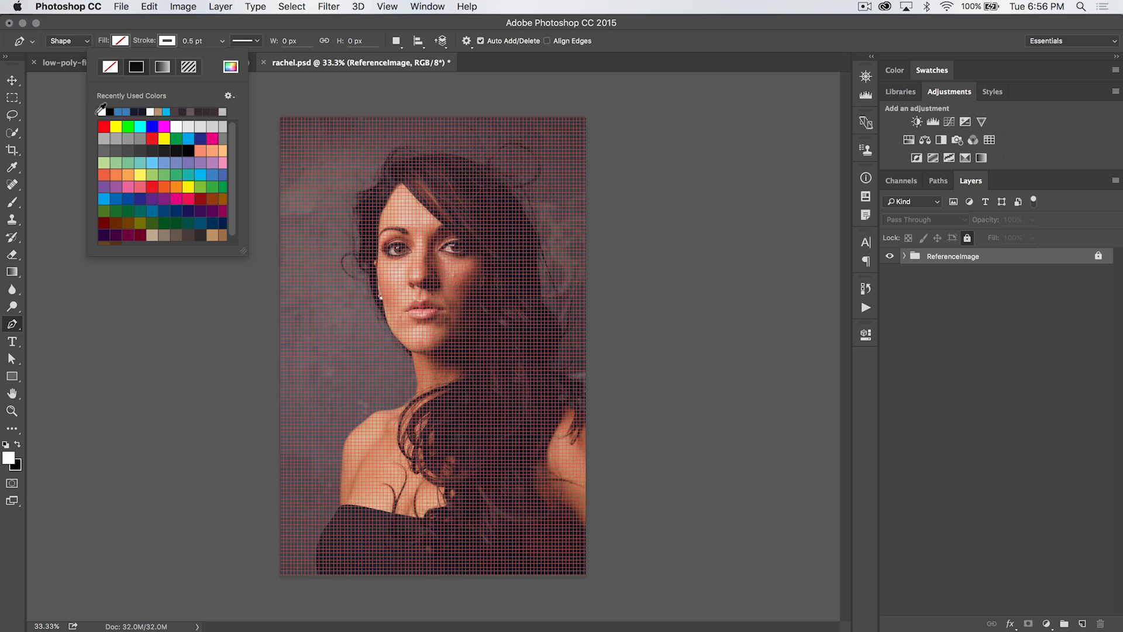
{"action": "left_click", "coordinate": [184, 41]}
{"action": "left_click", "coordinate": [193, 41]}
{"action": "left_click_drag", "start_coordinate": [192, 41], "coordinate": [170, 42]}
{"action": "left_click", "coordinate": [197, 42]}
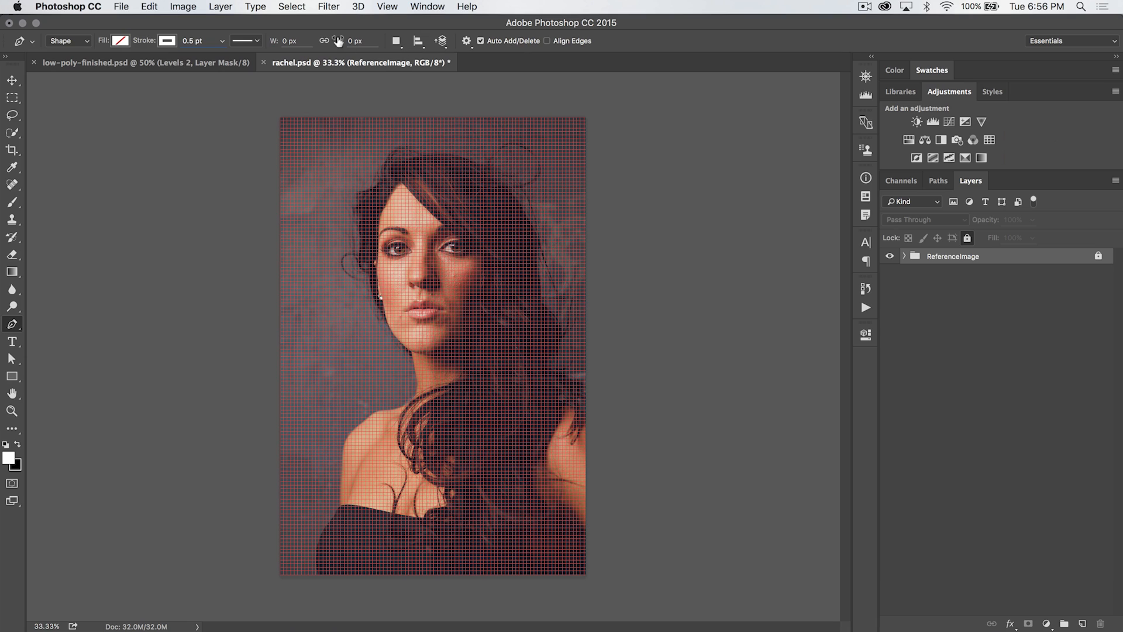
Check the path options and the Snap To grid setting
{"action": "left_click", "coordinate": [467, 46]}
{"action": "left_click", "coordinate": [389, 7]}
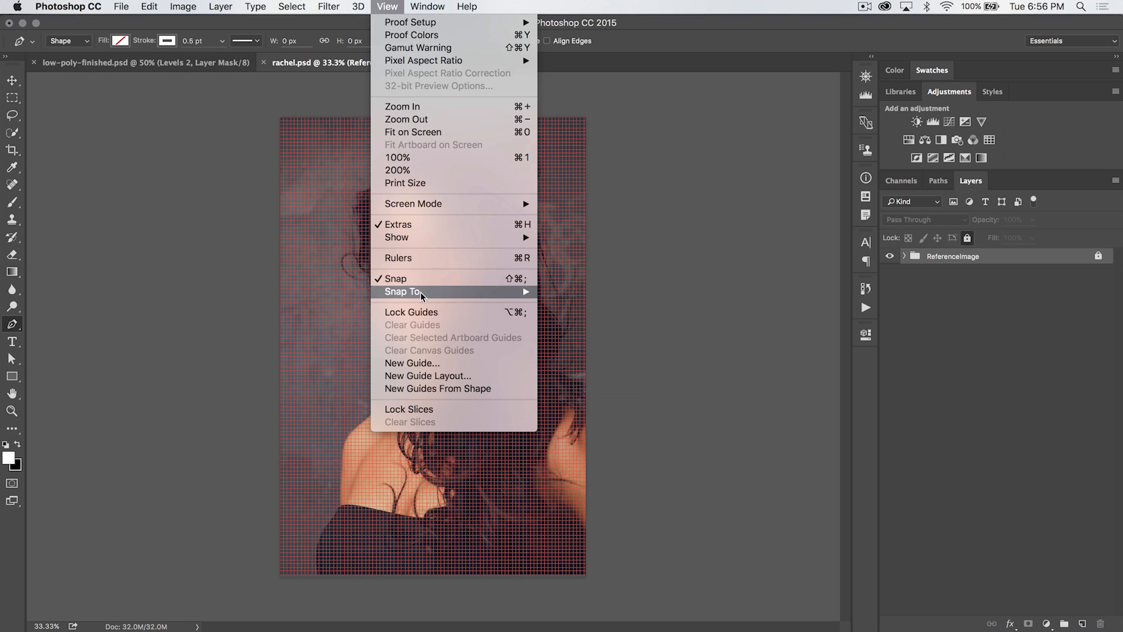
{"action": "mouse_move", "coordinate": [422, 292]}
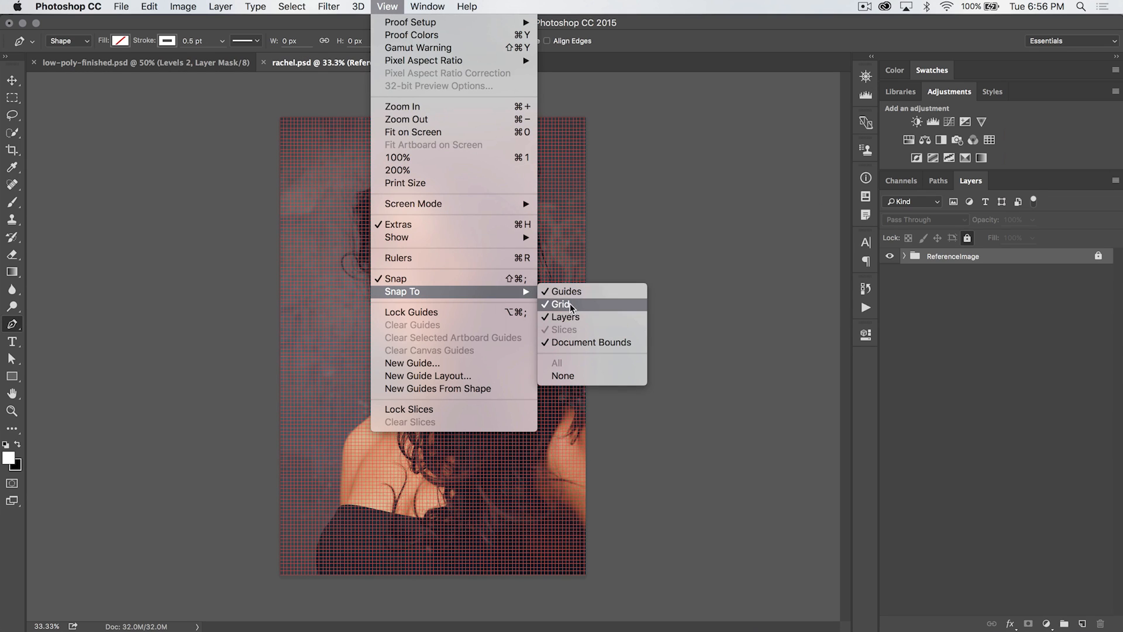
{"action": "left_click", "coordinate": [623, 47]}
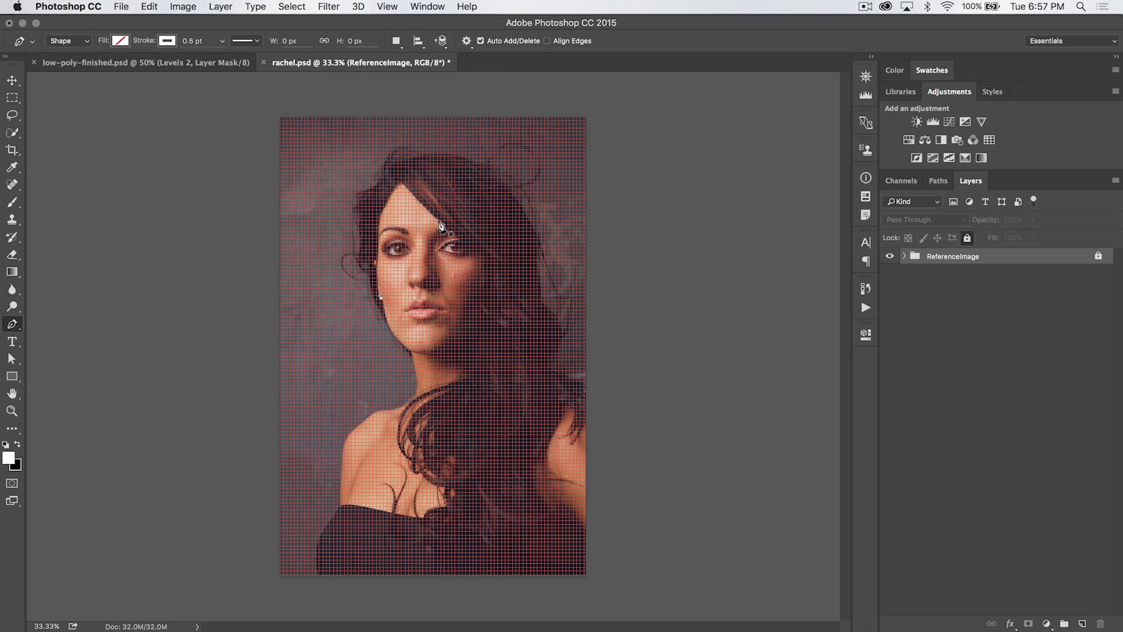
Zoom in on the eyebrow's outer end and place three pen points forming an open two-segment path there
{"action": "key", "text": "super+plus"}
{"action": "key", "text": "super+plus"}
{"action": "key", "text": "super+plus"}
{"action": "key", "text": "super+plus"}
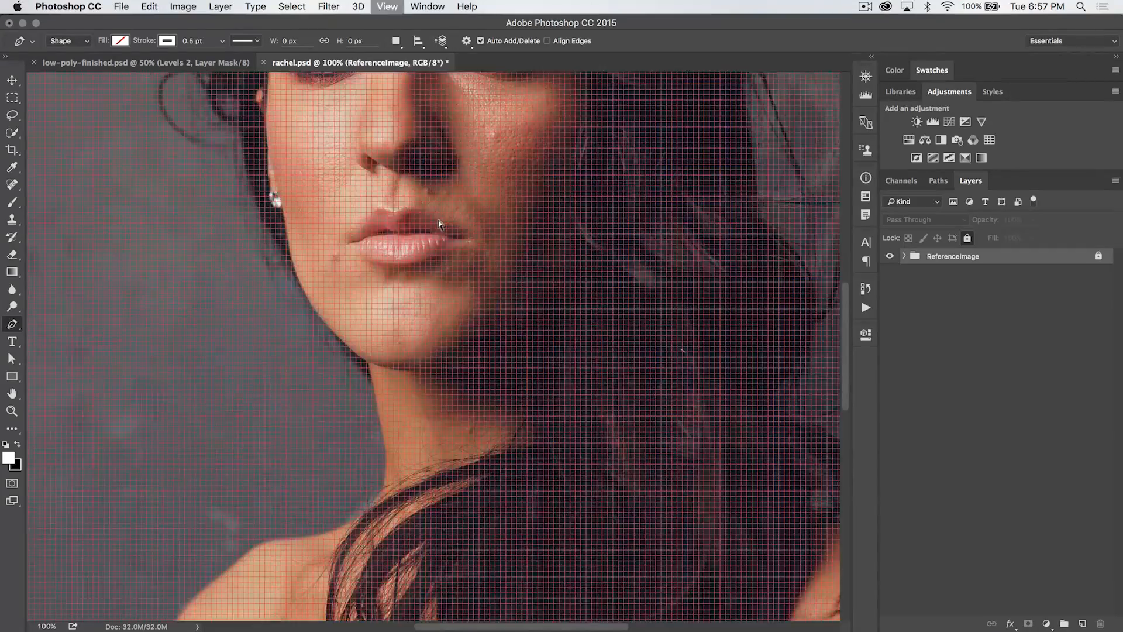
{"action": "scroll", "coordinate": [408, 170], "scroll_direction": "up", "scroll_amount": 10}
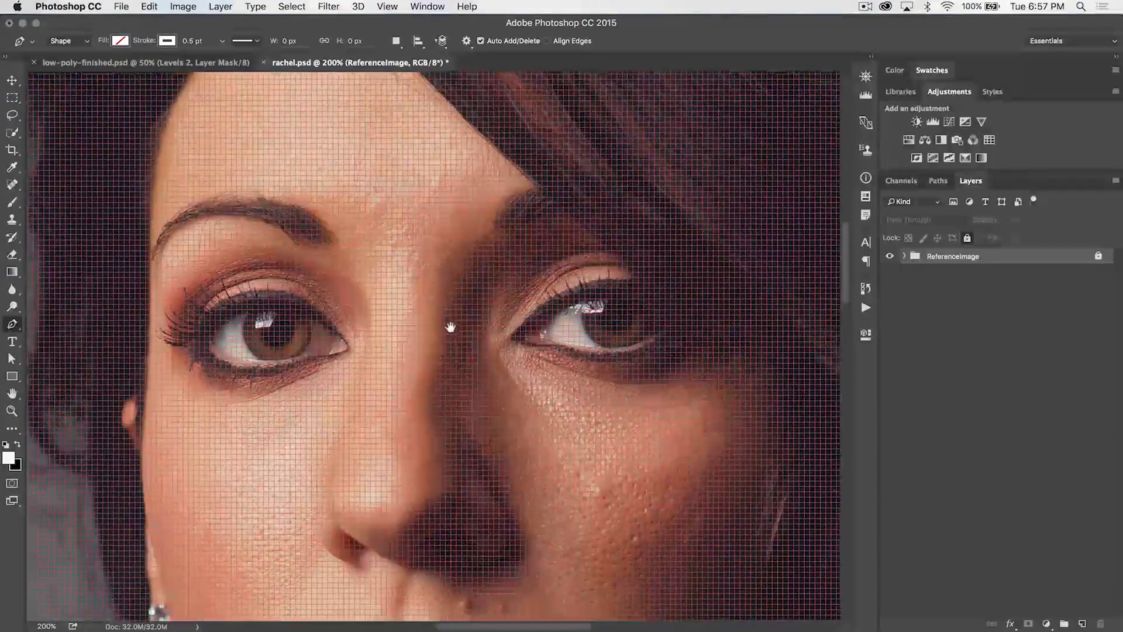
{"action": "key", "text": "super+minus"}
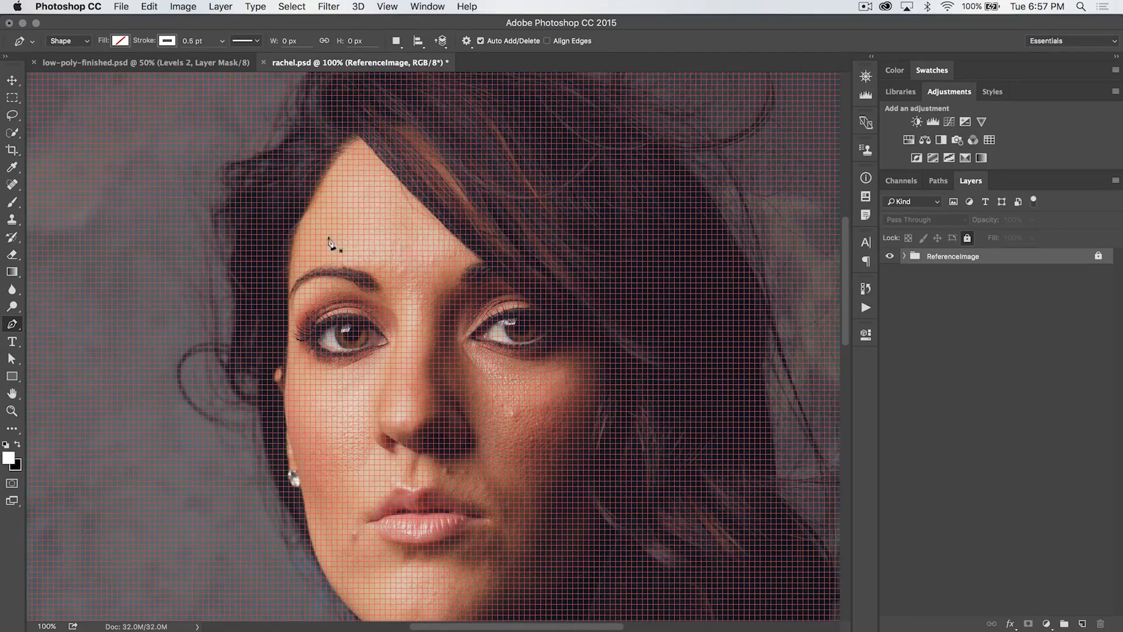
{"action": "key", "text": "z"}
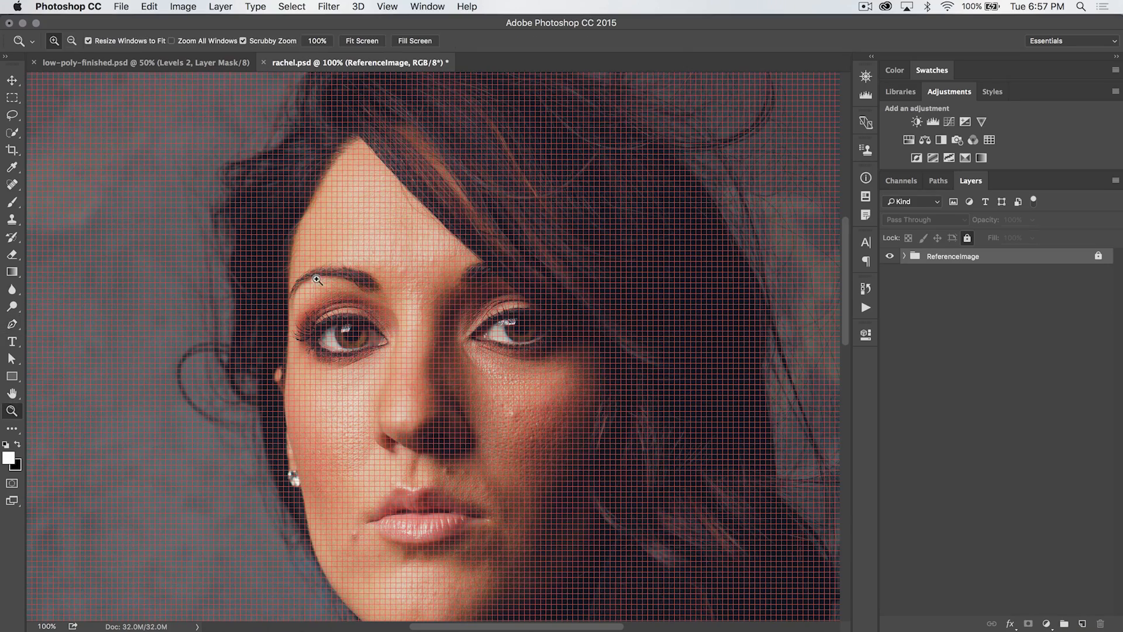
{"action": "left_click", "coordinate": [304, 267]}
{"action": "left_click", "coordinate": [311, 264]}
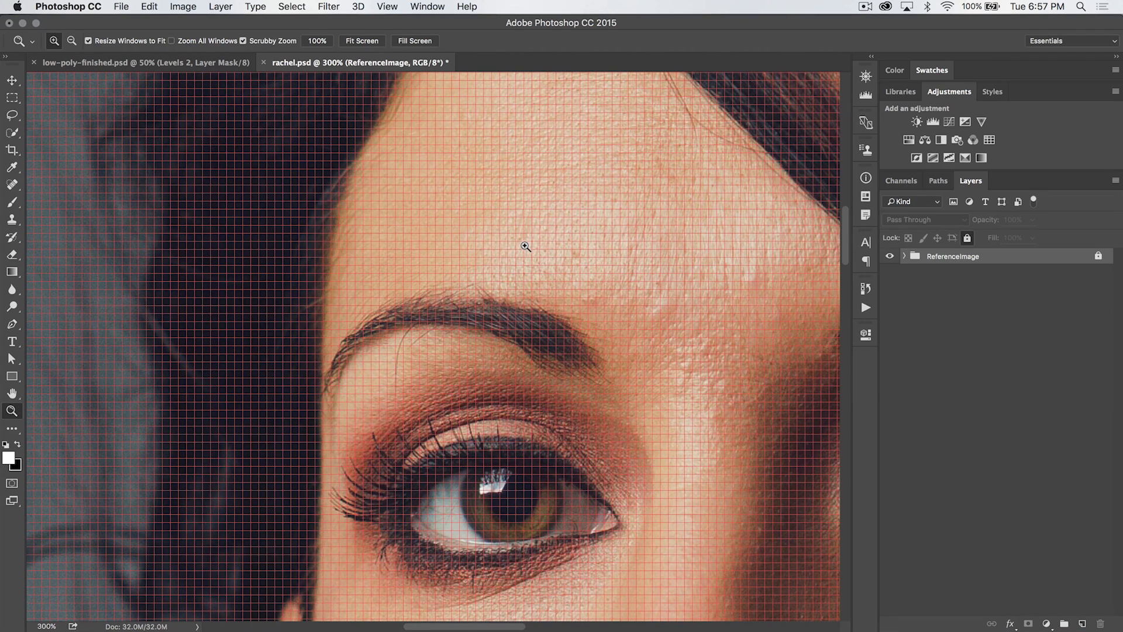
{"action": "scroll", "coordinate": [504, 202], "scroll_direction": "left", "scroll_amount": 2}
{"action": "scroll", "coordinate": [504, 201], "scroll_direction": "up", "scroll_amount": 2}
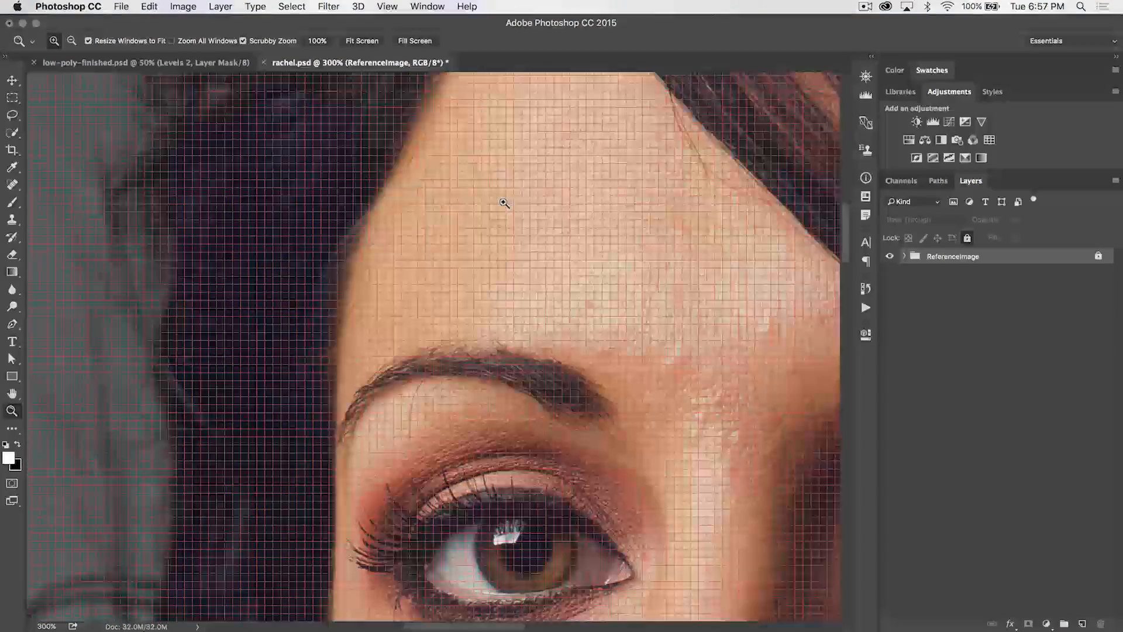
{"action": "key", "text": "p"}
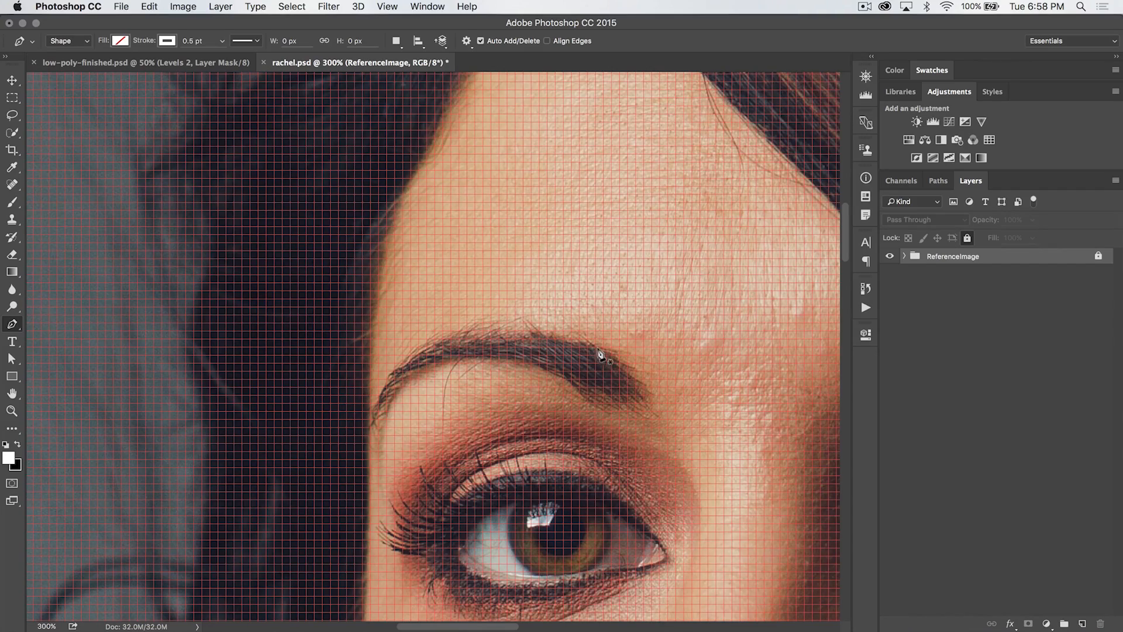
{"action": "scroll", "coordinate": [630, 408], "scroll_direction": "up", "scroll_amount": 3}
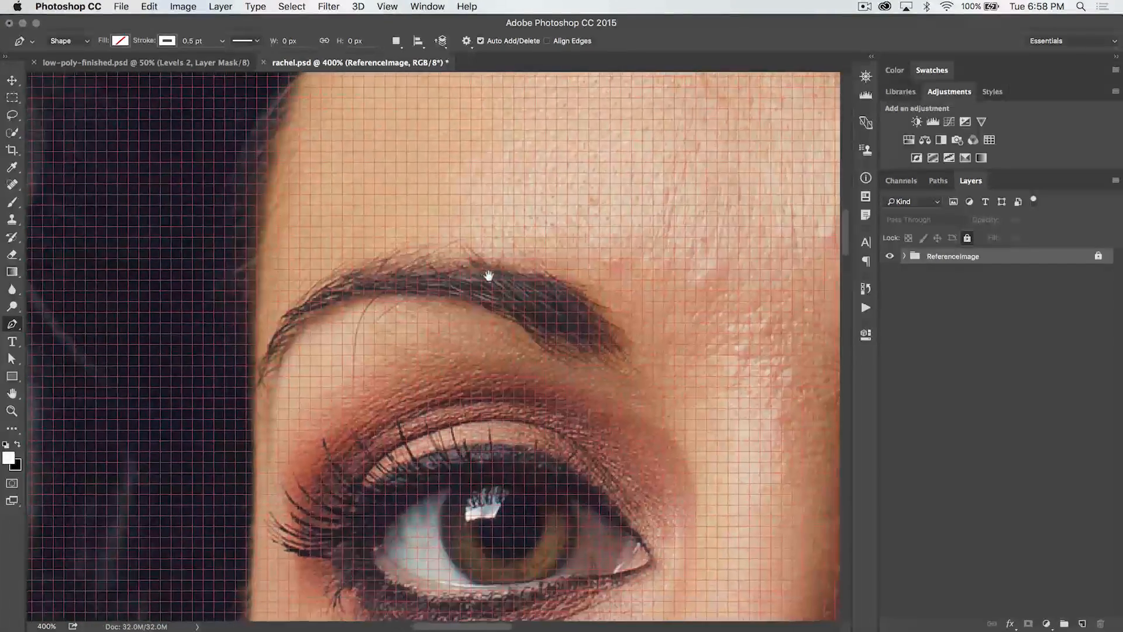
{"action": "scroll", "coordinate": [468, 272], "scroll_direction": "right", "scroll_amount": 5}
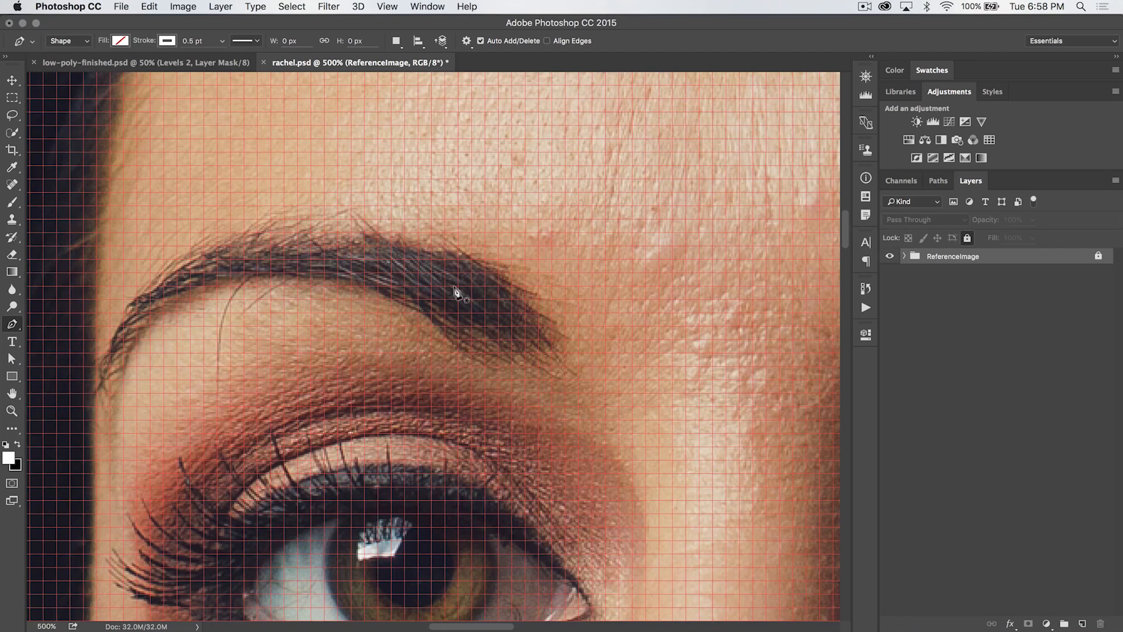
{"action": "left_click", "coordinate": [479, 258]}
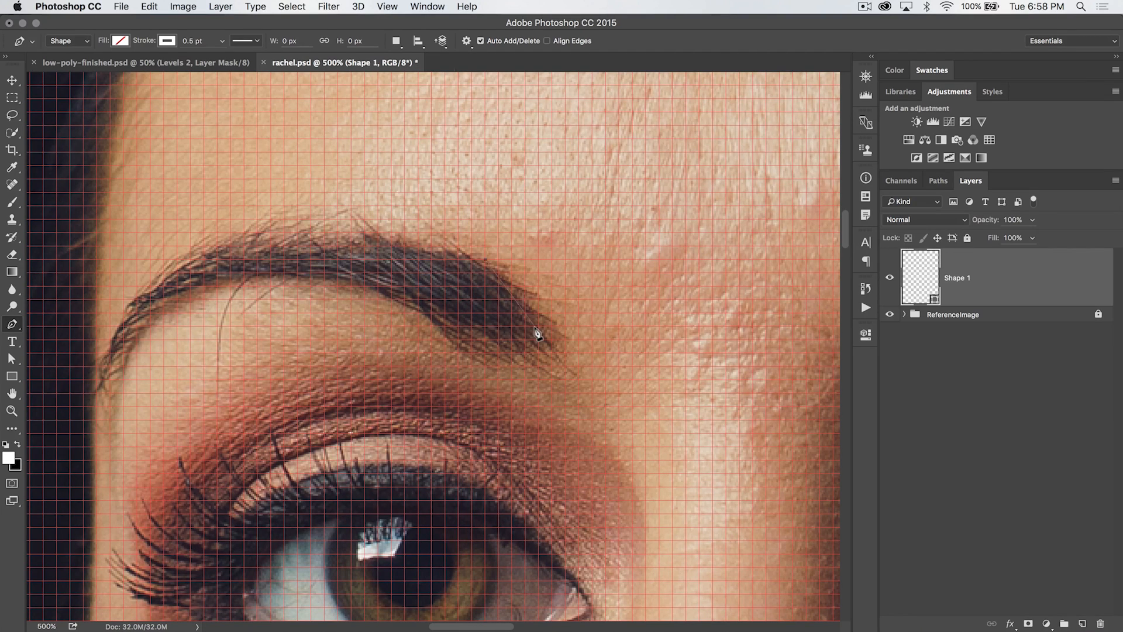
{"action": "left_click", "coordinate": [551, 326]}
{"action": "left_click", "coordinate": [445, 337]}
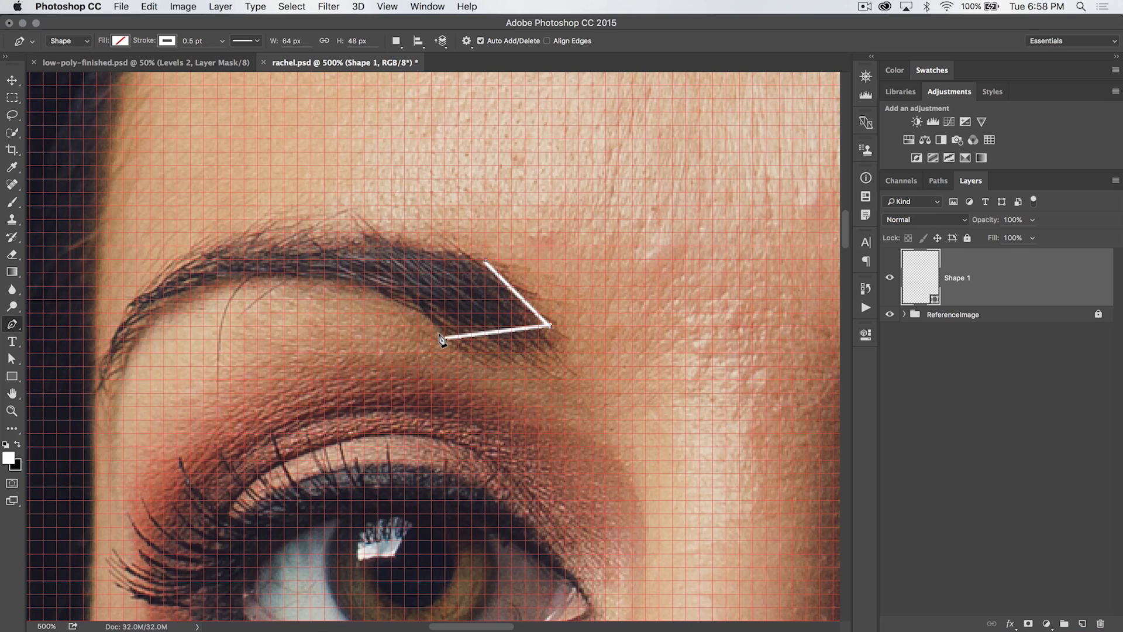
Draw a triangle over the eyebrow's outer end and a second triangle beneath it sharing its lower edge
{"action": "left_click", "coordinate": [481, 258]}
{"action": "left_click", "coordinate": [448, 338]}
{"action": "left_click", "coordinate": [551, 326]}
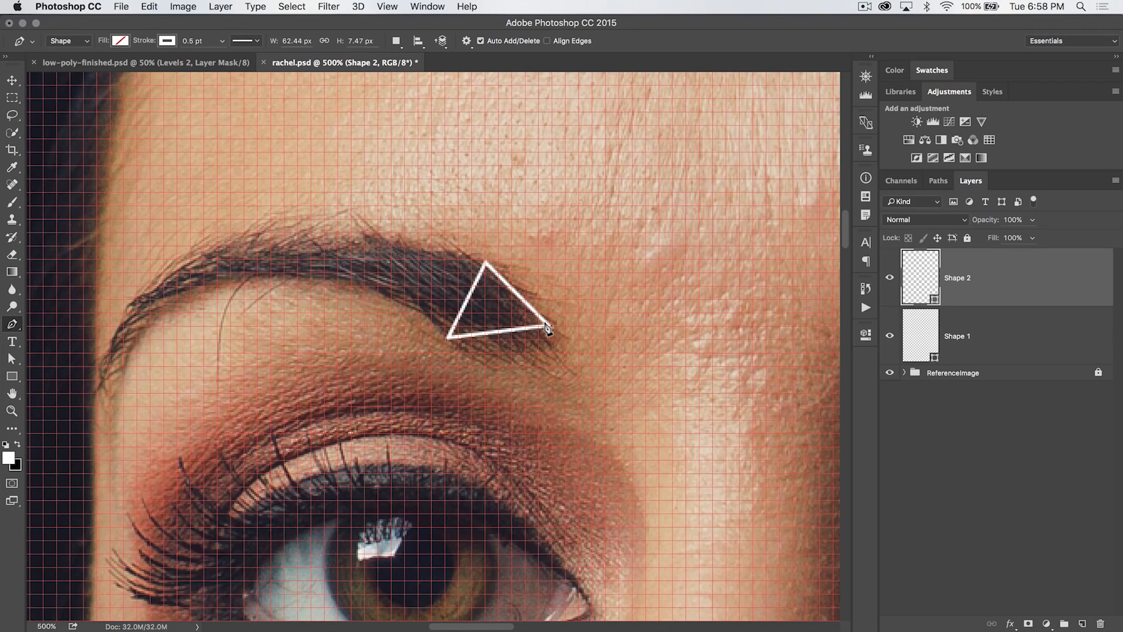
{"action": "left_click", "coordinate": [563, 366]}
{"action": "left_click", "coordinate": [448, 339]}
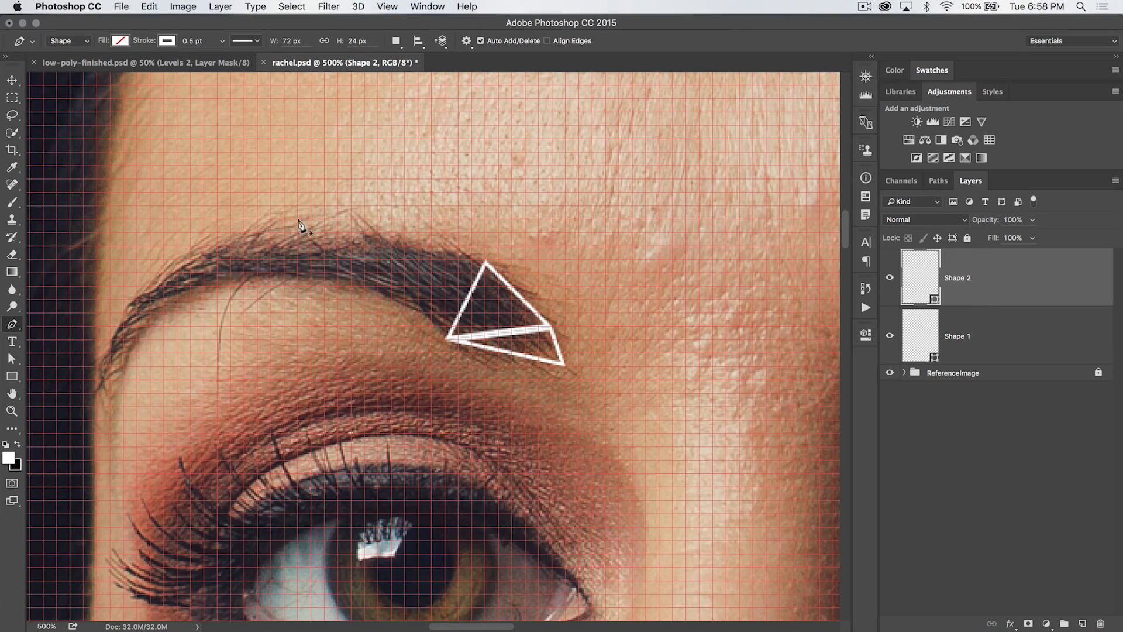
Survey the forehead, hairline and temple area around the traced eyebrow
{"action": "scroll", "coordinate": [515, 277], "scroll_direction": "right", "scroll_amount": 5}
{"action": "scroll", "coordinate": [515, 276], "scroll_direction": "up", "scroll_amount": 4}
{"action": "key", "text": "super+minus"}
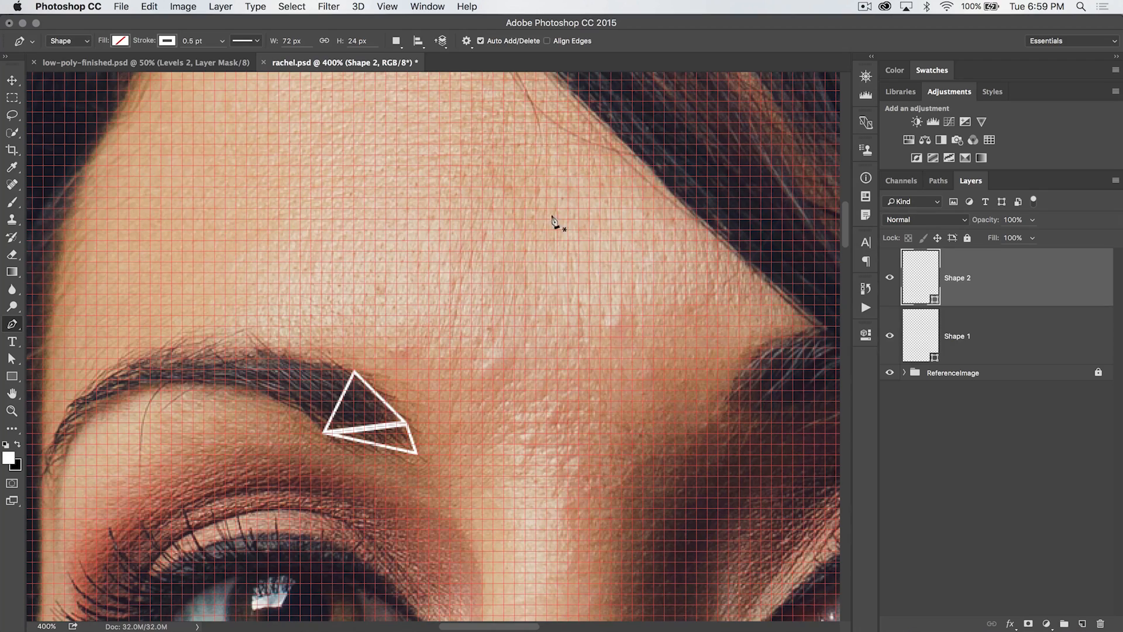
{"action": "scroll", "coordinate": [652, 234], "scroll_direction": "up", "scroll_amount": 5}
{"action": "scroll", "coordinate": [652, 234], "scroll_direction": "left", "scroll_amount": 5}
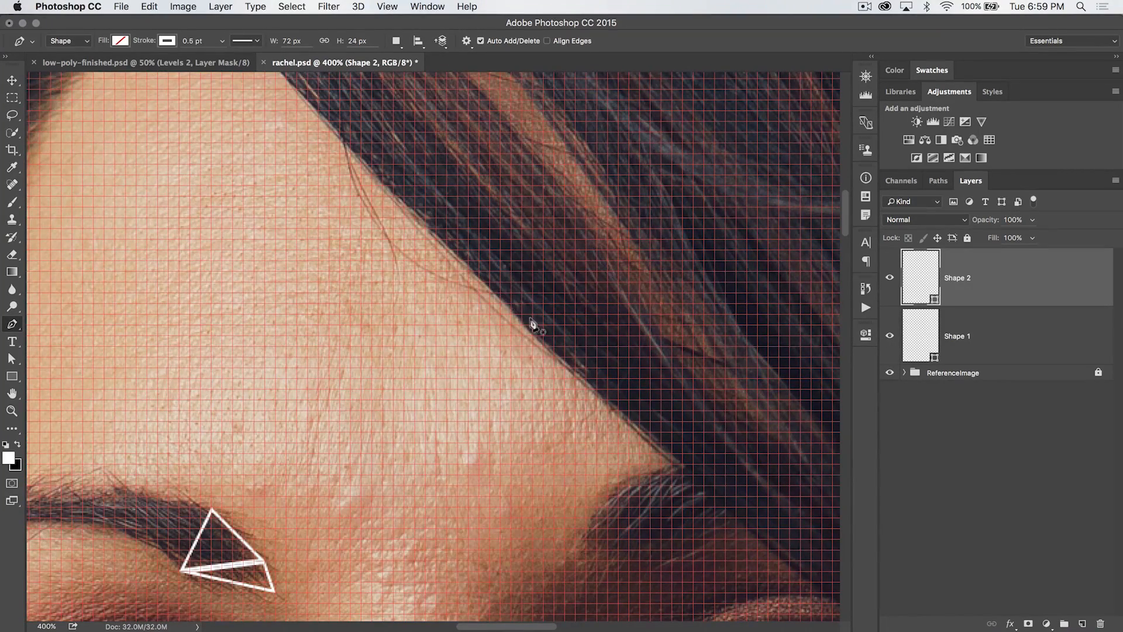
{"action": "scroll", "coordinate": [295, 178], "scroll_direction": "up", "scroll_amount": 5}
{"action": "scroll", "coordinate": [295, 178], "scroll_direction": "left", "scroll_amount": 3}
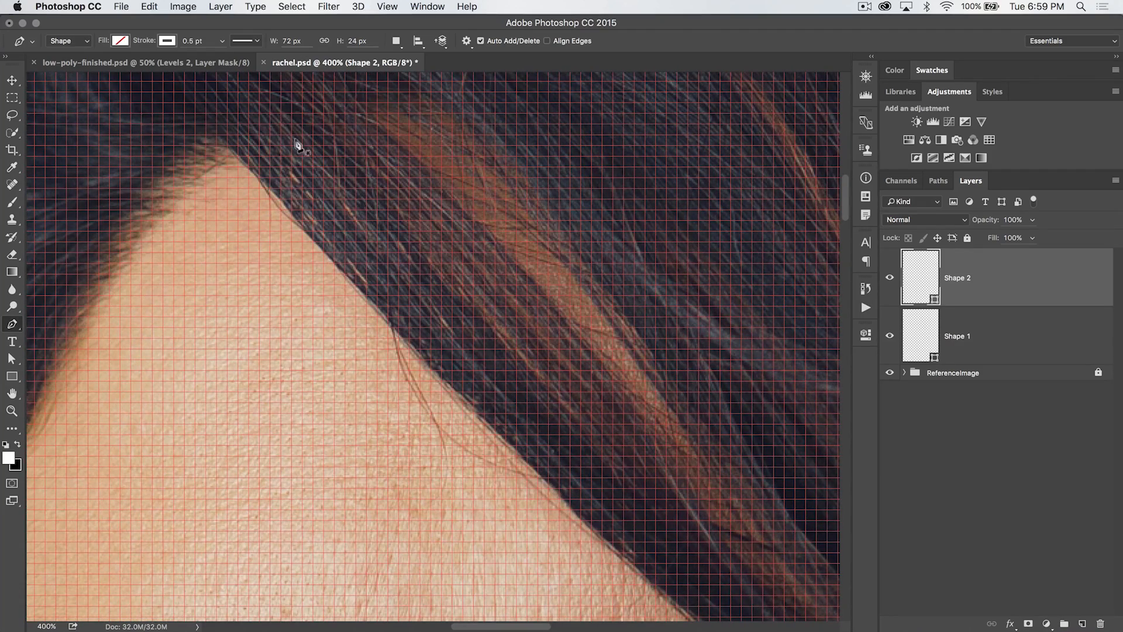
{"action": "scroll", "coordinate": [368, 429], "scroll_direction": "down", "scroll_amount": 5}
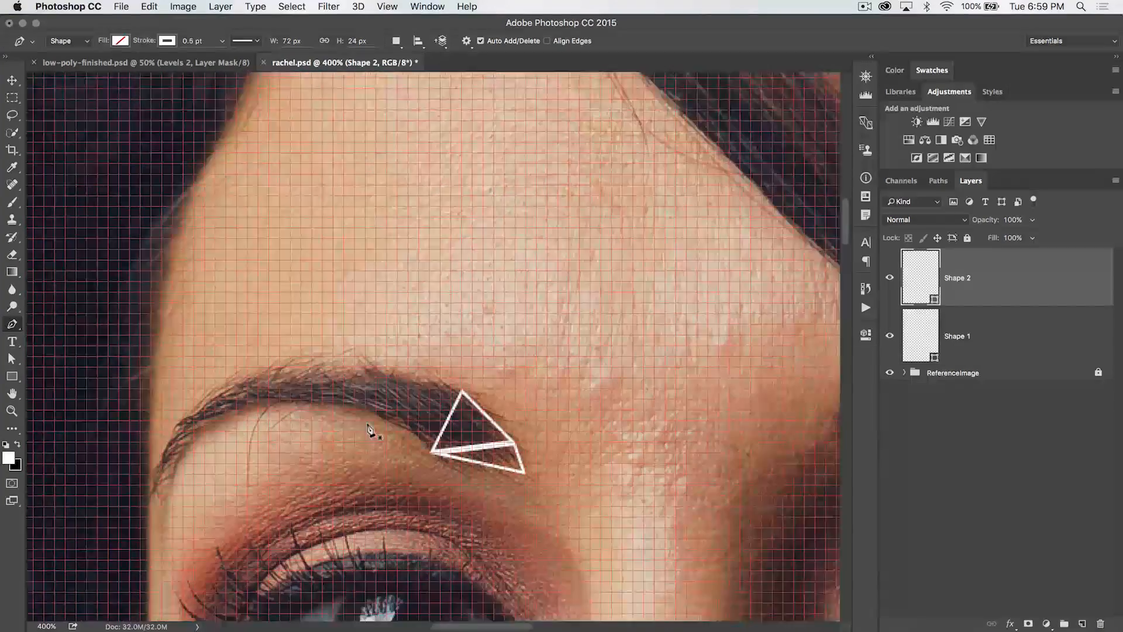
Zoom in on the eyebrow and draw a triangle beside the first one, sharing its left edge
{"action": "key", "text": "z"}
{"action": "left_click", "coordinate": [454, 404]}
{"action": "left_click", "coordinate": [456, 400]}
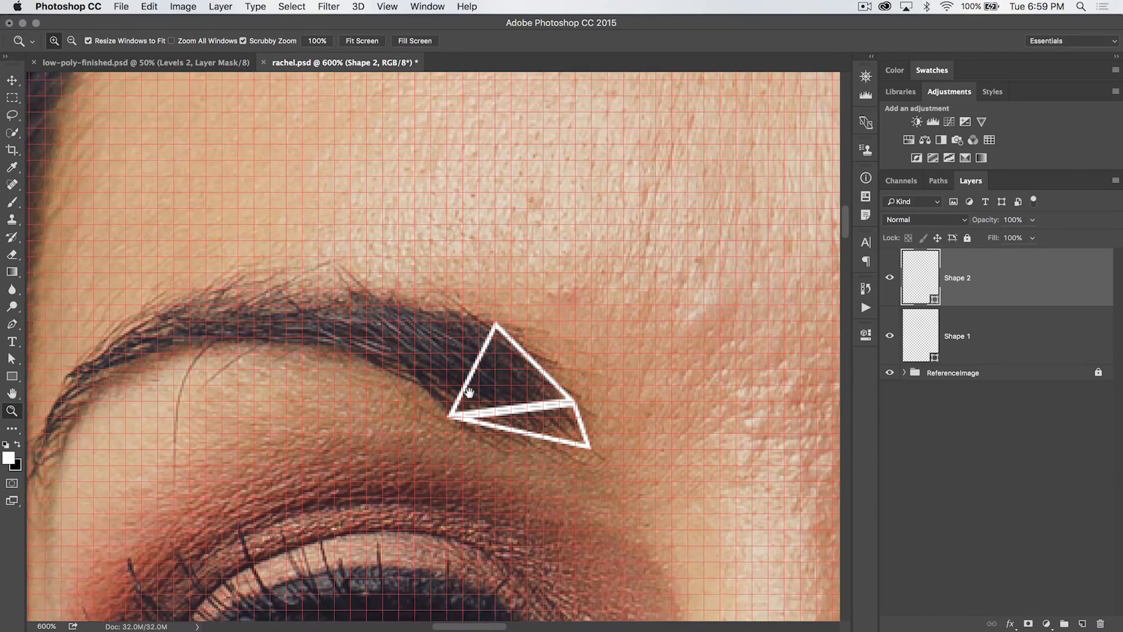
{"action": "left_click_drag", "start_coordinate": [464, 393], "coordinate": [528, 376]}
{"action": "key", "text": "p"}
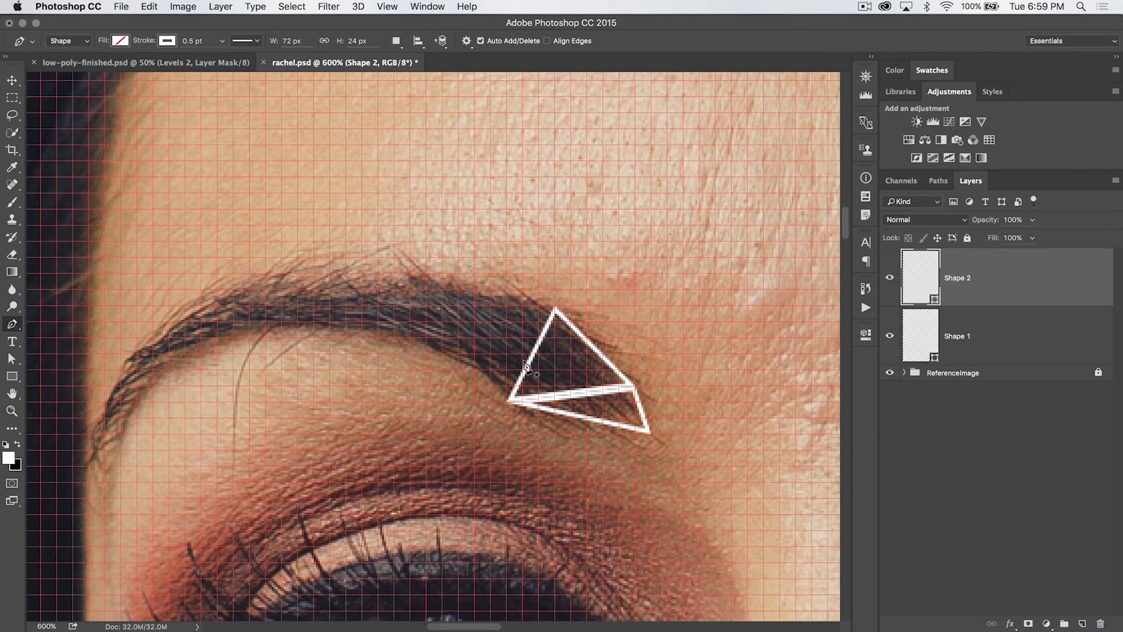
{"action": "left_click", "coordinate": [501, 401]}
{"action": "left_click", "coordinate": [553, 308]}
{"action": "left_click", "coordinate": [461, 293]}
{"action": "left_click", "coordinate": [510, 401]}
Draw more grid-snapped triangles along the eyebrow toward its inner end
{"action": "left_click", "coordinate": [510, 401]}
{"action": "left_click", "coordinate": [461, 292]}
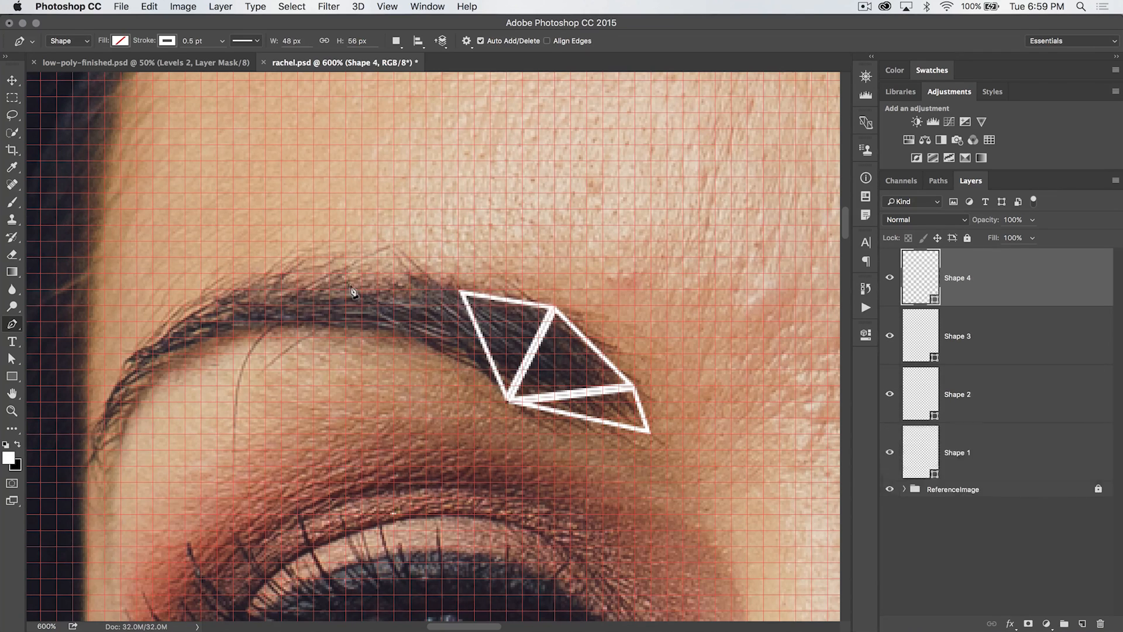
{"action": "left_click", "coordinate": [332, 276]}
{"action": "left_click", "coordinate": [510, 401]}
{"action": "left_click", "coordinate": [331, 276]}
{"action": "left_click", "coordinate": [416, 335]}
{"action": "left_click", "coordinate": [327, 292]}
{"action": "left_click", "coordinate": [371, 321]}
{"action": "left_click", "coordinate": [327, 291]}
{"action": "left_click", "coordinate": [258, 368]}
{"action": "left_click", "coordinate": [210, 430]}
{"action": "left_click", "coordinate": [255, 322]}
{"action": "left_click", "coordinate": [327, 291]}
{"action": "scroll", "coordinate": [528, 331], "scroll_direction": "up", "scroll_amount": 3}
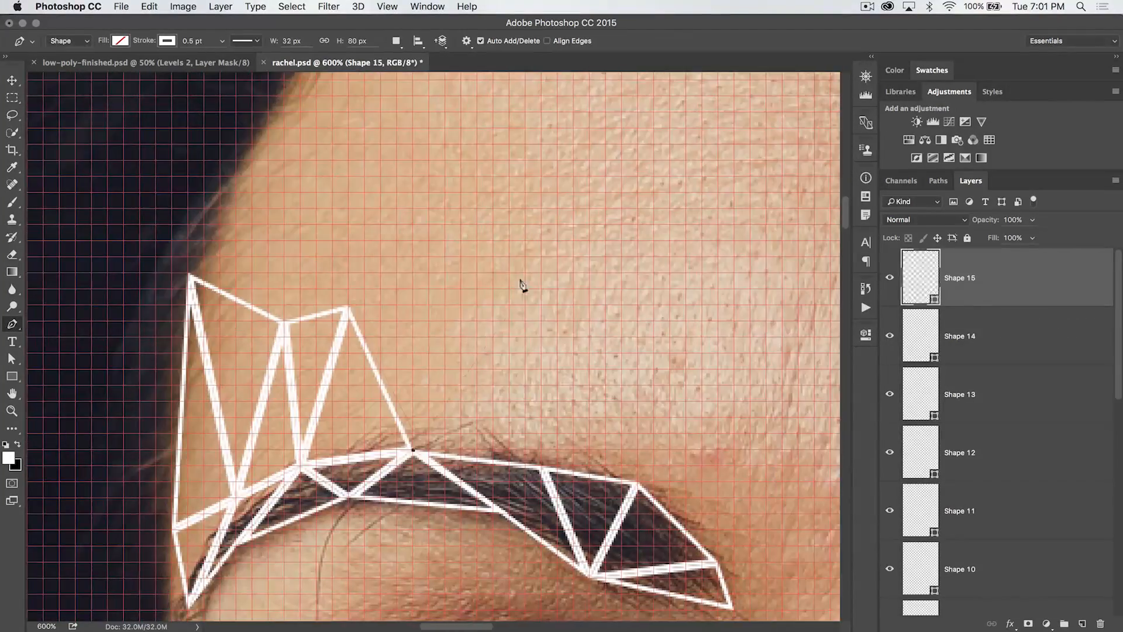
Trace triangles above the eyebrow, extending the mesh up into the forehead
{"action": "left_click", "coordinate": [520, 274]}
{"action": "scroll", "coordinate": [539, 288], "scroll_direction": "right", "scroll_amount": 5}
{"action": "left_click", "coordinate": [466, 405]}
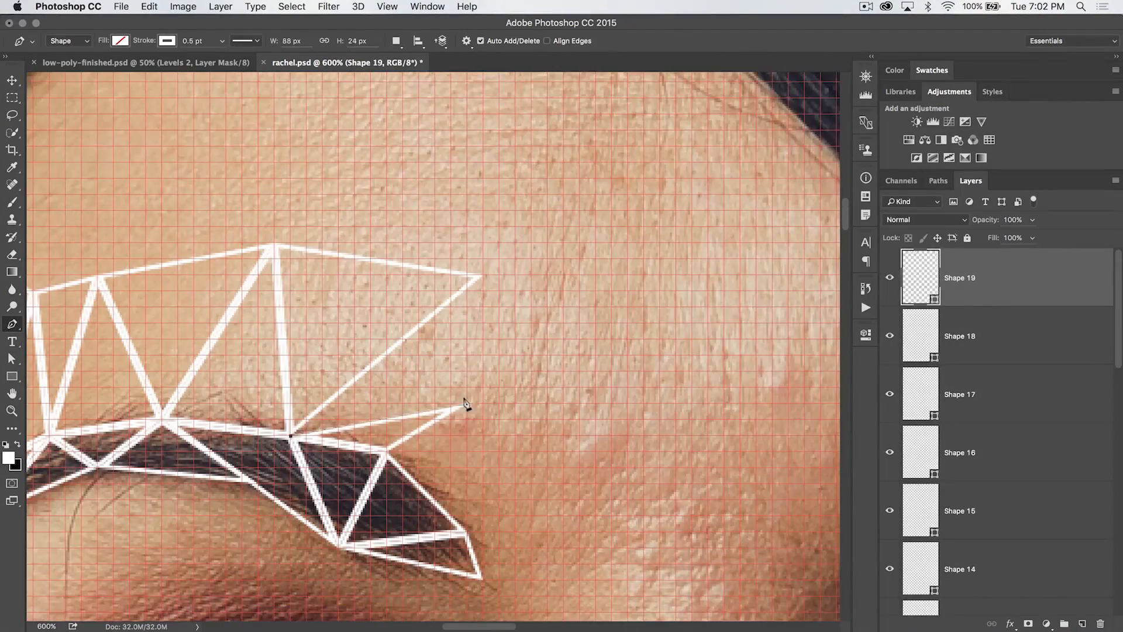
{"action": "scroll", "coordinate": [597, 381], "scroll_direction": "down", "scroll_amount": 3}
{"action": "left_click", "coordinate": [444, 282]}
{"action": "left_click", "coordinate": [540, 265]}
{"action": "left_click", "coordinate": [396, 280]}
{"action": "left_click", "coordinate": [540, 264]}
{"action": "left_click", "coordinate": [540, 329]}
{"action": "left_click", "coordinate": [504, 298]}
{"action": "left_click", "coordinate": [416, 194]}
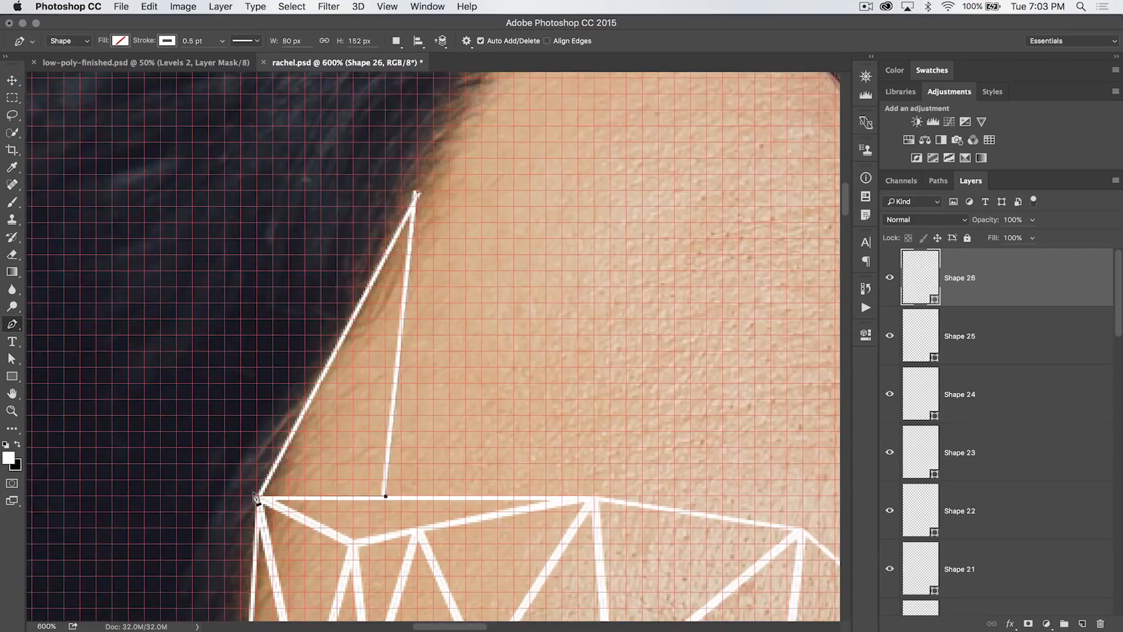
Continue filling the forehead with triangles up toward the hairline
{"action": "left_click", "coordinate": [594, 501]}
{"action": "left_click", "coordinate": [504, 241]}
{"action": "left_click", "coordinate": [549, 420]}
{"action": "left_click", "coordinate": [326, 326]}
{"action": "left_click", "coordinate": [534, 342]}
{"action": "left_click", "coordinate": [326, 388]}
{"action": "left_click", "coordinate": [524, 208]}
{"action": "left_click", "coordinate": [385, 256]}
{"action": "left_click", "coordinate": [531, 240]}
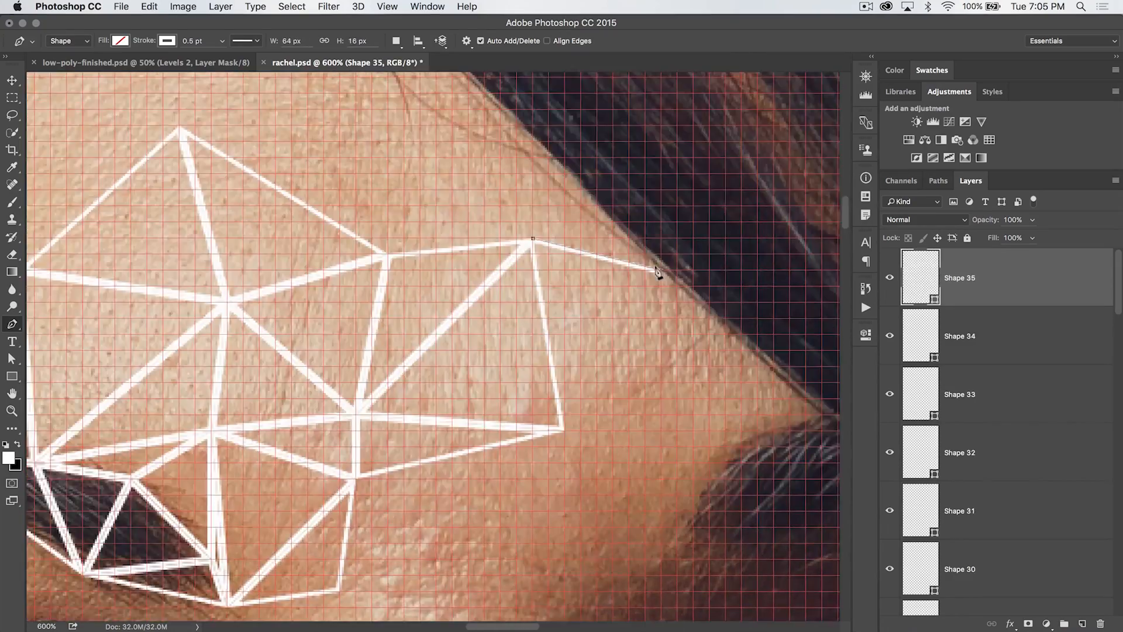
Add triangles along the forehead's hairline edge toward the temple
{"action": "left_click", "coordinate": [657, 273]}
{"action": "scroll", "coordinate": [531, 246], "scroll_direction": "up", "scroll_amount": 4}
{"action": "left_click", "coordinate": [533, 302]}
{"action": "left_click", "coordinate": [565, 549]}
{"action": "left_click", "coordinate": [634, 427]}
{"action": "left_click", "coordinate": [504, 227]}
{"action": "left_click", "coordinate": [632, 427]}
{"action": "scroll", "coordinate": [632, 427], "scroll_direction": "up", "scroll_amount": 4}
{"action": "left_click", "coordinate": [379, 308]}
{"action": "left_click", "coordinate": [534, 425]}
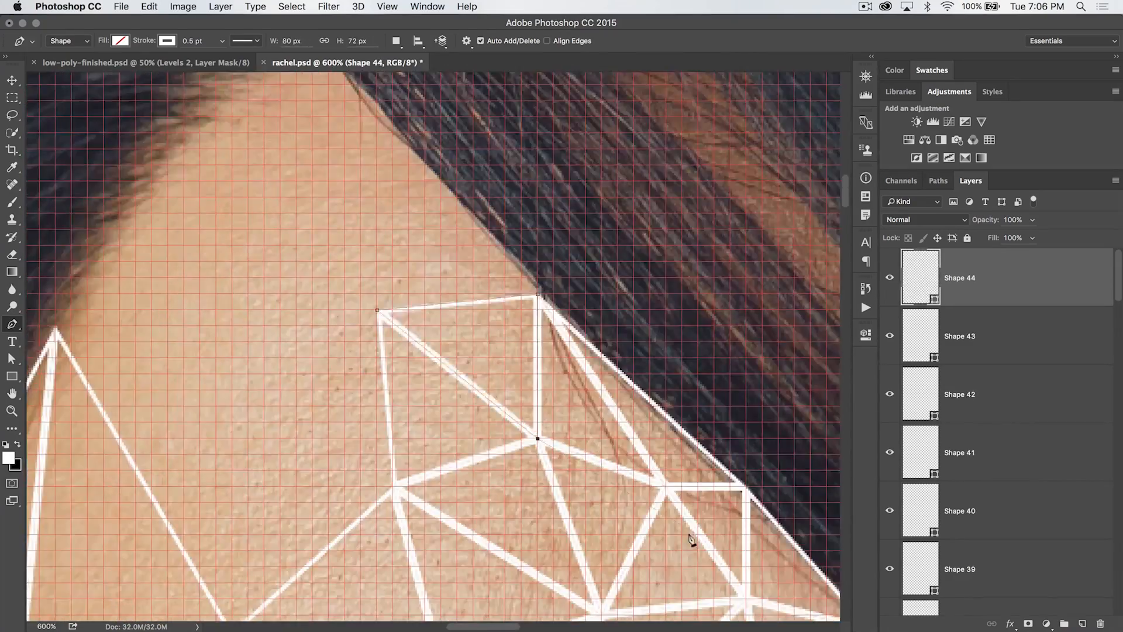
Complete the forehead triangle mesh between the eyebrow and the hairline
{"action": "left_click", "coordinate": [484, 530]}
{"action": "left_click", "coordinate": [487, 331]}
{"action": "left_click", "coordinate": [488, 335]}
{"action": "left_click", "coordinate": [647, 321]}
{"action": "left_click", "coordinate": [532, 186]}
{"action": "left_click", "coordinate": [376, 257]}
{"action": "left_click", "coordinate": [321, 356]}
{"action": "left_click", "coordinate": [584, 356]}
{"action": "left_click", "coordinate": [421, 421]}
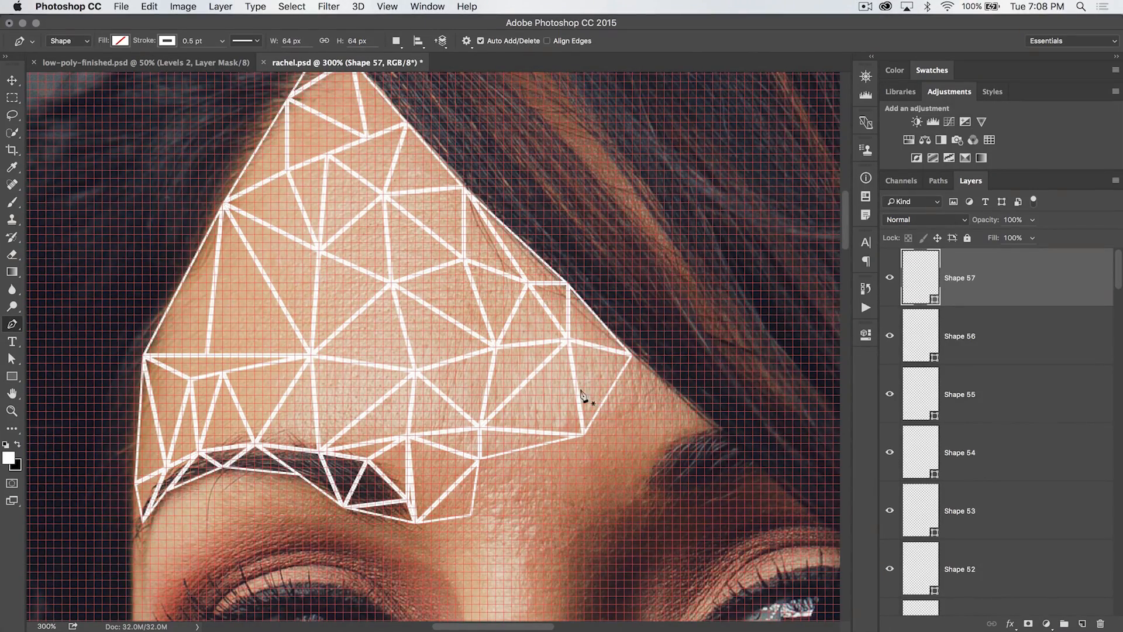
Review the finished forehead mesh and zoom in on the temple beyond the eyebrow's outer end
{"action": "scroll", "coordinate": [592, 396], "scroll_direction": "down", "scroll_amount": 3}
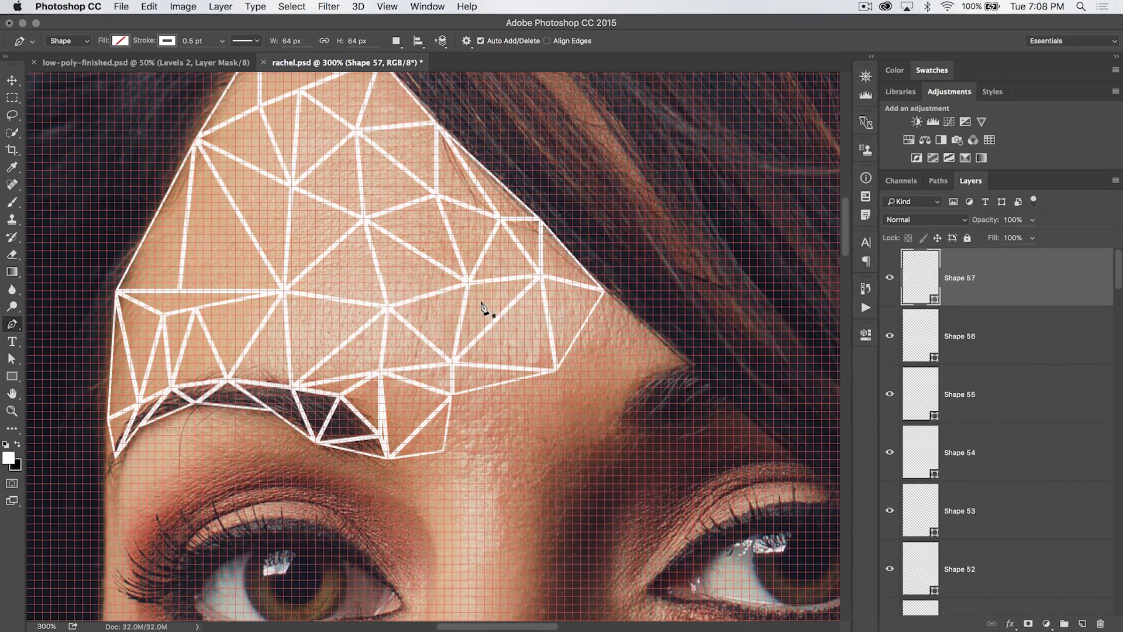
{"action": "scroll", "coordinate": [484, 308], "scroll_direction": "up", "scroll_amount": 2}
{"action": "scroll", "coordinate": [483, 308], "scroll_direction": "left", "scroll_amount": 3}
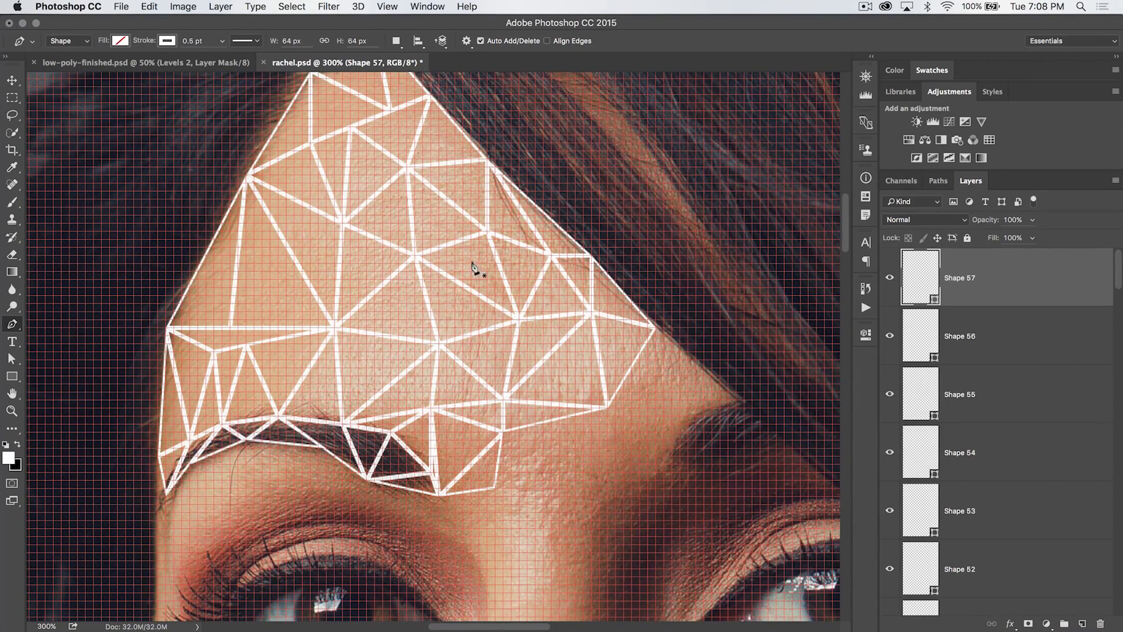
{"action": "key", "text": "z"}
{"action": "left_click", "coordinate": [545, 462]}
{"action": "left_click", "coordinate": [520, 448]}
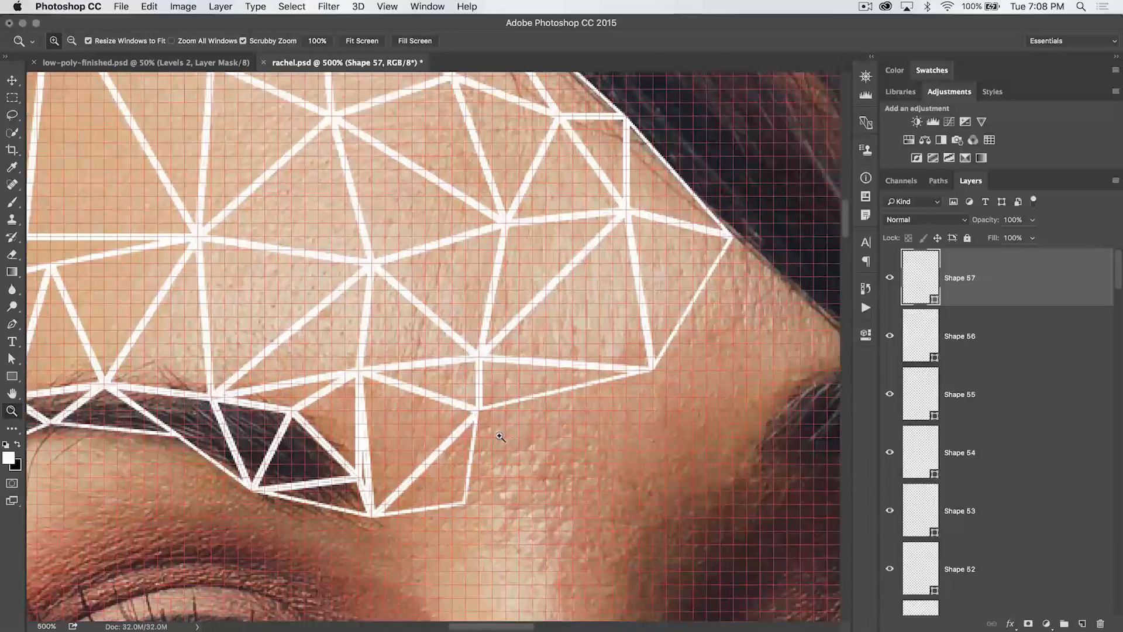
{"action": "left_click", "coordinate": [500, 437]}
{"action": "scroll", "coordinate": [547, 433], "scroll_direction": "down", "scroll_amount": 4}
{"action": "scroll", "coordinate": [547, 432], "scroll_direction": "right", "scroll_amount": 3}
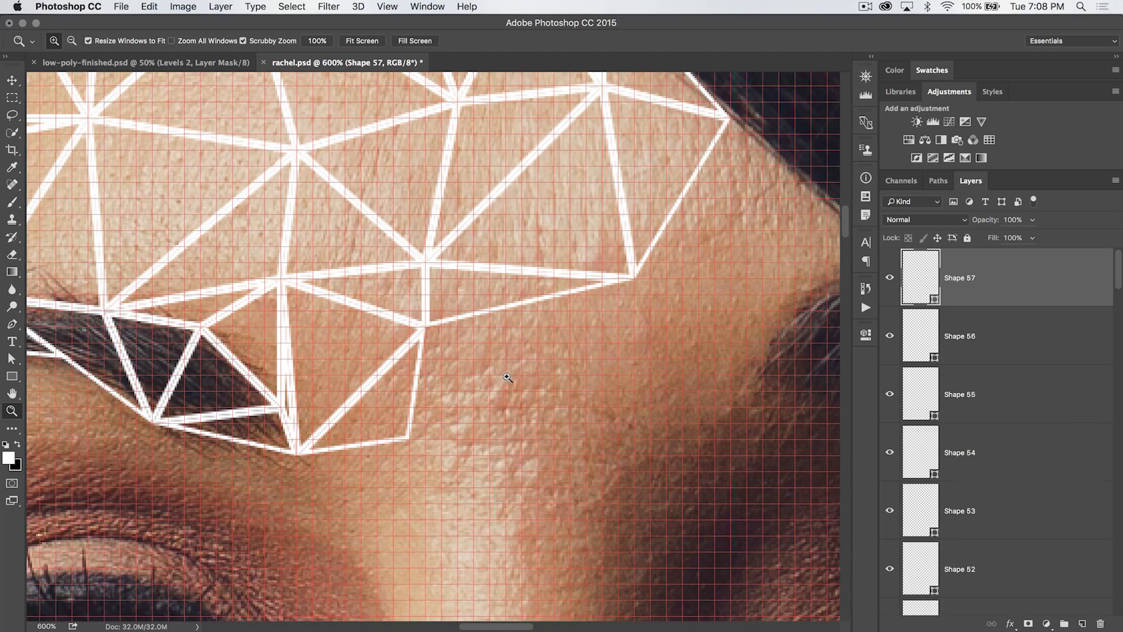
{"action": "scroll", "coordinate": [507, 377], "scroll_direction": "right", "scroll_amount": 5}
{"action": "scroll", "coordinate": [507, 378], "scroll_direction": "up", "scroll_amount": 2}
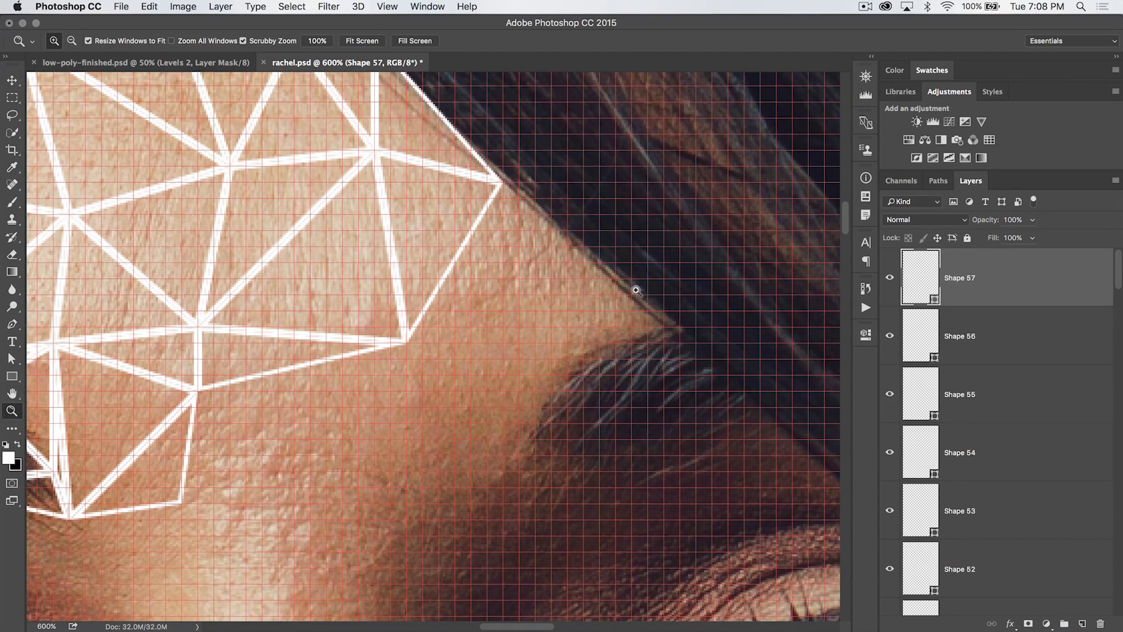
Draw two triangles at the temple, filling the corner between the forehead mesh and the hairline
{"action": "key", "text": "p"}
{"action": "left_click", "coordinate": [500, 181]}
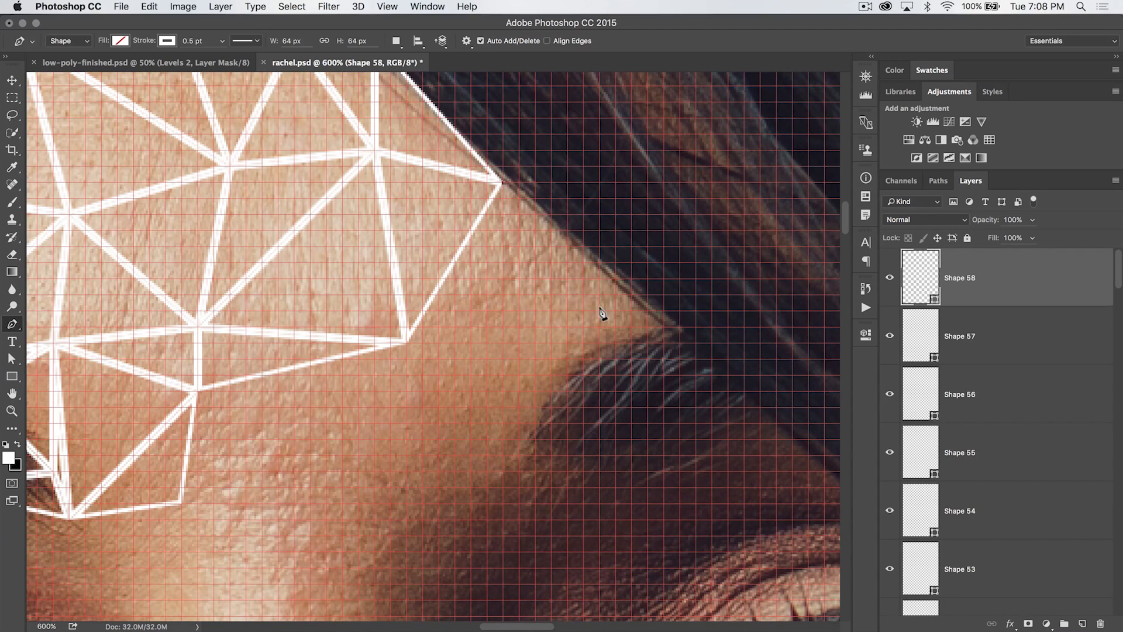
{"action": "left_click", "coordinate": [613, 280]}
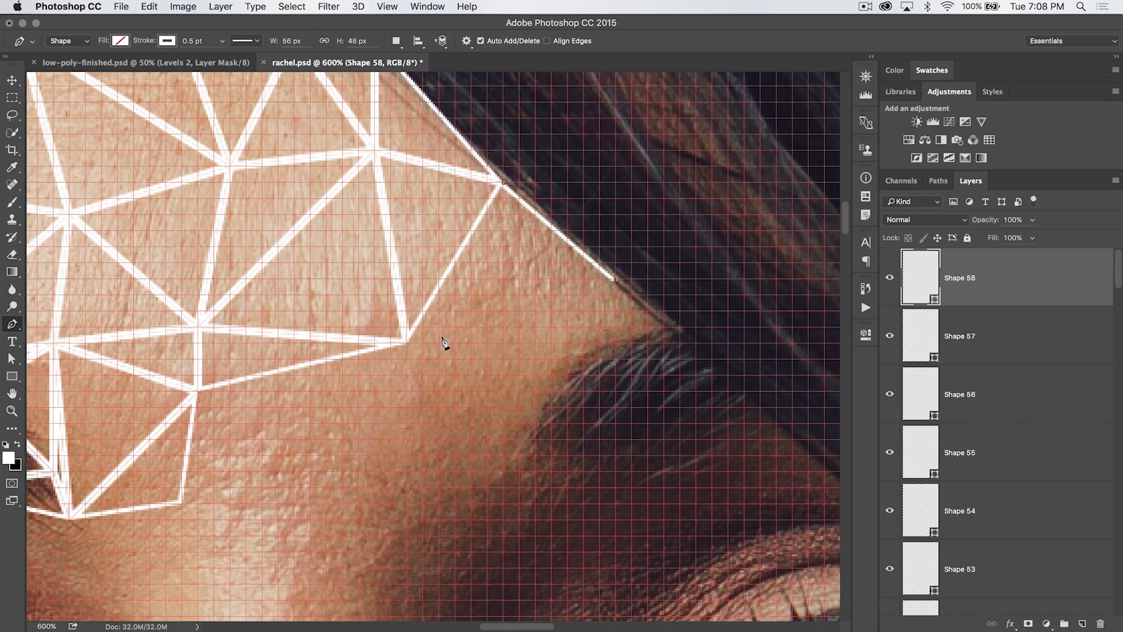
{"action": "left_click", "coordinate": [406, 343]}
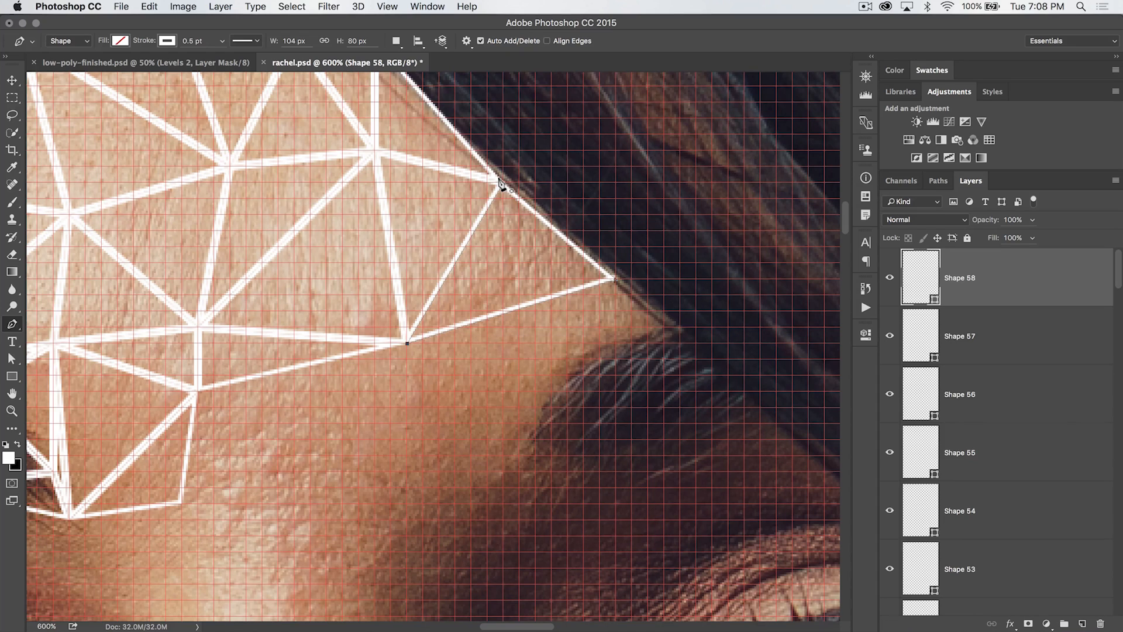
{"action": "left_click", "coordinate": [500, 181]}
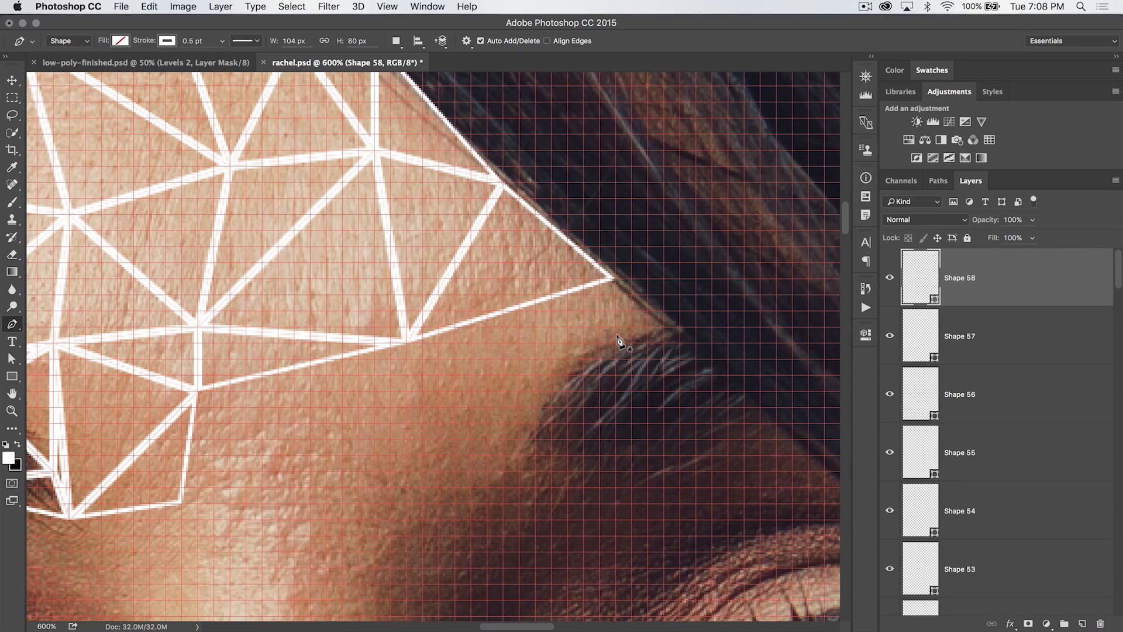
{"action": "left_click", "coordinate": [611, 277]}
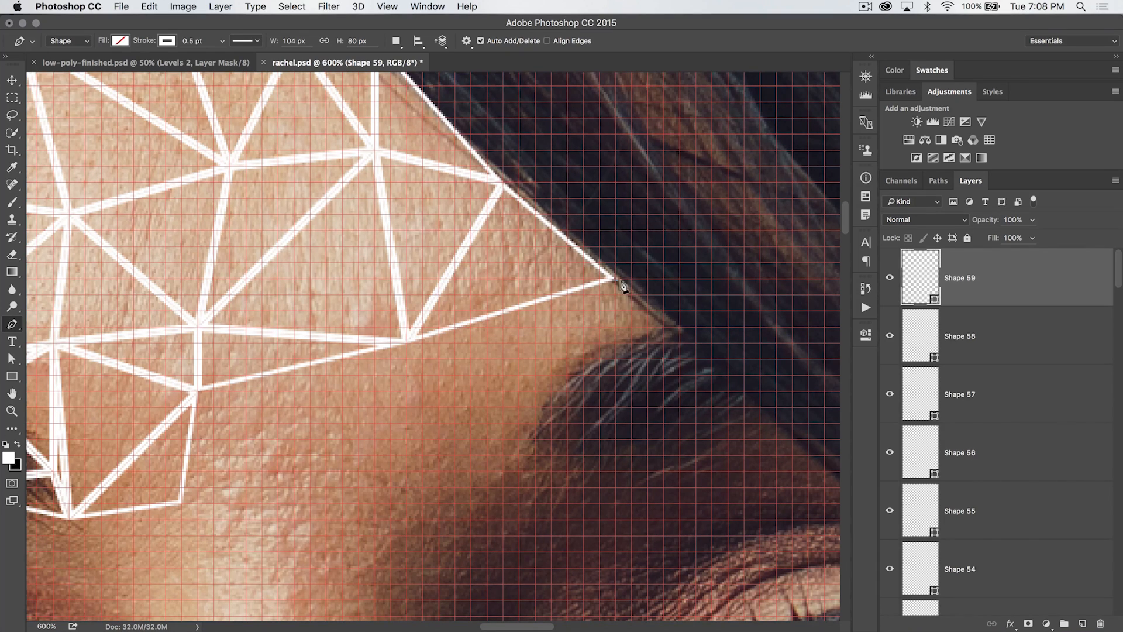
{"action": "left_click", "coordinate": [407, 342]}
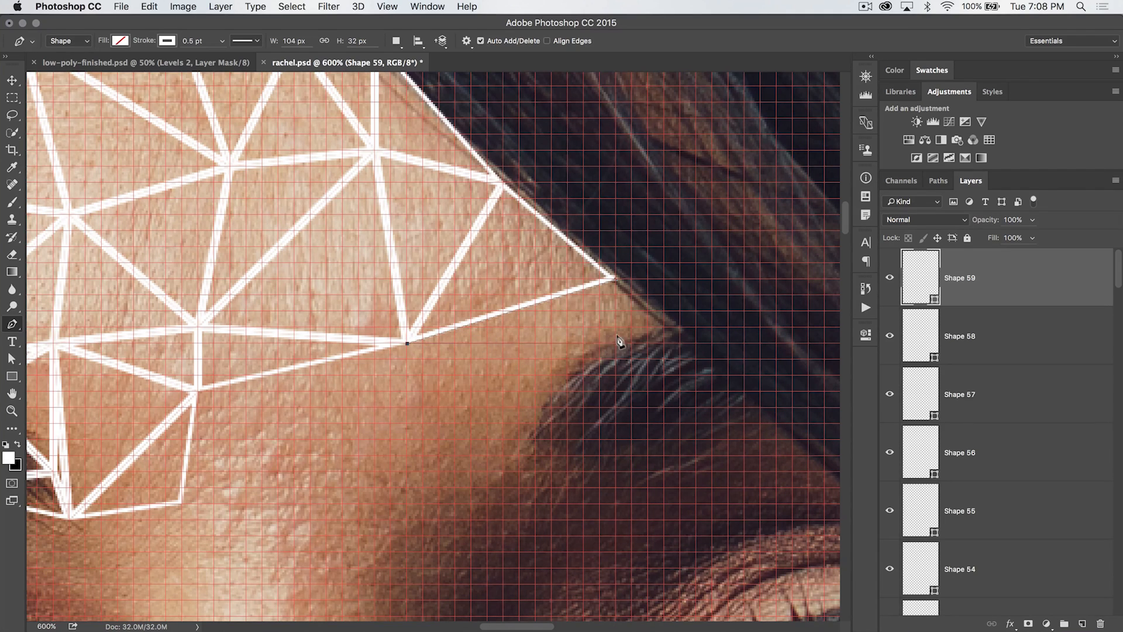
{"action": "left_click", "coordinate": [679, 328]}
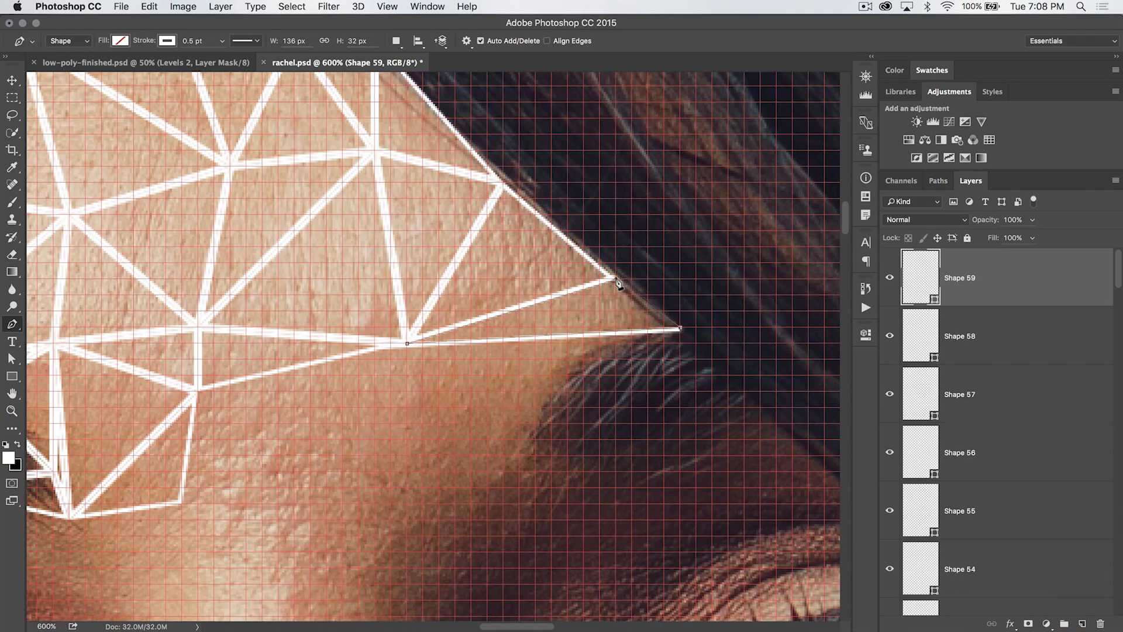
{"action": "left_click", "coordinate": [611, 278]}
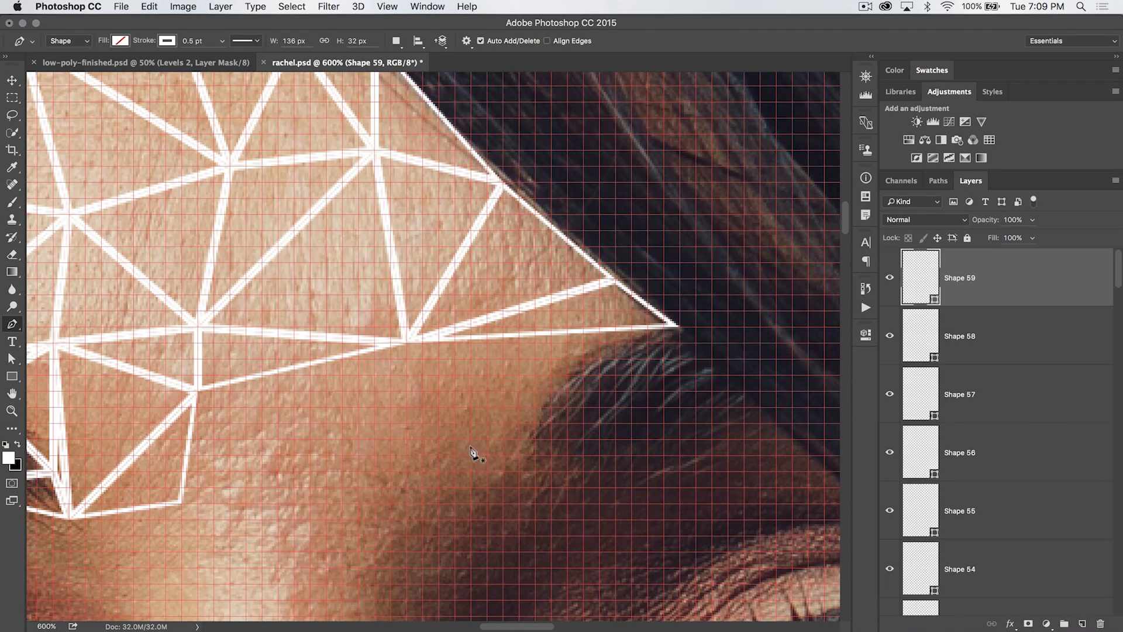
Add two triangles below the temple corner, extending the mesh toward the outer eye
{"action": "scroll", "coordinate": [561, 405], "scroll_direction": "down", "scroll_amount": 5}
{"action": "scroll", "coordinate": [585, 357], "scroll_direction": "up", "scroll_amount": 5}
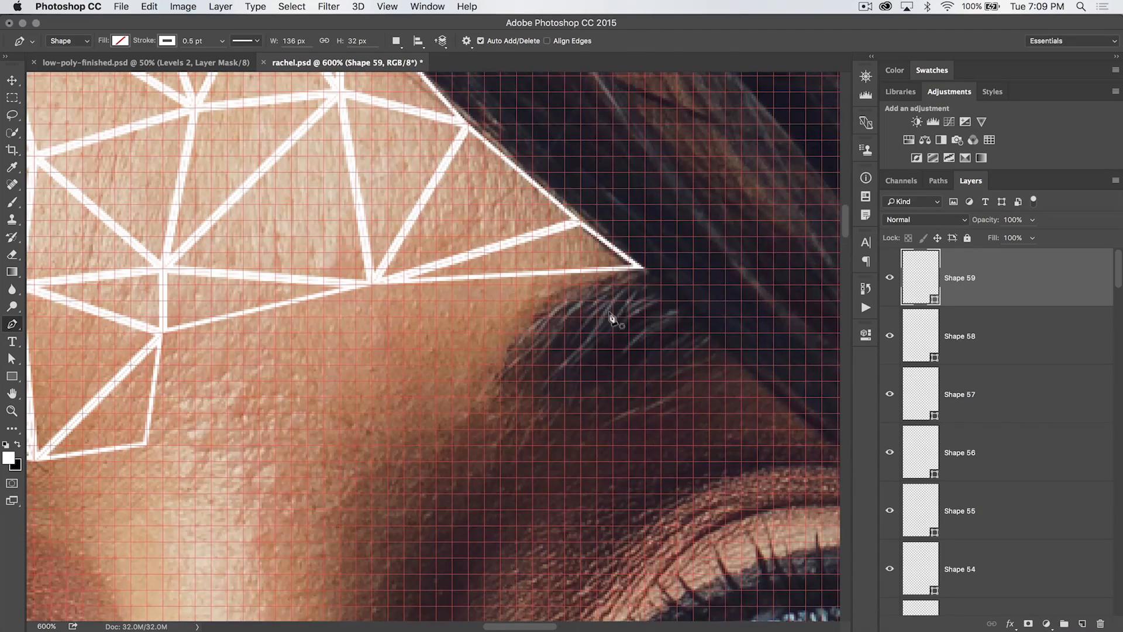
{"action": "left_click", "coordinate": [641, 268]}
{"action": "left_click", "coordinate": [515, 331]}
{"action": "left_click", "coordinate": [371, 284]}
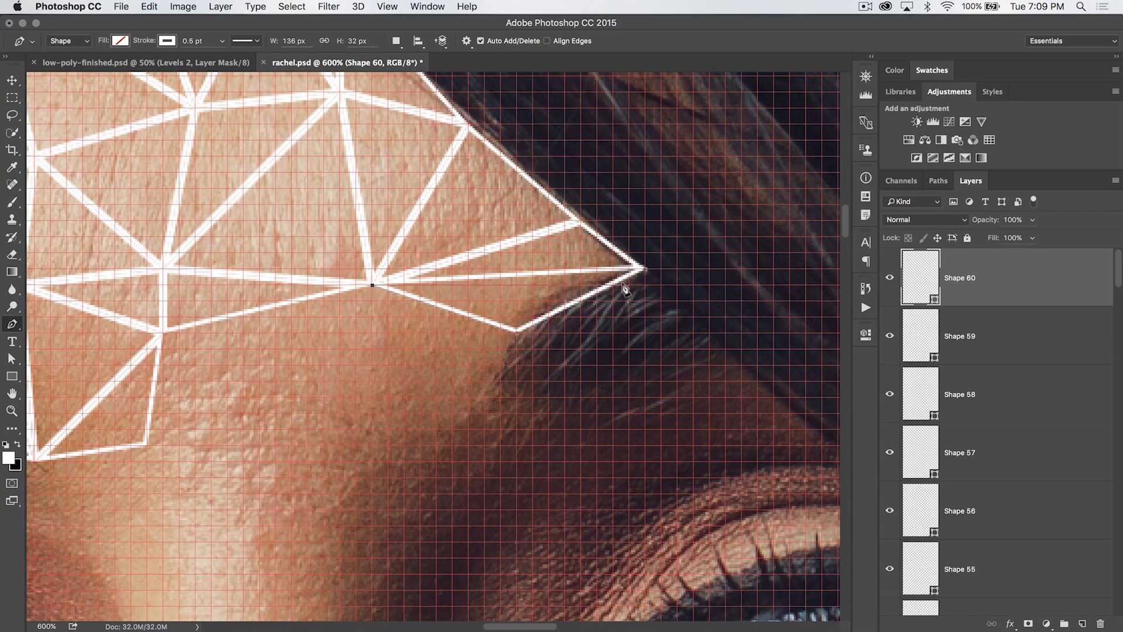
{"action": "left_click", "coordinate": [642, 269]}
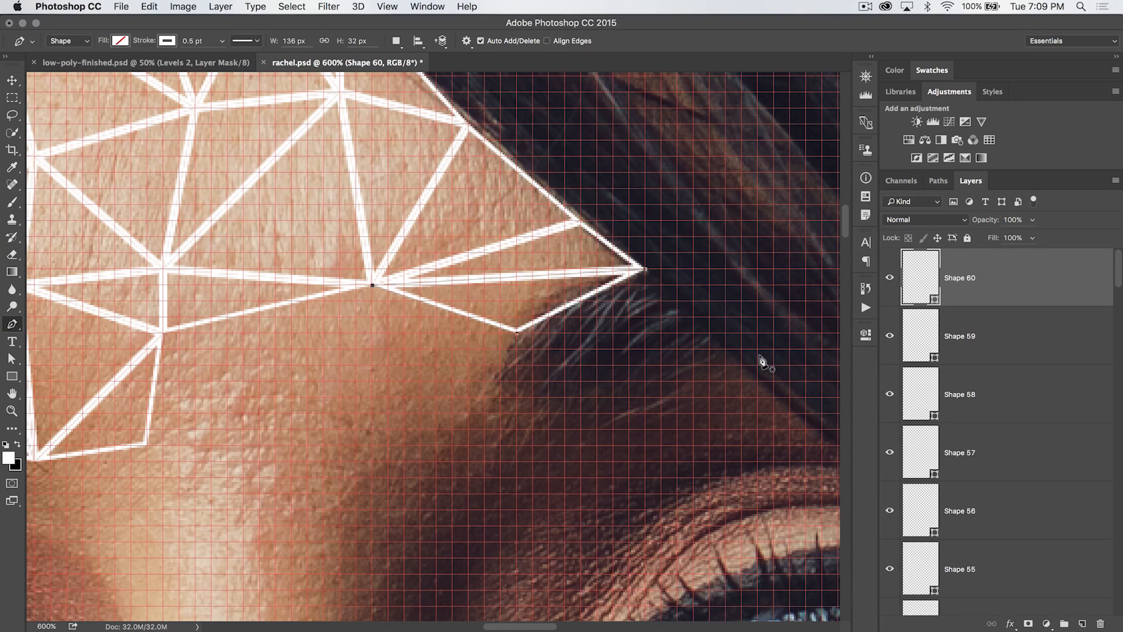
{"action": "scroll", "coordinate": [588, 342], "scroll_direction": "right", "scroll_amount": 3}
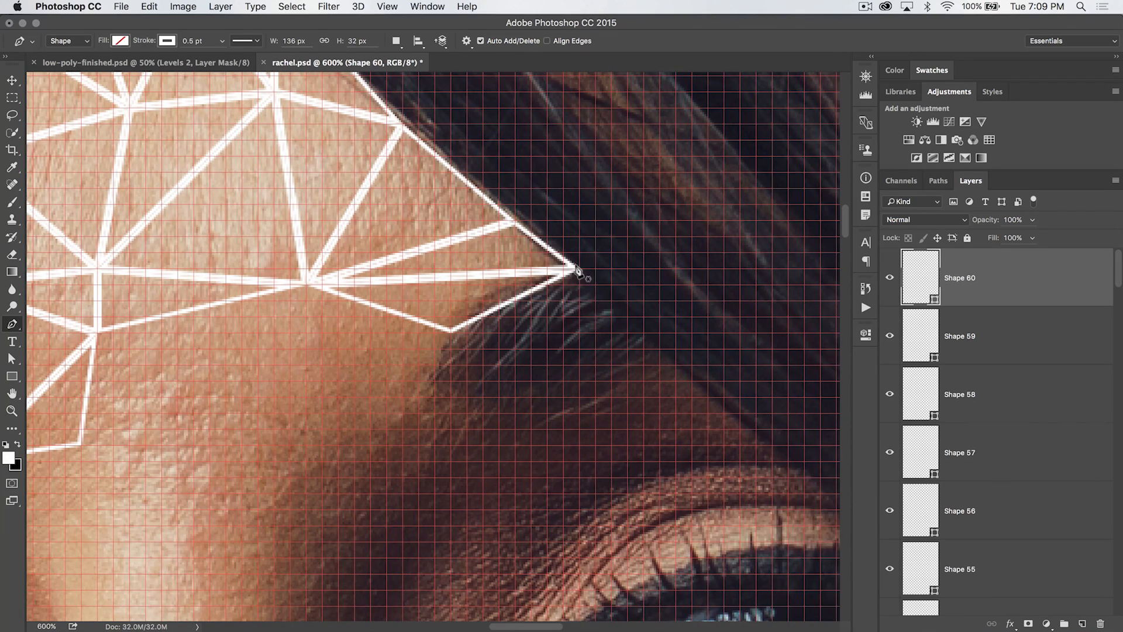
{"action": "left_click", "coordinate": [577, 269]}
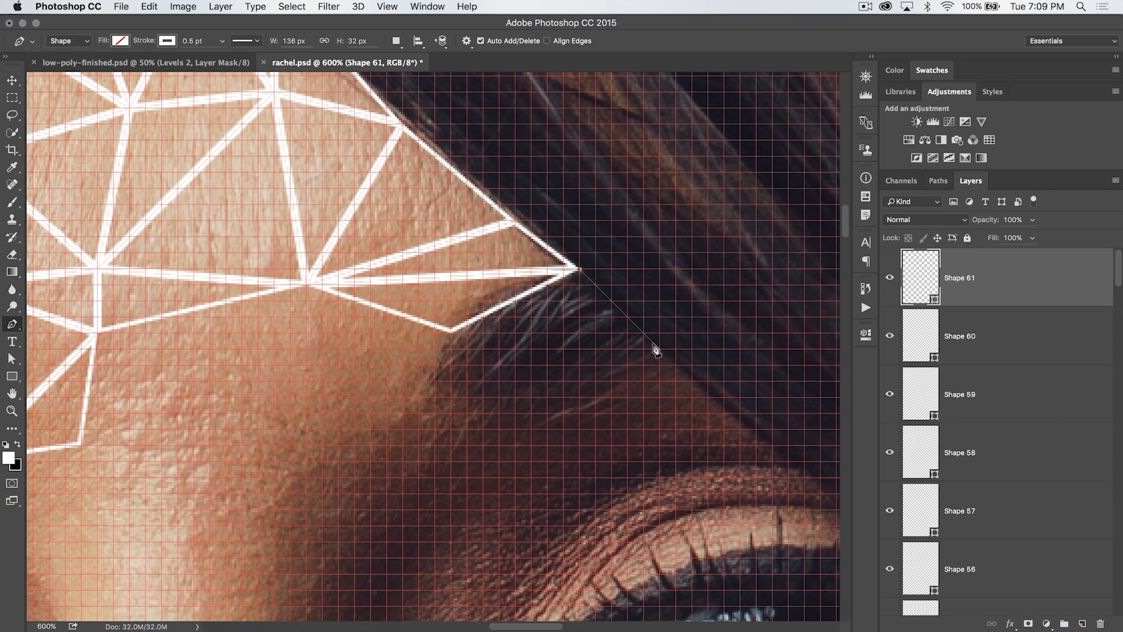
{"action": "left_click", "coordinate": [658, 349]}
{"action": "left_click", "coordinate": [450, 332]}
{"action": "left_click", "coordinate": [578, 267]}
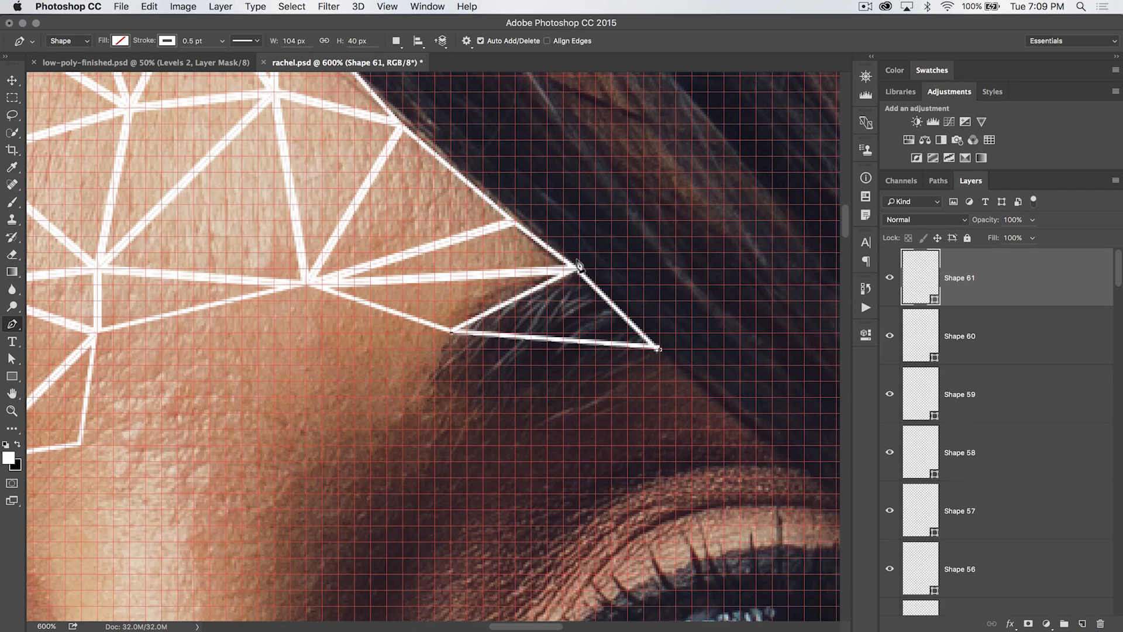
Draw two smaller triangles beneath them along the outer brow bone above the eye
{"action": "left_click", "coordinate": [450, 332]}
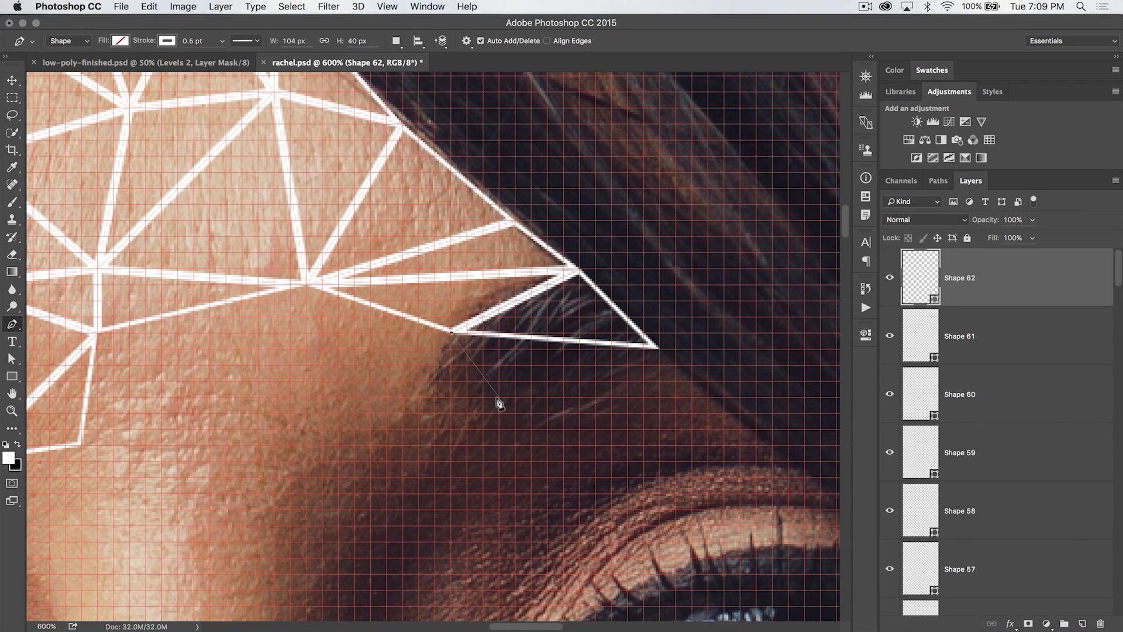
{"action": "left_click", "coordinate": [499, 400]}
{"action": "left_click", "coordinate": [659, 350]}
{"action": "left_click", "coordinate": [449, 335]}
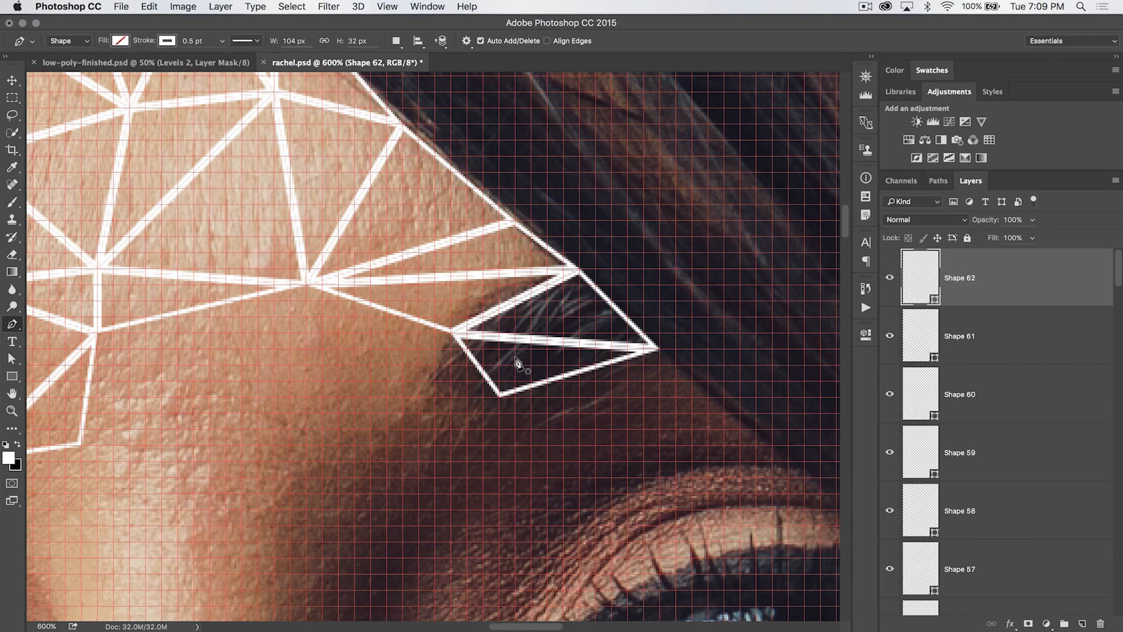
{"action": "left_click", "coordinate": [451, 334]}
{"action": "left_click", "coordinate": [433, 383]}
{"action": "left_click", "coordinate": [499, 398]}
{"action": "left_click", "coordinate": [451, 334]}
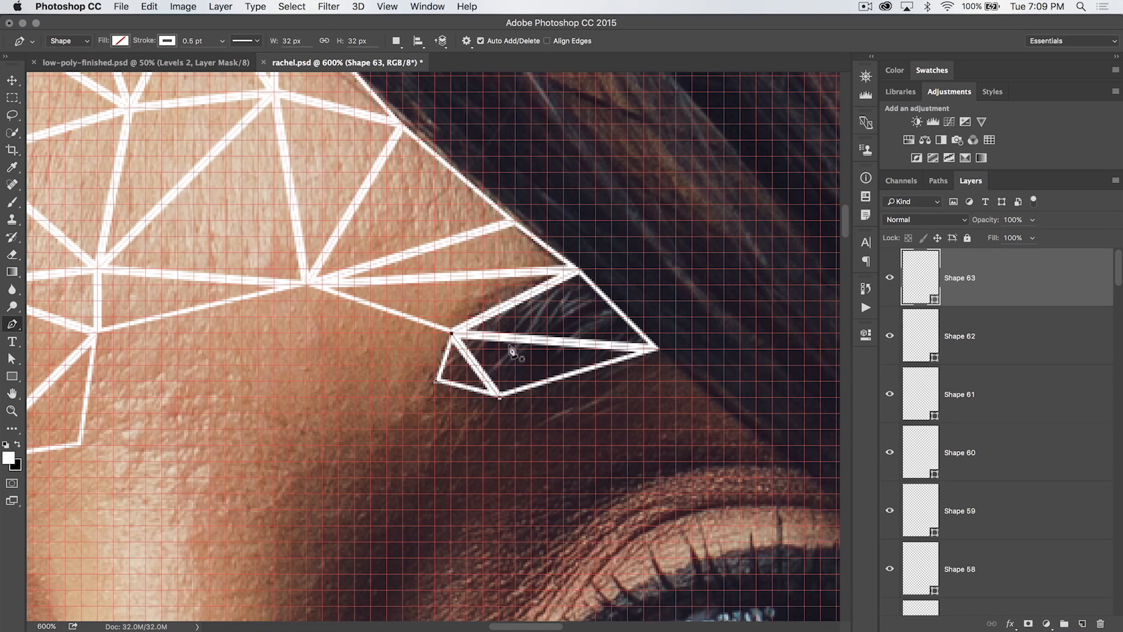
Draw a triangle linking the forehead vertex to the small brow-bone triangles at the temple
{"action": "scroll", "coordinate": [503, 342], "scroll_direction": "down", "scroll_amount": 3}
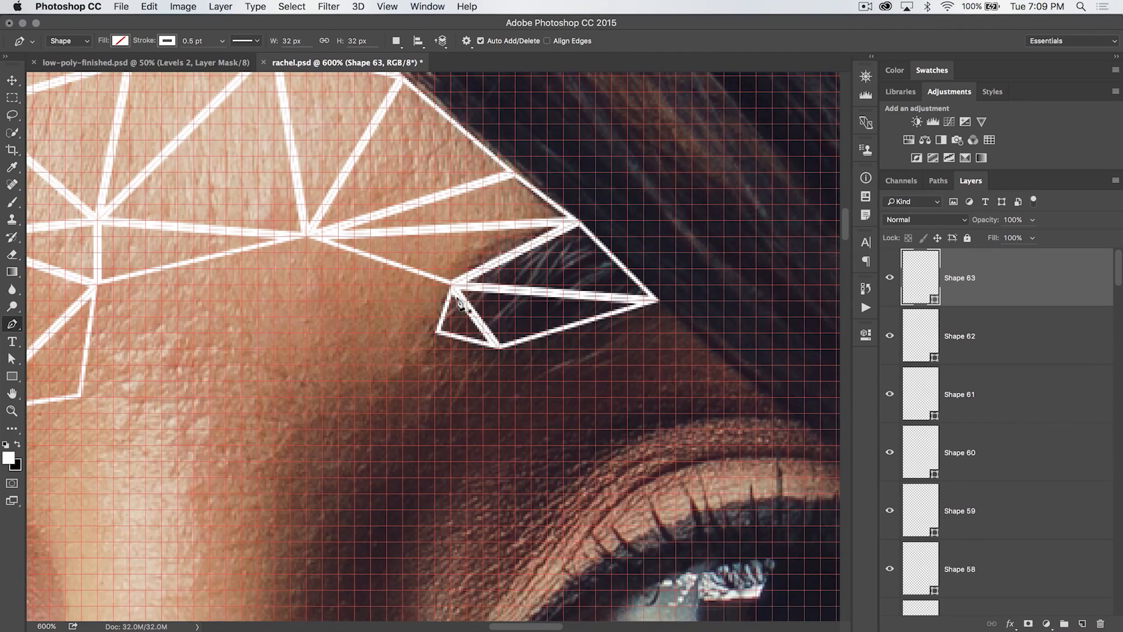
{"action": "scroll", "coordinate": [439, 314], "scroll_direction": "left", "scroll_amount": 5}
{"action": "scroll", "coordinate": [439, 314], "scroll_direction": "up", "scroll_amount": 1}
{"action": "left_click", "coordinate": [532, 349]}
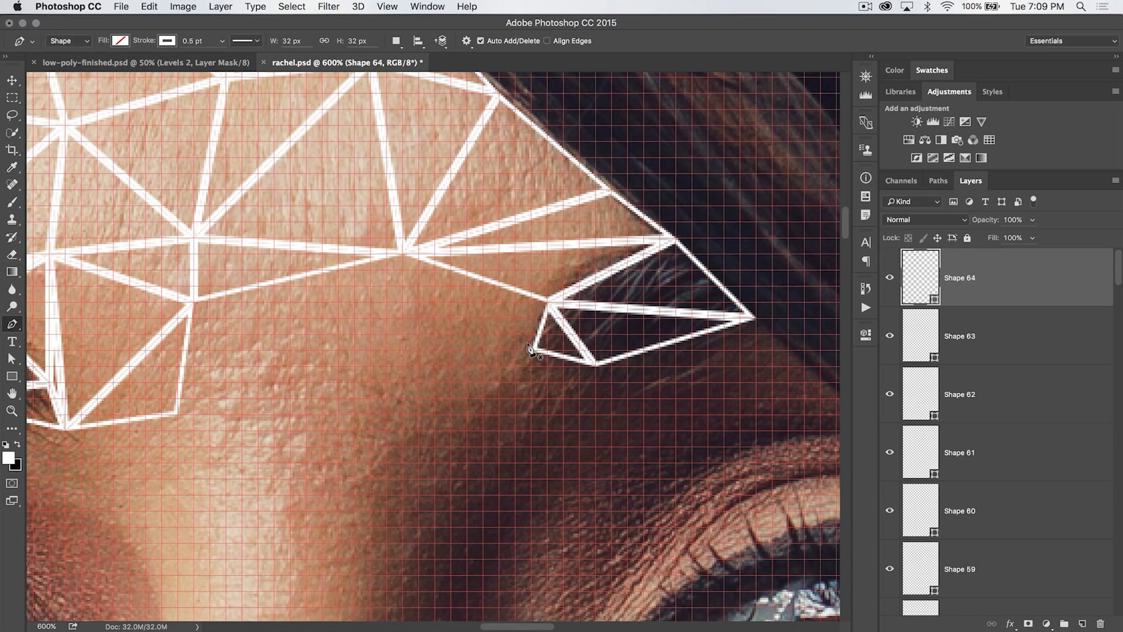
{"action": "left_click", "coordinate": [400, 254]}
{"action": "left_click", "coordinate": [546, 303]}
{"action": "left_click", "coordinate": [530, 350]}
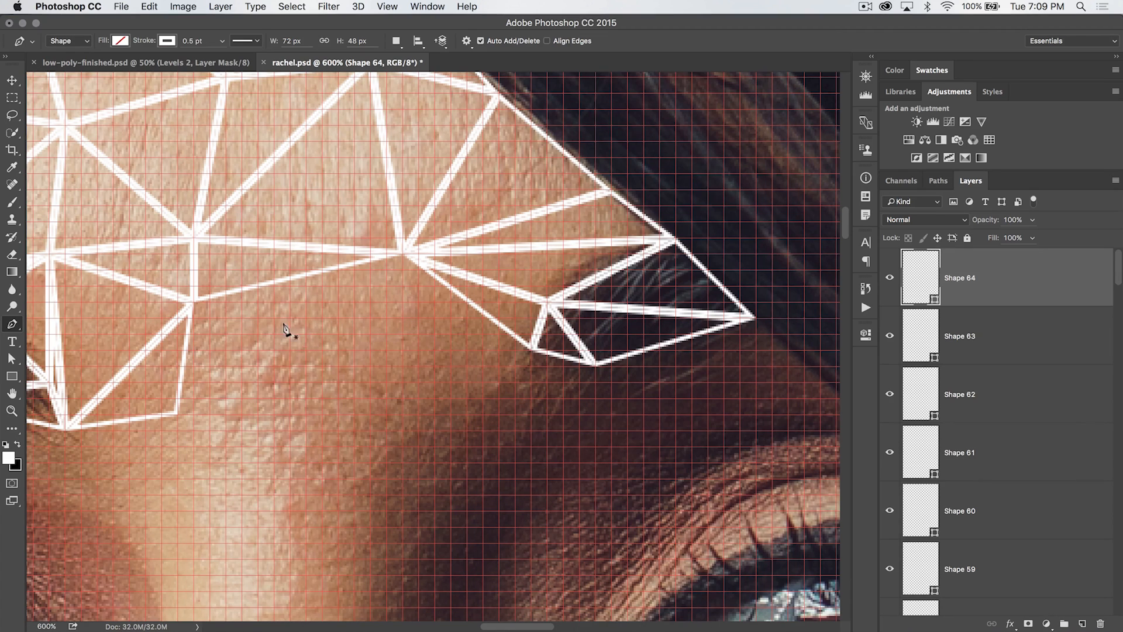
Draw two triangles below the brow line, sharing a lower vertex above the eye
{"action": "left_click", "coordinate": [194, 303]}
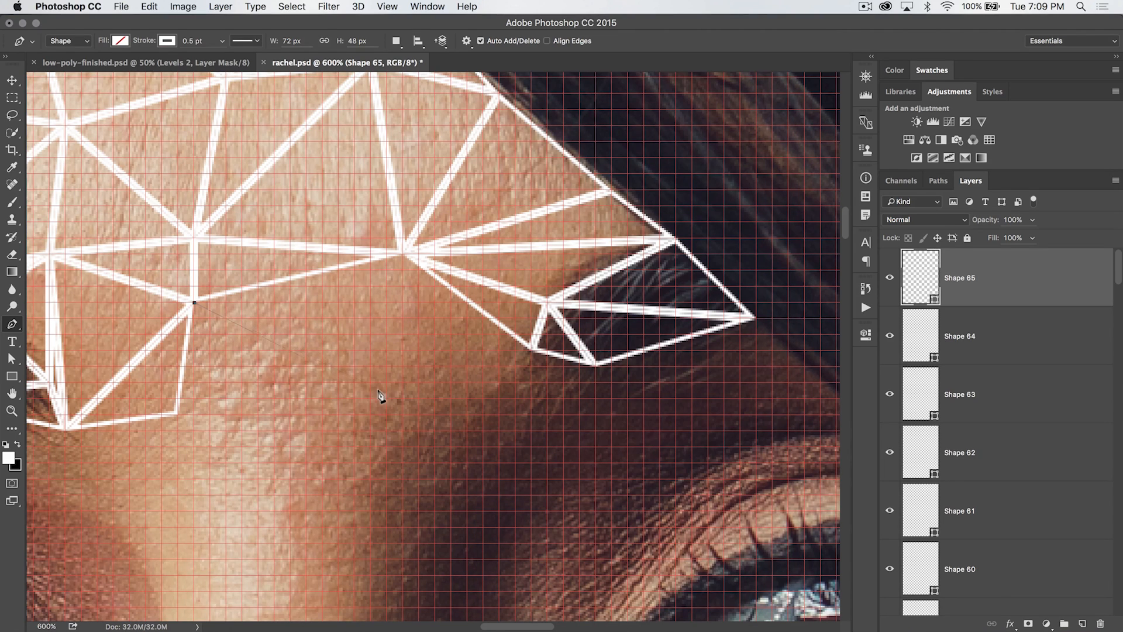
{"action": "left_click", "coordinate": [370, 400]}
{"action": "left_click", "coordinate": [403, 254]}
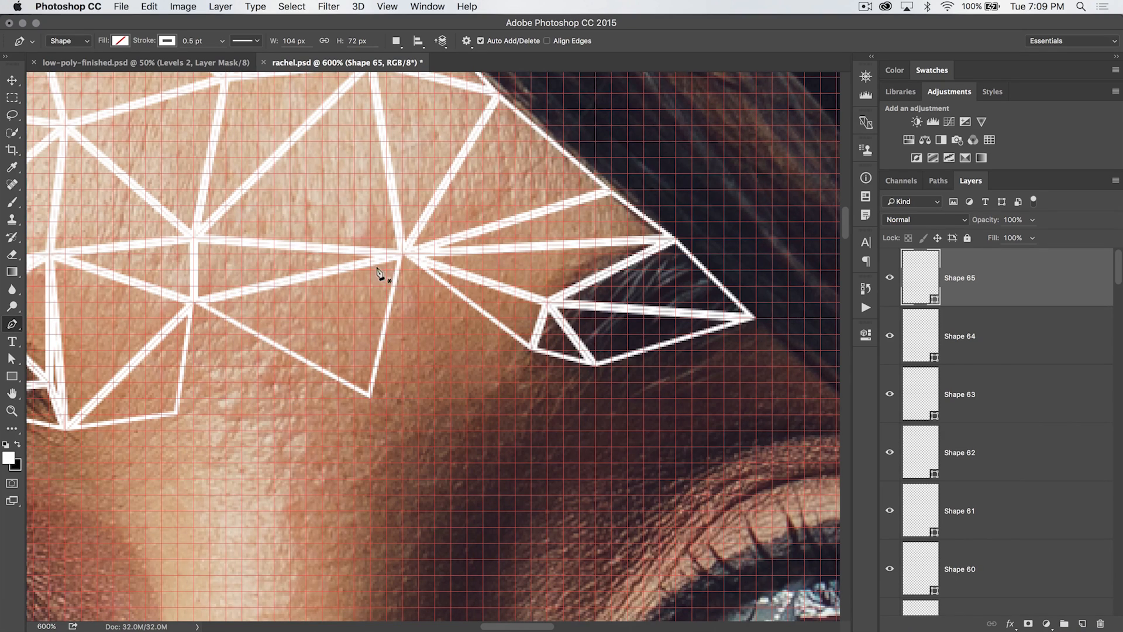
{"action": "left_click", "coordinate": [403, 255]}
{"action": "left_click", "coordinate": [371, 398]}
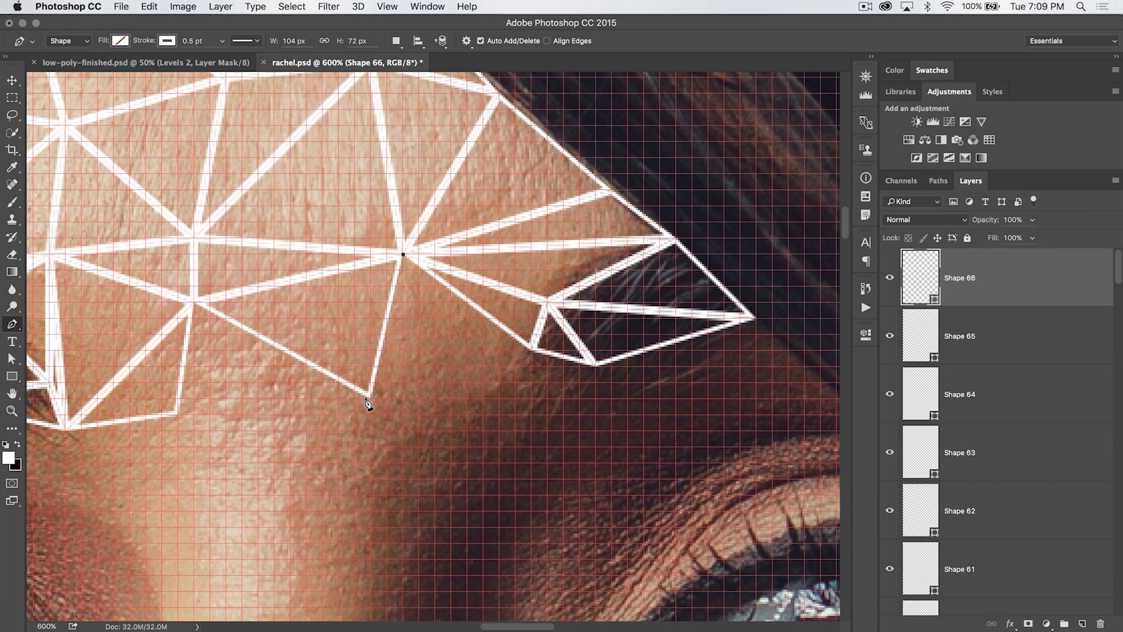
{"action": "left_click", "coordinate": [530, 351]}
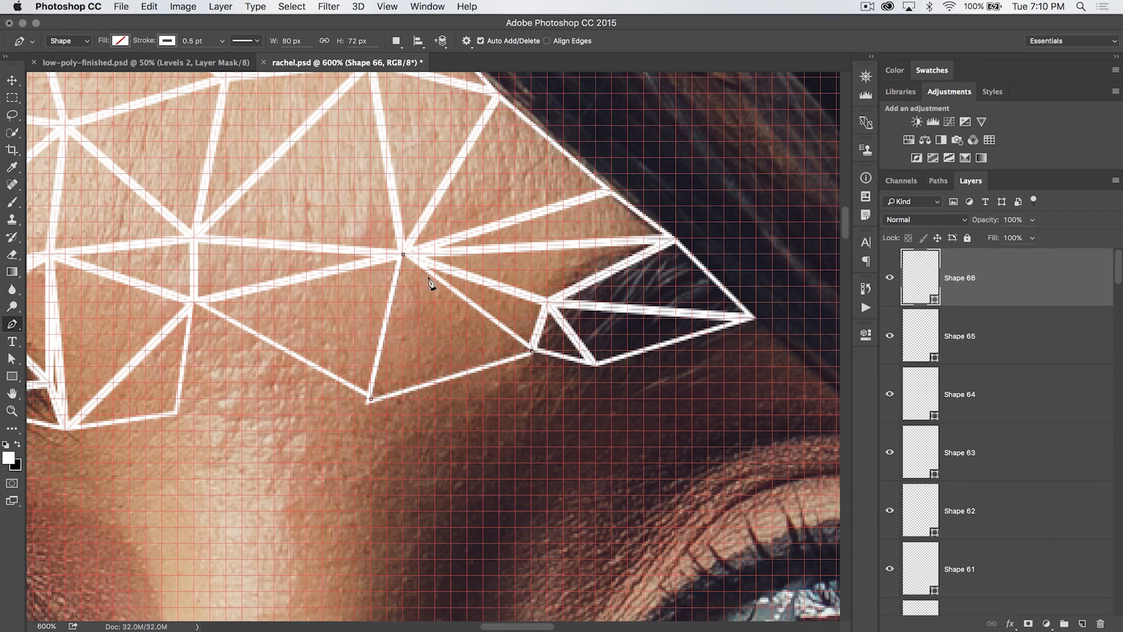
{"action": "left_click", "coordinate": [402, 255]}
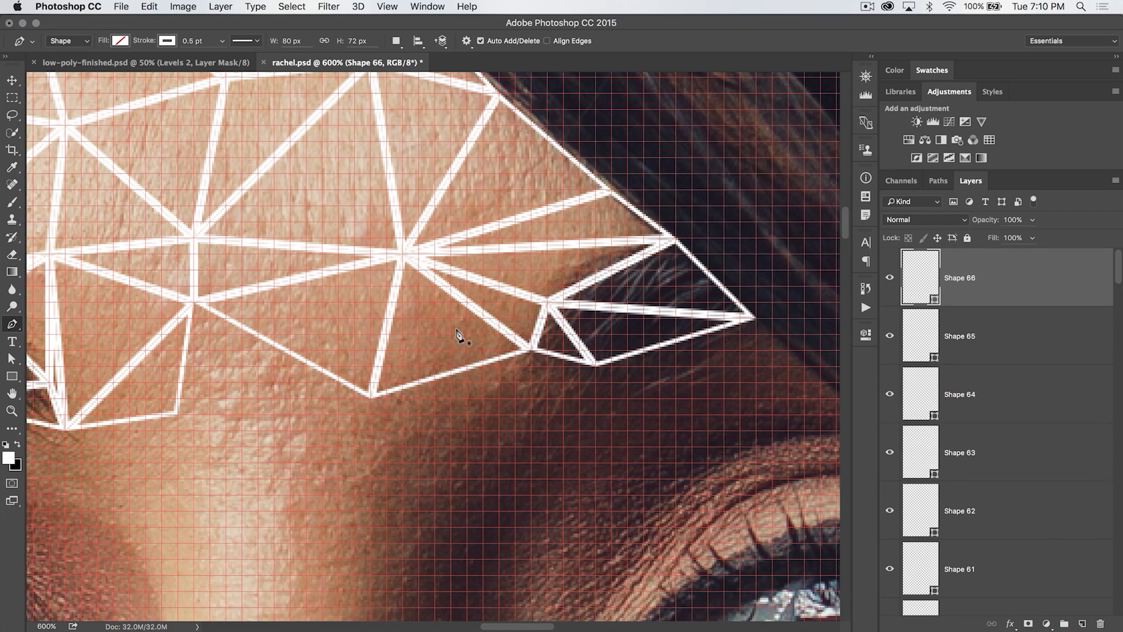
Draw a triangle beneath the brow mesh toward the inner brow, then finish the shape
{"action": "scroll", "coordinate": [461, 331], "scroll_direction": "left", "scroll_amount": 5}
{"action": "scroll", "coordinate": [461, 331], "scroll_direction": "down", "scroll_amount": 3}
{"action": "left_click", "coordinate": [369, 221]}
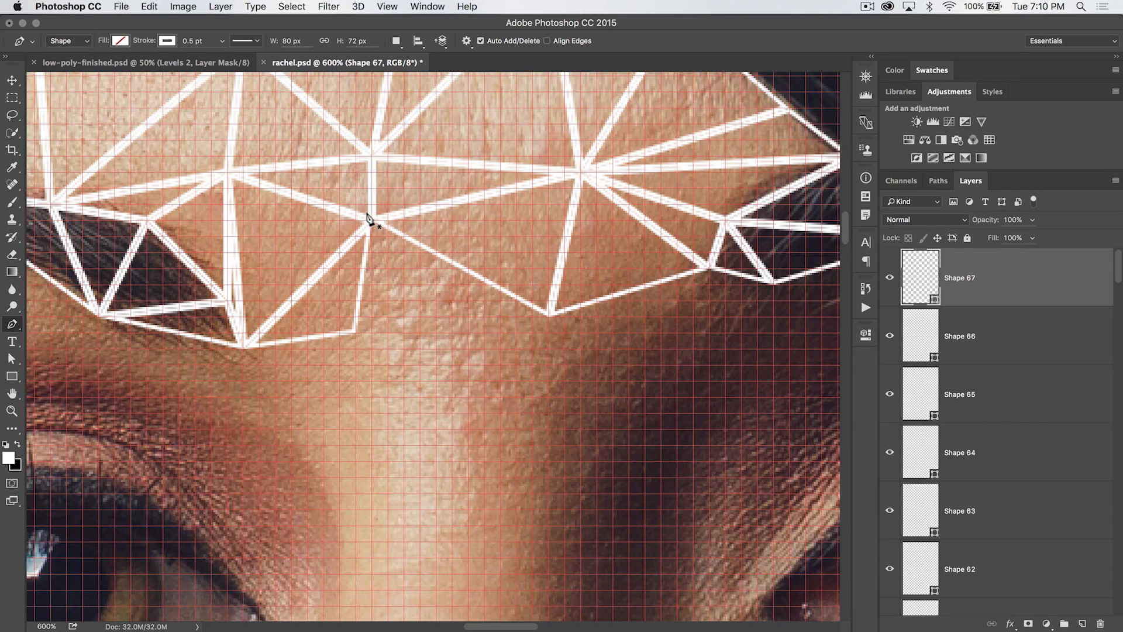
{"action": "left_click", "coordinate": [356, 332]}
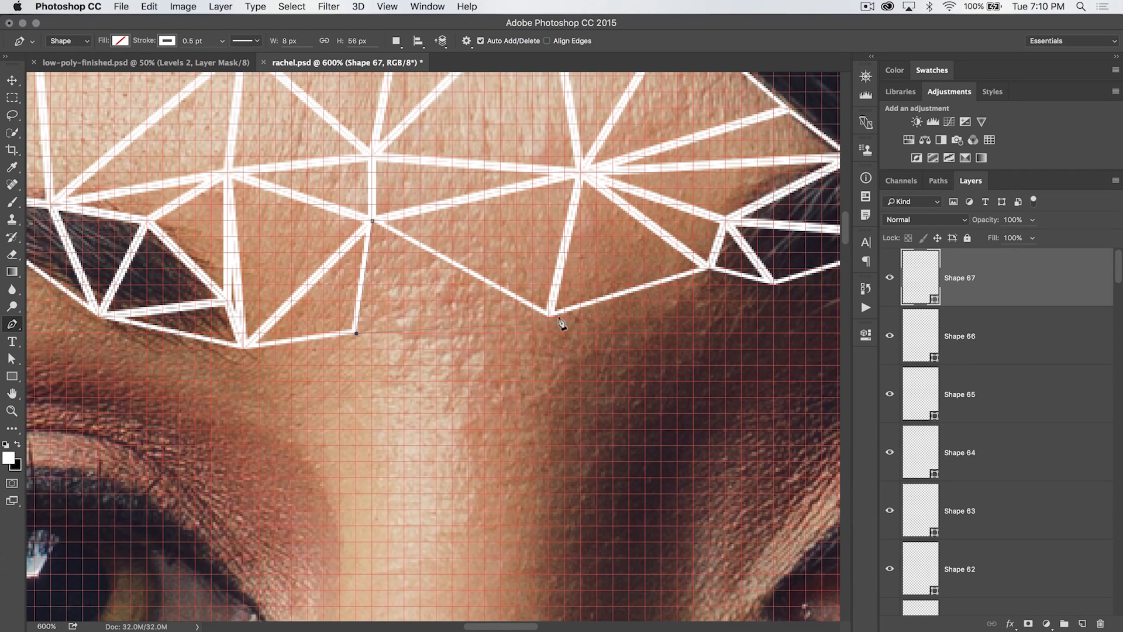
{"action": "left_click", "coordinate": [549, 318]}
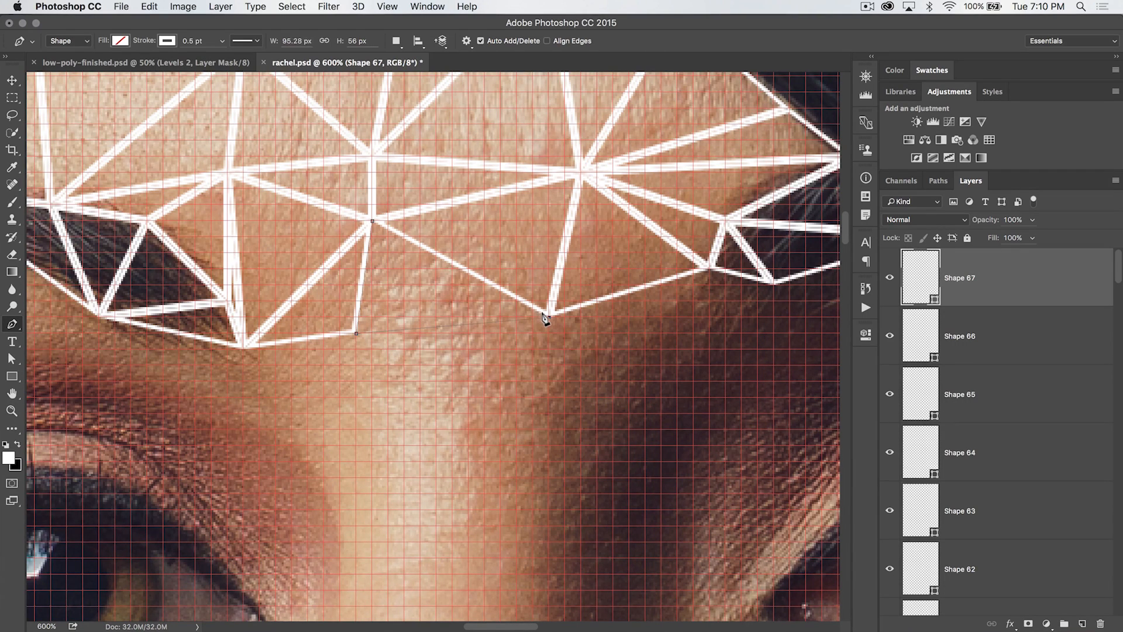
{"action": "left_click", "coordinate": [370, 221]}
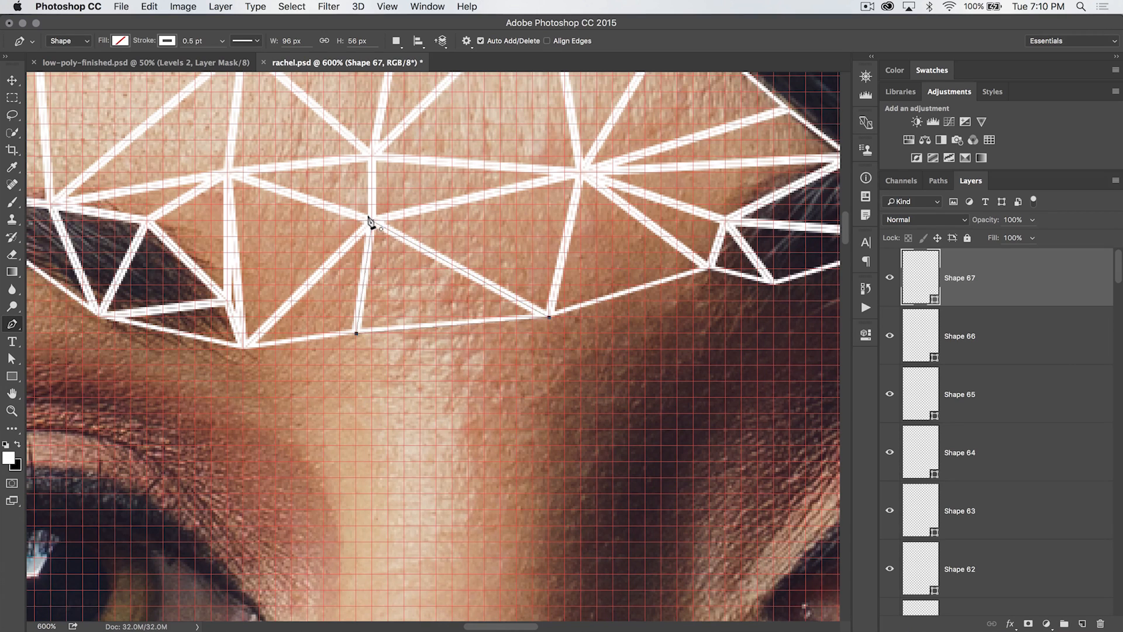
{"action": "key", "text": "Return"}
Draw a long narrow triangle from the brow mesh down the bridge of the nose
{"action": "scroll", "coordinate": [468, 211], "scroll_direction": "down", "scroll_amount": 2}
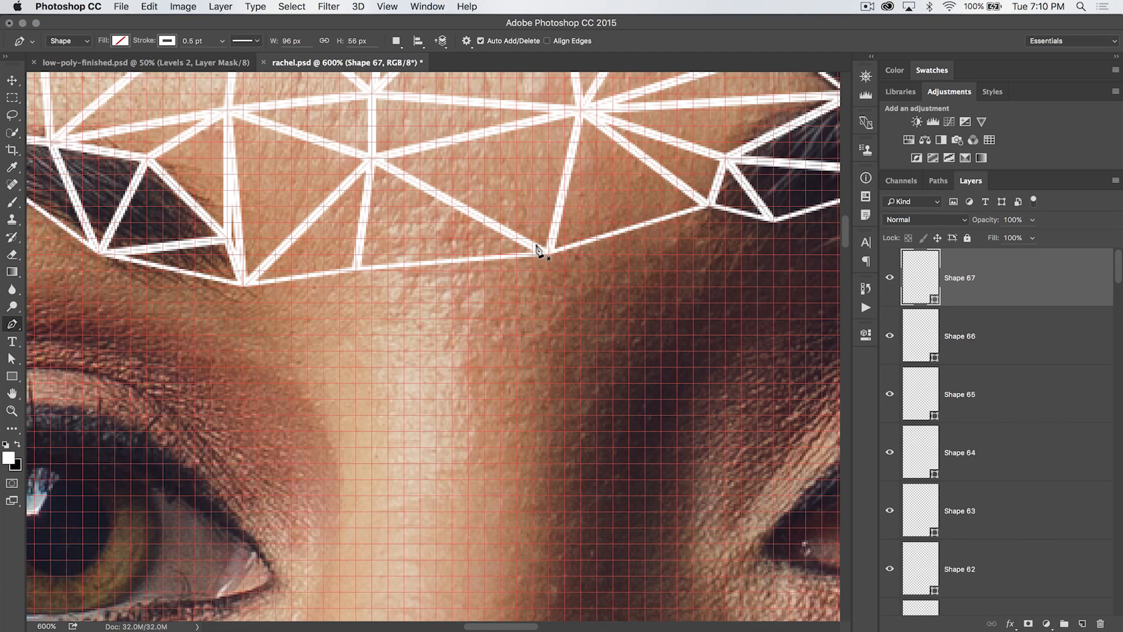
{"action": "left_click", "coordinate": [355, 270]}
{"action": "scroll", "coordinate": [438, 402], "scroll_direction": "down", "scroll_amount": 4}
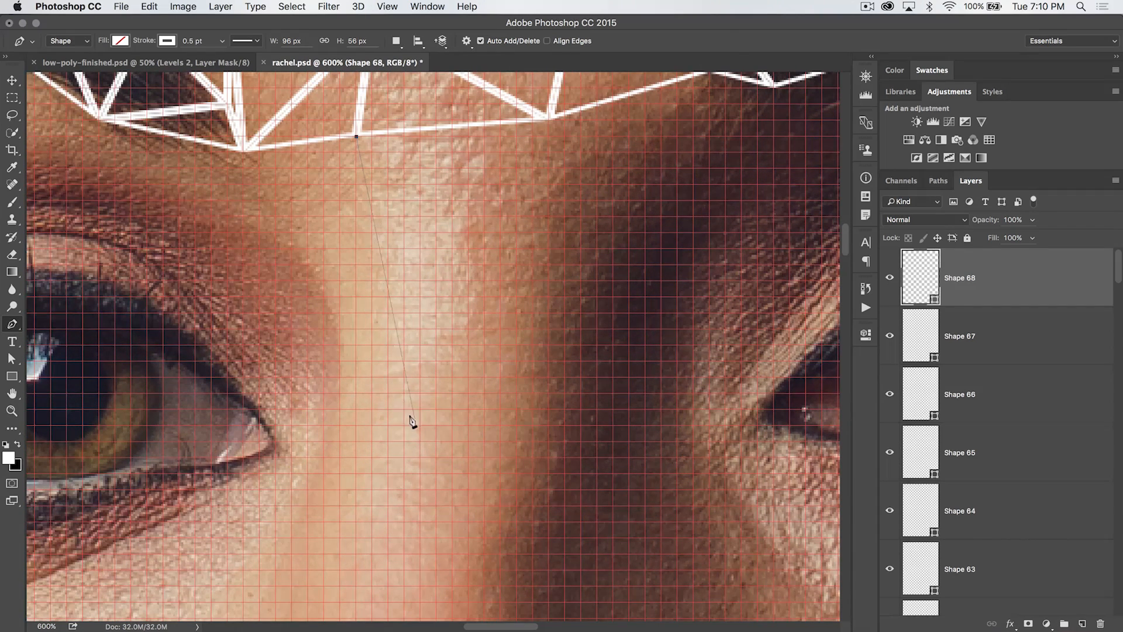
{"action": "left_click", "coordinate": [421, 410]}
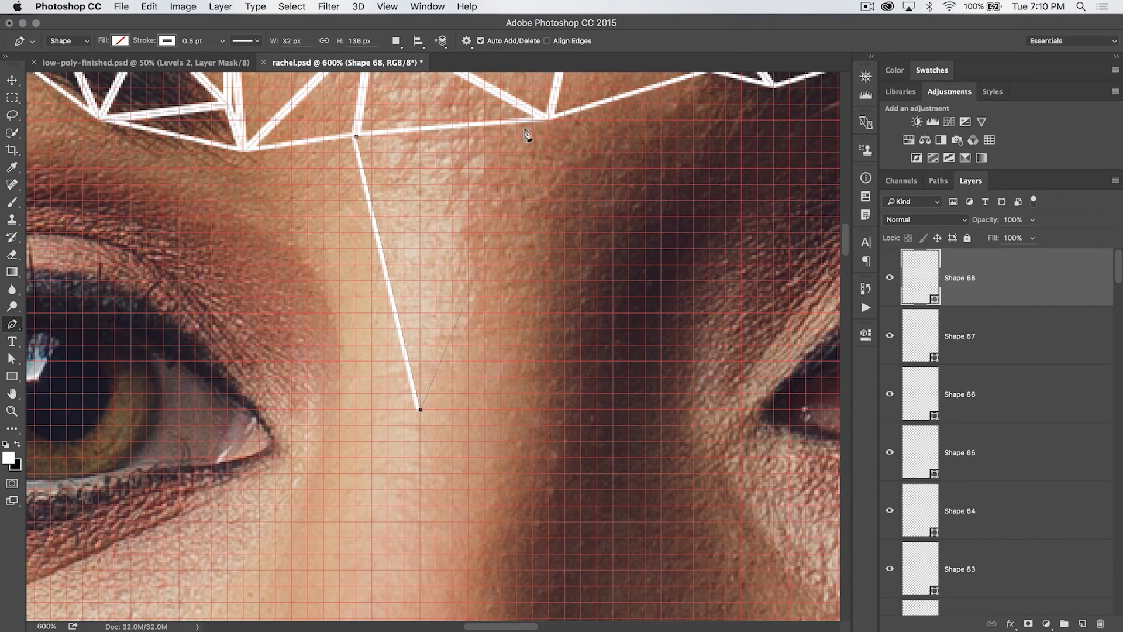
{"action": "left_click", "coordinate": [547, 119]}
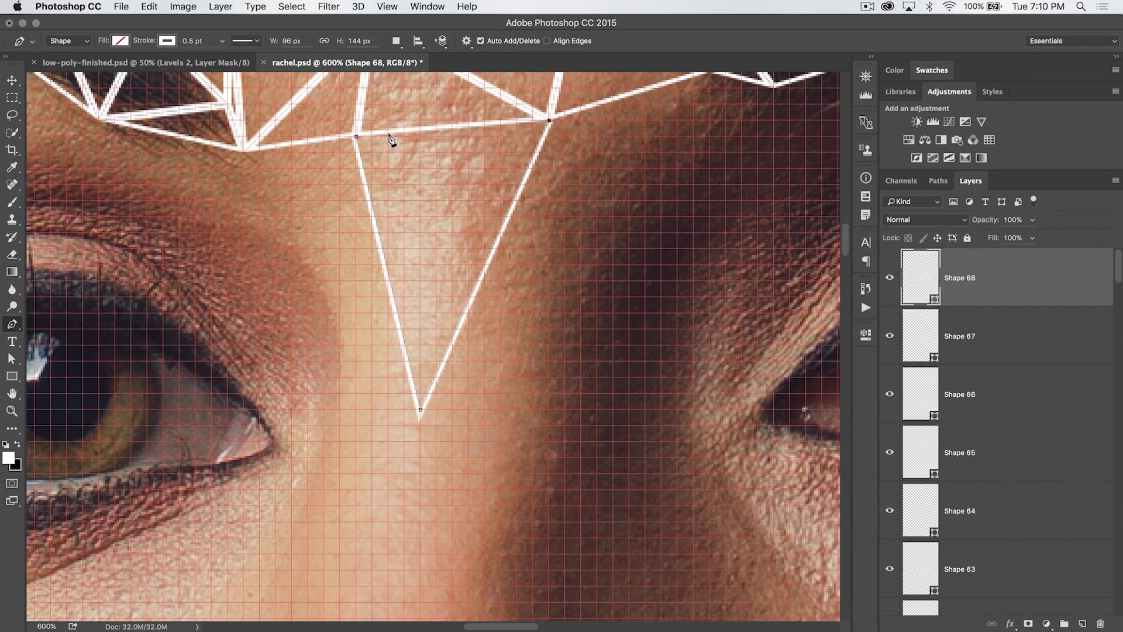
{"action": "left_click", "coordinate": [354, 137]}
Draw a small triangle beside the inner end of the opposite eyebrow
{"action": "scroll", "coordinate": [447, 170], "scroll_direction": "up", "scroll_amount": 3}
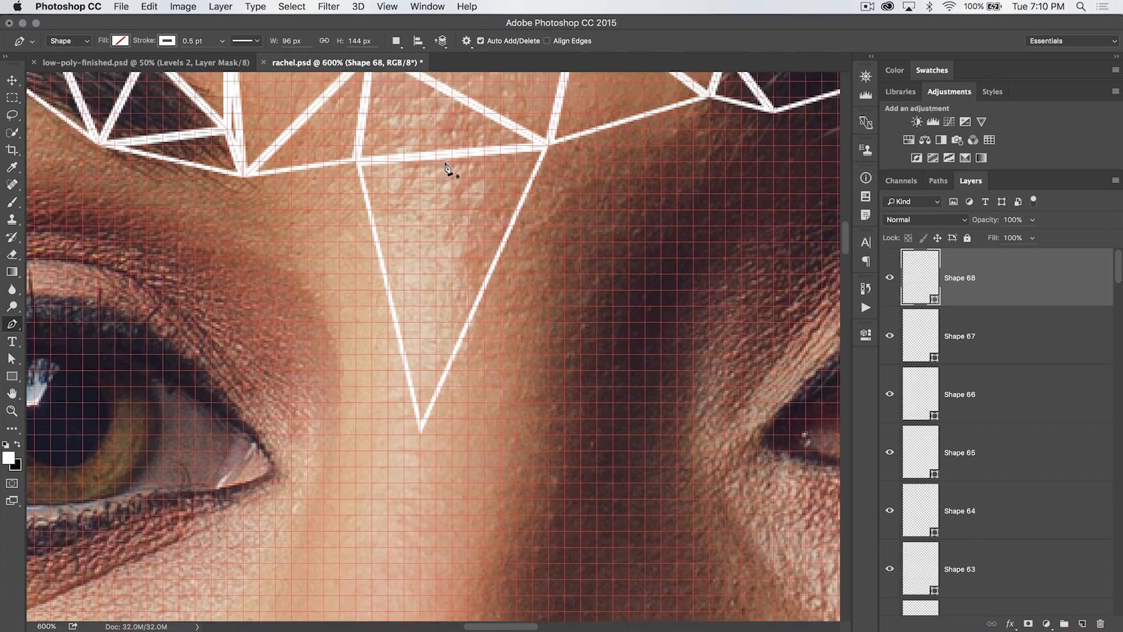
{"action": "scroll", "coordinate": [411, 268], "scroll_direction": "up", "scroll_amount": 6}
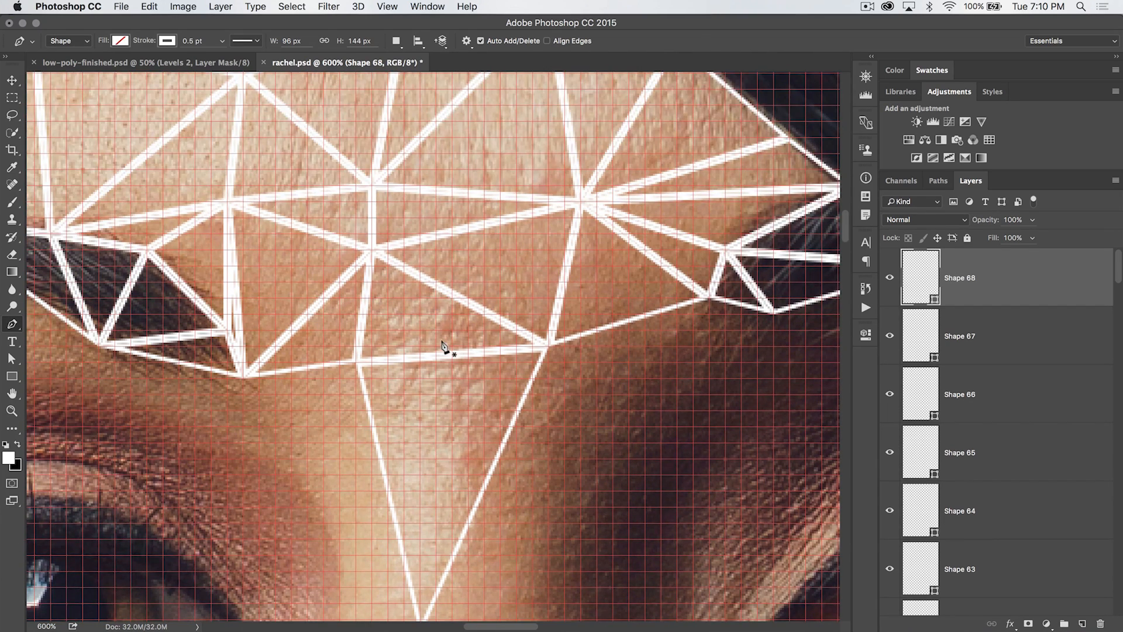
{"action": "scroll", "coordinate": [447, 345], "scroll_direction": "down", "scroll_amount": 5}
{"action": "scroll", "coordinate": [515, 263], "scroll_direction": "up", "scroll_amount": 3}
{"action": "left_click", "coordinate": [545, 203]}
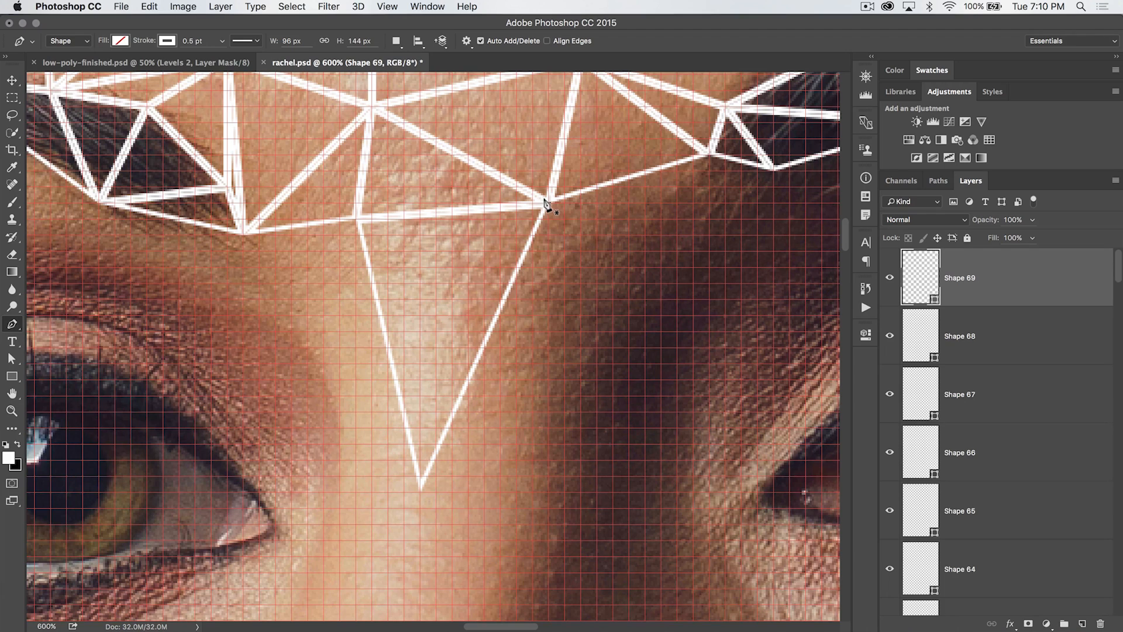
{"action": "left_click", "coordinate": [660, 237]}
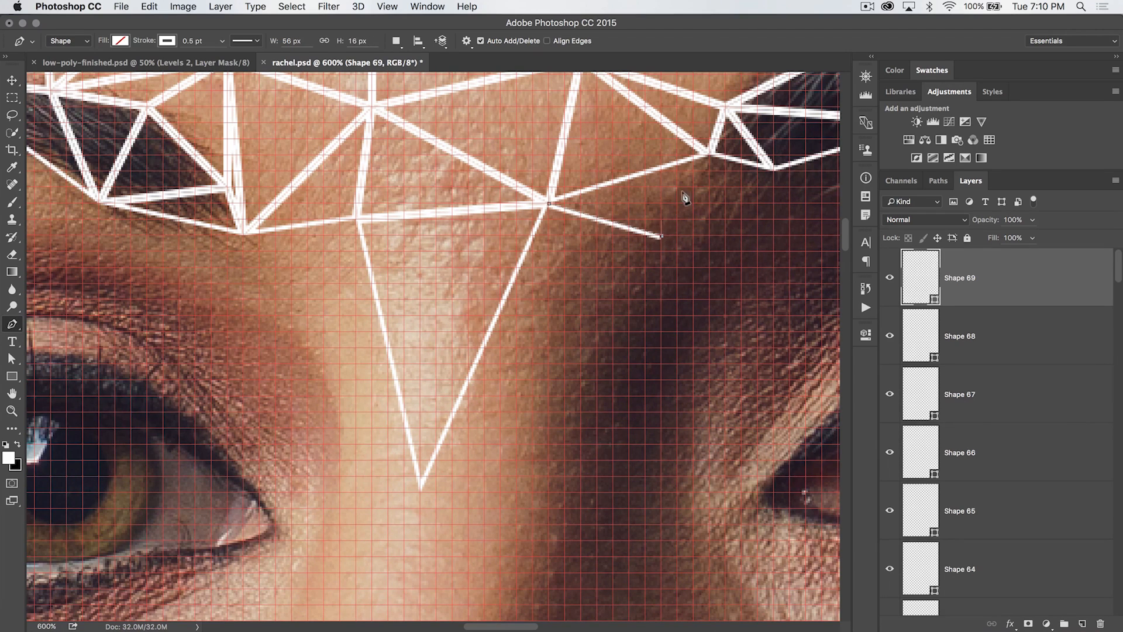
{"action": "left_click", "coordinate": [709, 155]}
{"action": "left_click", "coordinate": [544, 203]}
Draw a triangle filling the gap under the opposite brow's inner corner
{"action": "scroll", "coordinate": [634, 283], "scroll_direction": "up", "scroll_amount": 3}
{"action": "scroll", "coordinate": [635, 284], "scroll_direction": "right", "scroll_amount": 2}
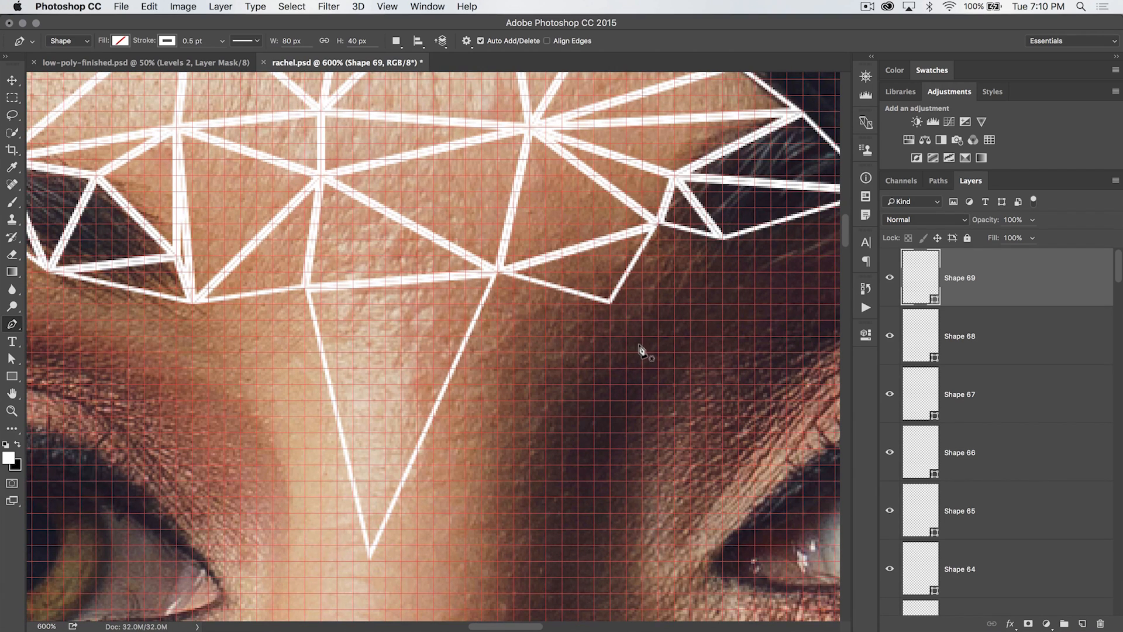
{"action": "left_click", "coordinate": [653, 225]}
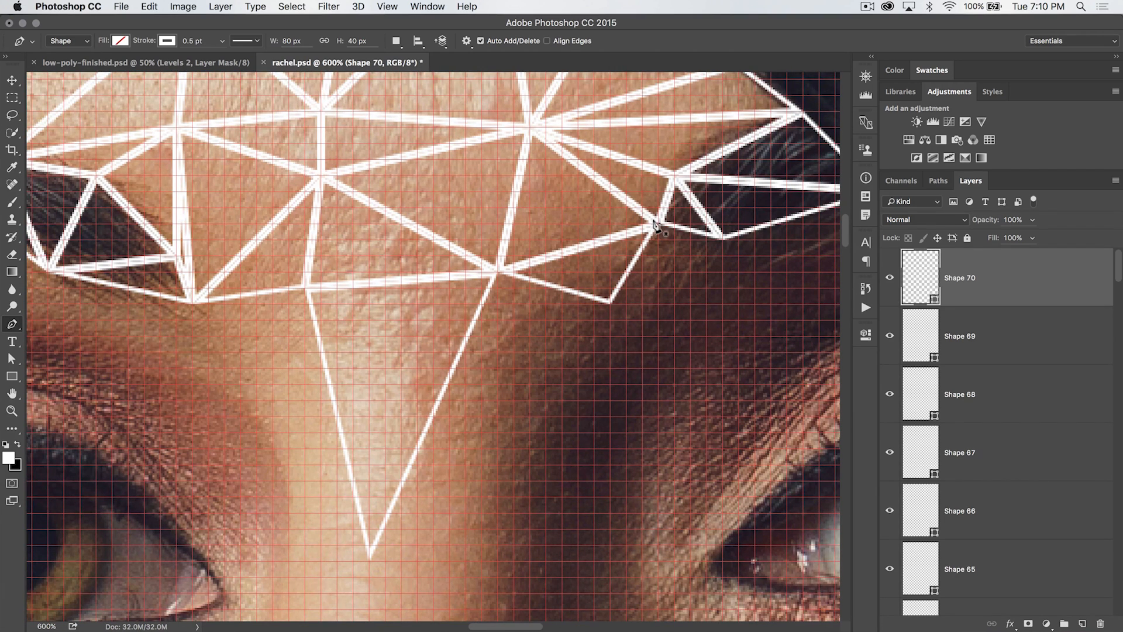
{"action": "left_click", "coordinate": [609, 303]}
{"action": "left_click", "coordinate": [722, 236]}
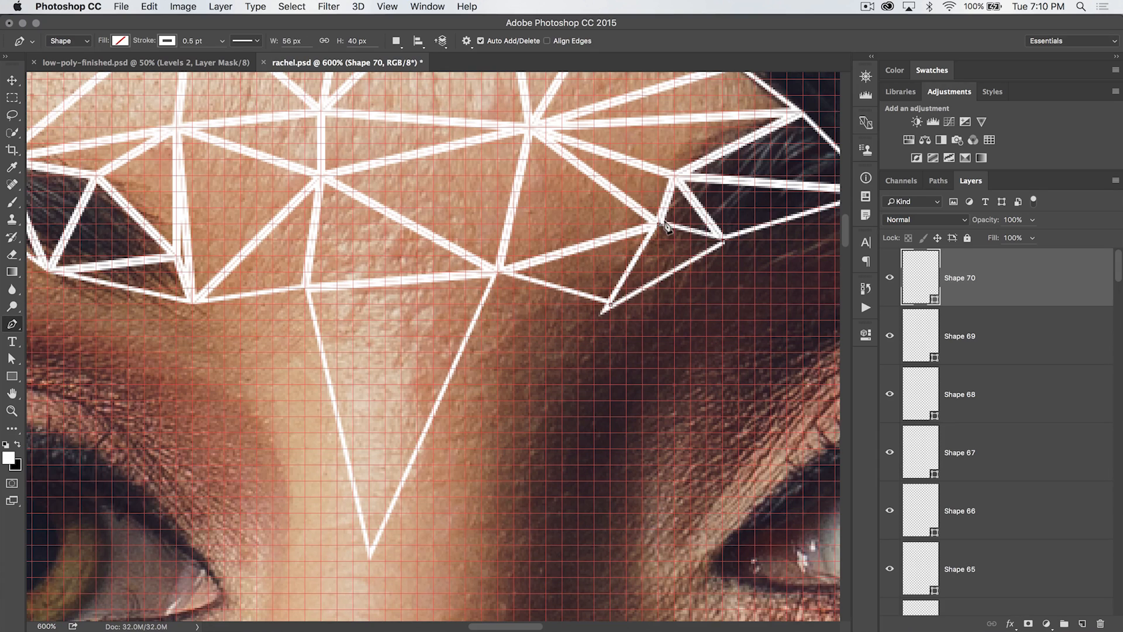
{"action": "left_click", "coordinate": [655, 224]}
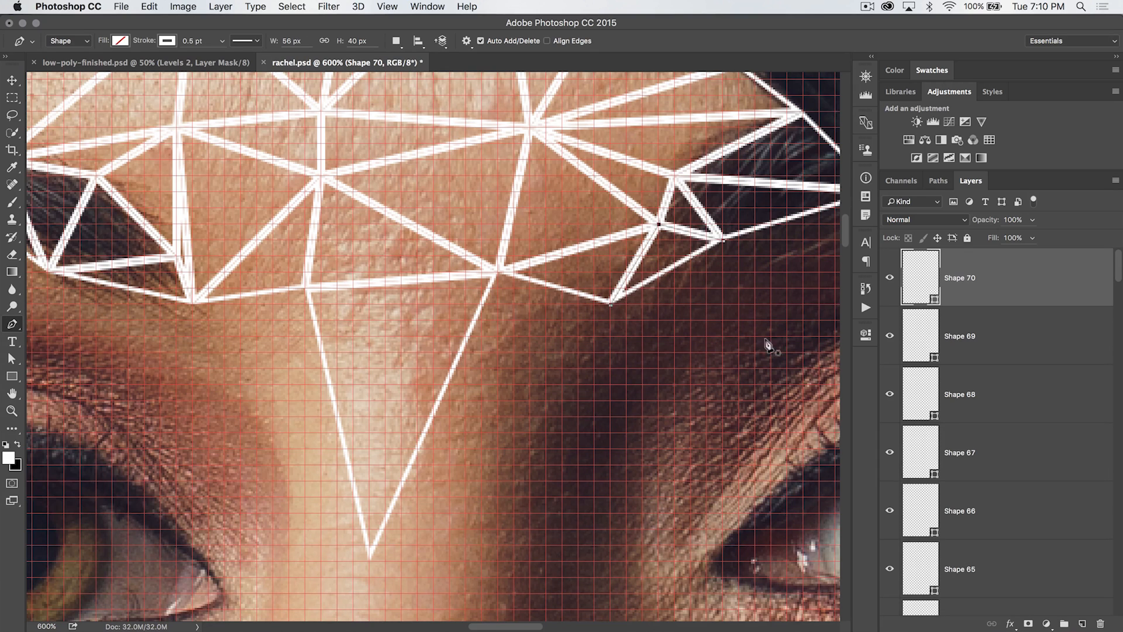
Draw a narrow triangle from the brow junction down alongside the nose-bridge triangle
{"action": "left_click", "coordinate": [608, 302]}
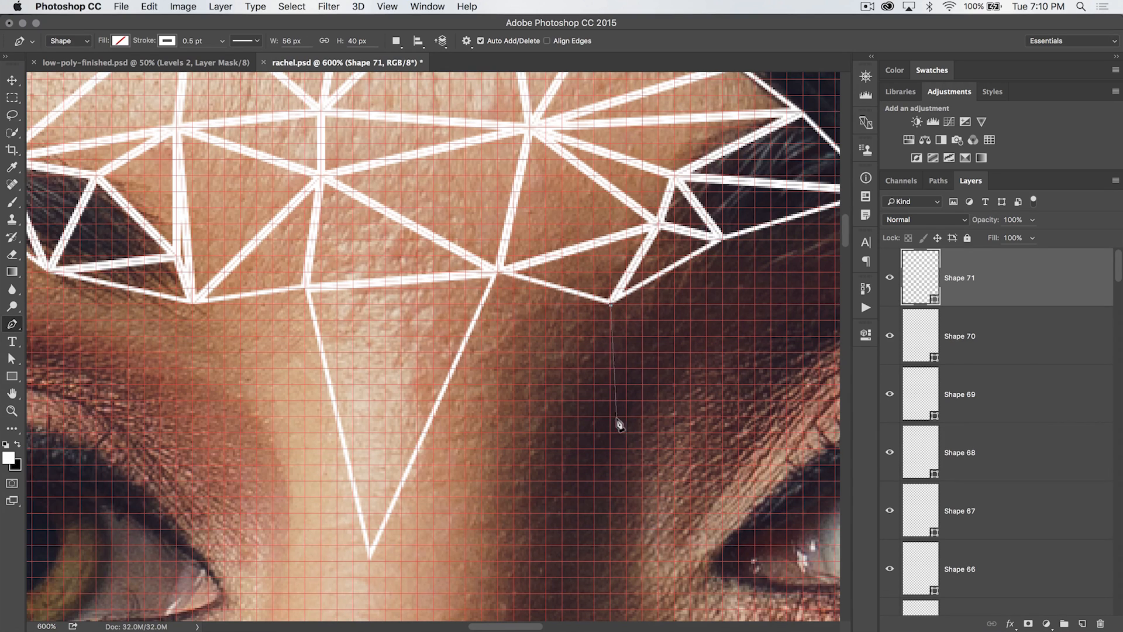
{"action": "left_click", "coordinate": [545, 431]}
{"action": "left_click", "coordinate": [499, 271]}
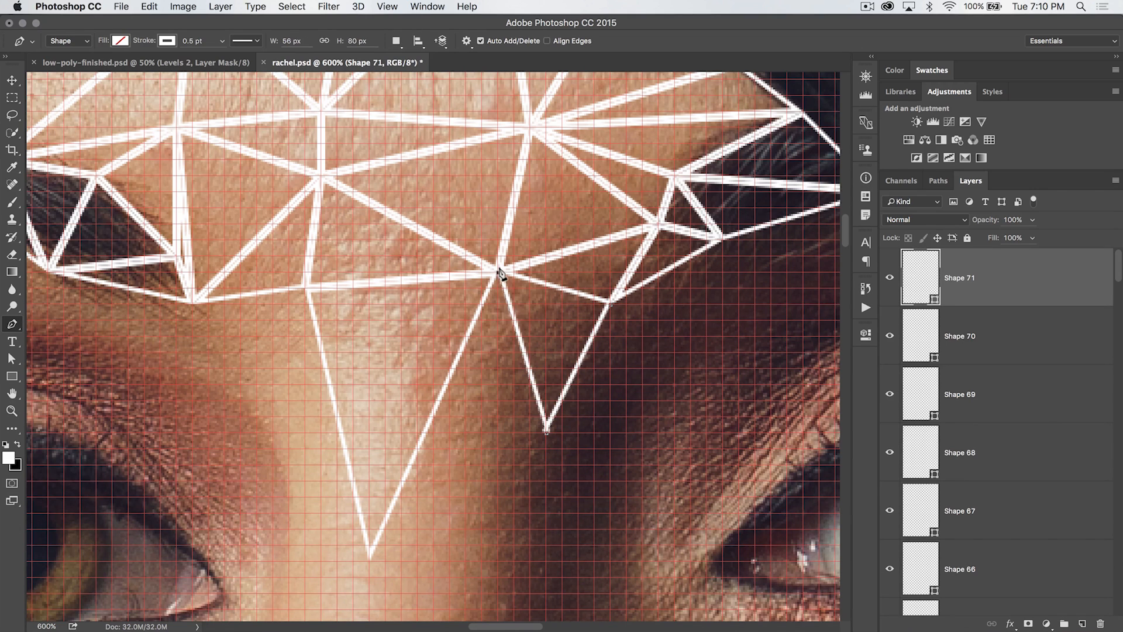
{"action": "left_click", "coordinate": [608, 303]}
Continue triangulating down the nose bridge between the eyes
{"action": "scroll", "coordinate": [559, 366], "scroll_direction": "down", "scroll_amount": 4}
{"action": "left_click", "coordinate": [495, 156]}
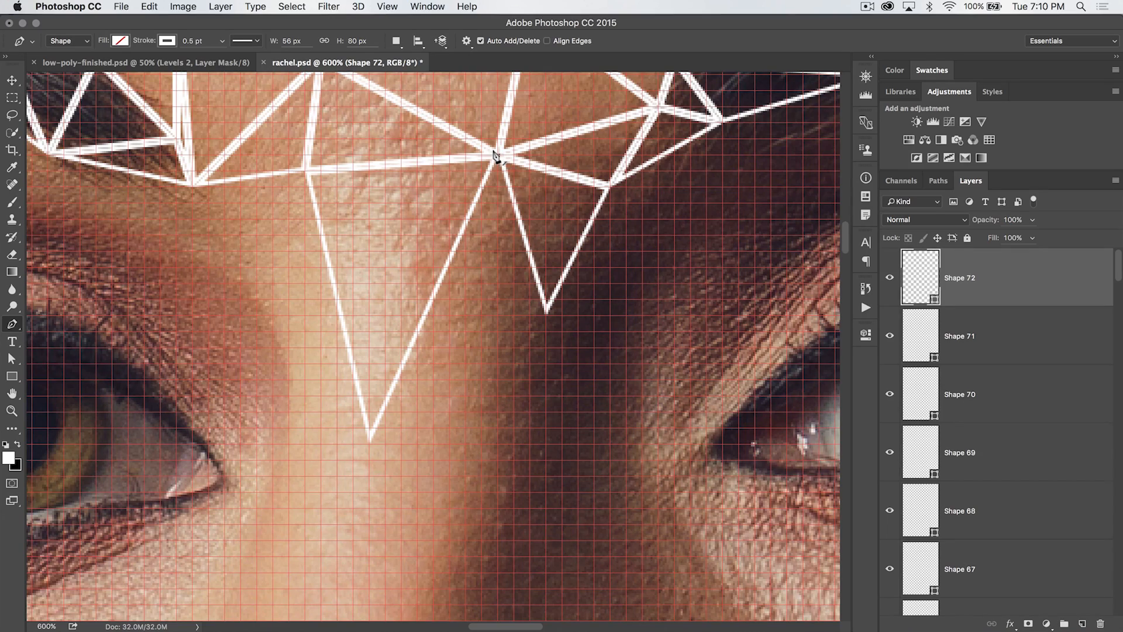
{"action": "left_click", "coordinate": [369, 443]}
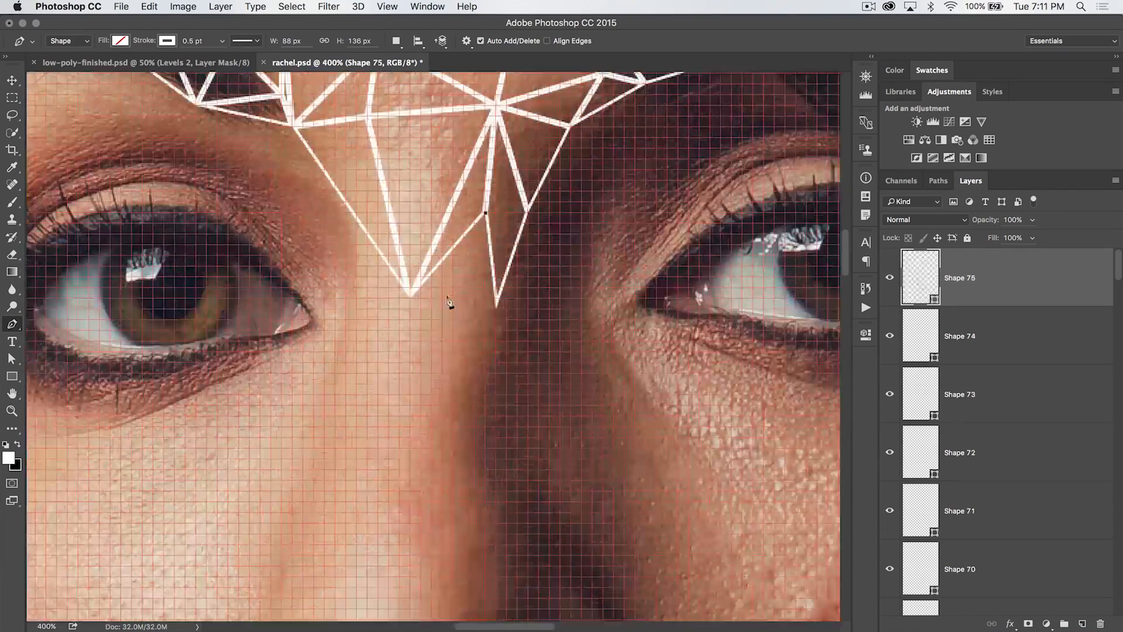
{"action": "left_click", "coordinate": [443, 320]}
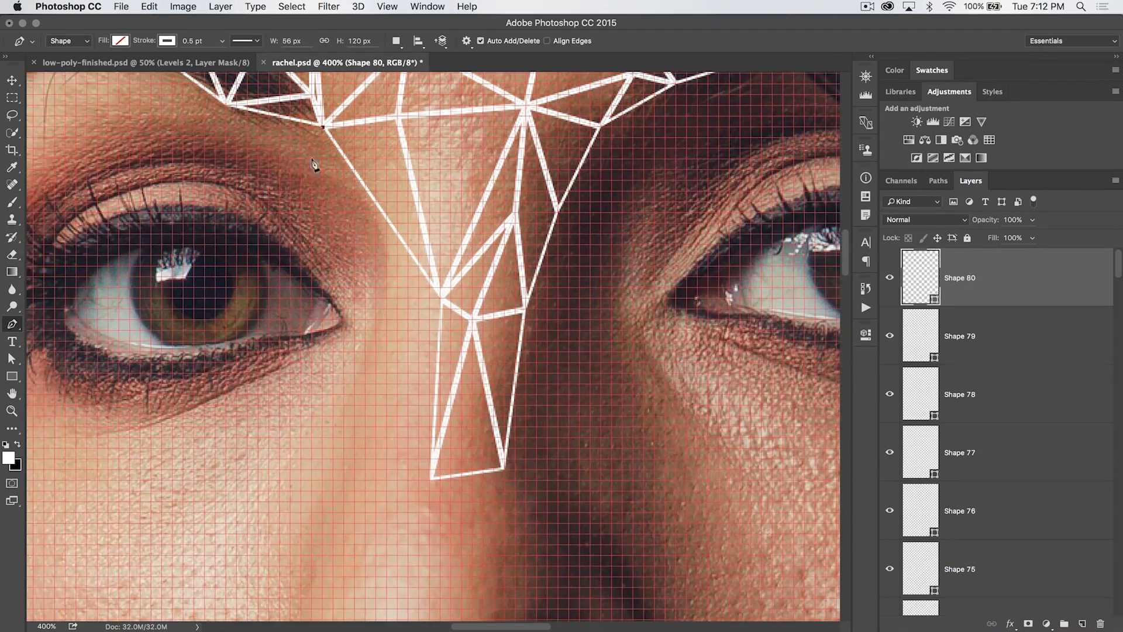
Extend the triangle mesh down the side of the nose toward the nostril
{"action": "scroll", "coordinate": [431, 392], "scroll_direction": "down", "scroll_amount": 3}
{"action": "left_click", "coordinate": [313, 422]}
{"action": "left_click", "coordinate": [431, 393]}
{"action": "scroll", "coordinate": [431, 392], "scroll_direction": "up", "scroll_amount": 2}
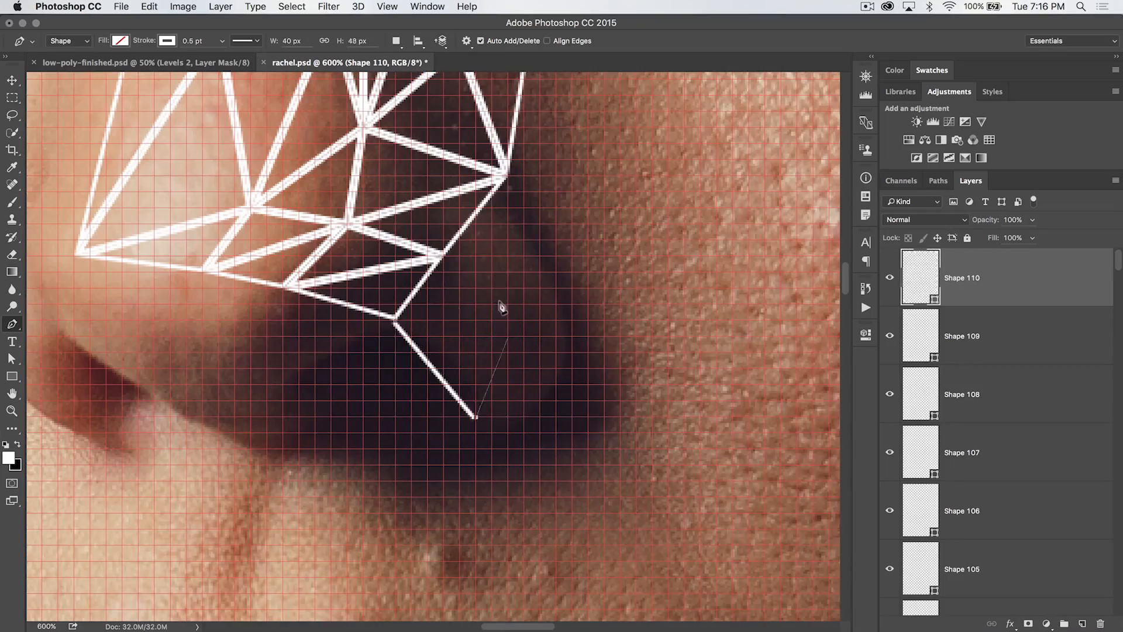
{"action": "left_click", "coordinate": [475, 413]}
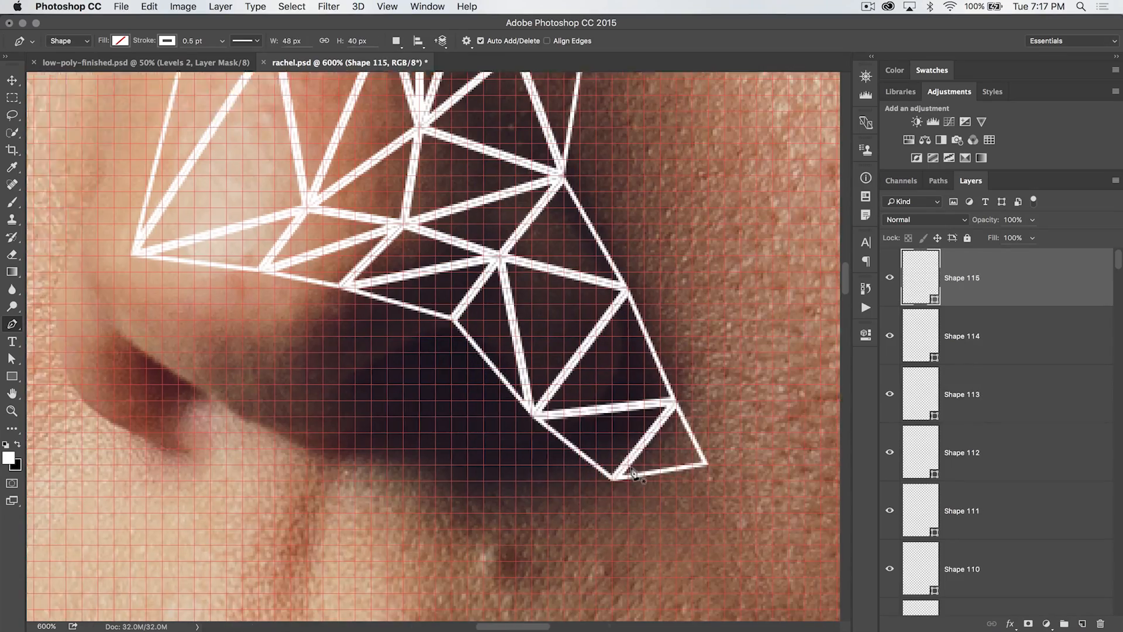
{"action": "left_click", "coordinate": [505, 242]}
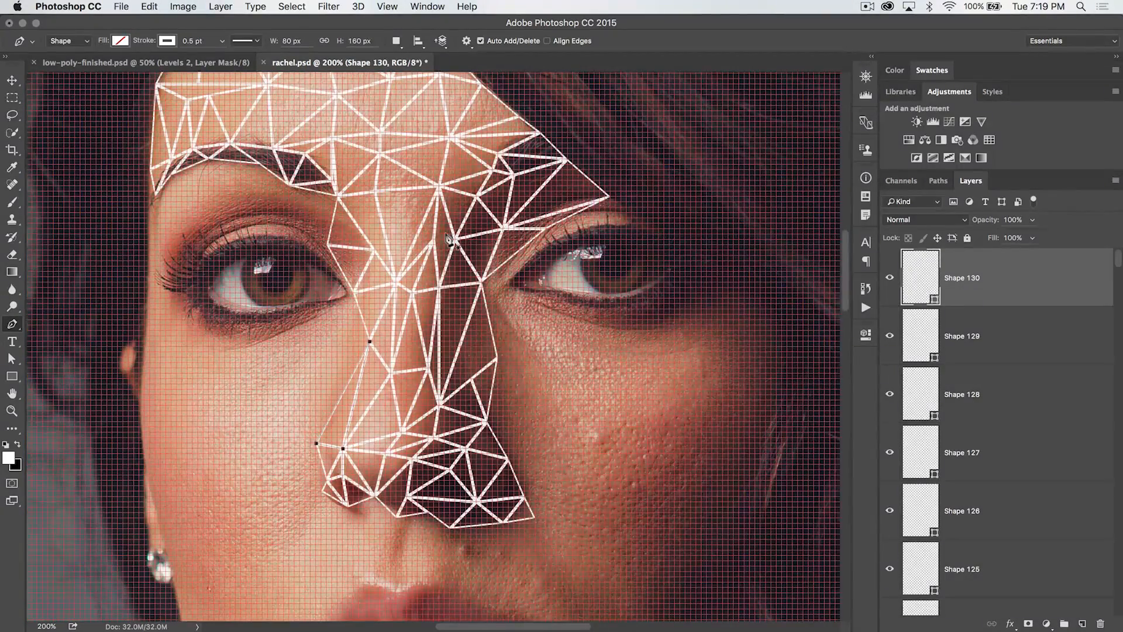
Review the overall forehead and nose mesh at a wider view
{"action": "scroll", "coordinate": [446, 235], "scroll_direction": "up", "scroll_amount": 2}
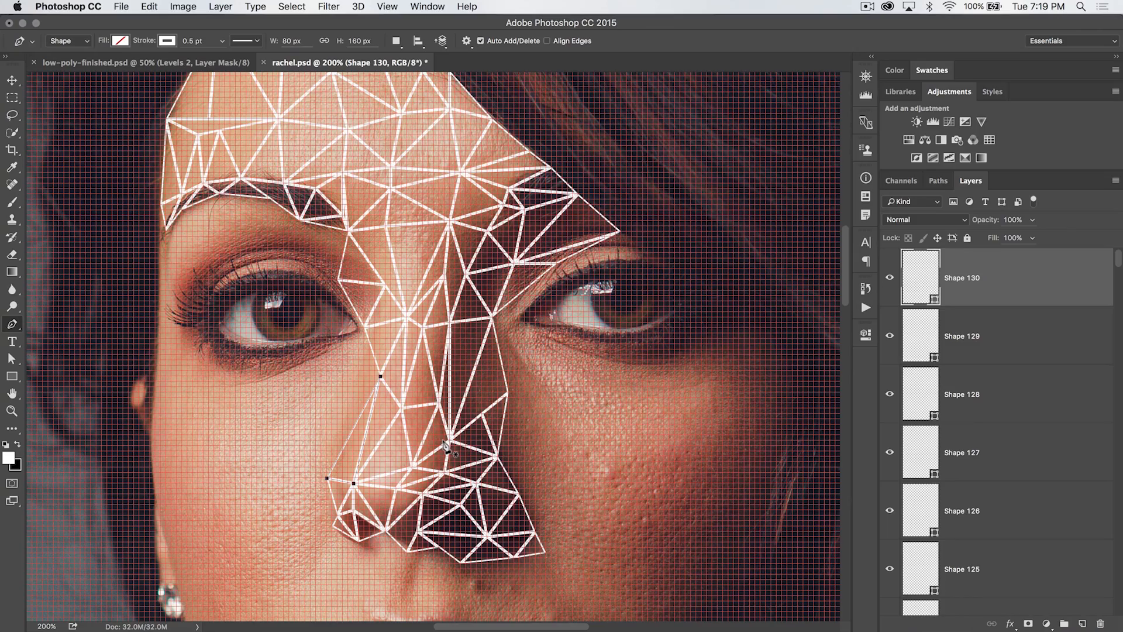
{"action": "scroll", "coordinate": [433, 403], "scroll_direction": "down", "scroll_amount": 3}
{"action": "scroll", "coordinate": [433, 404], "scroll_direction": "right", "scroll_amount": 2}
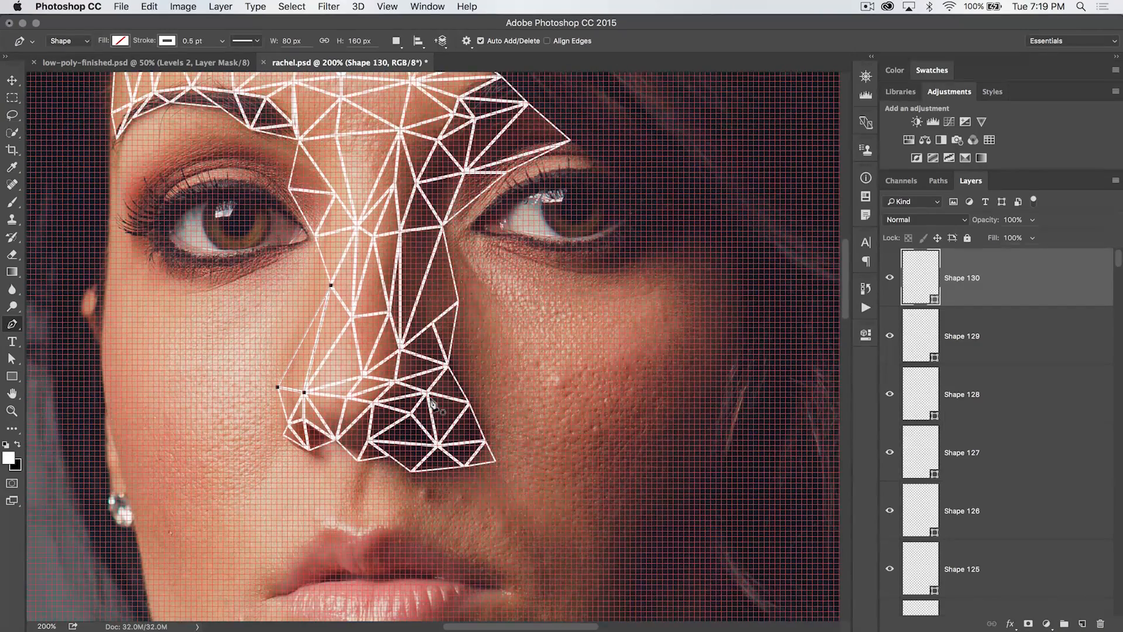
{"action": "scroll", "coordinate": [431, 404], "scroll_direction": "up", "scroll_amount": 1}
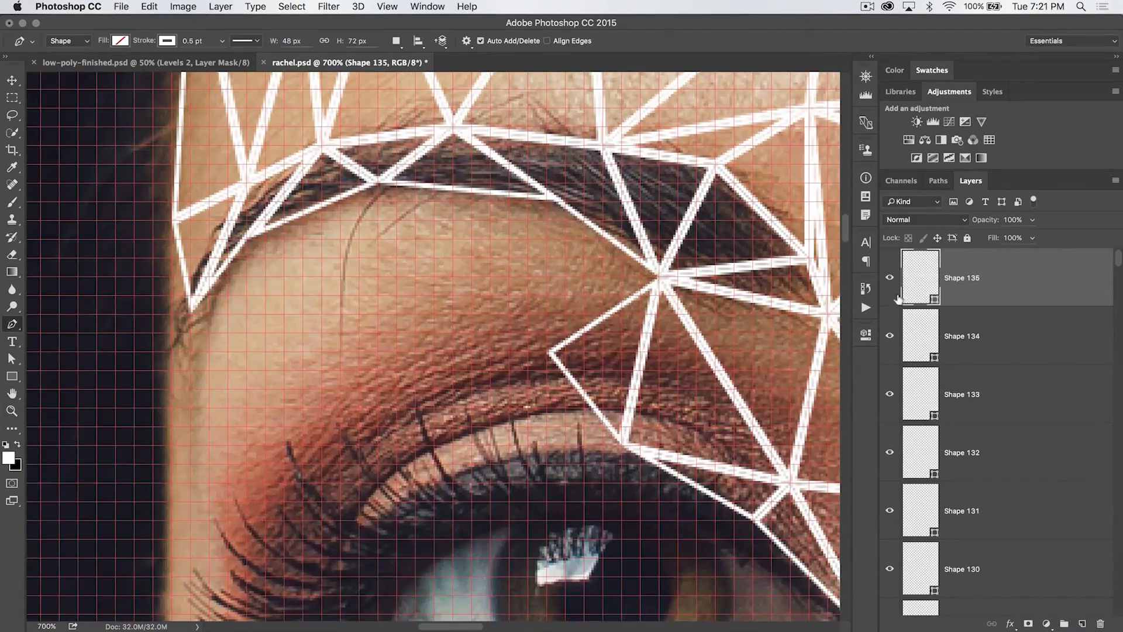
Draw triangles between the inner end of the eyebrow and the upper eyelid crease
{"action": "left_click", "coordinate": [551, 200]}
{"action": "left_click", "coordinate": [660, 278]}
{"action": "left_click", "coordinate": [551, 353]}
{"action": "left_click", "coordinate": [379, 182]}
{"action": "left_click", "coordinate": [551, 352]}
{"action": "left_click", "coordinate": [358, 311]}
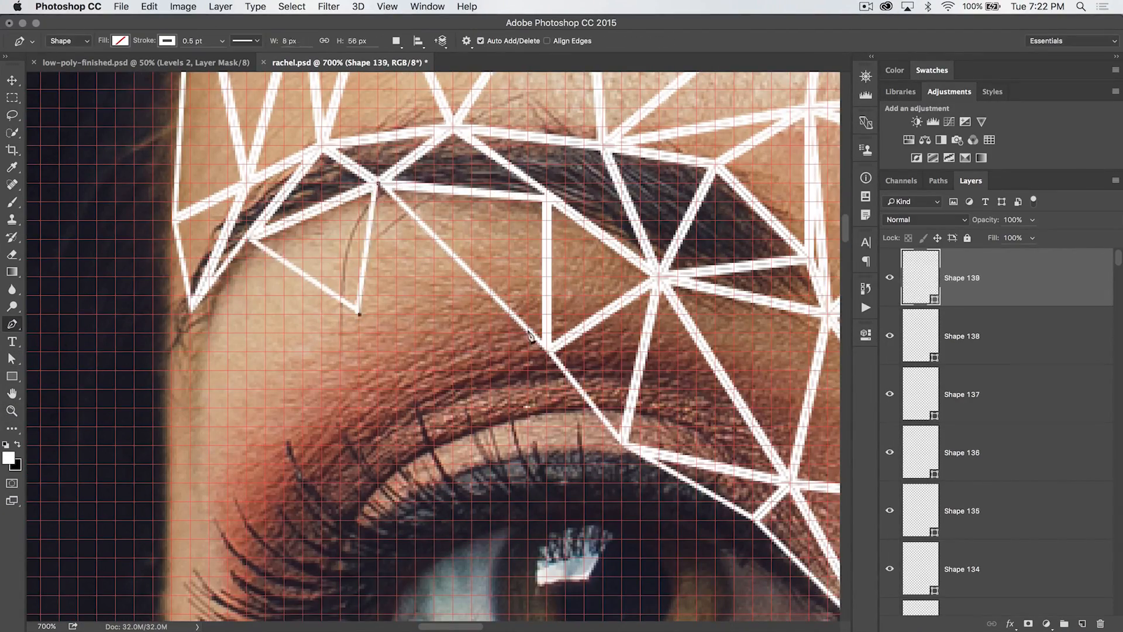
Add more triangles filling the brow bone area down to the eyelid crease
{"action": "left_click", "coordinate": [712, 269]}
{"action": "left_click", "coordinate": [604, 398]}
{"action": "left_click", "coordinate": [416, 156]}
{"action": "left_click", "coordinate": [453, 343]}
{"action": "left_click", "coordinate": [603, 398]}
{"action": "left_click", "coordinate": [342, 141]}
{"action": "left_click", "coordinate": [338, 433]}
{"action": "scroll", "coordinate": [459, 401], "scroll_direction": "down", "scroll_amount": 4}
{"action": "key", "text": "super+minus"}
{"action": "key", "text": "super+minus"}
{"action": "key", "text": "super+minus"}
{"action": "key", "text": "super+minus"}
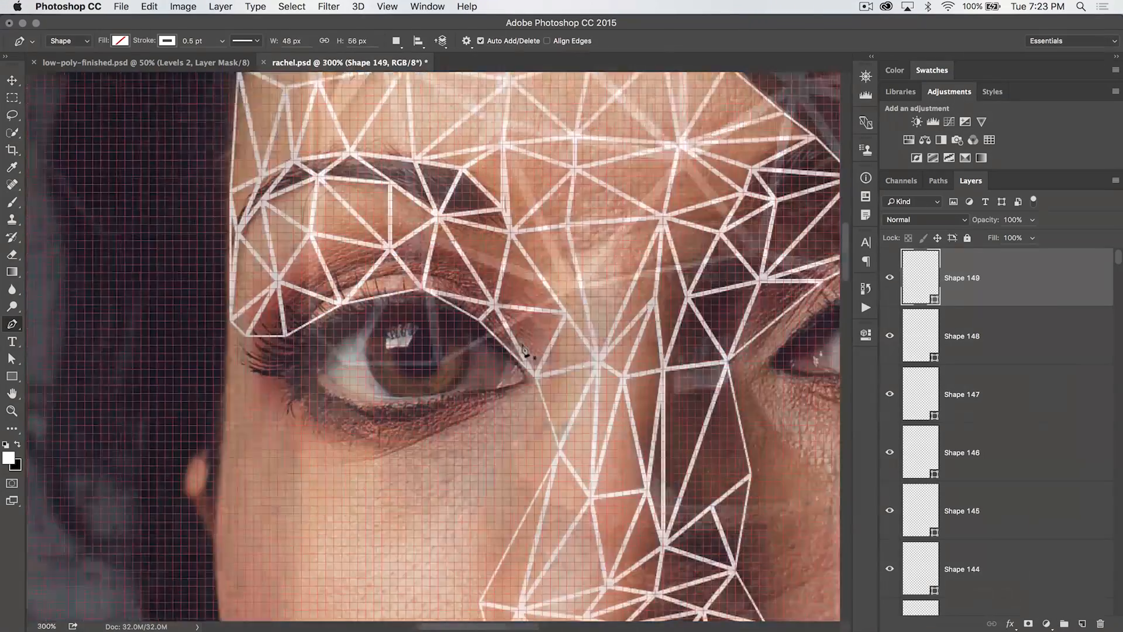
Draw a triangle at the inner corner of the other eye's upper eyelid
{"action": "scroll", "coordinate": [530, 353], "scroll_direction": "right", "scroll_amount": 4}
{"action": "scroll", "coordinate": [526, 351], "scroll_direction": "right", "scroll_amount": 2}
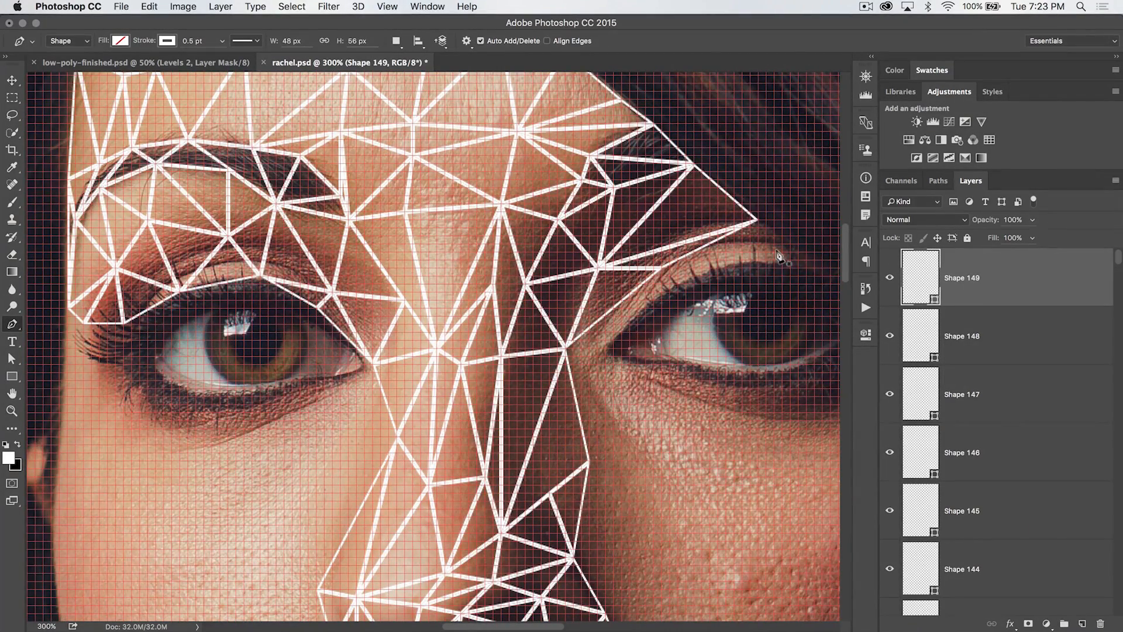
{"action": "scroll", "coordinate": [707, 283], "scroll_direction": "right", "scroll_amount": 2}
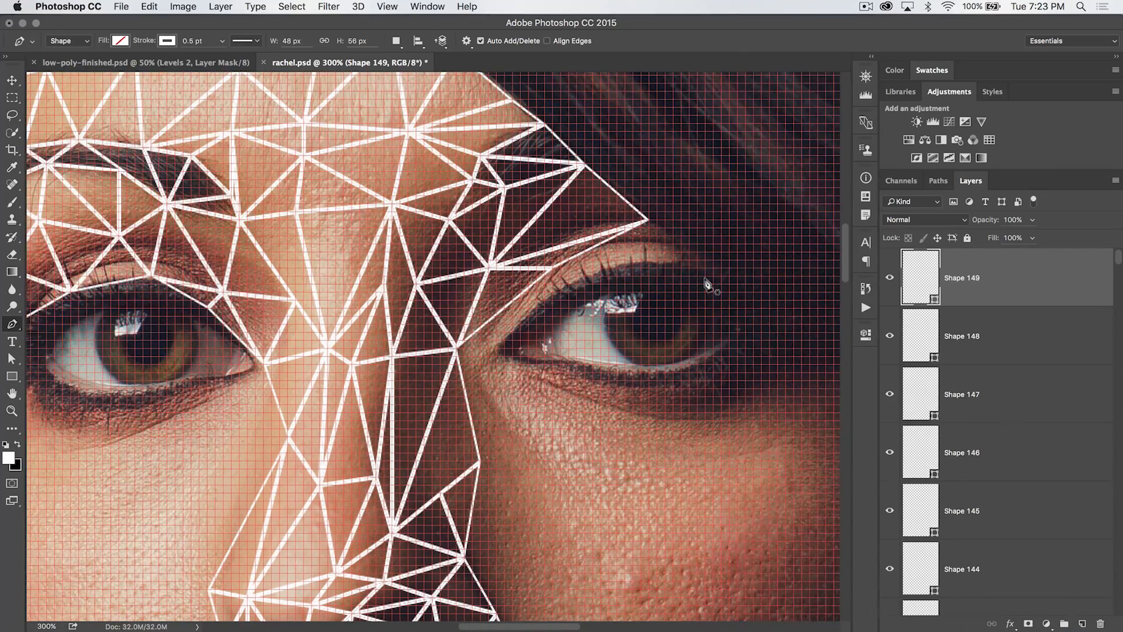
{"action": "scroll", "coordinate": [708, 284], "scroll_direction": "right", "scroll_amount": 7}
{"action": "scroll", "coordinate": [709, 285], "scroll_direction": "left", "scroll_amount": 10}
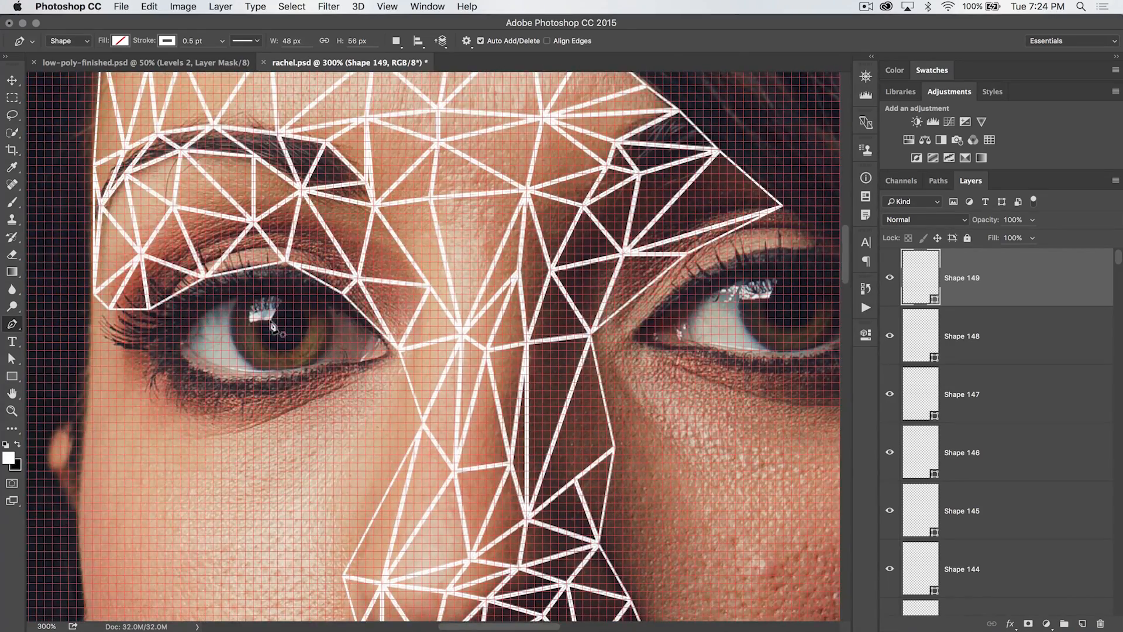
{"action": "scroll", "coordinate": [589, 302], "scroll_direction": "right", "scroll_amount": 7}
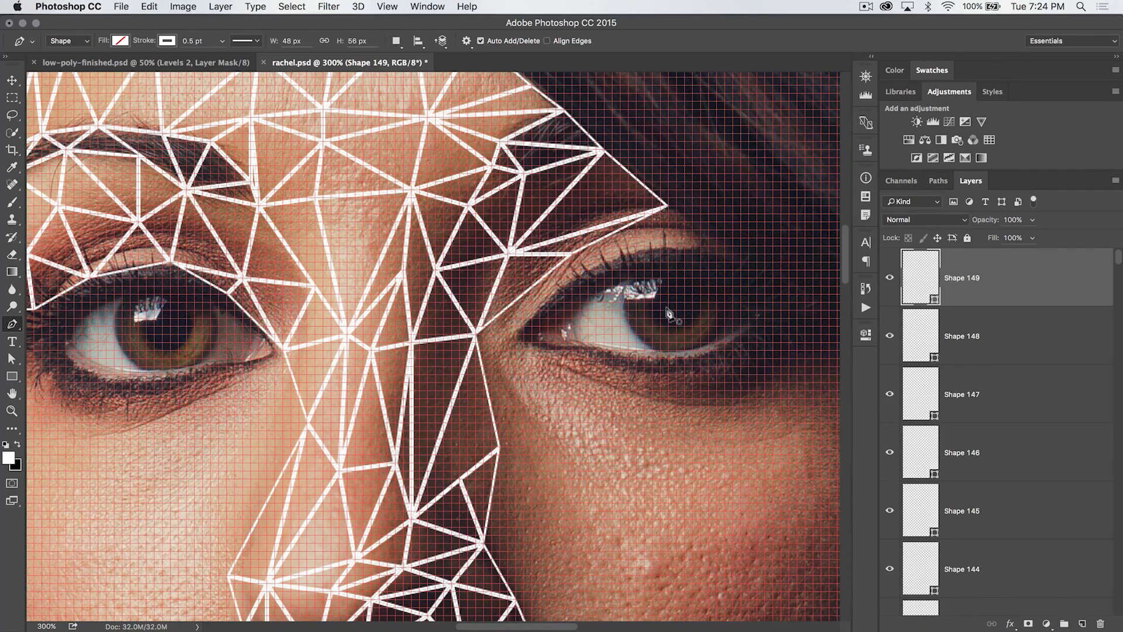
{"action": "key", "text": "z"}
{"action": "left_click", "coordinate": [602, 314]}
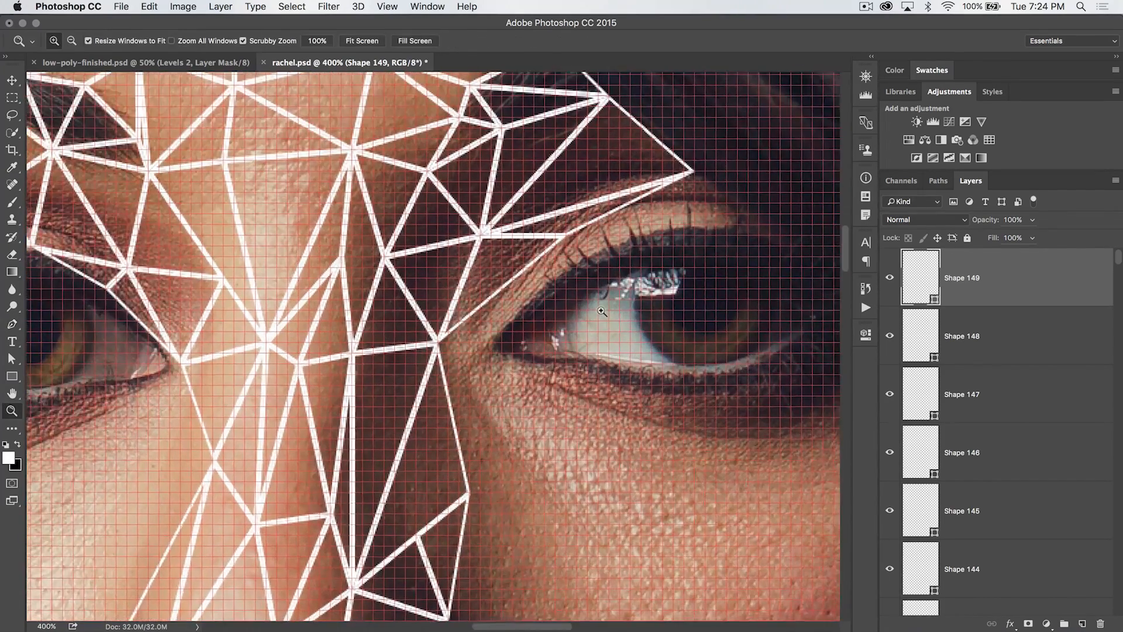
{"action": "left_click", "coordinate": [596, 311]}
{"action": "key", "text": "p"}
{"action": "left_click", "coordinate": [397, 352]}
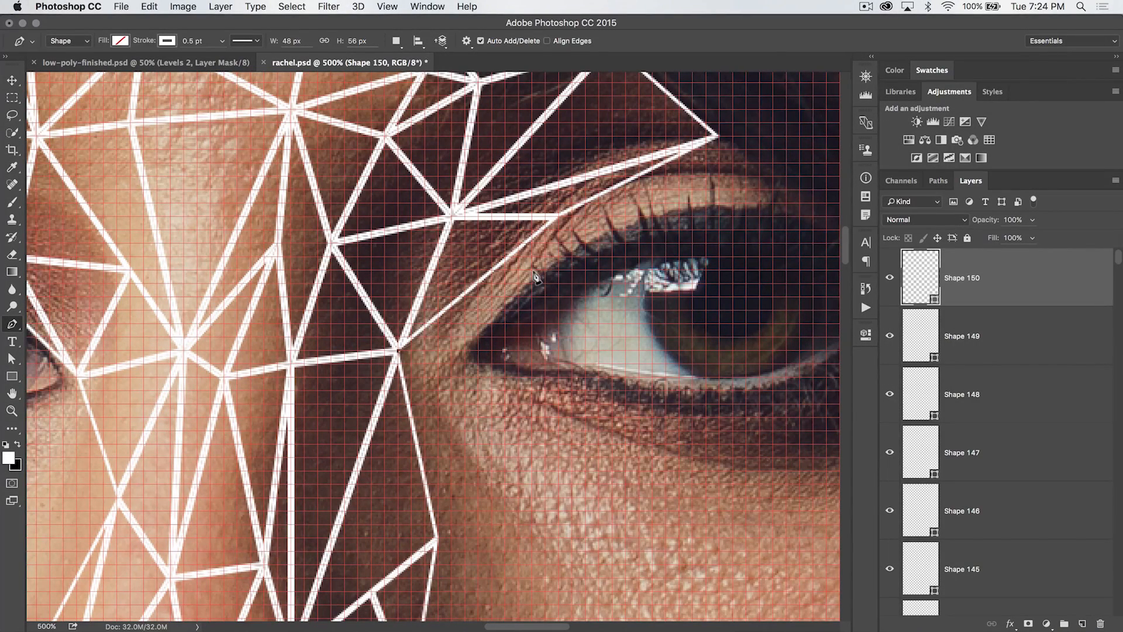
{"action": "left_click", "coordinate": [544, 271]}
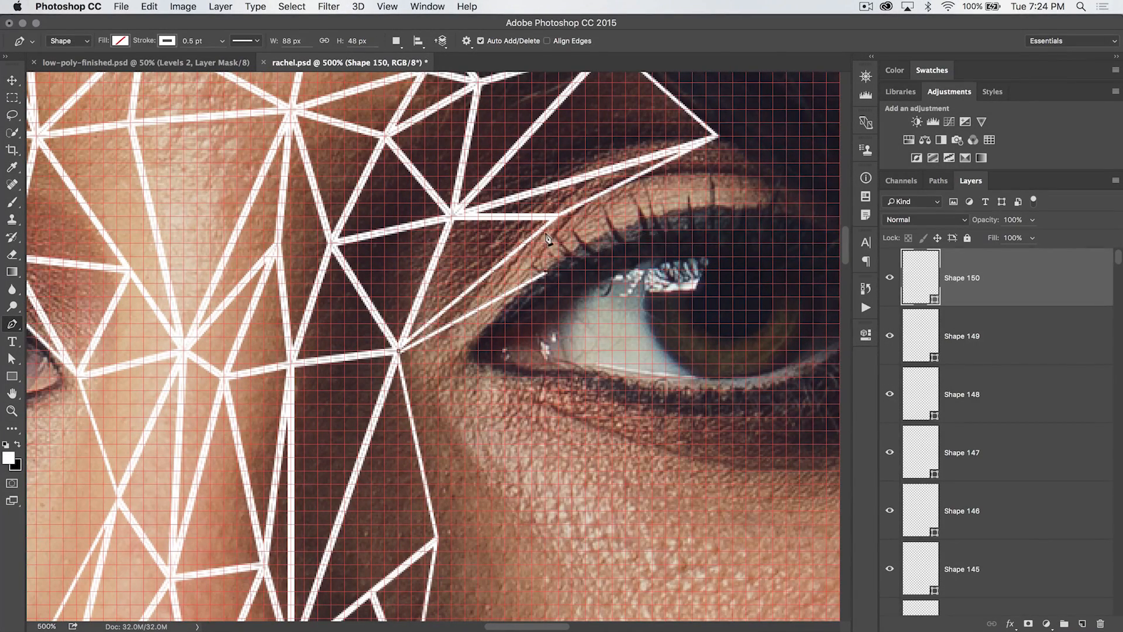
{"action": "left_click", "coordinate": [555, 217]}
{"action": "left_click", "coordinate": [397, 352]}
Add a triangle spanning the upper eyelid up toward the outer tip of the brow
{"action": "scroll", "coordinate": [550, 251], "scroll_direction": "right", "scroll_amount": 3}
{"action": "scroll", "coordinate": [550, 251], "scroll_direction": "up", "scroll_amount": 2}
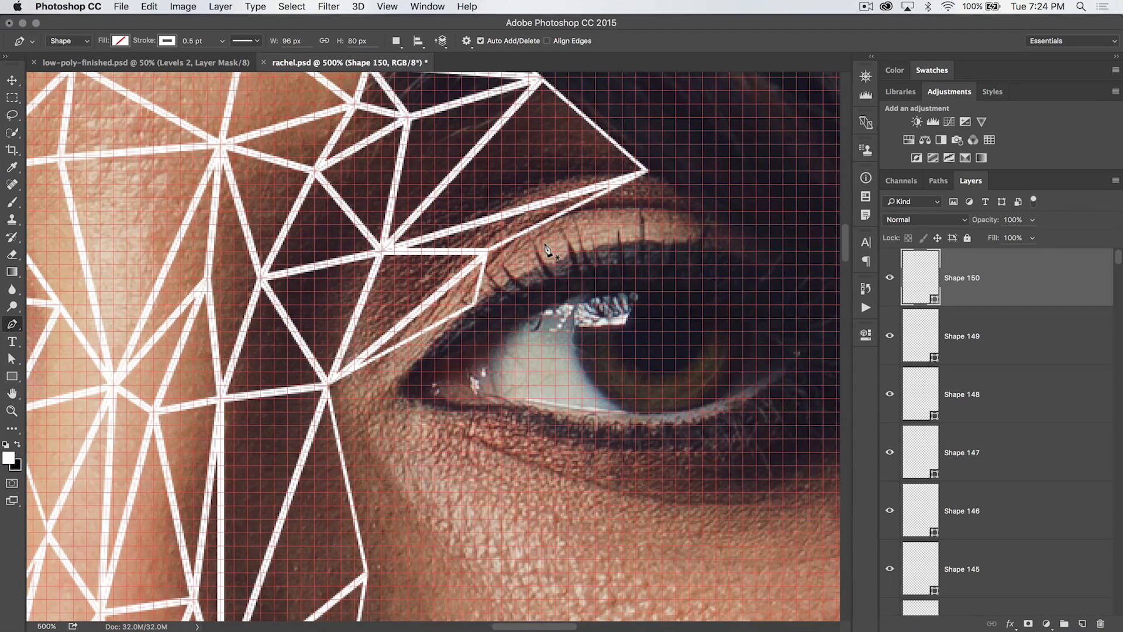
{"action": "left_click", "coordinate": [484, 252]}
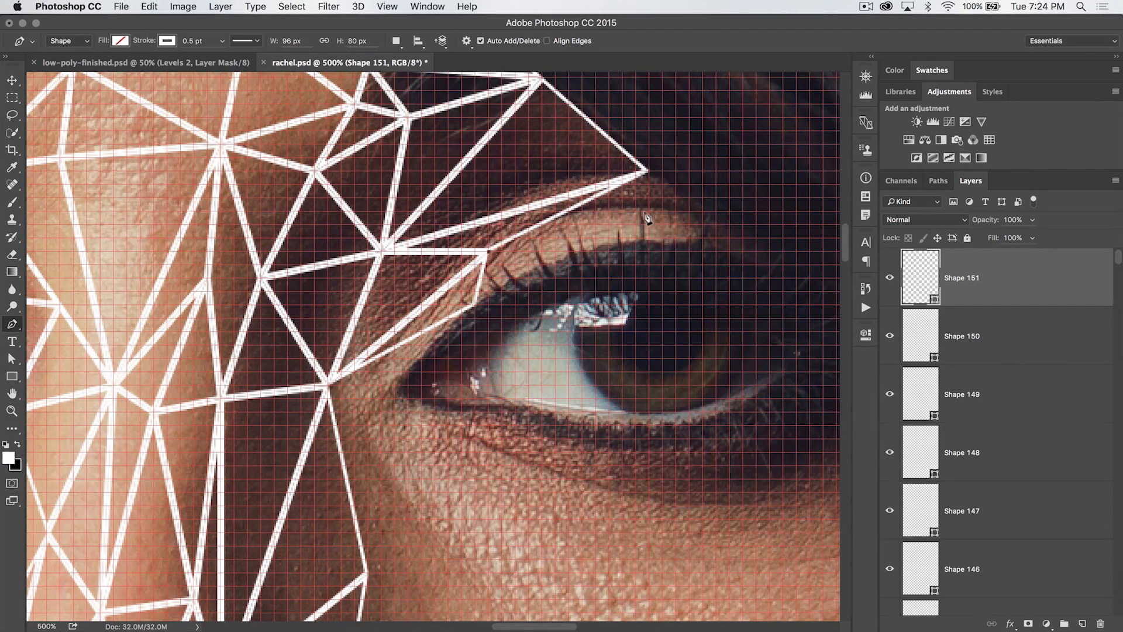
{"action": "left_click", "coordinate": [647, 172]}
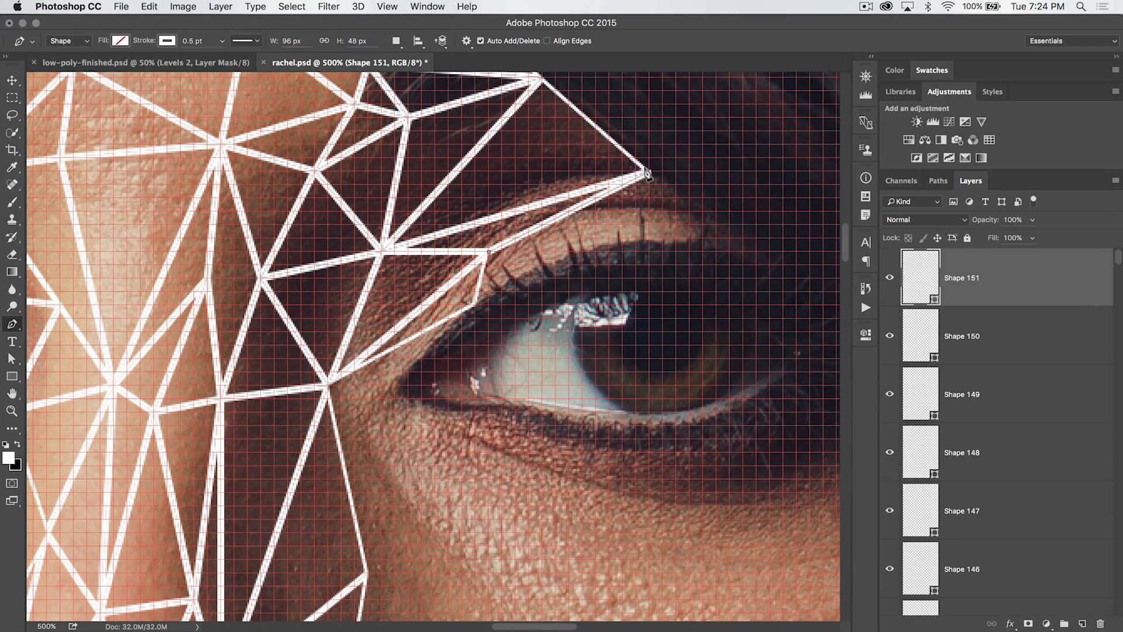
{"action": "left_click", "coordinate": [474, 305]}
{"action": "left_click", "coordinate": [488, 252]}
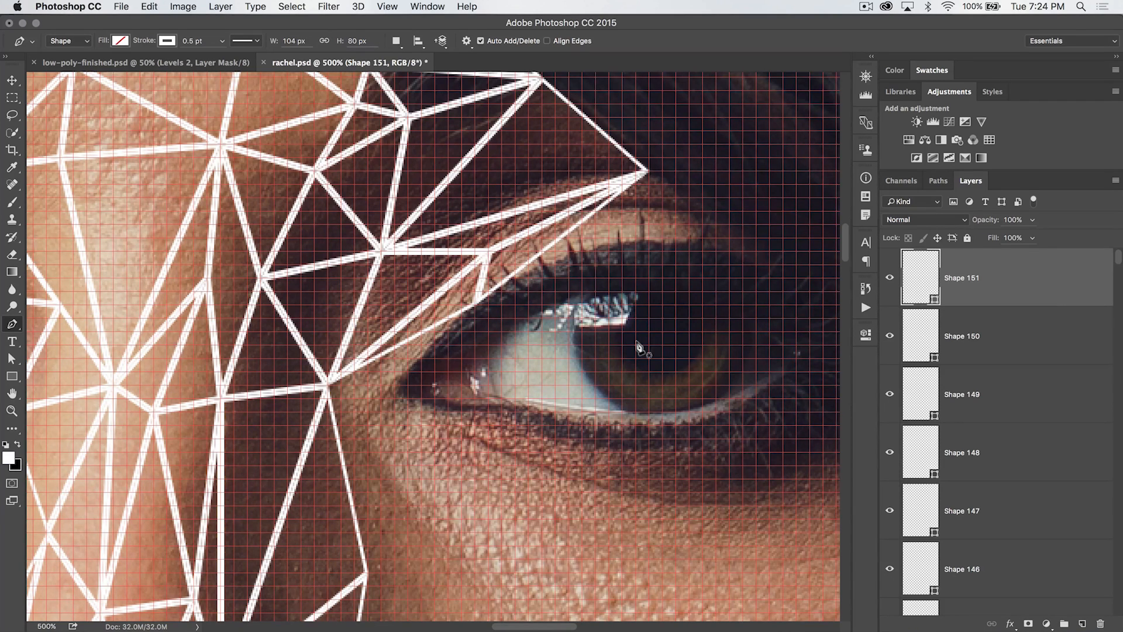
Draw a narrow triangle along the upper eyelid crease below the brow's outer tip
{"action": "scroll", "coordinate": [610, 290], "scroll_direction": "right", "scroll_amount": 5}
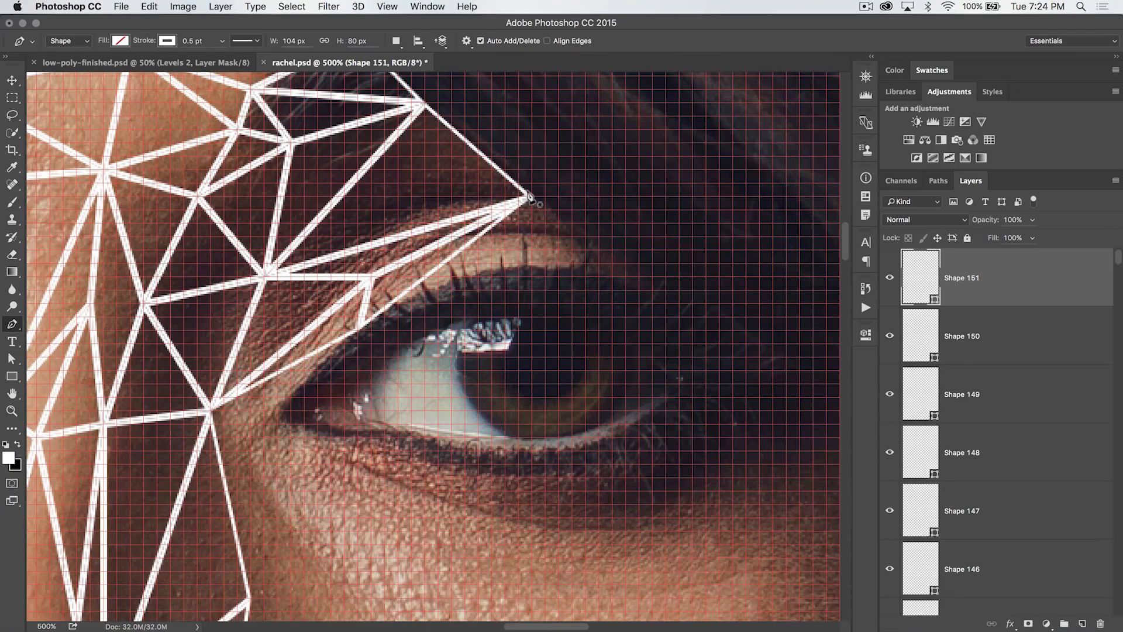
{"action": "left_click", "coordinate": [530, 198]}
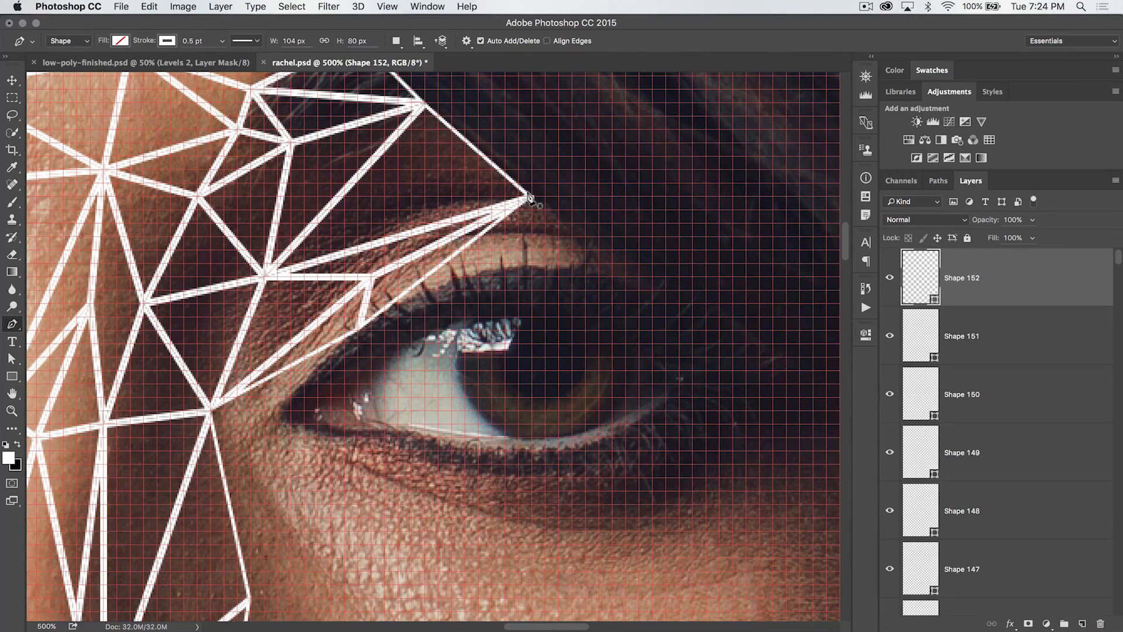
{"action": "left_click", "coordinate": [424, 277]}
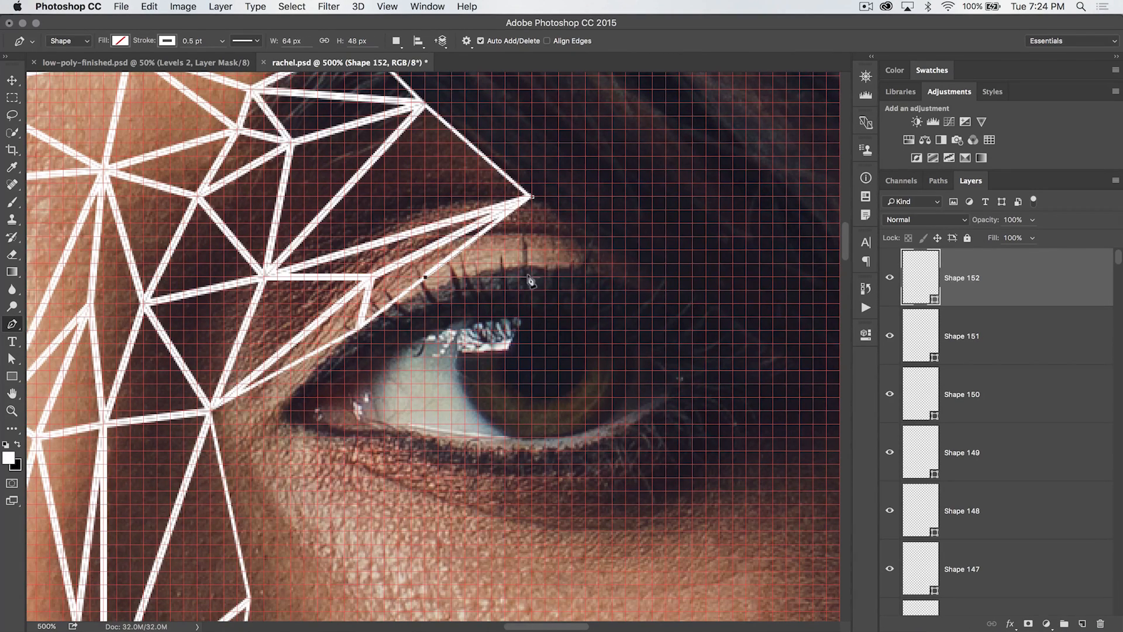
{"action": "left_click", "coordinate": [586, 264]}
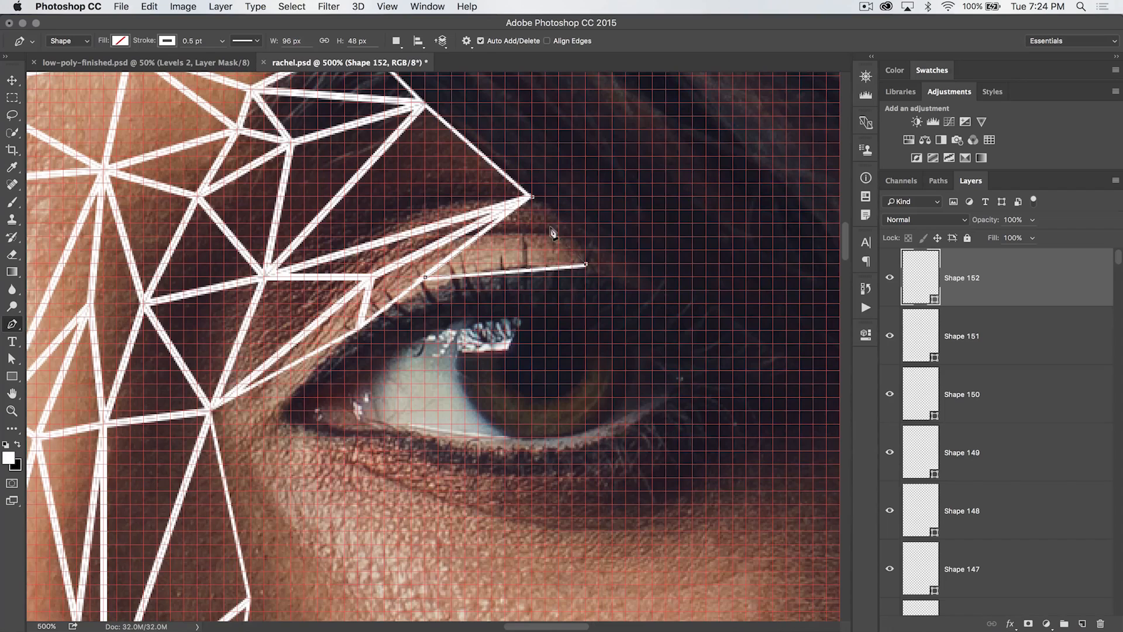
{"action": "left_click", "coordinate": [529, 199]}
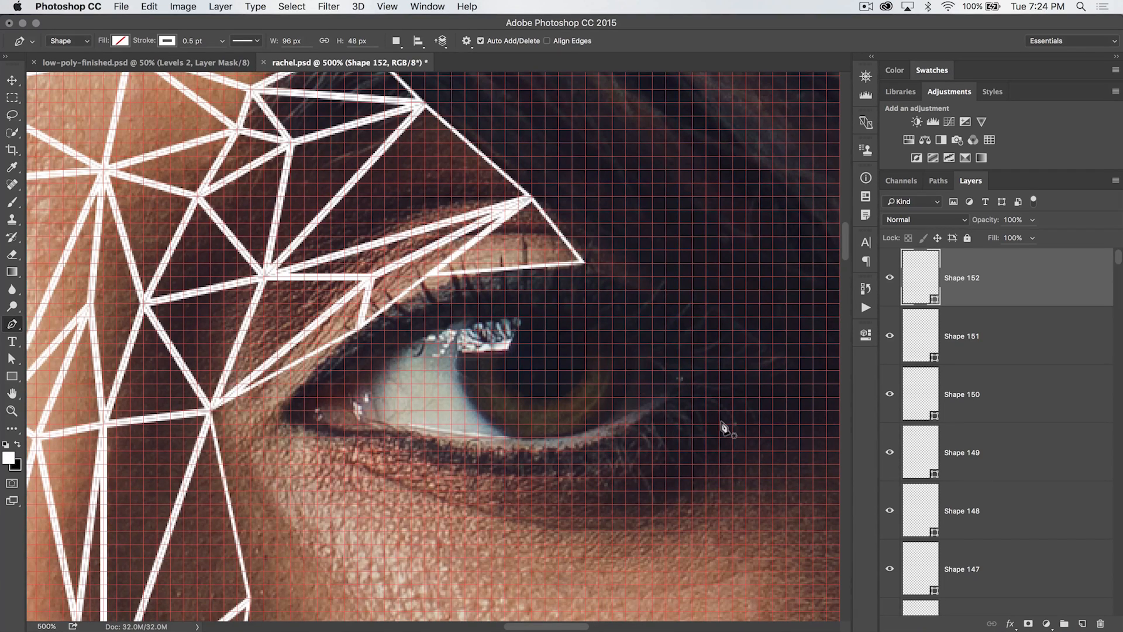
Extend a thin triangle from the eyelid crease out to the eye's outer corner
{"action": "scroll", "coordinate": [723, 428], "scroll_direction": "right", "scroll_amount": 5}
{"action": "left_click", "coordinate": [476, 263]}
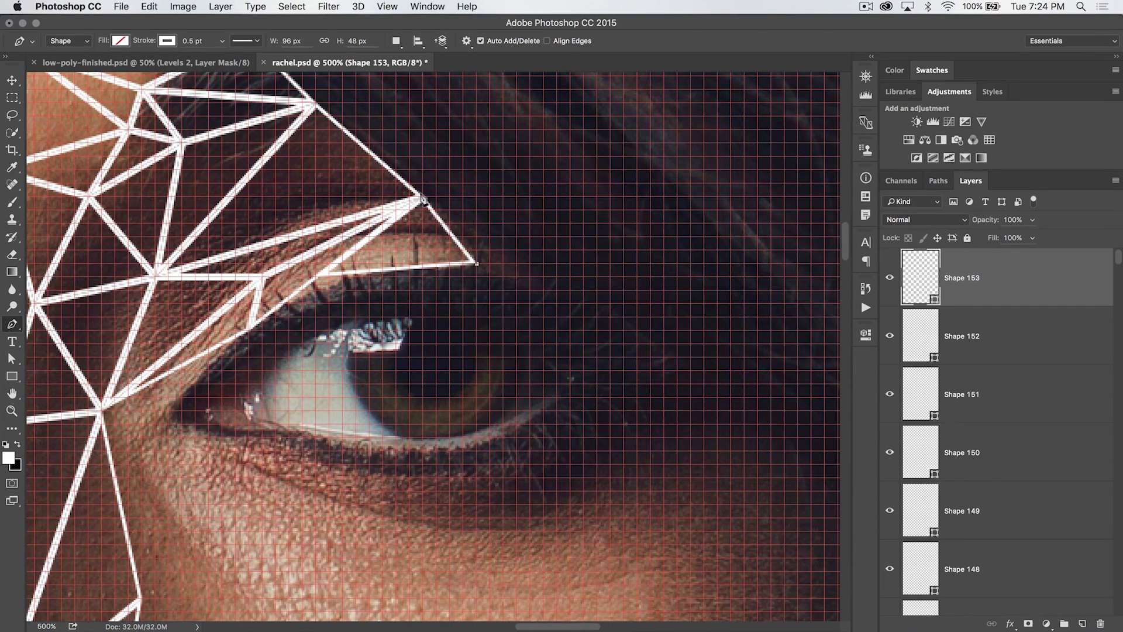
{"action": "left_click", "coordinate": [420, 198]}
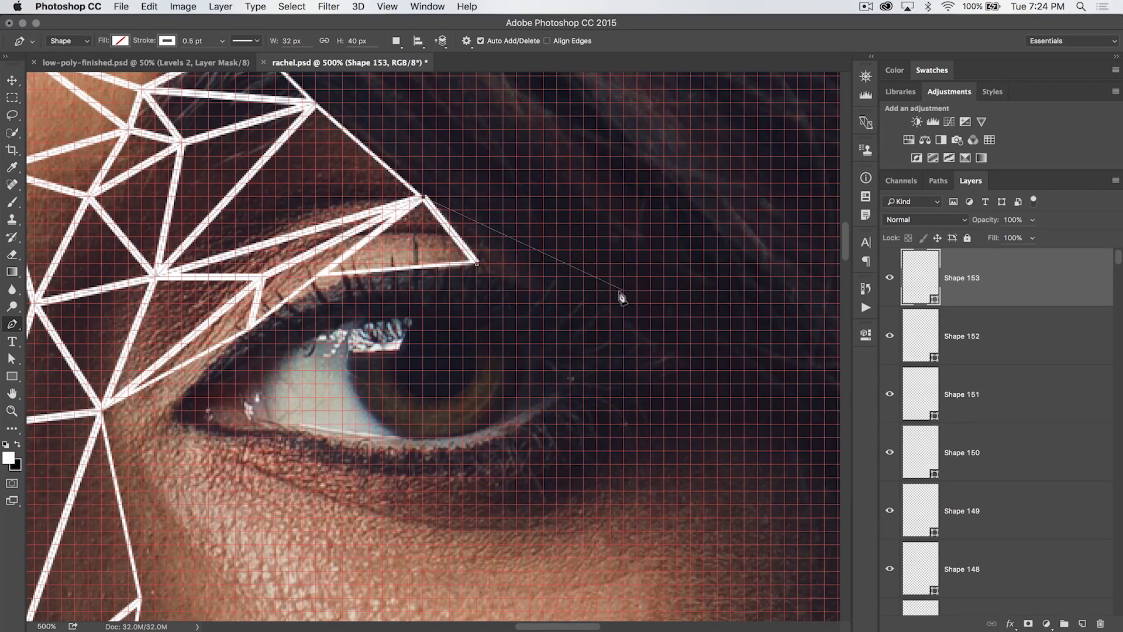
{"action": "left_click", "coordinate": [598, 303]}
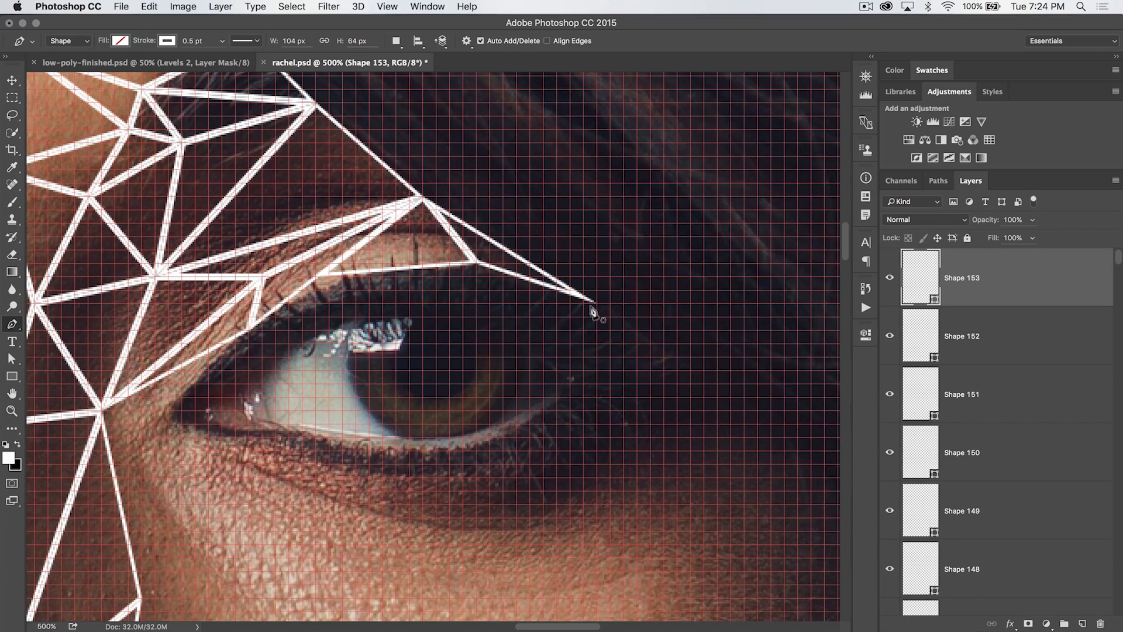
{"action": "scroll", "coordinate": [627, 334], "scroll_direction": "right", "scroll_amount": 5}
{"action": "scroll", "coordinate": [627, 334], "scroll_direction": "down", "scroll_amount": 2}
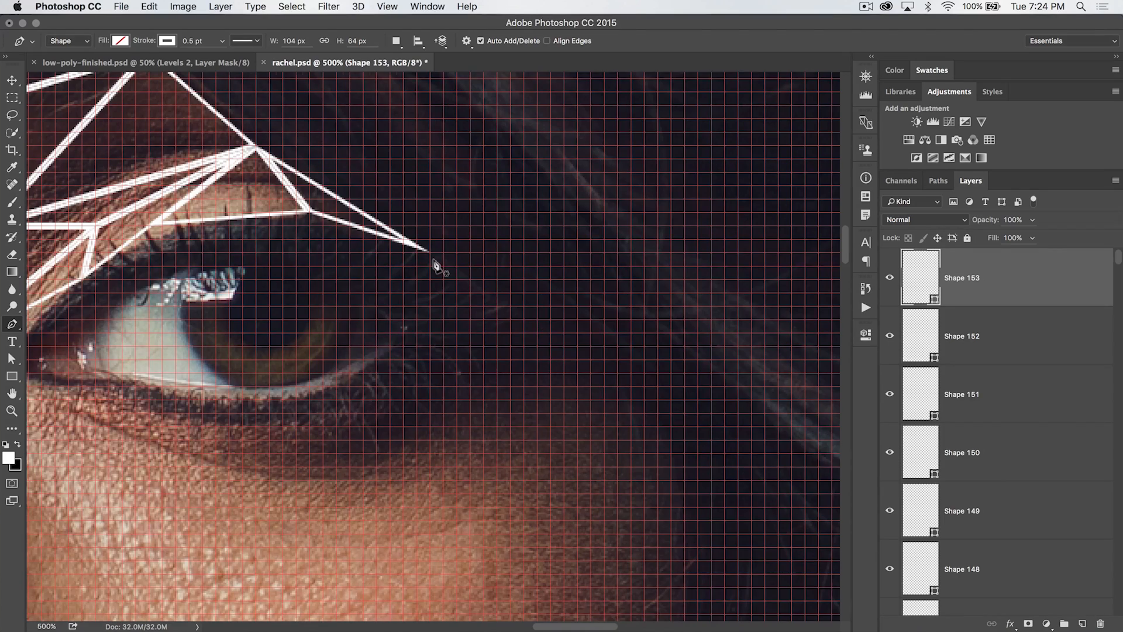
{"action": "scroll", "coordinate": [436, 262], "scroll_direction": "left", "scroll_amount": 8}
{"action": "scroll", "coordinate": [424, 297], "scroll_direction": "down", "scroll_amount": 2}
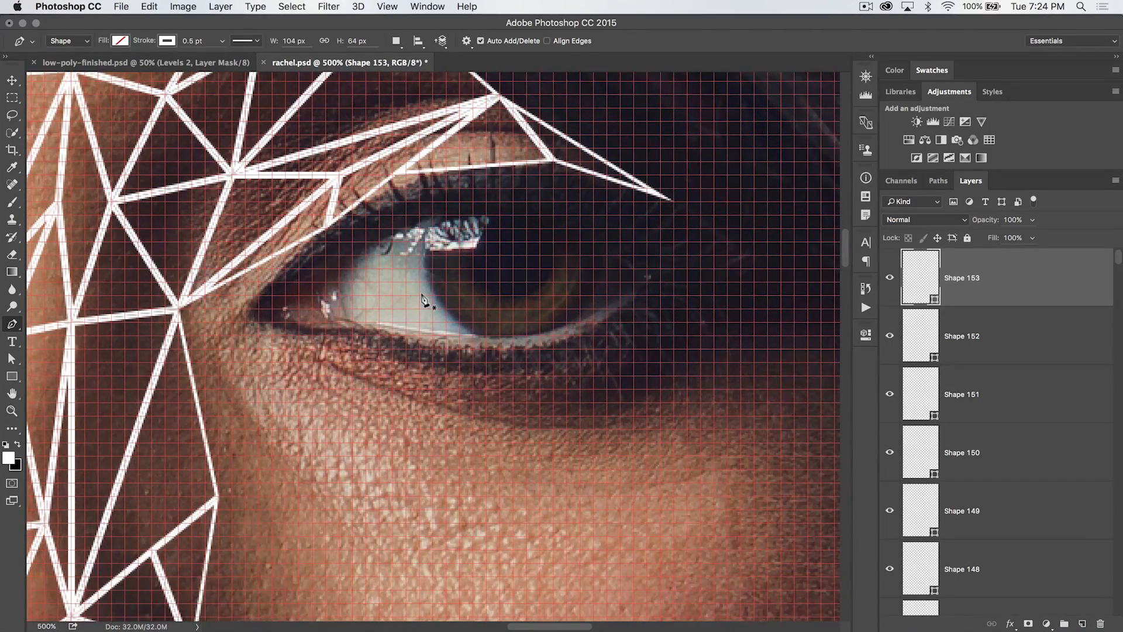
{"action": "scroll", "coordinate": [423, 297], "scroll_direction": "left", "scroll_amount": 3}
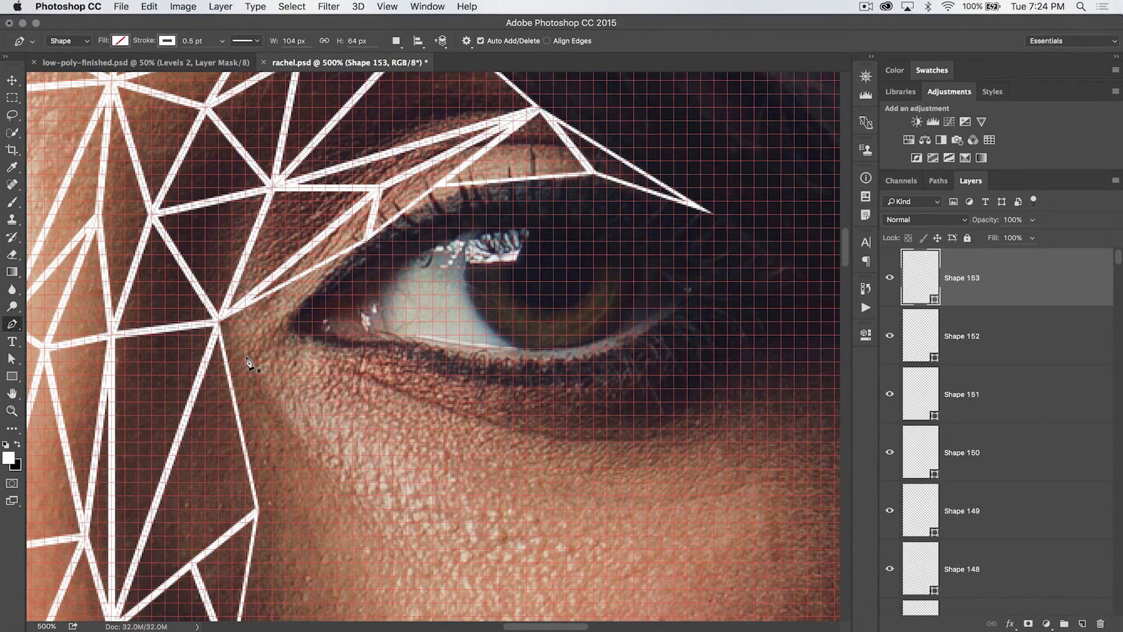
Draw two triangles on the cheek below the eye's inner corner beside the nose
{"action": "left_click", "coordinate": [218, 322]}
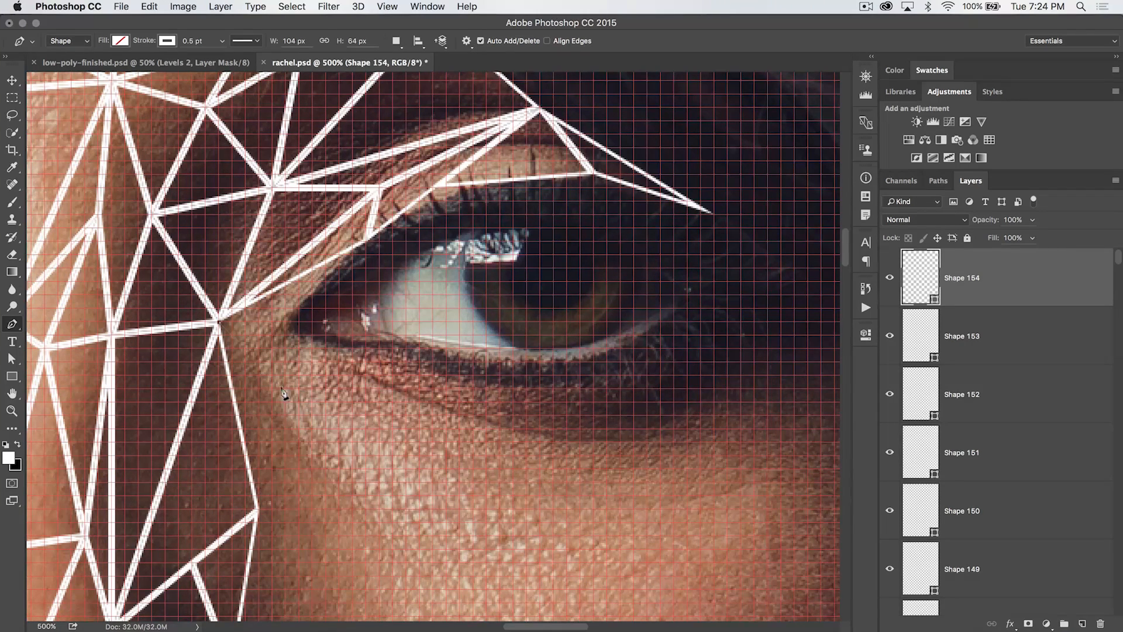
{"action": "left_click", "coordinate": [298, 416]}
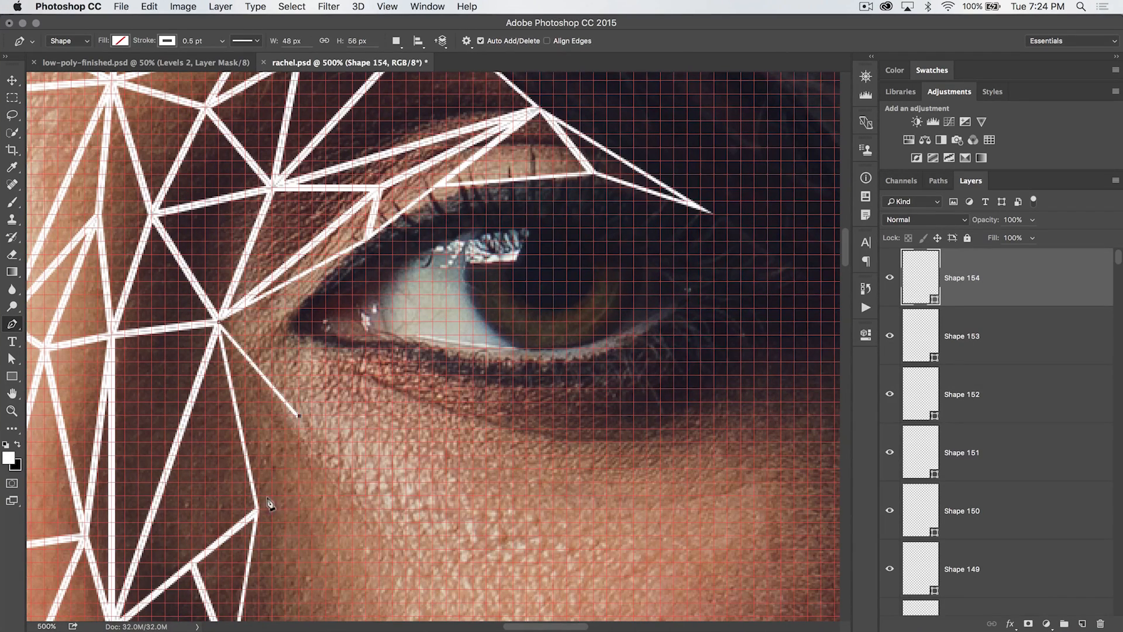
{"action": "left_click", "coordinate": [256, 510]}
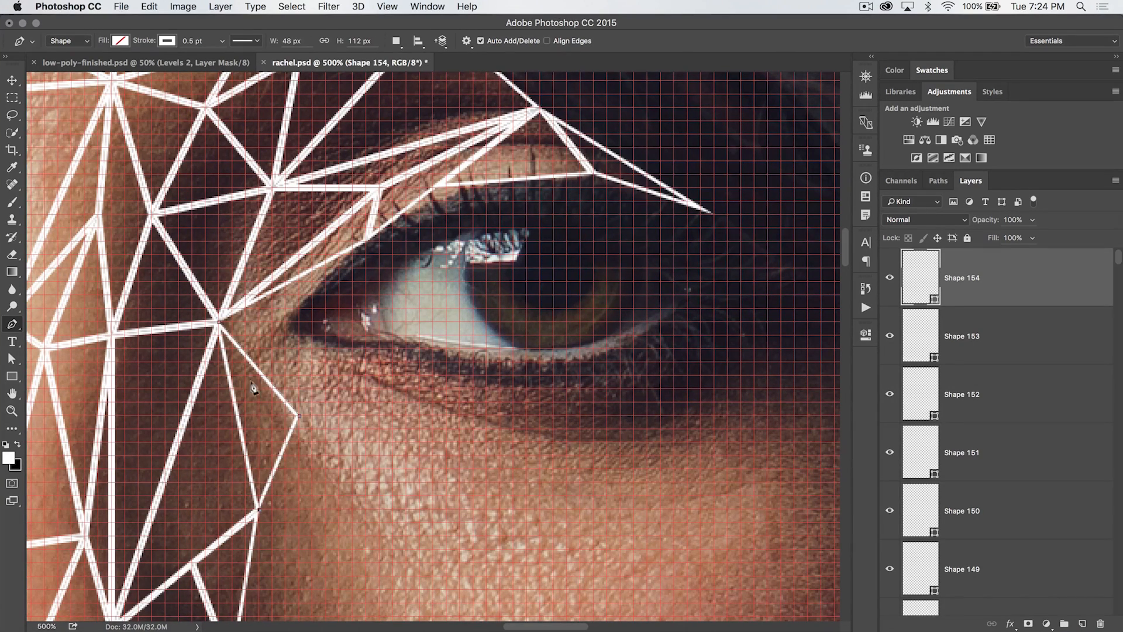
{"action": "left_click", "coordinate": [217, 322]}
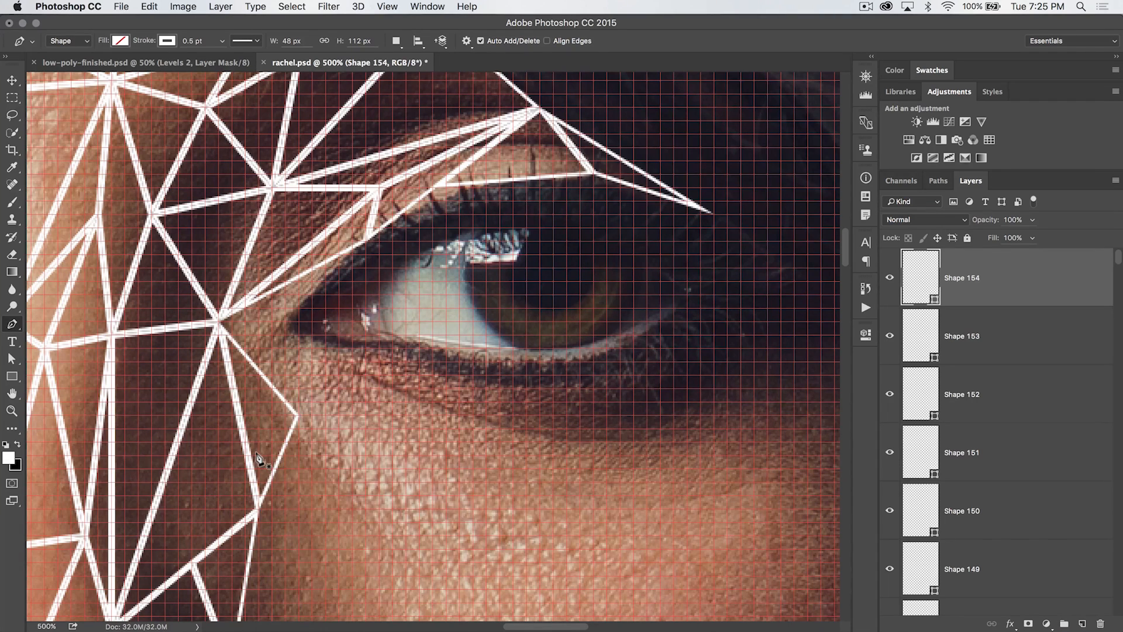
{"action": "left_click", "coordinate": [299, 415]}
{"action": "left_click", "coordinate": [301, 335]}
{"action": "left_click", "coordinate": [217, 322]}
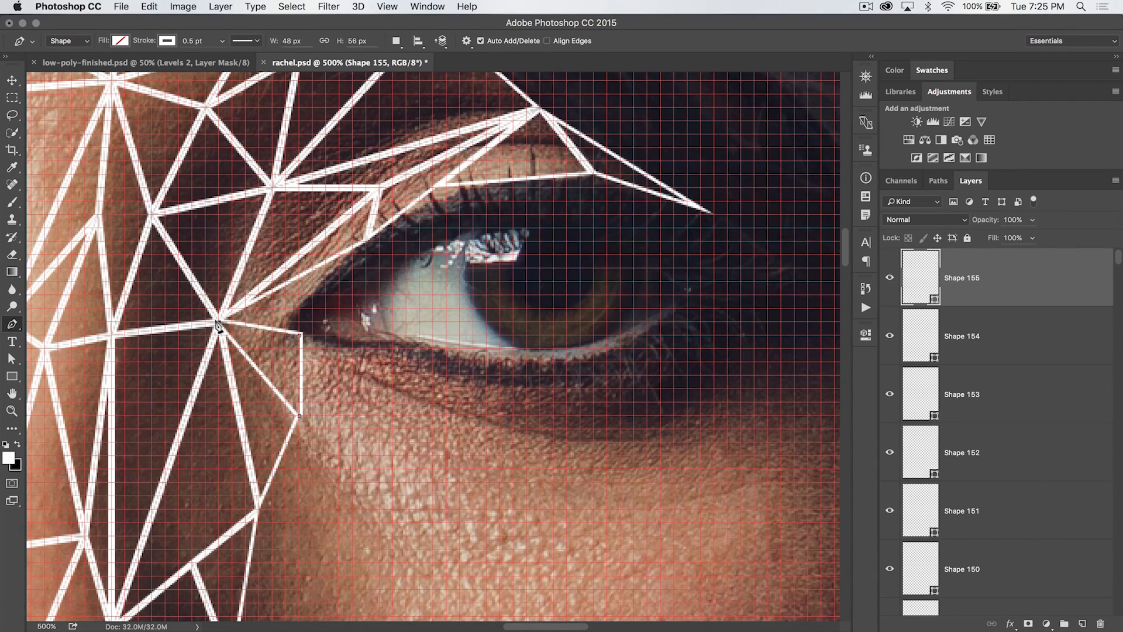
{"action": "left_click", "coordinate": [298, 416]}
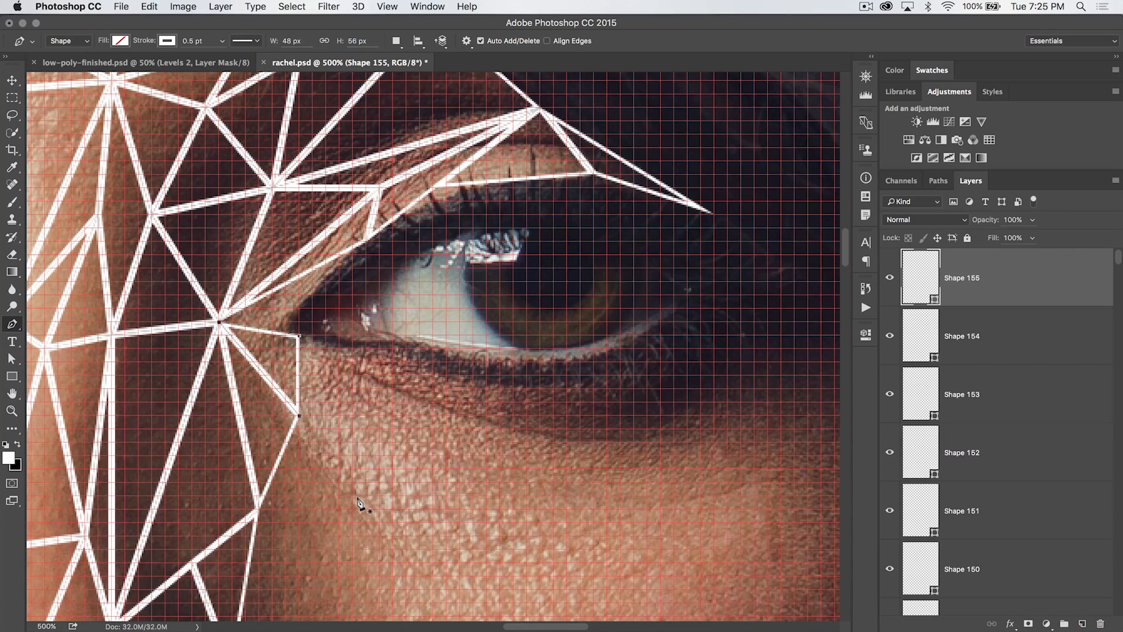
Triangulate the eye's inner corner with two triangles reaching up to the eyelid
{"action": "left_click", "coordinate": [297, 334]}
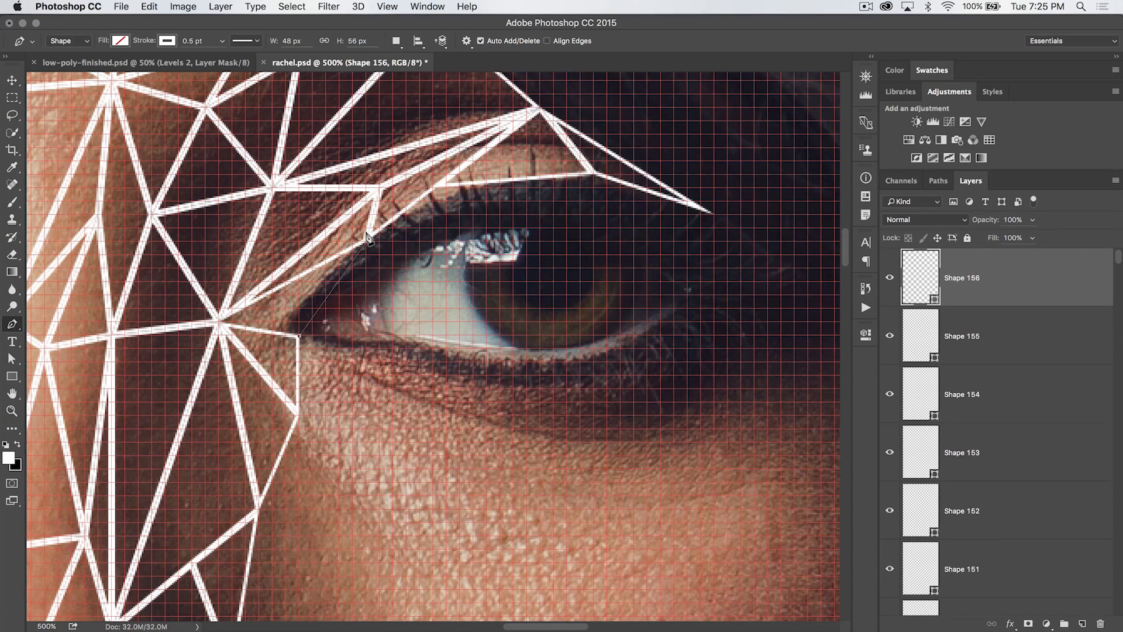
{"action": "left_click", "coordinate": [365, 240]}
{"action": "left_click", "coordinate": [218, 322]}
{"action": "left_click", "coordinate": [296, 335]}
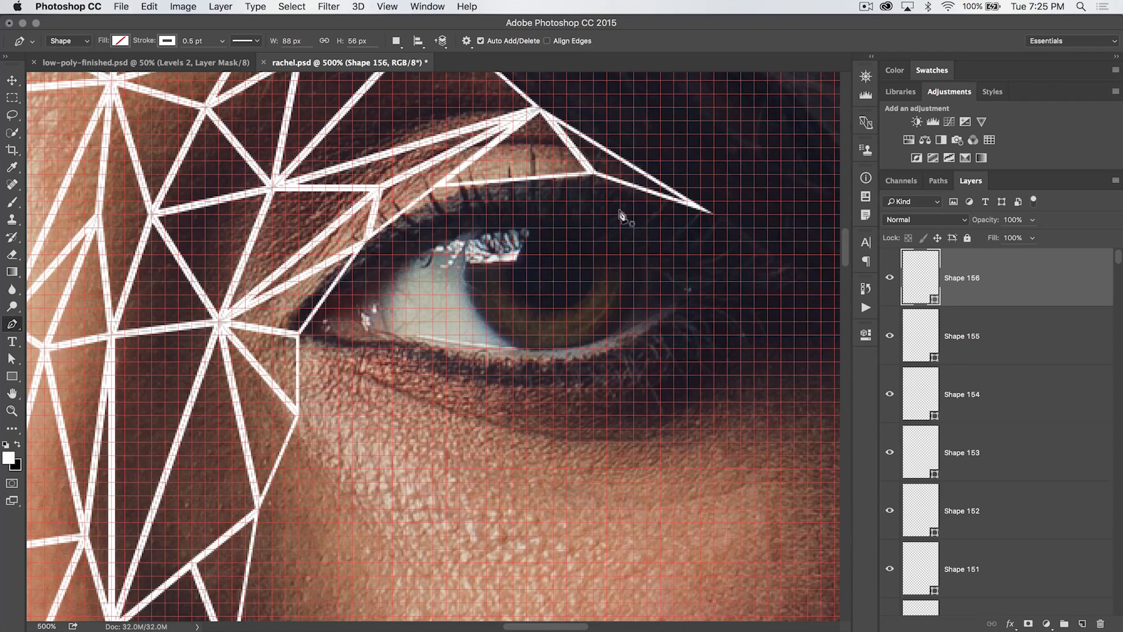
{"action": "left_click", "coordinate": [298, 335]}
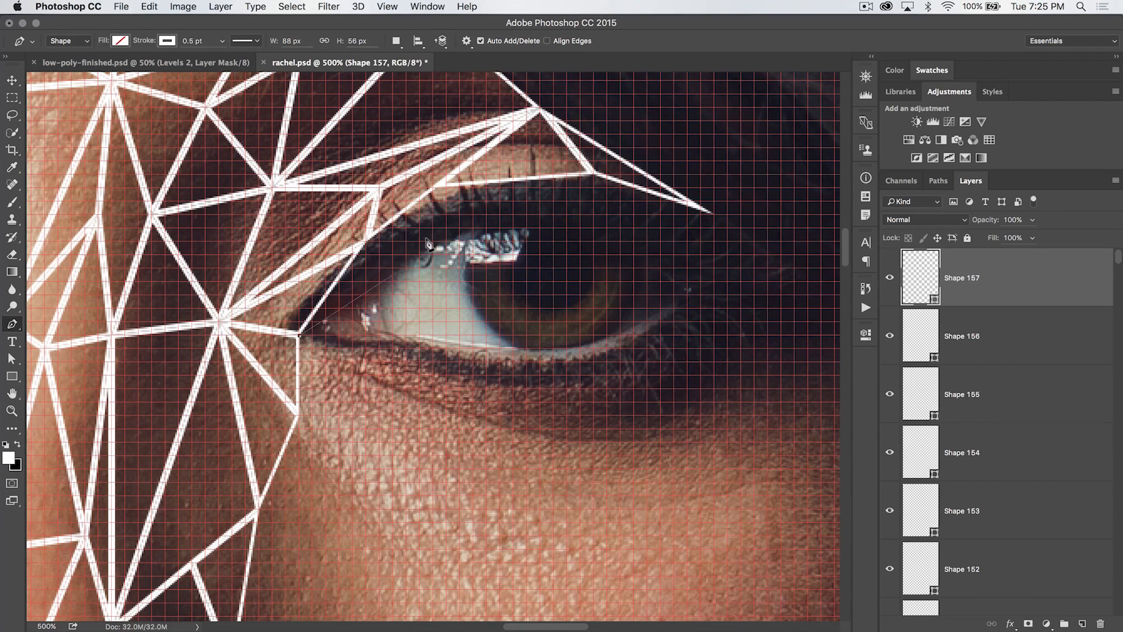
{"action": "left_click", "coordinate": [459, 228]}
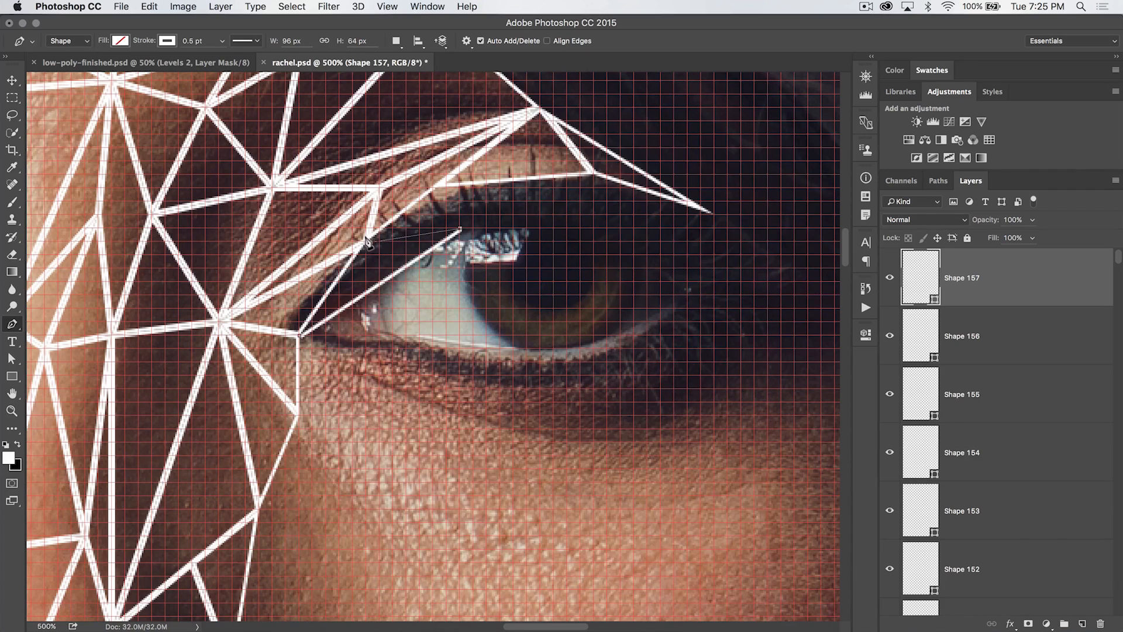
{"action": "left_click", "coordinate": [366, 241]}
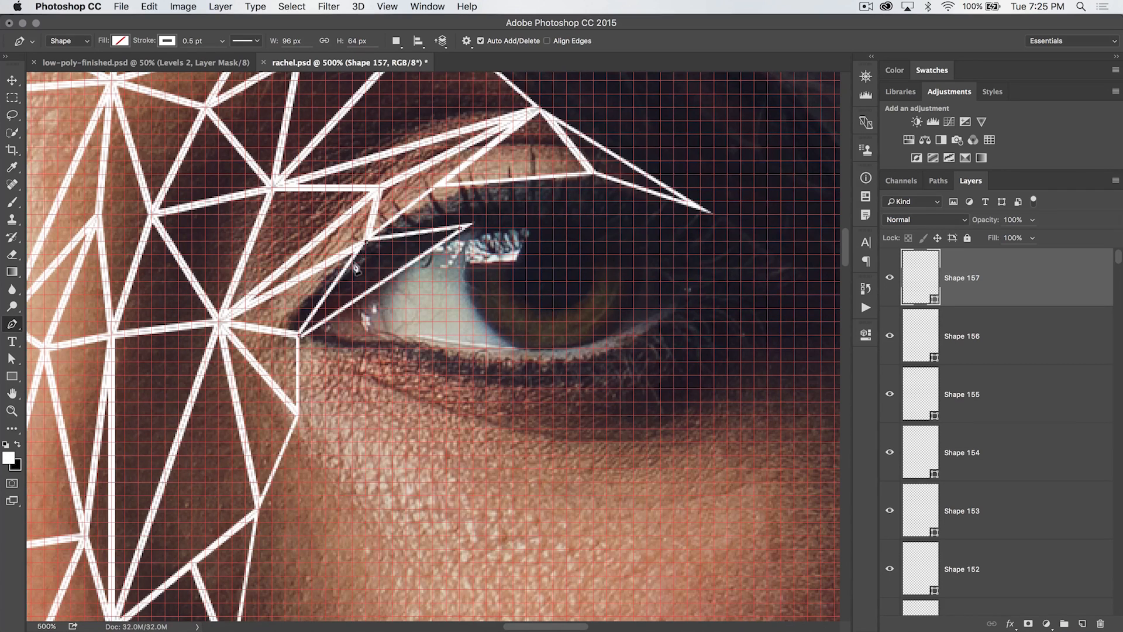
{"action": "left_click", "coordinate": [296, 335]}
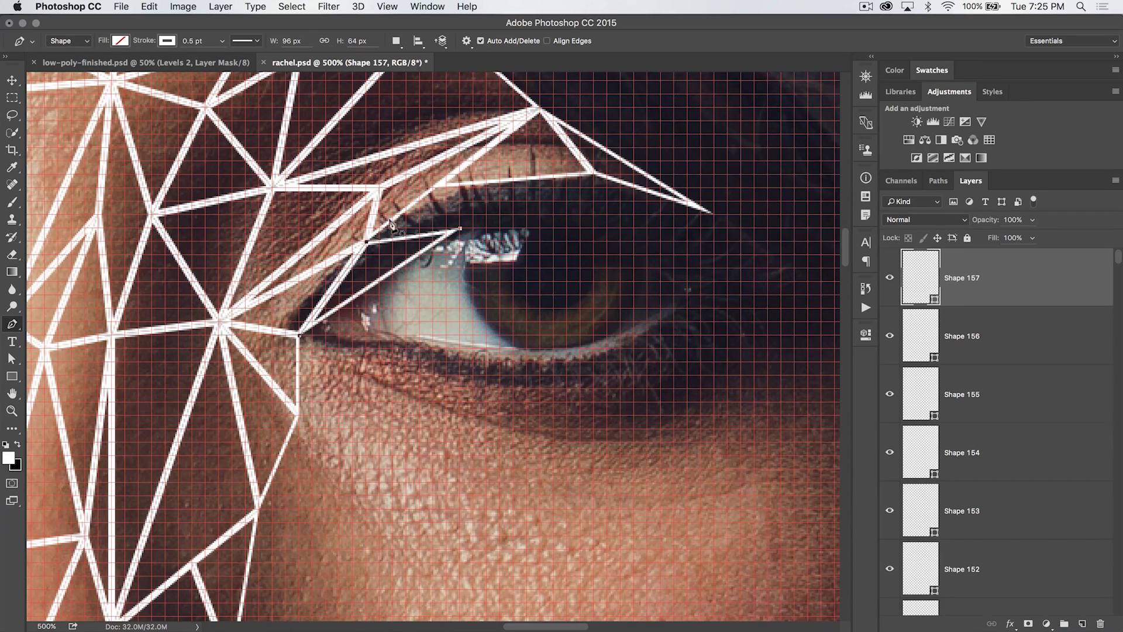
Draw a small triangle on the upper lash line just above the iris highlight
{"action": "left_click", "coordinate": [364, 241]}
{"action": "left_click", "coordinate": [432, 188]}
{"action": "left_click", "coordinate": [460, 228]}
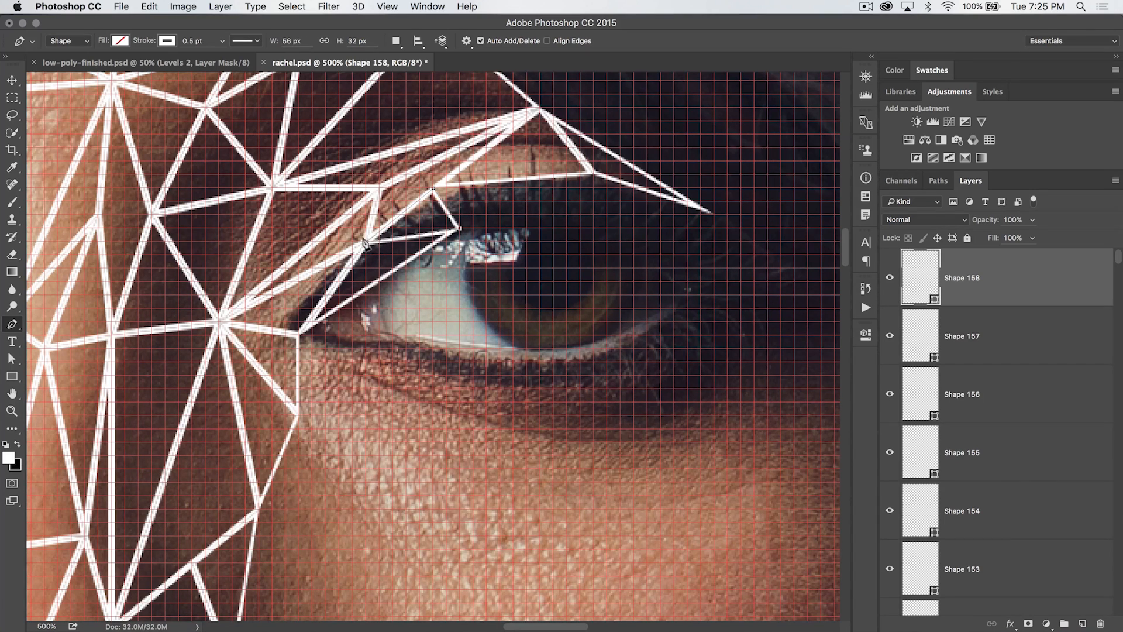
{"action": "left_click", "coordinate": [364, 240]}
Draw a triangle across the upper eyelid from the lash line up to the crease
{"action": "left_click", "coordinate": [459, 229]}
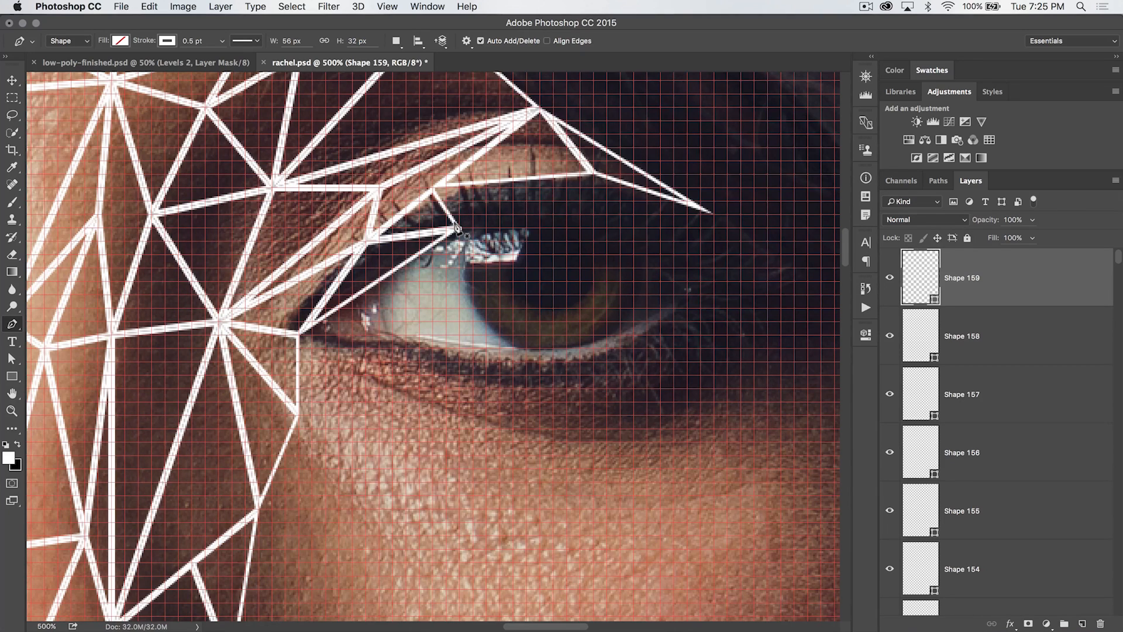
{"action": "left_click", "coordinate": [593, 175]}
{"action": "left_click", "coordinate": [433, 188]}
{"action": "left_click", "coordinate": [457, 229]}
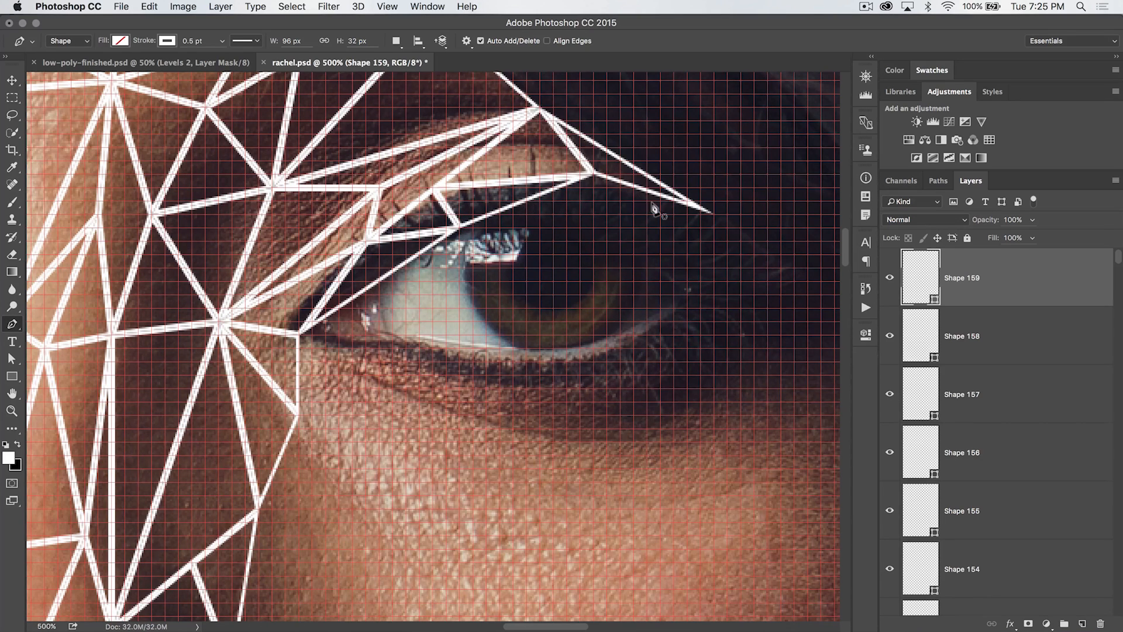
Draw a long triangle from the lash line out to the eye's outer corner tip
{"action": "left_click", "coordinate": [458, 229]}
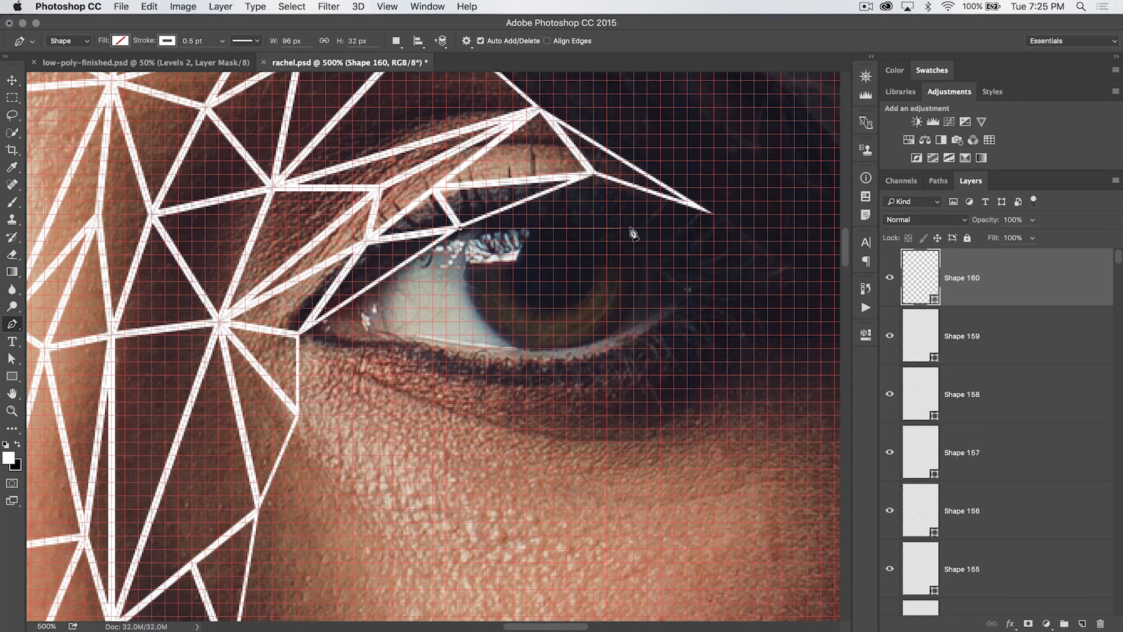
{"action": "left_click", "coordinate": [712, 214]}
{"action": "left_click", "coordinate": [592, 176]}
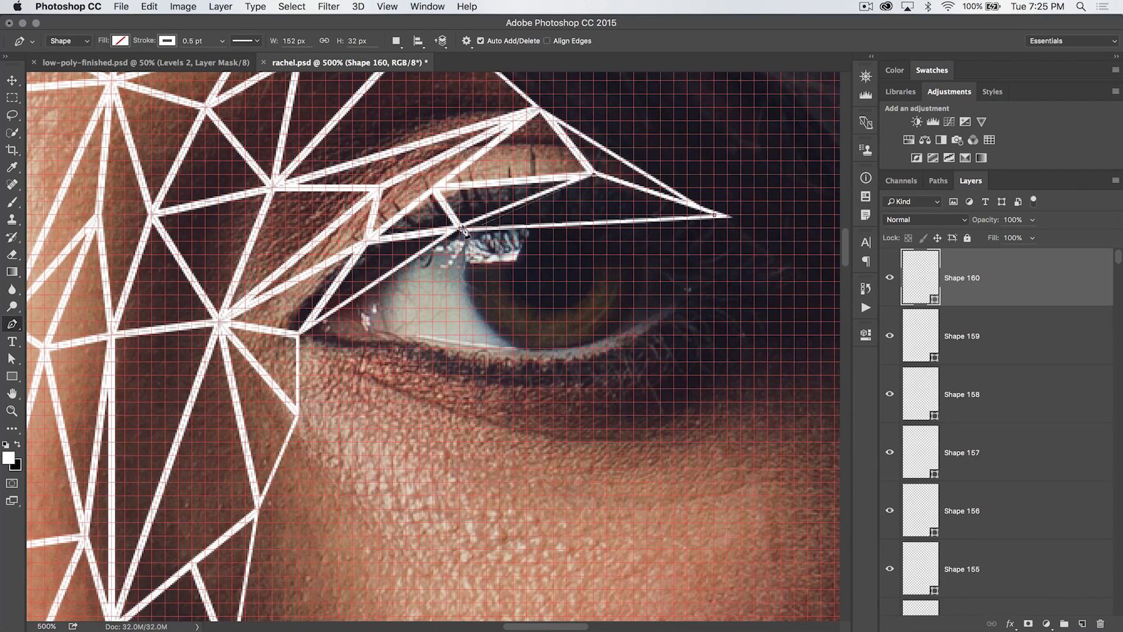
{"action": "left_click", "coordinate": [457, 228]}
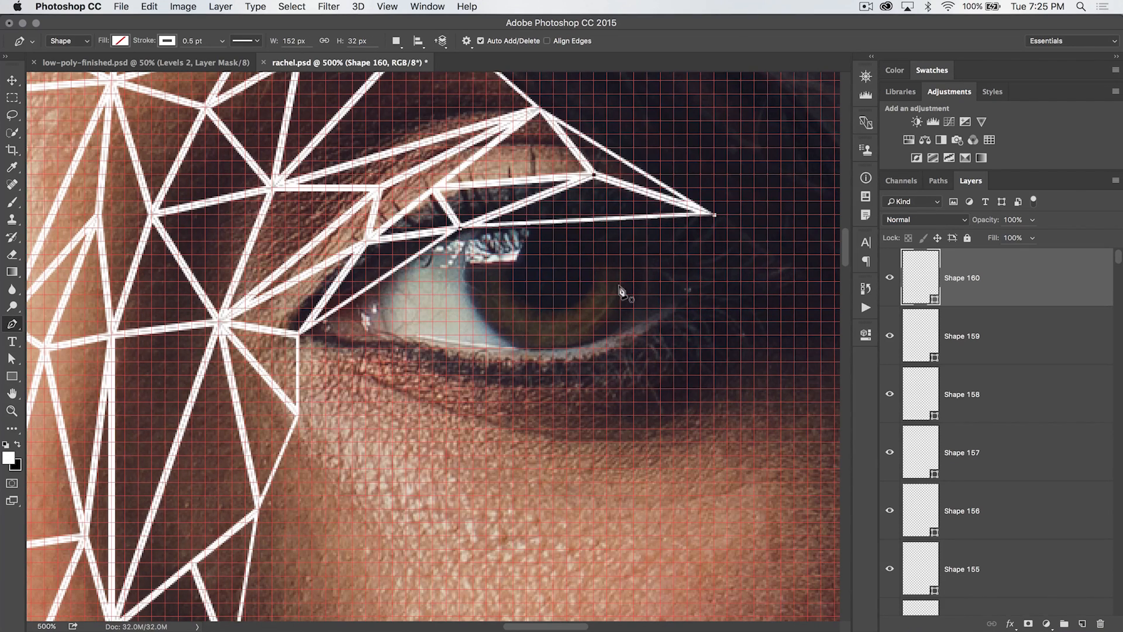
Draw a triangle below the eye's outer corner tip reaching down toward the iris
{"action": "scroll", "coordinate": [590, 222], "scroll_direction": "right", "scroll_amount": 6}
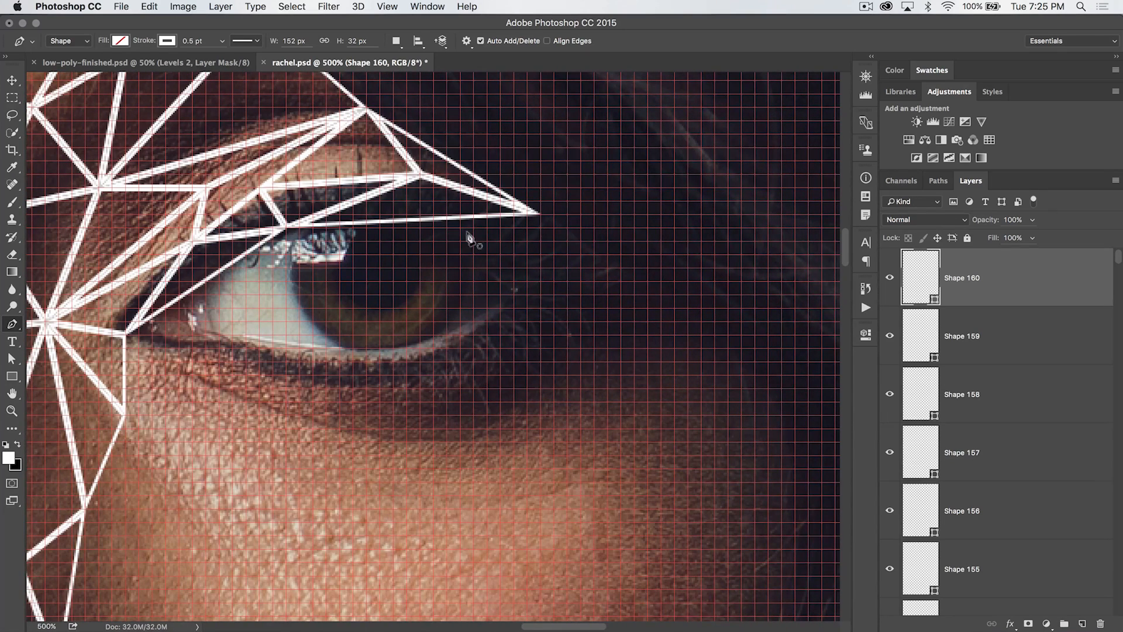
{"action": "left_click", "coordinate": [540, 215]}
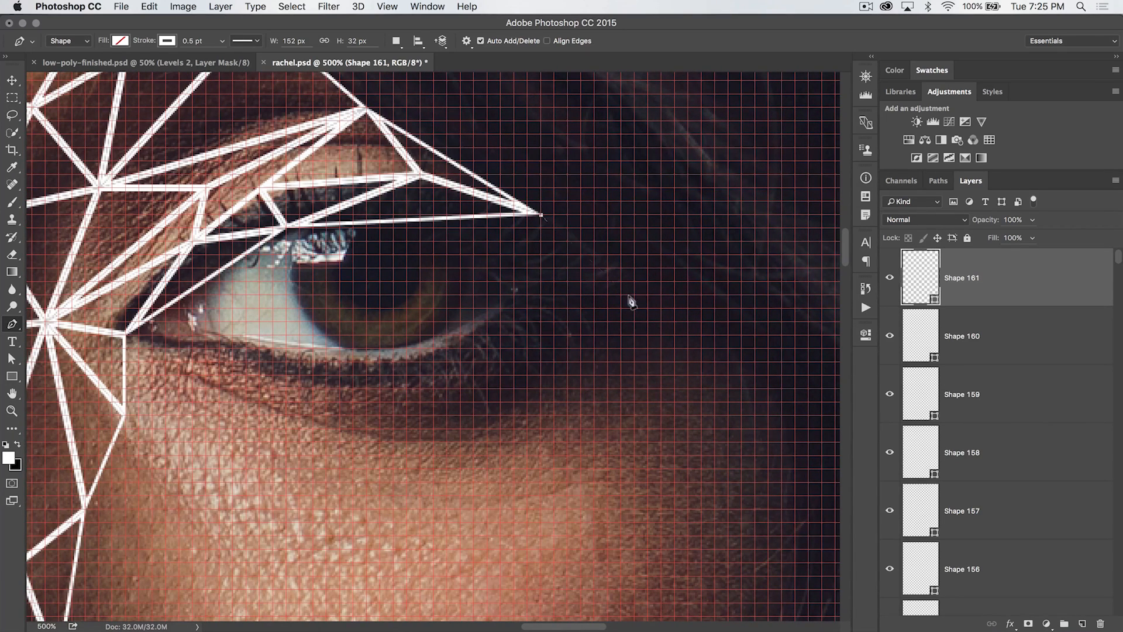
{"action": "left_click", "coordinate": [660, 283]}
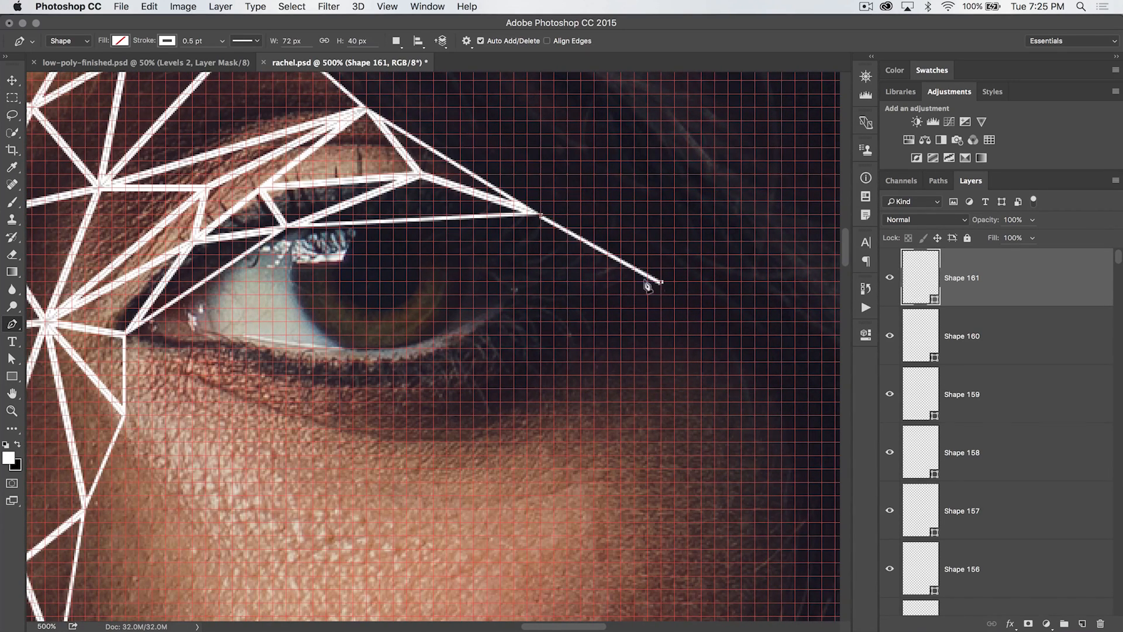
{"action": "left_click", "coordinate": [487, 268]}
{"action": "left_click", "coordinate": [539, 216]}
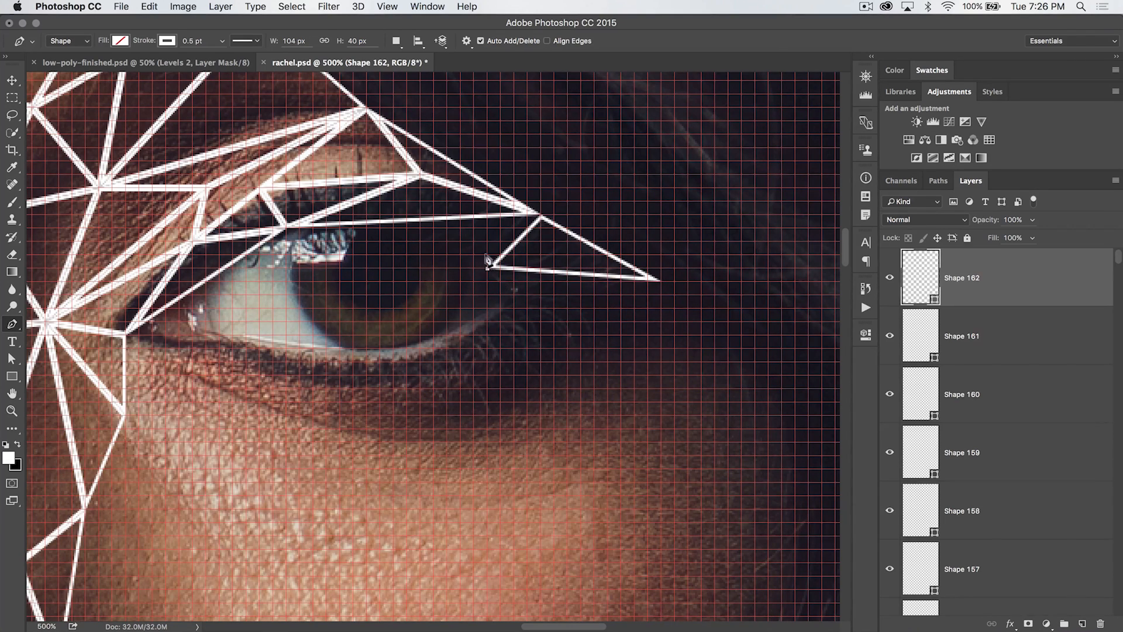
Draw two small triangles along the upper lash line toward the outer corner and finish the path
{"action": "left_click", "coordinate": [539, 216]}
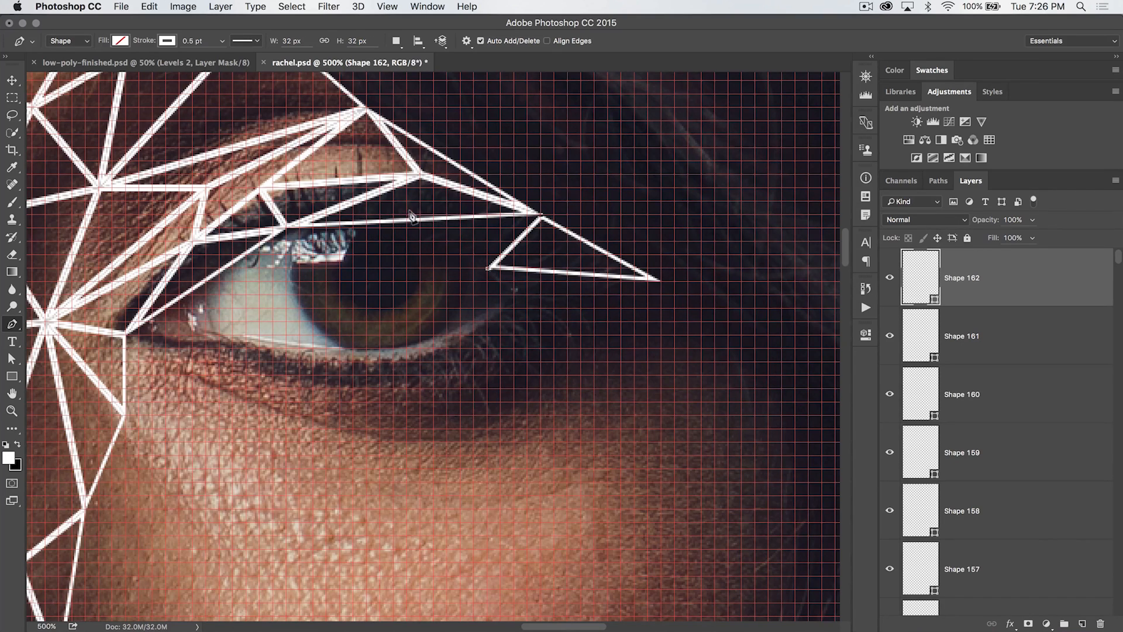
{"action": "left_click", "coordinate": [461, 214]}
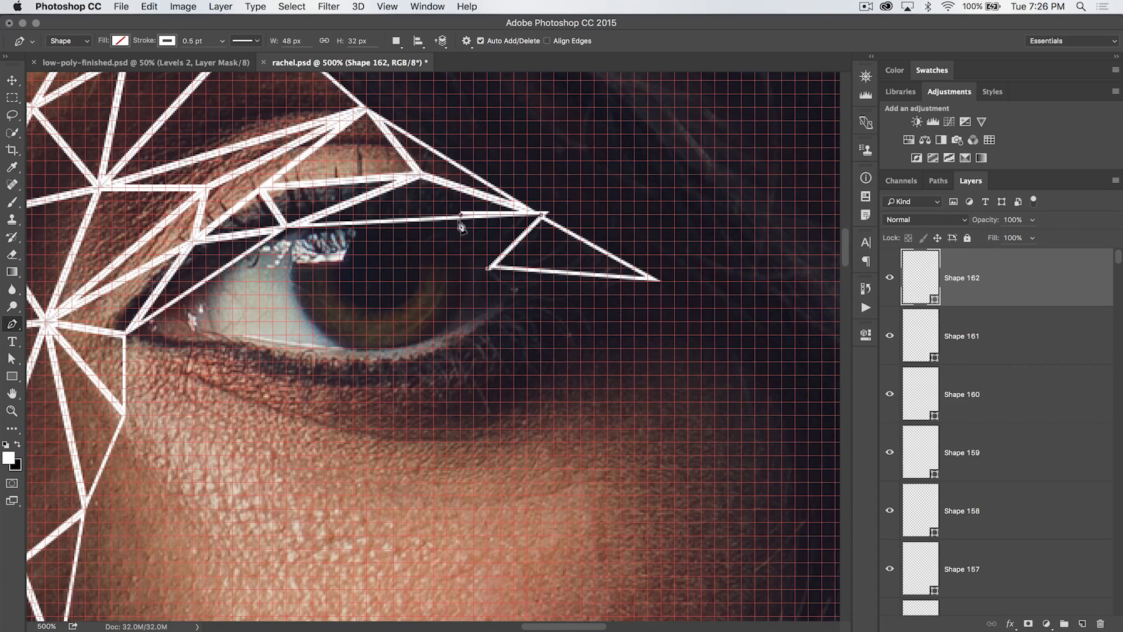
{"action": "left_click", "coordinate": [486, 267]}
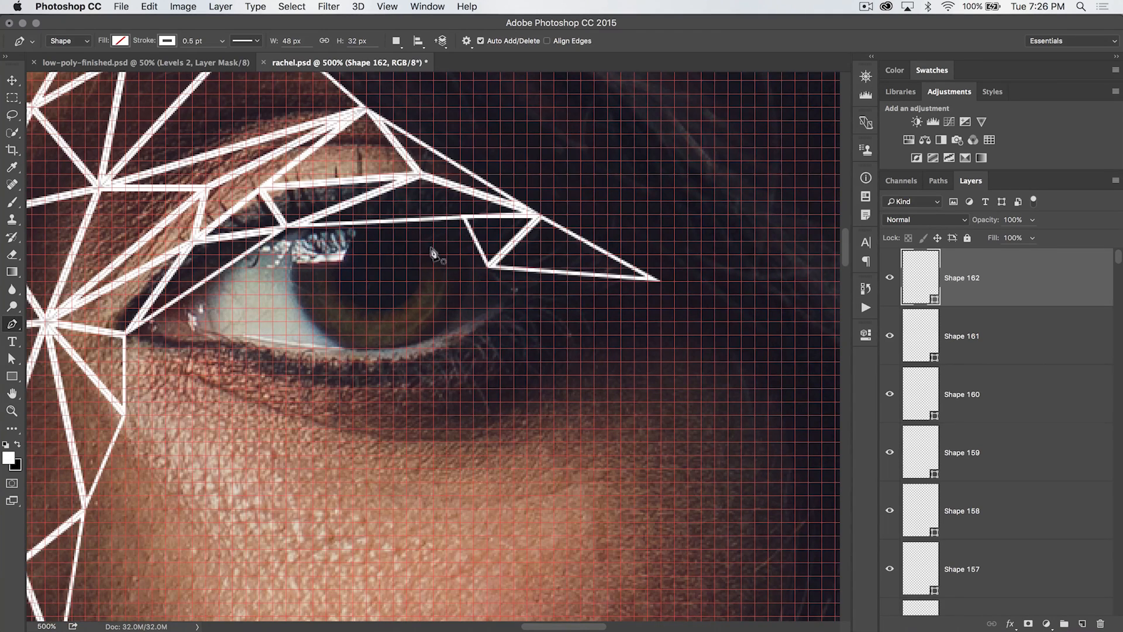
{"action": "left_click", "coordinate": [485, 268]}
{"action": "left_click", "coordinate": [485, 268]}
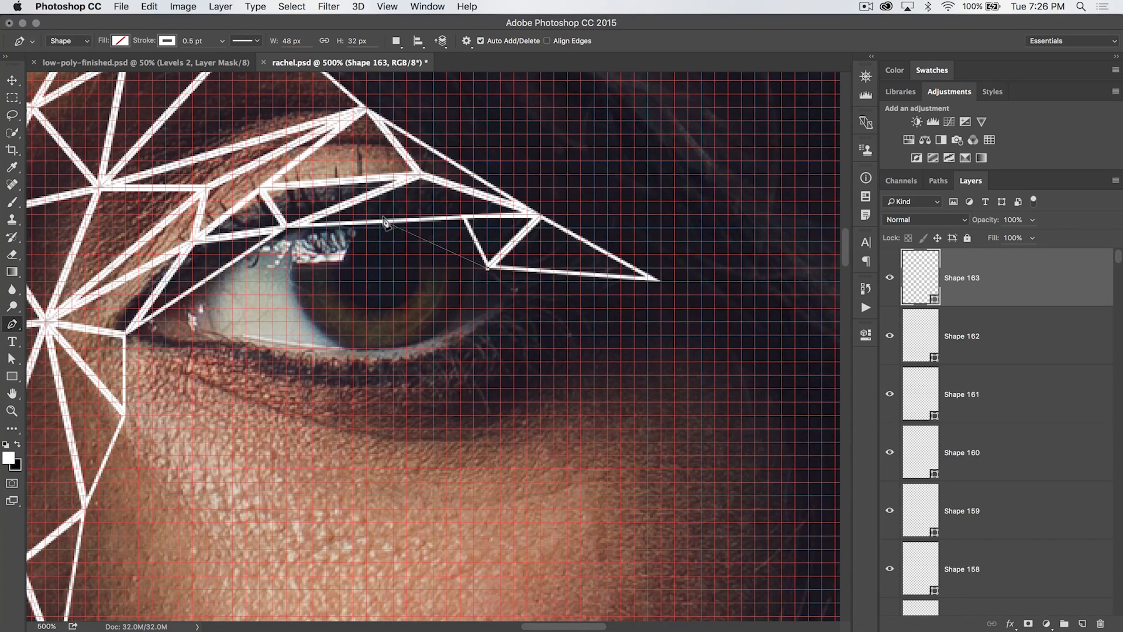
{"action": "left_click", "coordinate": [408, 215]}
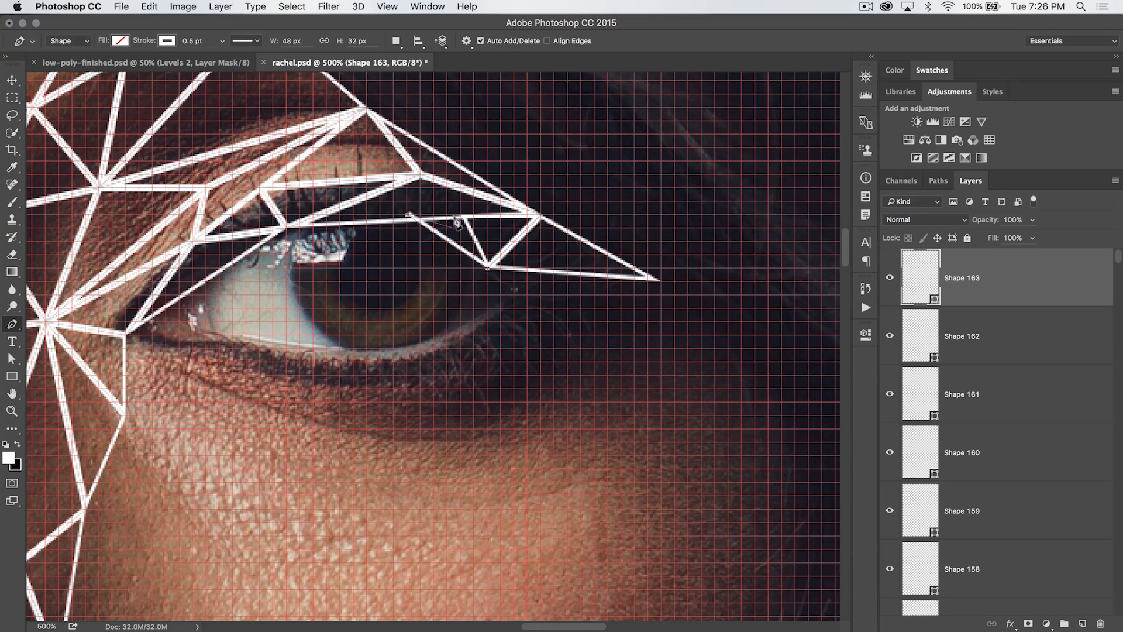
{"action": "left_click", "coordinate": [461, 215]}
{"action": "left_click", "coordinate": [484, 268]}
{"action": "key", "text": "Return"}
Zoom in to 600% and undo the last several shapes back to the upper-eyelid triangle
{"action": "scroll", "coordinate": [427, 258], "scroll_direction": "left", "scroll_amount": 1}
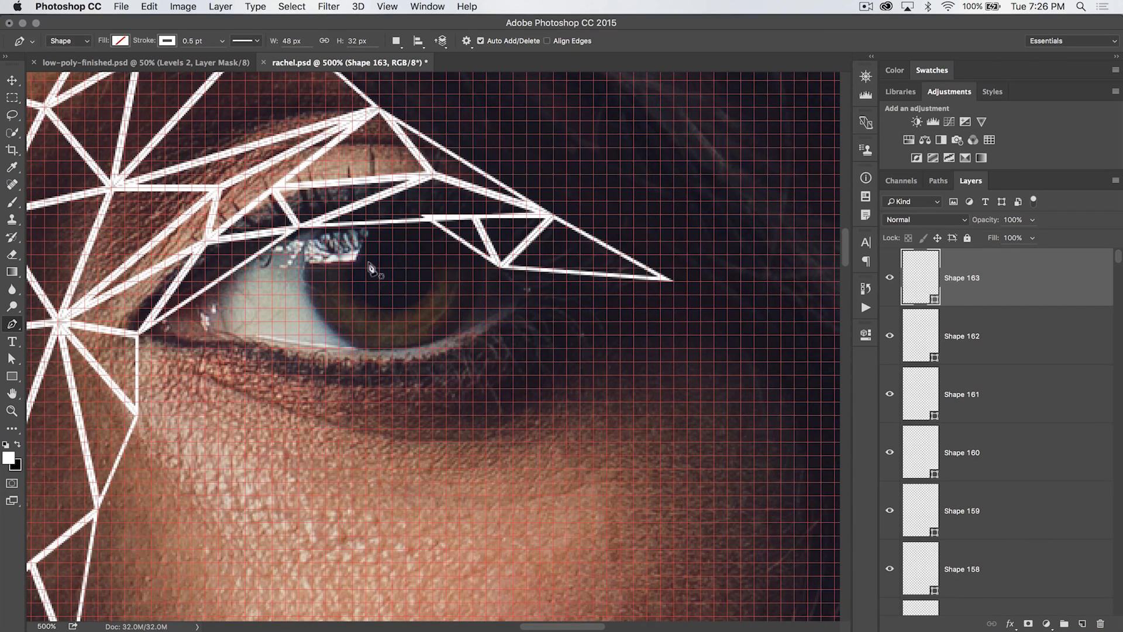
{"action": "key", "text": "super+equal"}
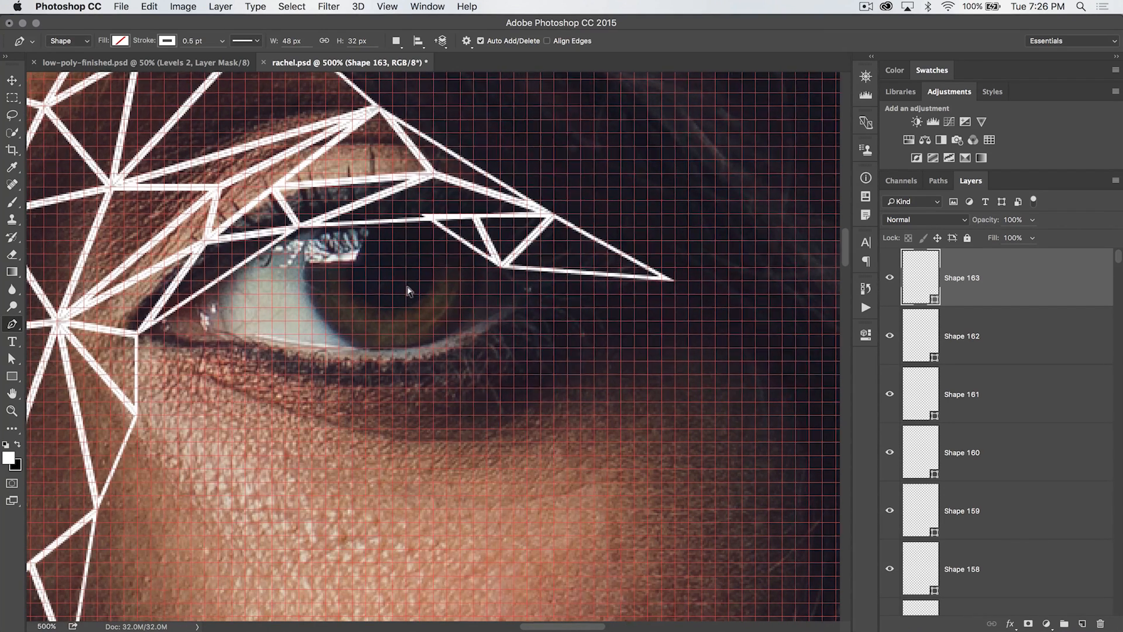
{"action": "scroll", "coordinate": [410, 262], "scroll_direction": "up", "scroll_amount": 3}
{"action": "scroll", "coordinate": [409, 262], "scroll_direction": "left", "scroll_amount": 2}
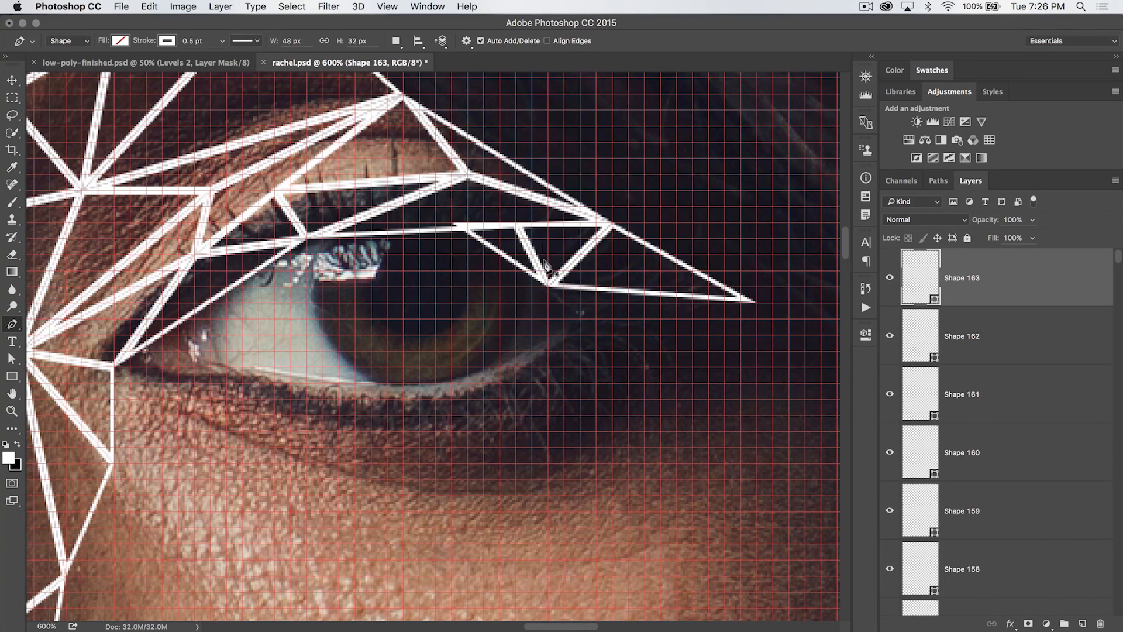
{"action": "key", "text": "alt+super+z"}
{"action": "key", "text": "alt+super+z"}
{"action": "key", "text": "alt+super+z"}
{"action": "key", "text": "alt+super+z"}
{"action": "key", "text": "alt+super+z"}
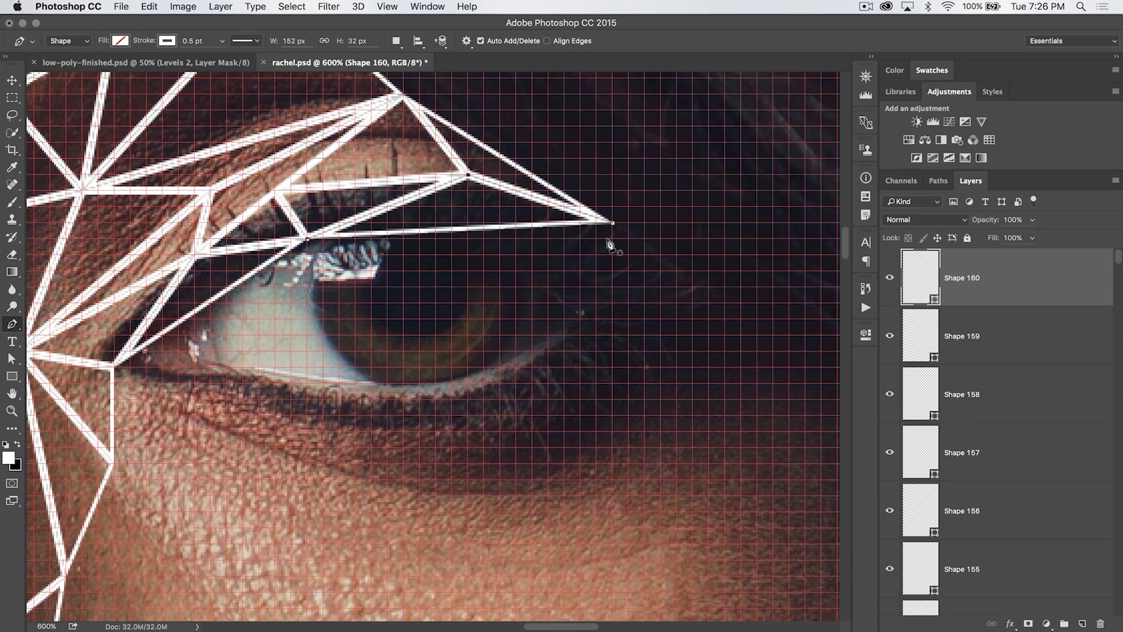
{"action": "key", "text": "alt+super+z"}
{"action": "key", "text": "alt+super+z"}
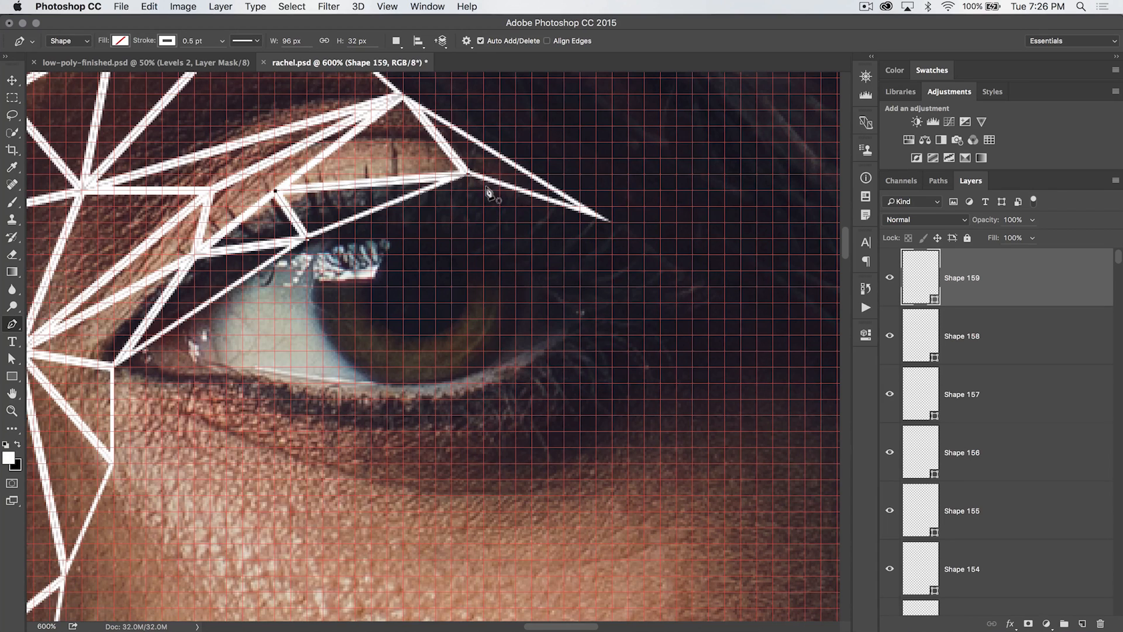
Move the outer tip point of the eye-corner triangle slightly down and outward
{"action": "key", "text": "a"}
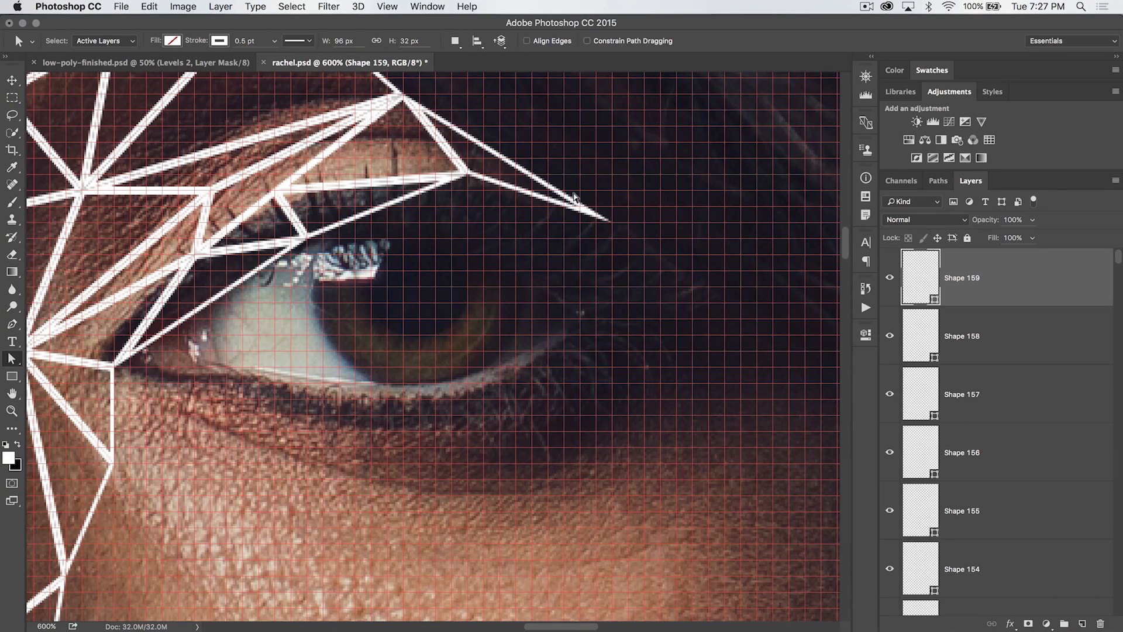
{"action": "key", "text": "v"}
{"action": "left_click", "coordinate": [587, 209]}
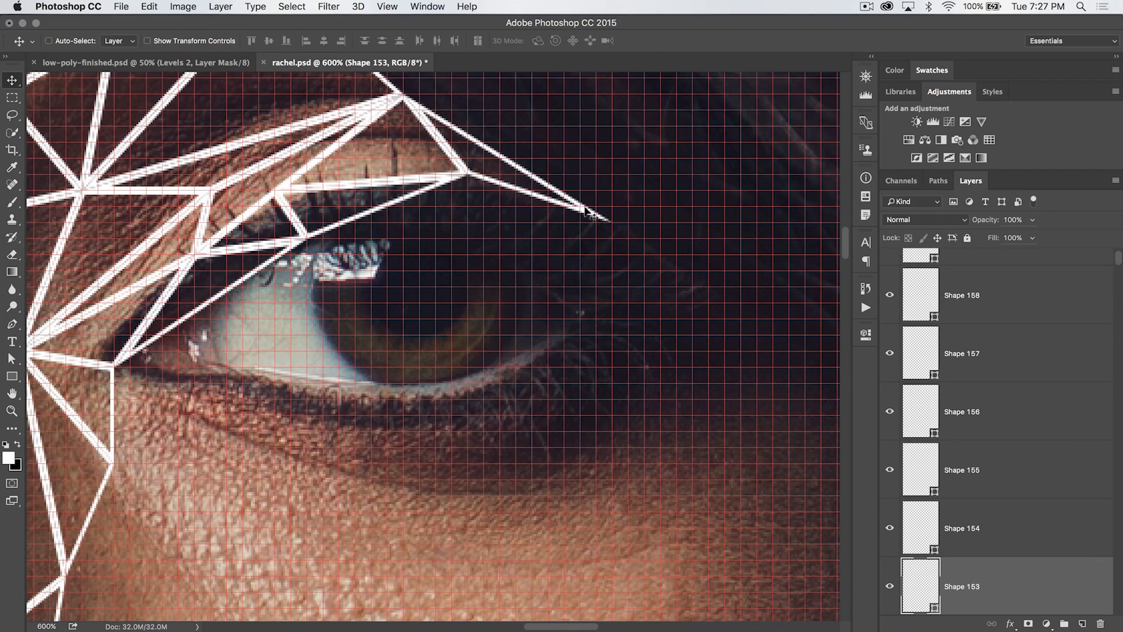
{"action": "key", "text": "a"}
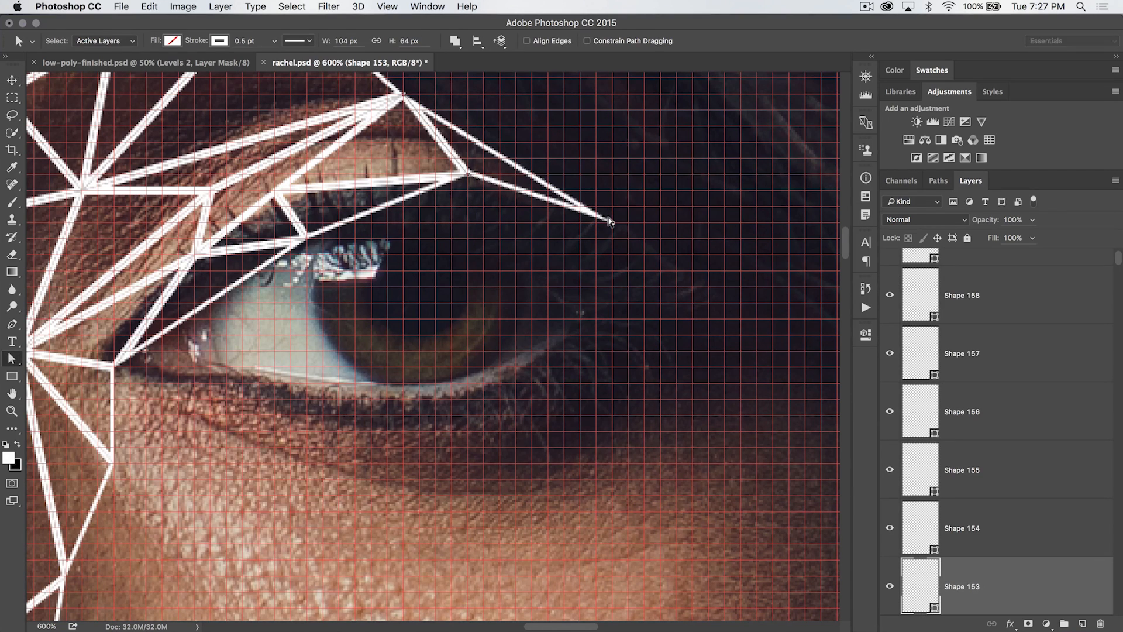
{"action": "left_click_drag", "start_coordinate": [611, 222], "coordinate": [623, 235]}
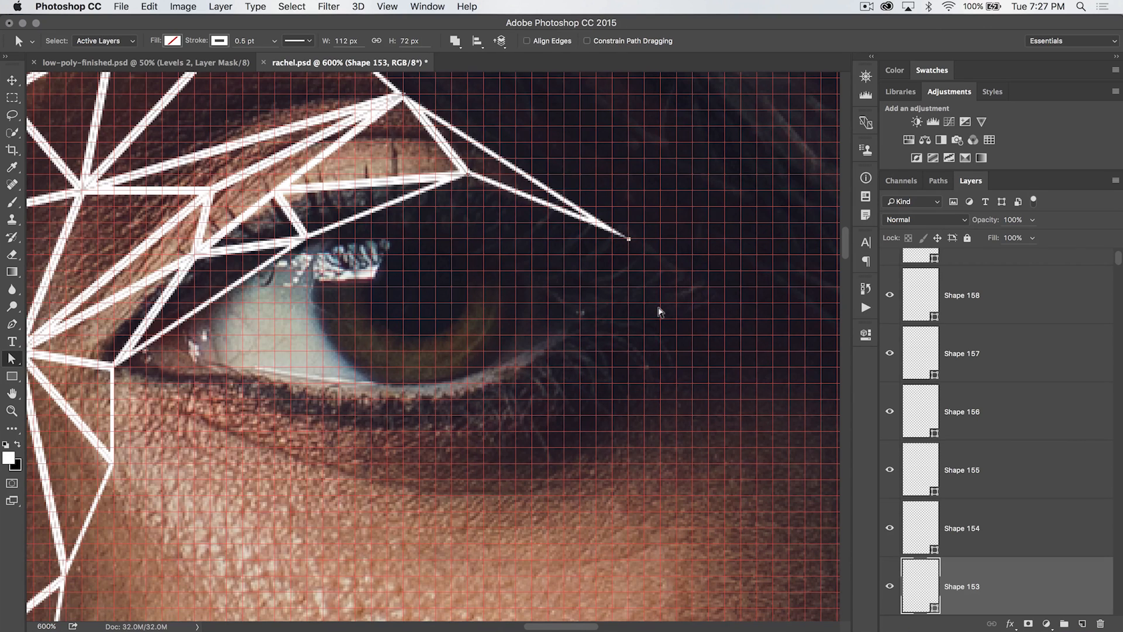
Draw a long triangle from the lash line to the eye's outer corner tip and the crease point
{"action": "key", "text": "p"}
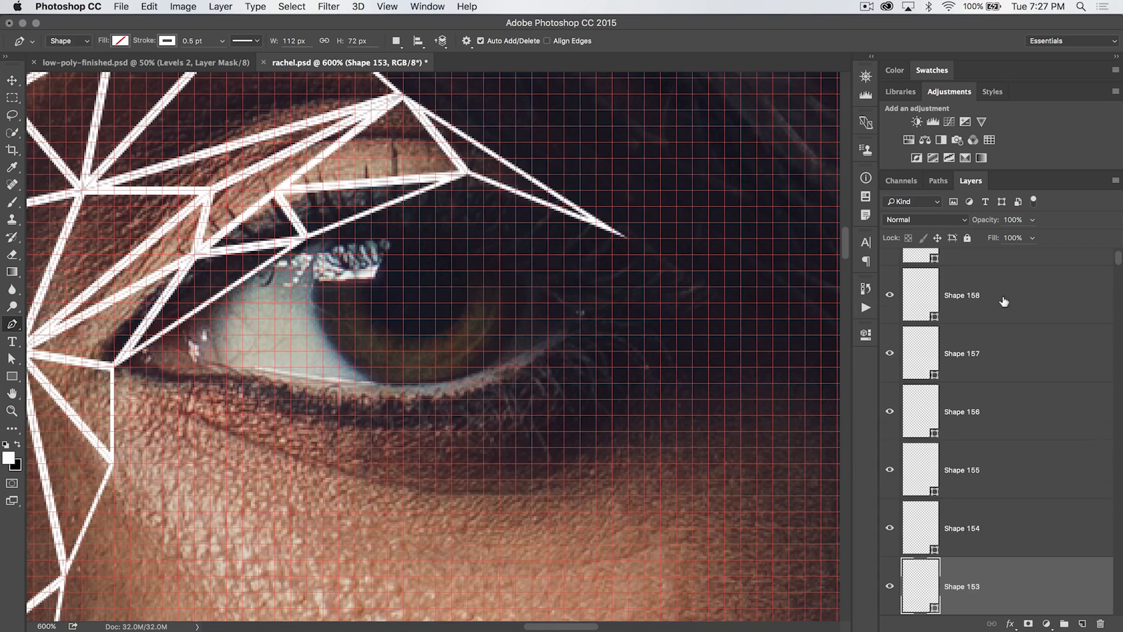
{"action": "scroll", "coordinate": [1003, 281], "scroll_direction": "up", "scroll_amount": 1}
{"action": "left_click", "coordinate": [1012, 273]}
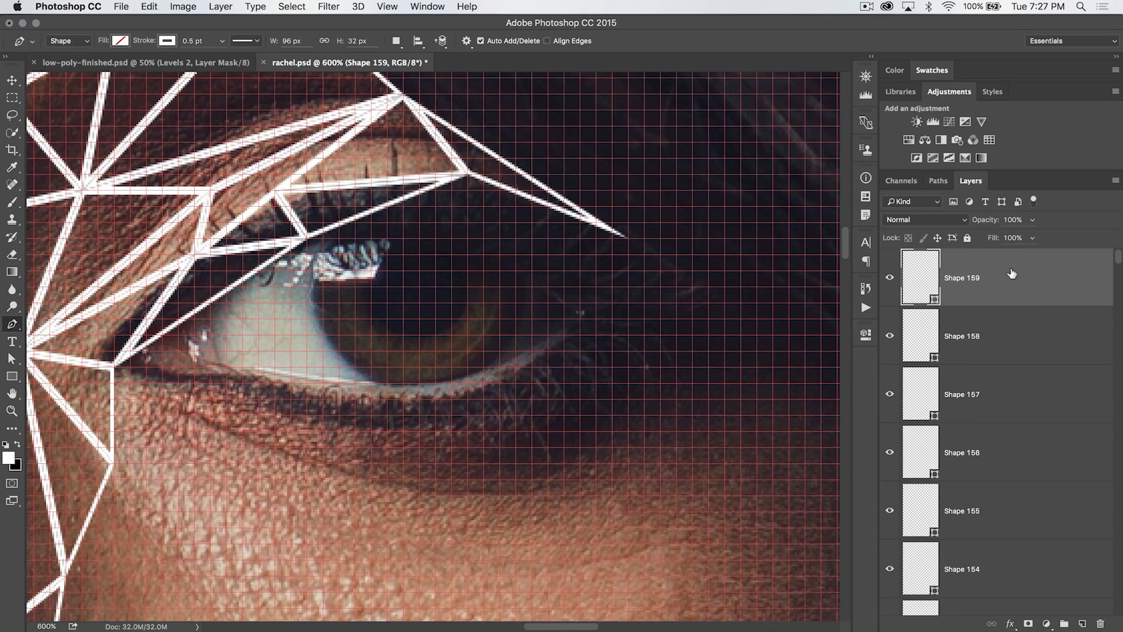
{"action": "left_click", "coordinate": [303, 240]}
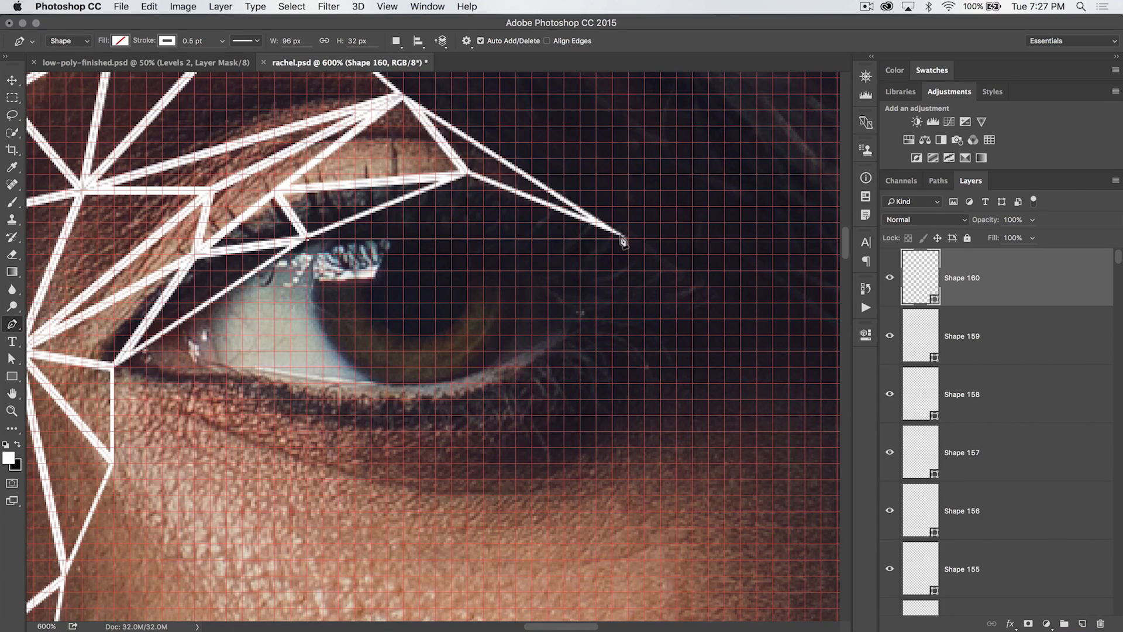
{"action": "left_click", "coordinate": [626, 240]}
{"action": "left_click", "coordinate": [466, 174]}
{"action": "left_click", "coordinate": [303, 238]}
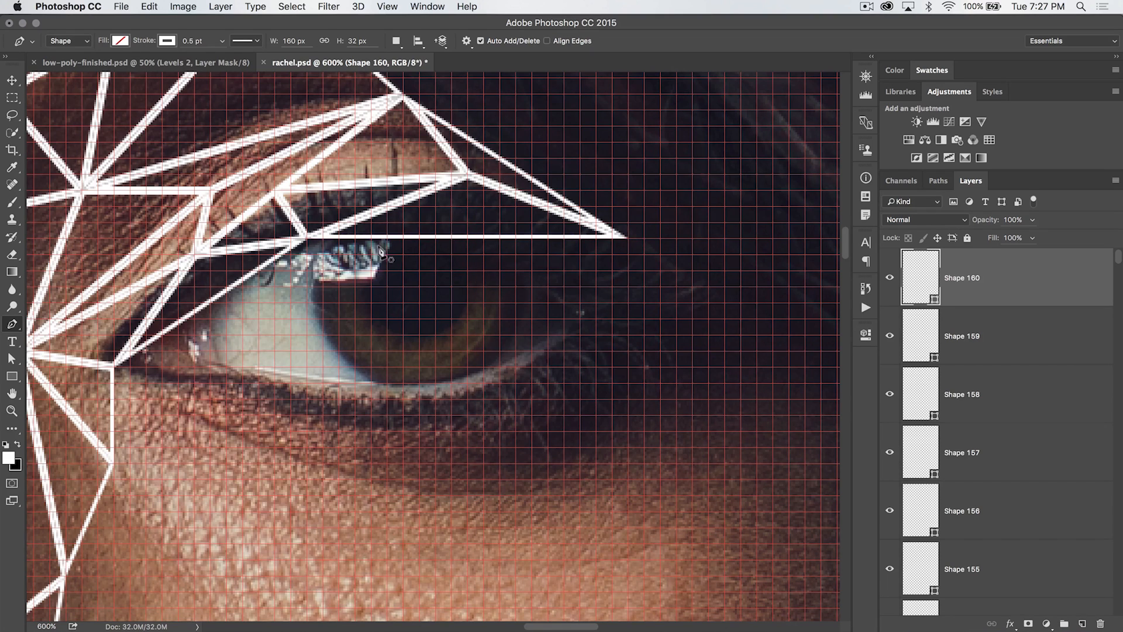
Draw a narrow triangle on the iris hanging below the upper lash line
{"action": "left_click", "coordinate": [419, 238]}
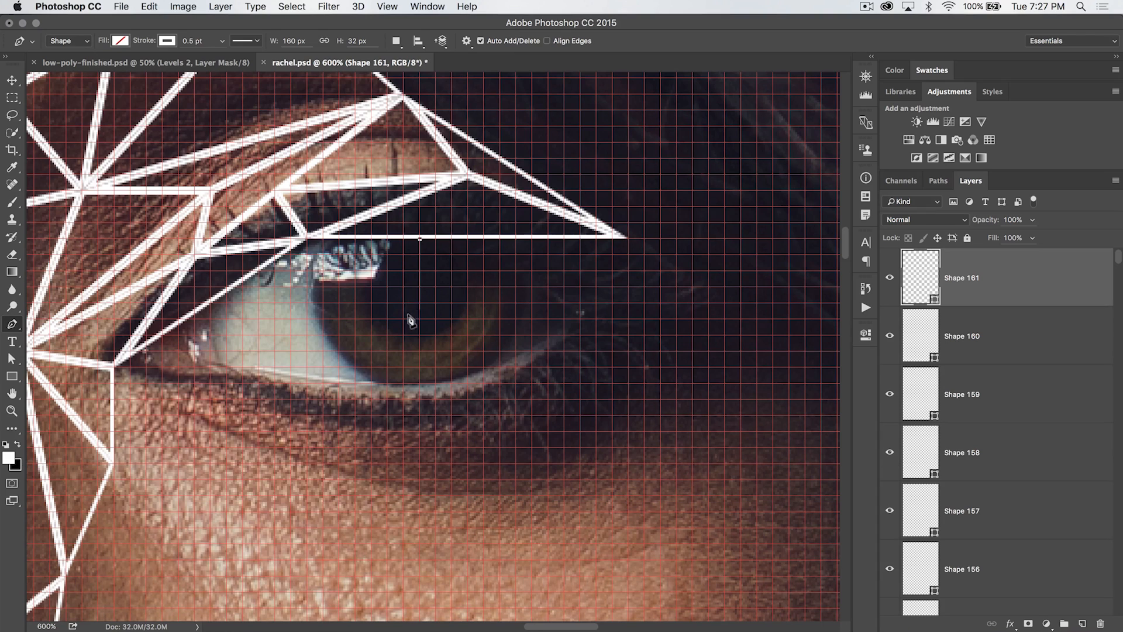
{"action": "left_click", "coordinate": [419, 335]}
{"action": "left_click", "coordinate": [468, 288]}
{"action": "left_click", "coordinate": [418, 238]}
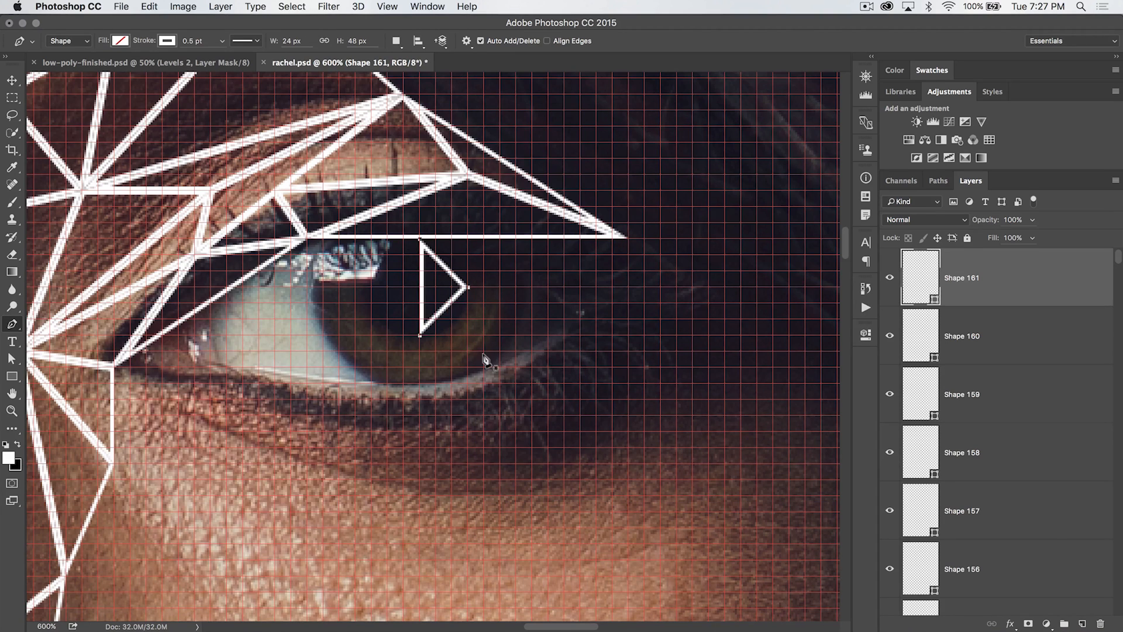
Draw another triangle on the iris between the lash line and the first iris triangle's point
{"action": "left_click", "coordinate": [419, 334]}
{"action": "left_click", "coordinate": [468, 288]}
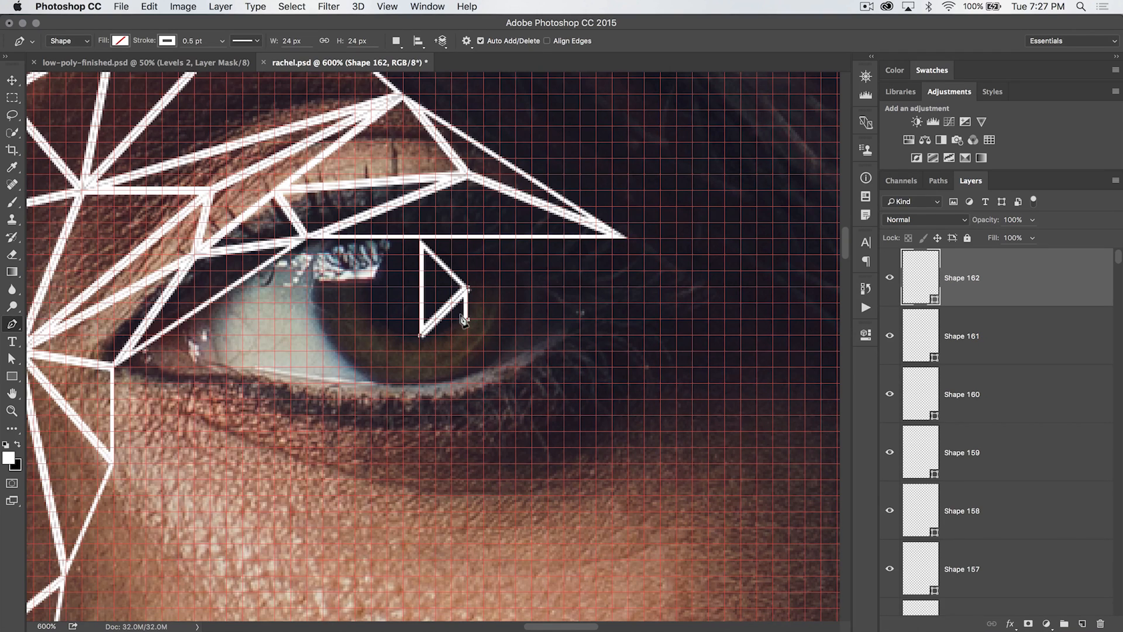
{"action": "left_click", "coordinate": [419, 334]}
{"action": "left_click", "coordinate": [462, 285]}
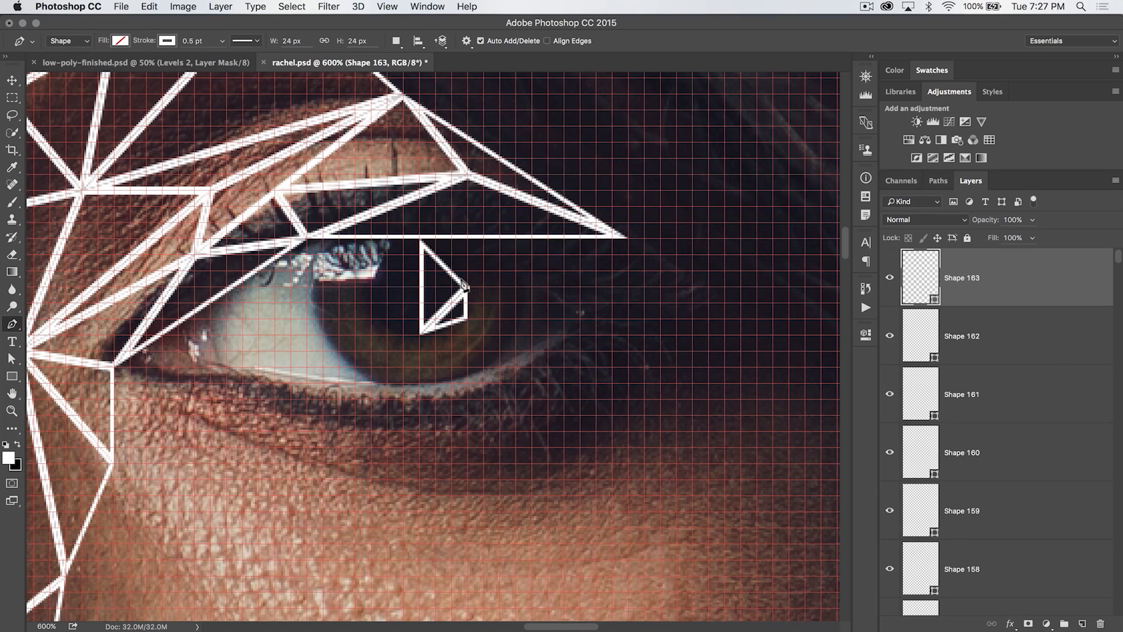
{"action": "left_click", "coordinate": [452, 237]}
{"action": "left_click", "coordinate": [418, 238]}
{"action": "left_click", "coordinate": [467, 287]}
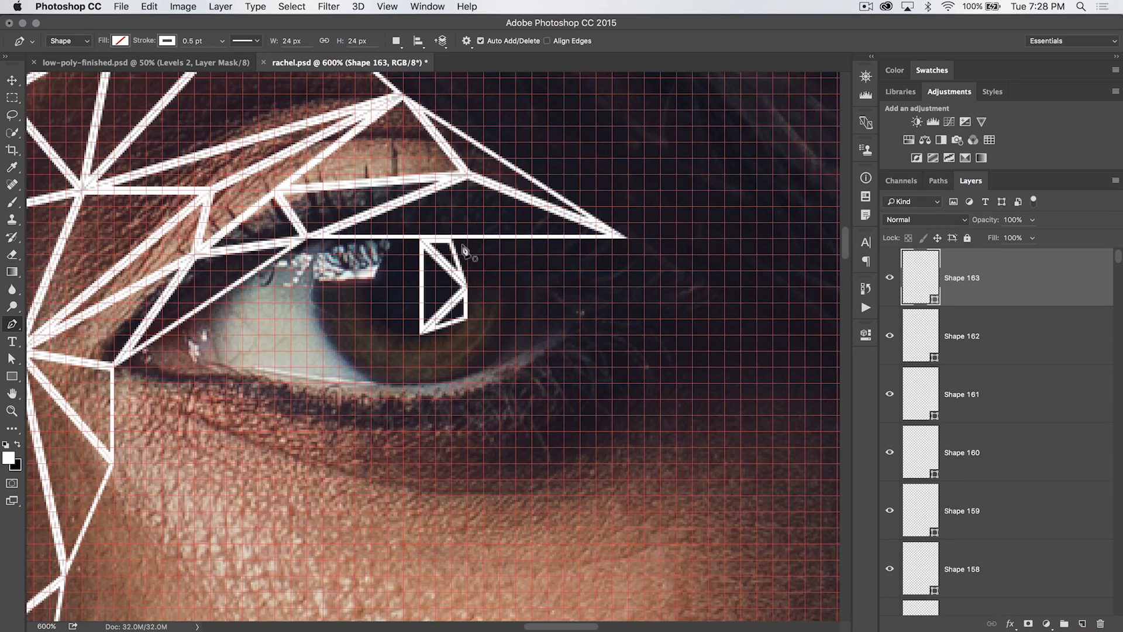
Draw two more triangles on the iris from that point out to the lash line toward the outer corner
{"action": "left_click", "coordinate": [451, 239]}
{"action": "left_click", "coordinate": [516, 239]}
{"action": "left_click", "coordinate": [466, 289]}
{"action": "key", "text": "Escape"}
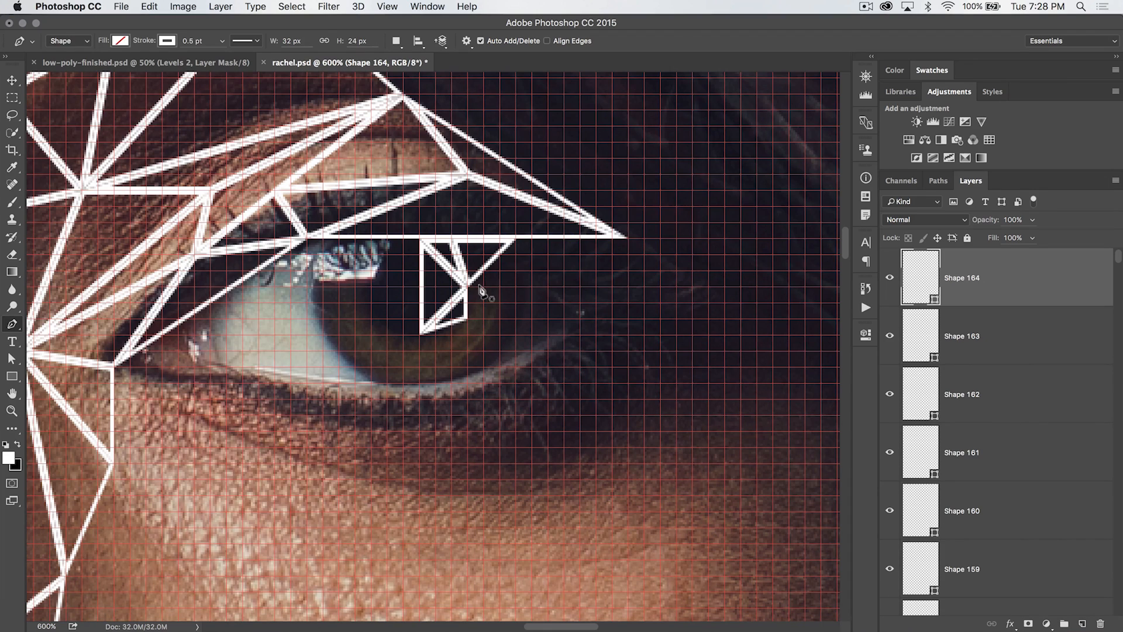
{"action": "left_click", "coordinate": [466, 287]}
{"action": "left_click", "coordinate": [516, 272]}
{"action": "left_click", "coordinate": [515, 239]}
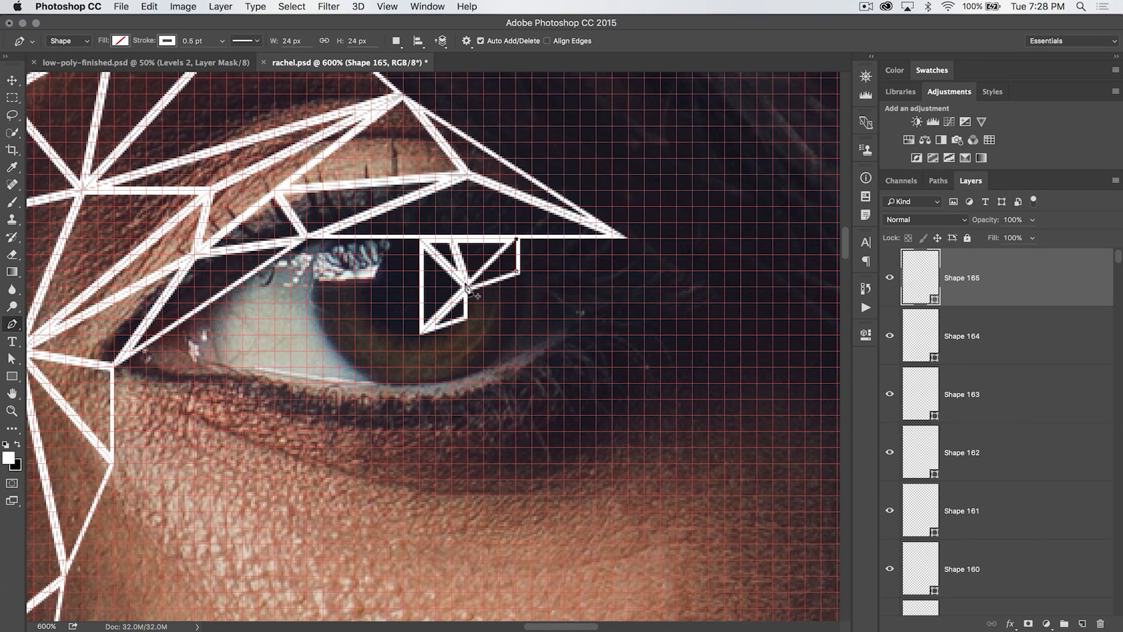
{"action": "left_click", "coordinate": [466, 287]}
{"action": "key", "text": "Escape"}
Draw two triangles on the iris joining the first iris point, a lower iris point and a point toward the outer corner
{"action": "left_click", "coordinate": [467, 286]}
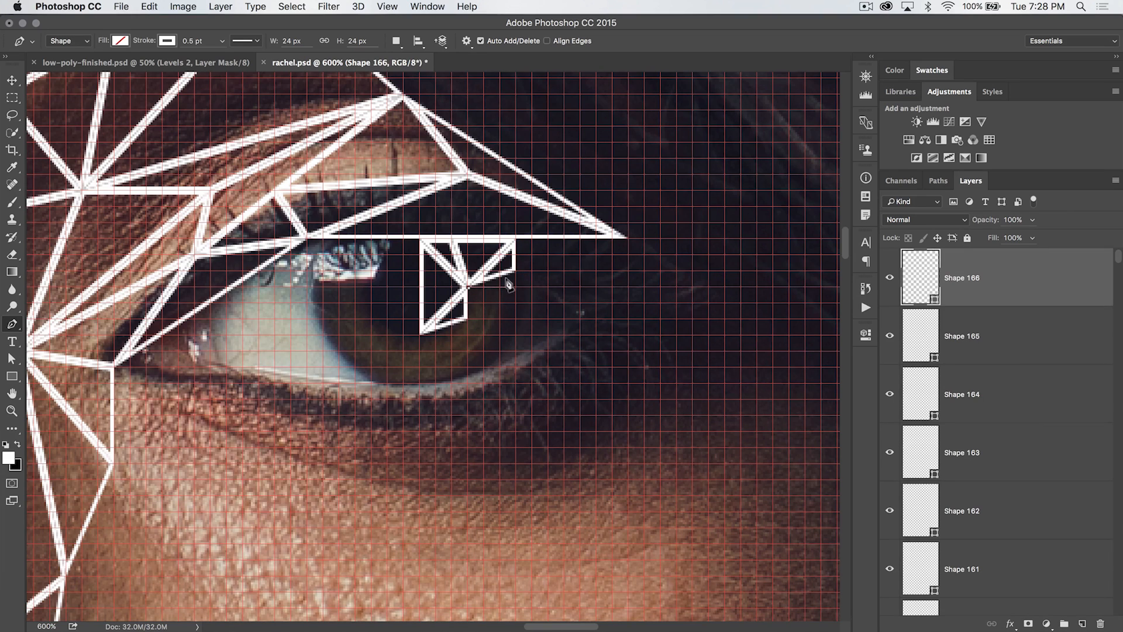
{"action": "left_click", "coordinate": [500, 319]}
{"action": "left_click", "coordinate": [514, 272]}
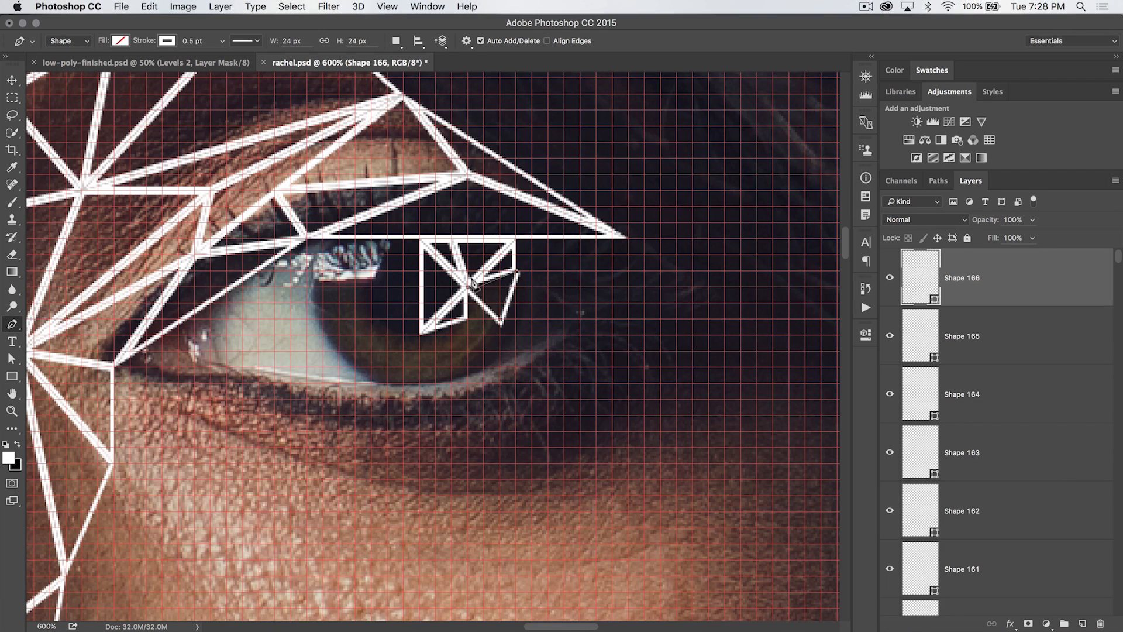
{"action": "left_click", "coordinate": [515, 272]}
{"action": "left_click", "coordinate": [563, 303]}
{"action": "left_click", "coordinate": [500, 319]}
{"action": "left_click", "coordinate": [515, 272]}
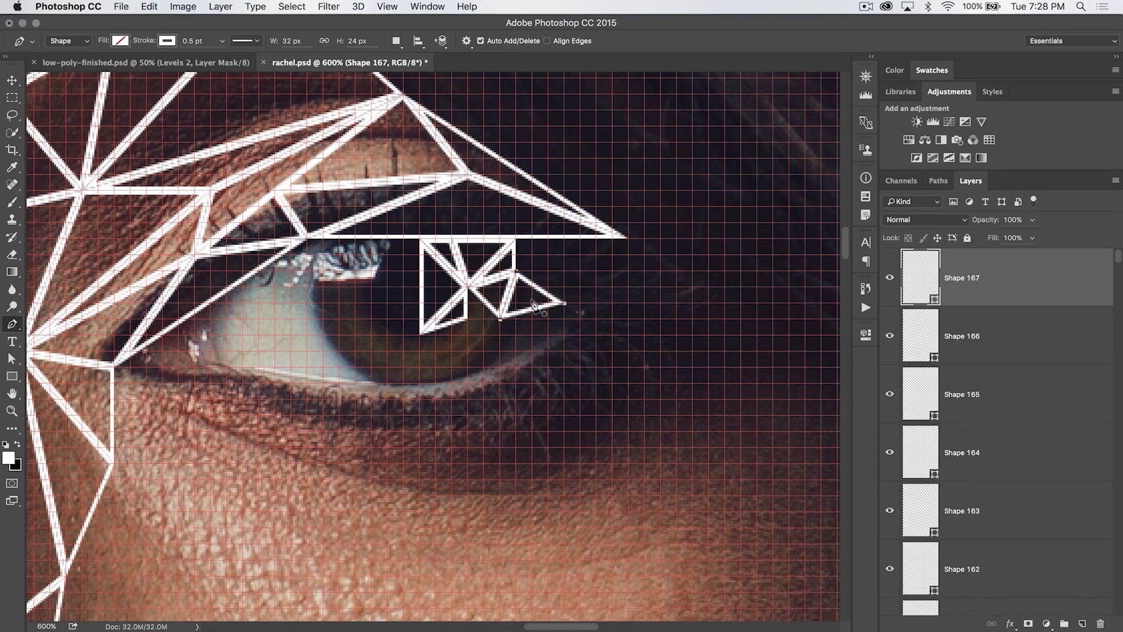
Draw a triangle from the lash line down to the outer iris point and a small triangle below the first iris point
{"action": "left_click", "coordinate": [515, 239]}
{"action": "left_click", "coordinate": [564, 303]}
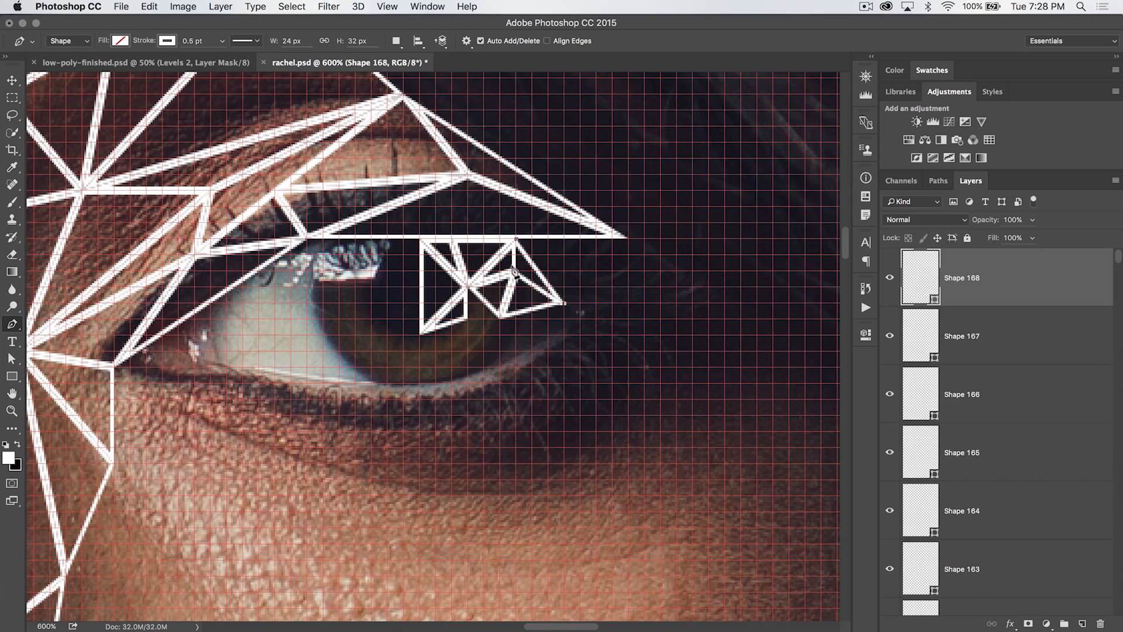
{"action": "left_click", "coordinate": [514, 270]}
{"action": "left_click", "coordinate": [515, 238]}
{"action": "left_click", "coordinate": [467, 286]}
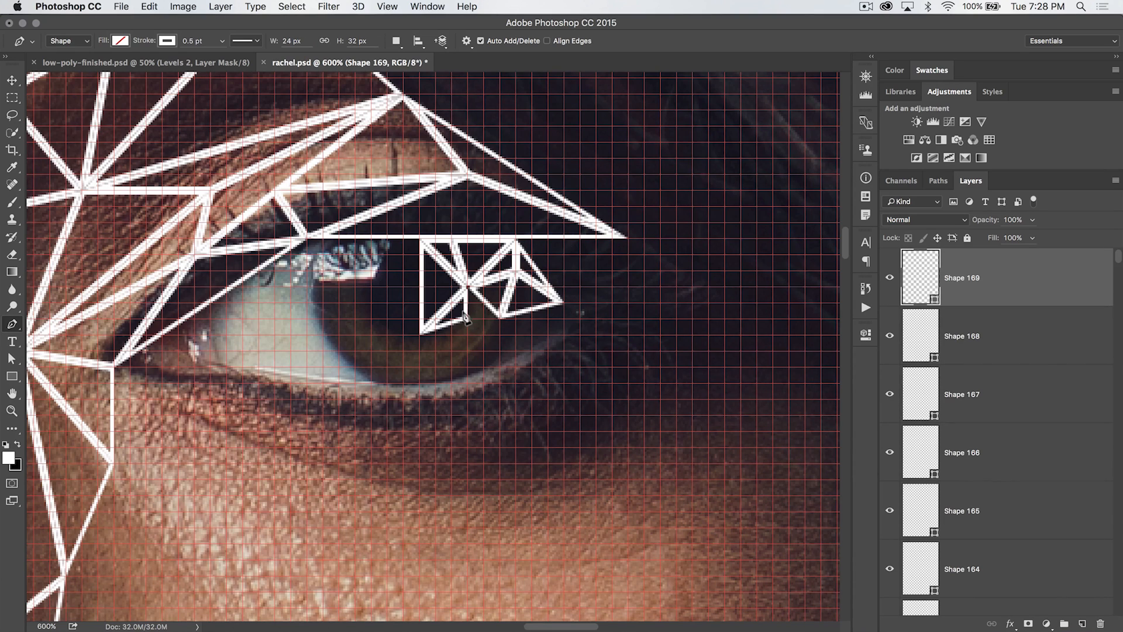
{"action": "left_click", "coordinate": [500, 318]}
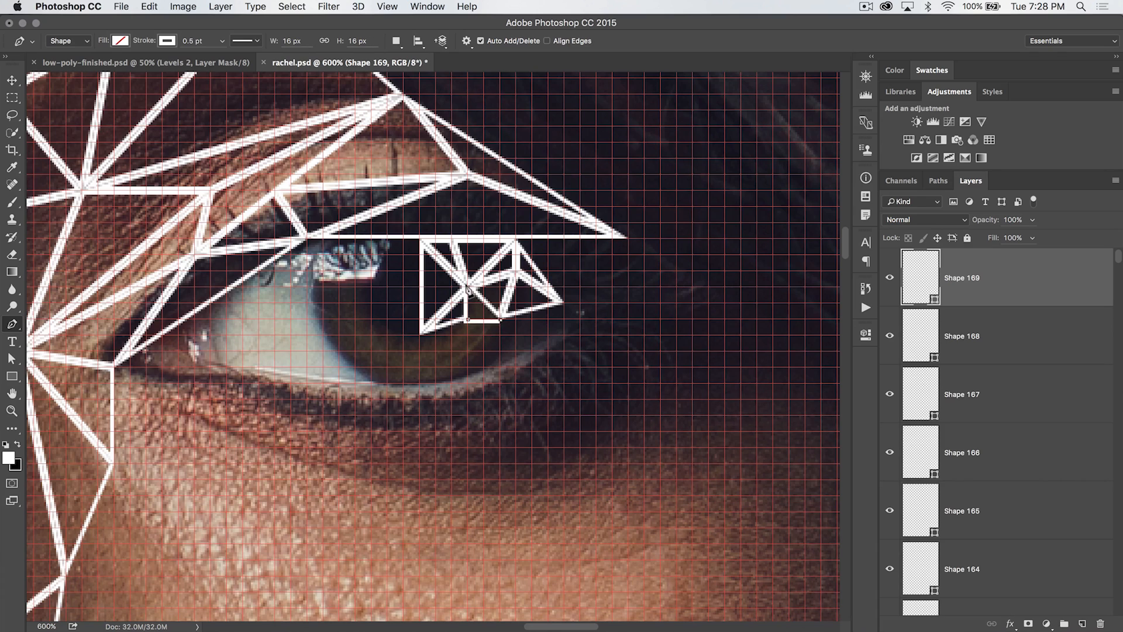
{"action": "left_click", "coordinate": [467, 286]}
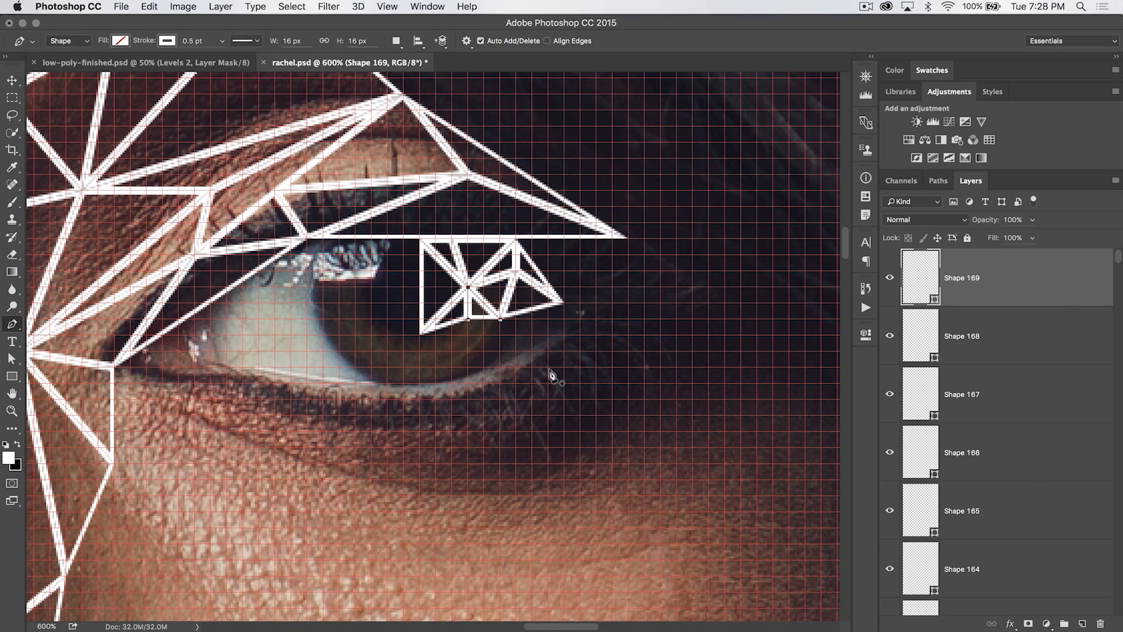
{"action": "left_click", "coordinate": [466, 319]}
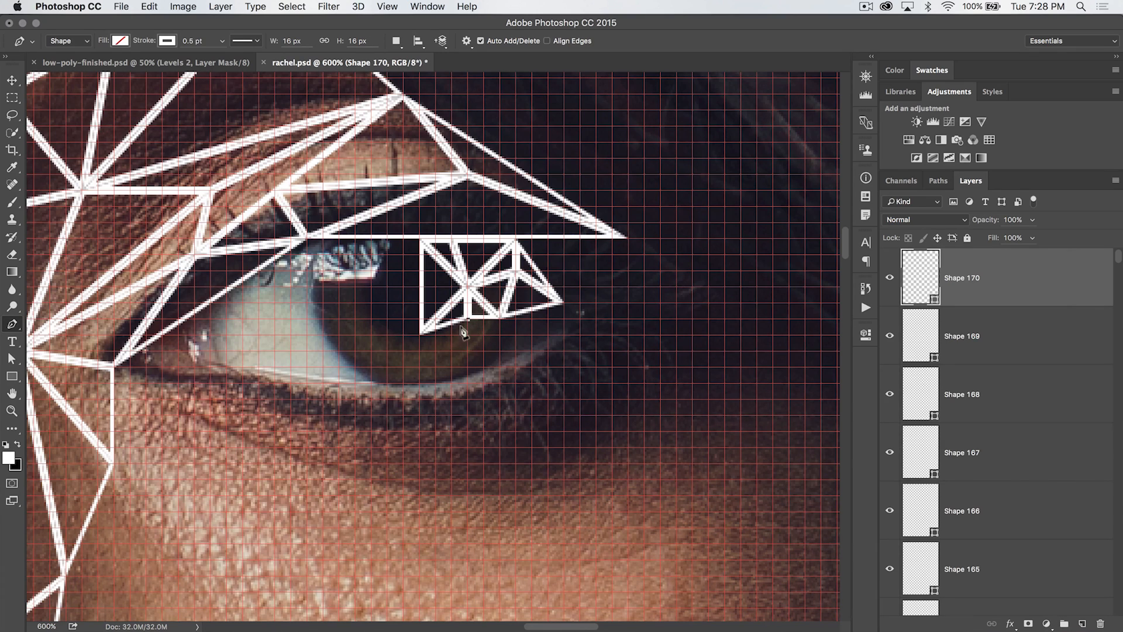
Draw a long triangle from the two lower iris points down to the lower lash line
{"action": "left_click", "coordinate": [449, 382]}
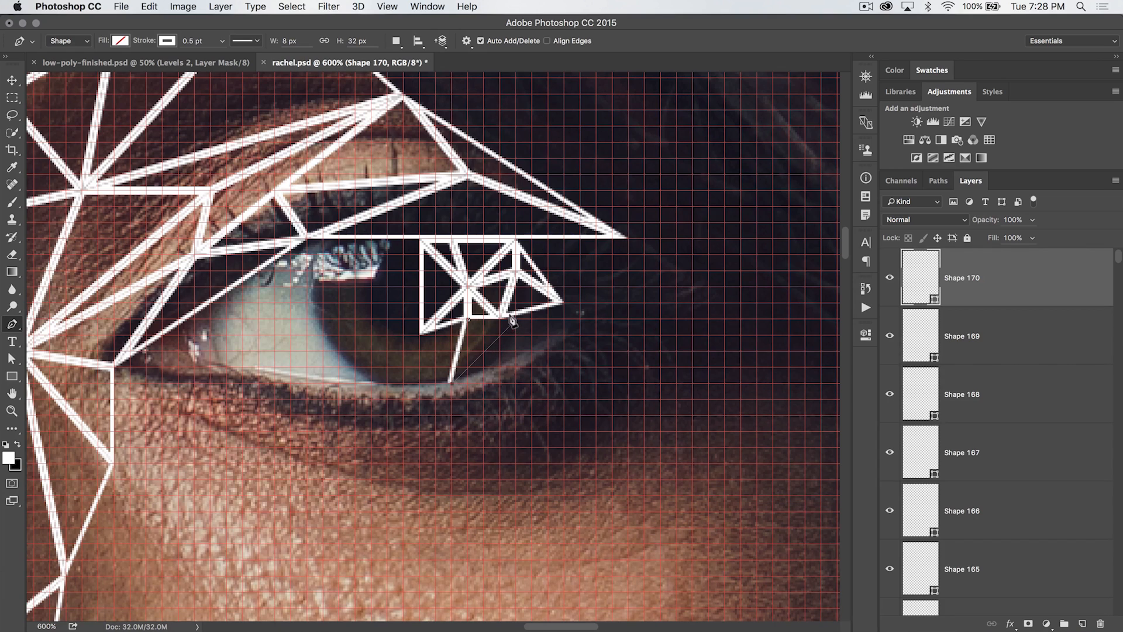
{"action": "left_click", "coordinate": [501, 319]}
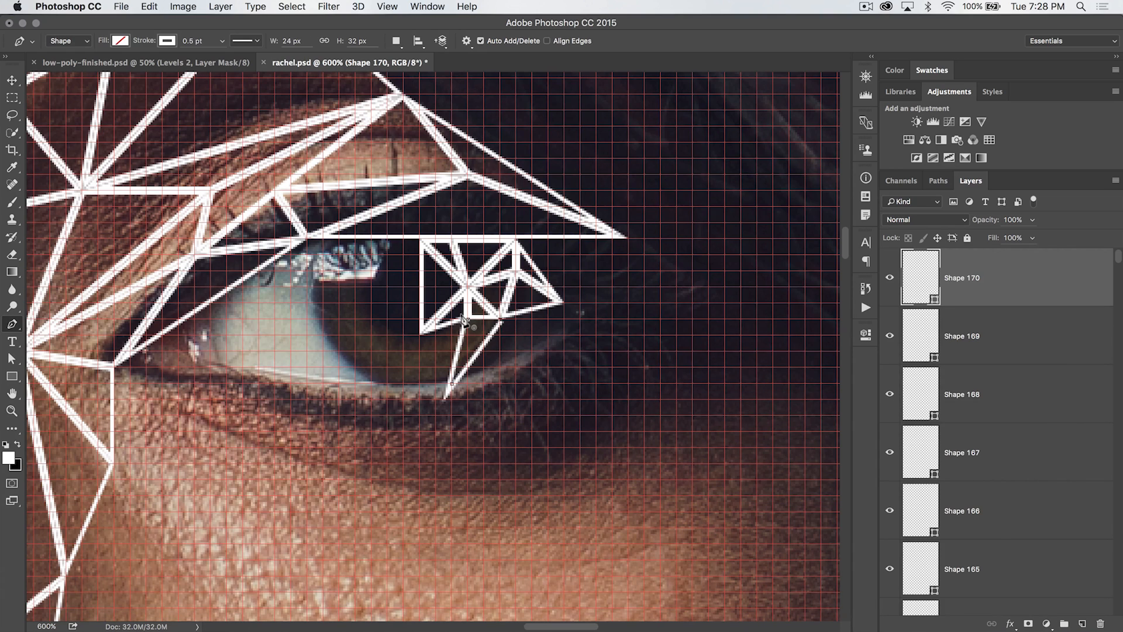
{"action": "left_click", "coordinate": [465, 320]}
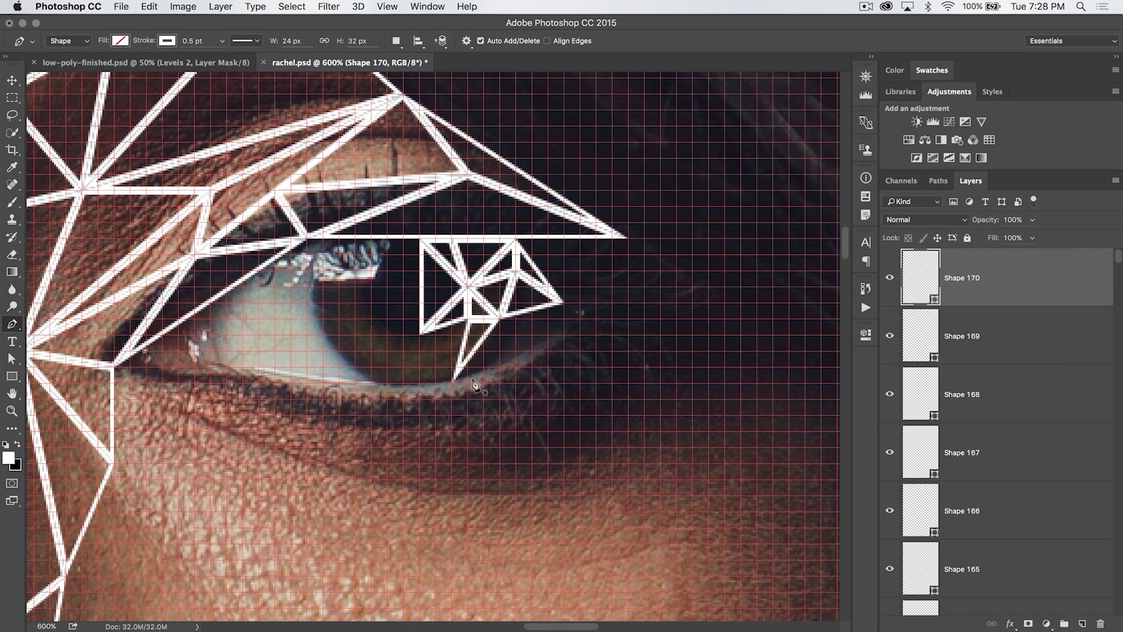
{"action": "left_click", "coordinate": [451, 382]}
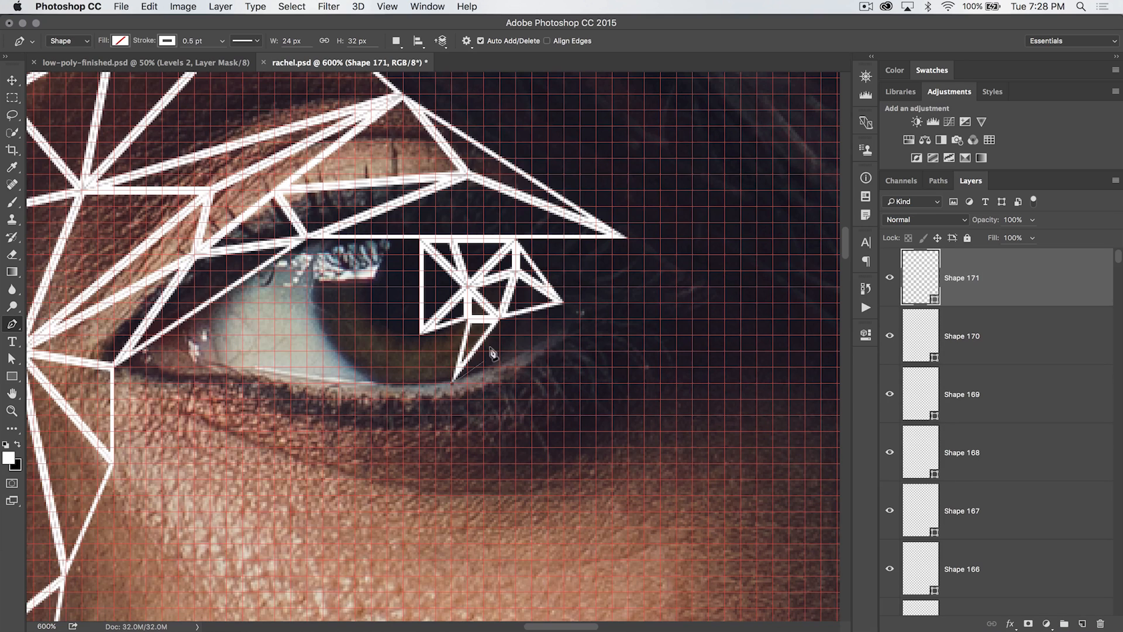
Draw a triangle linking the lower iris point, a point just below it and the outer iris point
{"action": "left_click", "coordinate": [499, 320]}
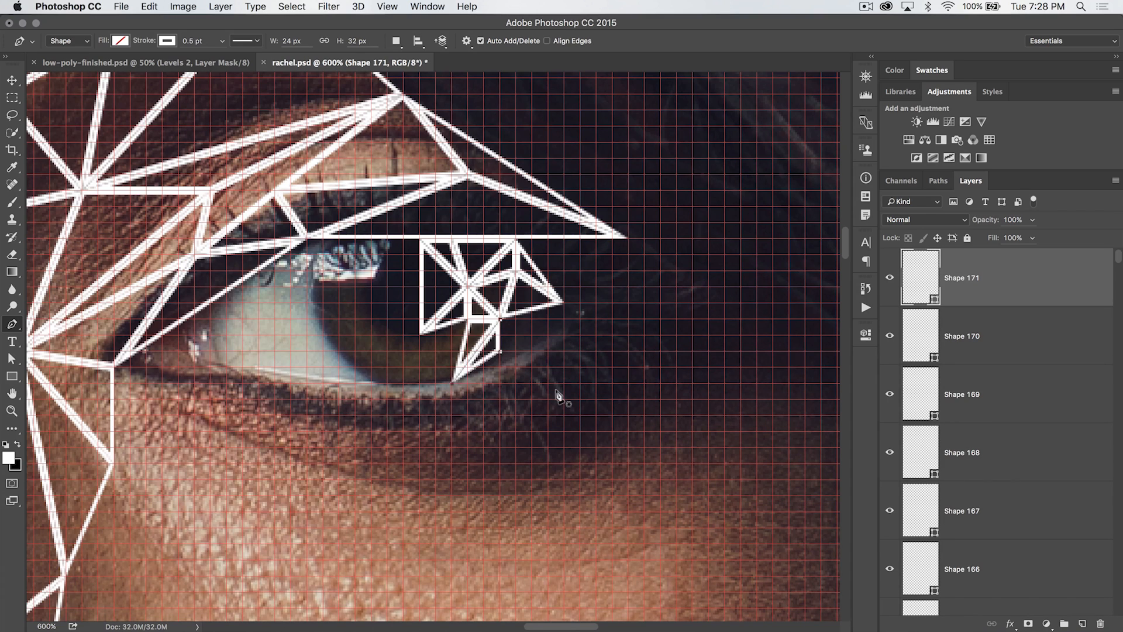
{"action": "key", "text": "Escape"}
{"action": "left_click", "coordinate": [499, 318]}
{"action": "left_click", "coordinate": [496, 357]}
{"action": "left_click", "coordinate": [564, 304]}
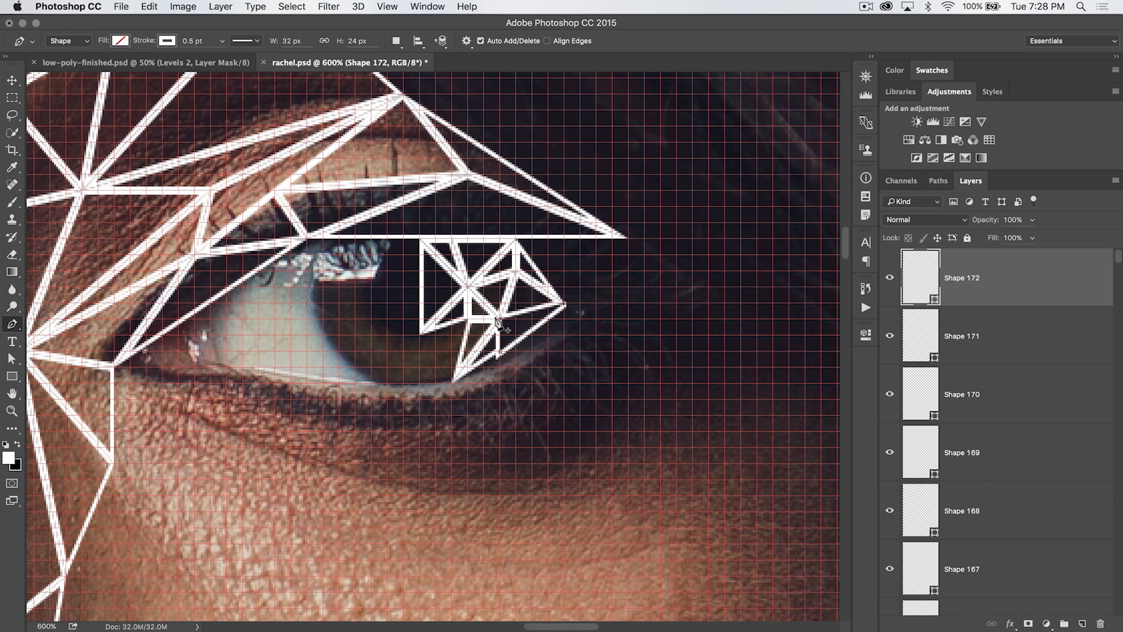
{"action": "left_click", "coordinate": [497, 317]}
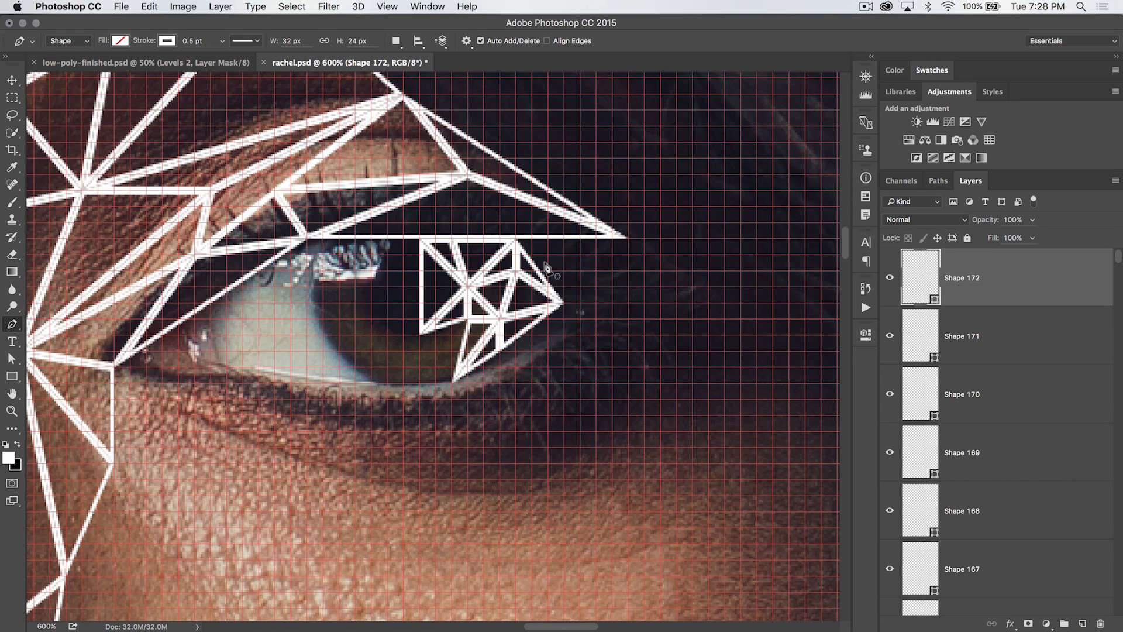
Draw a triangle between the upper lash line, the eye's outer corner tip and the outer iris point
{"action": "left_click", "coordinate": [515, 238]}
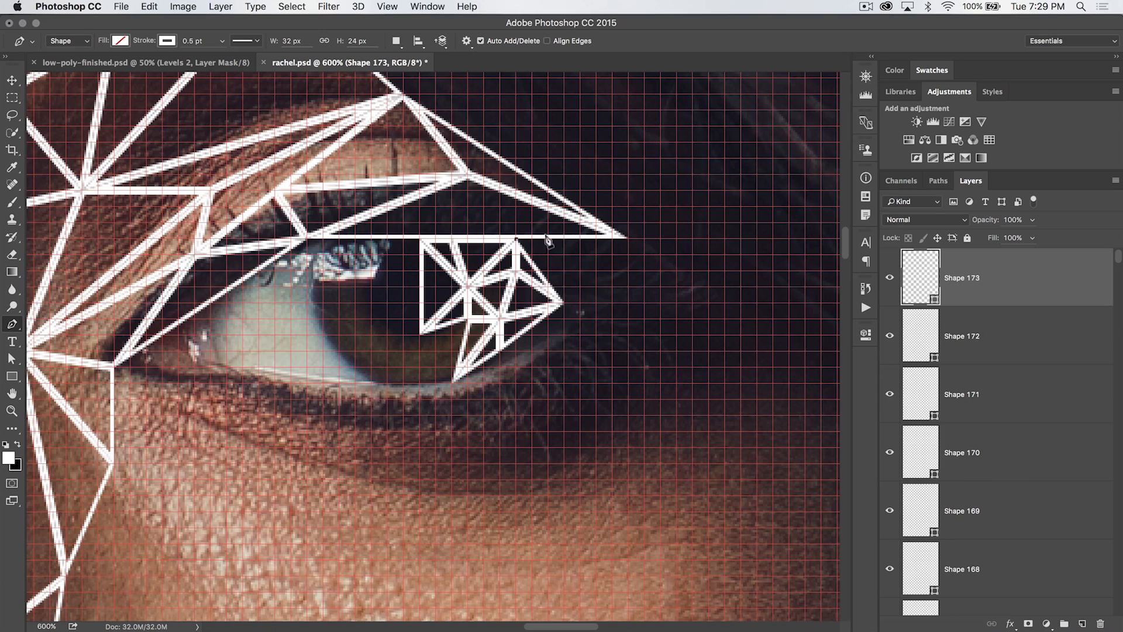
{"action": "left_click", "coordinate": [629, 240]}
{"action": "left_click", "coordinate": [563, 304]}
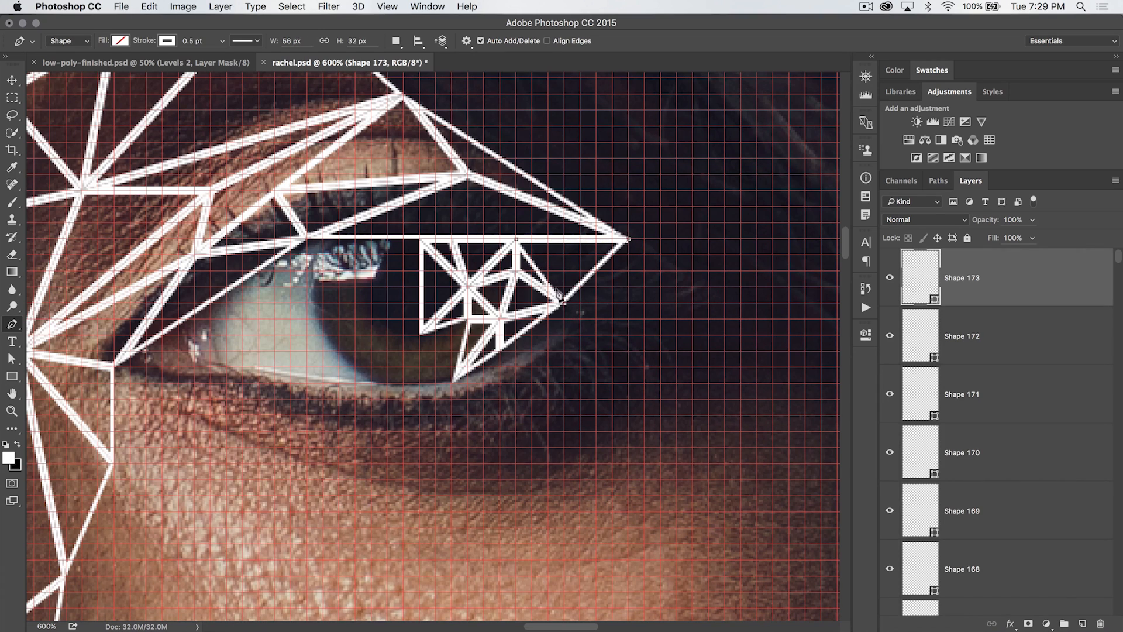
{"action": "left_click", "coordinate": [515, 239]}
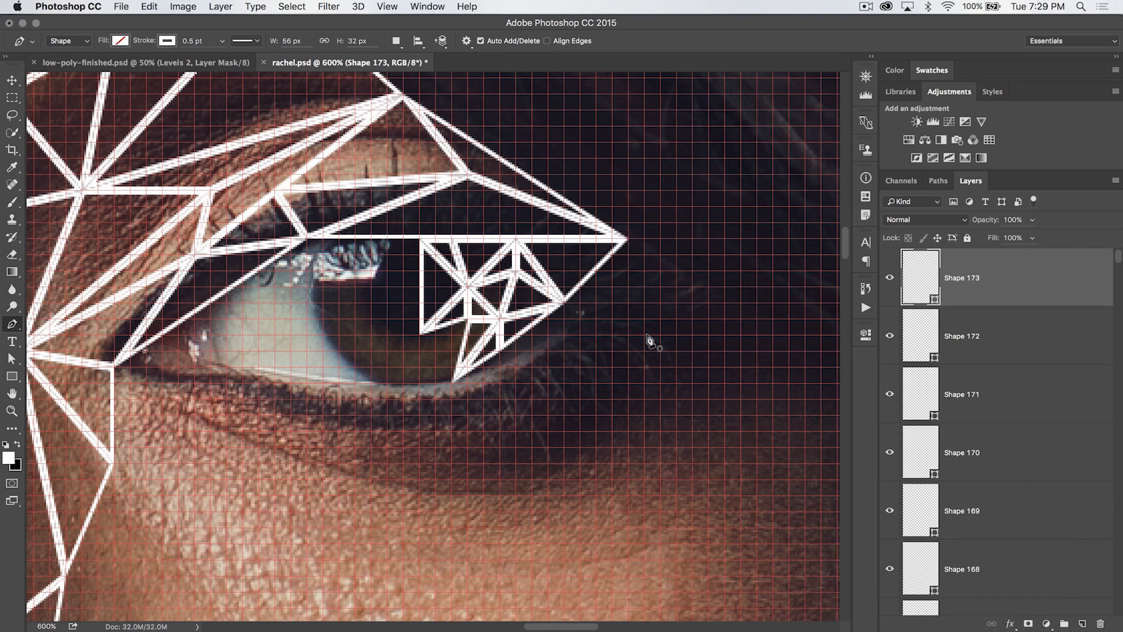
Draw a triangle connecting the lower iris point, the outer iris point and the point above it
{"action": "scroll", "coordinate": [563, 319], "scroll_direction": "down", "scroll_amount": 2}
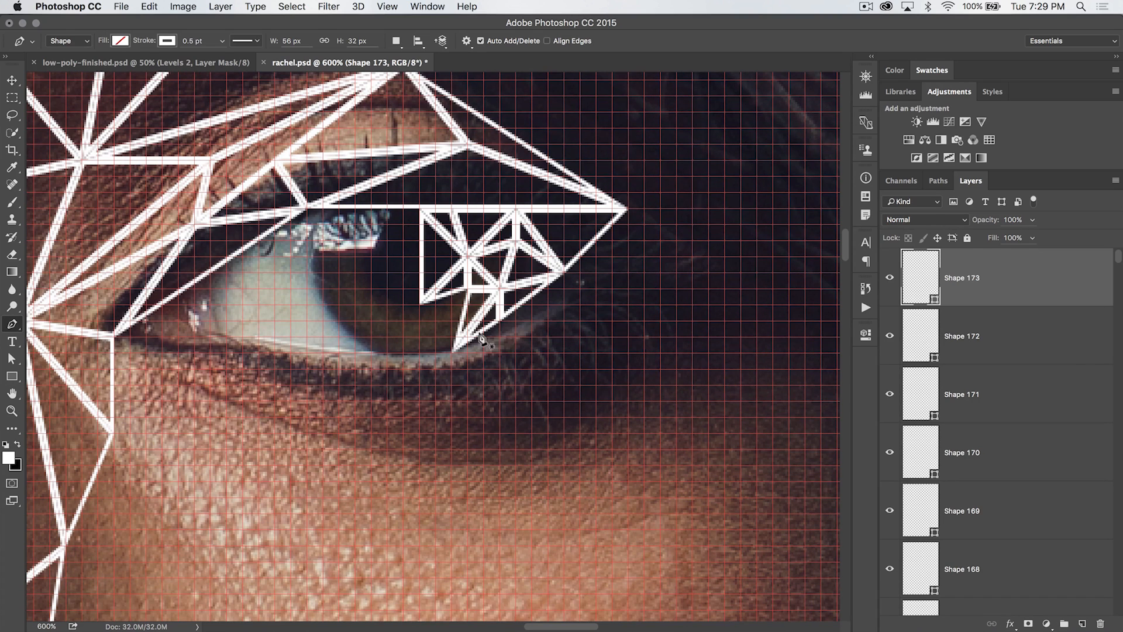
{"action": "left_click", "coordinate": [499, 320]}
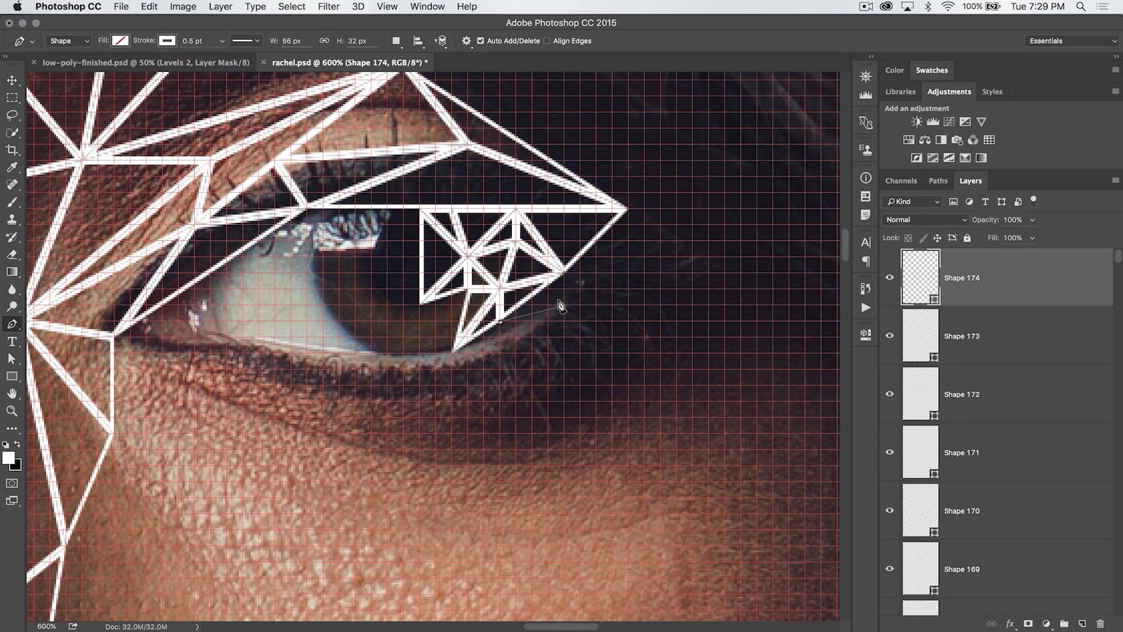
{"action": "left_click", "coordinate": [565, 306]}
{"action": "left_click", "coordinate": [563, 273]}
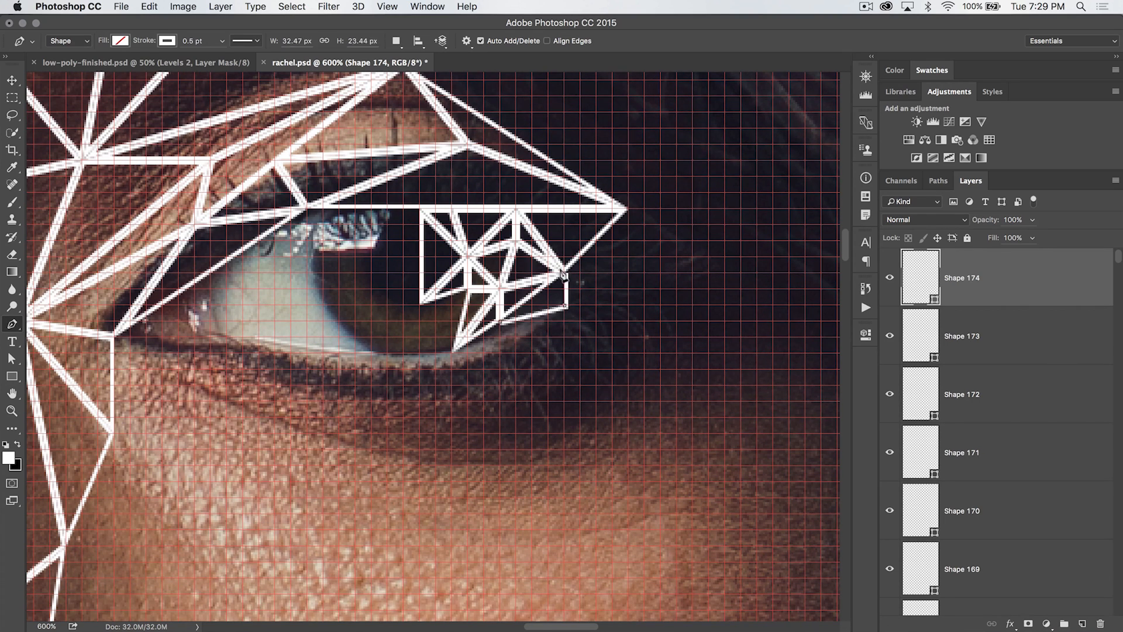
{"action": "left_click", "coordinate": [497, 322]}
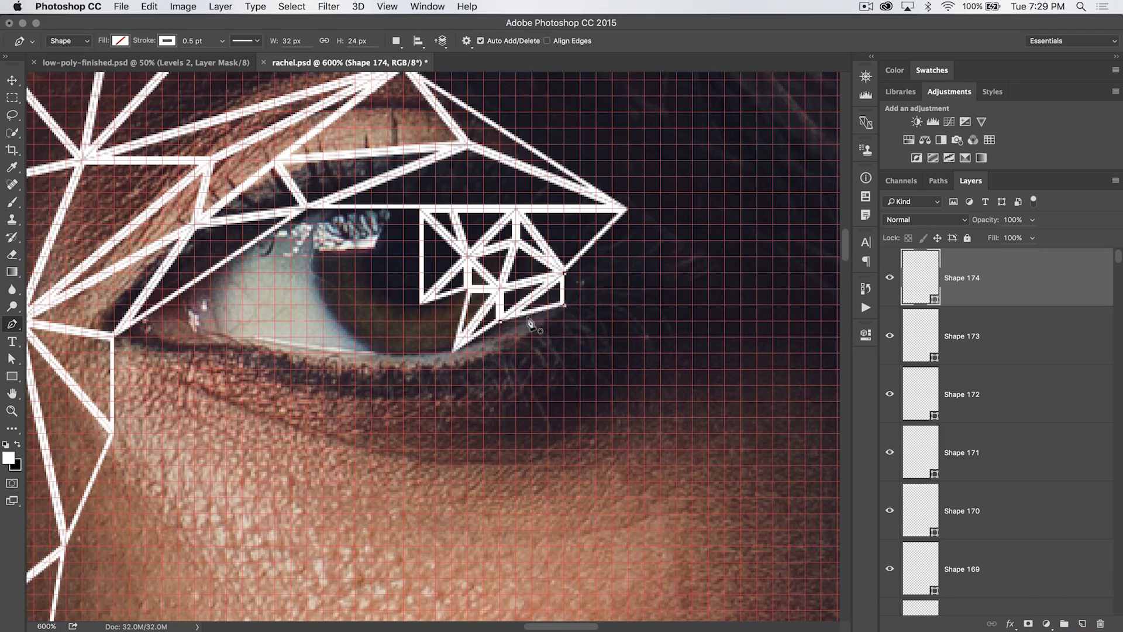
Draw two triangles from the iris's outer edge to the outer corner tip and a point just beyond the iris
{"action": "left_click", "coordinate": [562, 271]}
{"action": "left_click", "coordinate": [626, 210]}
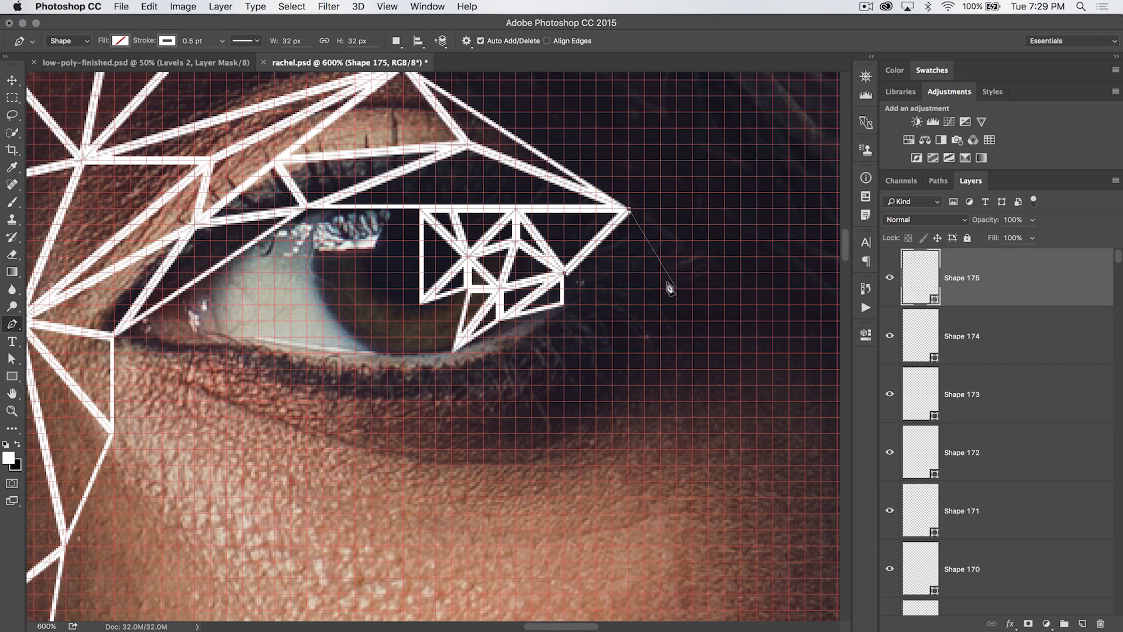
{"action": "left_click", "coordinate": [644, 288]}
{"action": "left_click", "coordinate": [562, 272]}
{"action": "left_click", "coordinate": [561, 273]}
{"action": "left_click", "coordinate": [561, 305]}
{"action": "left_click", "coordinate": [644, 289]}
{"action": "left_click", "coordinate": [561, 273]}
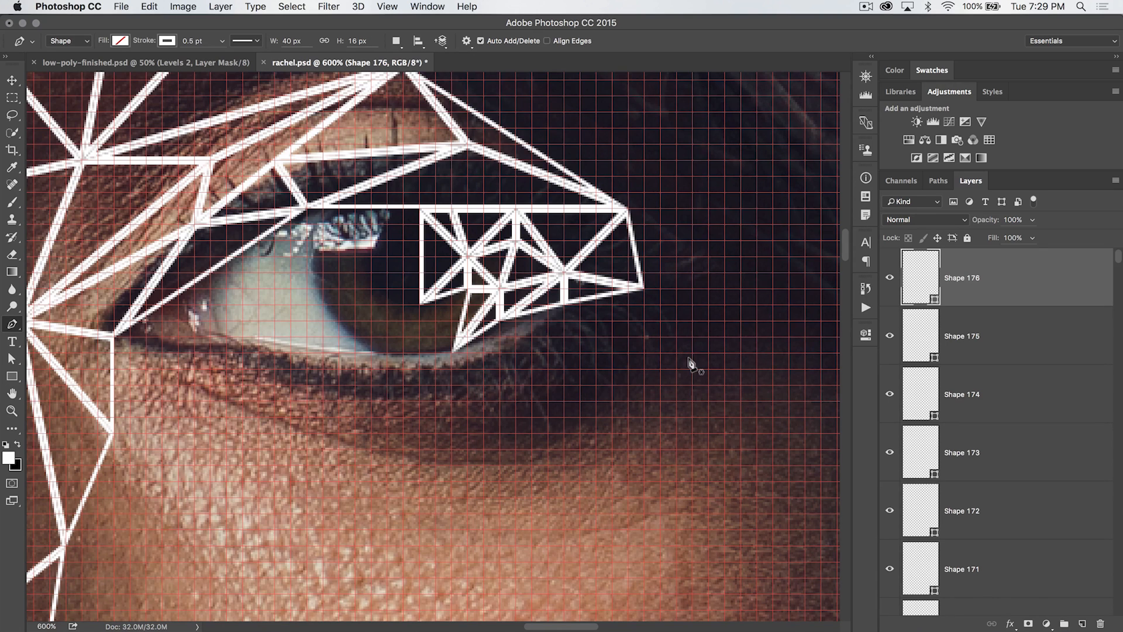
Draw a triangle extending the eye's outer corner to a point well beyond it
{"action": "scroll", "coordinate": [644, 310], "scroll_direction": "right", "scroll_amount": 5}
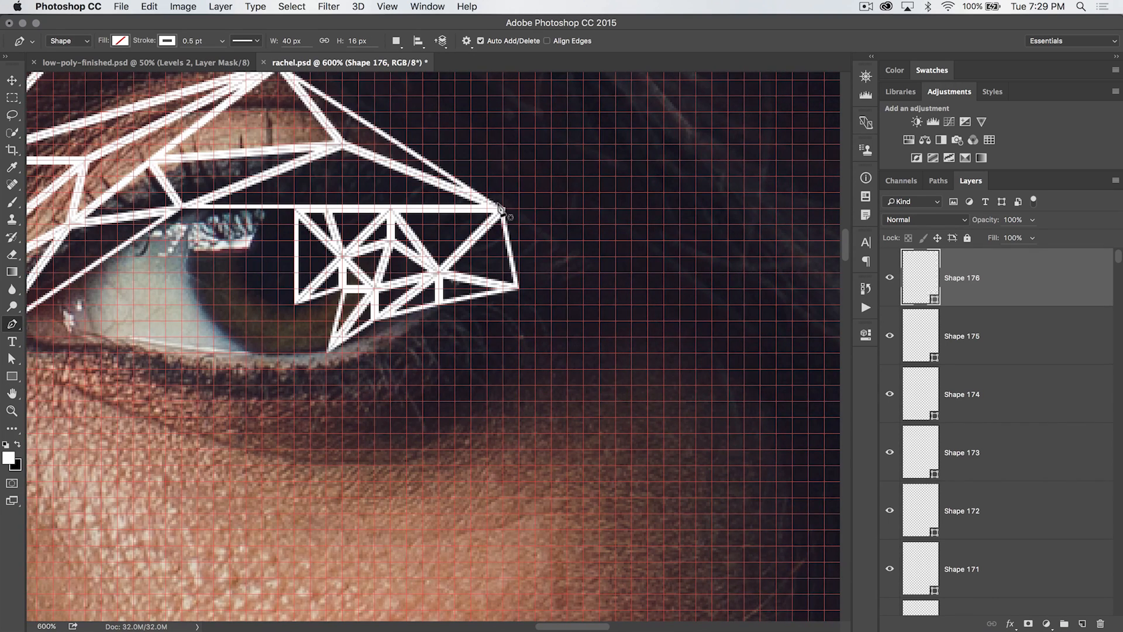
{"action": "left_click", "coordinate": [501, 209]}
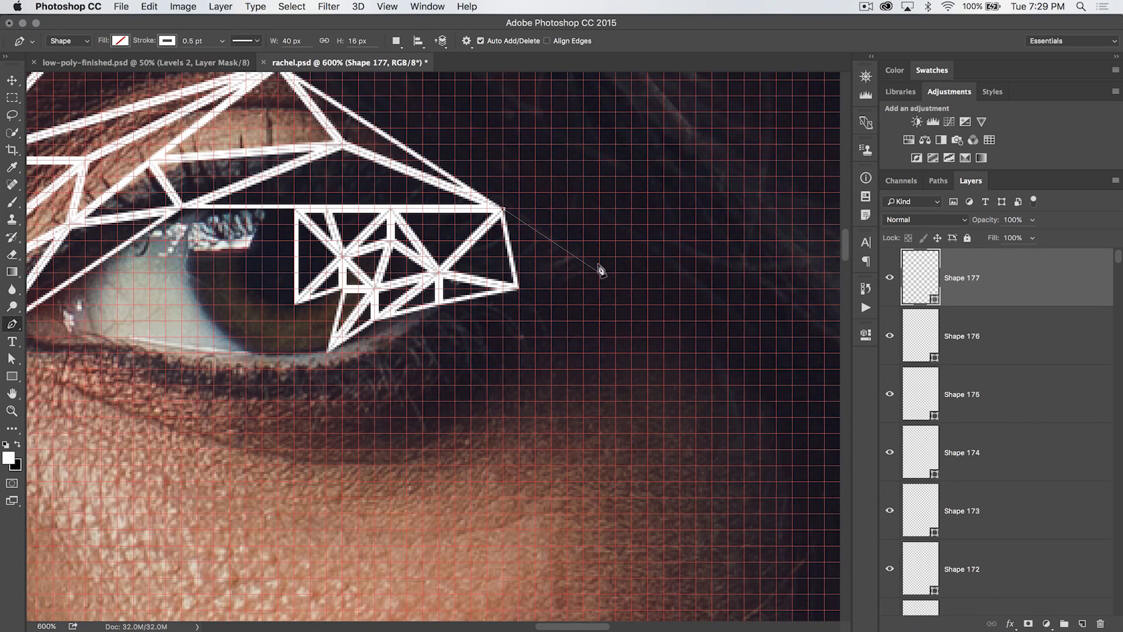
{"action": "left_click", "coordinate": [630, 272]}
{"action": "left_click", "coordinate": [519, 288]}
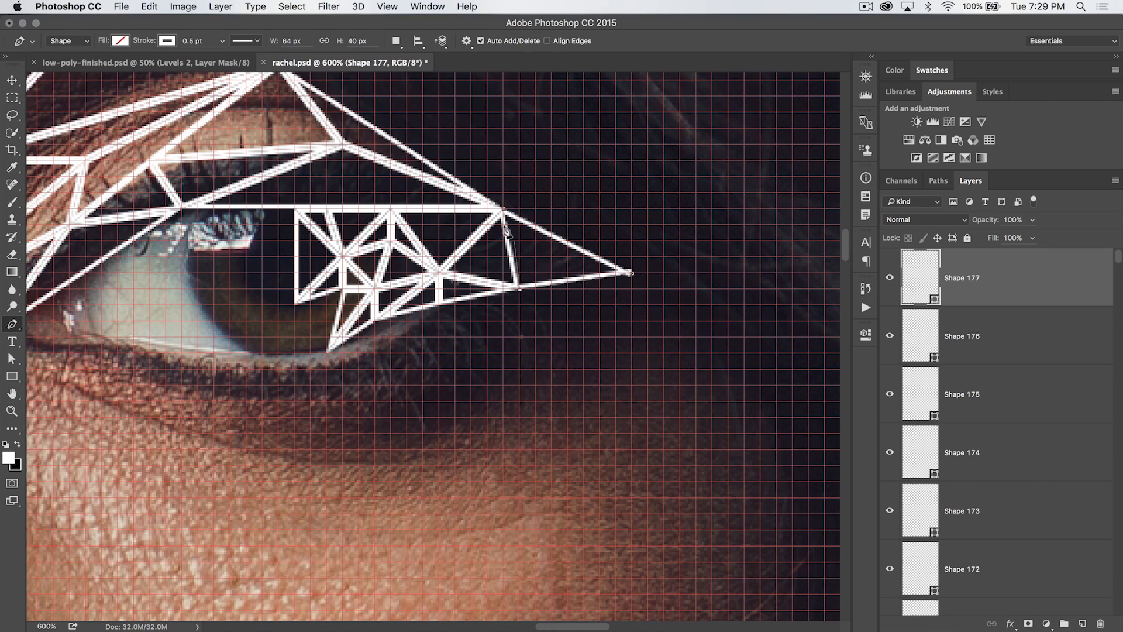
{"action": "left_click", "coordinate": [501, 210]}
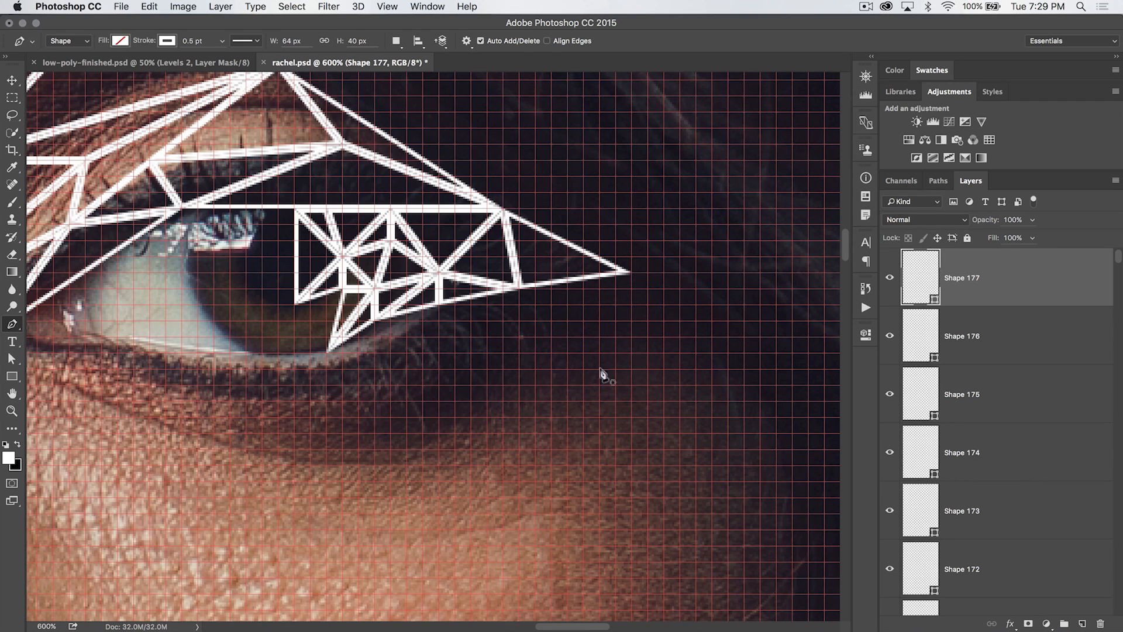
Draw two triangles along the lower lash line, the second reaching out to the far outer corner point
{"action": "scroll", "coordinate": [539, 343], "scroll_direction": "left", "scroll_amount": 3}
{"action": "left_click", "coordinate": [490, 304]}
{"action": "left_click", "coordinate": [548, 353]}
{"action": "left_click", "coordinate": [570, 288]}
{"action": "left_click", "coordinate": [490, 304]}
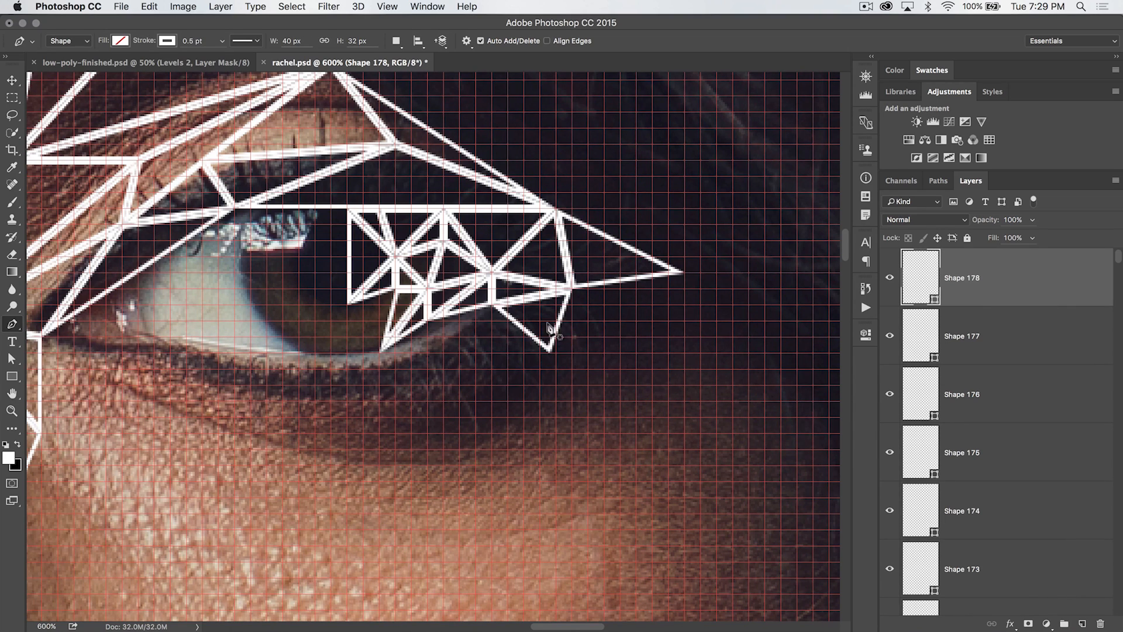
{"action": "left_click", "coordinate": [571, 290]}
{"action": "left_click", "coordinate": [550, 353]}
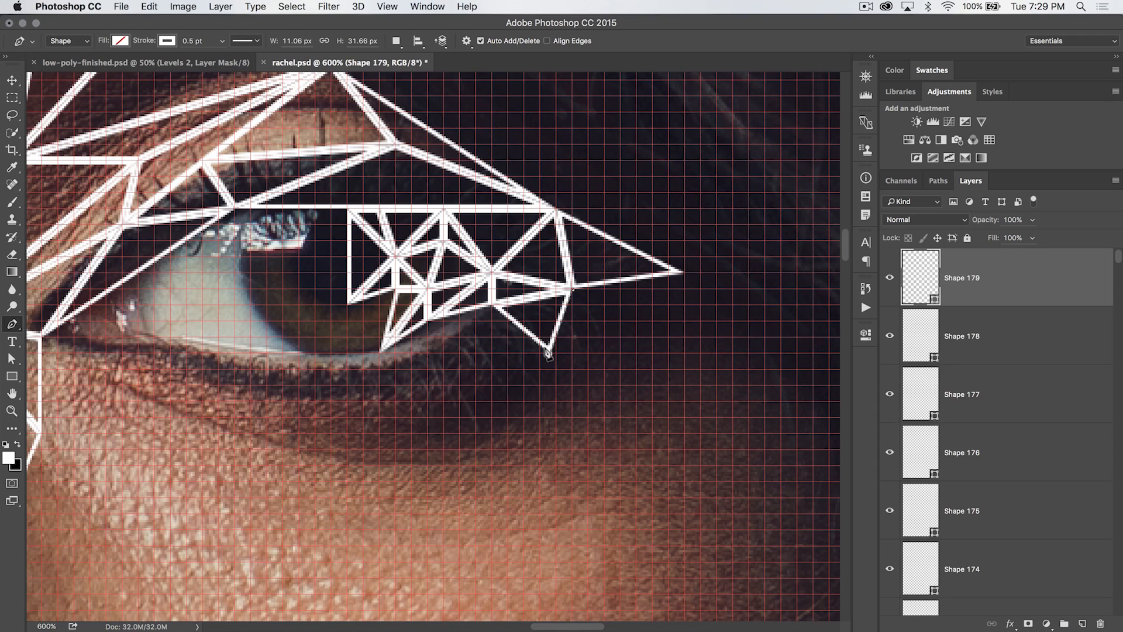
{"action": "left_click", "coordinate": [682, 274]}
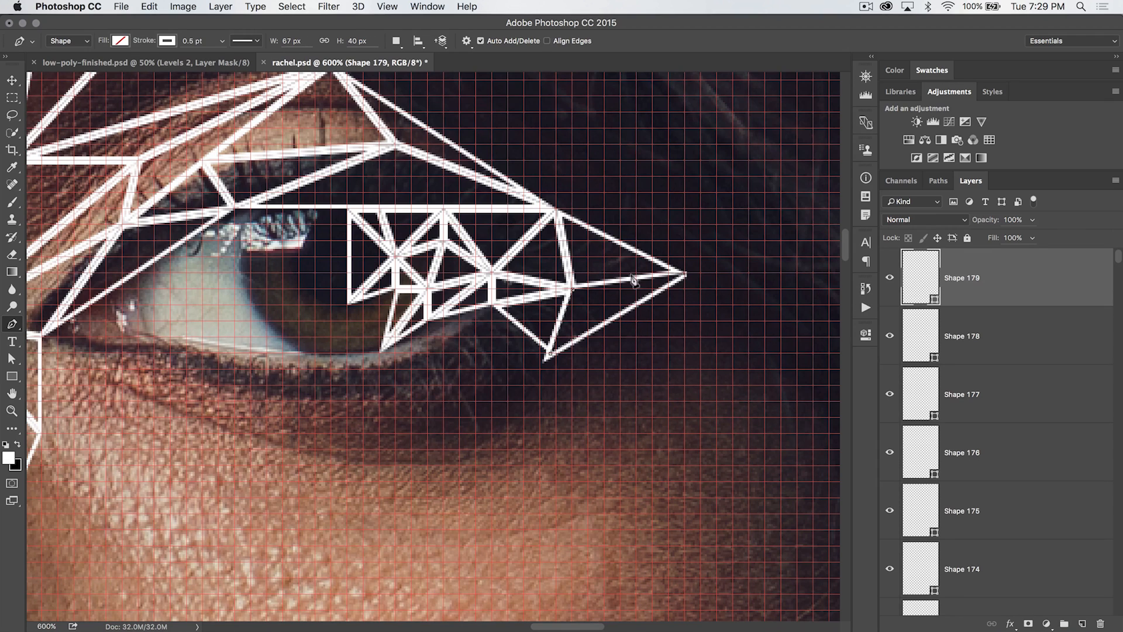
{"action": "left_click", "coordinate": [569, 289]}
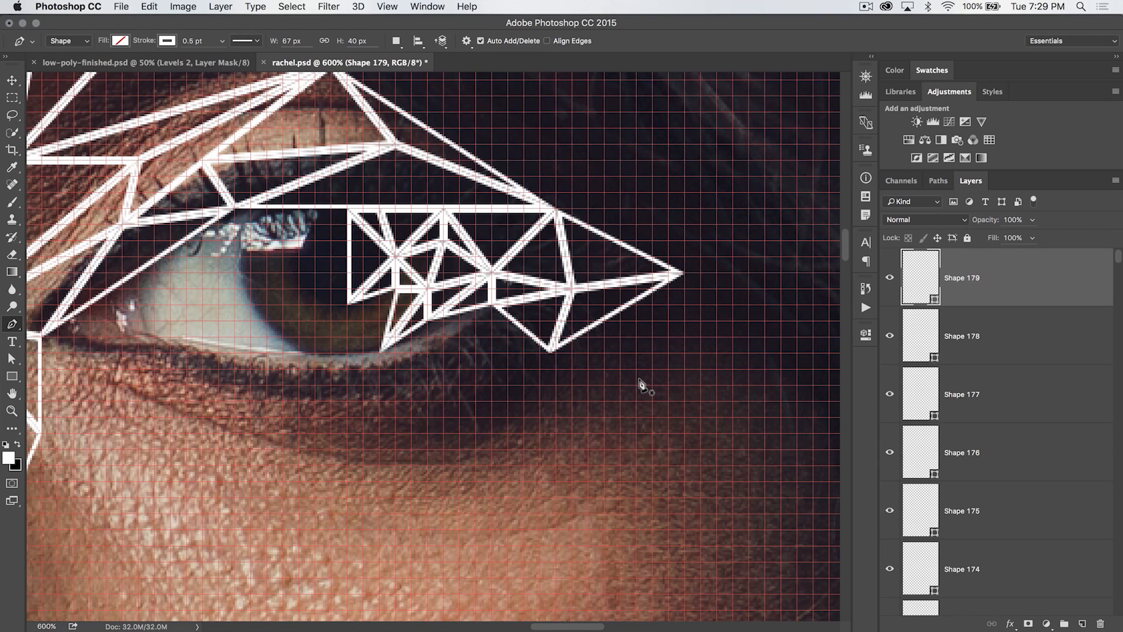
Draw two triangles on the iris's inner side from the upper lash line to a point on the iris edge
{"action": "scroll", "coordinate": [585, 339], "scroll_direction": "left", "scroll_amount": 3}
{"action": "scroll", "coordinate": [476, 300], "scroll_direction": "left", "scroll_amount": 5}
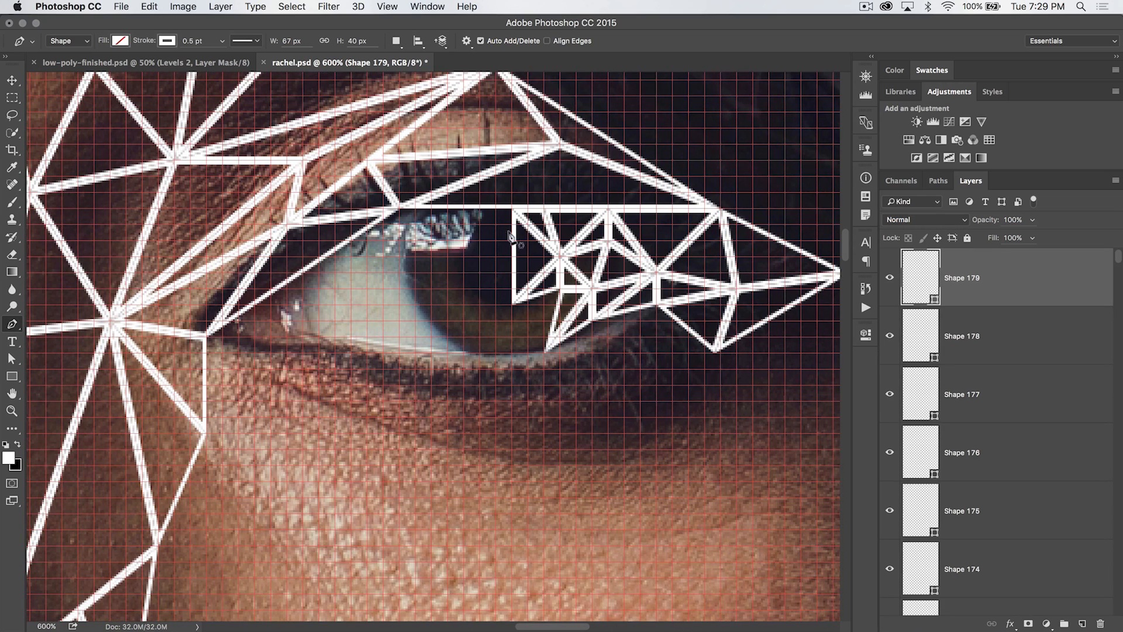
{"action": "left_click", "coordinate": [511, 207]}
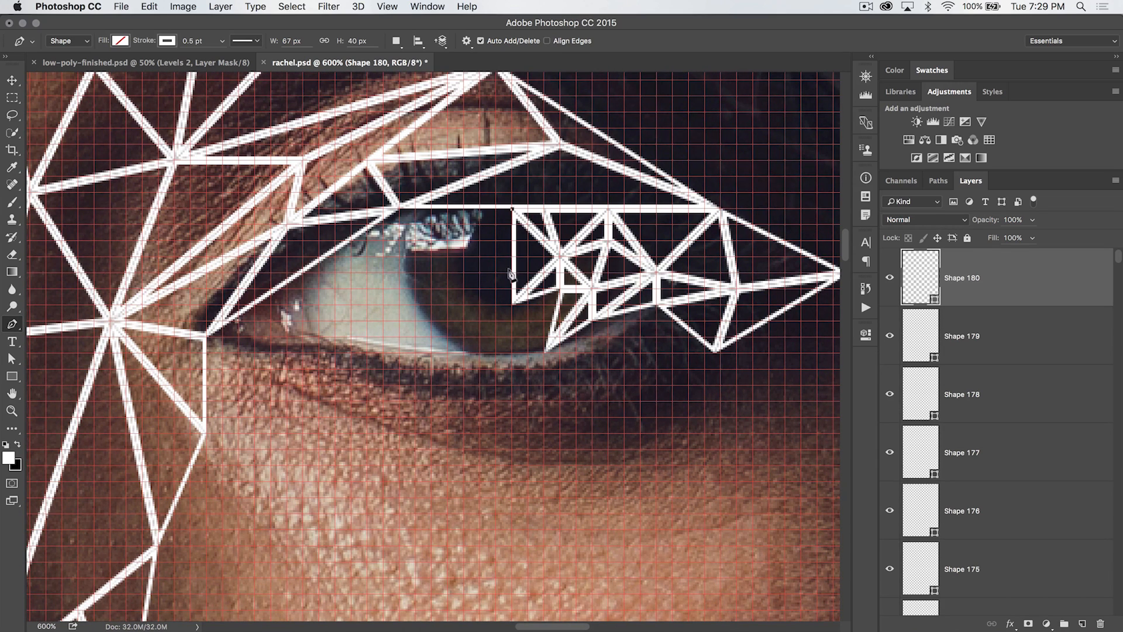
{"action": "left_click", "coordinate": [512, 305]}
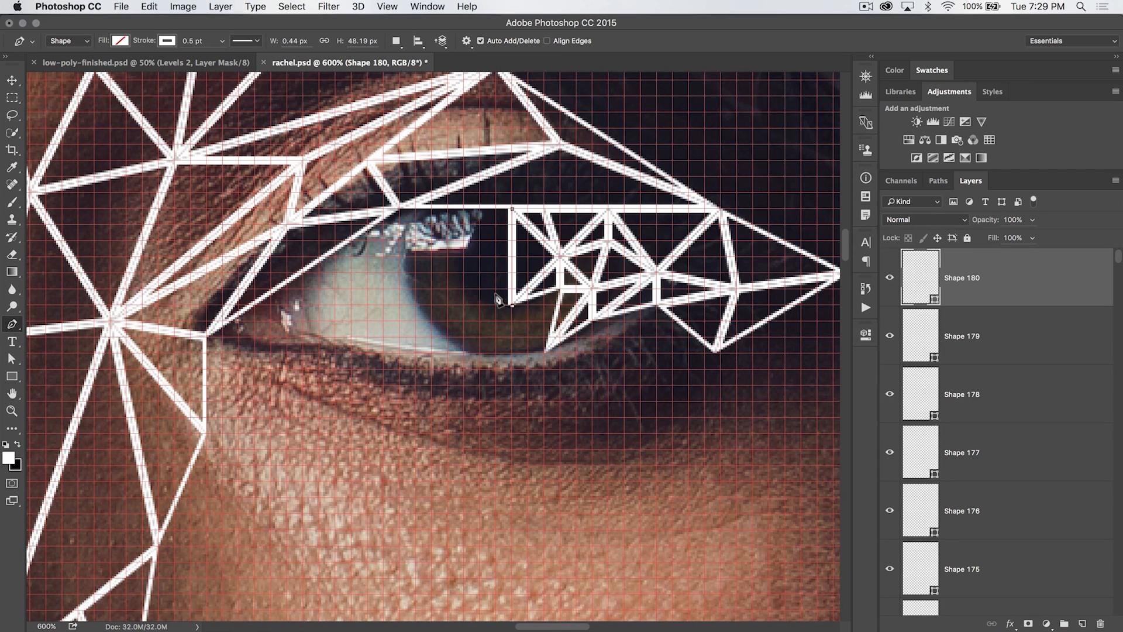
{"action": "left_click", "coordinate": [464, 258]}
{"action": "left_click", "coordinate": [510, 208]}
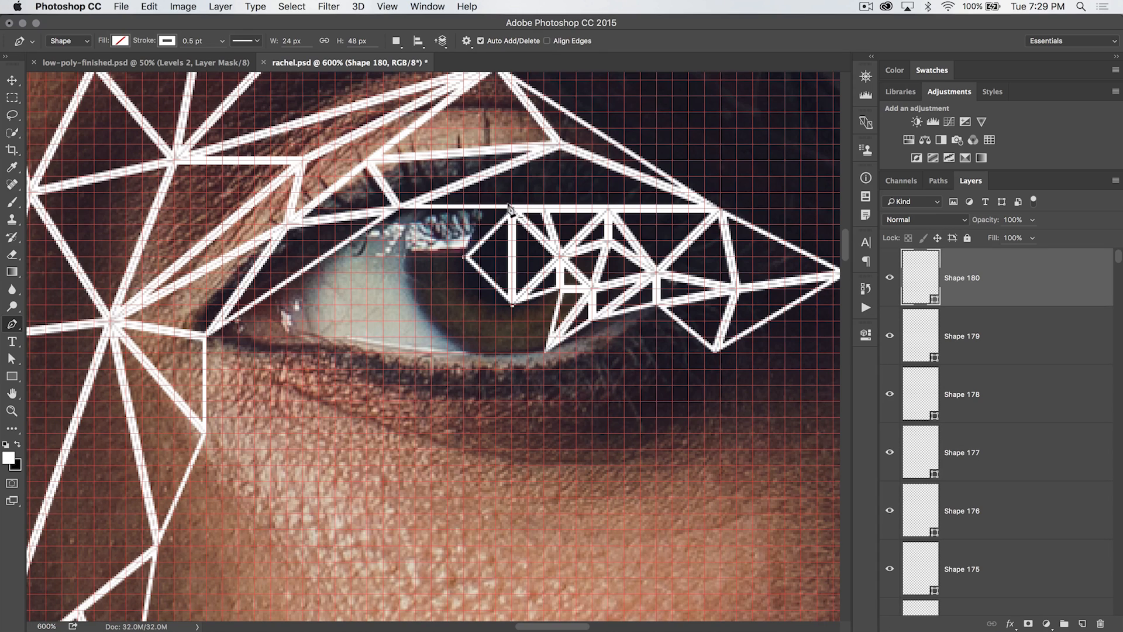
{"action": "left_click", "coordinate": [508, 208]}
{"action": "left_click", "coordinate": [464, 256]}
{"action": "left_click", "coordinate": [509, 209]}
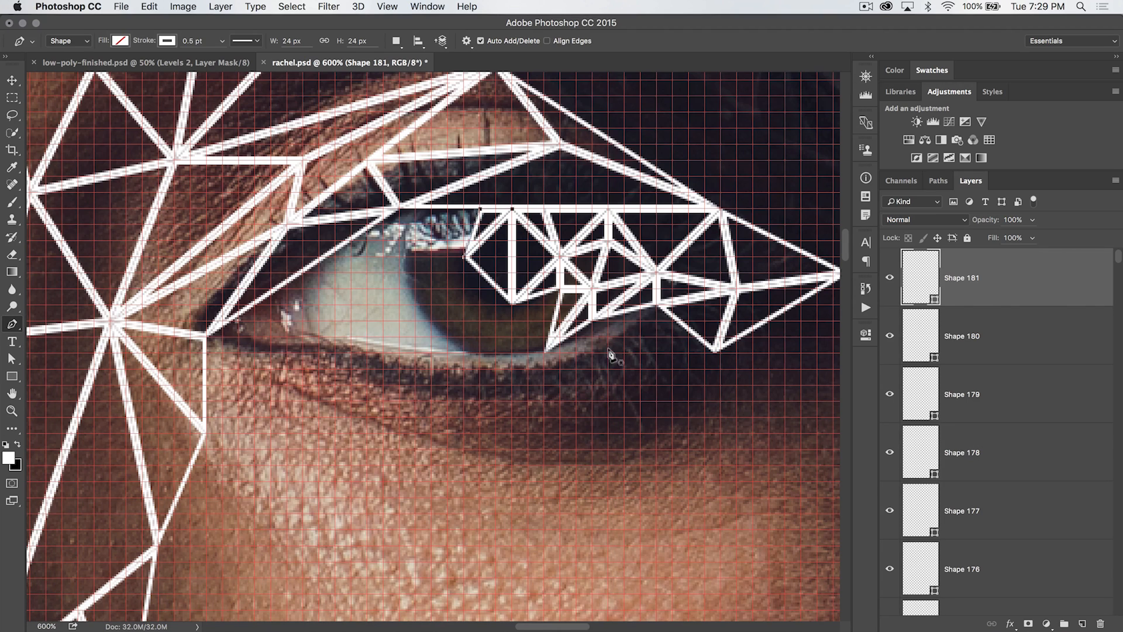
Draw two triangles on the iris's inner side, one down toward the pupil's lower edge and one up to the upper lash line
{"action": "left_click", "coordinate": [464, 257]}
{"action": "left_click", "coordinate": [464, 288]}
{"action": "left_click", "coordinate": [509, 306]}
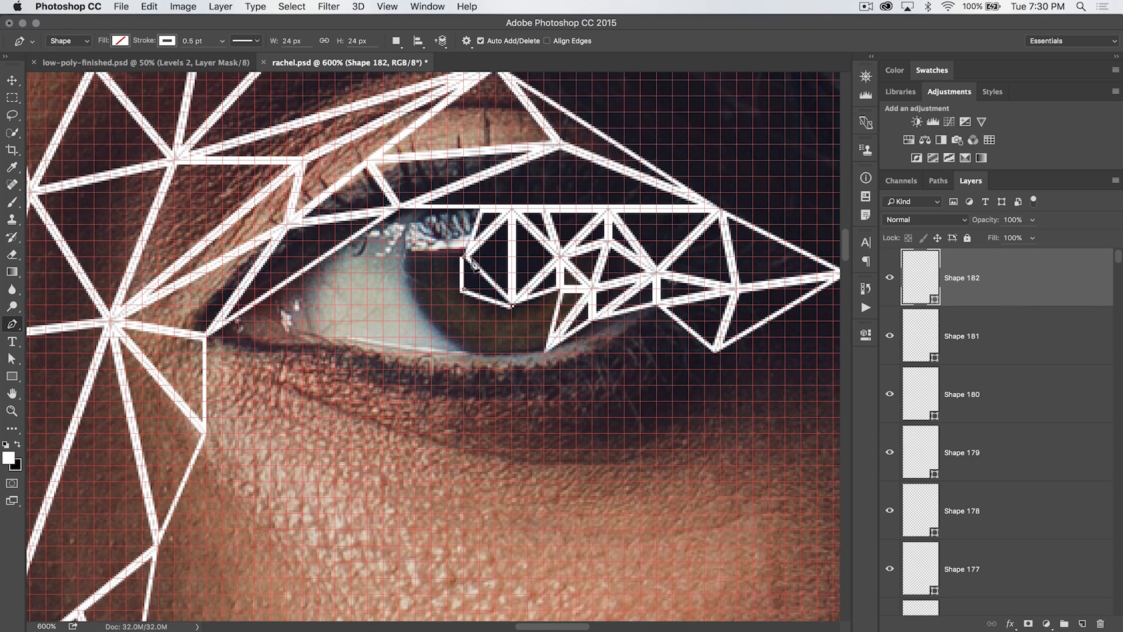
{"action": "left_click", "coordinate": [462, 256]}
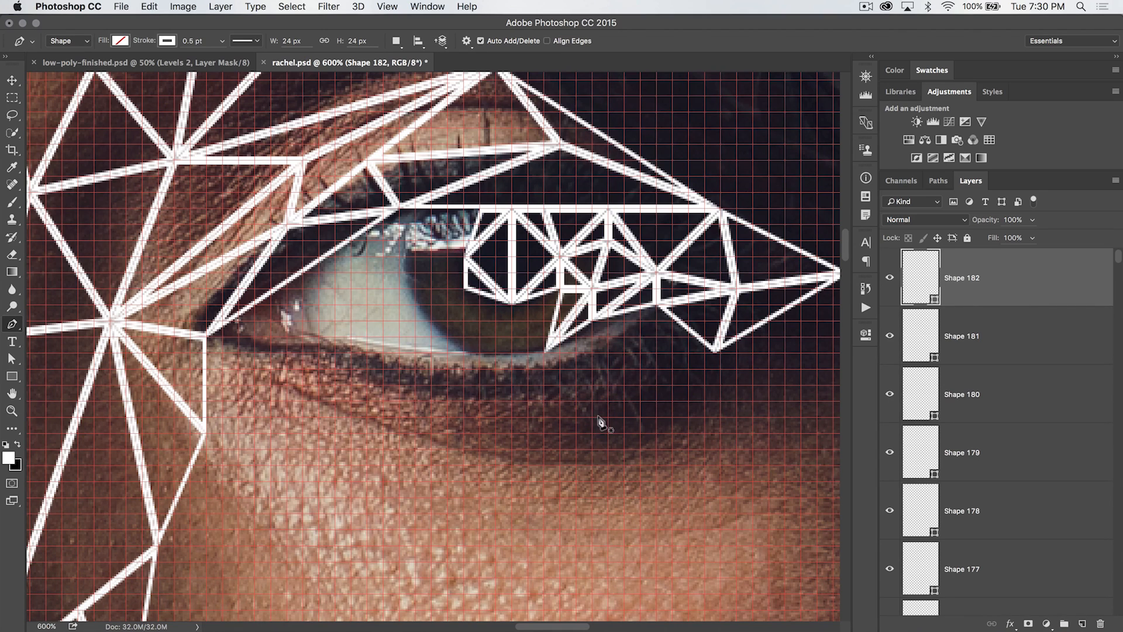
{"action": "left_click", "coordinate": [460, 256]}
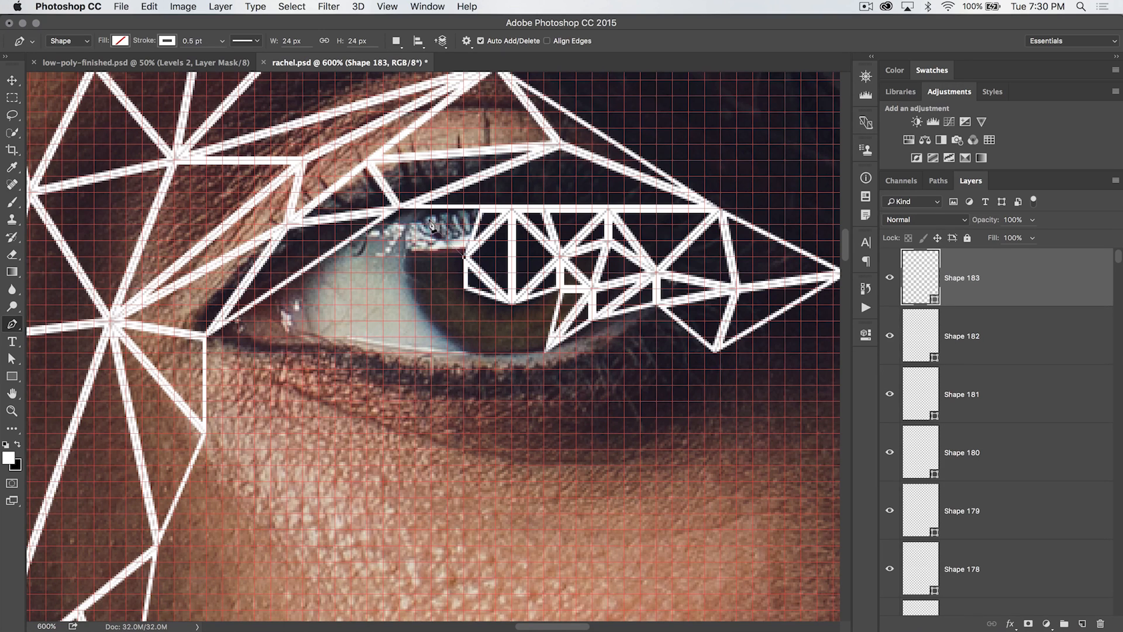
{"action": "left_click", "coordinate": [431, 208]}
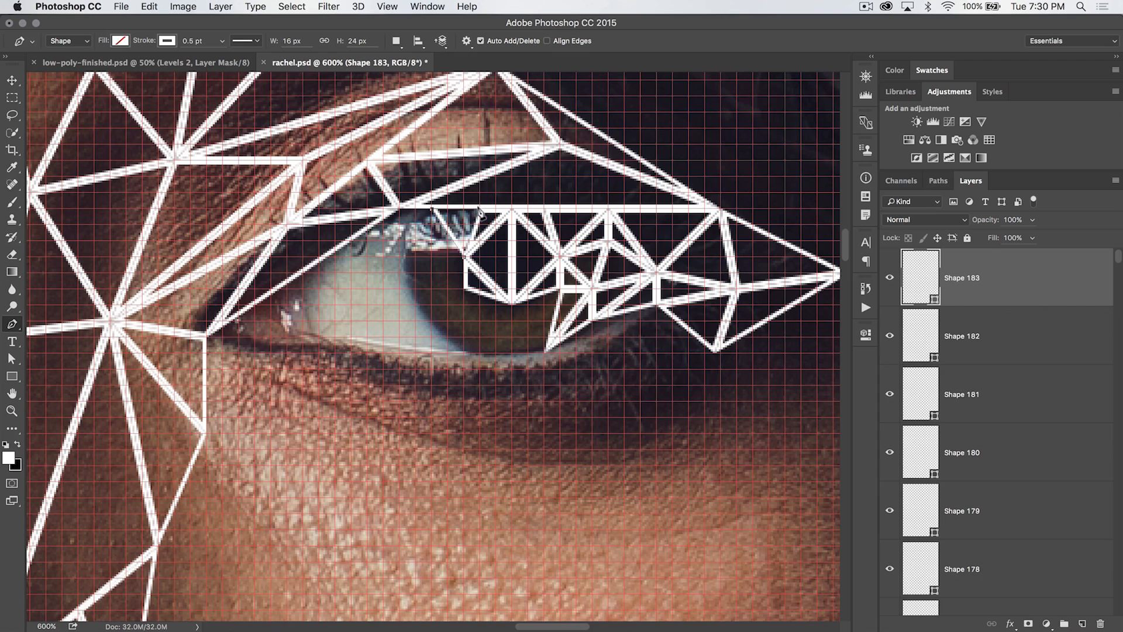
{"action": "left_click", "coordinate": [477, 209]}
{"action": "left_click", "coordinate": [461, 256]}
Draw two triangles along the upper lash line, continuing inward from the iris toward the eye's inner corner
{"action": "left_click", "coordinate": [452, 243]}
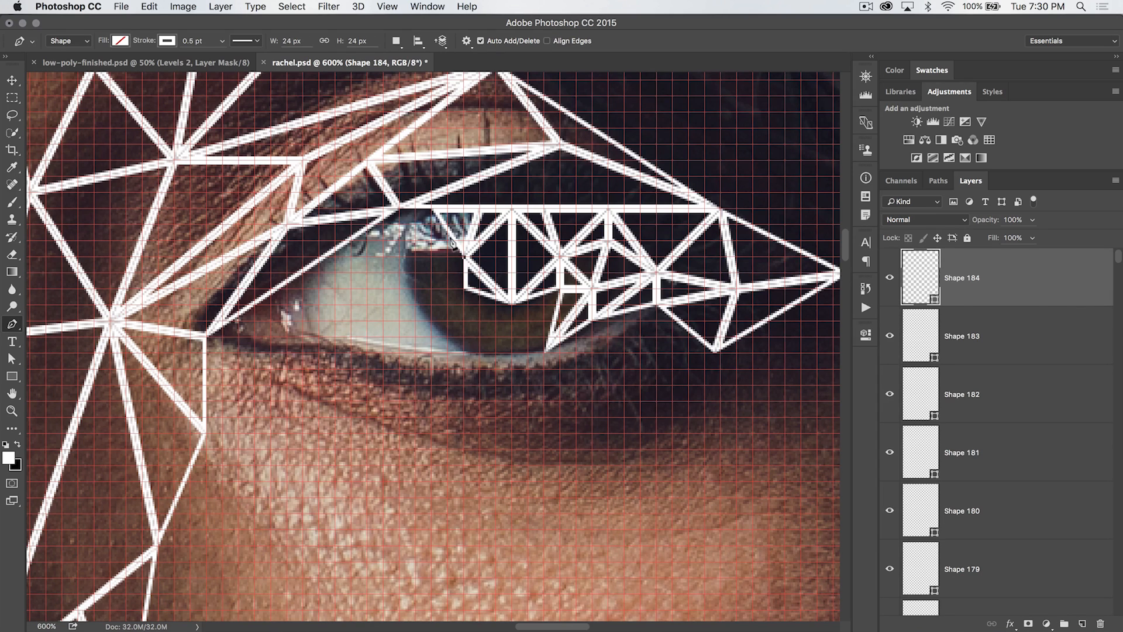
{"action": "left_click", "coordinate": [430, 207]}
{"action": "left_click", "coordinate": [398, 255]}
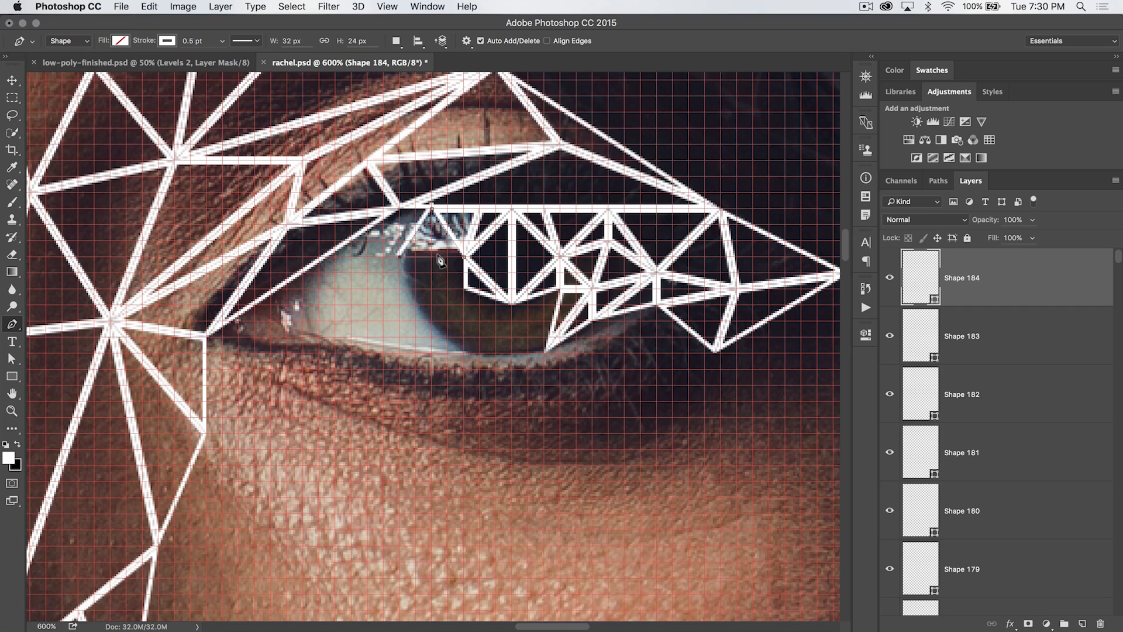
{"action": "left_click", "coordinate": [462, 256]}
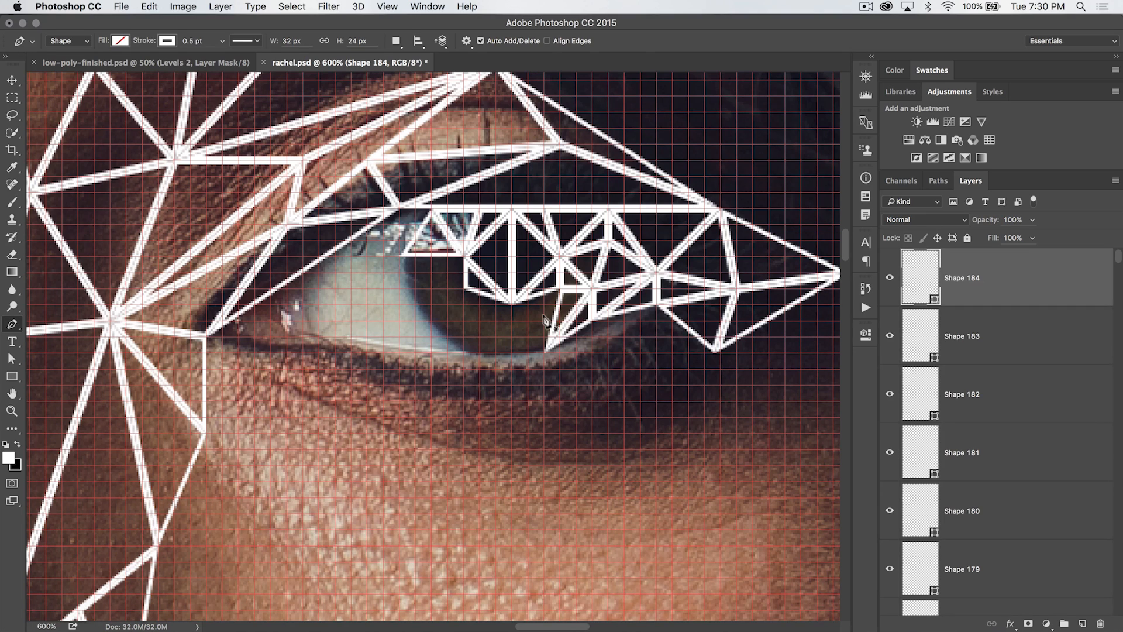
{"action": "left_click", "coordinate": [399, 255]}
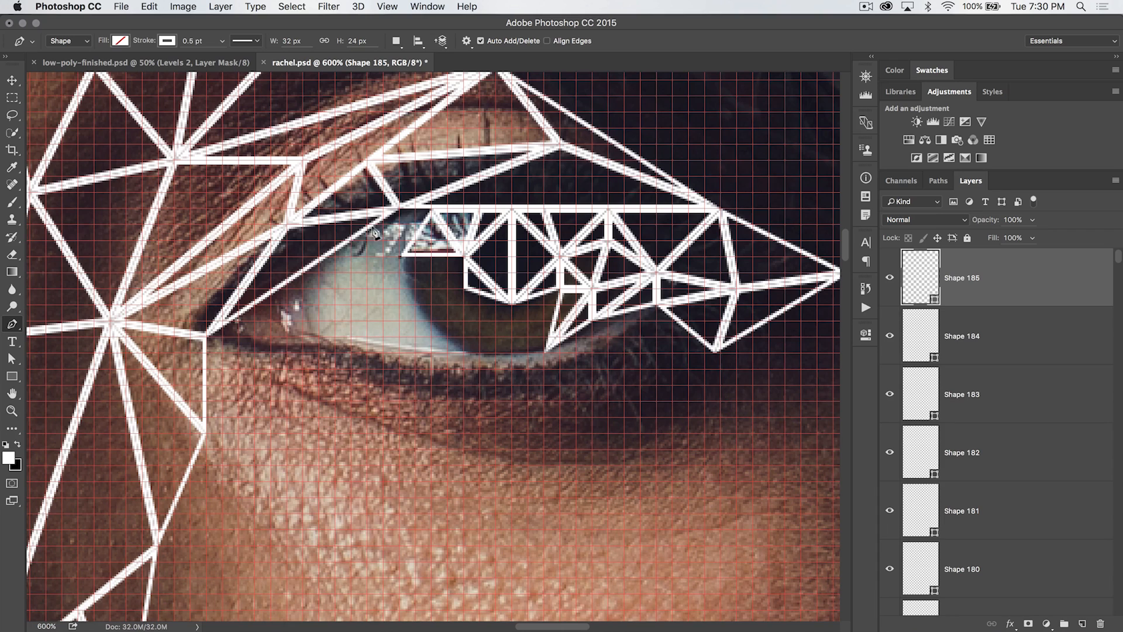
{"action": "left_click", "coordinate": [397, 209]}
{"action": "left_click", "coordinate": [431, 208]}
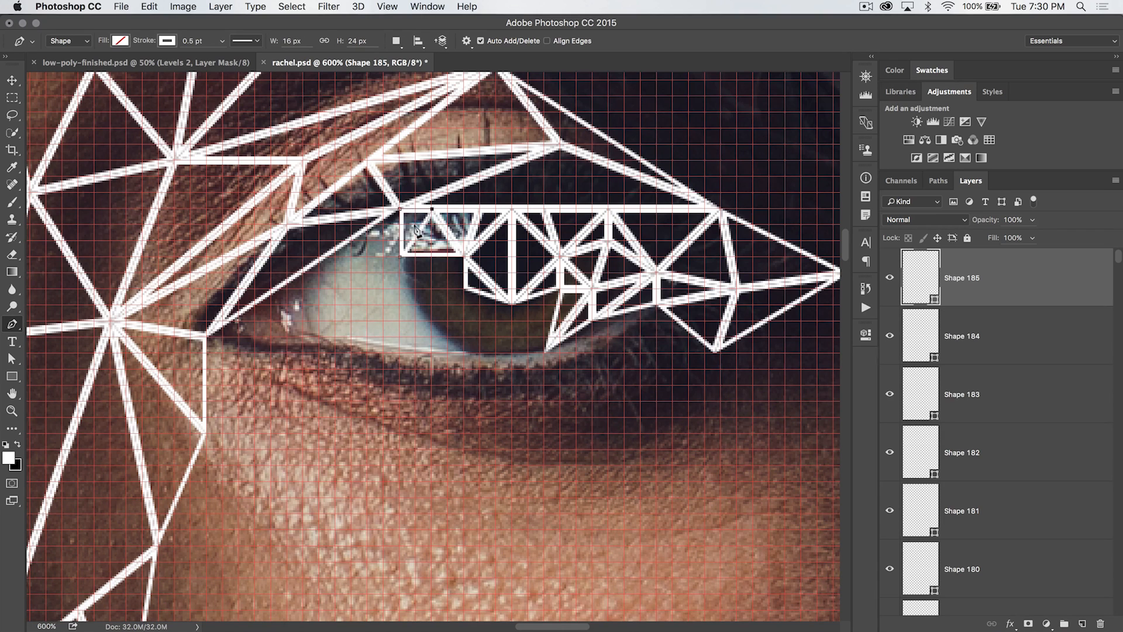
{"action": "left_click", "coordinate": [398, 255]}
Draw a triangle reaching to a point on the inner upper lid and another linking the lash line to the iris point
{"action": "left_click", "coordinate": [396, 255]}
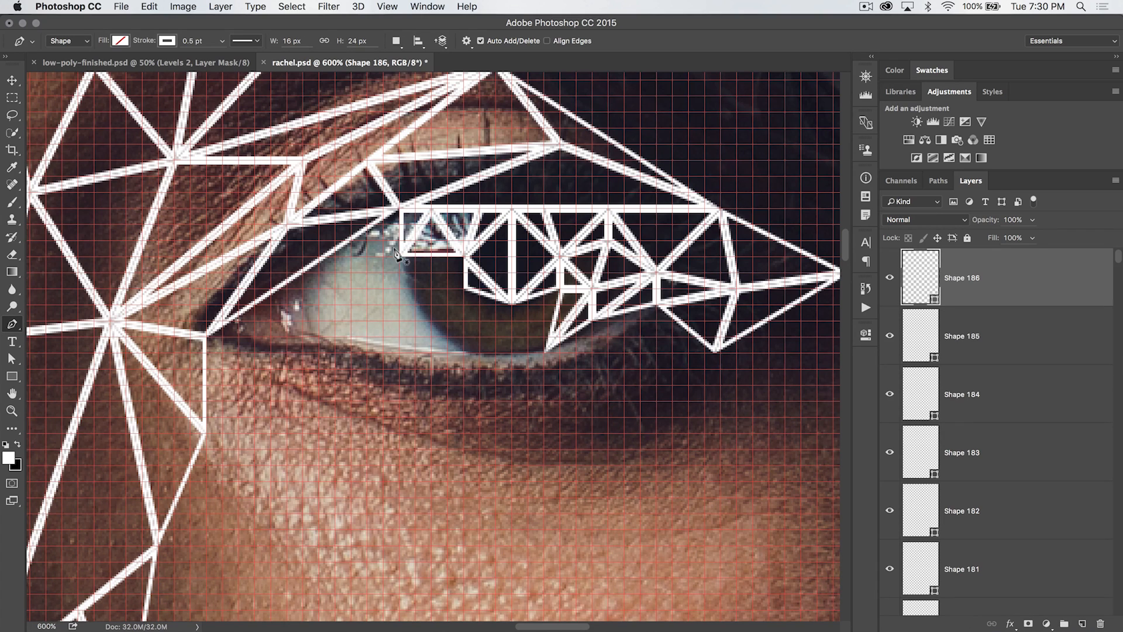
{"action": "left_click", "coordinate": [349, 240]}
{"action": "left_click", "coordinate": [395, 207]}
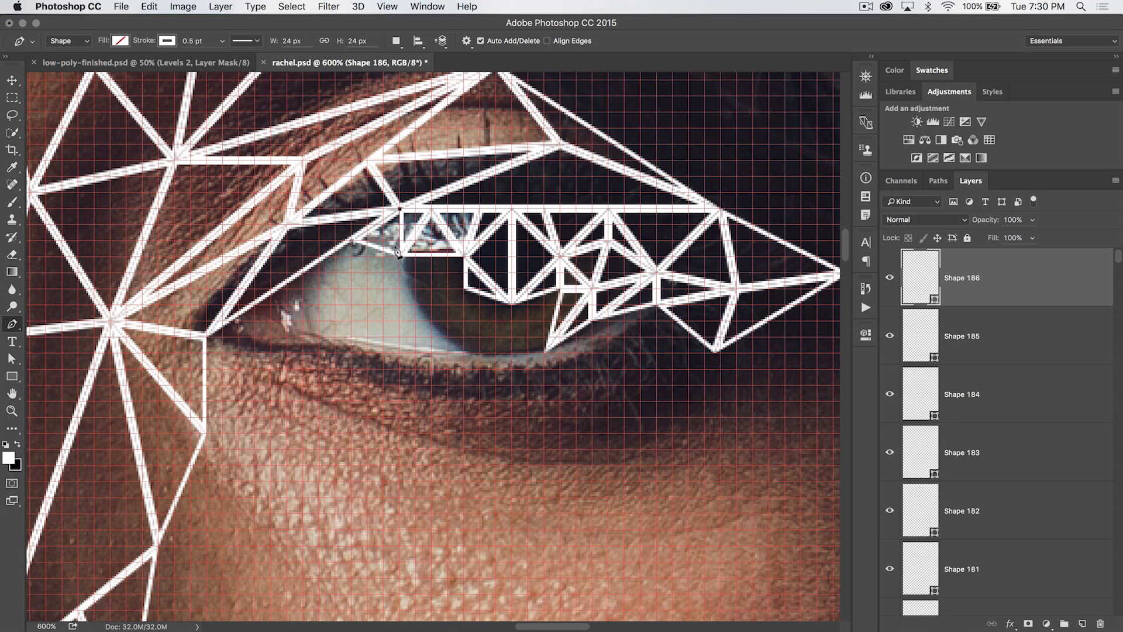
{"action": "left_click", "coordinate": [398, 256]}
{"action": "left_click", "coordinate": [399, 255]}
{"action": "left_click", "coordinate": [462, 289]}
{"action": "left_click", "coordinate": [463, 256]}
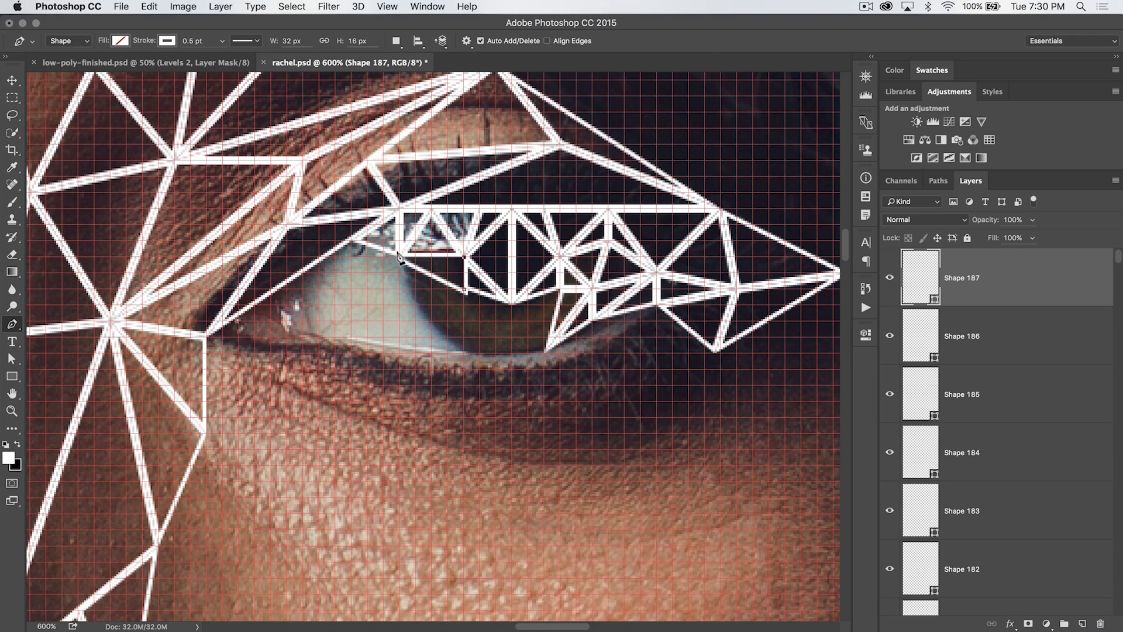
{"action": "left_click", "coordinate": [398, 255]}
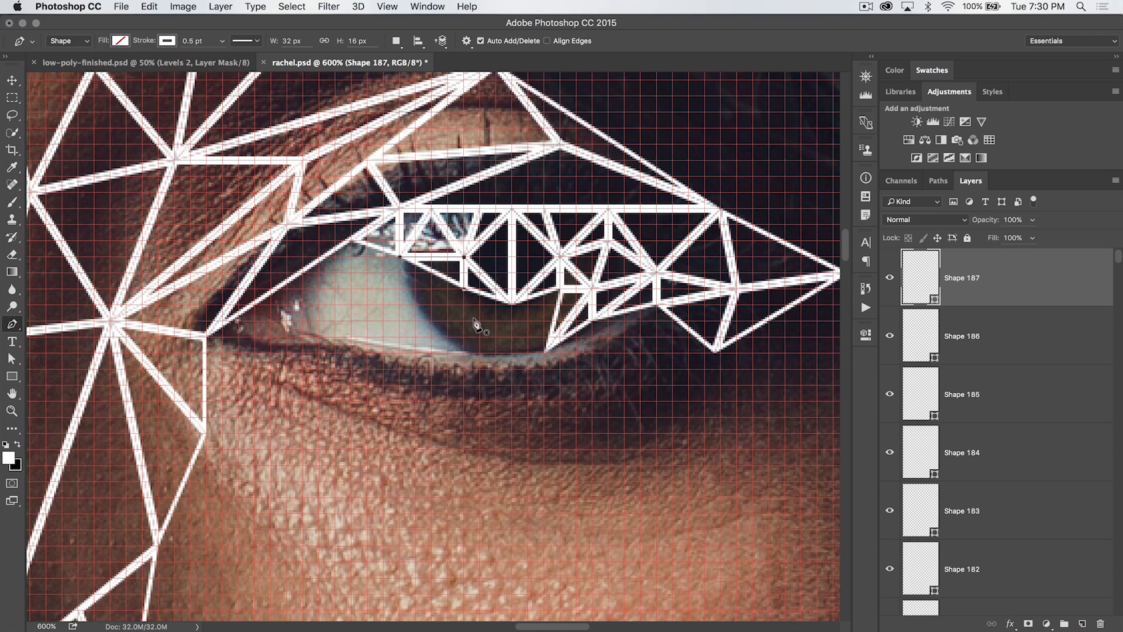
Draw two triangles across the lower iris, down to a point near the lower lash line
{"action": "left_click", "coordinate": [462, 289]}
{"action": "left_click", "coordinate": [415, 304]}
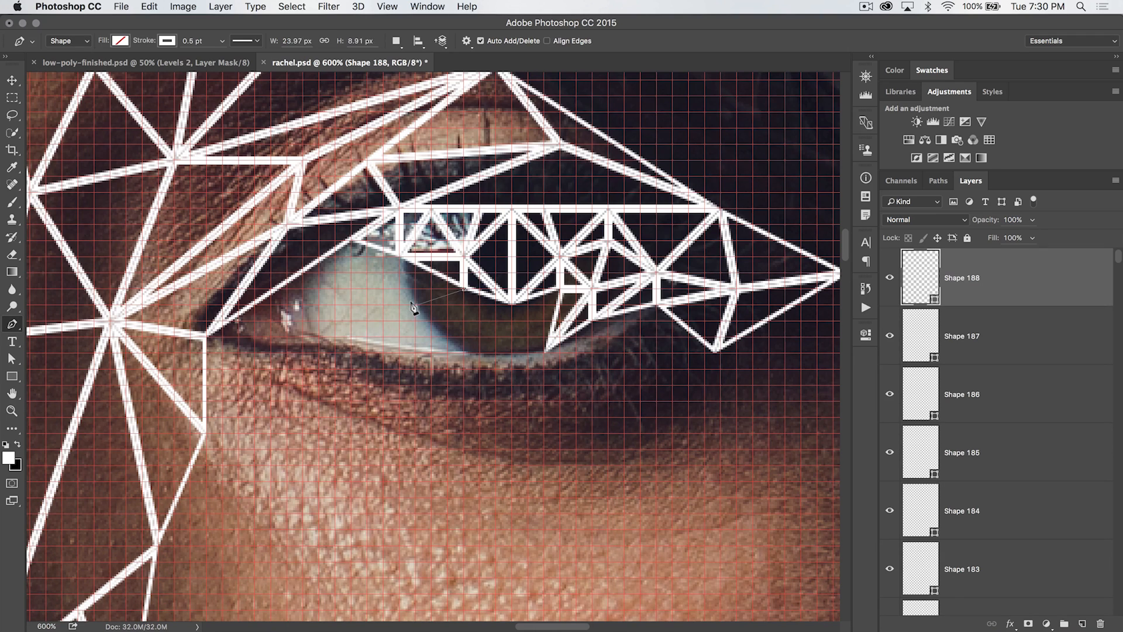
{"action": "left_click", "coordinate": [398, 256]}
{"action": "left_click", "coordinate": [460, 287]}
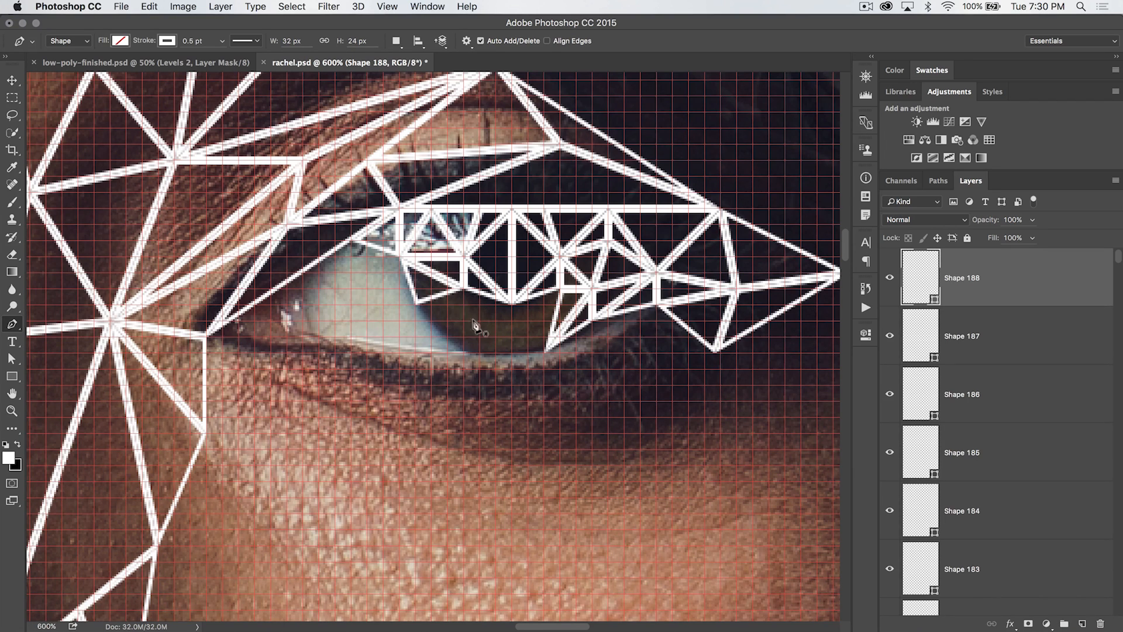
{"action": "left_click", "coordinate": [462, 289]}
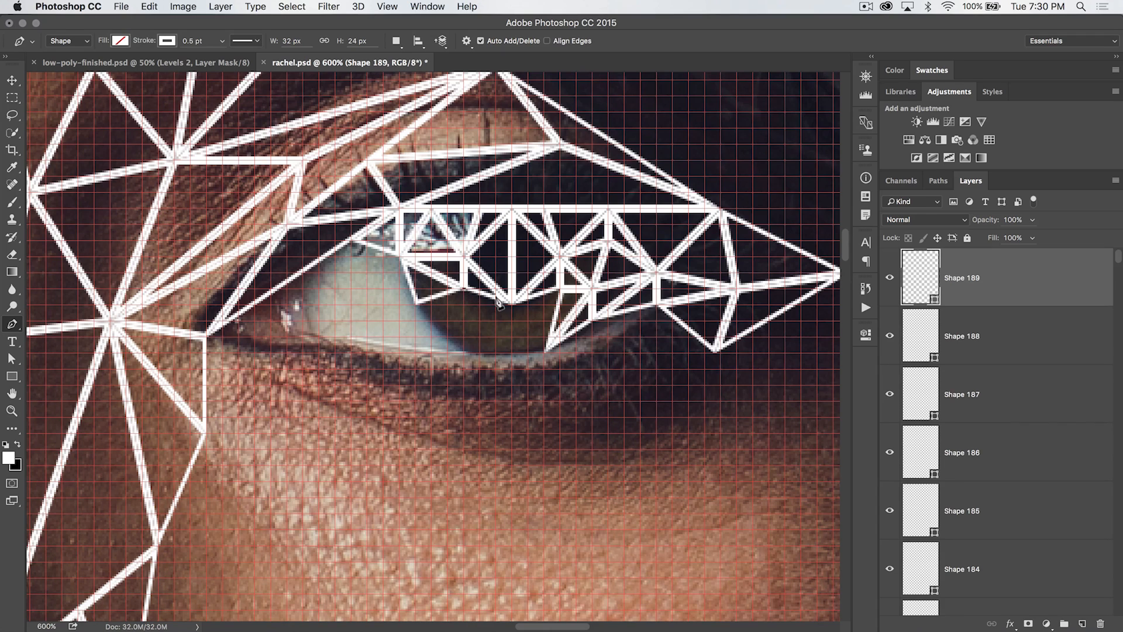
{"action": "left_click", "coordinate": [446, 339]}
{"action": "left_click", "coordinate": [513, 304]}
{"action": "left_click", "coordinate": [465, 290]}
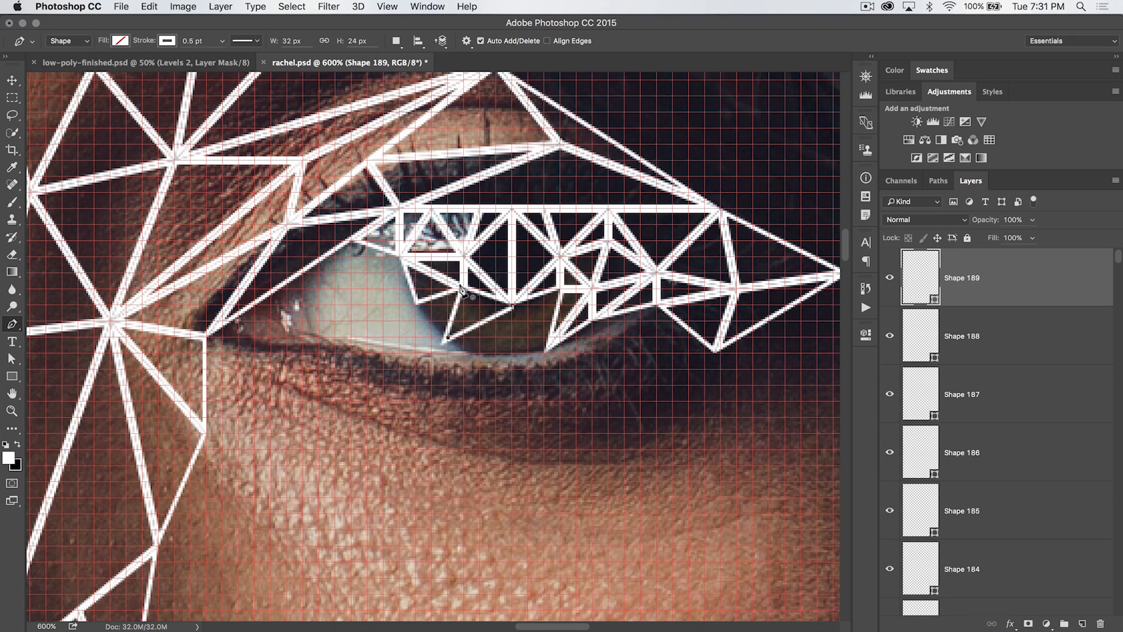
{"action": "left_click", "coordinate": [463, 287]}
{"action": "key", "text": "Return"}
Draw two triangles along the iris's lower edge, meeting the lower lash line
{"action": "left_click", "coordinate": [448, 337]}
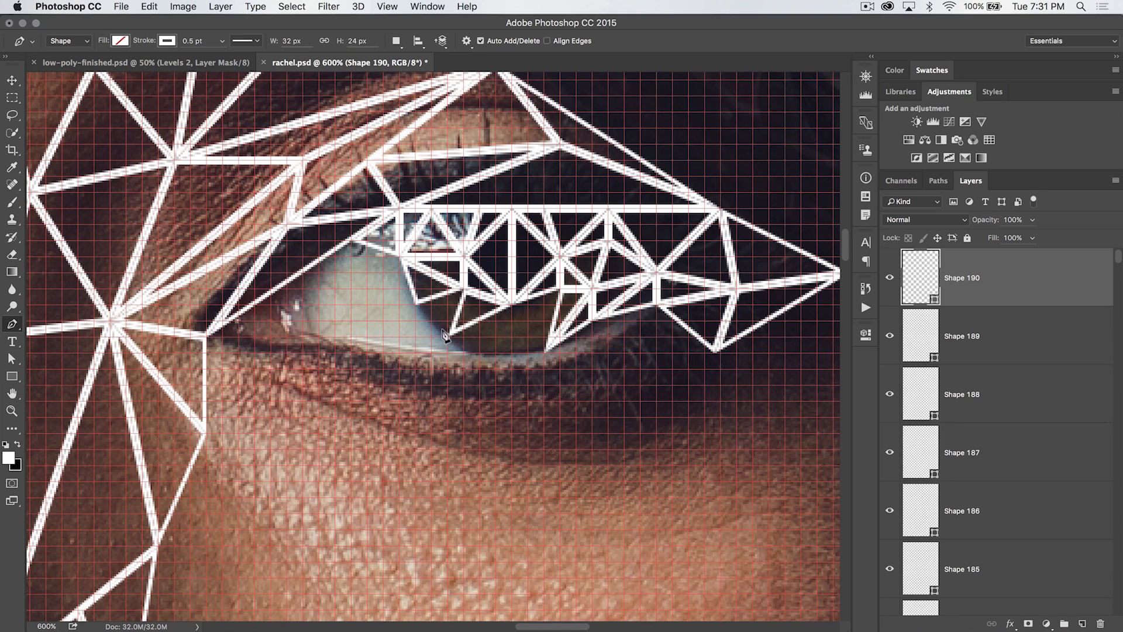
{"action": "left_click", "coordinate": [464, 288]}
{"action": "left_click", "coordinate": [416, 304]}
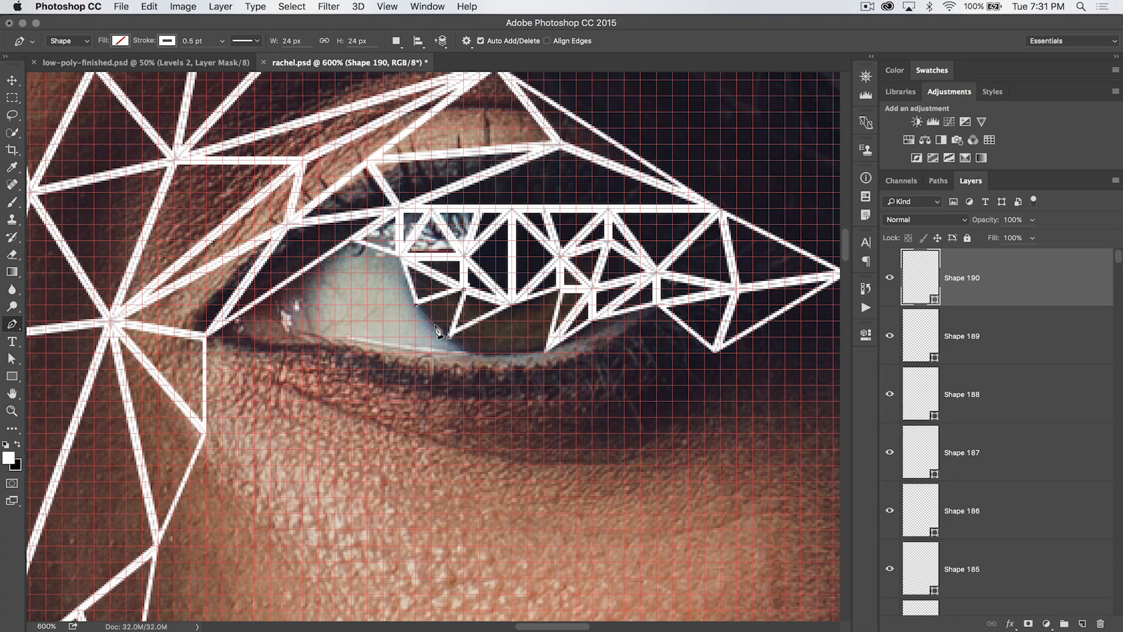
{"action": "left_click", "coordinate": [446, 337]}
{"action": "key", "text": "Return"}
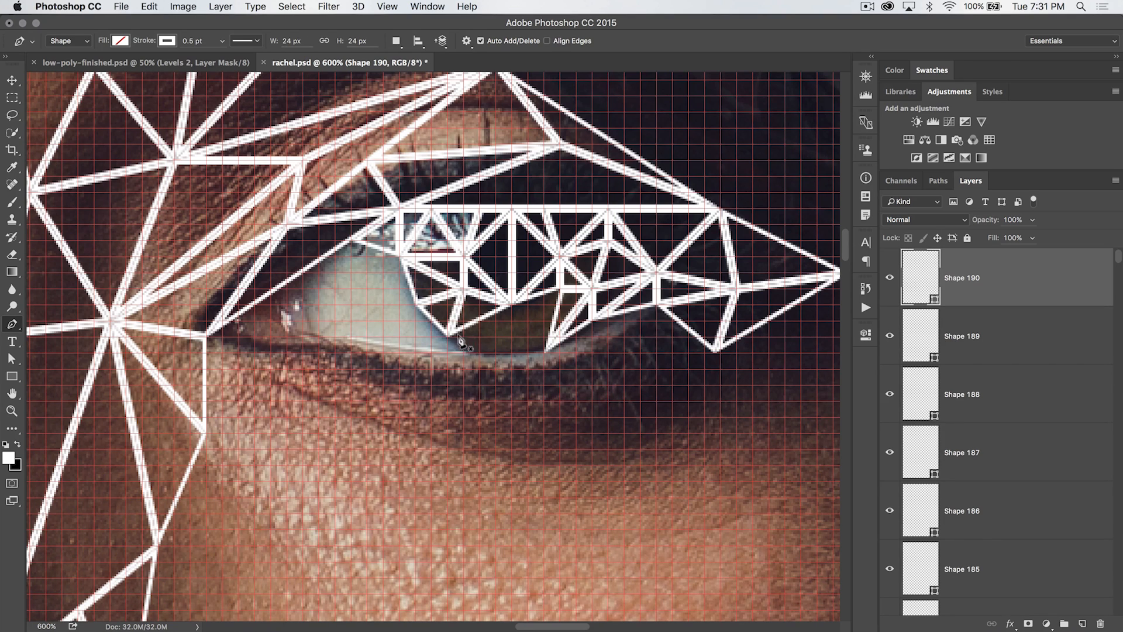
{"action": "left_click", "coordinate": [447, 337]}
{"action": "left_click", "coordinate": [479, 354]}
{"action": "left_click", "coordinate": [513, 304]}
{"action": "left_click", "coordinate": [448, 337]}
{"action": "key", "text": "Return"}
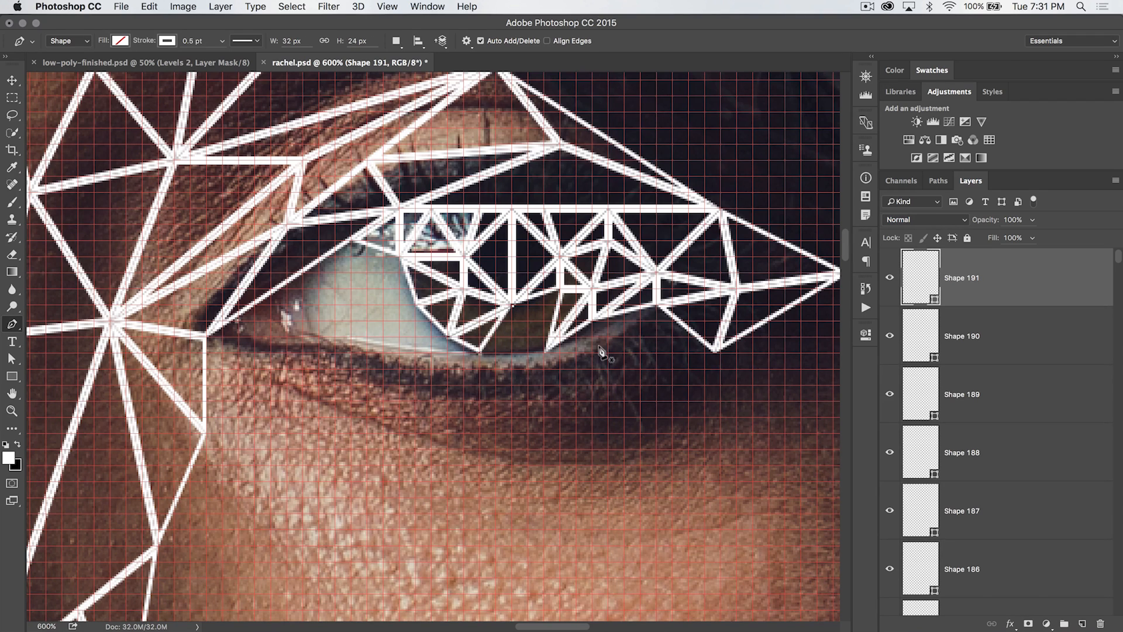
Draw two triangles filling the bottom of the iris between the lower lash line points
{"action": "left_click", "coordinate": [509, 305]}
{"action": "left_click", "coordinate": [544, 353]}
{"action": "left_click", "coordinate": [558, 288]}
{"action": "left_click", "coordinate": [510, 305]}
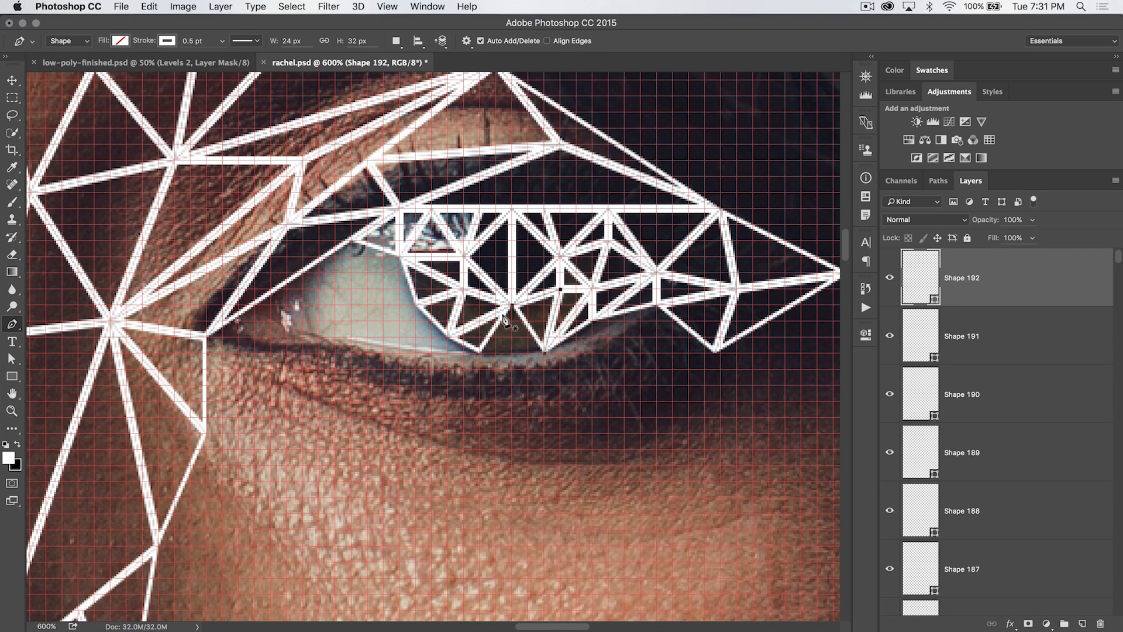
{"action": "key", "text": "Return"}
{"action": "left_click", "coordinate": [512, 304]}
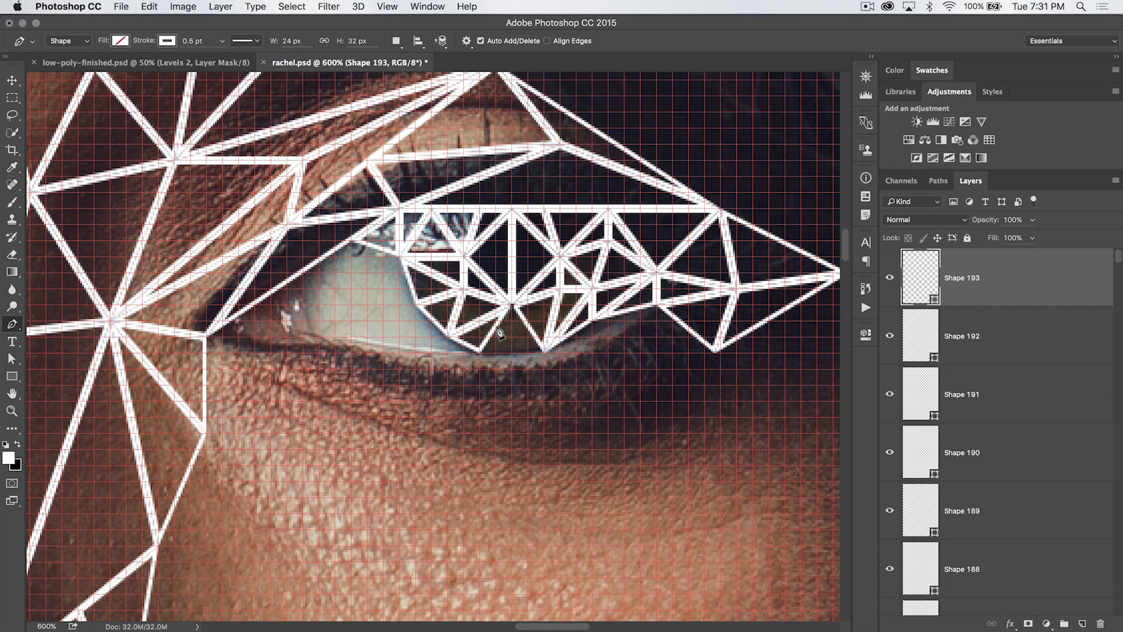
{"action": "left_click", "coordinate": [478, 353]}
{"action": "left_click", "coordinate": [544, 353]}
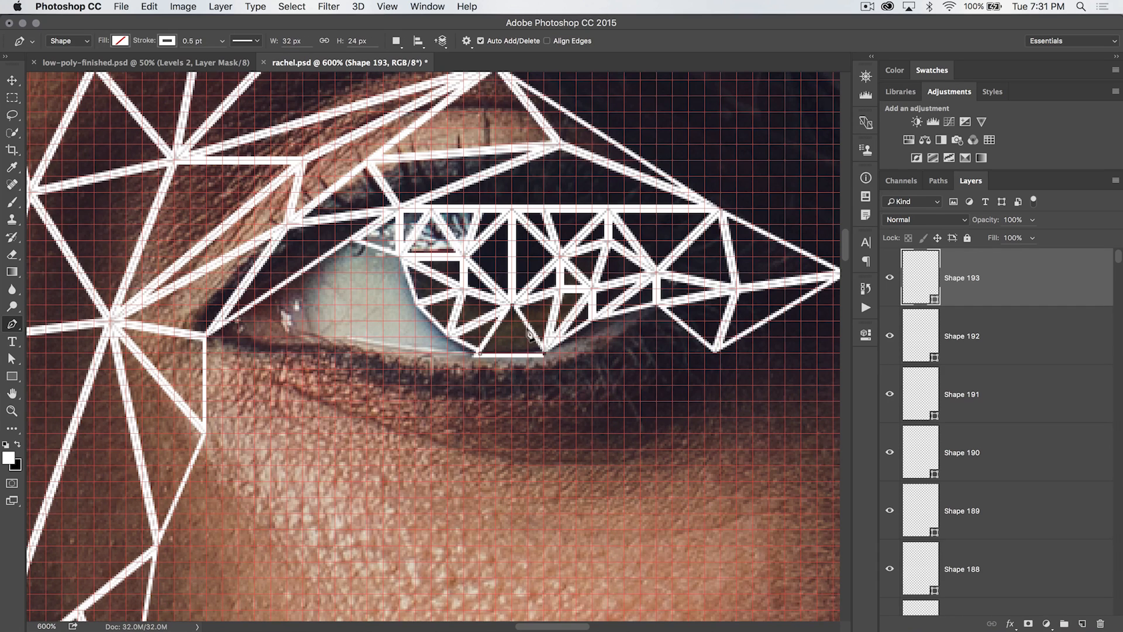
{"action": "left_click", "coordinate": [510, 304]}
{"action": "key", "text": "Return"}
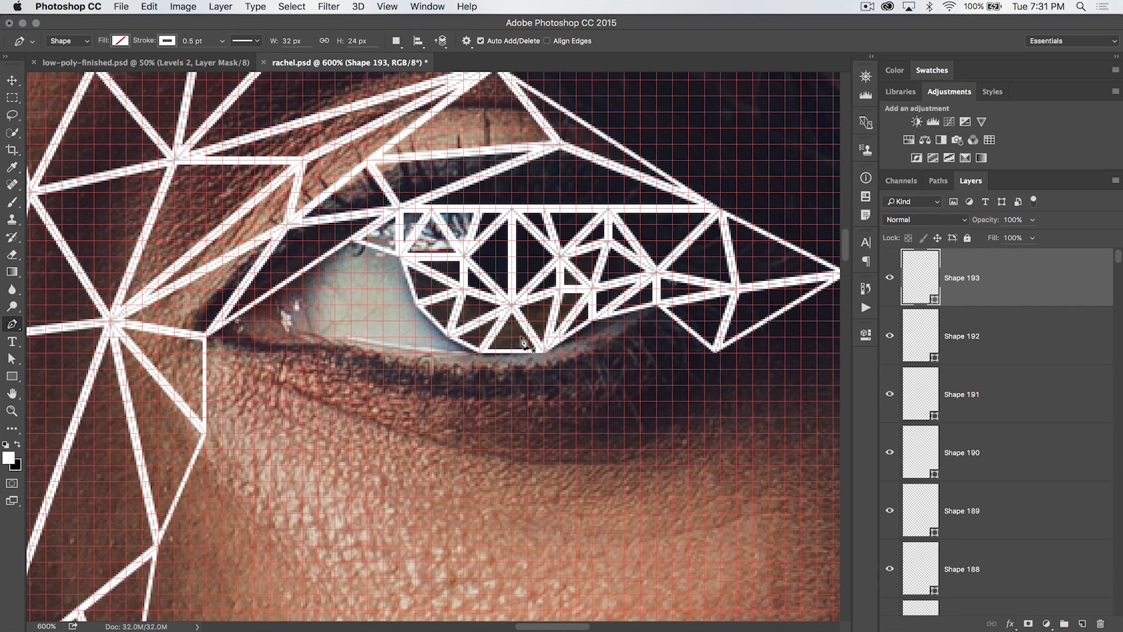
Draw two triangles extending into the eye's white toward the inner corner point
{"action": "left_click", "coordinate": [398, 257]}
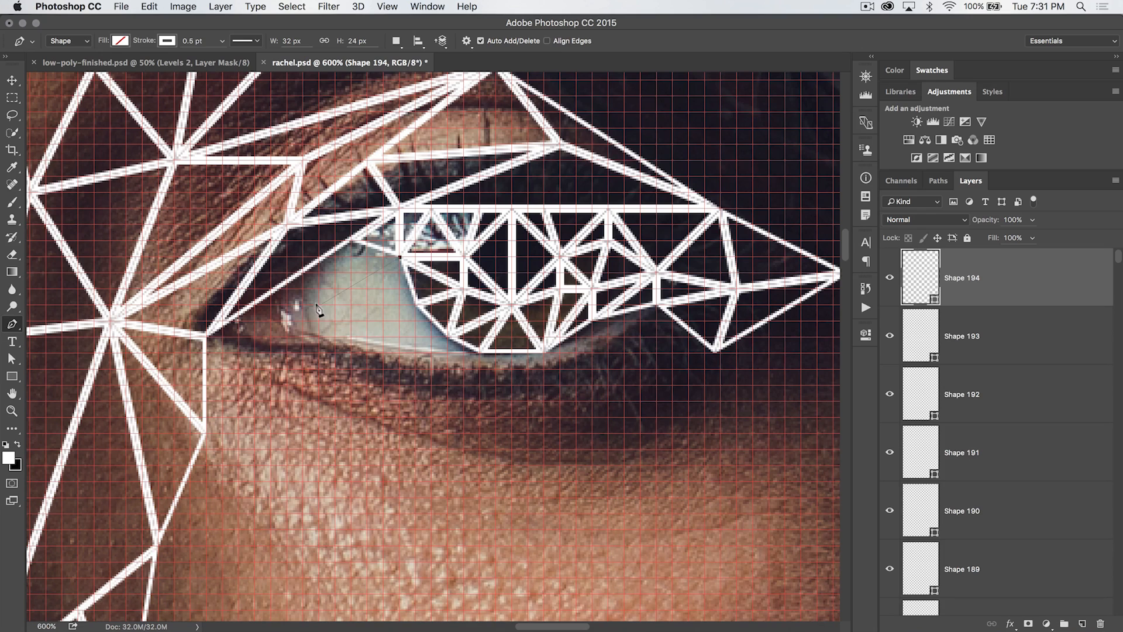
{"action": "left_click", "coordinate": [320, 304]}
{"action": "left_click", "coordinate": [415, 305]}
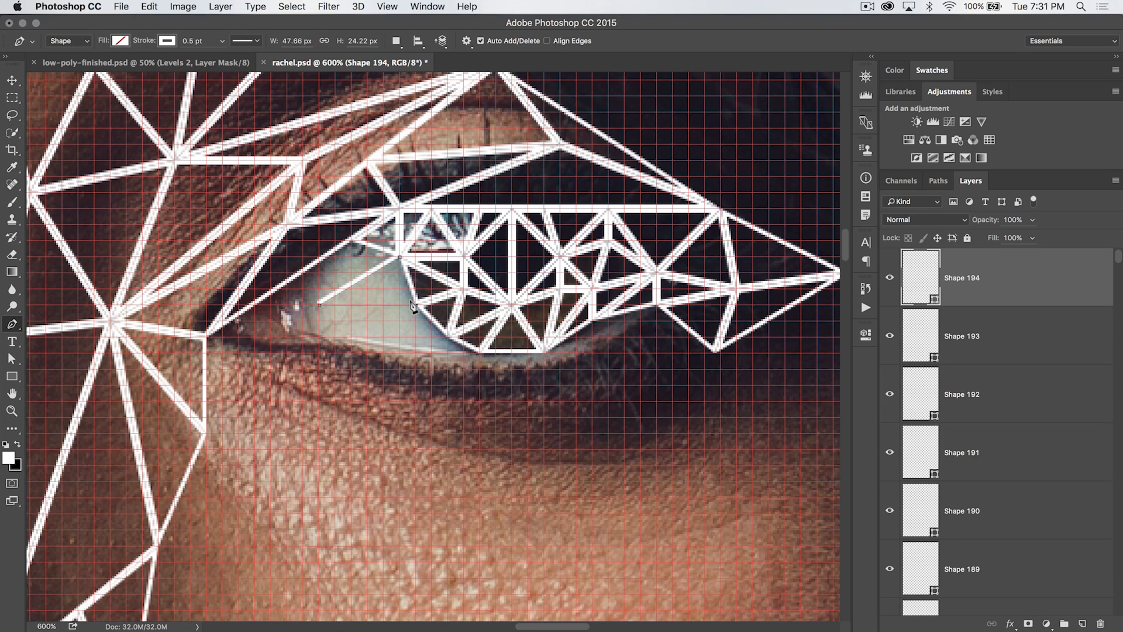
{"action": "left_click", "coordinate": [397, 257]}
{"action": "key", "text": "Return"}
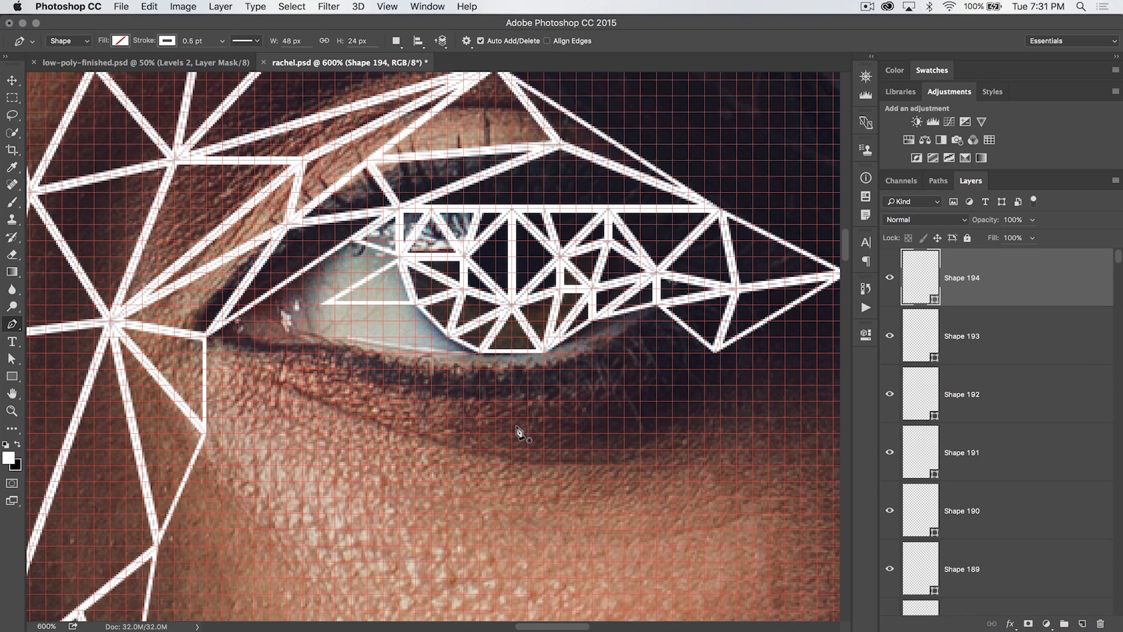
{"action": "left_click", "coordinate": [398, 257]}
{"action": "left_click", "coordinate": [351, 240]}
{"action": "left_click", "coordinate": [319, 305]}
{"action": "left_click", "coordinate": [398, 256]}
{"action": "key", "text": "Return"}
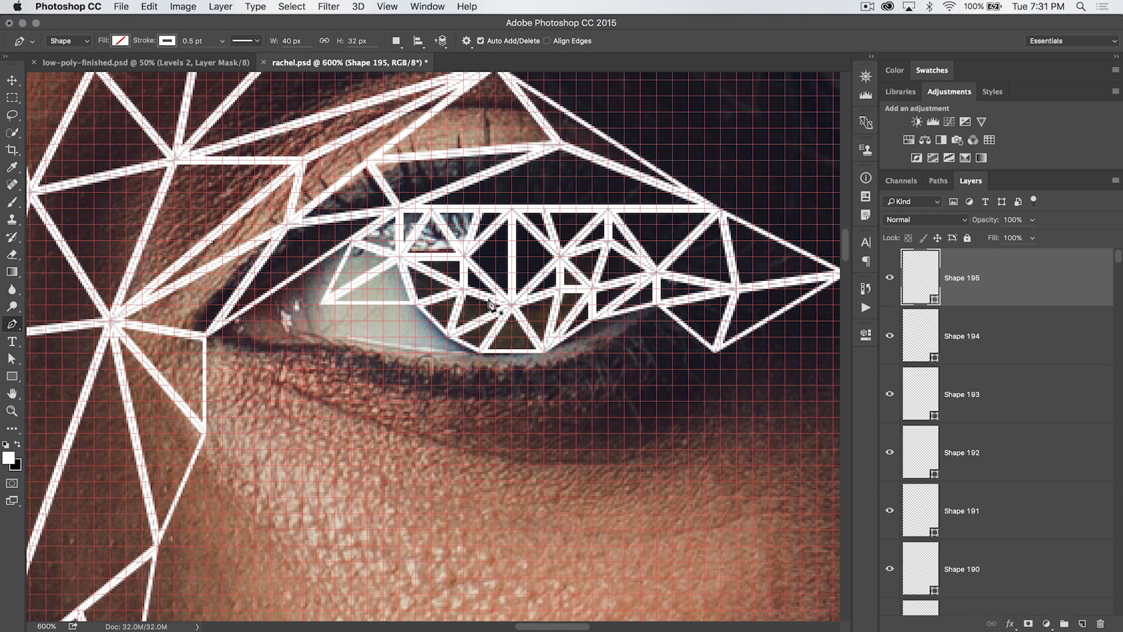
Start a triangle from the inner upper lid point down to the inner corner point
{"action": "left_click", "coordinate": [351, 241]}
{"action": "left_click", "coordinate": [320, 305]}
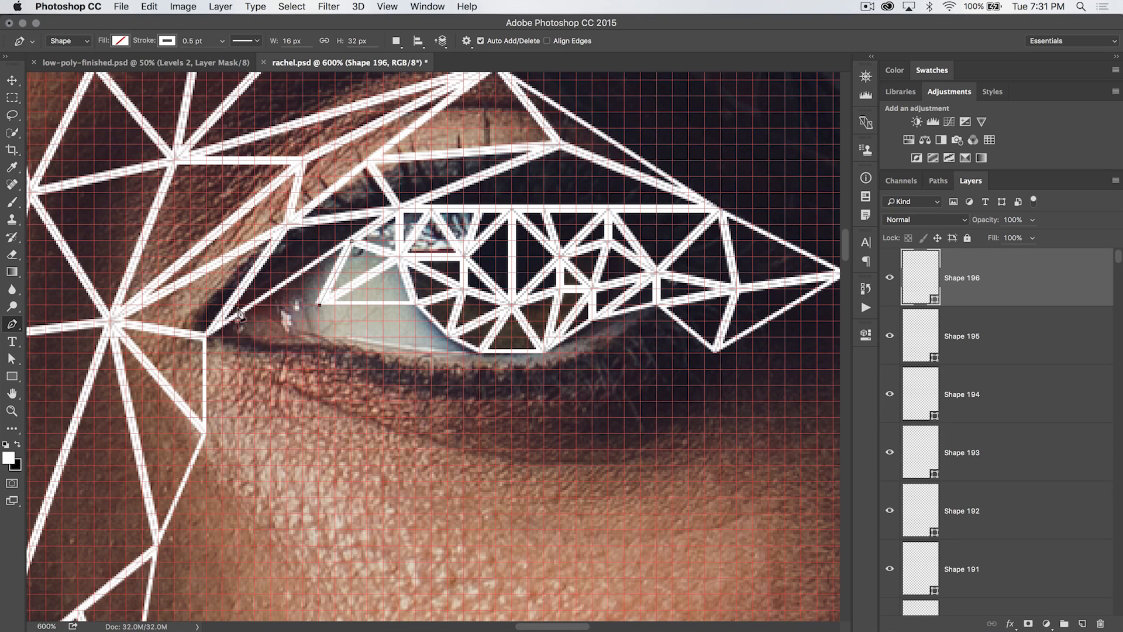
Close the inner-corner triangle and draw another triangle from the inner corner into the eye's white
{"action": "left_click", "coordinate": [270, 289]}
{"action": "left_click", "coordinate": [348, 240]}
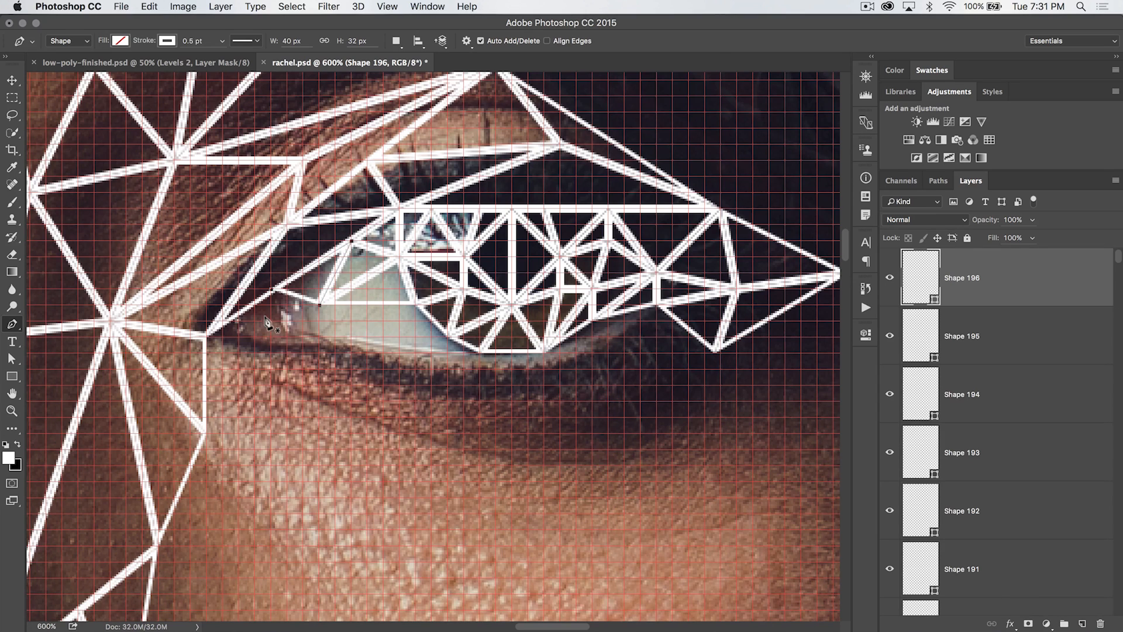
{"action": "left_click", "coordinate": [319, 304]}
{"action": "left_click", "coordinate": [206, 338]}
{"action": "left_click", "coordinate": [271, 288]}
{"action": "left_click", "coordinate": [320, 304]}
Draw two triangles in the eye's white between the inner corner and the iris's lower edge
{"action": "left_click", "coordinate": [316, 304]}
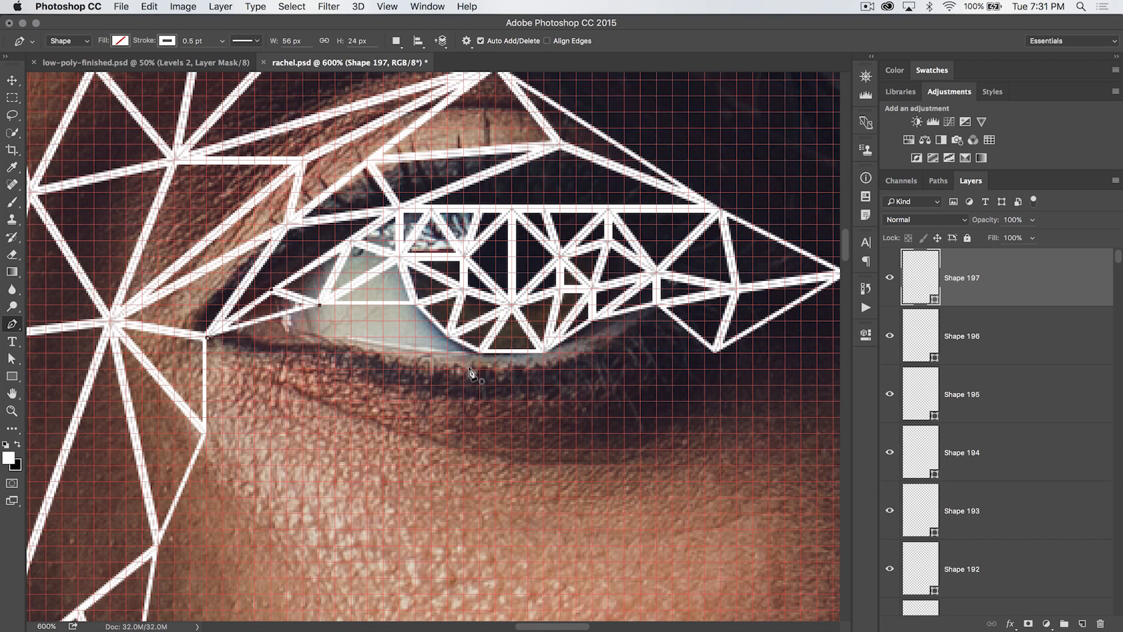
{"action": "left_click", "coordinate": [319, 305]}
{"action": "left_click", "coordinate": [352, 337]}
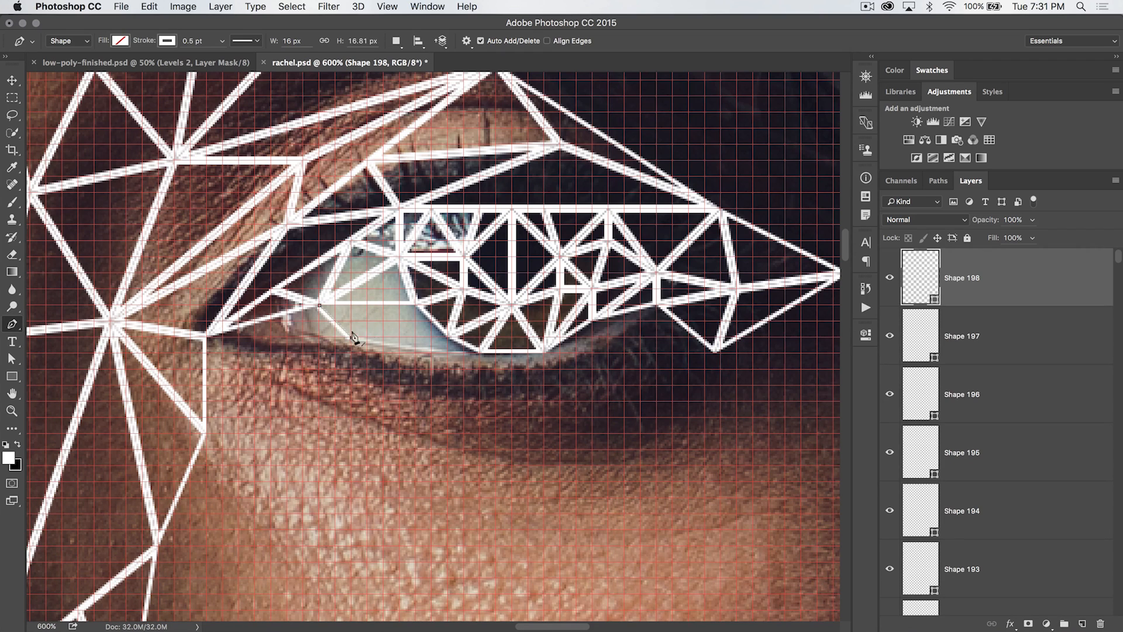
{"action": "left_click", "coordinate": [416, 304]}
{"action": "left_click", "coordinate": [316, 304]}
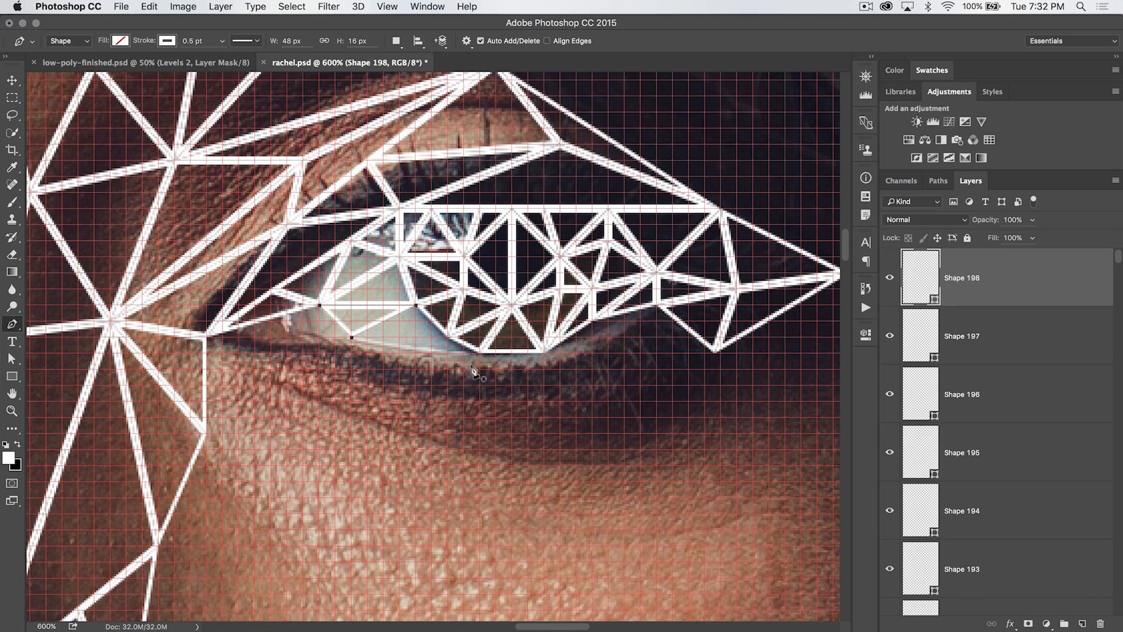
{"action": "left_click", "coordinate": [351, 337]}
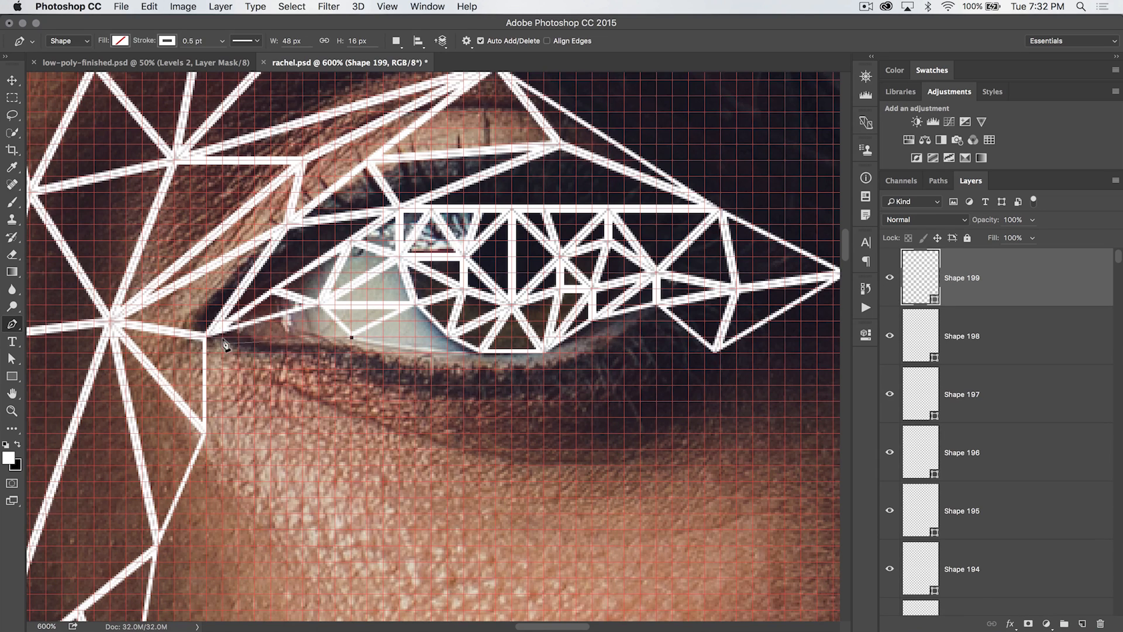
Draw a triangle linking the inner corner lid point to the lower lash line point
{"action": "left_click", "coordinate": [256, 321]}
{"action": "left_click", "coordinate": [319, 304]}
{"action": "left_click", "coordinate": [350, 336]}
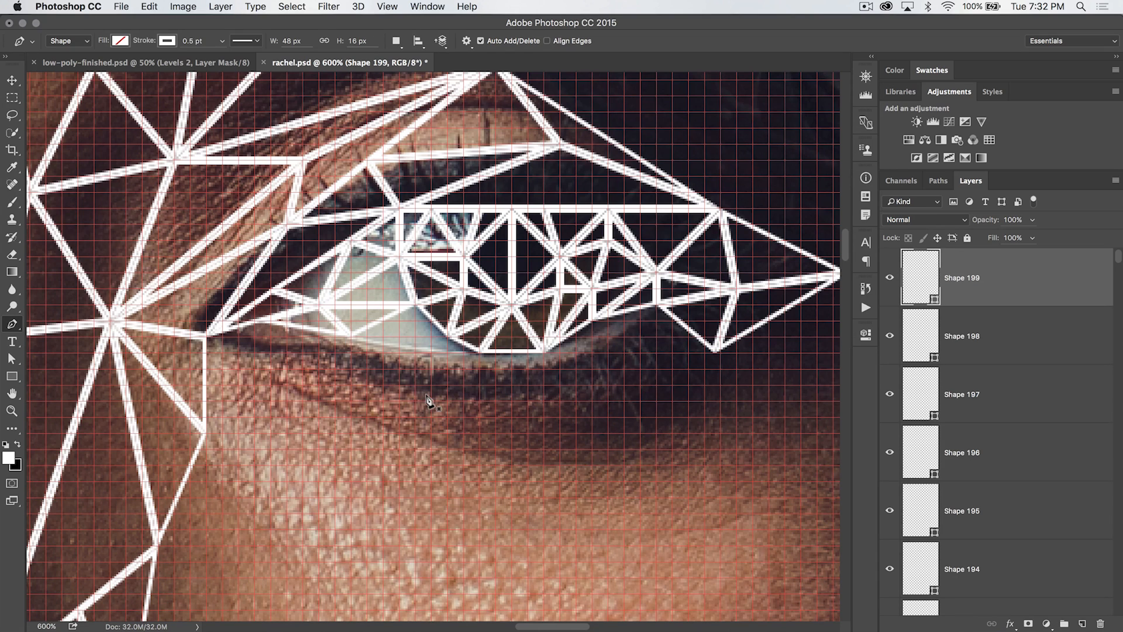
{"action": "left_click", "coordinate": [351, 338]}
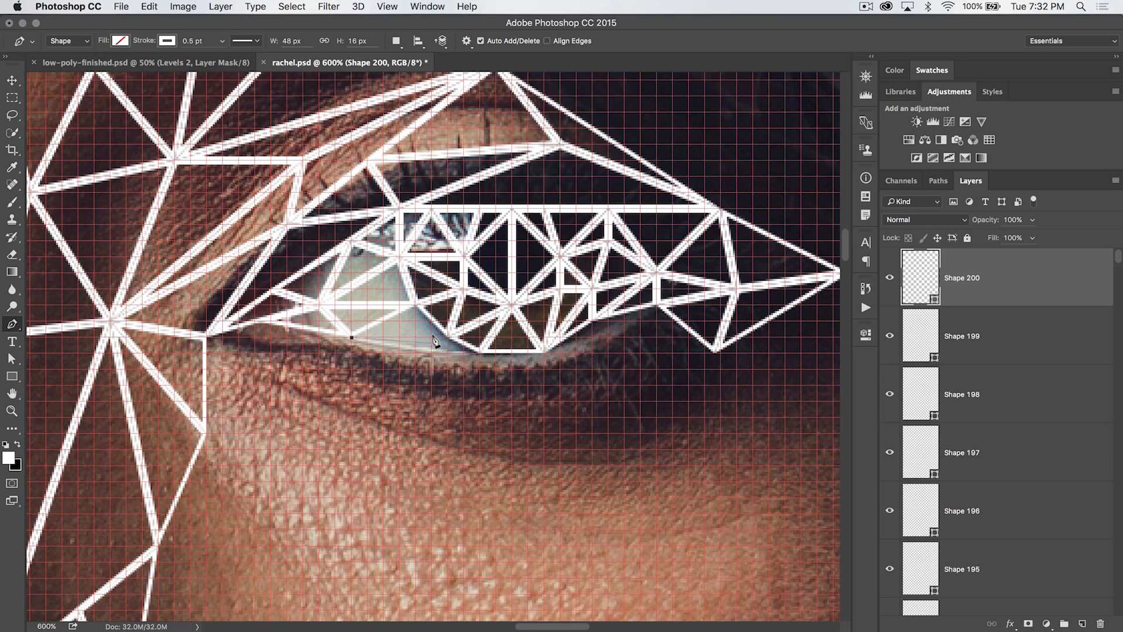
Draw two triangles beneath the iris along the lower lash line
{"action": "left_click", "coordinate": [447, 337]}
{"action": "left_click", "coordinate": [415, 305]}
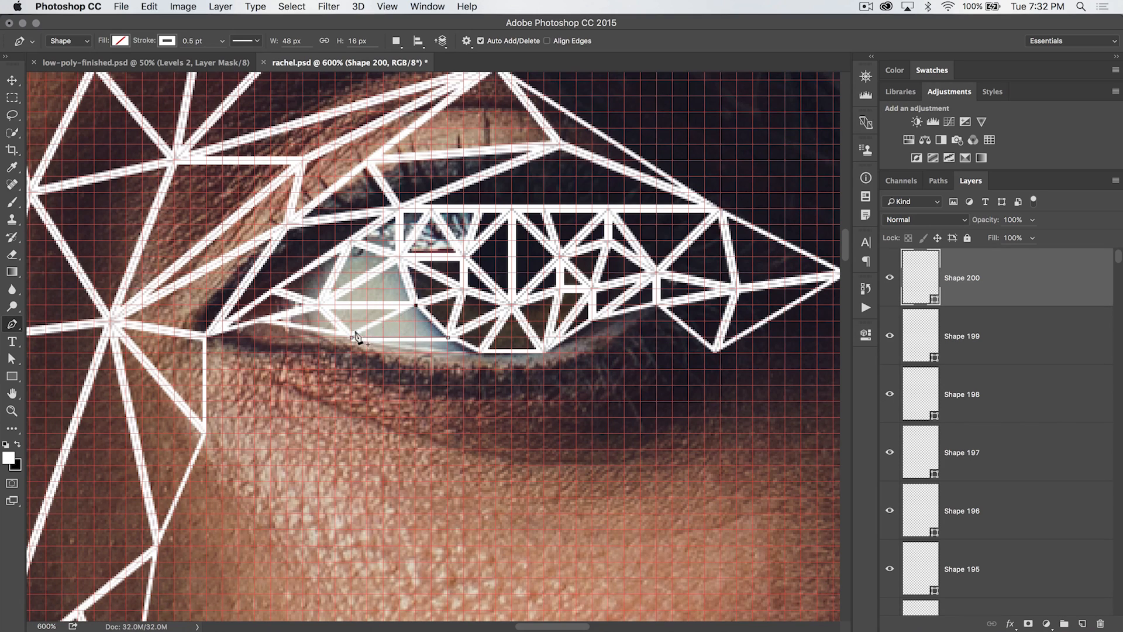
{"action": "left_click", "coordinate": [348, 333]}
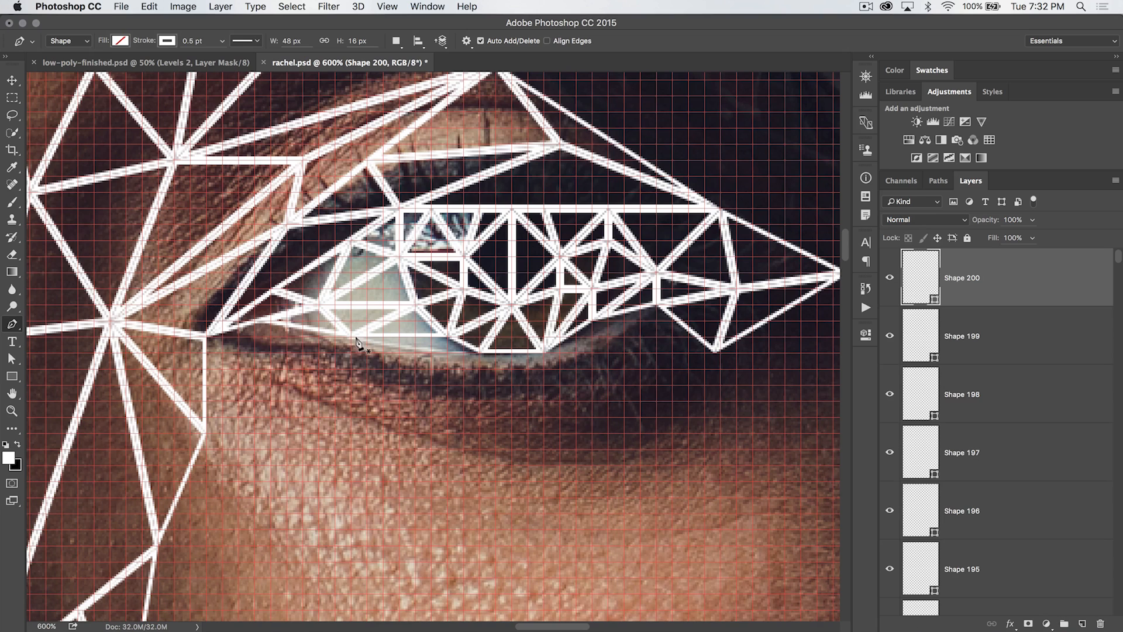
{"action": "left_click", "coordinate": [351, 338]}
{"action": "left_click", "coordinate": [431, 354]}
{"action": "left_click", "coordinate": [447, 337]}
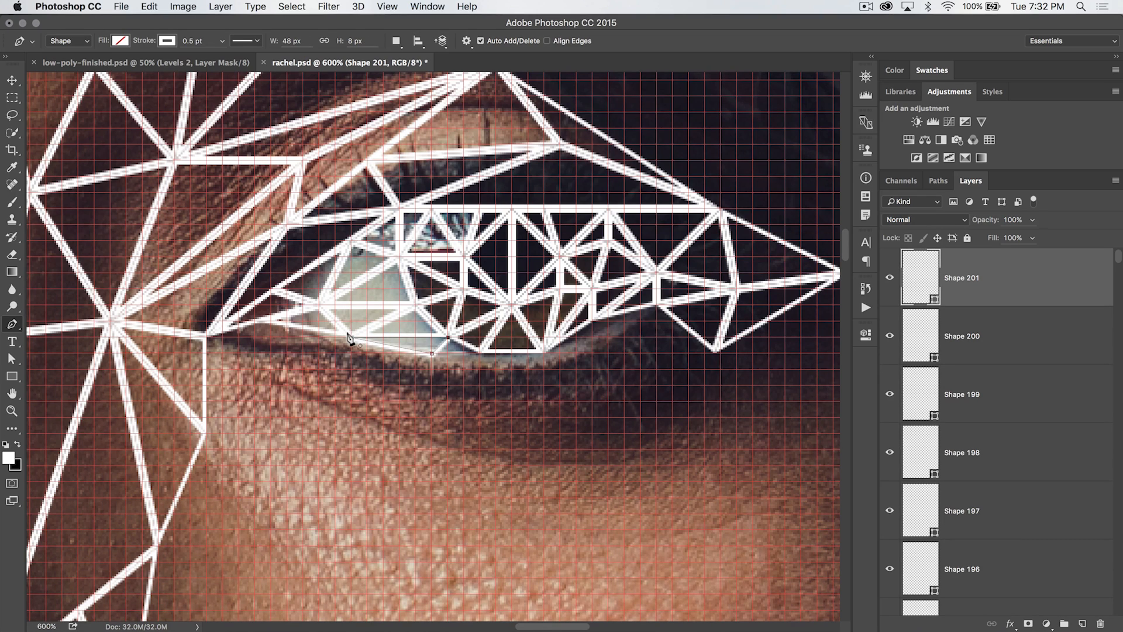
{"action": "left_click", "coordinate": [349, 338]}
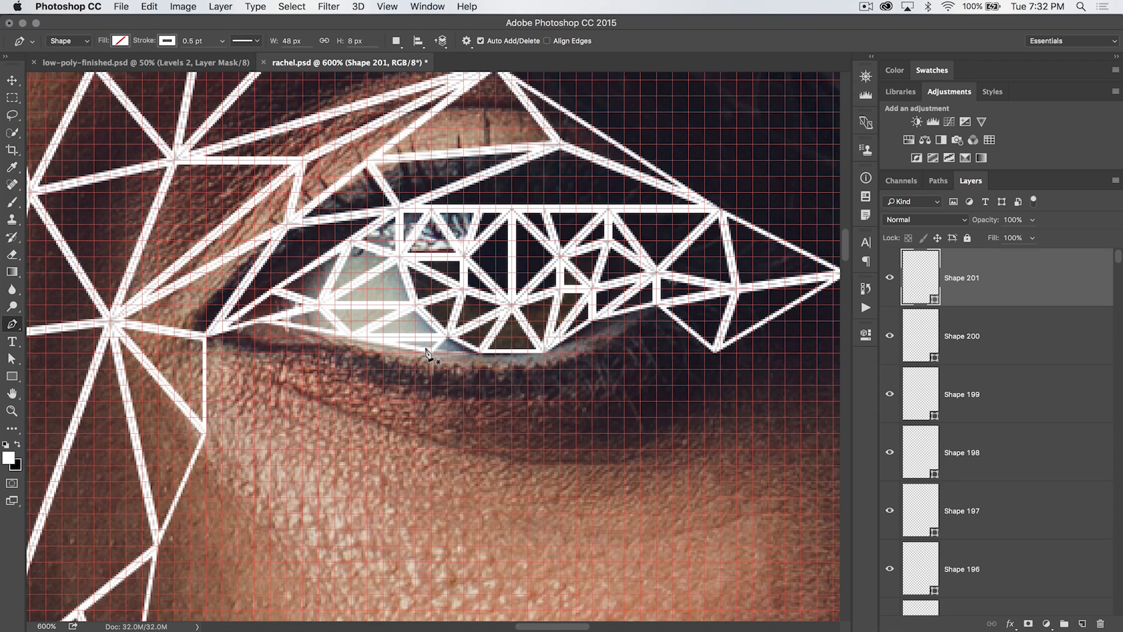
Add triangles along the lower lash line back toward the inner corner point
{"action": "left_click", "coordinate": [431, 353]}
{"action": "left_click", "coordinate": [480, 353]}
{"action": "left_click", "coordinate": [447, 338]}
{"action": "left_click", "coordinate": [429, 351]}
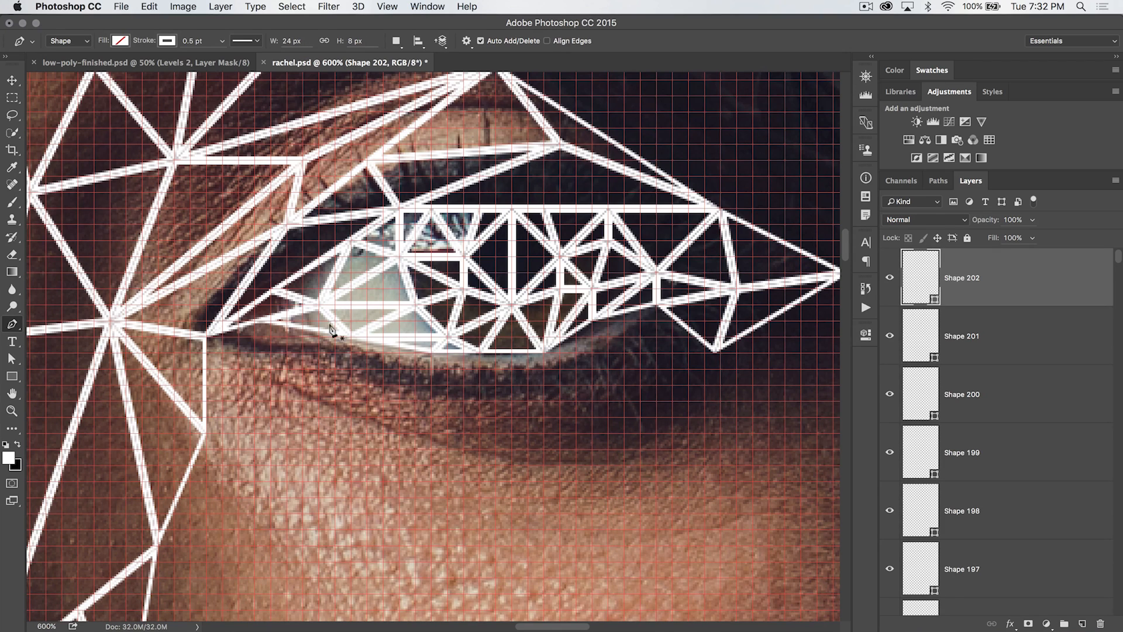
{"action": "left_click", "coordinate": [205, 337]}
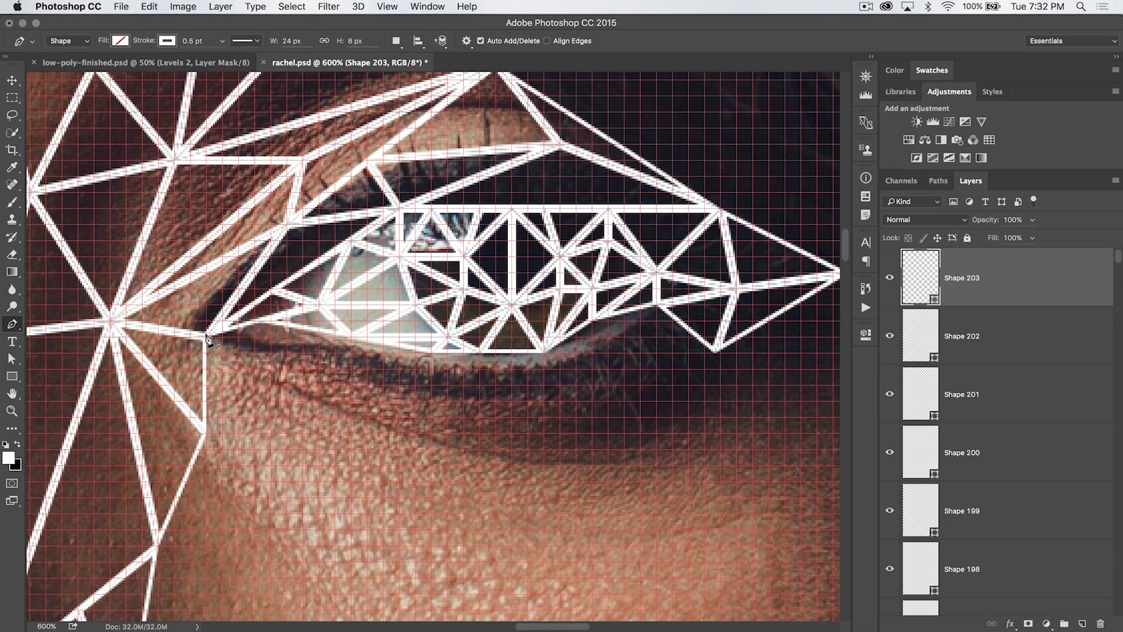
{"action": "left_click", "coordinate": [264, 321]}
{"action": "left_click", "coordinate": [205, 337]}
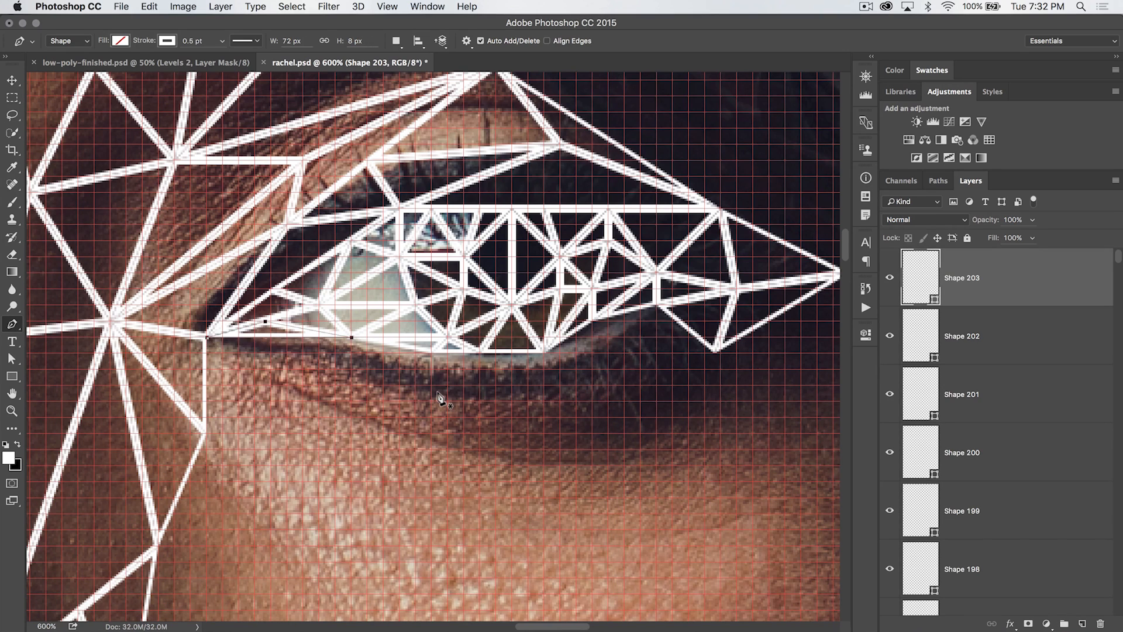
Draw triangles along the lower lid toward the eye's outer corner
{"action": "scroll", "coordinate": [617, 358], "scroll_direction": "right", "scroll_amount": 2}
{"action": "scroll", "coordinate": [617, 358], "scroll_direction": "right", "scroll_amount": 3}
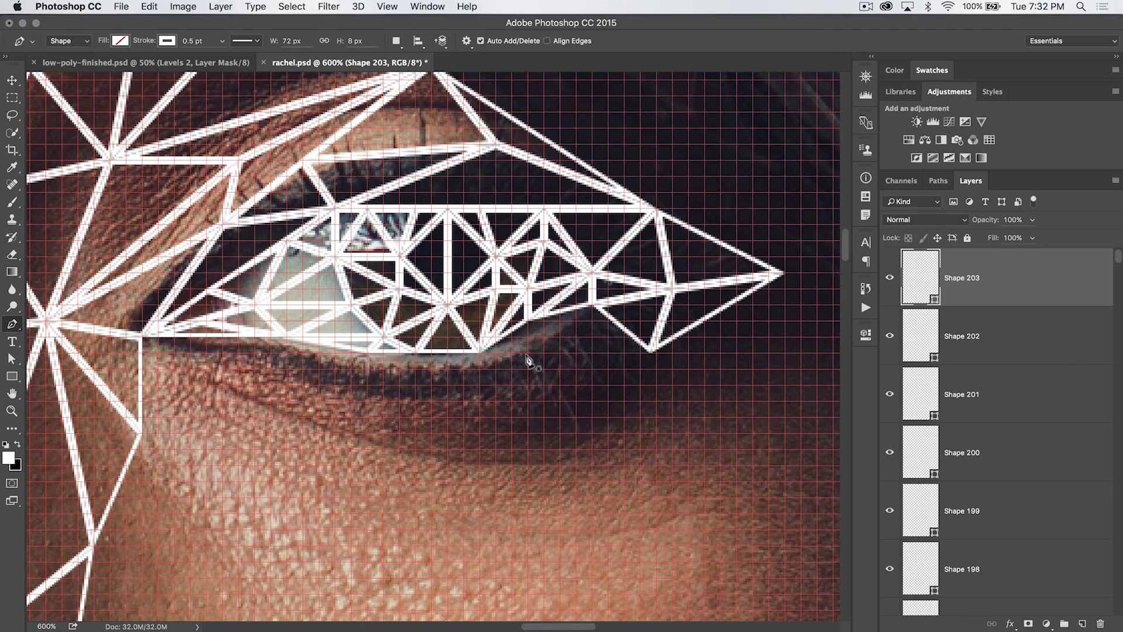
{"action": "left_click", "coordinate": [528, 320]}
{"action": "left_click", "coordinate": [657, 352]}
{"action": "left_click", "coordinate": [592, 304]}
{"action": "left_click", "coordinate": [541, 399]}
{"action": "left_click", "coordinate": [480, 352]}
Complete the mesh around the first eye and begin triangulating the second eye's upper lid and brow
{"action": "scroll", "coordinate": [538, 353], "scroll_direction": "left", "scroll_amount": 3}
{"action": "left_click", "coordinate": [426, 446]}
{"action": "scroll", "coordinate": [505, 417], "scroll_direction": "right", "scroll_amount": 4}
{"action": "scroll", "coordinate": [489, 351], "scroll_direction": "down", "scroll_amount": 4}
{"action": "left_click", "coordinate": [720, 284]}
{"action": "left_click", "coordinate": [486, 332]}
{"action": "left_click", "coordinate": [640, 301]}
{"action": "scroll", "coordinate": [566, 246], "scroll_direction": "right", "scroll_amount": 4}
{"action": "scroll", "coordinate": [526, 280], "scroll_direction": "down", "scroll_amount": 4}
{"action": "left_click", "coordinate": [480, 163]}
{"action": "scroll", "coordinate": [497, 263], "scroll_direction": "left", "scroll_amount": 5}
{"action": "left_click", "coordinate": [549, 321]}
{"action": "scroll", "coordinate": [585, 321], "scroll_direction": "right", "scroll_amount": 4}
{"action": "left_click", "coordinate": [642, 448]}
{"action": "left_click", "coordinate": [576, 464]}
{"action": "scroll", "coordinate": [467, 292], "scroll_direction": "left", "scroll_amount": 5}
{"action": "scroll", "coordinate": [433, 351], "scroll_direction": "left", "scroll_amount": 5}
{"action": "left_click", "coordinate": [476, 211]}
{"action": "scroll", "coordinate": [503, 251], "scroll_direction": "left", "scroll_amount": 3}
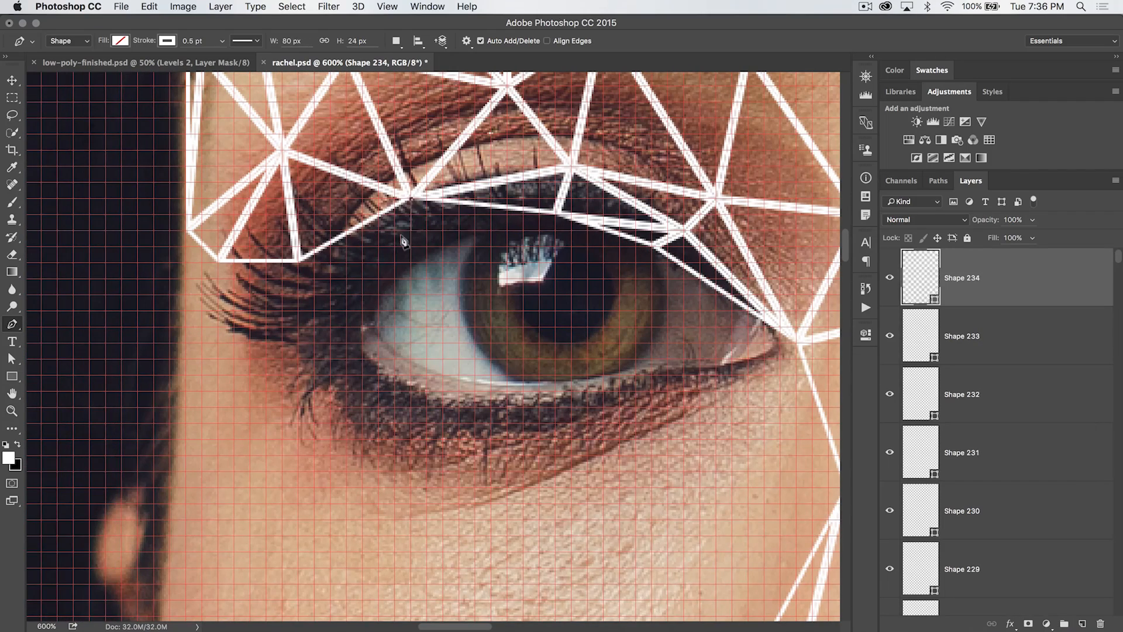
Trace triangles across the second eye's upper lash line and the top of its iris
{"action": "left_click", "coordinate": [395, 259]}
{"action": "left_click", "coordinate": [426, 248]}
{"action": "left_click", "coordinate": [555, 216]}
{"action": "scroll", "coordinate": [537, 214], "scroll_direction": "right", "scroll_amount": 3}
{"action": "left_click", "coordinate": [525, 247]}
{"action": "left_click", "coordinate": [571, 295]}
{"action": "left_click", "coordinate": [523, 215]}
{"action": "left_click", "coordinate": [619, 247]}
{"action": "left_click", "coordinate": [619, 278]}
{"action": "left_click", "coordinate": [634, 312]}
{"action": "left_click", "coordinate": [763, 343]}
{"action": "left_click", "coordinate": [619, 278]}
{"action": "left_click", "coordinate": [618, 356]}
{"action": "left_click", "coordinate": [587, 340]}
{"action": "left_click", "coordinate": [504, 278]}
{"action": "left_click", "coordinate": [491, 246]}
{"action": "left_click", "coordinate": [524, 215]}
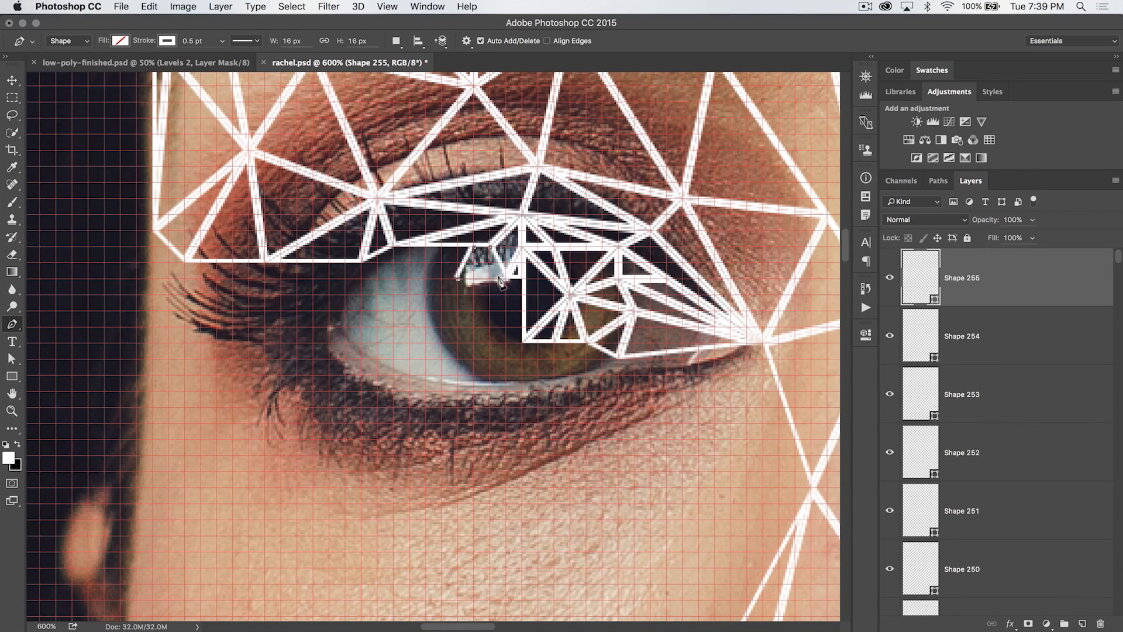
Fill the second eye's iris with grid-snapped triangles
{"action": "left_click", "coordinate": [523, 340]}
{"action": "left_click", "coordinate": [459, 279]}
{"action": "left_click", "coordinate": [442, 246]}
{"action": "left_click", "coordinate": [426, 278]}
{"action": "left_click", "coordinate": [475, 327]}
{"action": "left_click", "coordinate": [426, 310]}
{"action": "left_click", "coordinate": [524, 342]}
{"action": "left_click", "coordinate": [474, 375]}
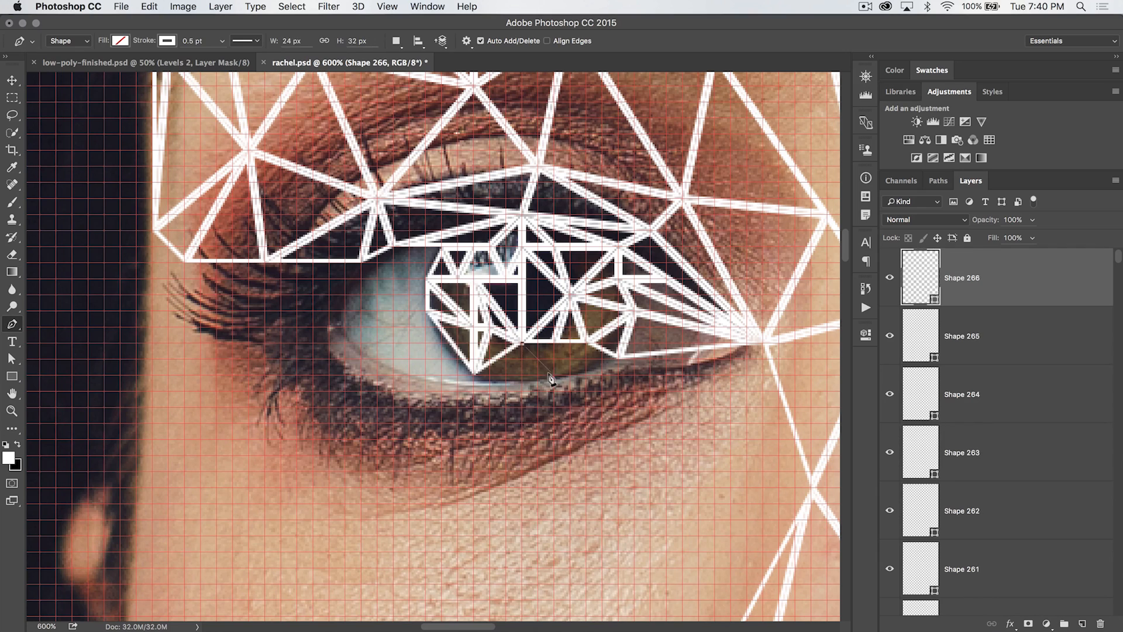
Draw triangles along the second eye's lower lid and into its inner corner white
{"action": "left_click", "coordinate": [539, 373]}
{"action": "left_click", "coordinate": [618, 359]}
{"action": "left_click", "coordinate": [667, 389]}
{"action": "left_click", "coordinate": [763, 343]}
{"action": "left_click", "coordinate": [331, 326]}
{"action": "left_click", "coordinate": [363, 262]}
{"action": "left_click", "coordinate": [426, 278]}
{"action": "left_click", "coordinate": [347, 374]}
{"action": "left_click", "coordinate": [462, 389]}
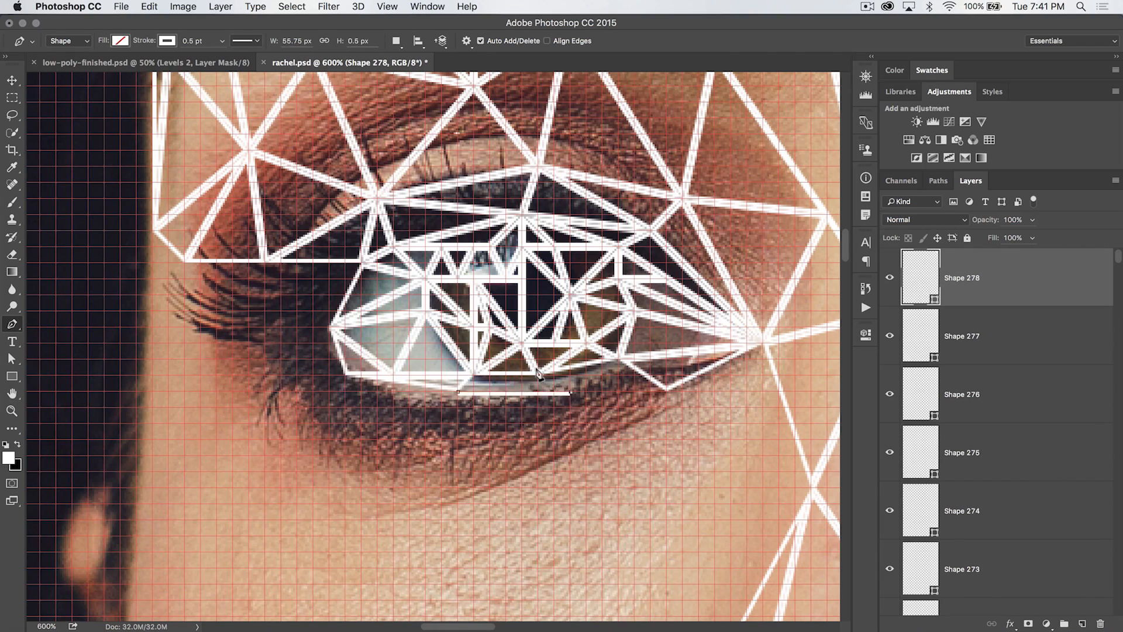
Triangulate the cheek area below the second eye
{"action": "scroll", "coordinate": [362, 327], "scroll_direction": "left", "scroll_amount": 3}
{"action": "left_click", "coordinate": [418, 326]}
{"action": "left_click", "coordinate": [306, 357]}
{"action": "left_click", "coordinate": [274, 260]}
{"action": "left_click", "coordinate": [225, 451]}
{"action": "scroll", "coordinate": [419, 333], "scroll_direction": "down", "scroll_amount": 5}
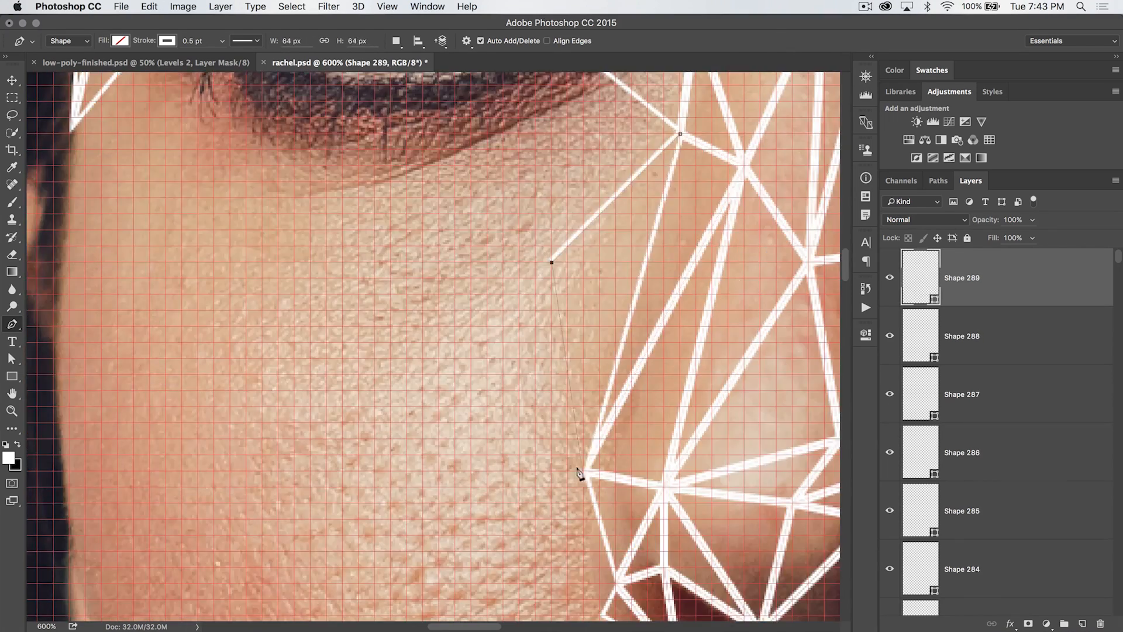
{"action": "scroll", "coordinate": [538, 289], "scroll_direction": "up", "scroll_amount": 5}
{"action": "left_click", "coordinate": [632, 217]}
{"action": "left_click", "coordinate": [503, 277]}
{"action": "left_click", "coordinate": [345, 294]}
{"action": "left_click", "coordinate": [310, 200]}
Extend the triangle mesh down the cheek toward the jaw
{"action": "scroll", "coordinate": [442, 290], "scroll_direction": "left", "scroll_amount": 3}
{"action": "left_click", "coordinate": [679, 276]}
{"action": "scroll", "coordinate": [671, 403], "scroll_direction": "down", "scroll_amount": 4}
{"action": "left_click", "coordinate": [491, 284]}
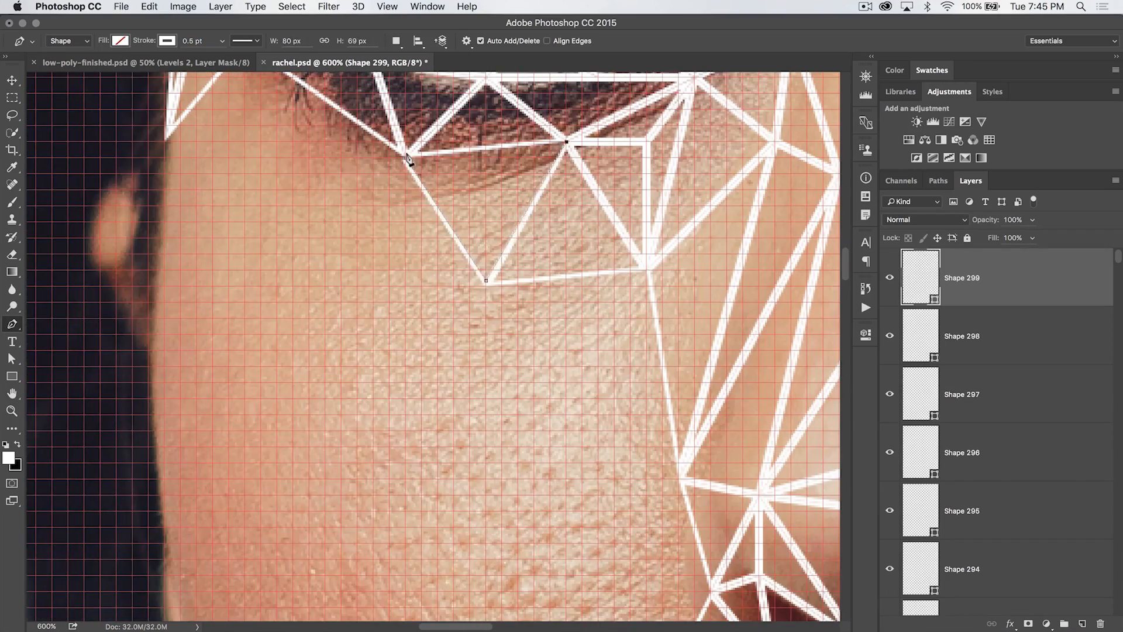
{"action": "scroll", "coordinate": [489, 281], "scroll_direction": "up", "scroll_amount": 3}
{"action": "left_click", "coordinate": [778, 563]}
{"action": "left_click", "coordinate": [409, 286]}
{"action": "left_click", "coordinate": [266, 463]}
{"action": "scroll", "coordinate": [532, 384], "scroll_direction": "down", "scroll_amount": 4}
{"action": "left_click", "coordinate": [414, 221]}
{"action": "left_click", "coordinate": [503, 348]}
{"action": "scroll", "coordinate": [481, 444], "scroll_direction": "down", "scroll_amount": 4}
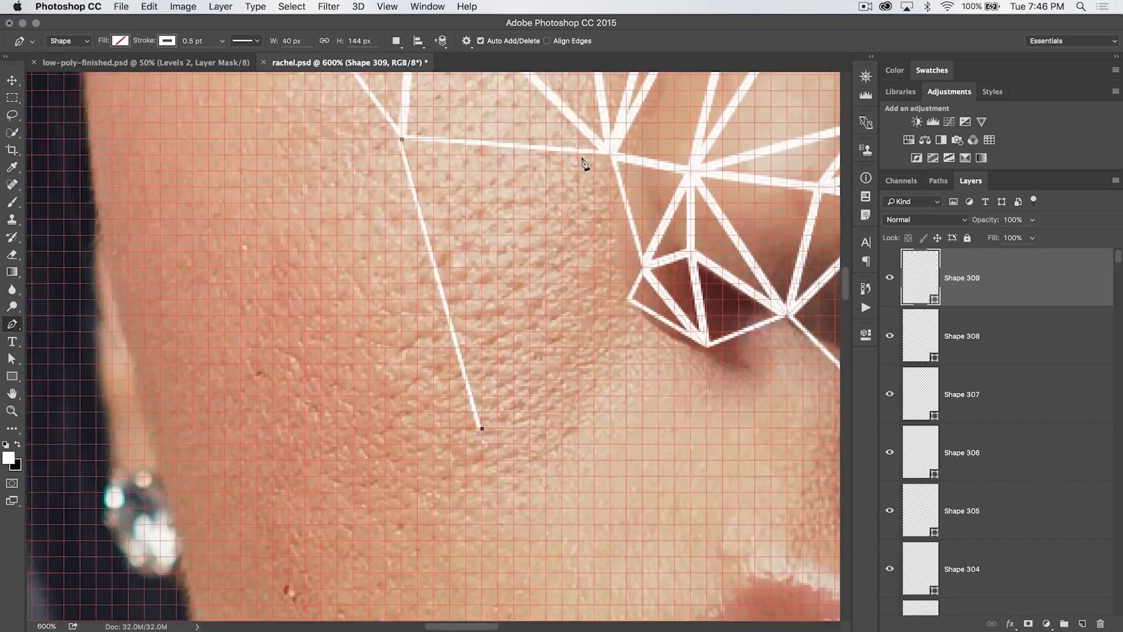
Add triangles across the cheek beside the nose and above the mouth corner
{"action": "scroll", "coordinate": [481, 421], "scroll_direction": "up", "scroll_amount": 4}
{"action": "left_click", "coordinate": [508, 398]}
{"action": "scroll", "coordinate": [508, 400], "scroll_direction": "right", "scroll_amount": 5}
{"action": "left_click", "coordinate": [360, 351]}
{"action": "left_click", "coordinate": [396, 369]}
{"action": "scroll", "coordinate": [585, 293], "scroll_direction": "right", "scroll_amount": 4}
{"action": "left_click", "coordinate": [338, 453]}
{"action": "scroll", "coordinate": [445, 345], "scroll_direction": "down", "scroll_amount": 3}
{"action": "left_click", "coordinate": [476, 410]}
{"action": "left_click", "coordinate": [570, 441]}
{"action": "scroll", "coordinate": [507, 433], "scroll_direction": "right", "scroll_amount": 5}
{"action": "left_click", "coordinate": [406, 423]}
{"action": "left_click", "coordinate": [556, 348]}
{"action": "scroll", "coordinate": [556, 348], "scroll_direction": "right", "scroll_amount": 3}
{"action": "left_click", "coordinate": [376, 461]}
{"action": "left_click", "coordinate": [462, 414]}
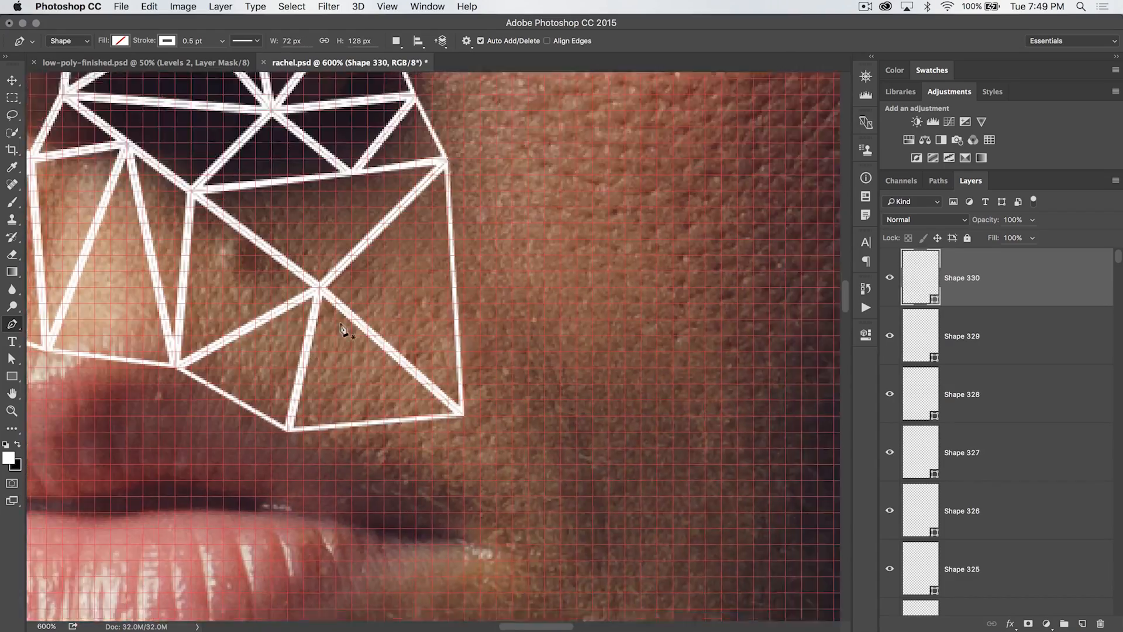
{"action": "left_click", "coordinate": [350, 367]}
{"action": "left_click", "coordinate": [445, 434]}
{"action": "left_click", "coordinate": [427, 306]}
Draw triangles on the lower cheek beside the nostril
{"action": "key", "text": "super+minus"}
{"action": "key", "text": "super+minus"}
{"action": "key", "text": "super+minus"}
{"action": "key", "text": "super+minus"}
{"action": "key", "text": "super+minus"}
{"action": "key", "text": "super+equal"}
{"action": "key", "text": "super+equal"}
{"action": "key", "text": "super+equal"}
{"action": "key", "text": "super+equal"}
{"action": "key", "text": "super+equal"}
{"action": "scroll", "coordinate": [306, 253], "scroll_direction": "down", "scroll_amount": 4}
{"action": "left_click", "coordinate": [421, 371]}
{"action": "scroll", "coordinate": [437, 345], "scroll_direction": "down", "scroll_amount": 4}
{"action": "left_click", "coordinate": [530, 311]}
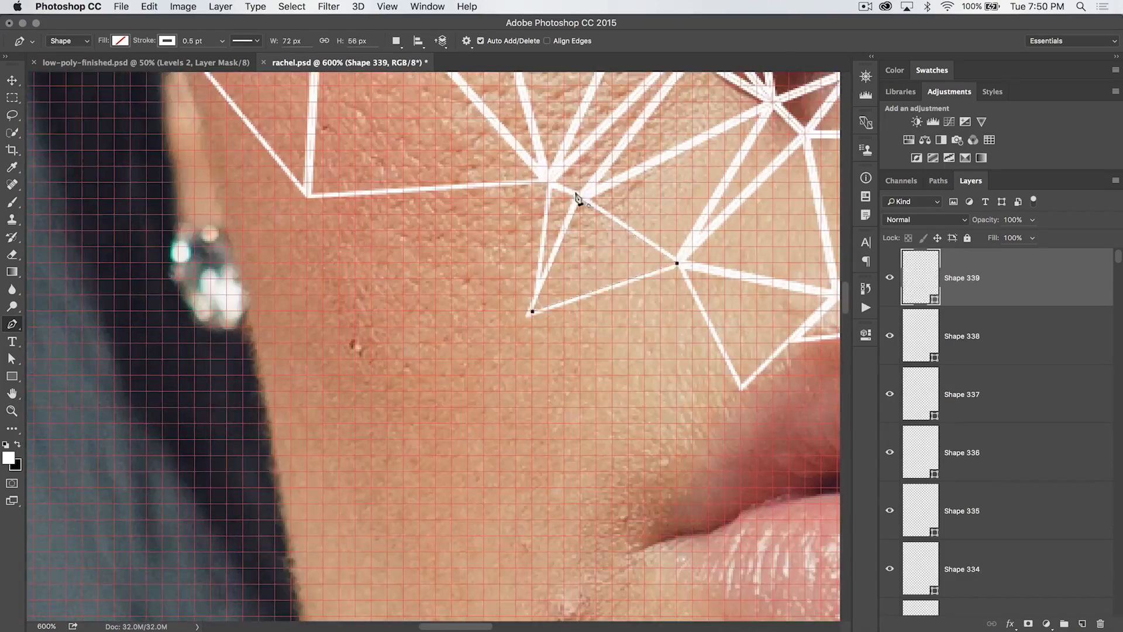
Review the overall face mesh and the uncovered area around the mouth
{"action": "key", "text": "super+minus"}
{"action": "key", "text": "super+minus"}
{"action": "key", "text": "super+minus"}
{"action": "key", "text": "super+minus"}
{"action": "key", "text": "super+minus"}
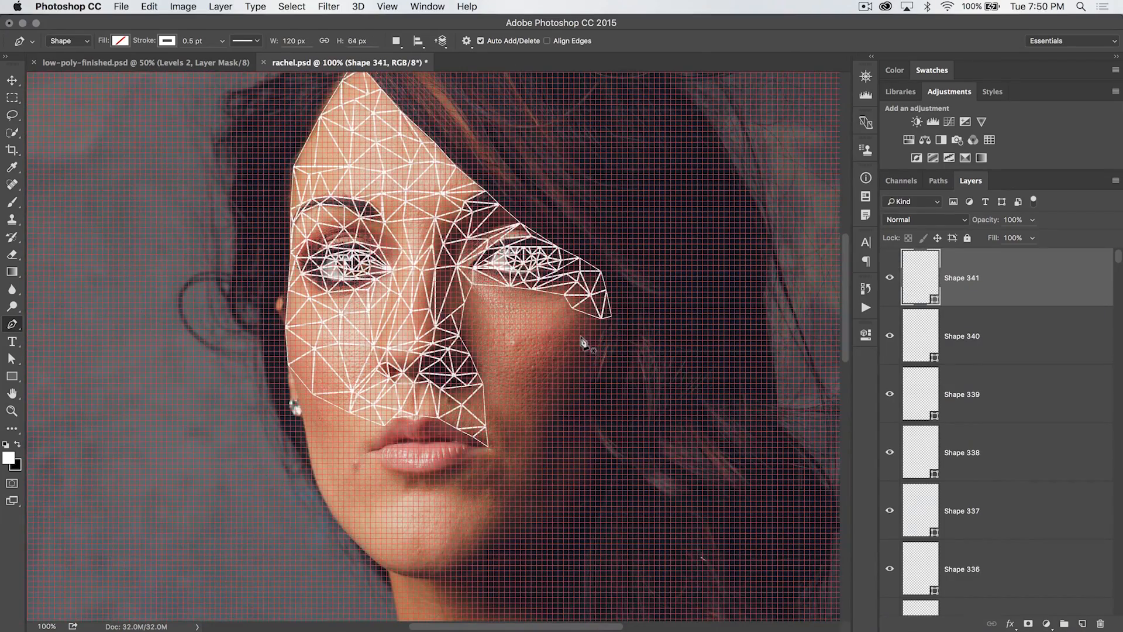
{"action": "scroll", "coordinate": [581, 334], "scroll_direction": "down", "scroll_amount": 3}
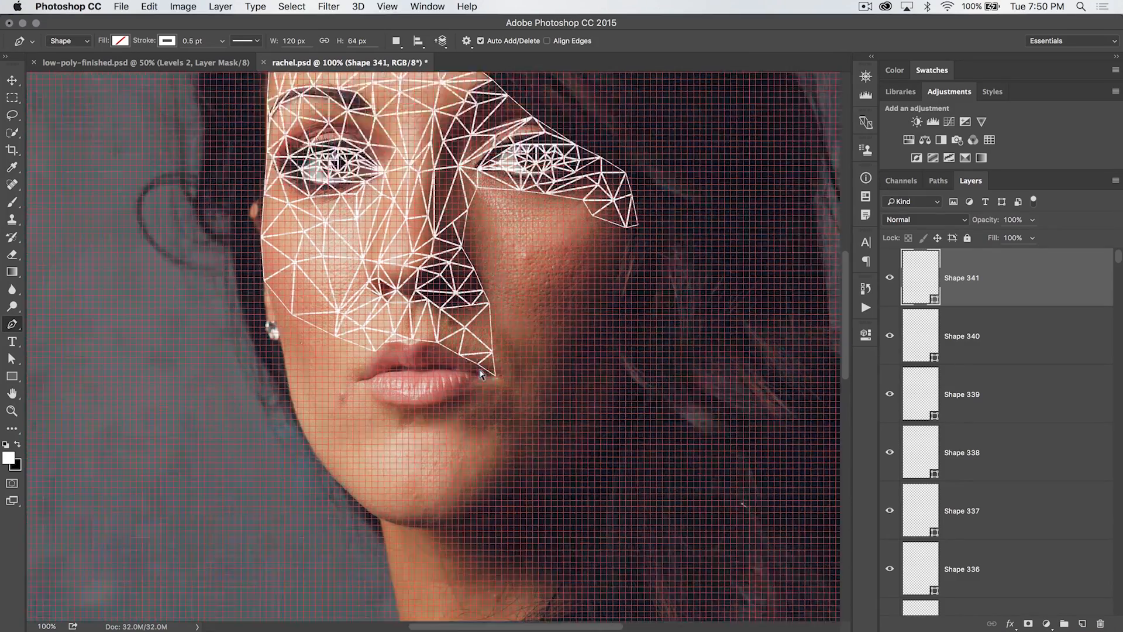
{"action": "key", "text": "super+equal"}
{"action": "key", "text": "super+equal"}
{"action": "scroll", "coordinate": [553, 373], "scroll_direction": "right", "scroll_amount": 5}
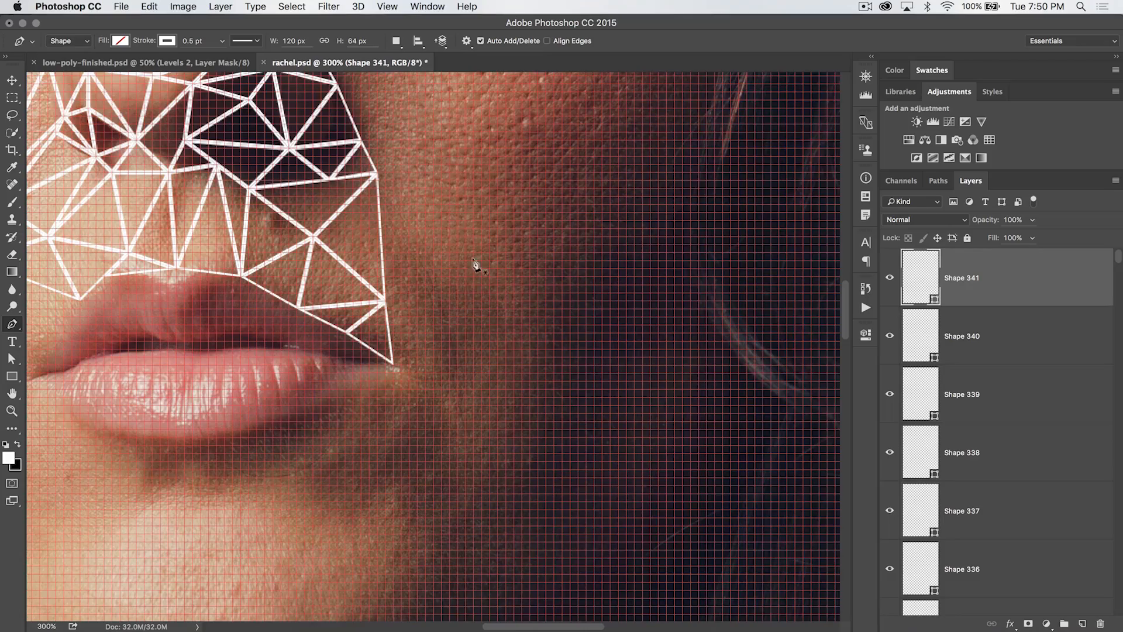
{"action": "scroll", "coordinate": [476, 263], "scroll_direction": "down", "scroll_amount": 2}
{"action": "scroll", "coordinate": [439, 258], "scroll_direction": "right", "scroll_amount": 5}
{"action": "scroll", "coordinate": [438, 258], "scroll_direction": "down", "scroll_amount": 3}
{"action": "scroll", "coordinate": [434, 258], "scroll_direction": "right", "scroll_amount": 5}
{"action": "scroll", "coordinate": [377, 257], "scroll_direction": "left", "scroll_amount": 12}
{"action": "scroll", "coordinate": [378, 257], "scroll_direction": "right", "scroll_amount": 5}
{"action": "scroll", "coordinate": [378, 257], "scroll_direction": "up", "scroll_amount": 3}
{"action": "scroll", "coordinate": [378, 257], "scroll_direction": "left", "scroll_amount": 2}
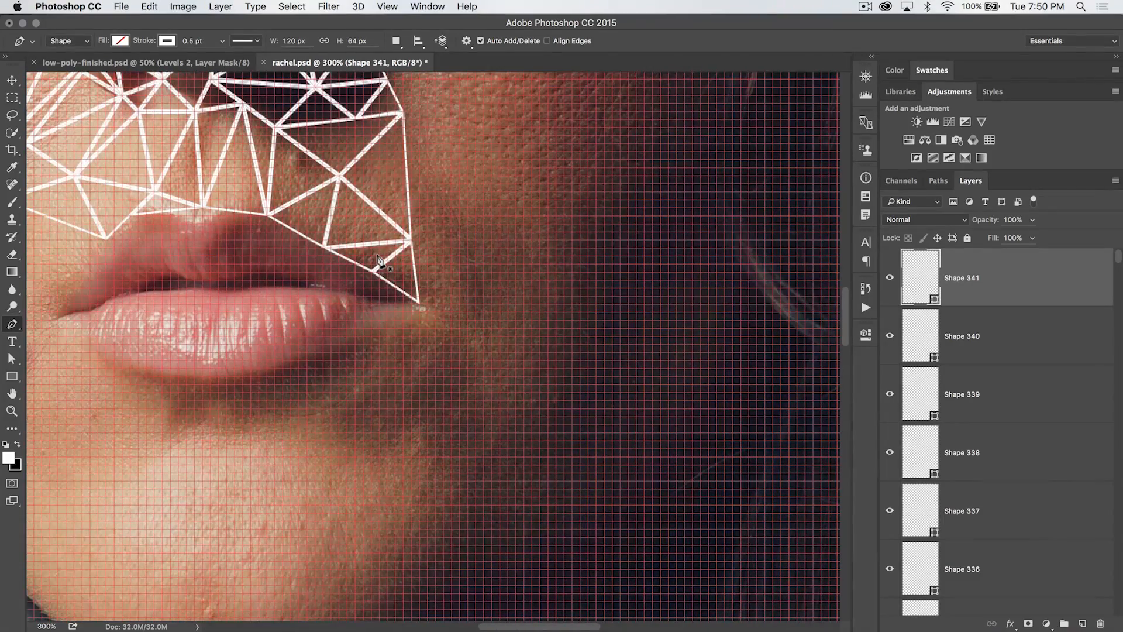
Change the document grid colour to Light Blue in the Guides, Grid & Slices preferences
{"action": "key", "text": "i"}
{"action": "key", "text": "super+k"}
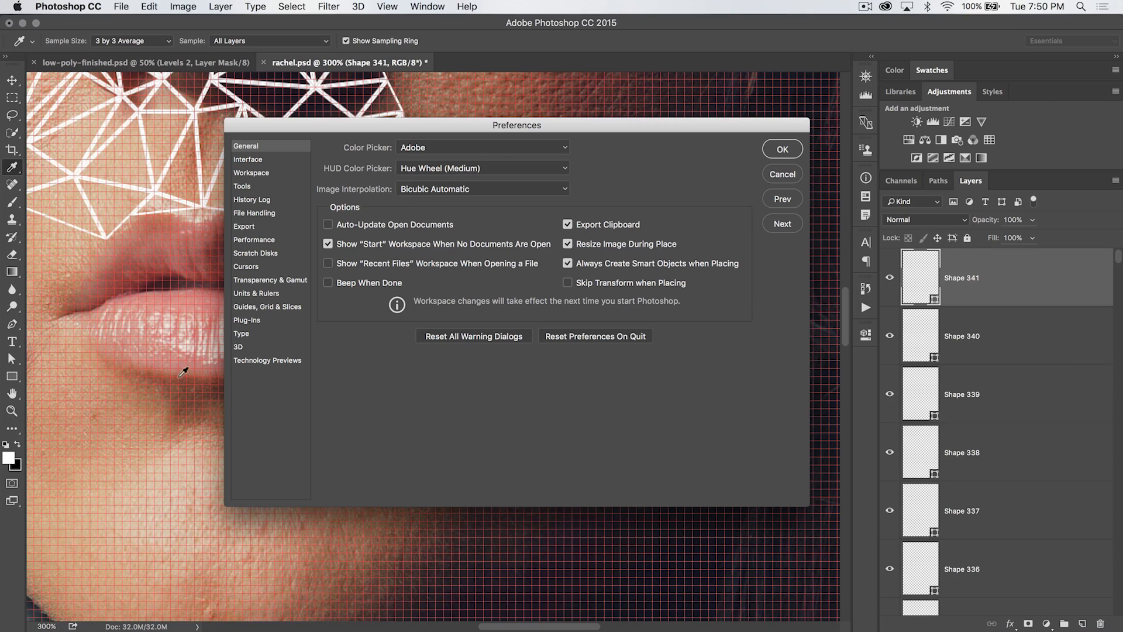
{"action": "left_click", "coordinate": [254, 309]}
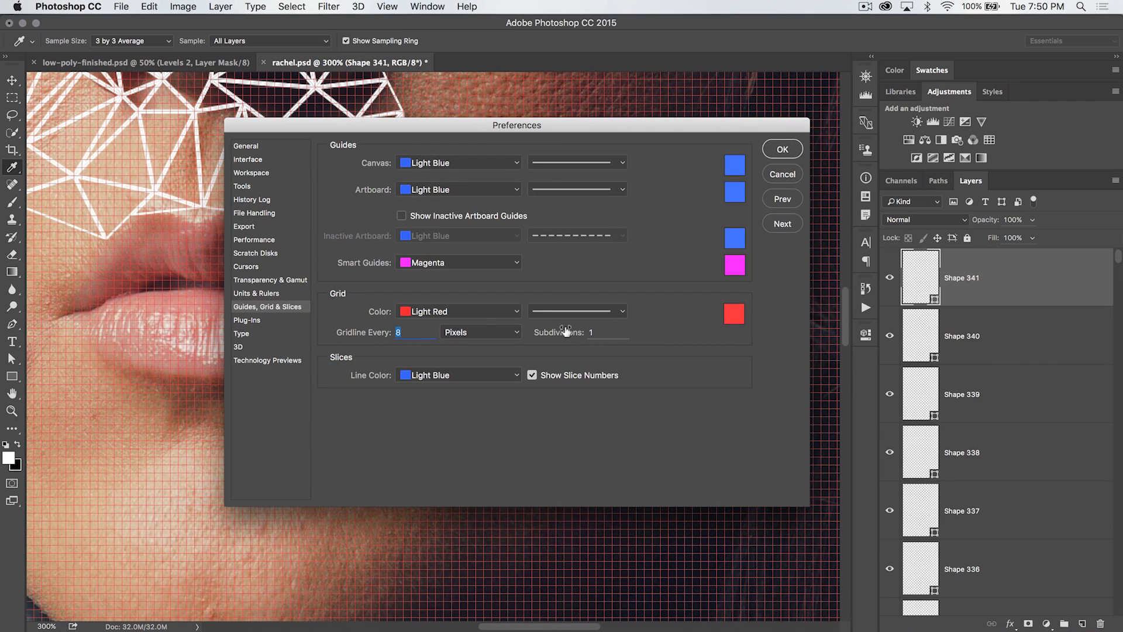
{"action": "left_click", "coordinate": [456, 313]}
{"action": "left_click", "coordinate": [451, 300]}
{"action": "left_click", "coordinate": [452, 304]}
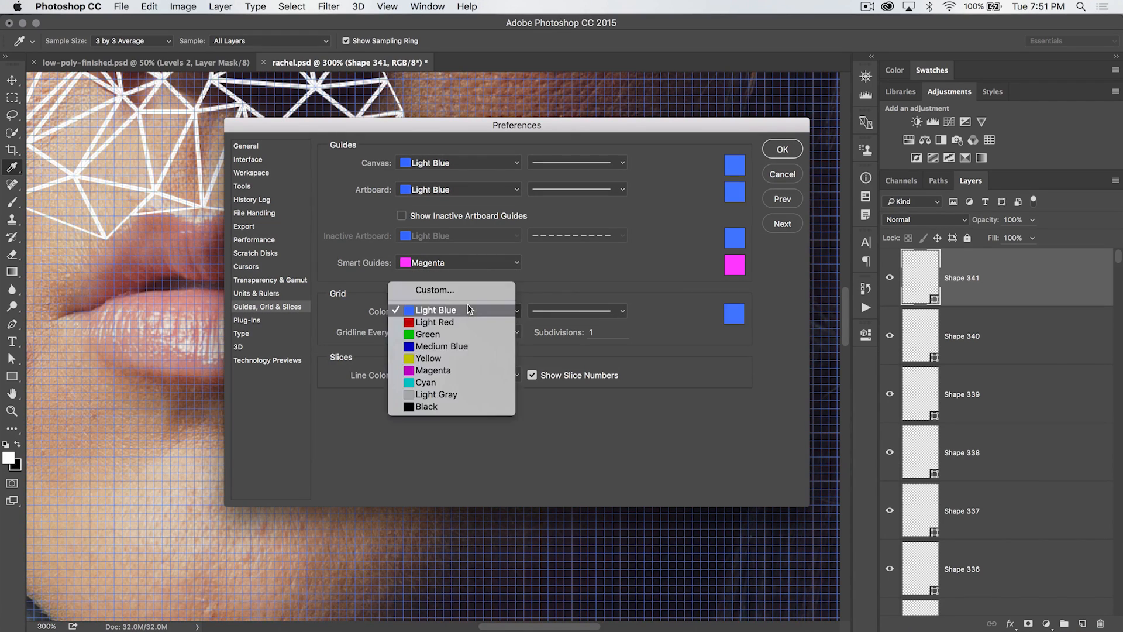
{"action": "left_click", "coordinate": [448, 357]}
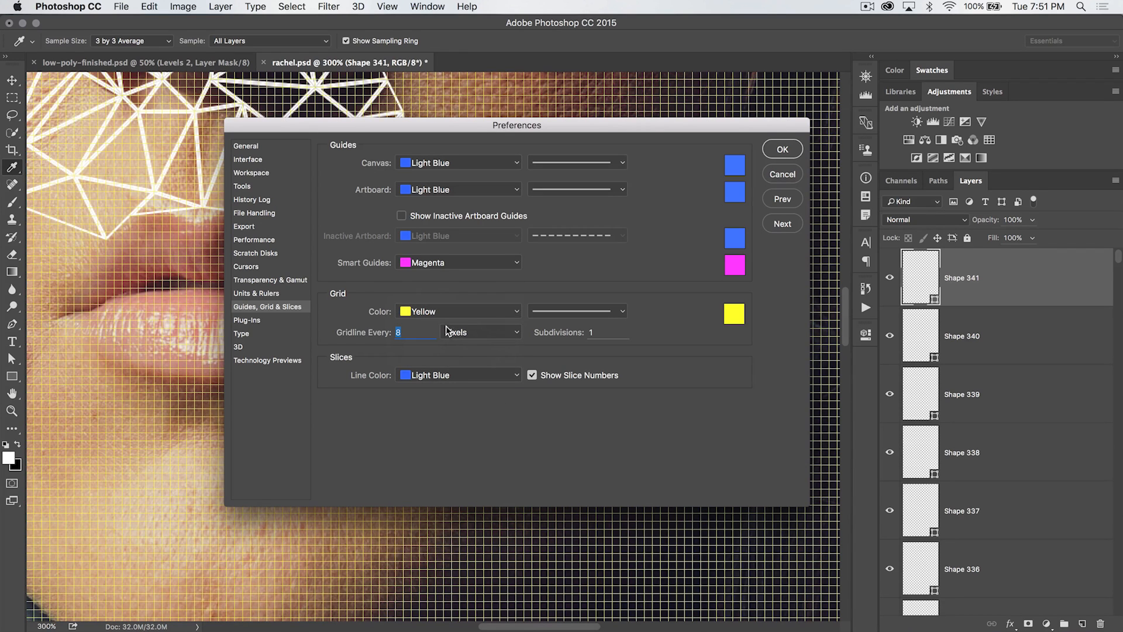
{"action": "left_click", "coordinate": [444, 316]}
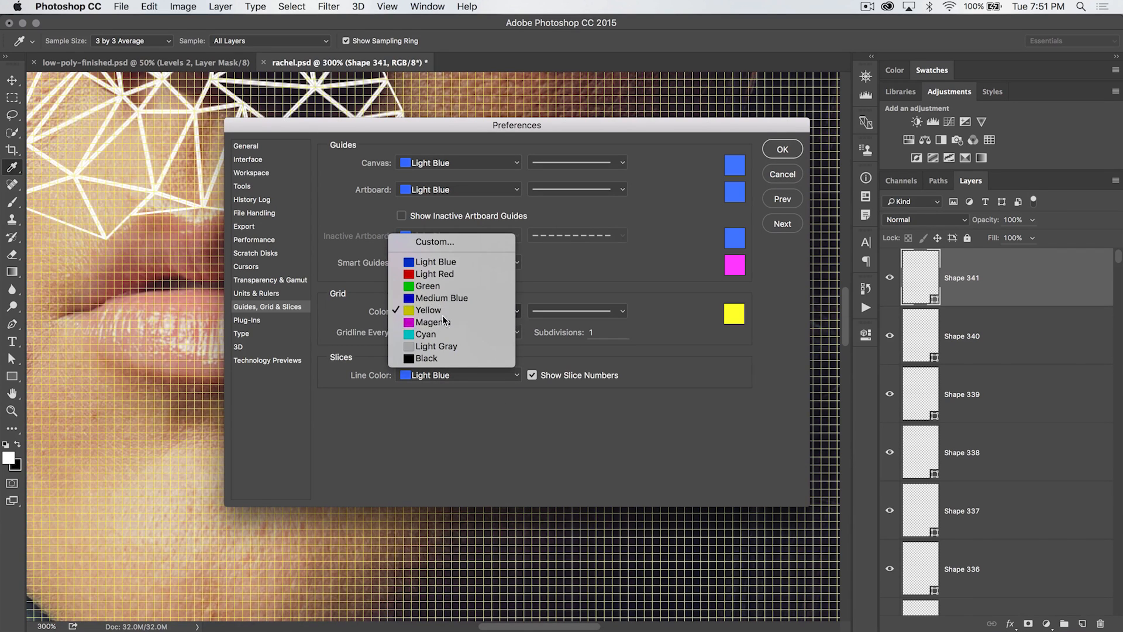
{"action": "left_click", "coordinate": [444, 321]}
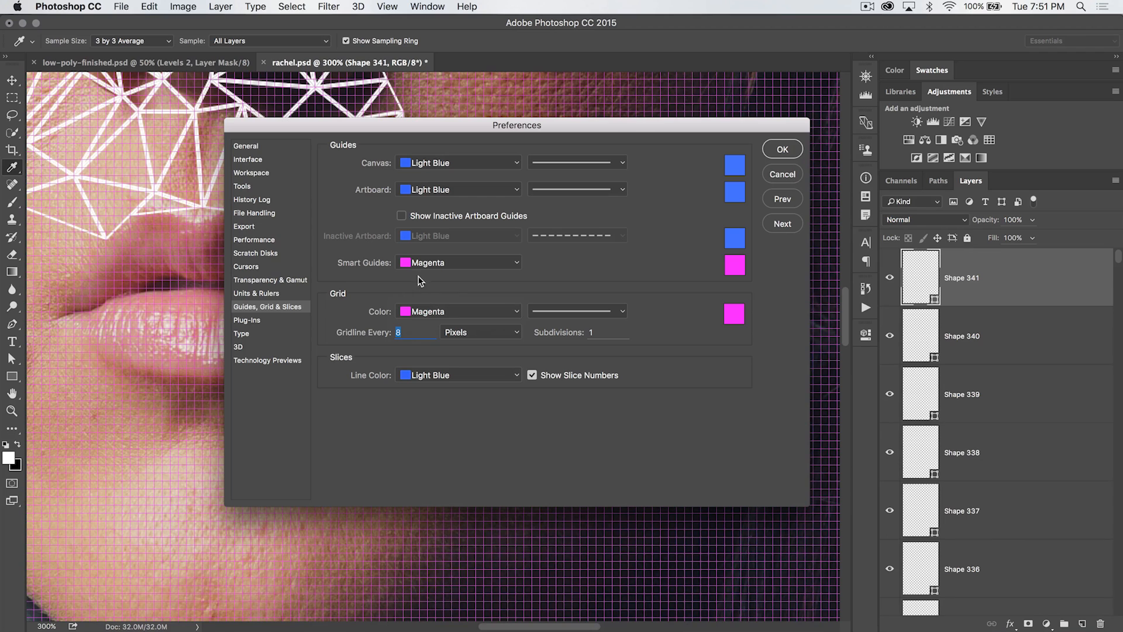
{"action": "left_click", "coordinate": [478, 318]}
{"action": "left_click", "coordinate": [454, 248]}
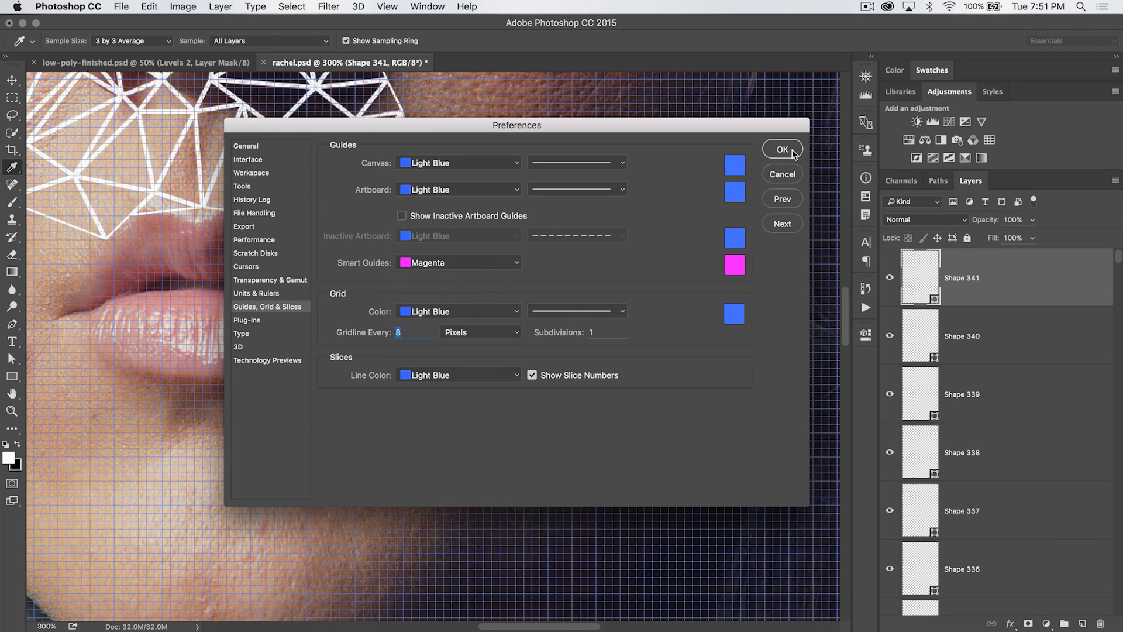
{"action": "left_click", "coordinate": [782, 150]}
Zoom and pan around the face to examine the mesh coverage near the mouth, chin and cheek
{"action": "key", "text": "p"}
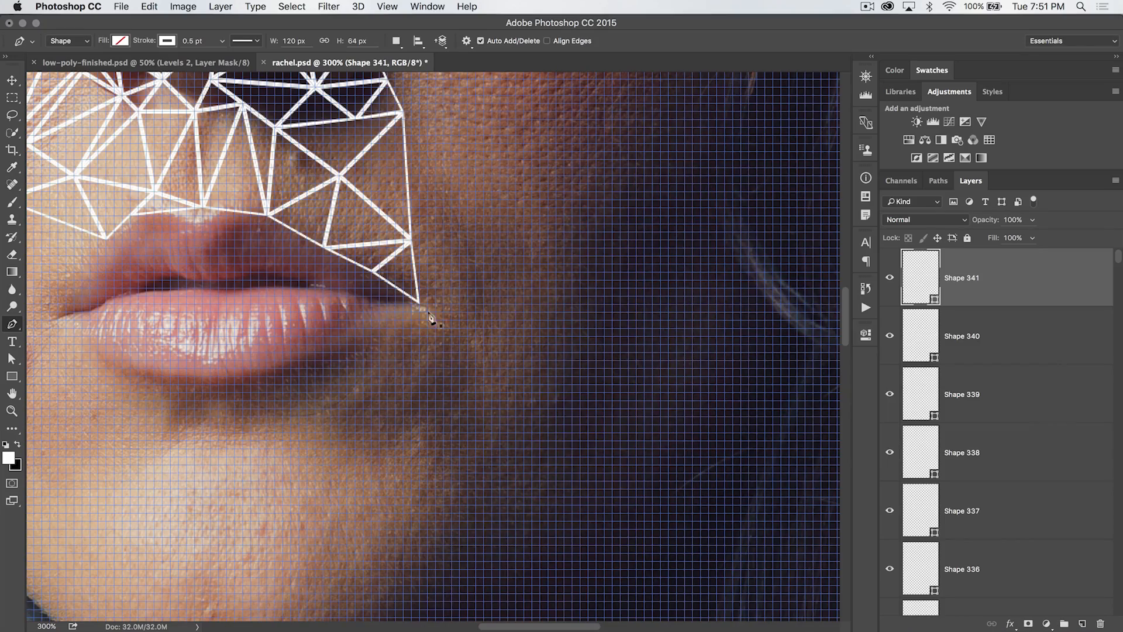
{"action": "scroll", "coordinate": [376, 313], "scroll_direction": "up", "scroll_amount": 10}
{"action": "scroll", "coordinate": [376, 313], "scroll_direction": "left", "scroll_amount": 6}
{"action": "scroll", "coordinate": [372, 308], "scroll_direction": "up", "scroll_amount": 5}
{"action": "scroll", "coordinate": [372, 309], "scroll_direction": "left", "scroll_amount": 4}
{"action": "scroll", "coordinate": [372, 309], "scroll_direction": "down", "scroll_amount": 10}
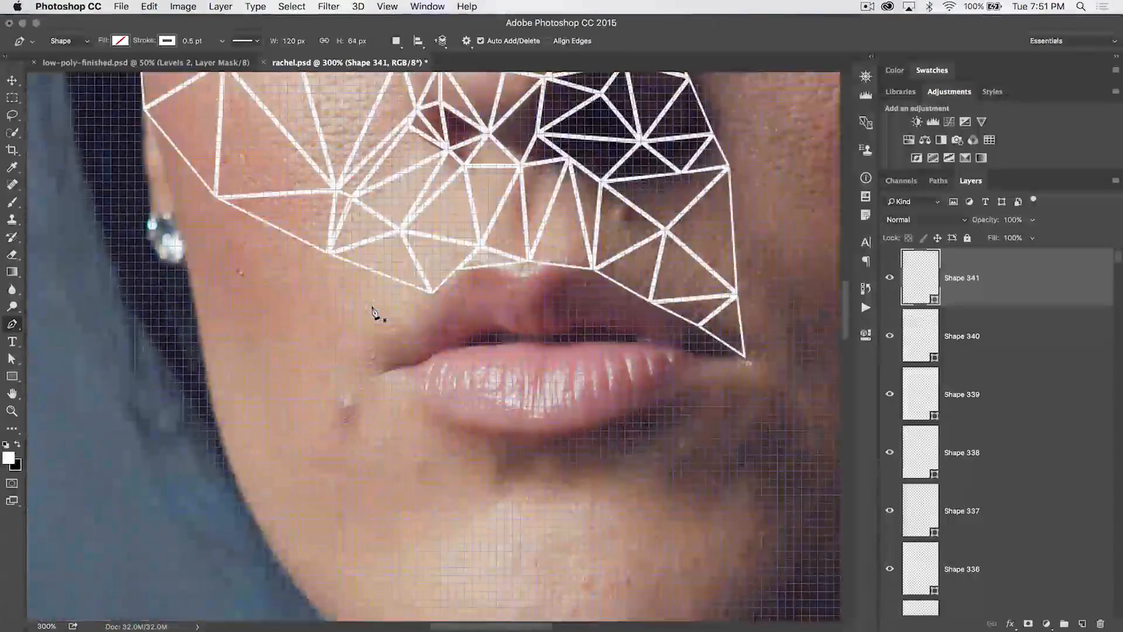
{"action": "scroll", "coordinate": [375, 311], "scroll_direction": "down", "scroll_amount": 8}
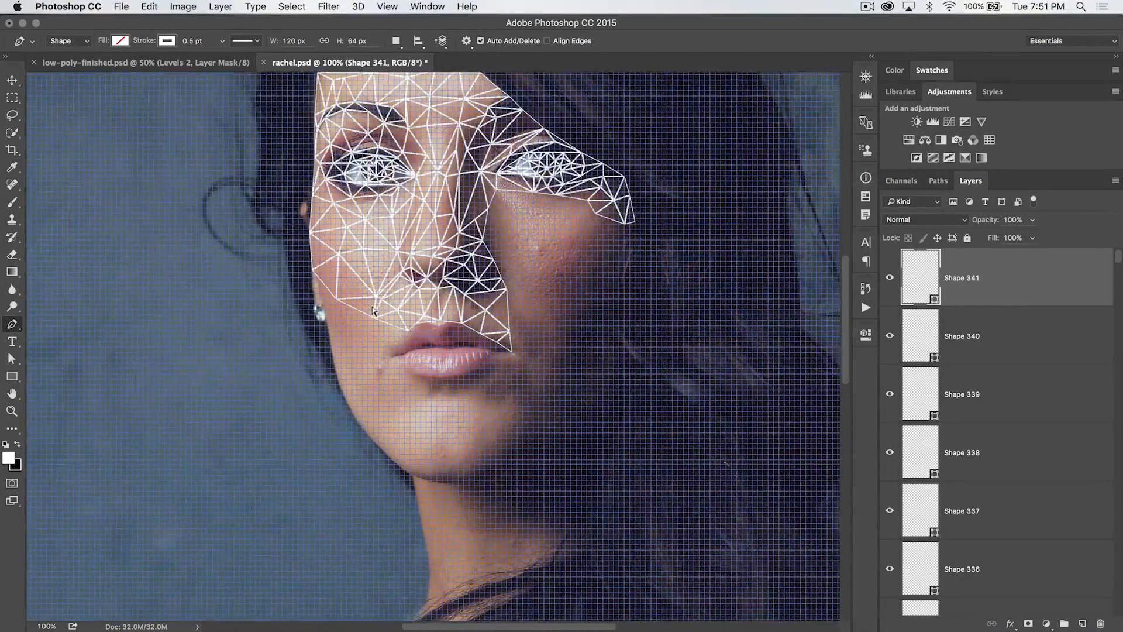
{"action": "scroll", "coordinate": [429, 202], "scroll_direction": "right", "scroll_amount": 3}
{"action": "scroll", "coordinate": [429, 201], "scroll_direction": "up", "scroll_amount": 3}
{"action": "scroll", "coordinate": [339, 321], "scroll_direction": "down", "scroll_amount": 8}
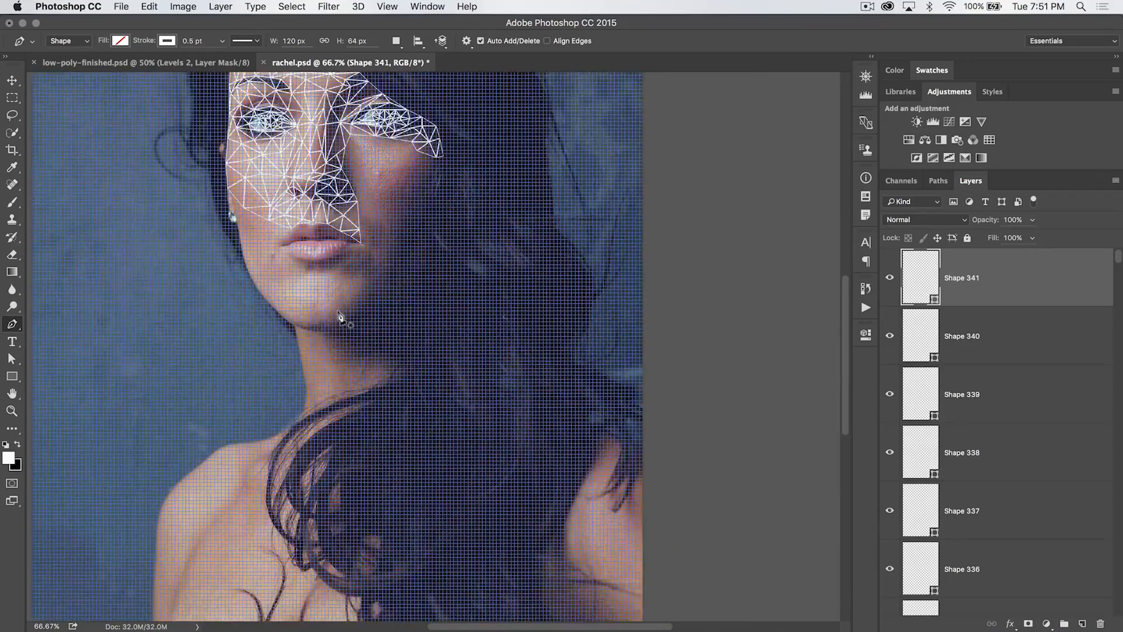
{"action": "scroll", "coordinate": [341, 316], "scroll_direction": "up", "scroll_amount": 4}
{"action": "key", "text": "z"}
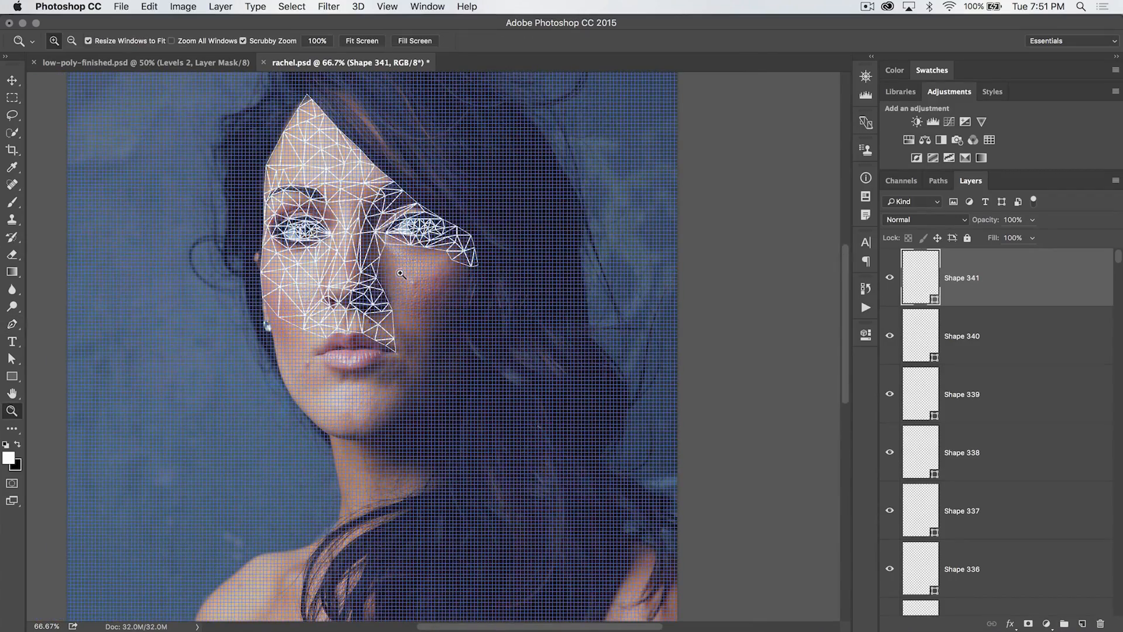
{"action": "left_click", "coordinate": [402, 273]}
{"action": "left_click", "coordinate": [402, 272]}
{"action": "scroll", "coordinate": [432, 332], "scroll_direction": "down", "scroll_amount": 2}
{"action": "scroll", "coordinate": [432, 332], "scroll_direction": "down", "scroll_amount": 4}
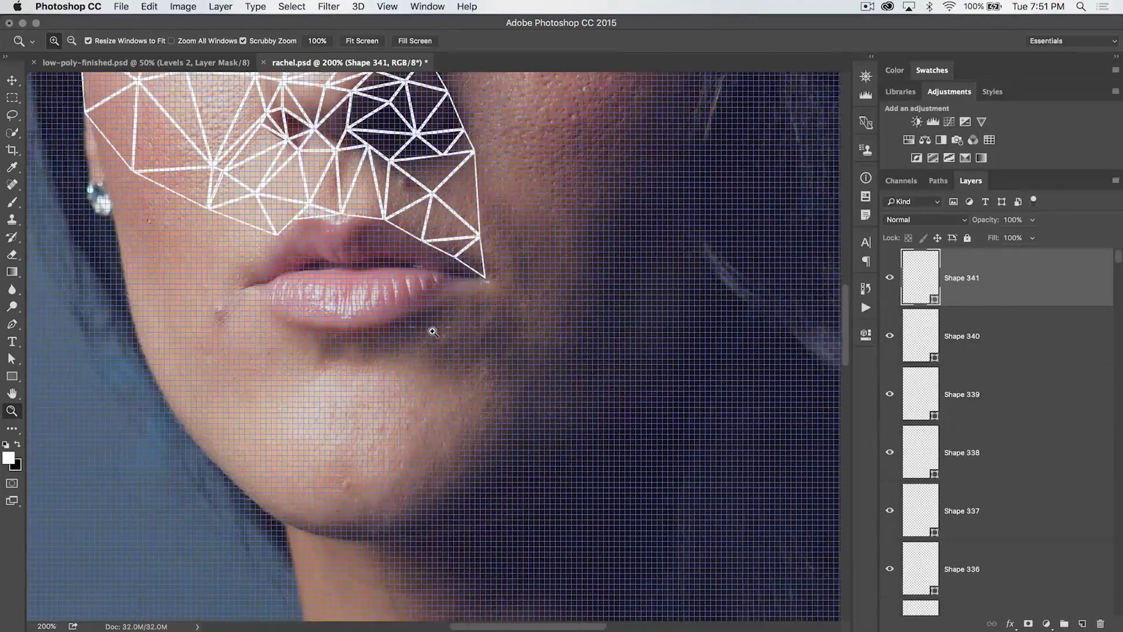
{"action": "scroll", "coordinate": [432, 326], "scroll_direction": "up", "scroll_amount": 6}
{"action": "left_click", "coordinate": [454, 266]}
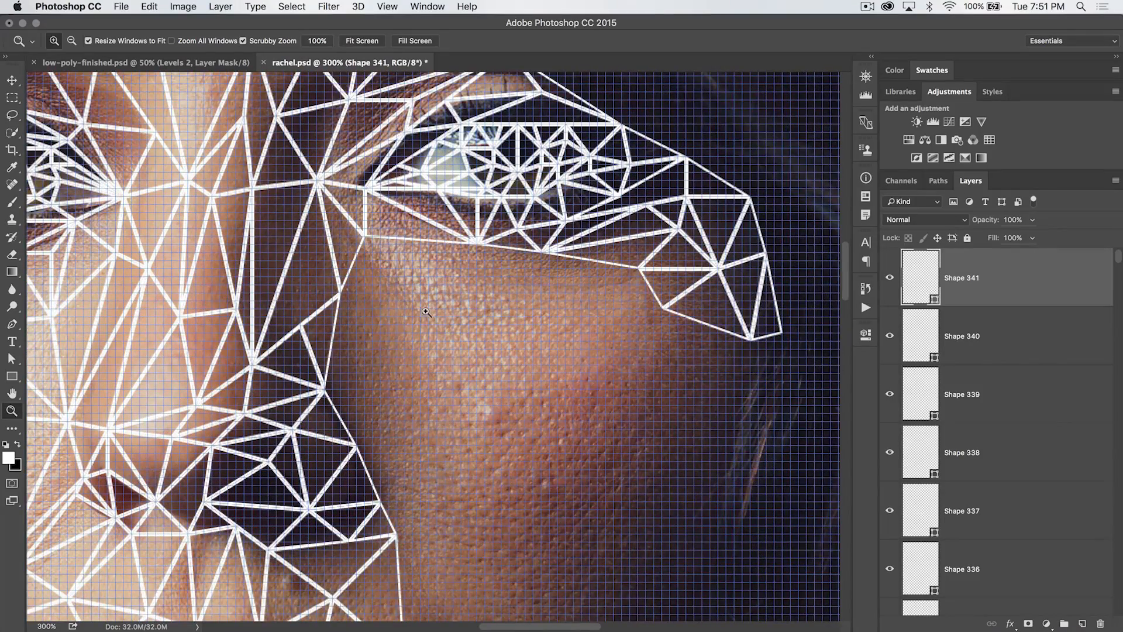
{"action": "left_click", "coordinate": [416, 316]}
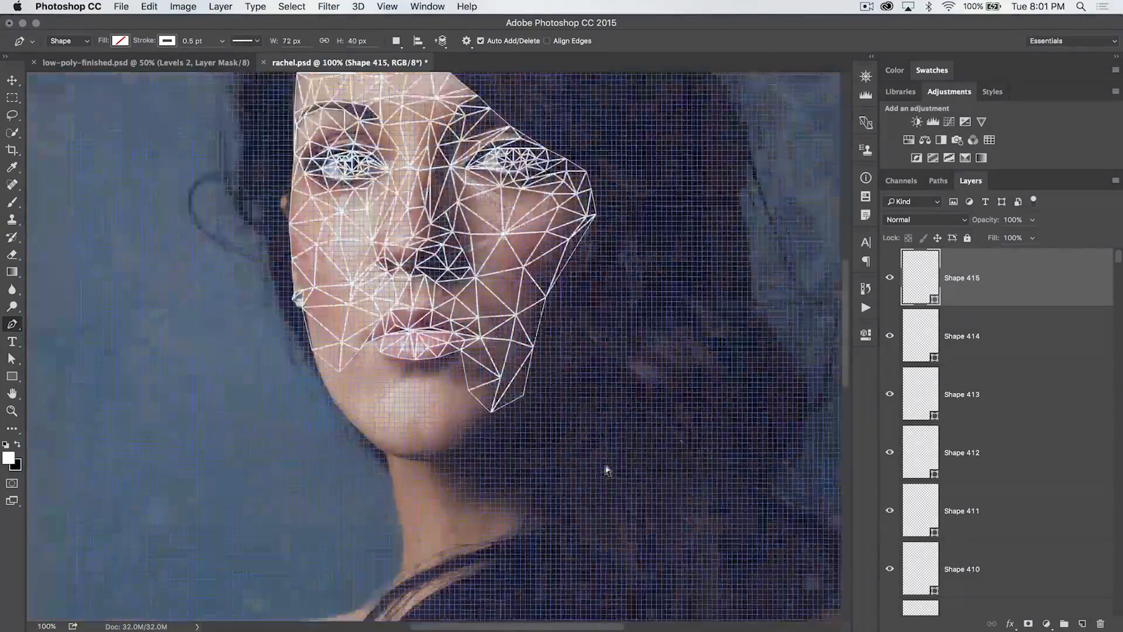
Hide the grid and pan across the portrait to review the triangle mesh over the photo
{"action": "key", "text": "super+minus"}
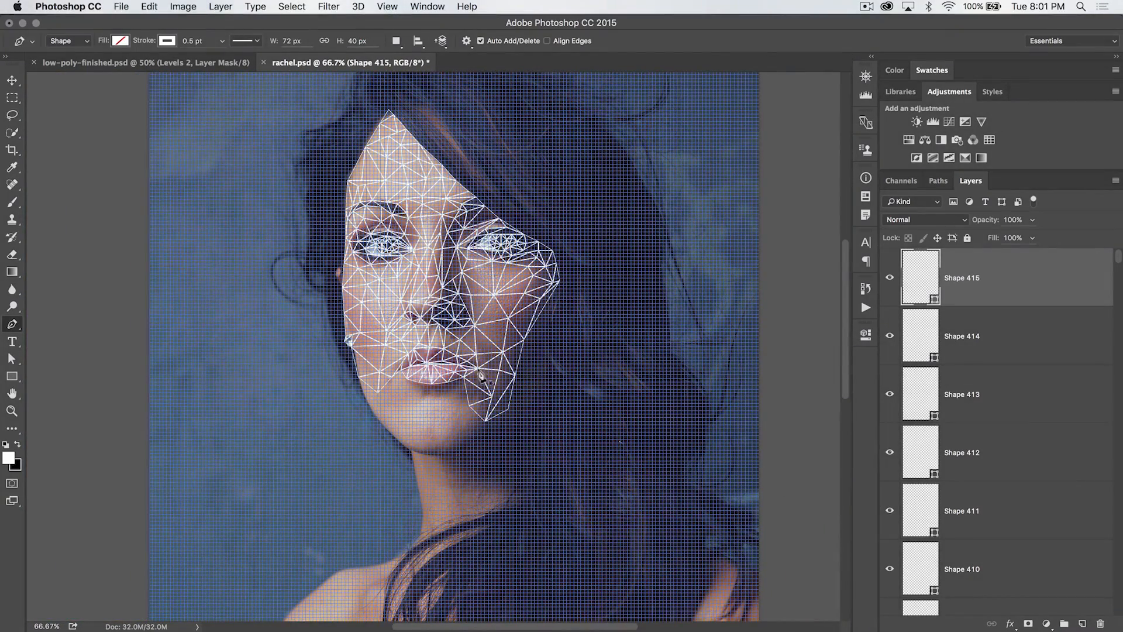
{"action": "key", "text": "z"}
{"action": "left_click", "coordinate": [466, 350]}
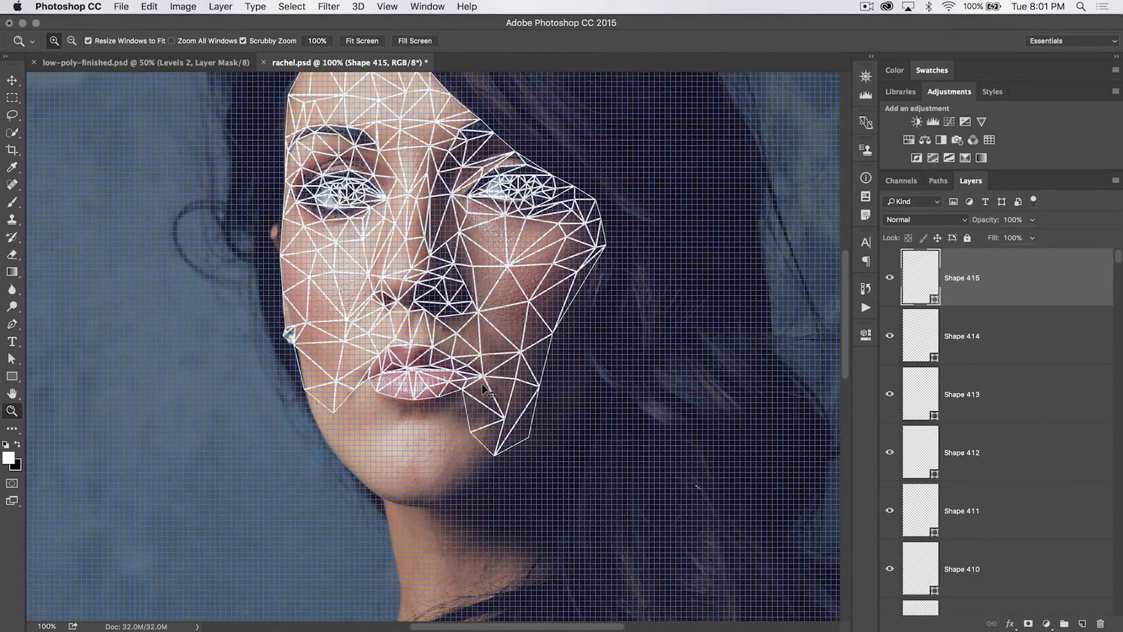
{"action": "key", "text": "super+apostrophe"}
{"action": "scroll", "coordinate": [451, 310], "scroll_direction": "right", "scroll_amount": 3}
{"action": "scroll", "coordinate": [450, 310], "scroll_direction": "down", "scroll_amount": 1}
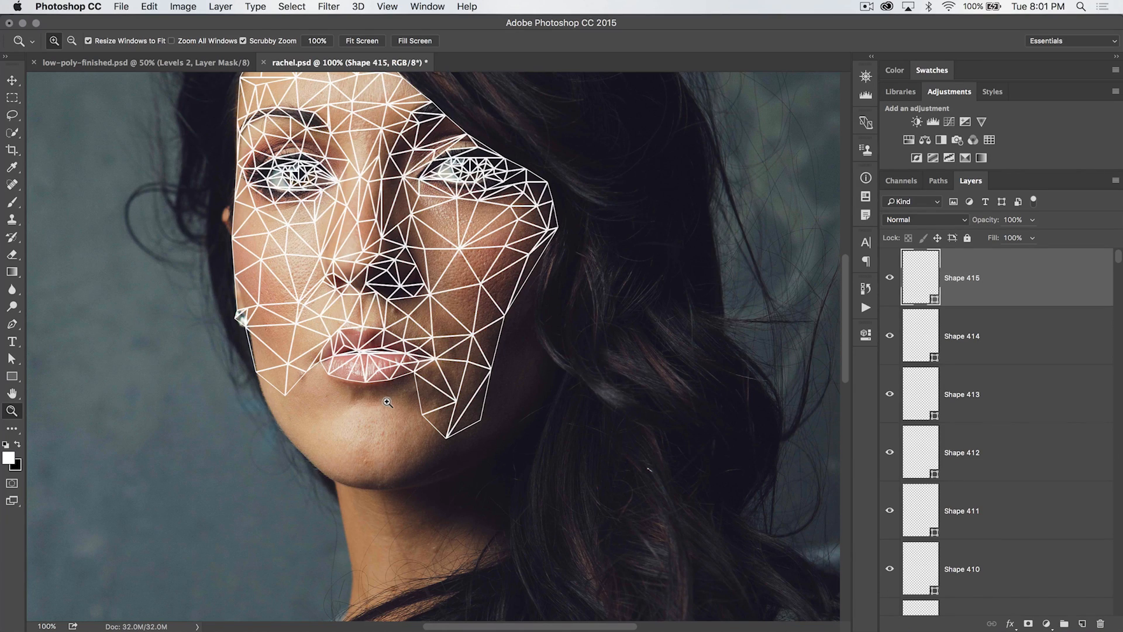
{"action": "scroll", "coordinate": [392, 395], "scroll_direction": "down", "scroll_amount": 10}
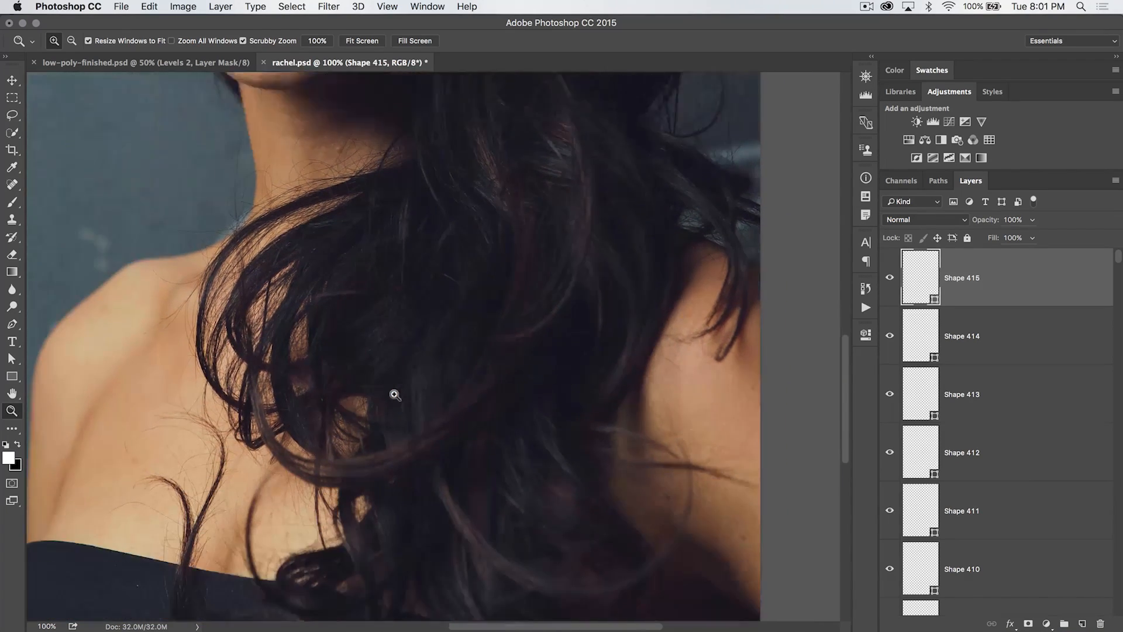
{"action": "scroll", "coordinate": [394, 394], "scroll_direction": "up", "scroll_amount": 12}
{"action": "scroll", "coordinate": [394, 395], "scroll_direction": "up", "scroll_amount": 3}
{"action": "scroll", "coordinate": [394, 394], "scroll_direction": "down", "scroll_amount": 9}
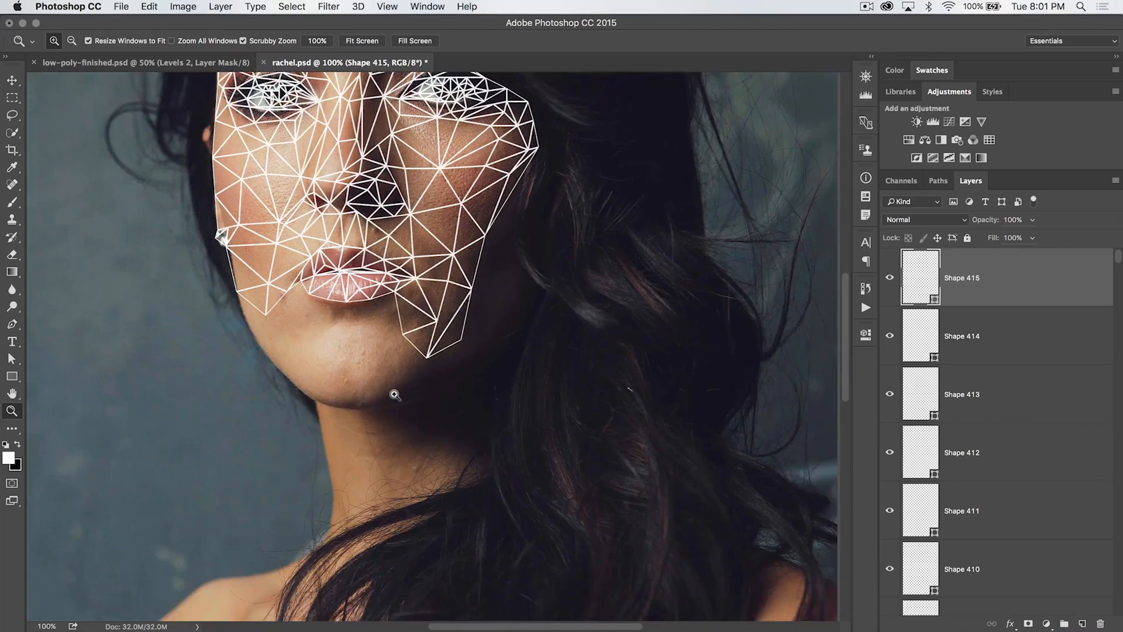
{"action": "scroll", "coordinate": [394, 393], "scroll_direction": "up", "scroll_amount": 9}
{"action": "scroll", "coordinate": [395, 394], "scroll_direction": "down", "scroll_amount": 7}
{"action": "scroll", "coordinate": [395, 394], "scroll_direction": "up", "scroll_amount": 4}
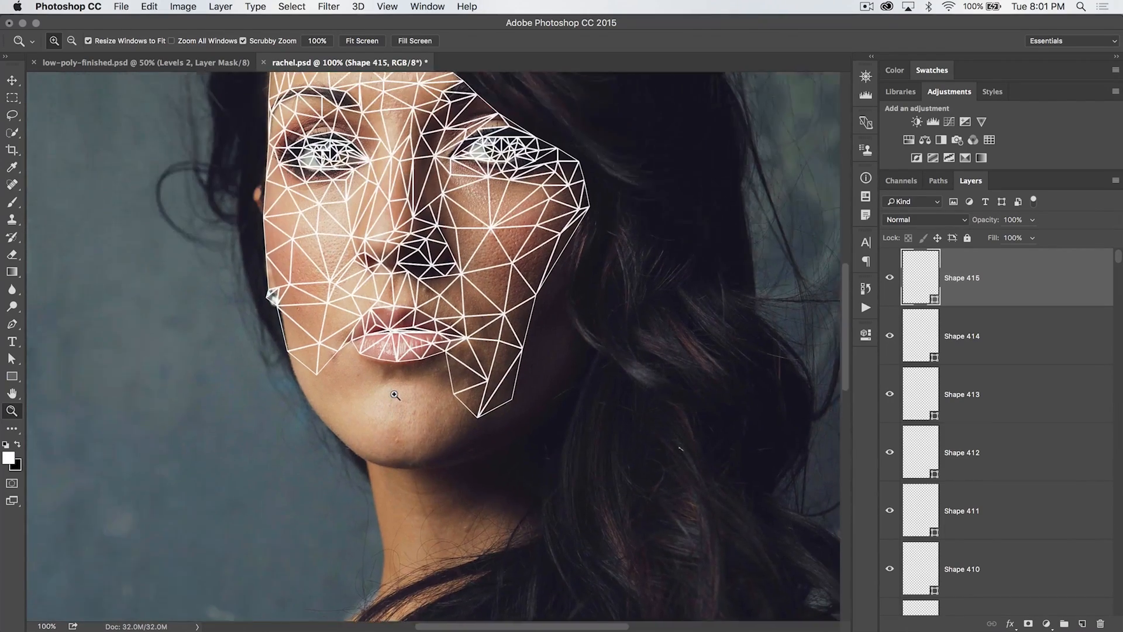
{"action": "scroll", "coordinate": [394, 395], "scroll_direction": "left", "scroll_amount": 1}
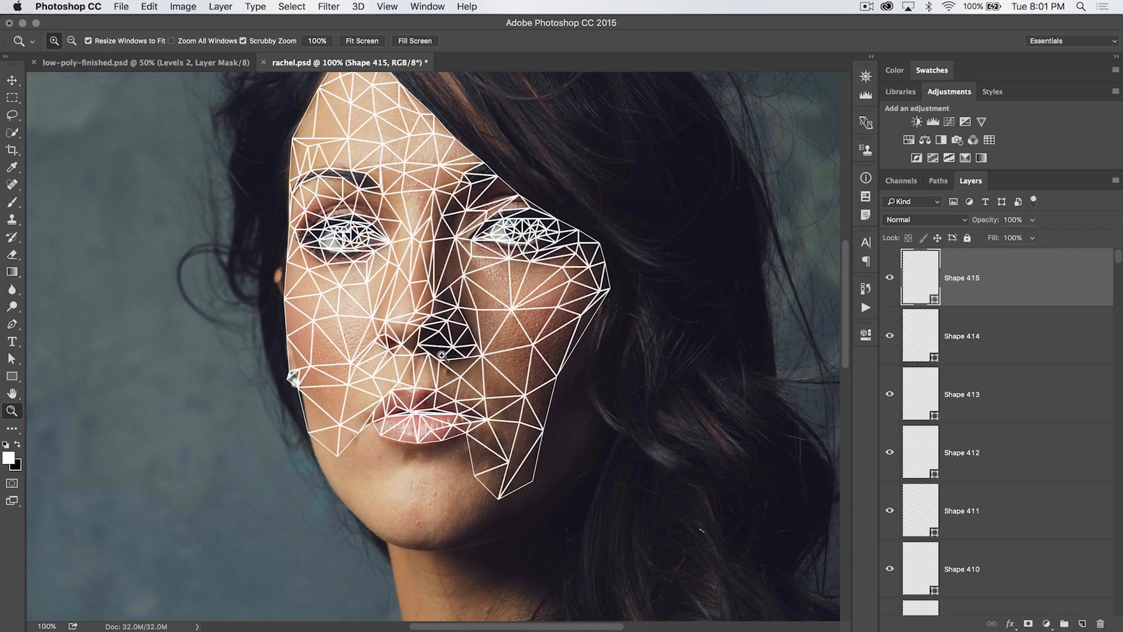
{"action": "scroll", "coordinate": [441, 355], "scroll_direction": "down", "scroll_amount": 3}
{"action": "scroll", "coordinate": [442, 355], "scroll_direction": "right", "scroll_amount": 2}
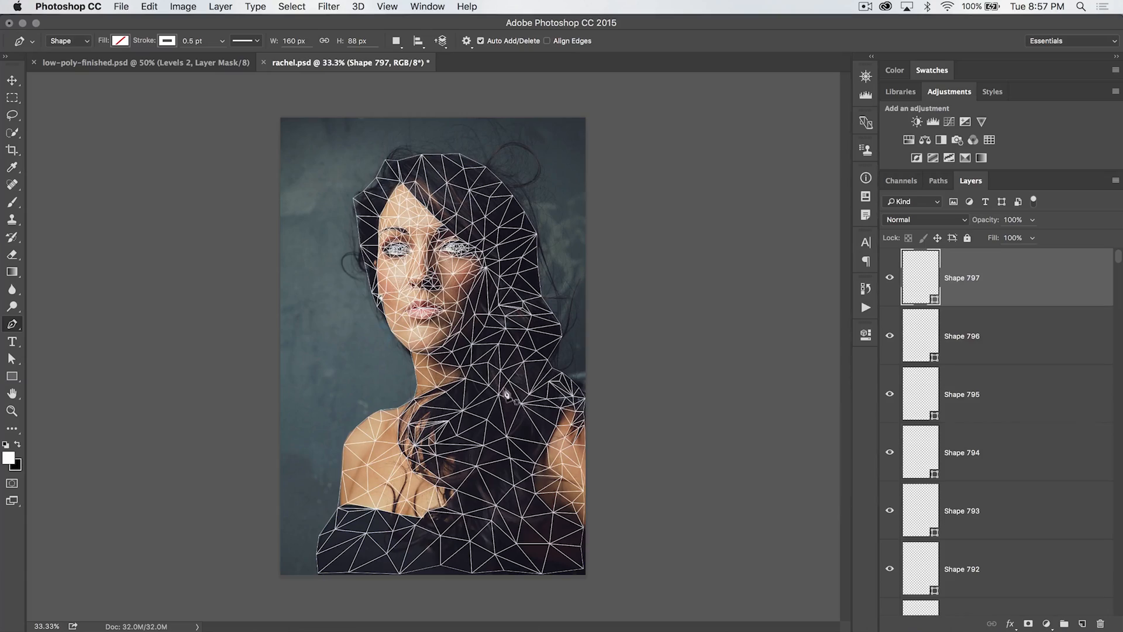
Zoom in to inspect the mesh along the hairline, forehead and eyes
{"action": "key", "text": "z"}
{"action": "left_click", "coordinate": [408, 237]}
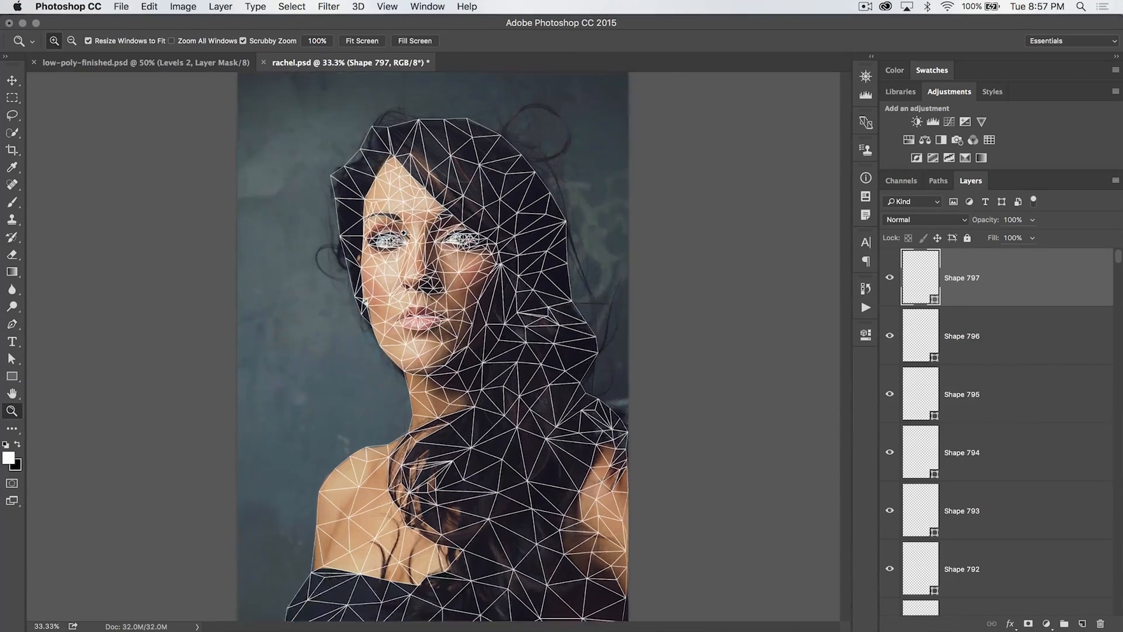
{"action": "left_click", "coordinate": [409, 221]}
{"action": "left_click", "coordinate": [413, 204]}
{"action": "left_click", "coordinate": [403, 202]}
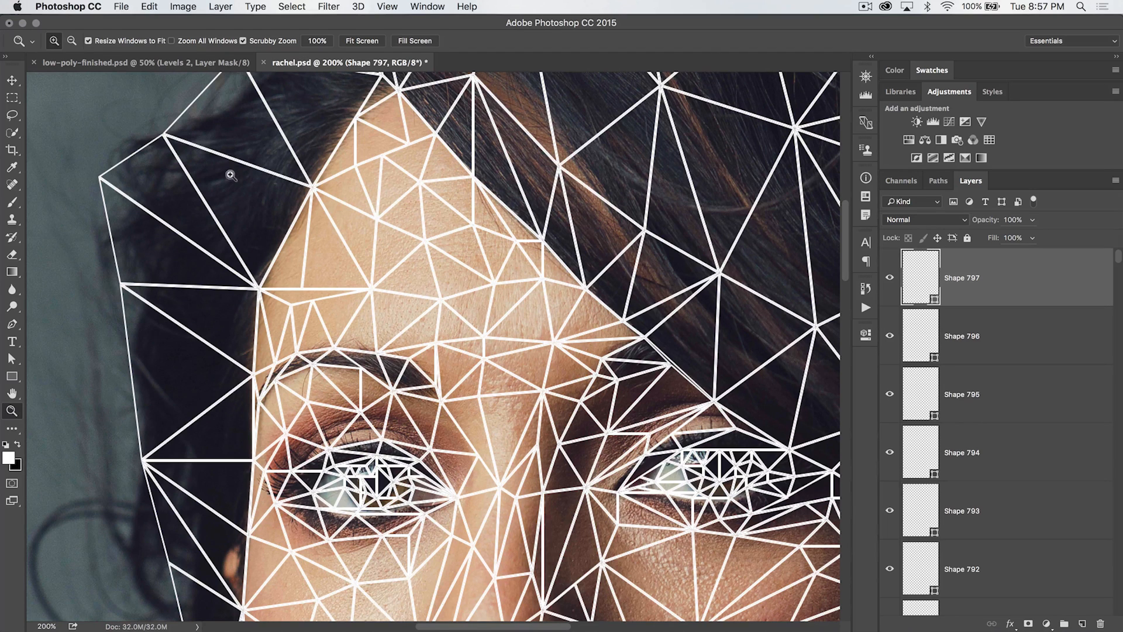
{"action": "scroll", "coordinate": [292, 360], "scroll_direction": "down", "scroll_amount": 1}
{"action": "scroll", "coordinate": [293, 359], "scroll_direction": "left", "scroll_amount": 2}
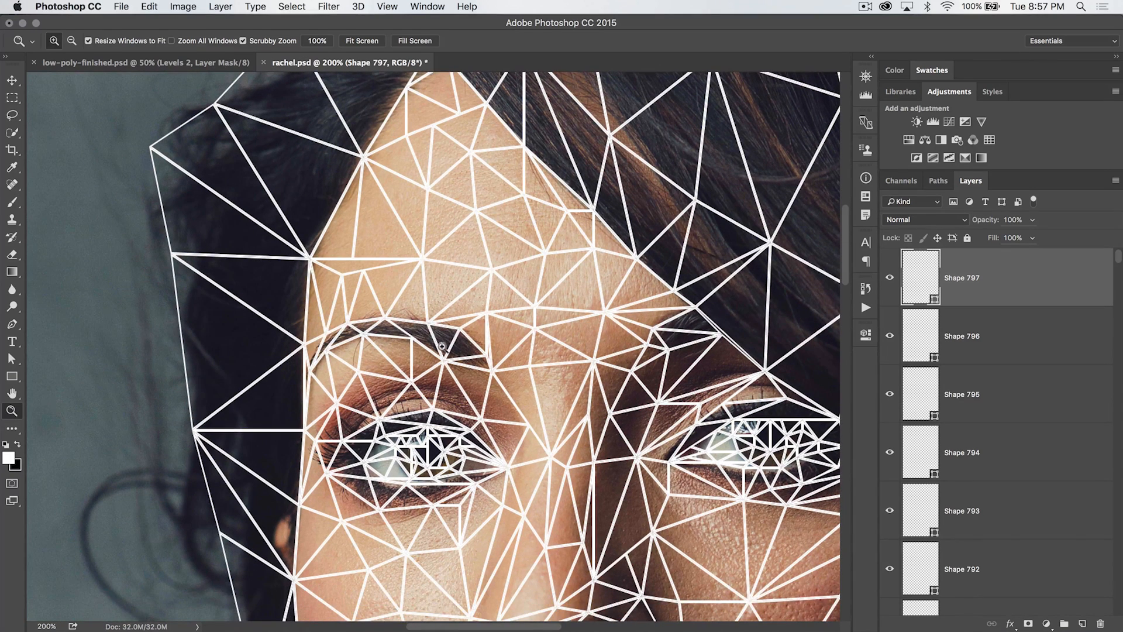
Select all triangle shape layers from Shape 1 through Shape 797 with the Move tool active
{"action": "left_click", "coordinate": [11, 80]}
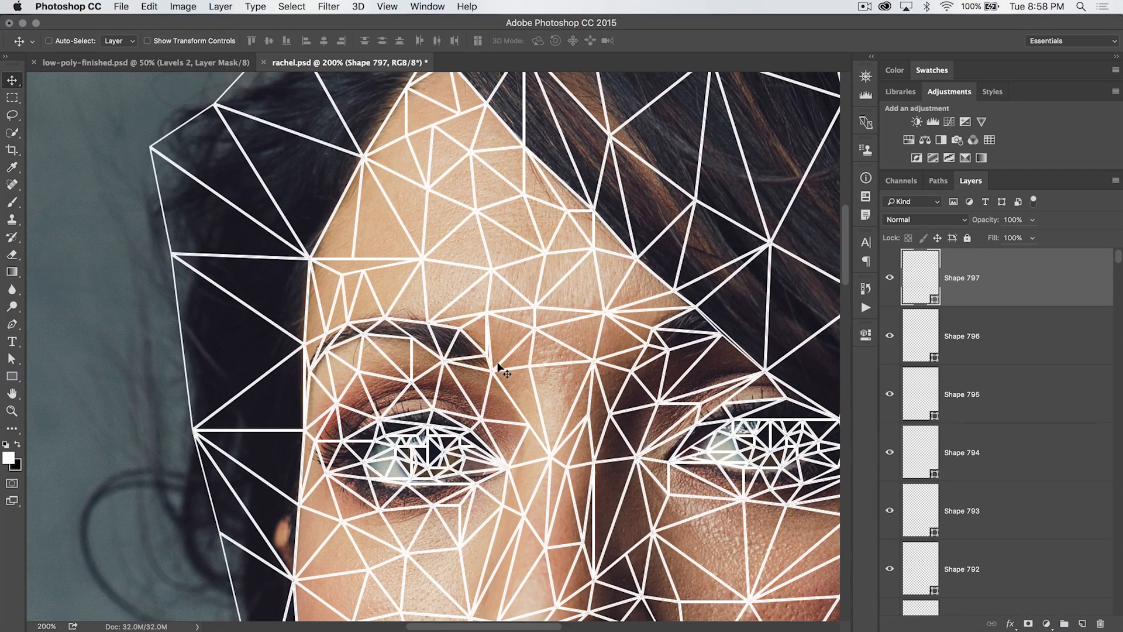
{"action": "left_click", "coordinate": [459, 347], "text": "super"}
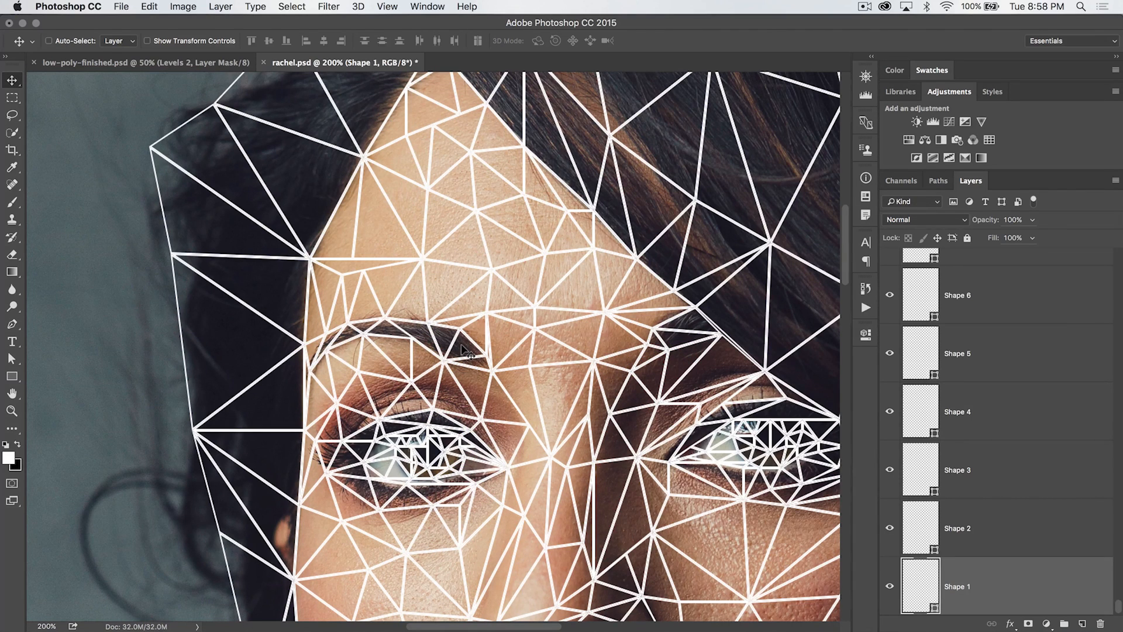
{"action": "scroll", "coordinate": [998, 554], "scroll_direction": "down", "scroll_amount": 1}
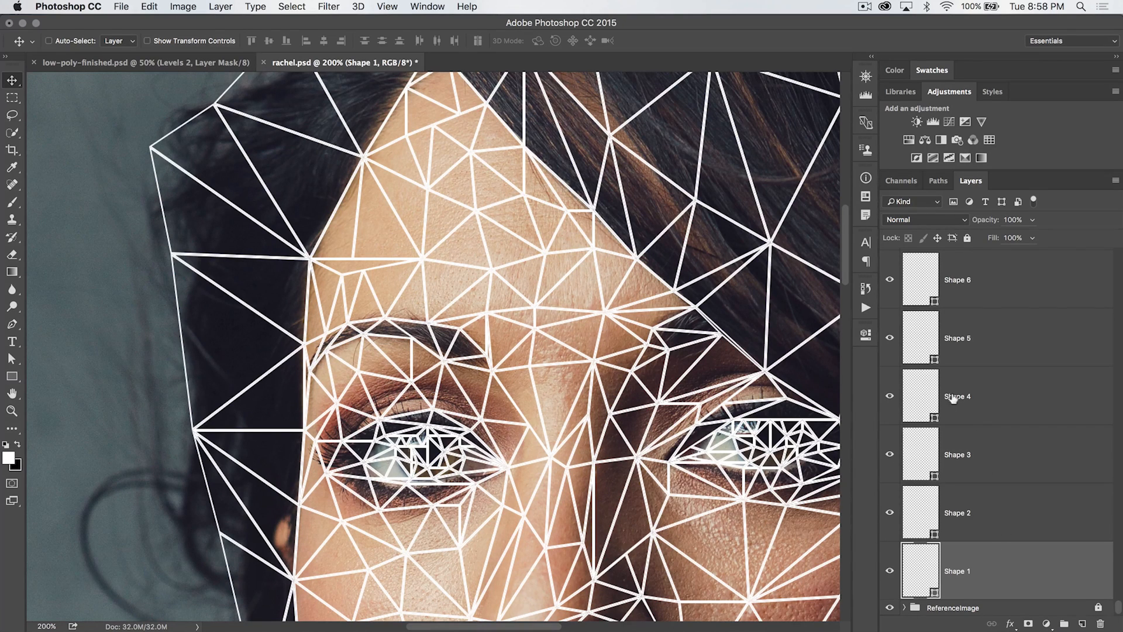
{"action": "scroll", "coordinate": [997, 489], "scroll_direction": "up", "scroll_amount": 10}
{"action": "scroll", "coordinate": [997, 489], "scroll_direction": "up", "scroll_amount": 20}
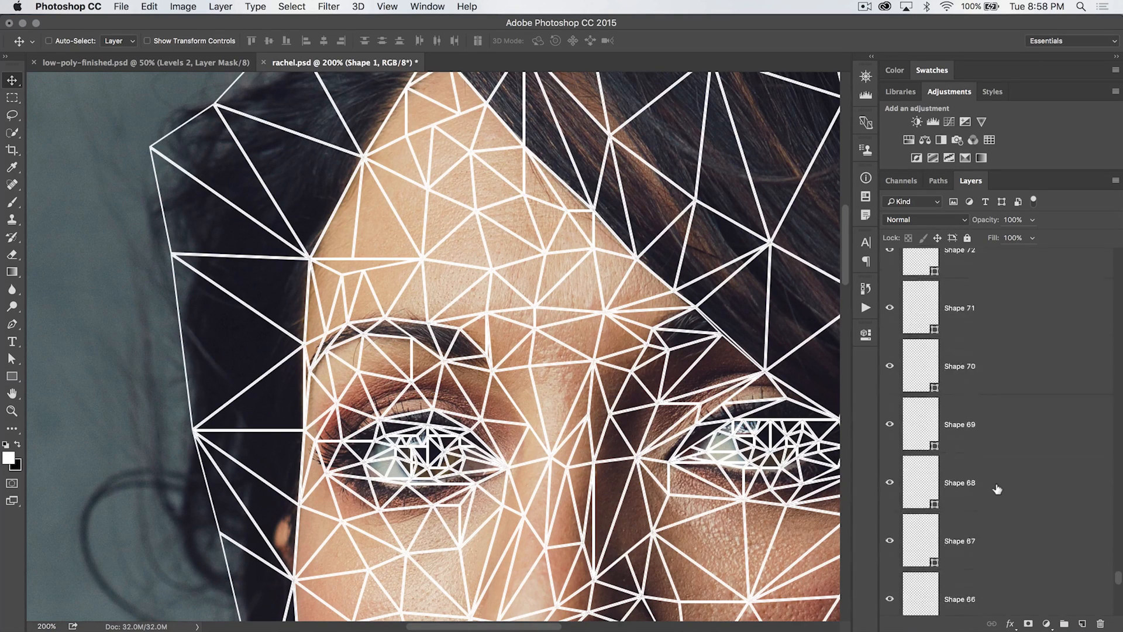
{"action": "scroll", "coordinate": [997, 489], "scroll_direction": "down", "scroll_amount": 15}
{"action": "scroll", "coordinate": [998, 489], "scroll_direction": "down", "scroll_amount": 20}
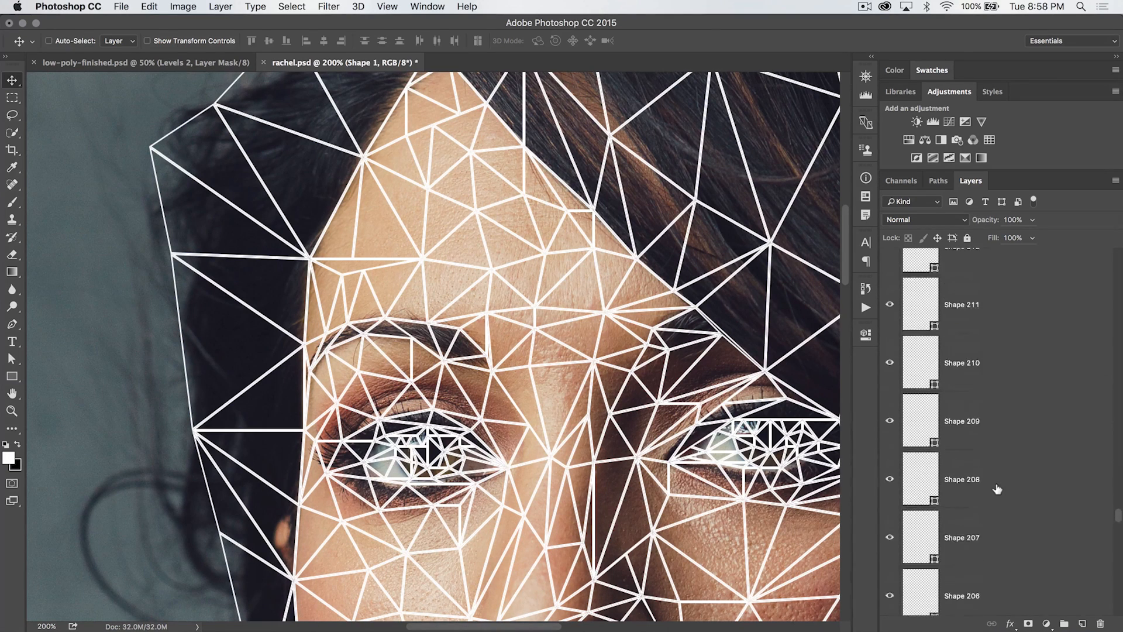
{"action": "scroll", "coordinate": [997, 489], "scroll_direction": "down", "scroll_amount": 5}
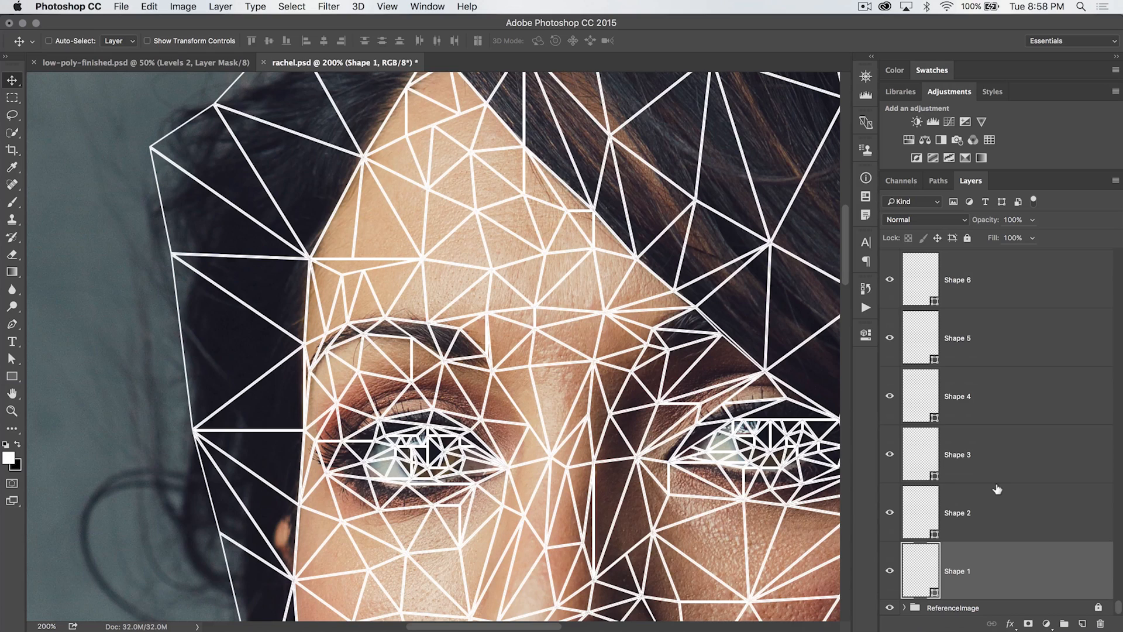
{"action": "left_click_drag", "start_coordinate": [1118, 608], "coordinate": [1103, 253]}
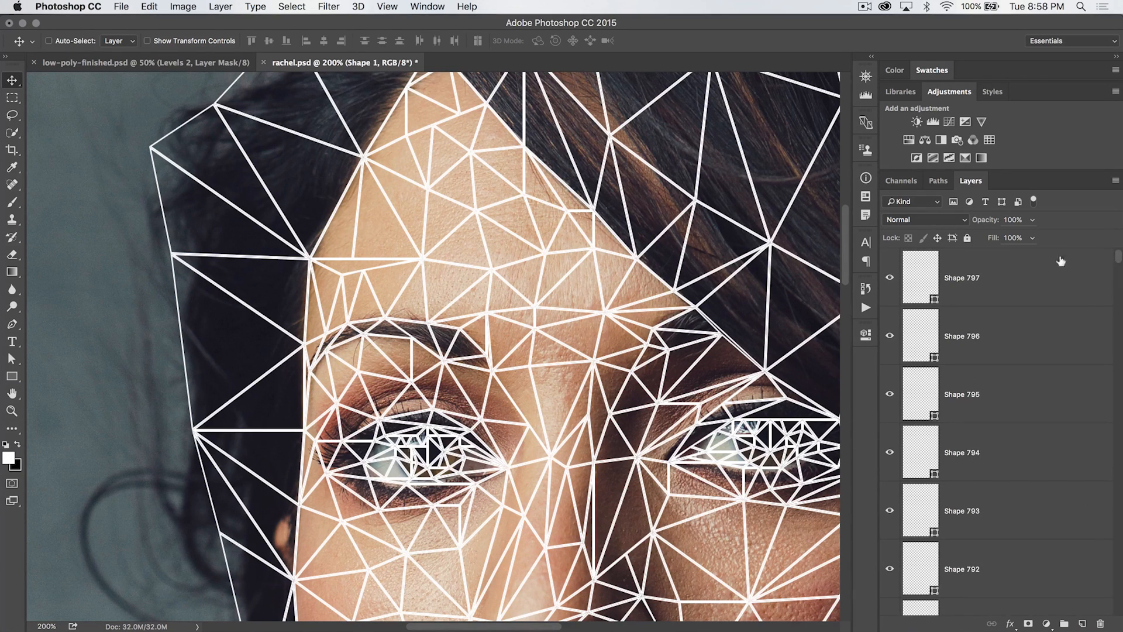
{"action": "left_click", "coordinate": [1004, 279], "text": "shift"}
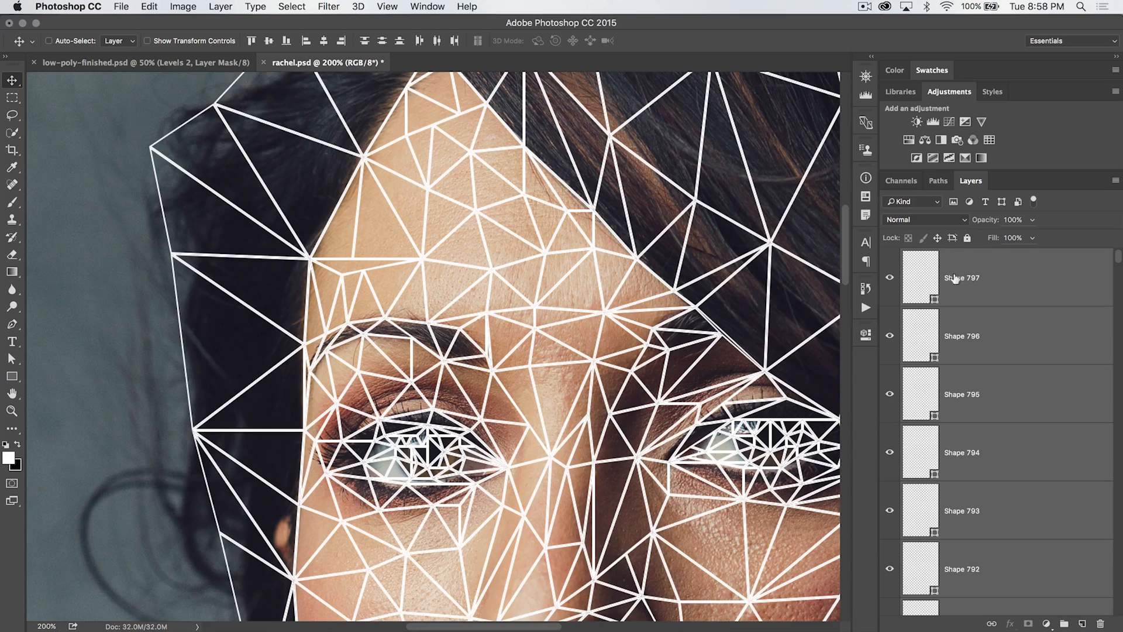
{"action": "key", "text": "super+minus"}
{"action": "key", "text": "super+minus"}
{"action": "key", "text": "super+minus"}
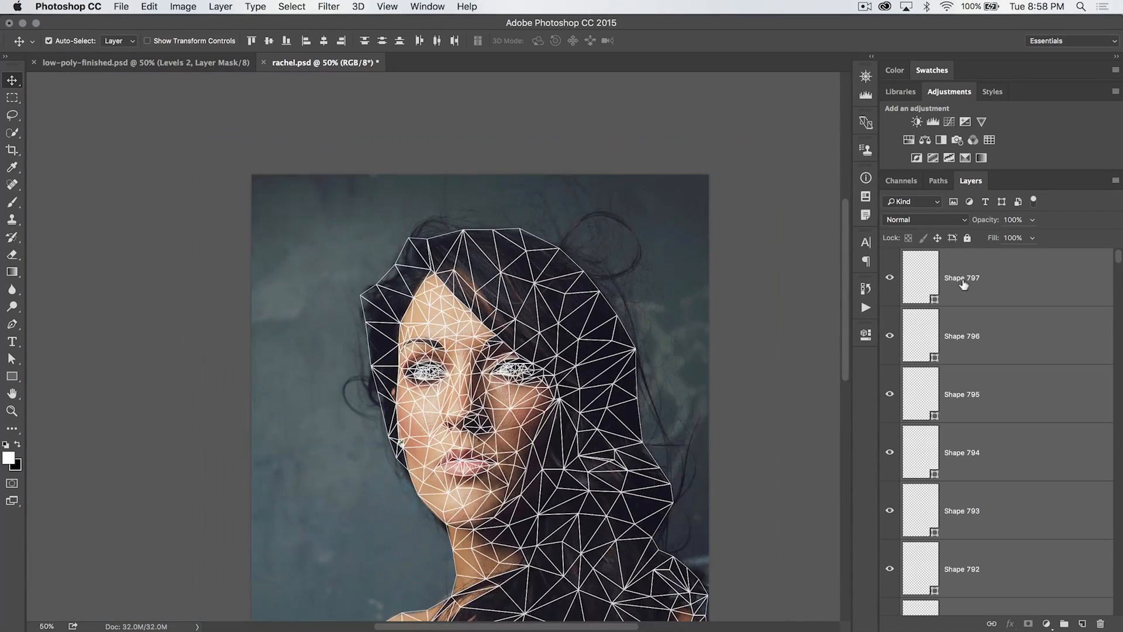
Zoom out on the mesh and, with the Direct Selection tool, set the selected triangles' stroke to none
{"action": "key", "text": "super+minus"}
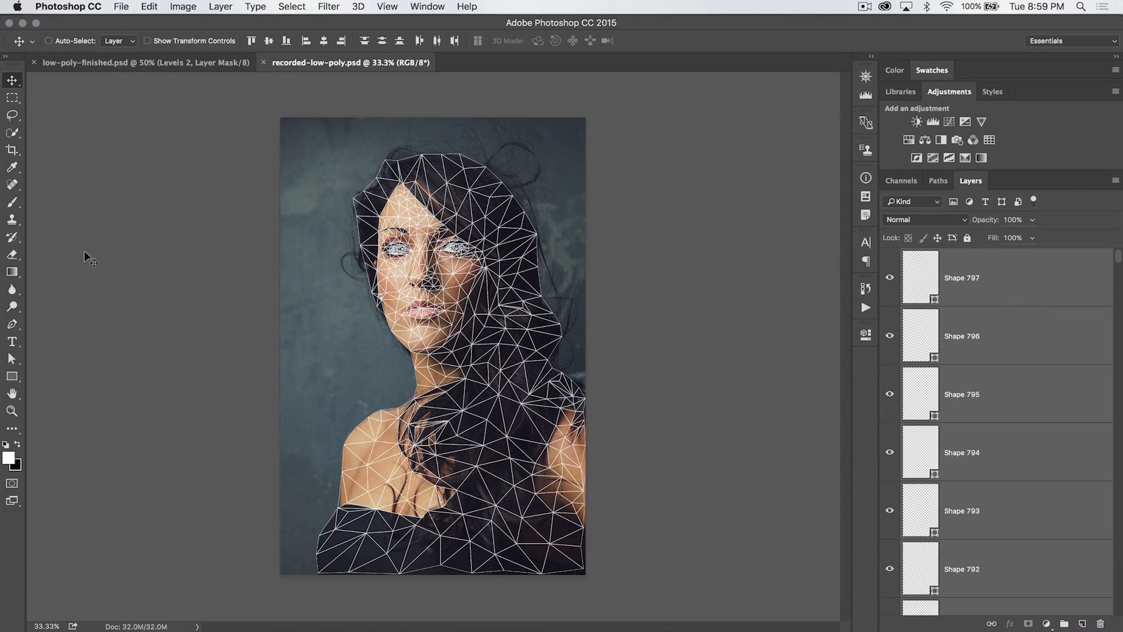
{"action": "left_click", "coordinate": [12, 358]}
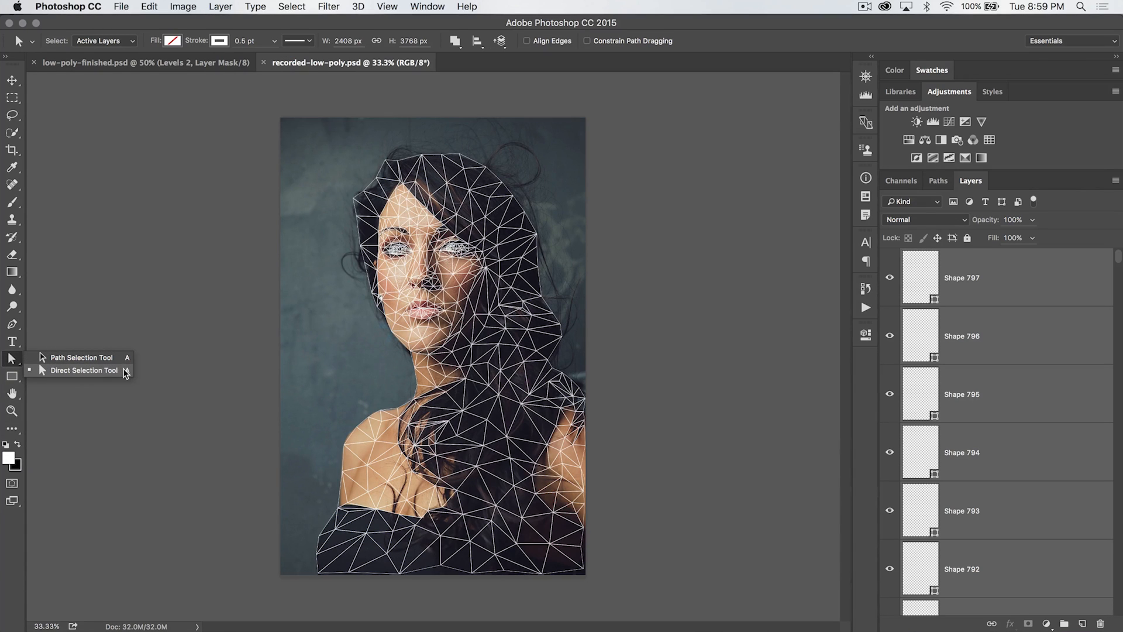
{"action": "left_click", "coordinate": [94, 372]}
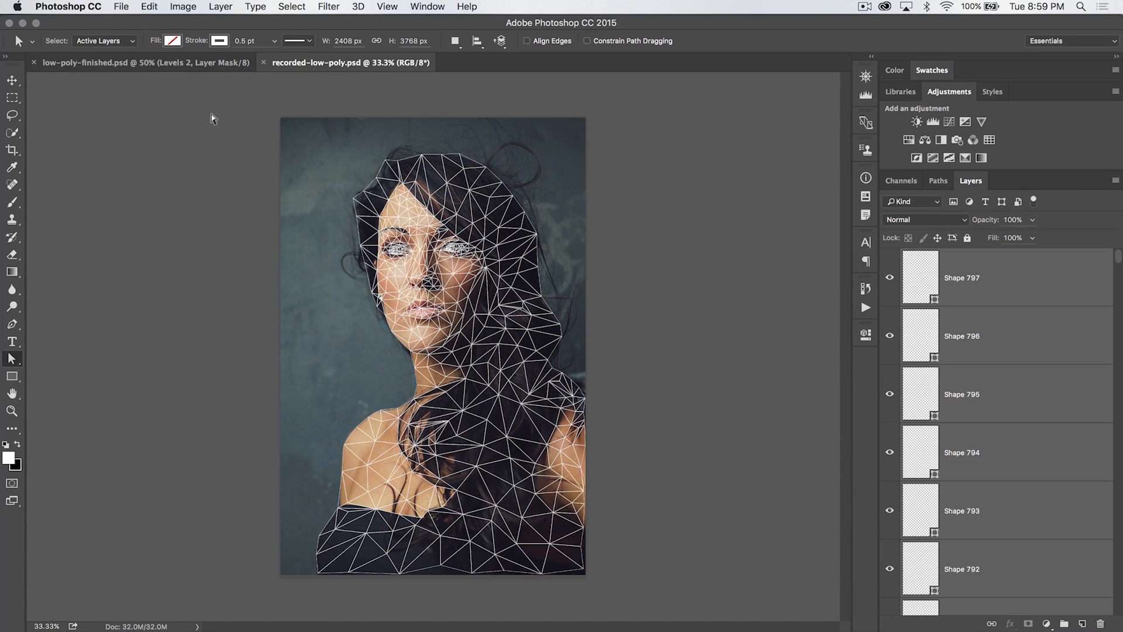
{"action": "left_click", "coordinate": [219, 41]}
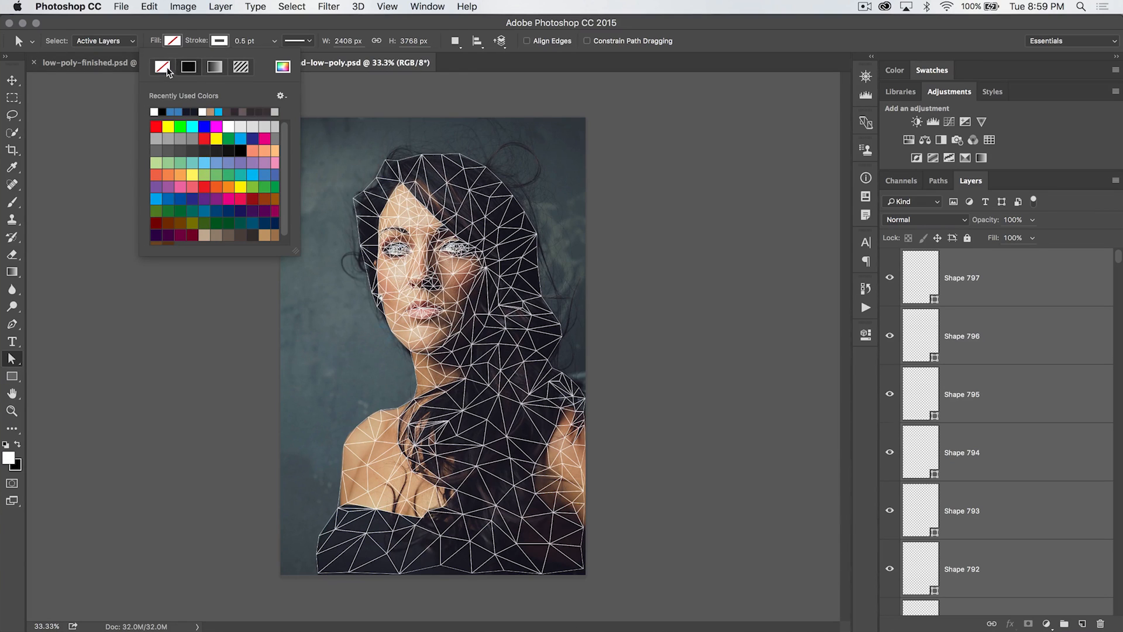
{"action": "left_click", "coordinate": [162, 68]}
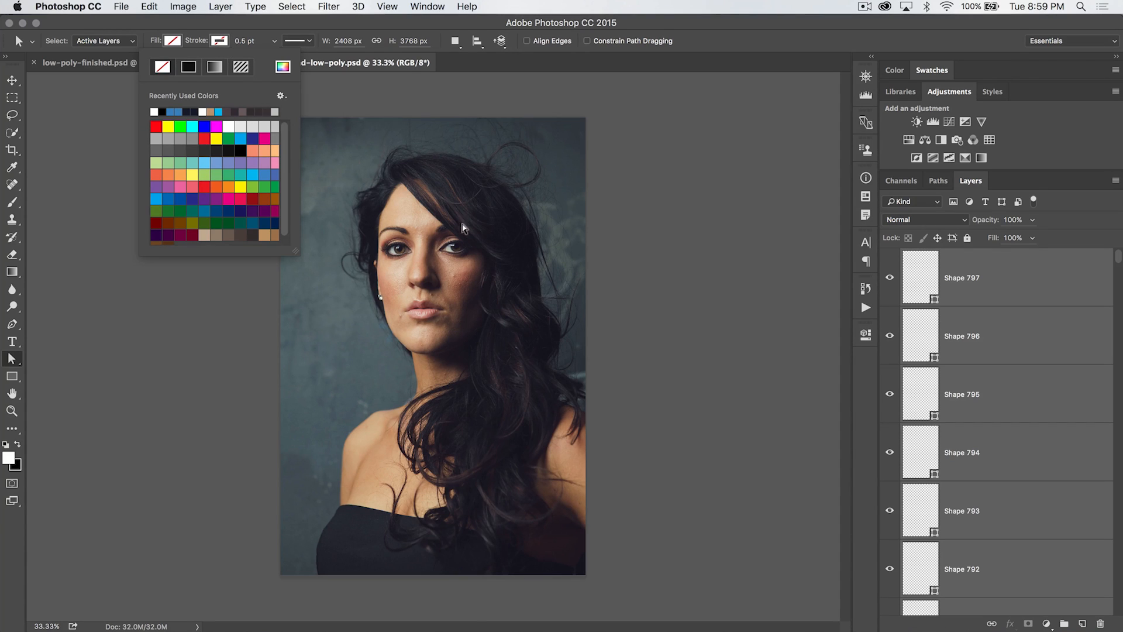
Select Shape 1, zoom in on the eyebrow, and fill it with a colour sampled from the eyebrow beneath it
{"action": "left_click", "coordinate": [1040, 307]}
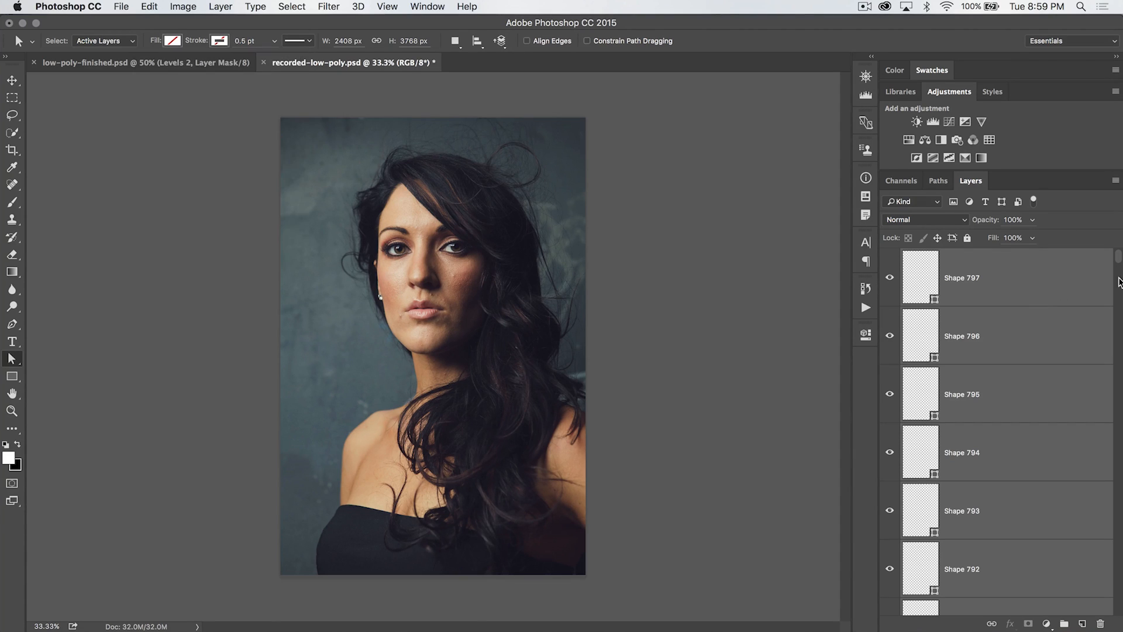
{"action": "left_click_drag", "start_coordinate": [1121, 264], "coordinate": [1118, 608]}
{"action": "left_click", "coordinate": [1040, 595]}
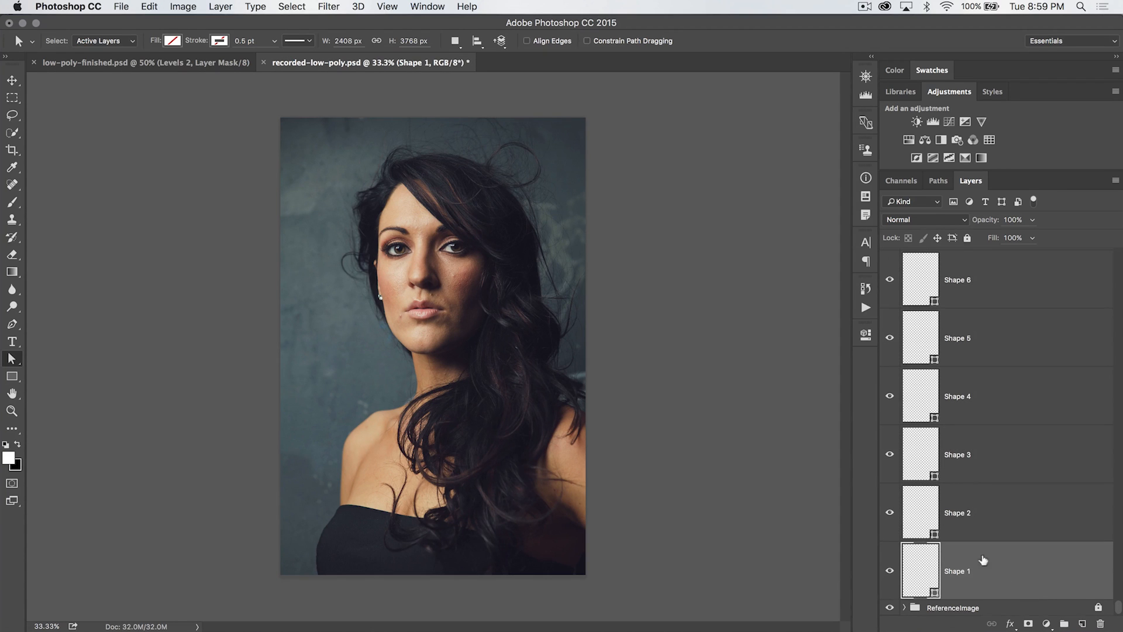
{"action": "key", "text": "z"}
{"action": "left_click", "coordinate": [411, 240]}
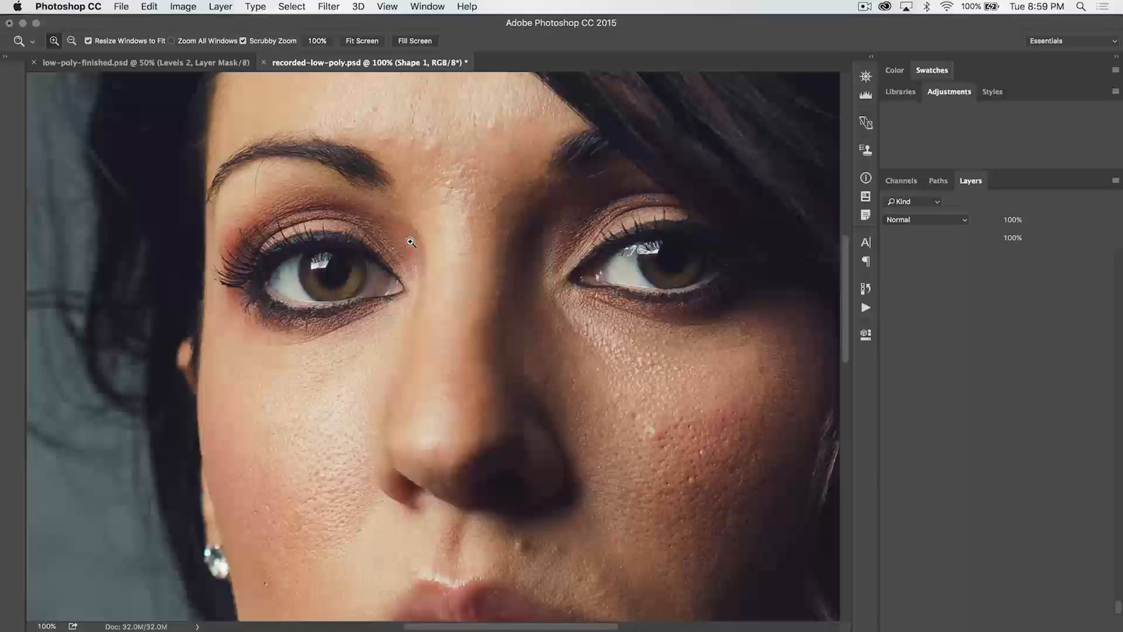
{"action": "key", "text": "a"}
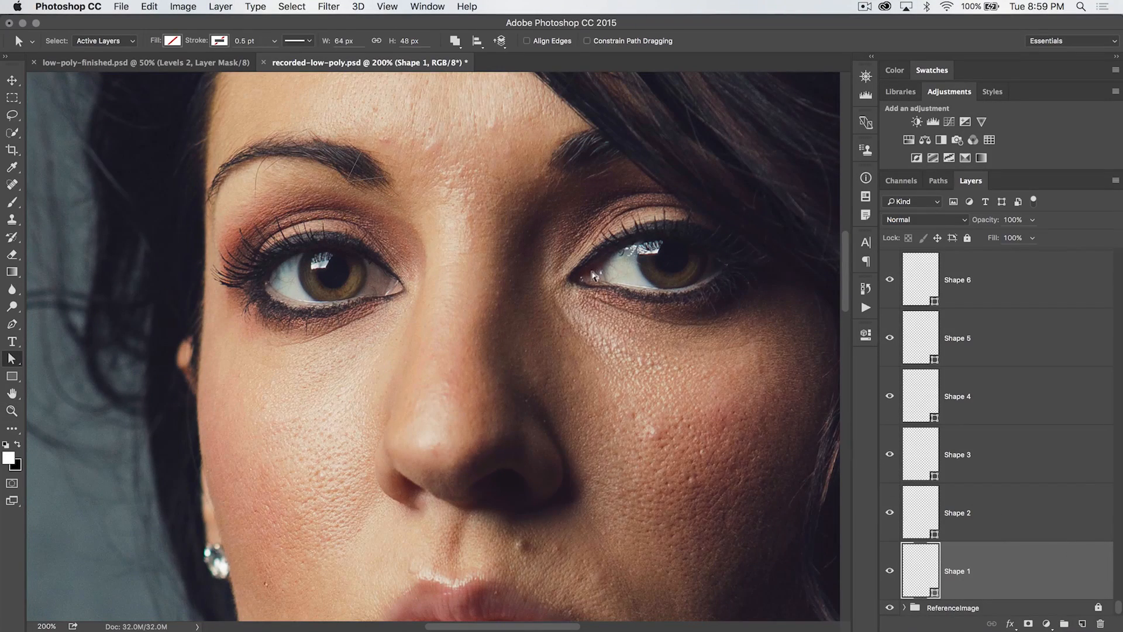
{"action": "key", "text": "super+plus"}
{"action": "scroll", "coordinate": [371, 164], "scroll_direction": "up", "scroll_amount": 5}
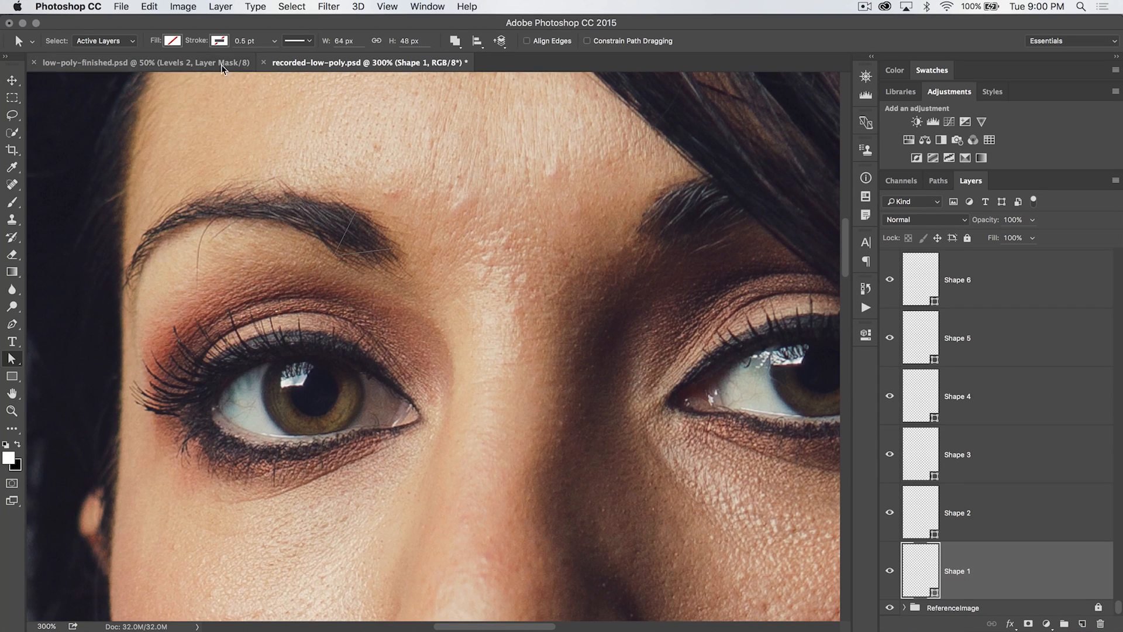
{"action": "left_click", "coordinate": [172, 40]}
{"action": "left_click", "coordinate": [235, 67]}
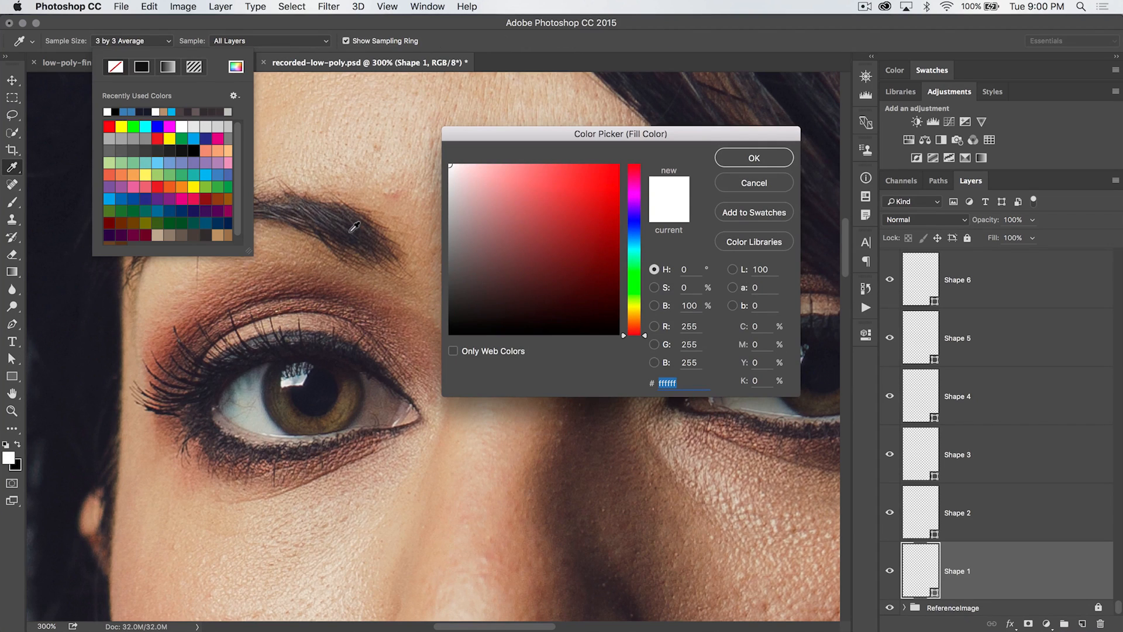
{"action": "left_click", "coordinate": [351, 231]}
{"action": "left_click", "coordinate": [751, 158]}
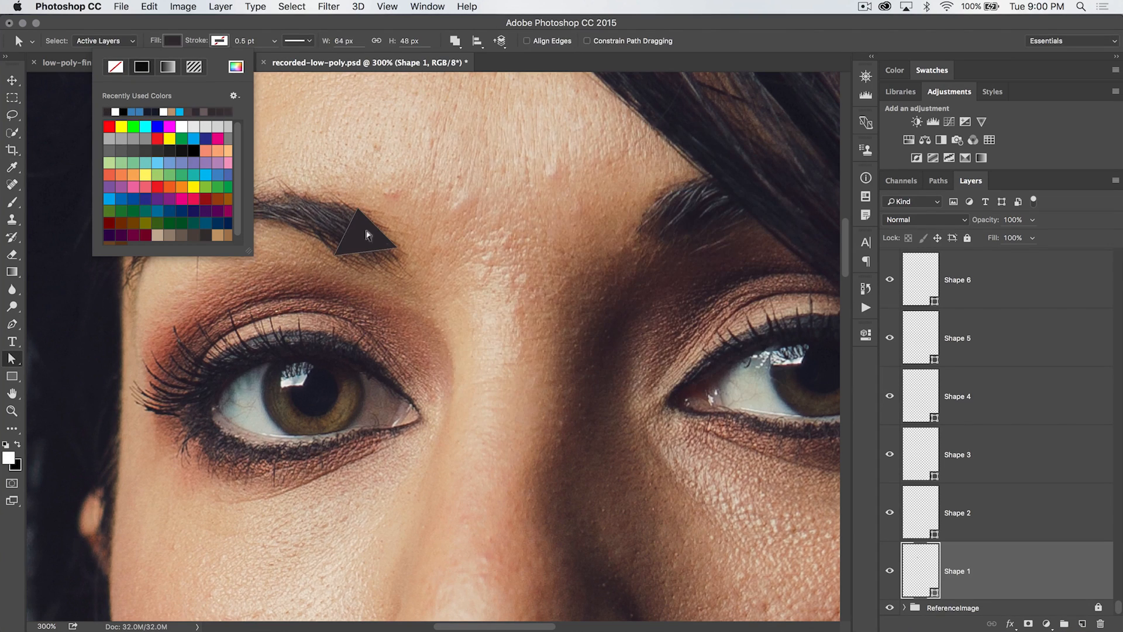
Select Shape 2 and fill it with colour 634d42 sampled from the photo beneath the triangle
{"action": "left_click", "coordinate": [978, 487]}
{"action": "left_click", "coordinate": [985, 493]}
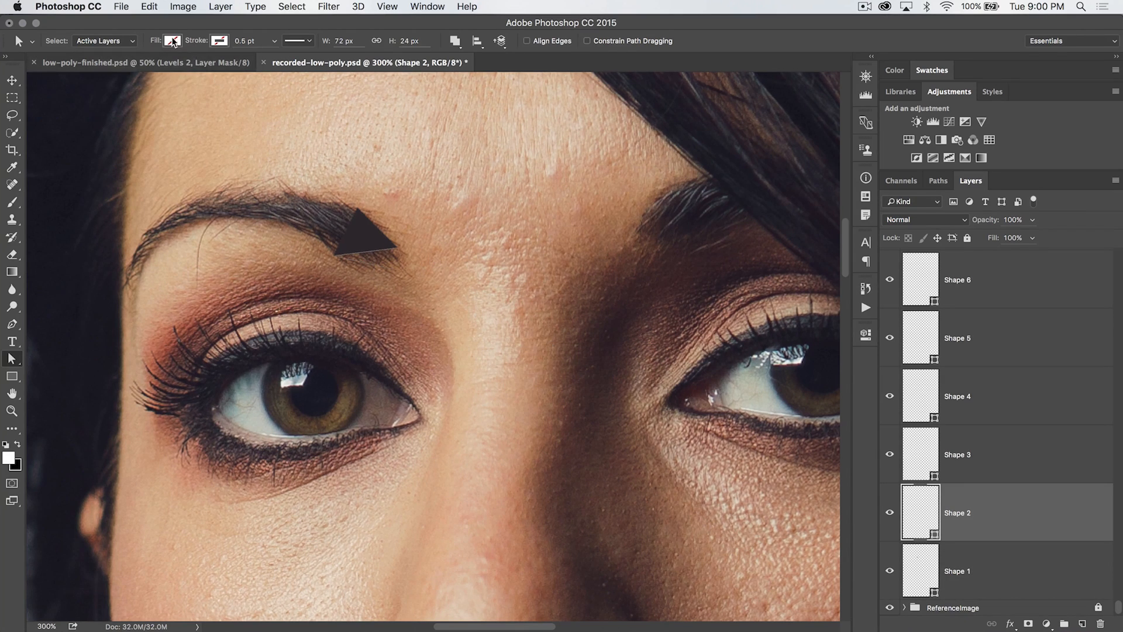
{"action": "left_click", "coordinate": [172, 40]}
{"action": "left_click", "coordinate": [236, 66]}
{"action": "left_click", "coordinate": [368, 262]}
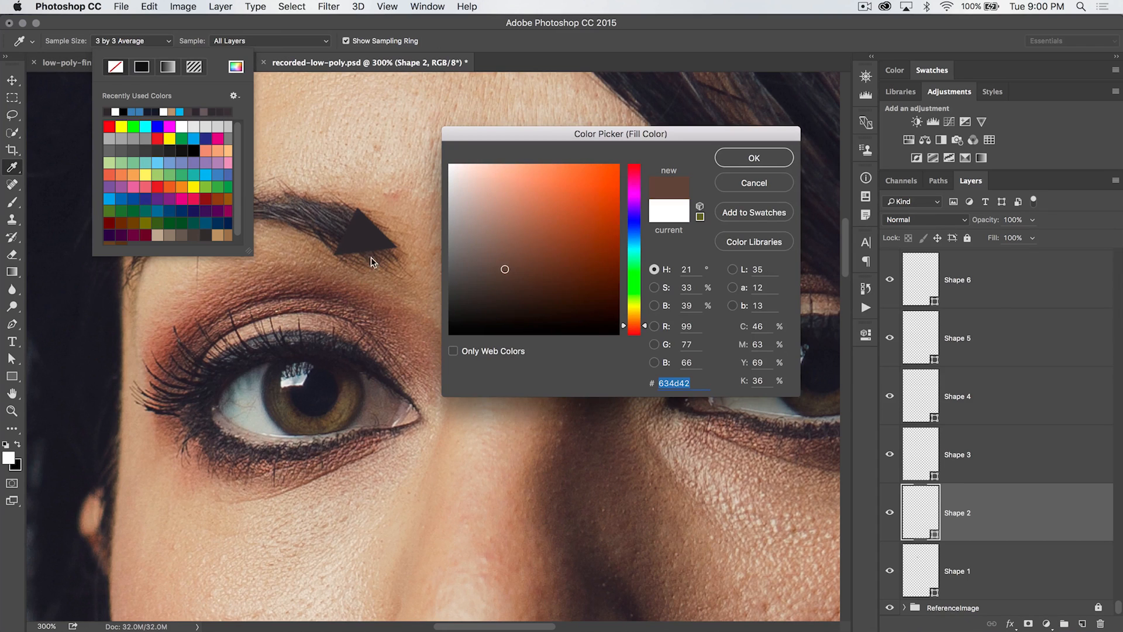
{"action": "left_click", "coordinate": [755, 158]}
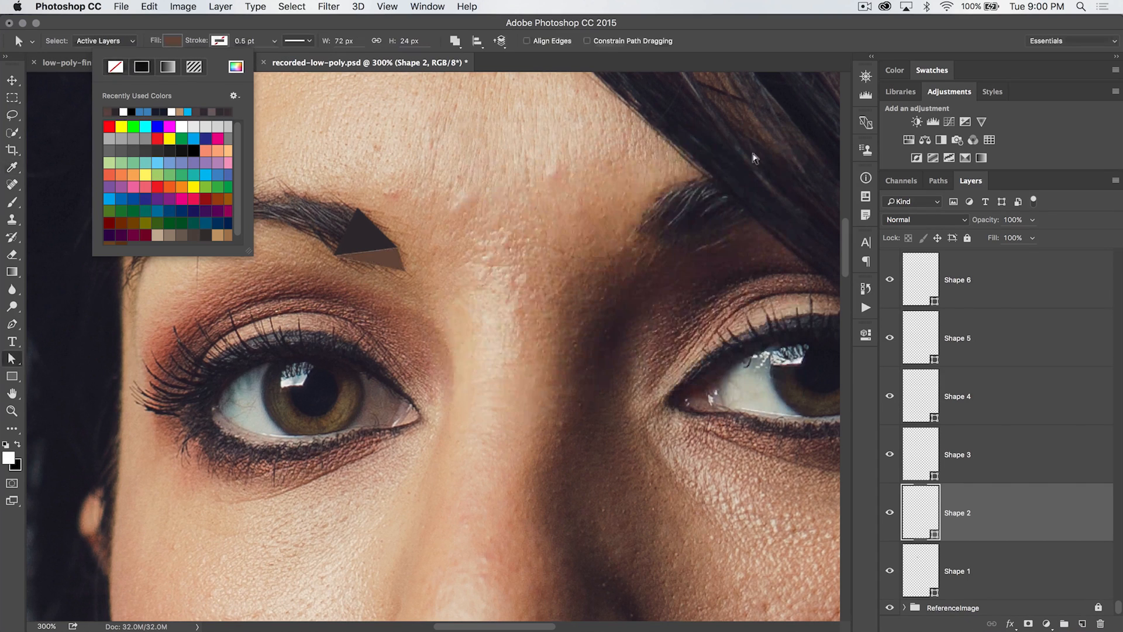
Select Shape 3 and fill it with a colour sampled from the skin beneath it
{"action": "key", "text": "Return"}
{"action": "left_click", "coordinate": [1004, 455]}
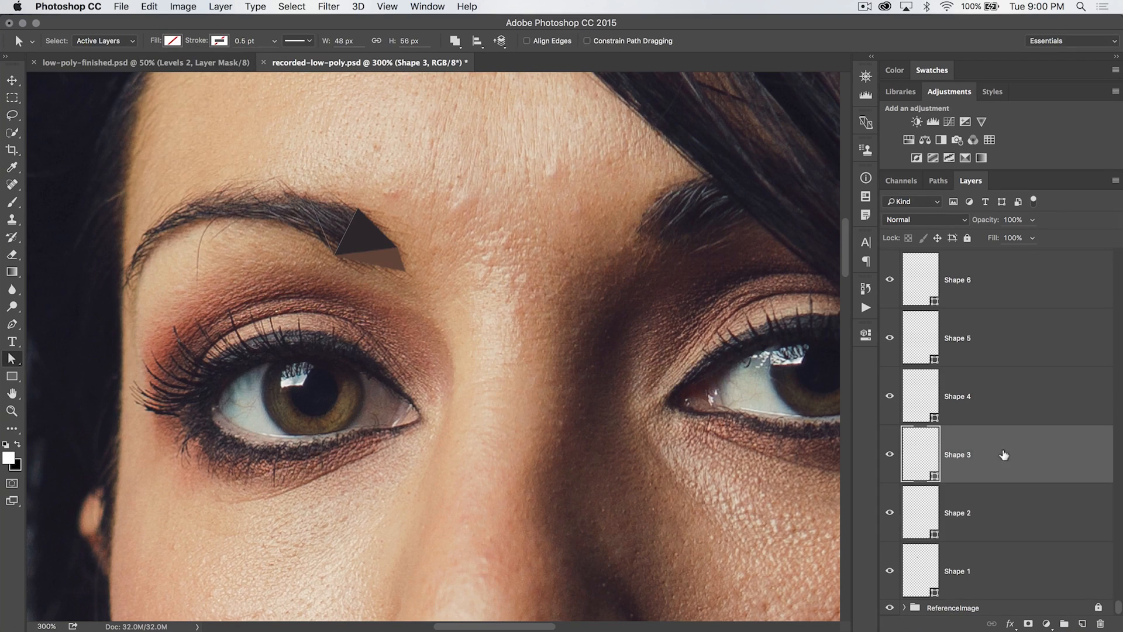
{"action": "left_click", "coordinate": [168, 41]}
{"action": "left_click", "coordinate": [236, 67]}
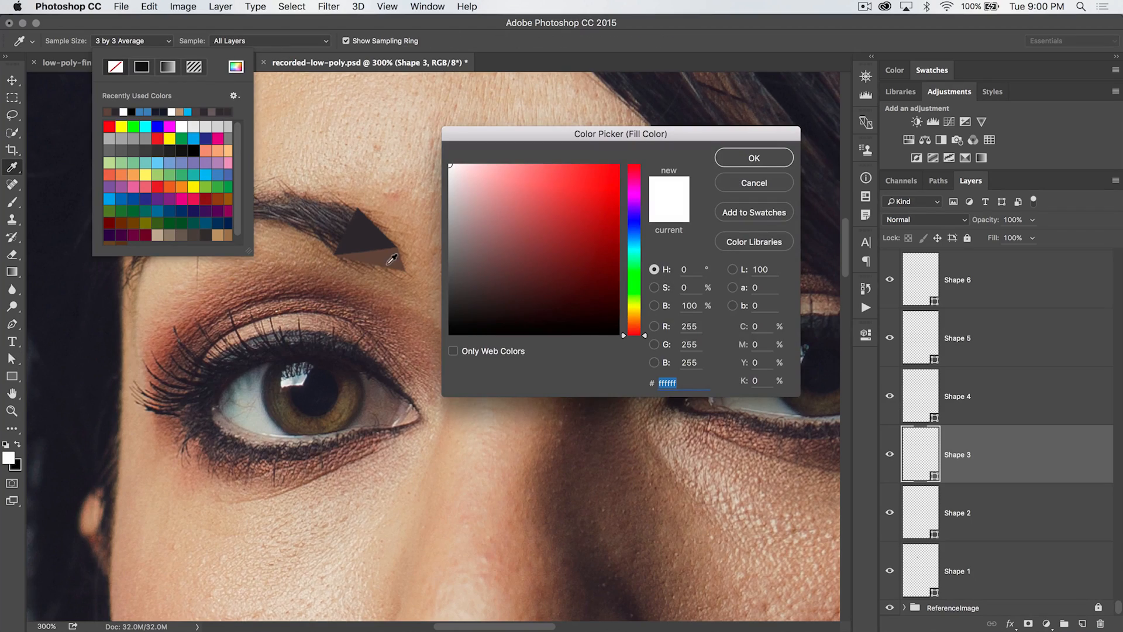
{"action": "left_click", "coordinate": [334, 212]}
{"action": "left_click", "coordinate": [769, 160]}
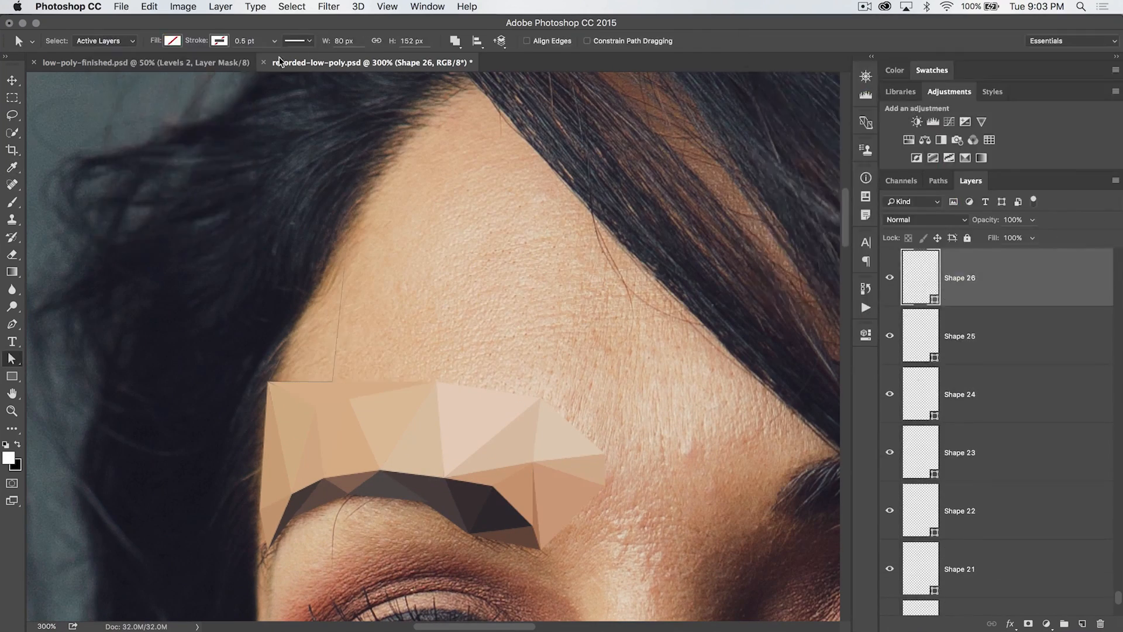
Fill Shape 29 with colour d7c5ae sampled from the forehead beneath it
{"action": "left_click", "coordinate": [173, 41]}
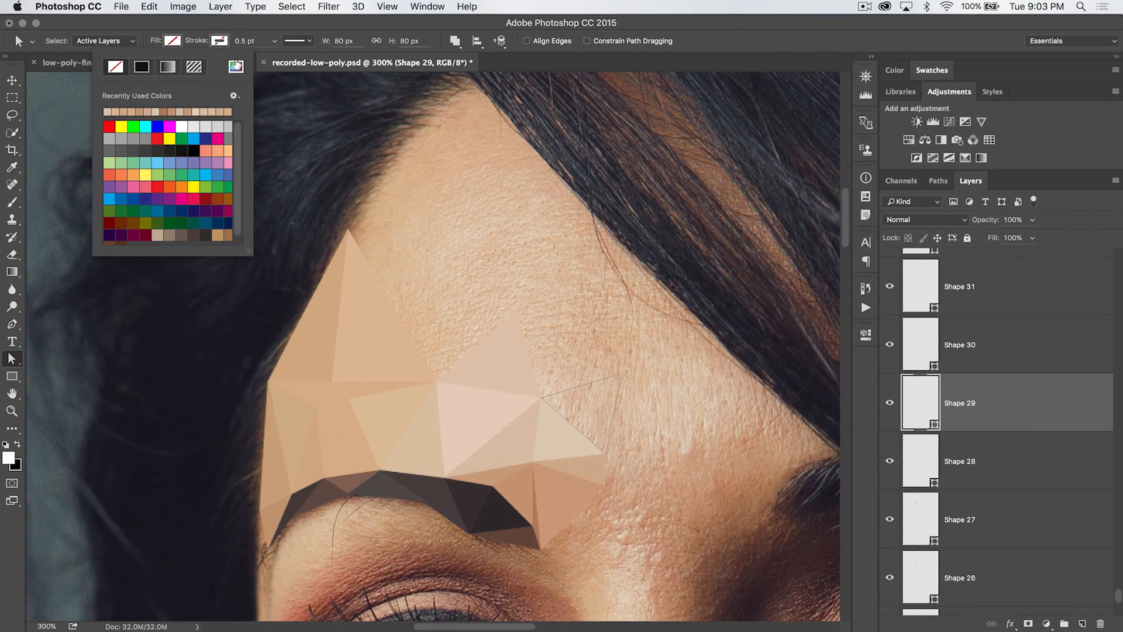
{"action": "left_click", "coordinate": [235, 66]}
{"action": "left_click", "coordinate": [592, 397]}
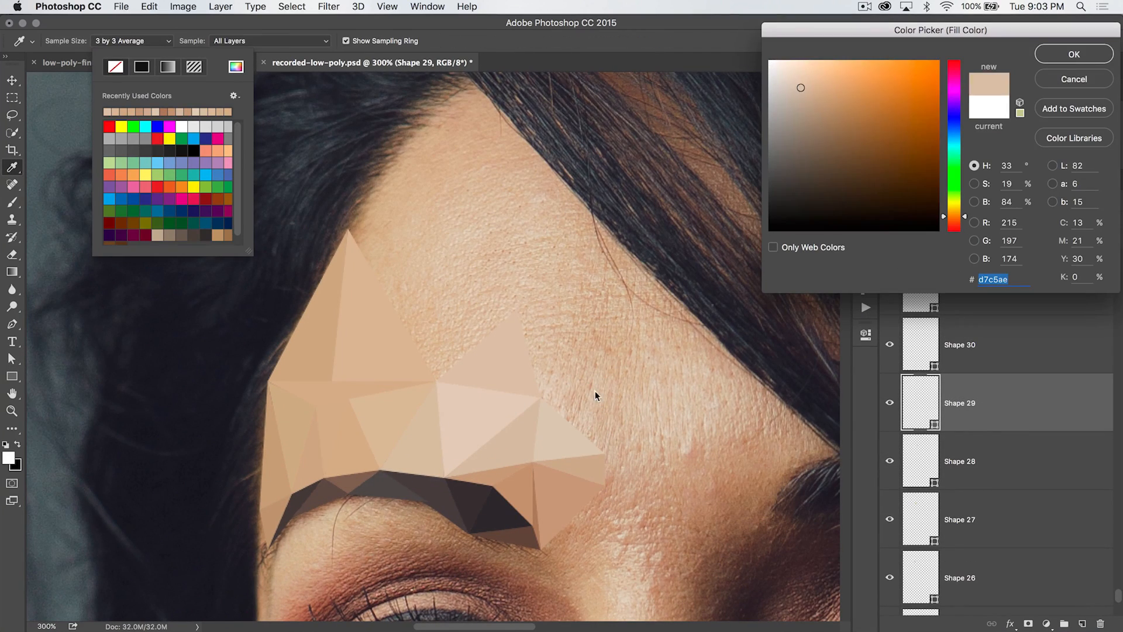
{"action": "left_click", "coordinate": [1078, 58]}
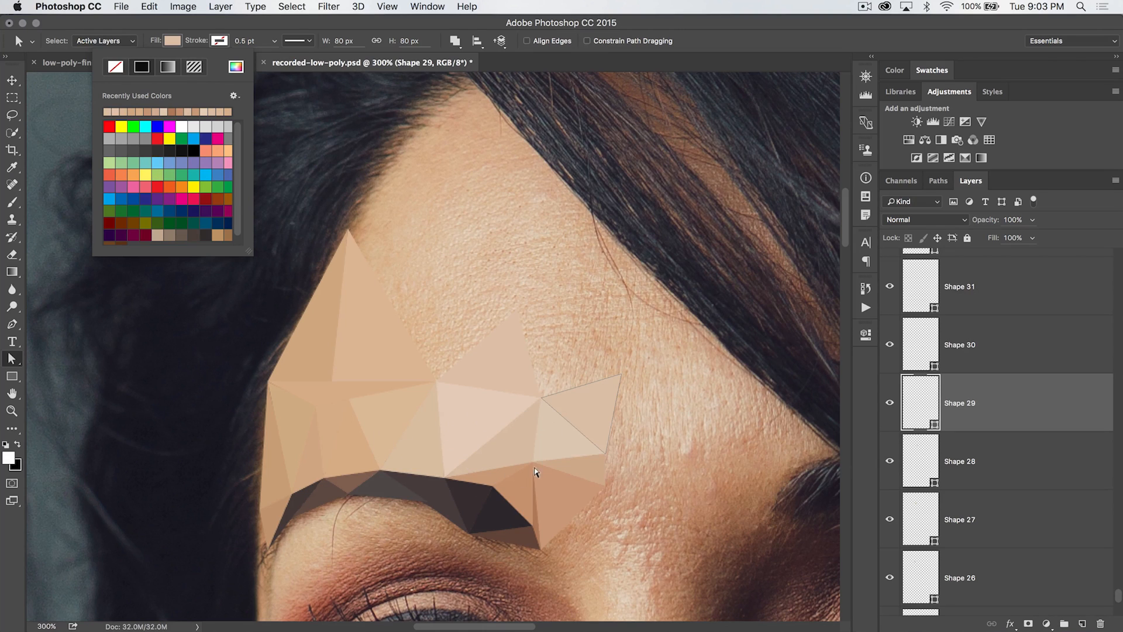
Select Shape 30 and fill it with colour dac8ad sampled from the forehead beneath it
{"action": "scroll", "coordinate": [507, 436], "scroll_direction": "down", "scroll_amount": 2}
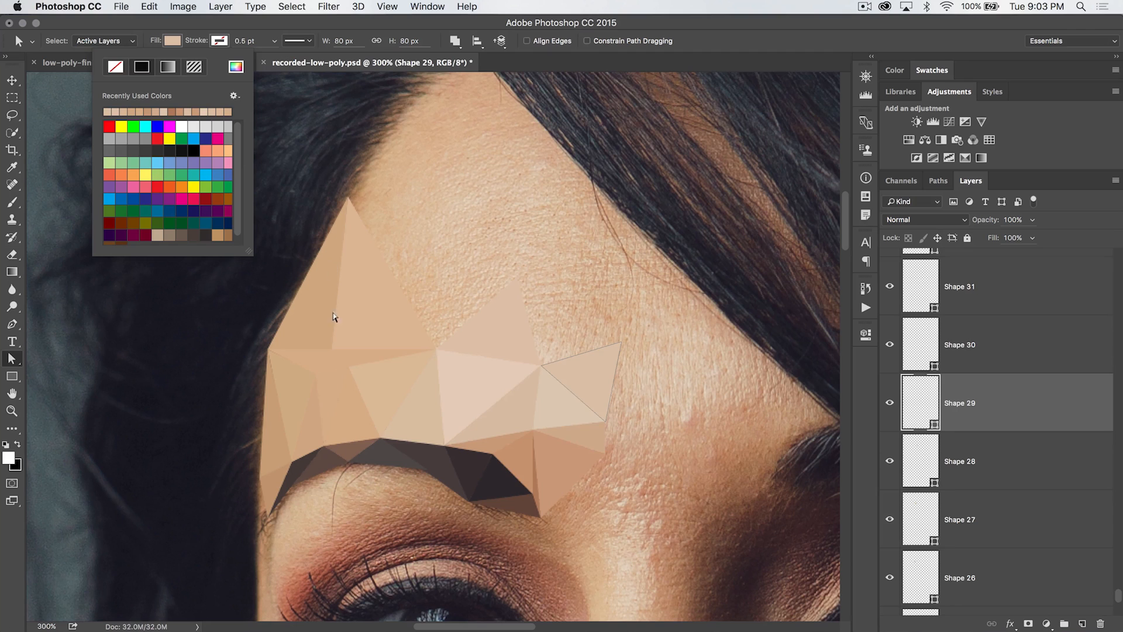
{"action": "left_click", "coordinate": [1018, 341]}
{"action": "left_click", "coordinate": [1017, 333]}
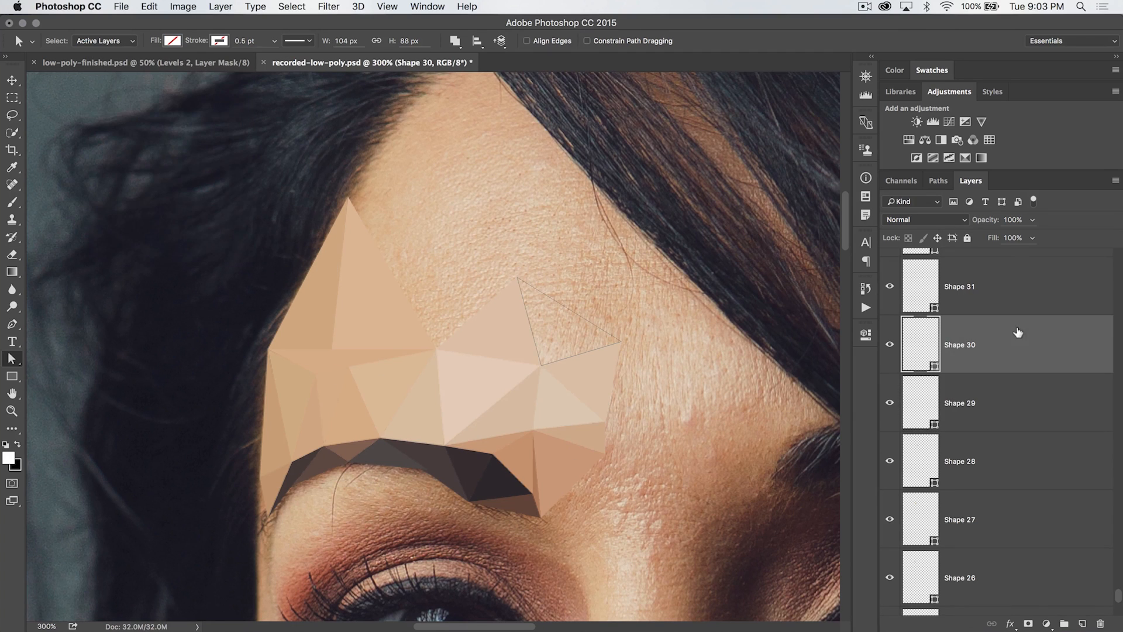
{"action": "left_click", "coordinate": [171, 41]}
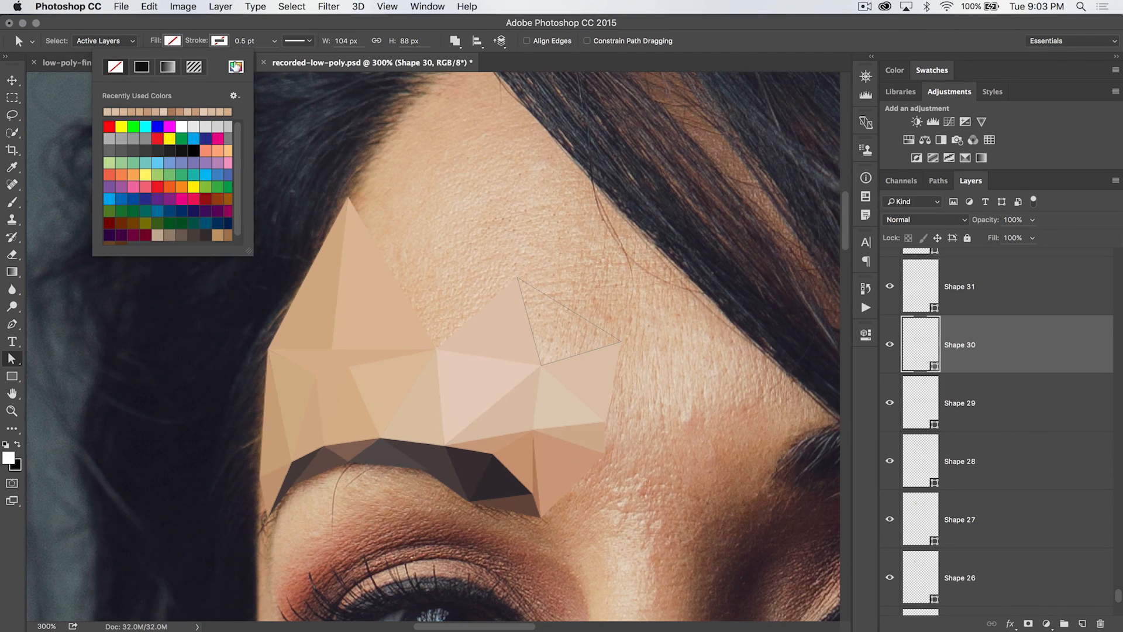
{"action": "left_click", "coordinate": [236, 66]}
{"action": "left_click", "coordinate": [559, 328]}
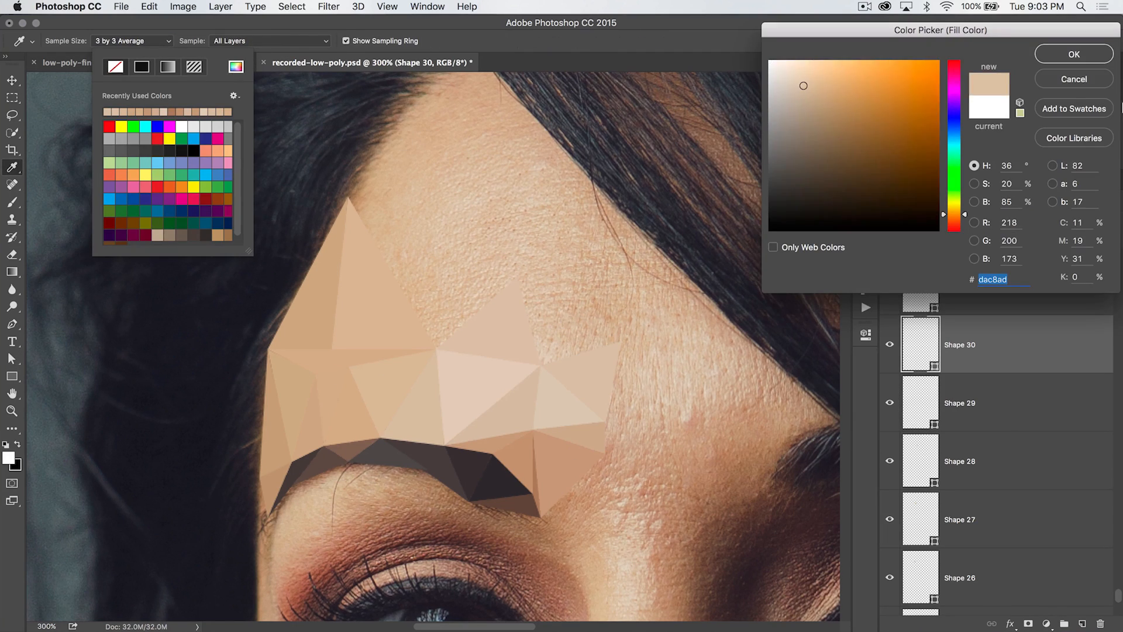
{"action": "left_click", "coordinate": [1062, 57]}
Select Shape 31 and fill it with colour cbb398 sampled from the skin beside the brow
{"action": "scroll", "coordinate": [988, 378], "scroll_direction": "up", "scroll_amount": 1}
{"action": "key", "text": "Return"}
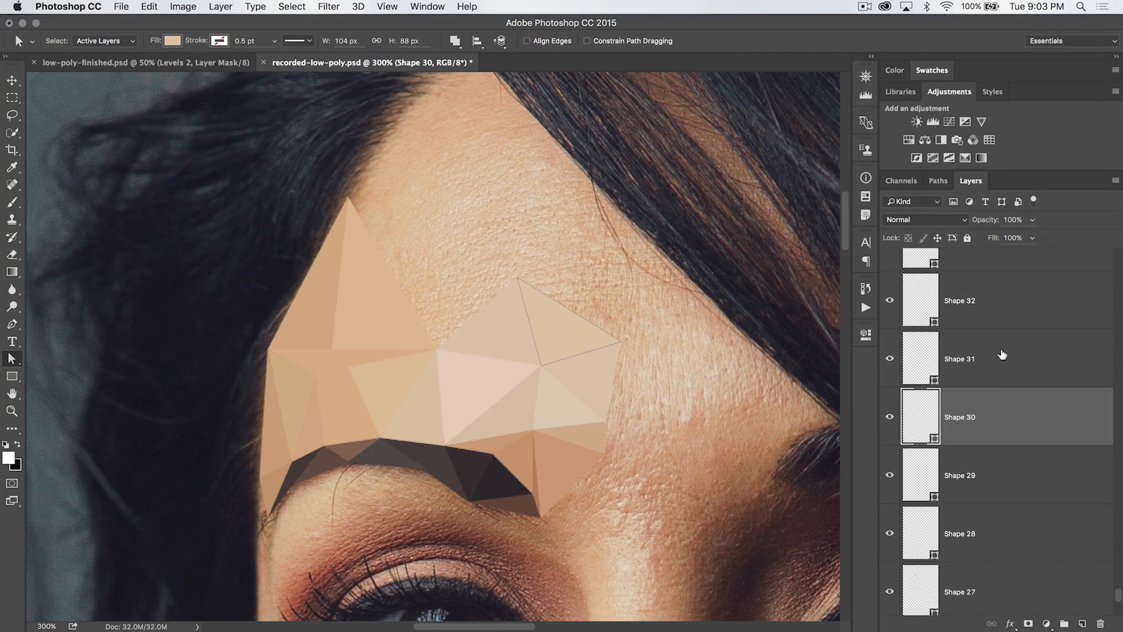
{"action": "left_click", "coordinate": [1004, 353]}
{"action": "left_click", "coordinate": [172, 41]}
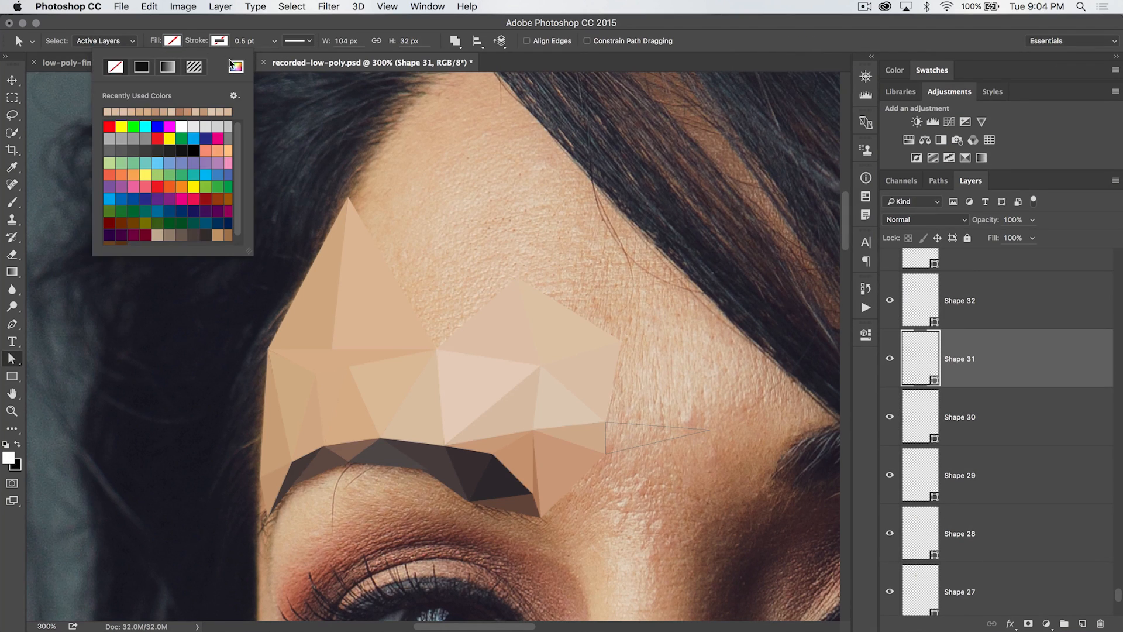
{"action": "left_click", "coordinate": [236, 67]}
{"action": "left_click", "coordinate": [635, 426]}
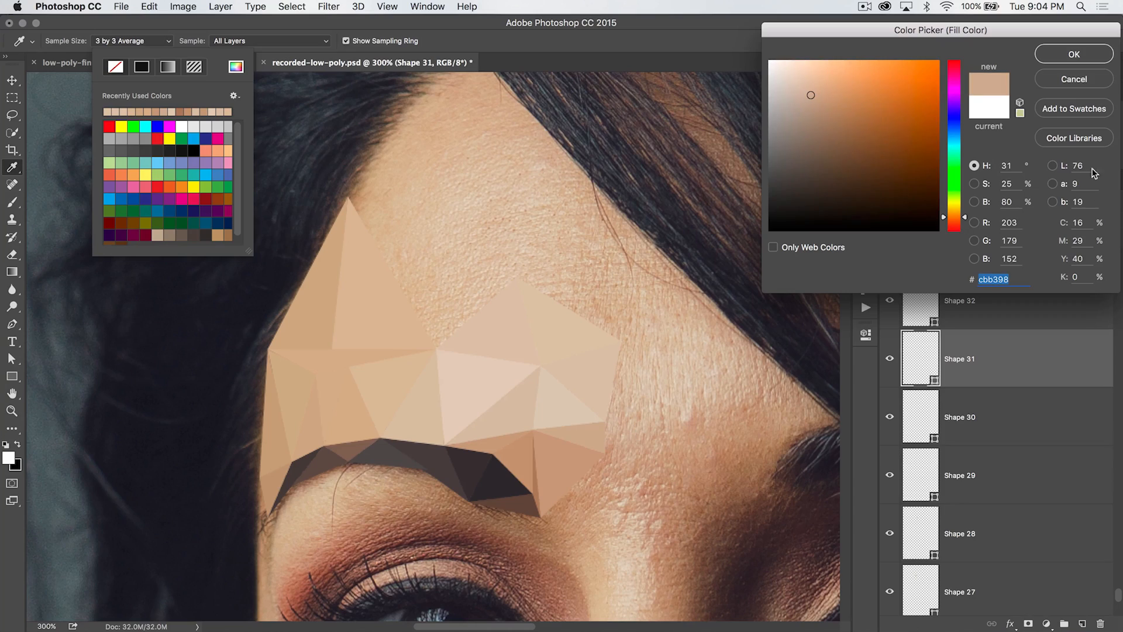
{"action": "left_click", "coordinate": [1074, 55]}
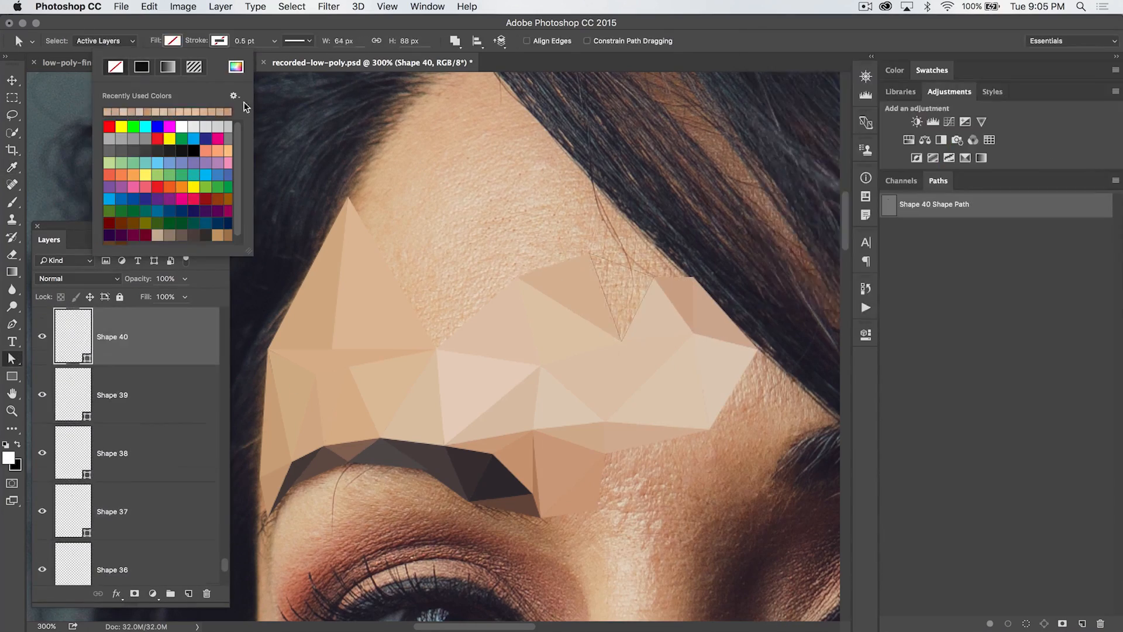
Fill the following forehead and brow triangles one by one with colours sampled from the photo beneath each
{"action": "left_click", "coordinate": [236, 67]}
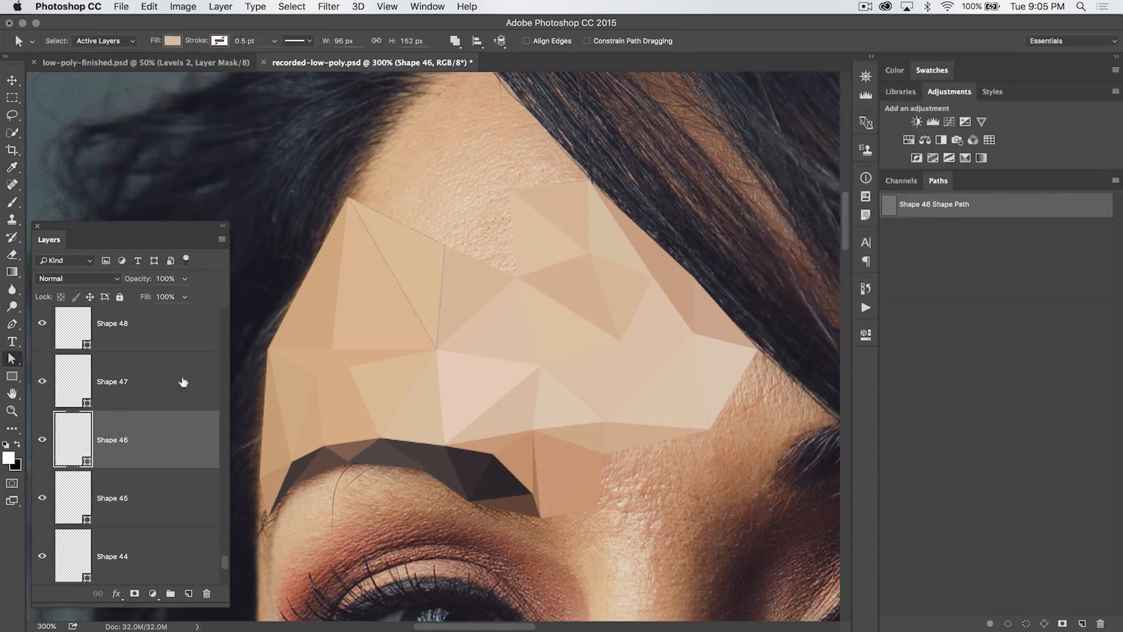
{"action": "left_click", "coordinate": [1073, 54]}
{"action": "left_click", "coordinate": [236, 67]}
{"action": "left_click", "coordinate": [1074, 54]}
{"action": "left_click", "coordinate": [236, 67]}
{"action": "left_click", "coordinate": [1073, 55]}
{"action": "left_click", "coordinate": [236, 67]}
{"action": "left_click", "coordinate": [1073, 54]}
{"action": "left_click", "coordinate": [235, 67]}
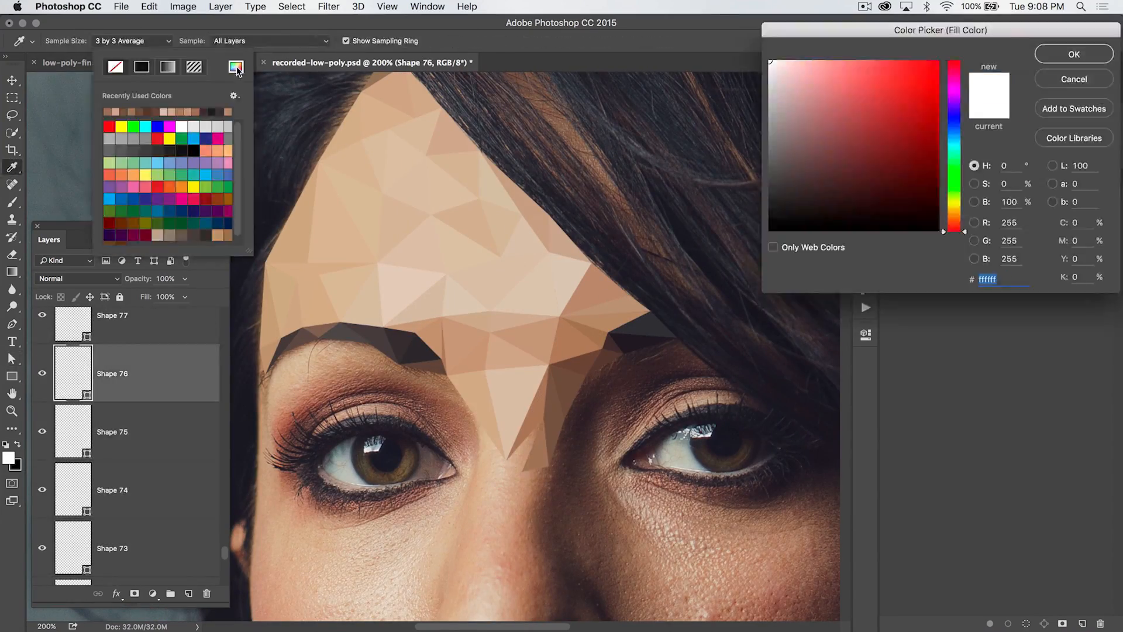
{"action": "left_click", "coordinate": [460, 264]}
{"action": "left_click", "coordinate": [1073, 54]}
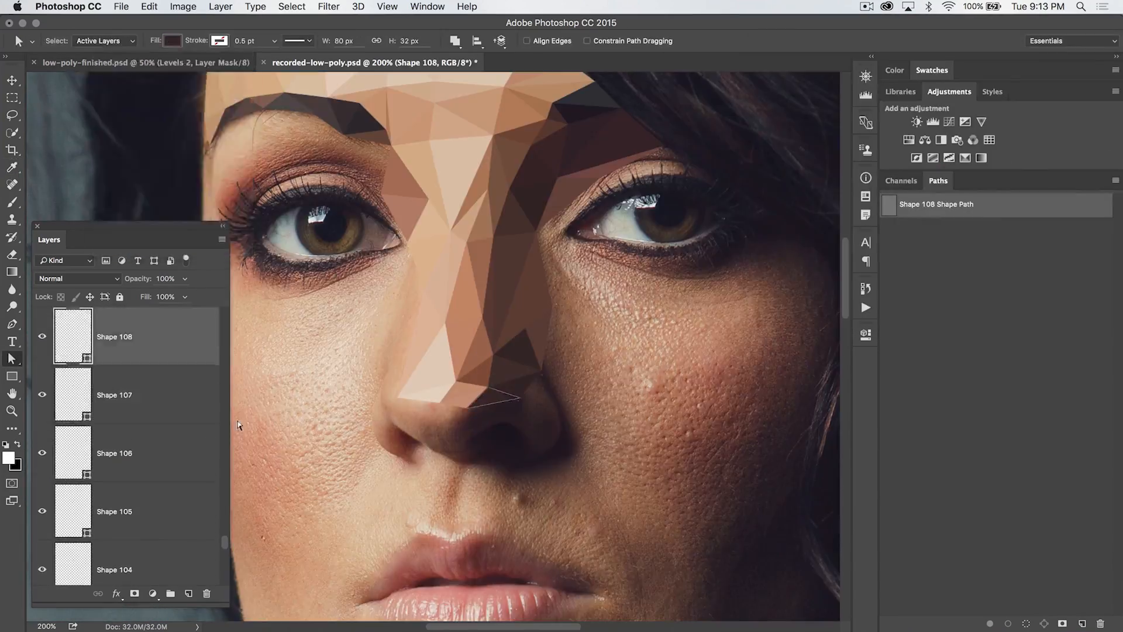
Fill the triangles along the nose bridge with colours sampled from the photo beneath them
{"action": "left_click", "coordinate": [172, 41]}
{"action": "left_click", "coordinate": [235, 67]}
{"action": "left_click", "coordinate": [407, 428]}
{"action": "left_click", "coordinate": [1074, 54]}
{"action": "left_click", "coordinate": [173, 41]}
{"action": "left_click", "coordinate": [236, 66]}
{"action": "left_click", "coordinate": [1073, 55]}
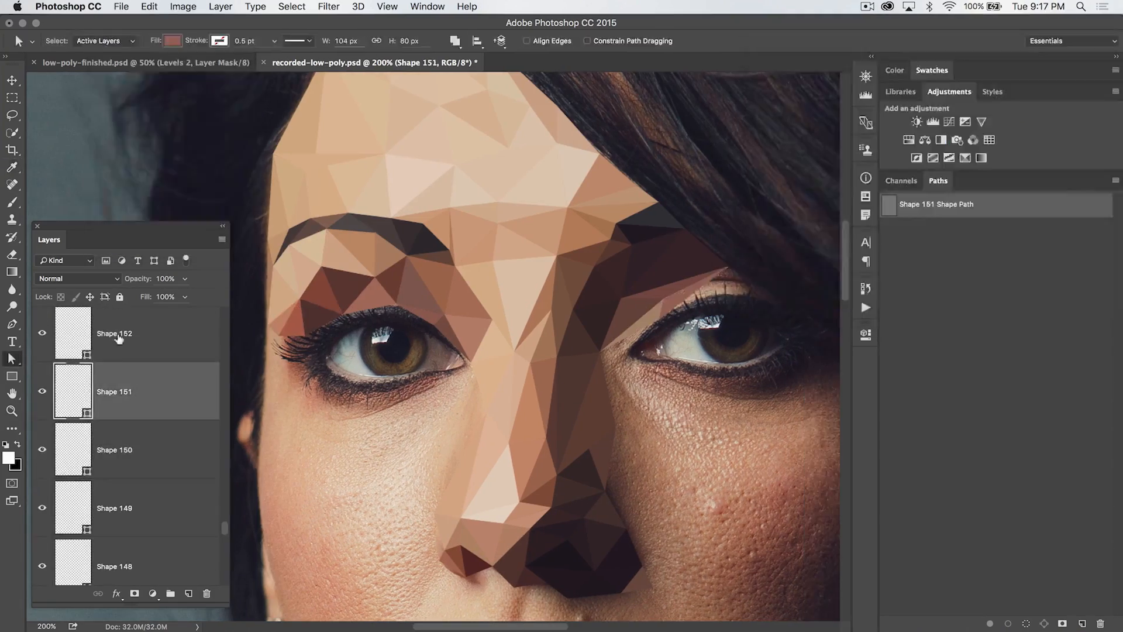
Select the next two triangle layers around the brows and fill each with a colour sampled beneath it
{"action": "left_click", "coordinate": [146, 429]}
{"action": "left_click", "coordinate": [173, 41]}
{"action": "left_click", "coordinate": [236, 67]}
{"action": "left_click", "coordinate": [1073, 55]}
{"action": "left_click", "coordinate": [146, 454]}
{"action": "left_click", "coordinate": [173, 40]}
{"action": "left_click", "coordinate": [235, 67]}
{"action": "left_click", "coordinate": [1073, 54]}
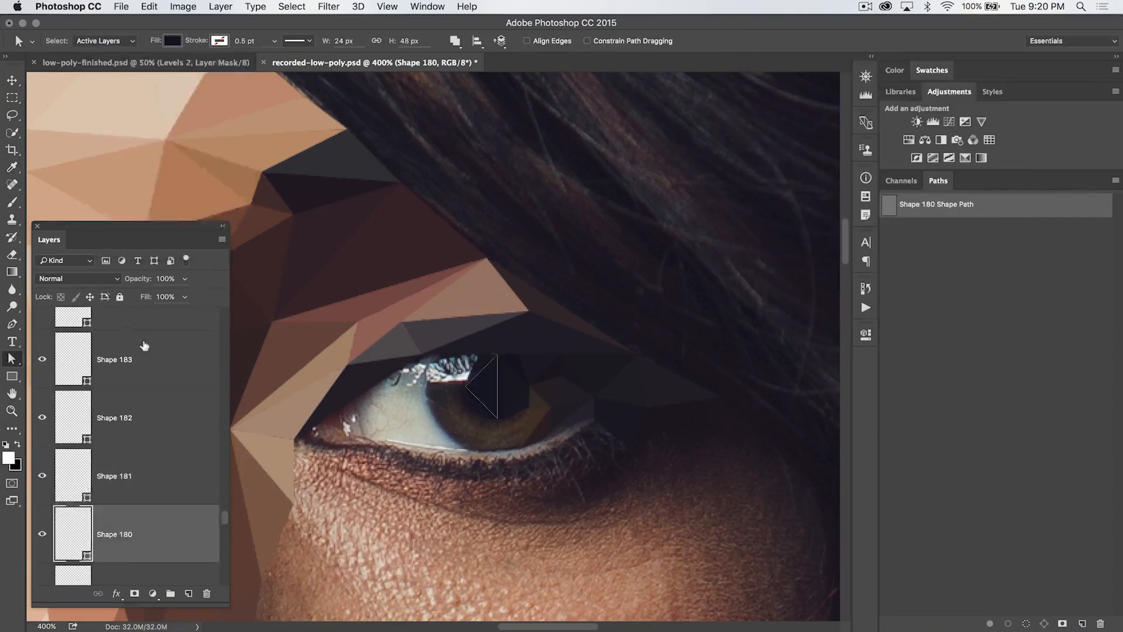
Fill the next triangles over the eye with colours sampled from the photo beneath each one
{"action": "left_click", "coordinate": [146, 429]}
{"action": "left_click", "coordinate": [172, 41]}
{"action": "left_click", "coordinate": [120, 352]}
{"action": "left_click", "coordinate": [172, 41]}
{"action": "left_click", "coordinate": [236, 67]}
{"action": "left_click", "coordinate": [148, 379]}
{"action": "left_click", "coordinate": [172, 41]}
{"action": "left_click", "coordinate": [172, 40]}
{"action": "left_click", "coordinate": [236, 67]}
{"action": "left_click", "coordinate": [1073, 54]}
{"action": "left_click", "coordinate": [145, 526]}
{"action": "left_click", "coordinate": [173, 41]}
{"action": "left_click", "coordinate": [236, 66]}
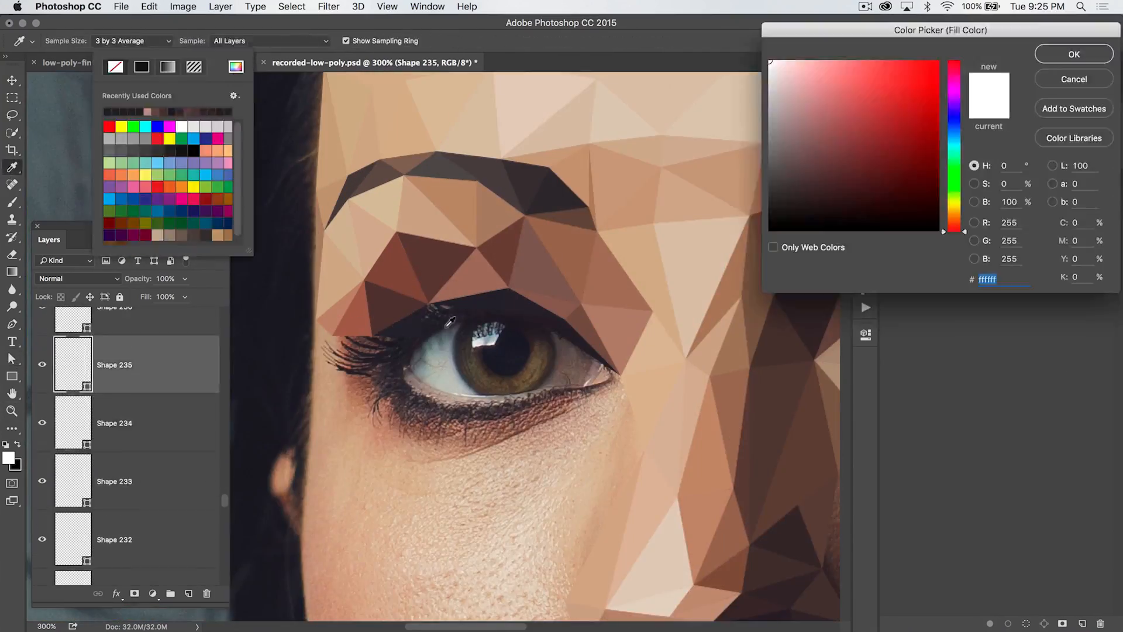
{"action": "left_click", "coordinate": [1074, 55]}
Fill the remaining triangles around the eyes and lower lids with colours sampled from the photo beneath them
{"action": "left_click", "coordinate": [146, 352]}
{"action": "left_click", "coordinate": [146, 532]}
{"action": "left_click", "coordinate": [173, 41]}
{"action": "left_click", "coordinate": [236, 67]}
{"action": "left_click", "coordinate": [153, 451]}
{"action": "left_click", "coordinate": [152, 488]}
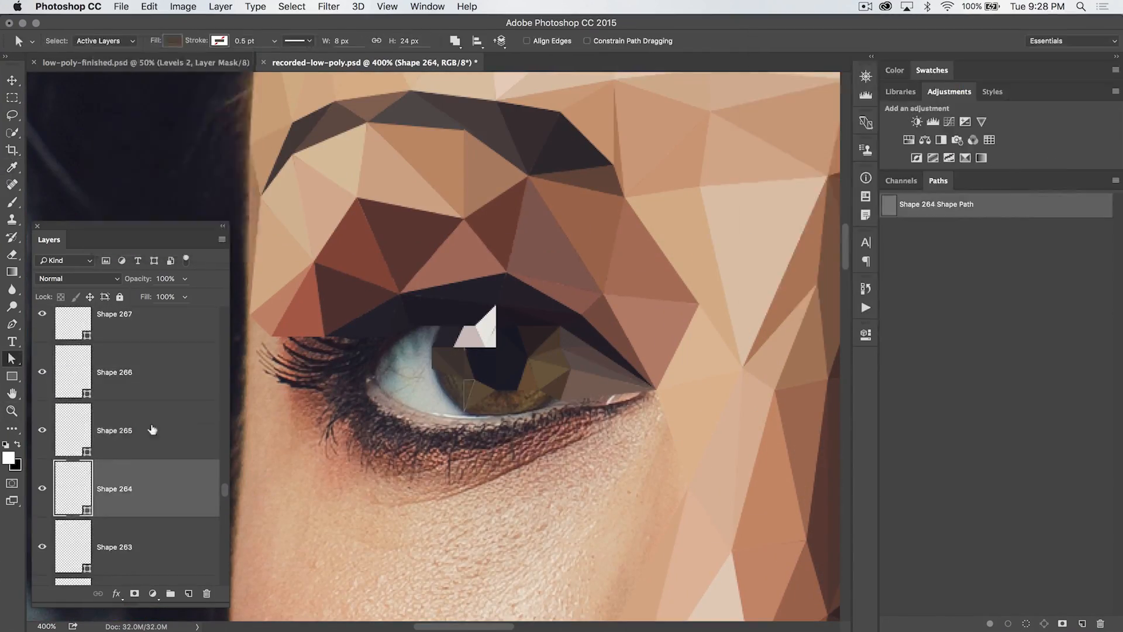
{"action": "left_click", "coordinate": [173, 41]}
{"action": "left_click", "coordinate": [236, 67]}
{"action": "left_click", "coordinate": [1073, 55]}
{"action": "left_click", "coordinate": [149, 398]}
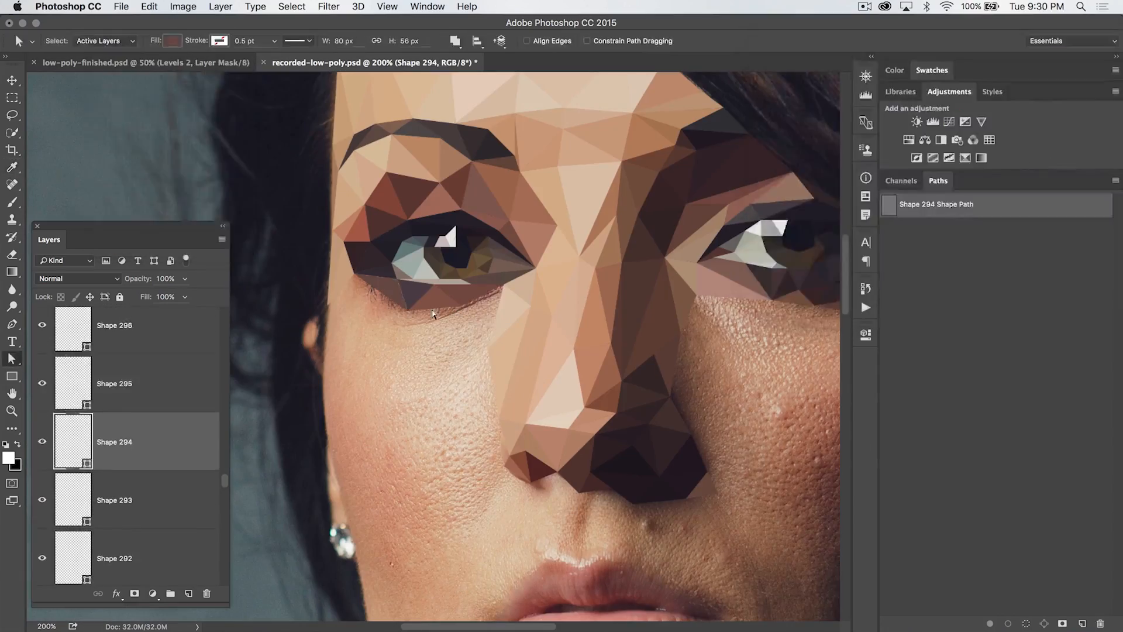
{"action": "left_click", "coordinate": [172, 40]}
{"action": "left_click", "coordinate": [235, 67]}
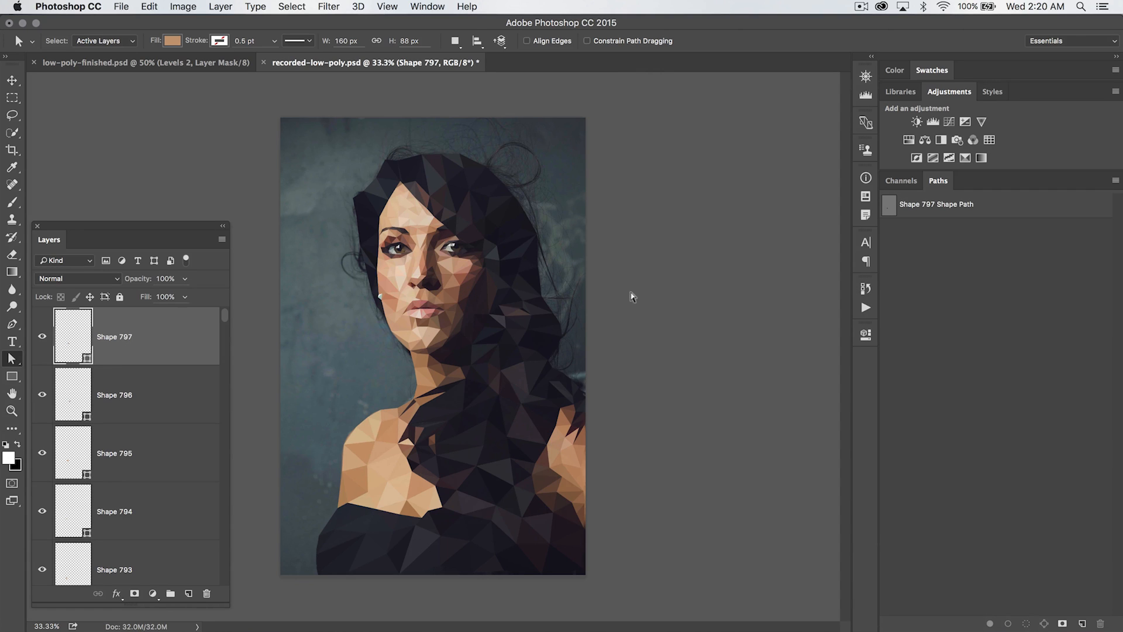
Dock the Layers panel and group all the shape layers into a group named low-poly
{"action": "left_click_drag", "start_coordinate": [50, 244], "coordinate": [986, 190]}
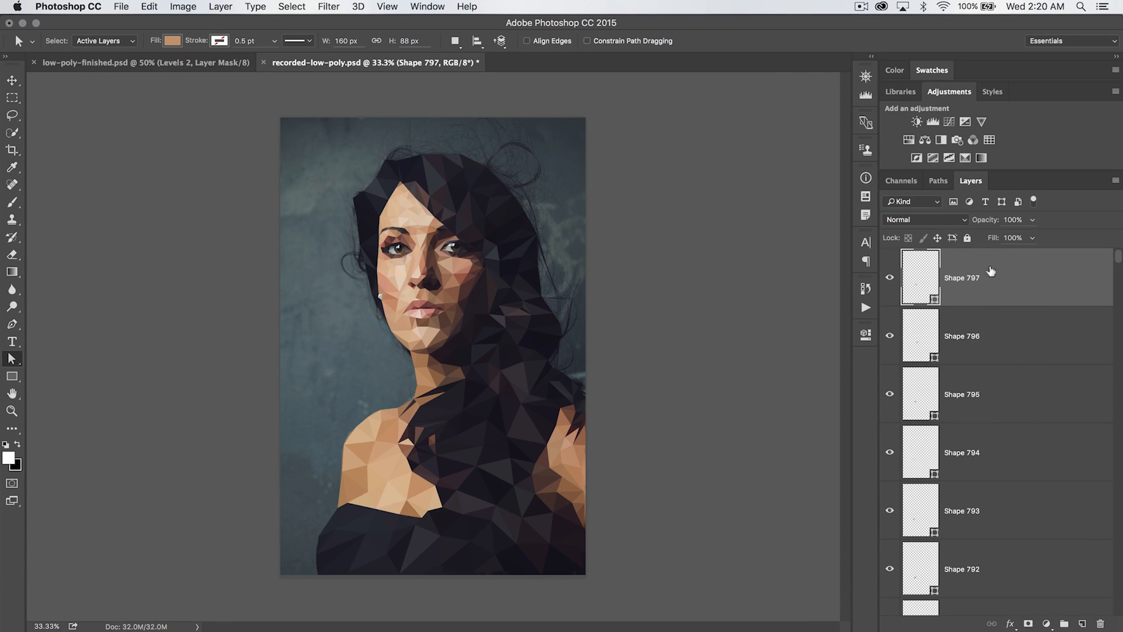
{"action": "scroll", "coordinate": [1036, 400], "scroll_direction": "down", "scroll_amount": 20}
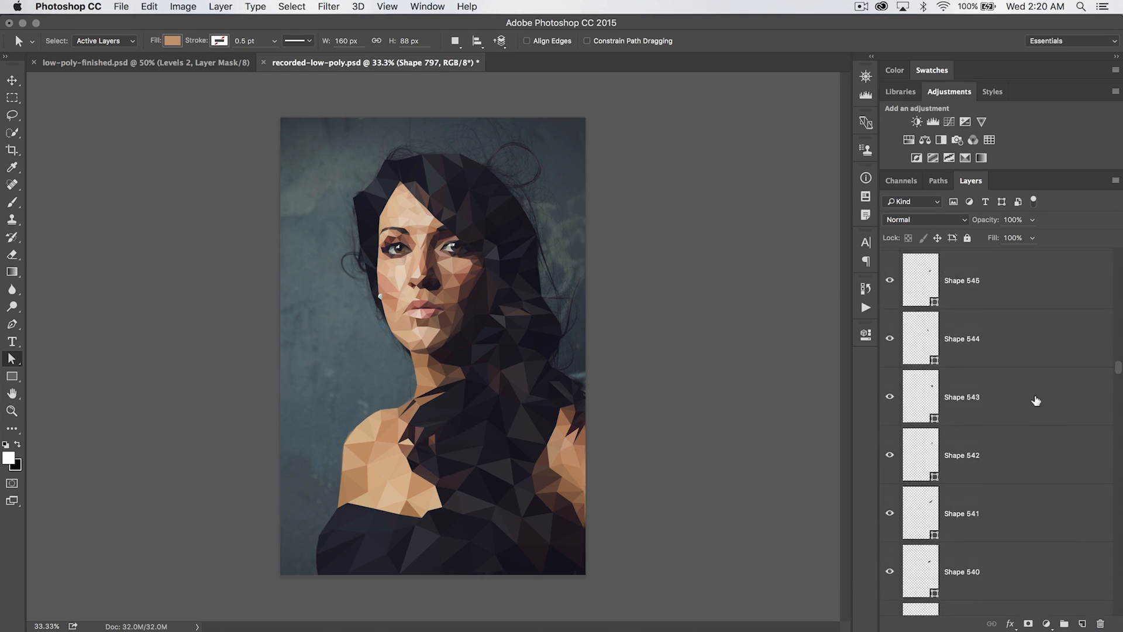
{"action": "scroll", "coordinate": [1036, 401], "scroll_direction": "down", "scroll_amount": 20}
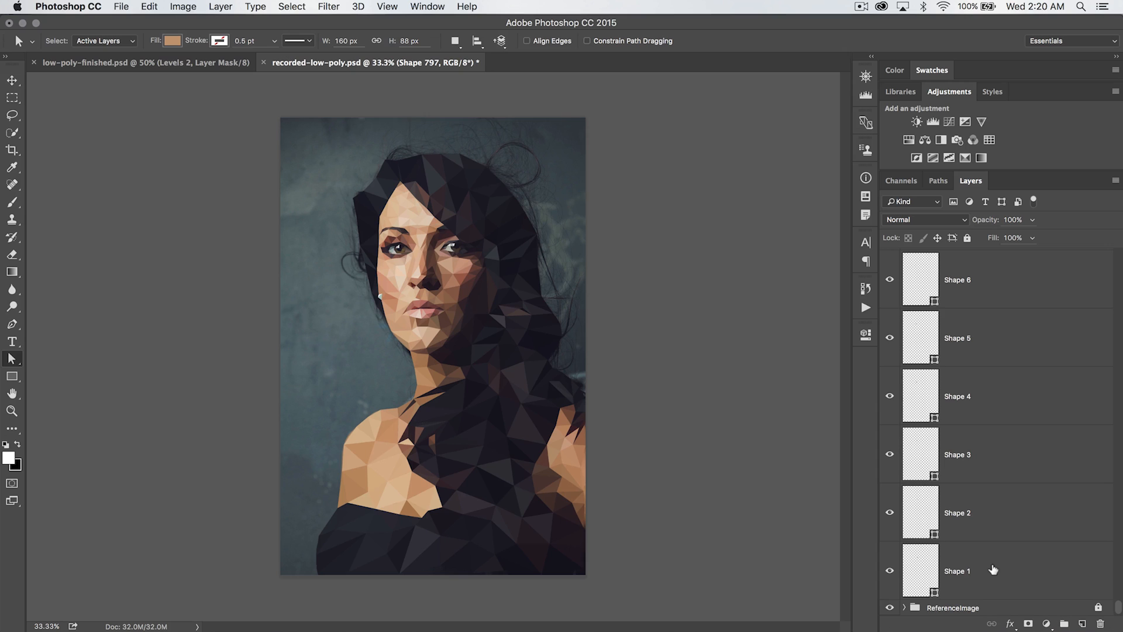
{"action": "left_click", "coordinate": [993, 569], "text": "shift"}
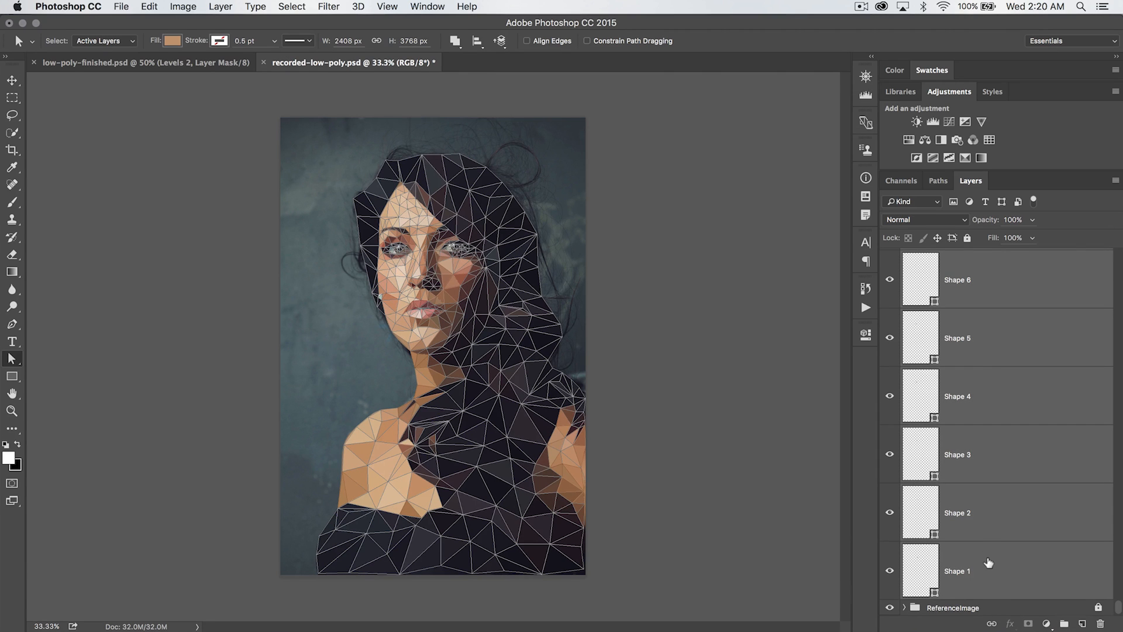
{"action": "key", "text": "super+g"}
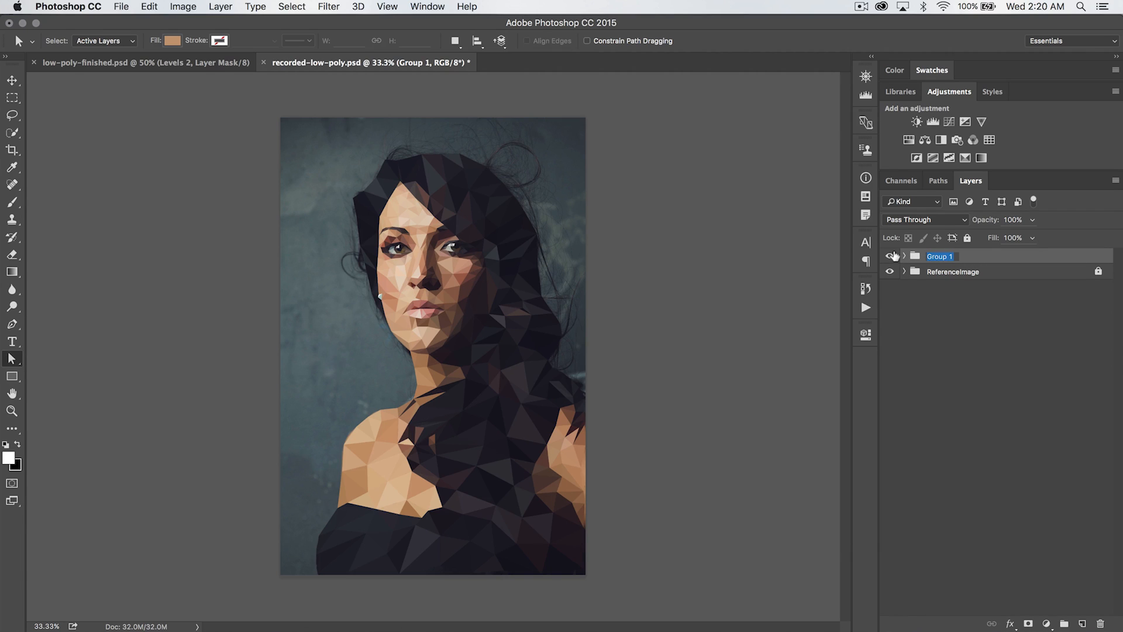
{"action": "type", "text": "low-poly"}
{"action": "key", "text": "Return"}
{"action": "left_click", "coordinate": [888, 255]}
{"action": "left_click", "coordinate": [888, 255]}
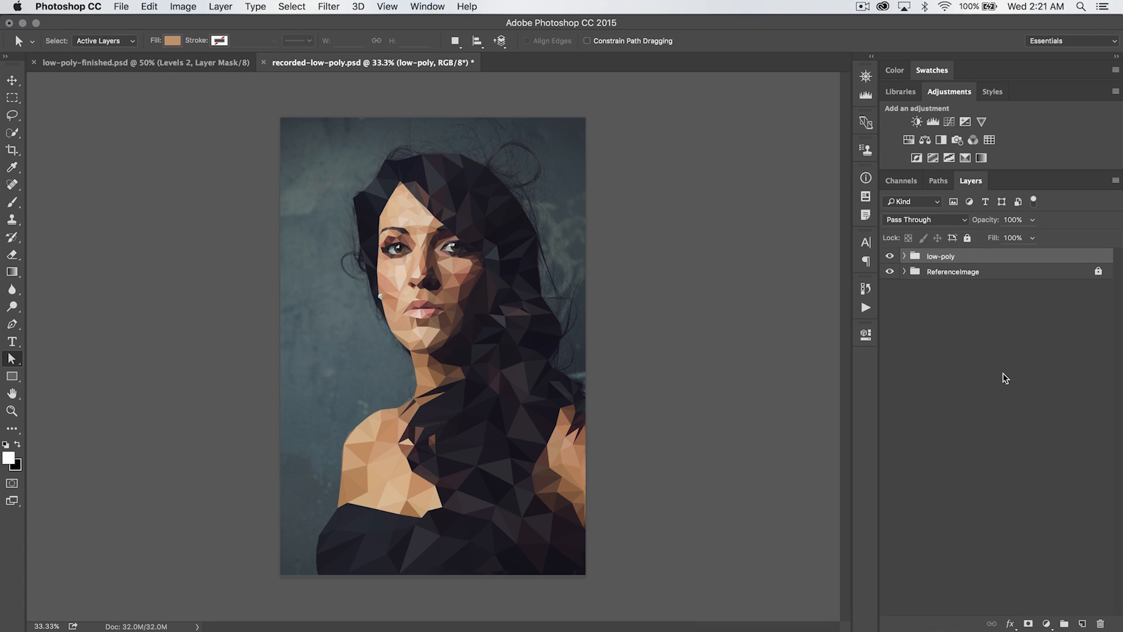
Add a new layer beneath the low-poly group and fill it with white
{"action": "left_click", "coordinate": [1080, 623]}
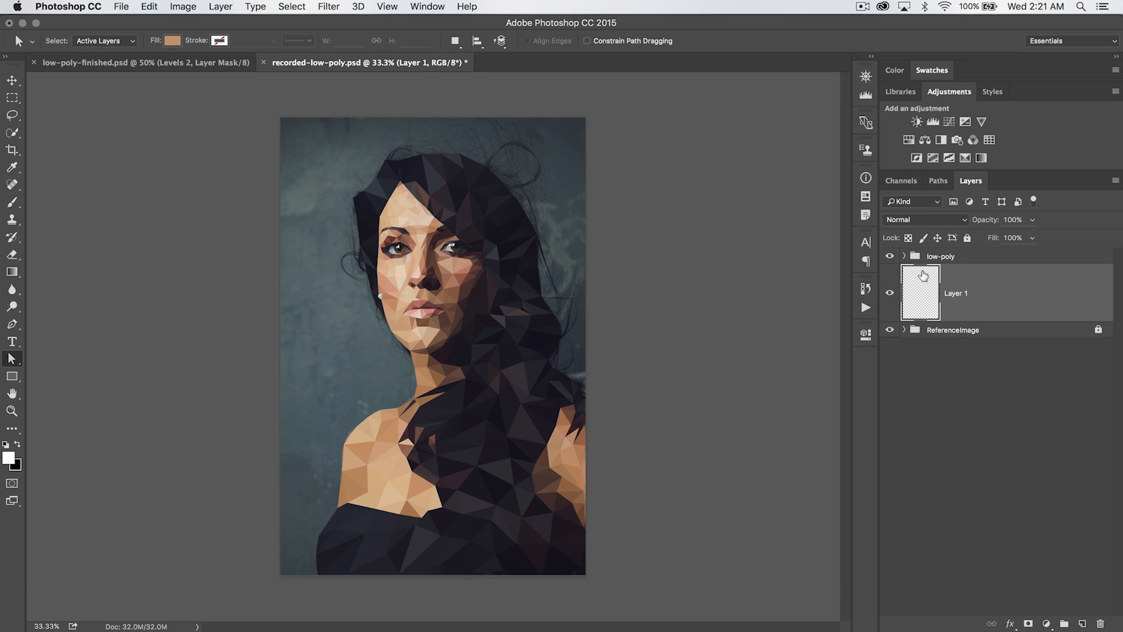
{"action": "left_click", "coordinate": [146, 8]}
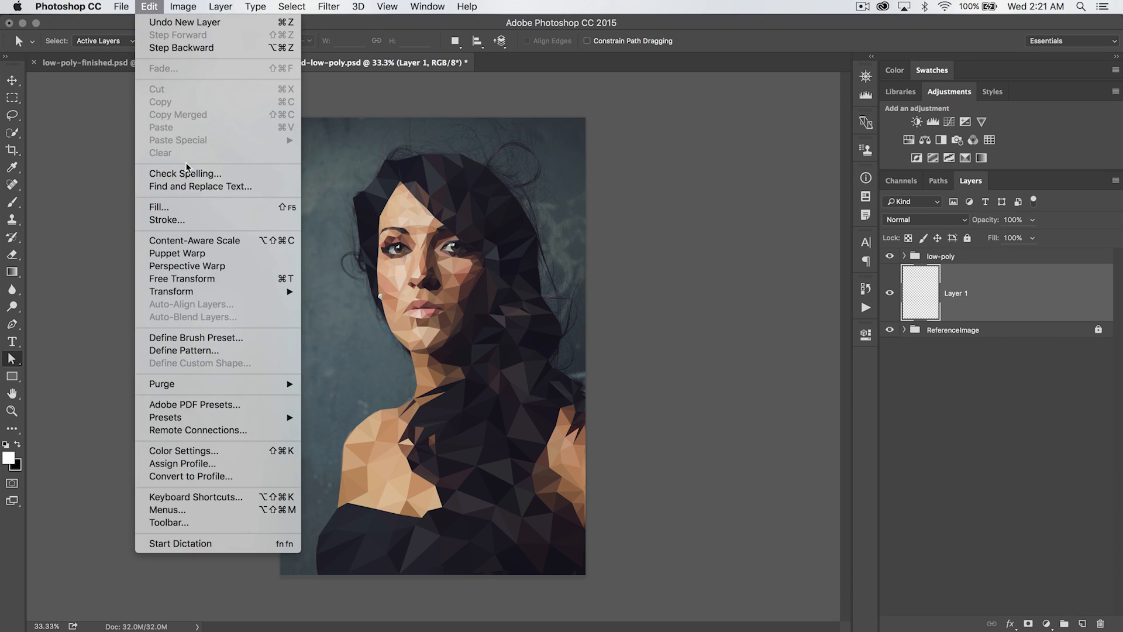
{"action": "left_click", "coordinate": [171, 205]}
{"action": "left_click", "coordinate": [551, 278]}
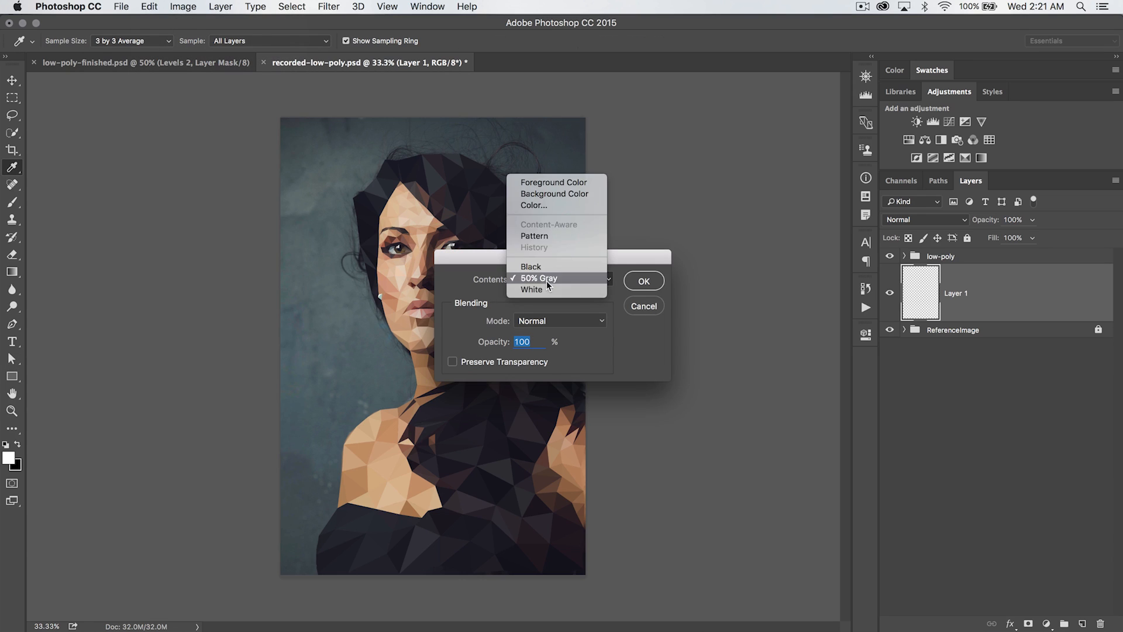
{"action": "left_click", "coordinate": [531, 289]}
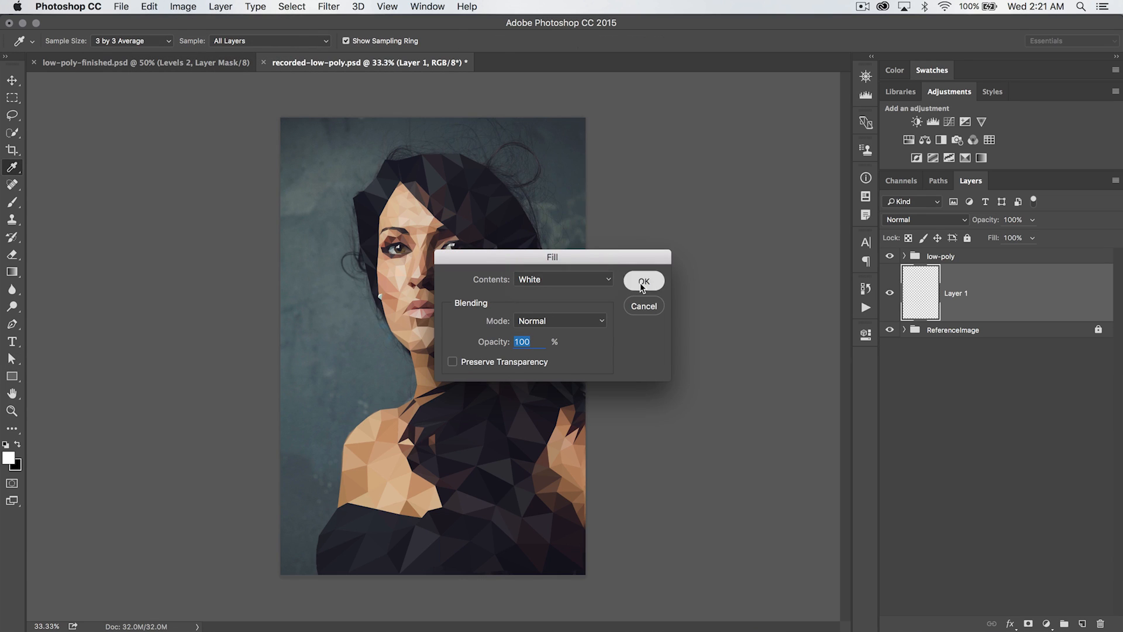
{"action": "left_click", "coordinate": [644, 281]}
Zoom in to inspect the white gap between triangles along the hair edge beside the cheek
{"action": "key", "text": "z"}
{"action": "left_click_drag", "start_coordinate": [509, 426], "coordinate": [458, 294]}
{"action": "scroll", "coordinate": [504, 370], "scroll_direction": "down", "scroll_amount": 10}
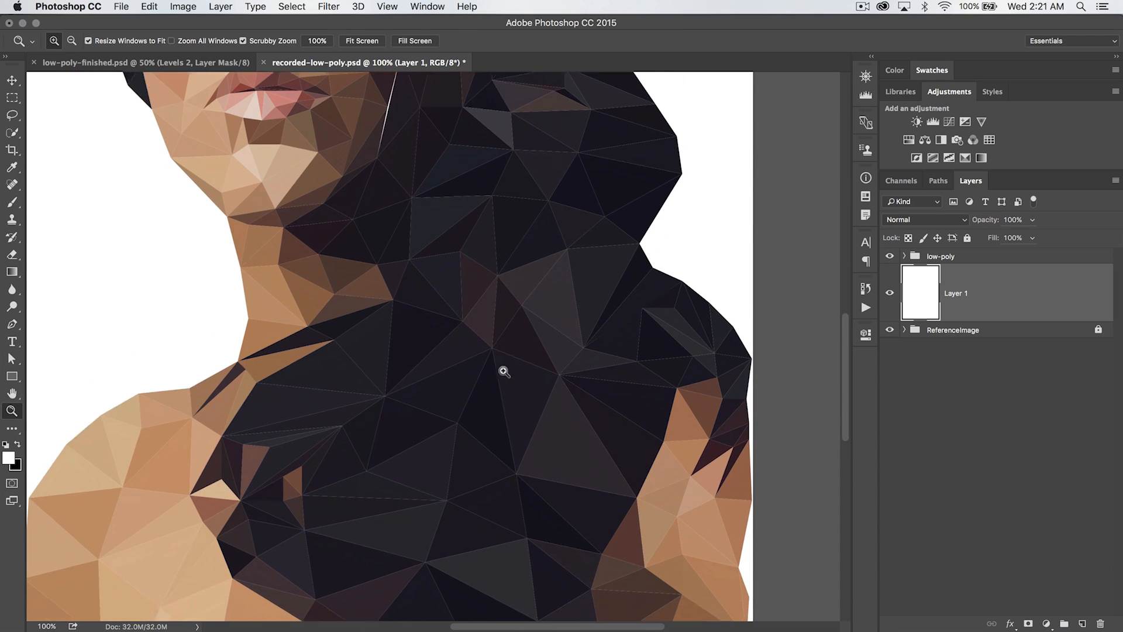
{"action": "scroll", "coordinate": [504, 370], "scroll_direction": "up", "scroll_amount": 15}
{"action": "scroll", "coordinate": [504, 370], "scroll_direction": "left", "scroll_amount": 3}
{"action": "scroll", "coordinate": [504, 371], "scroll_direction": "up", "scroll_amount": 10}
{"action": "scroll", "coordinate": [503, 371], "scroll_direction": "left", "scroll_amount": 2}
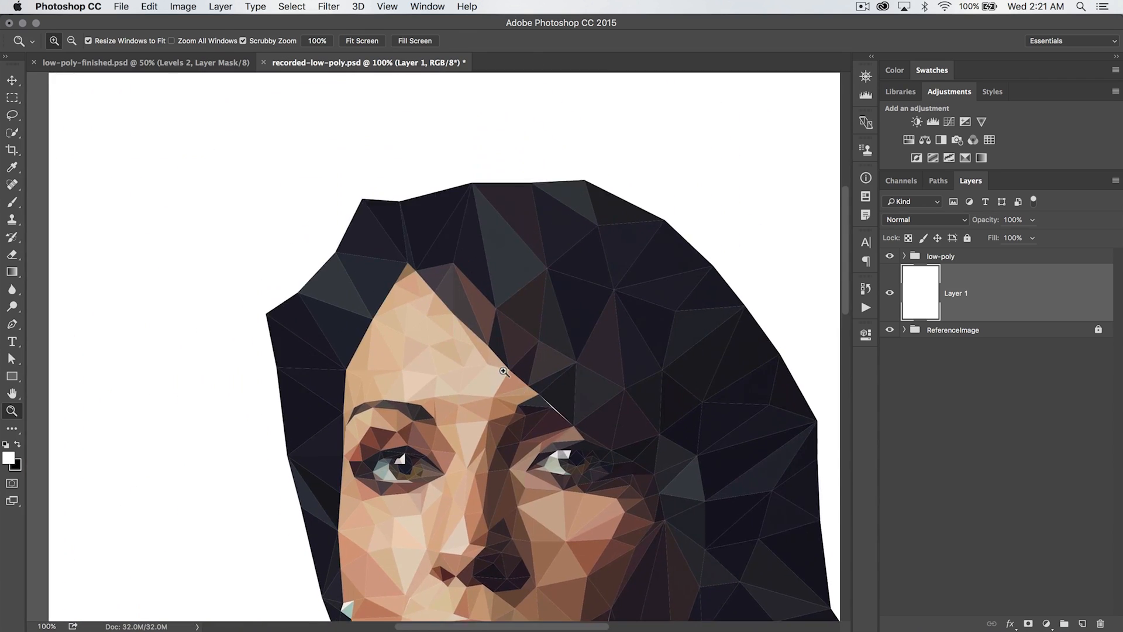
{"action": "scroll", "coordinate": [504, 371], "scroll_direction": "down", "scroll_amount": 8}
{"action": "left_click_drag", "start_coordinate": [515, 299], "coordinate": [499, 246]}
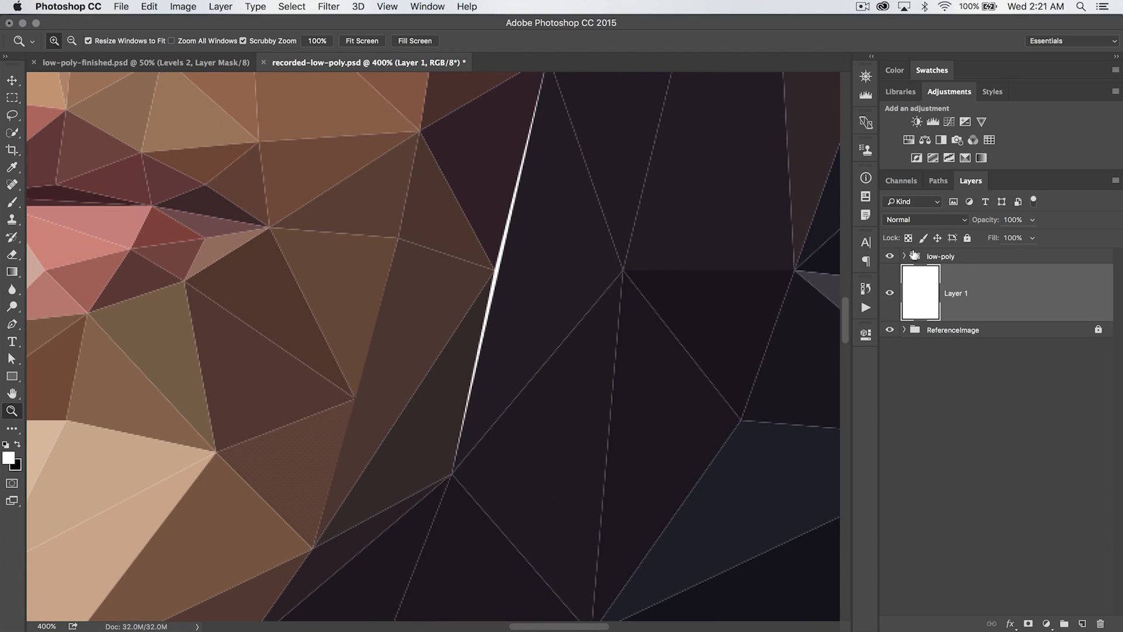
{"action": "scroll", "coordinate": [567, 268], "scroll_direction": "up", "scroll_amount": 3}
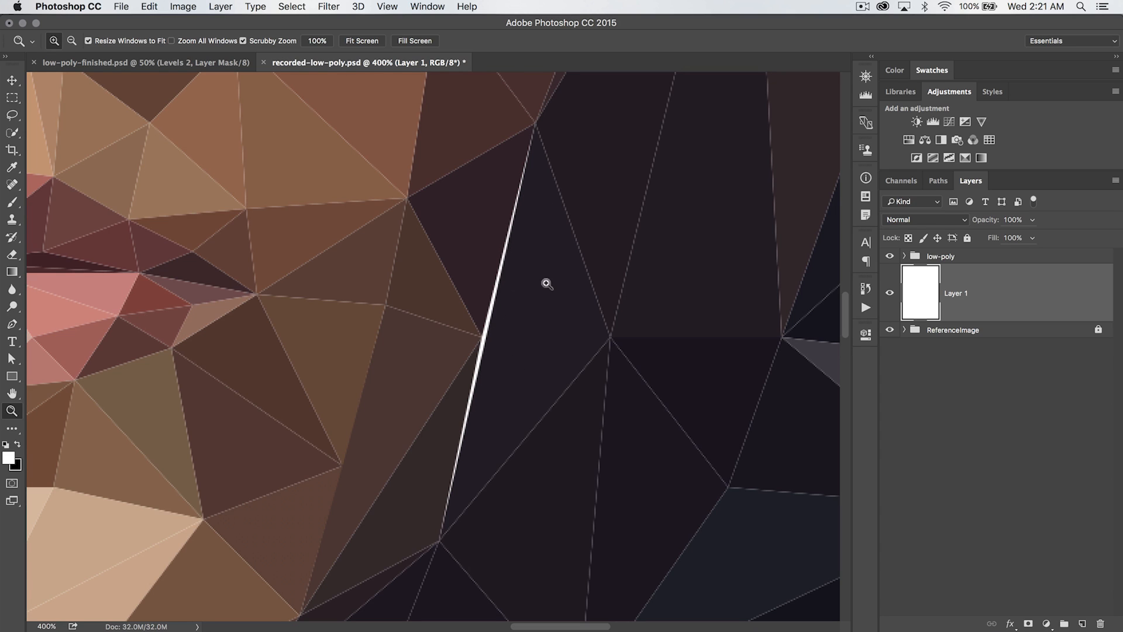
Select the triangle beside the white gap and move its vertex to close the upper part of the gap
{"action": "key", "text": "v"}
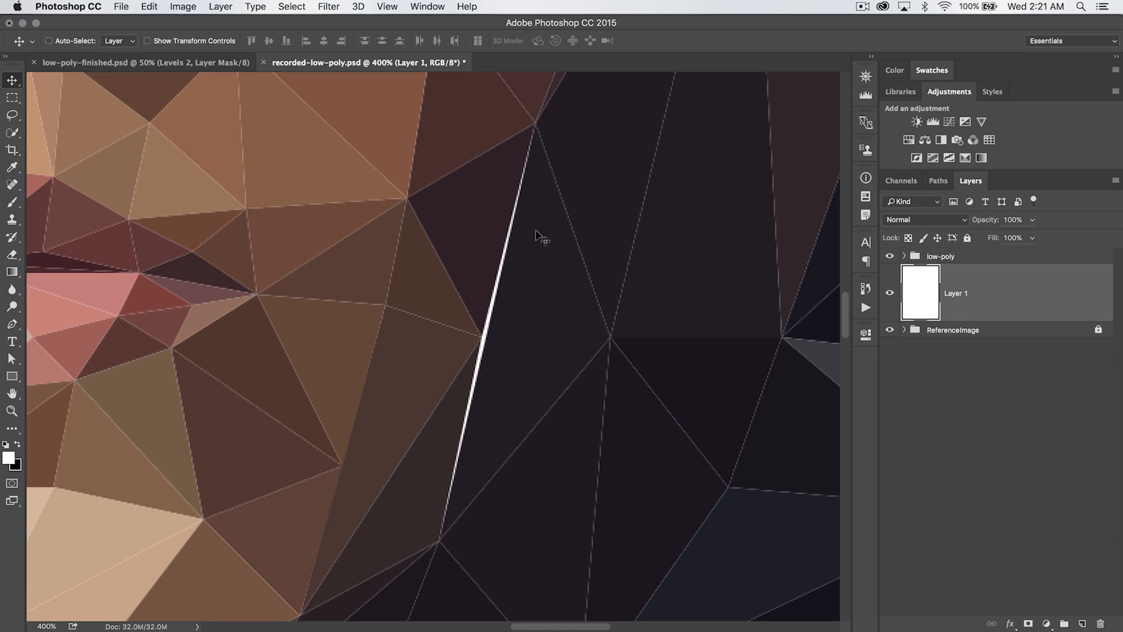
{"action": "left_click", "coordinate": [530, 309]}
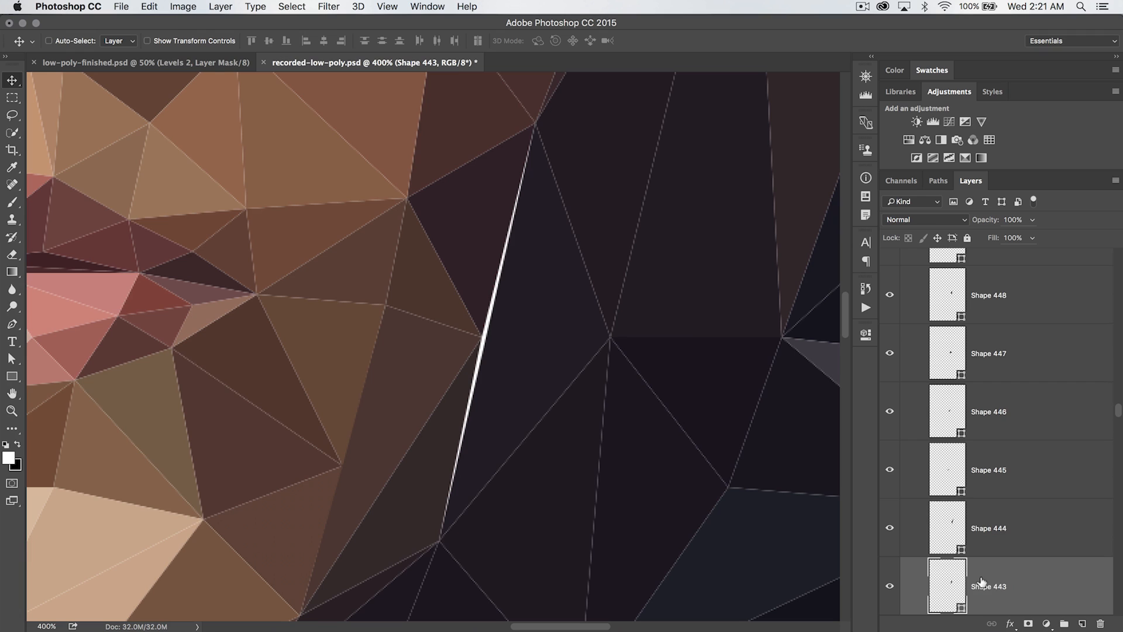
{"action": "left_click", "coordinate": [457, 221], "text": "super"}
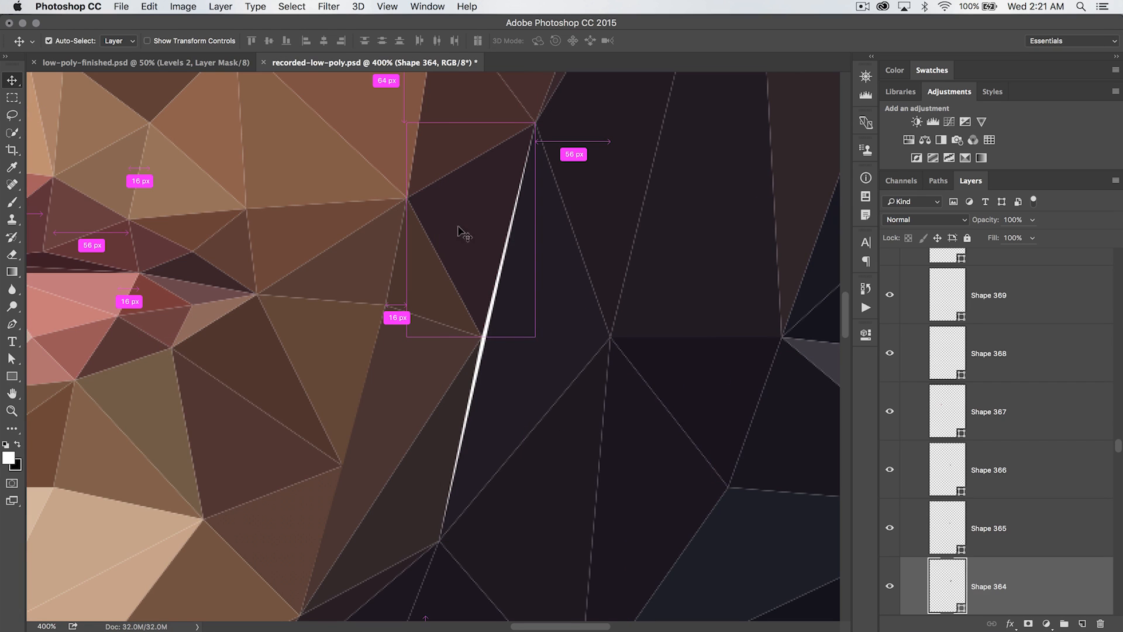
{"action": "left_click", "coordinate": [416, 494]}
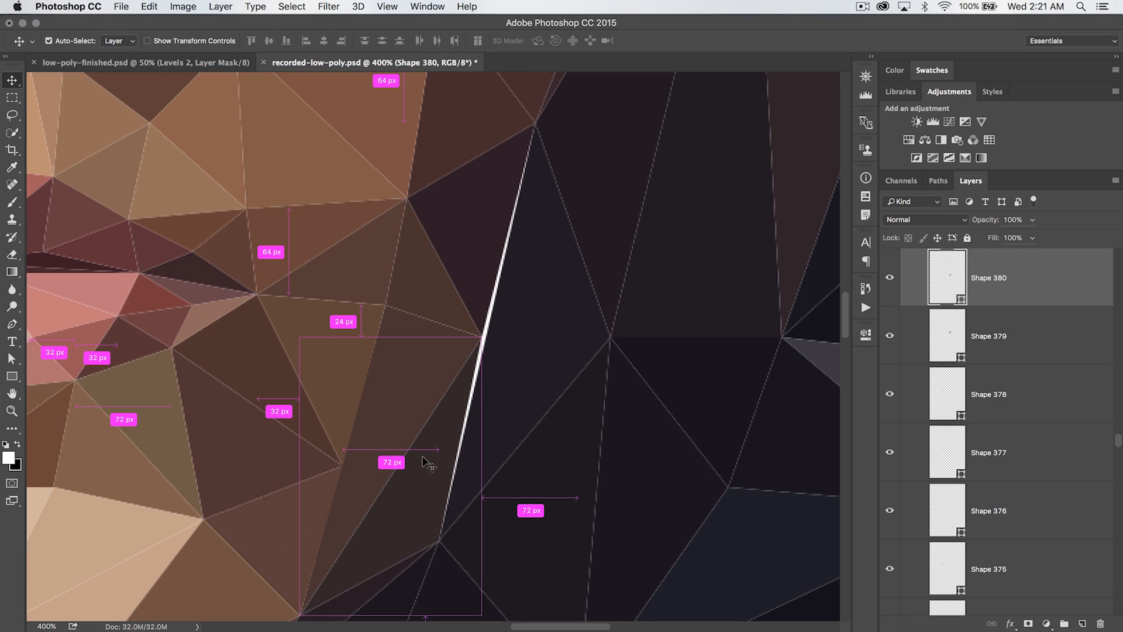
{"action": "left_click", "coordinate": [545, 343], "text": "super"}
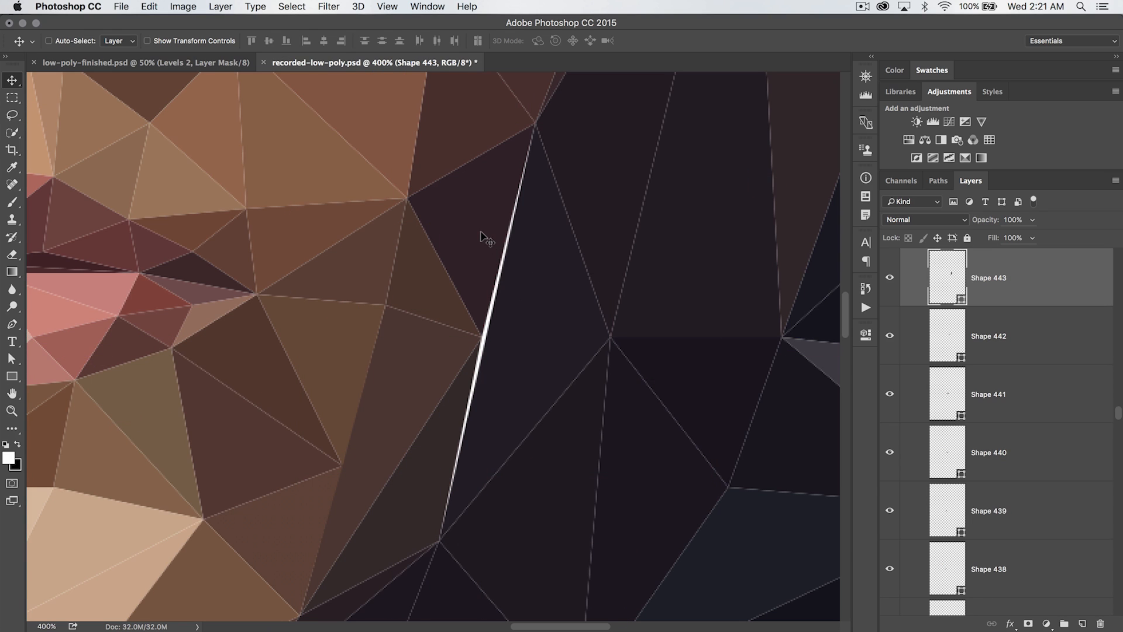
{"action": "left_click", "coordinate": [478, 256], "text": "super"}
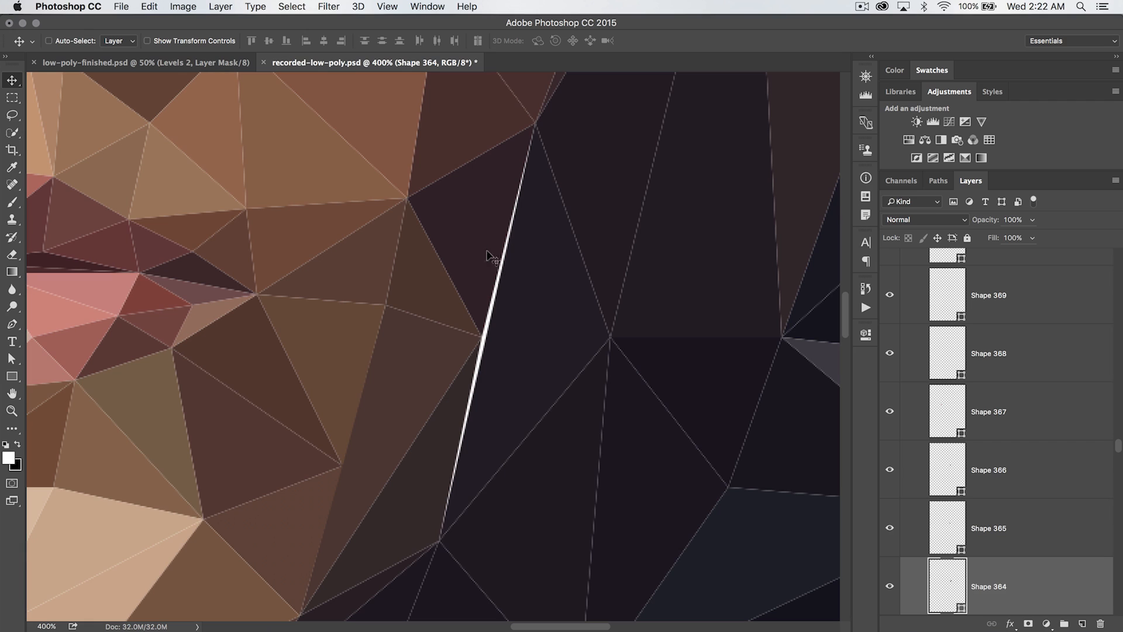
{"action": "key", "text": "a"}
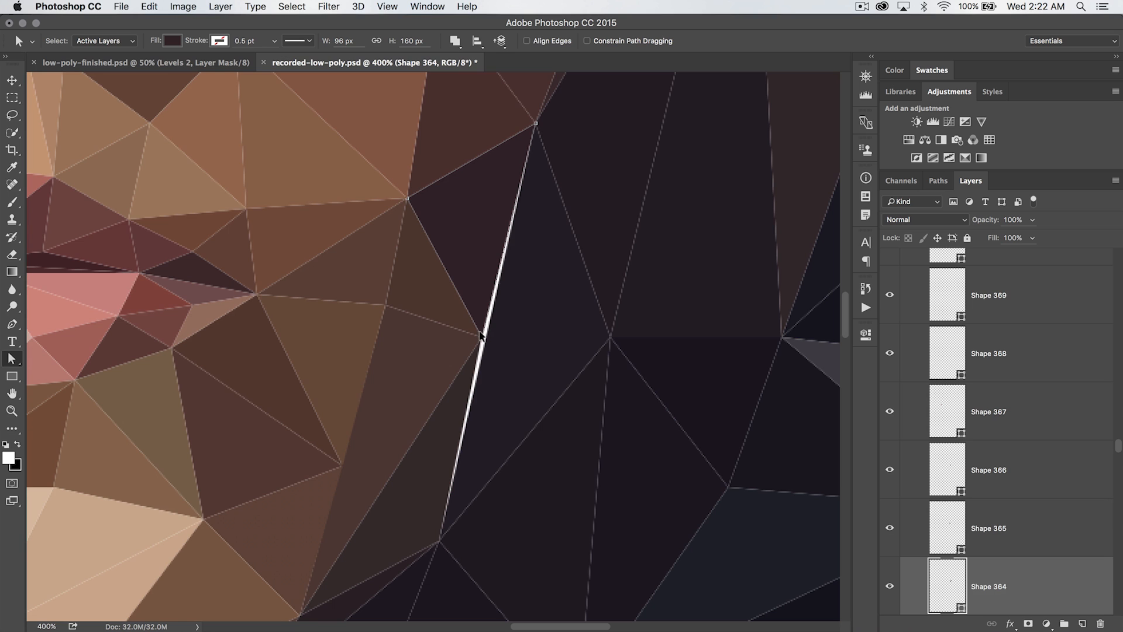
{"action": "key", "text": "super+equal"}
{"action": "key", "text": "super+equal"}
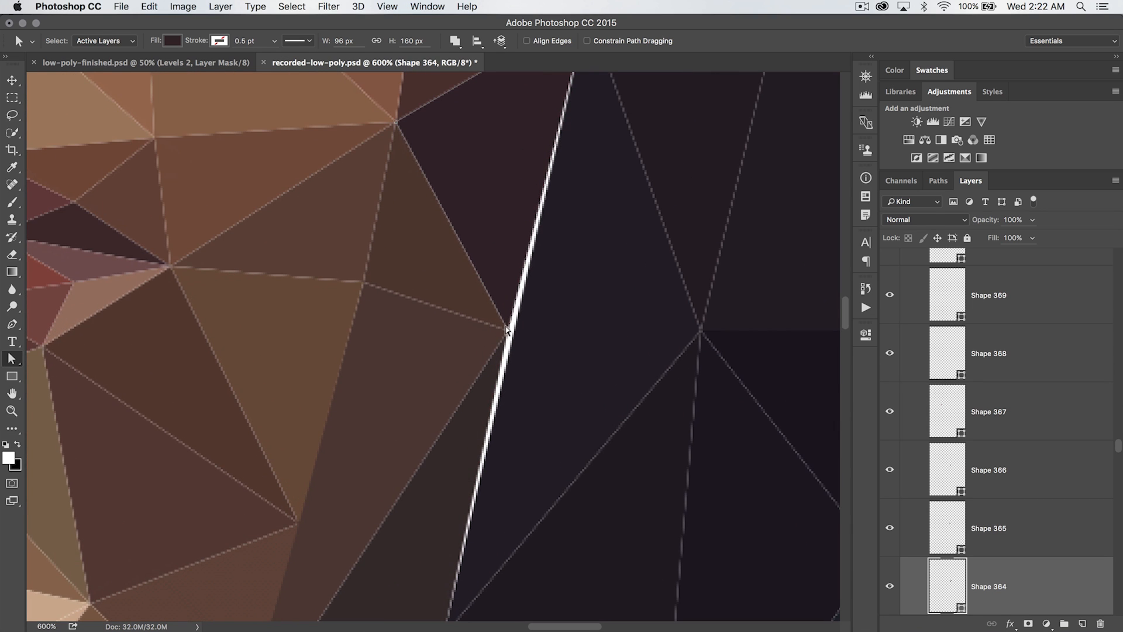
{"action": "left_click_drag", "start_coordinate": [504, 325], "coordinate": [509, 335]}
Select the adjacent triangle below and move its shared vertex to close the rest of the white gap
{"action": "scroll", "coordinate": [529, 244], "scroll_direction": "up", "scroll_amount": 3}
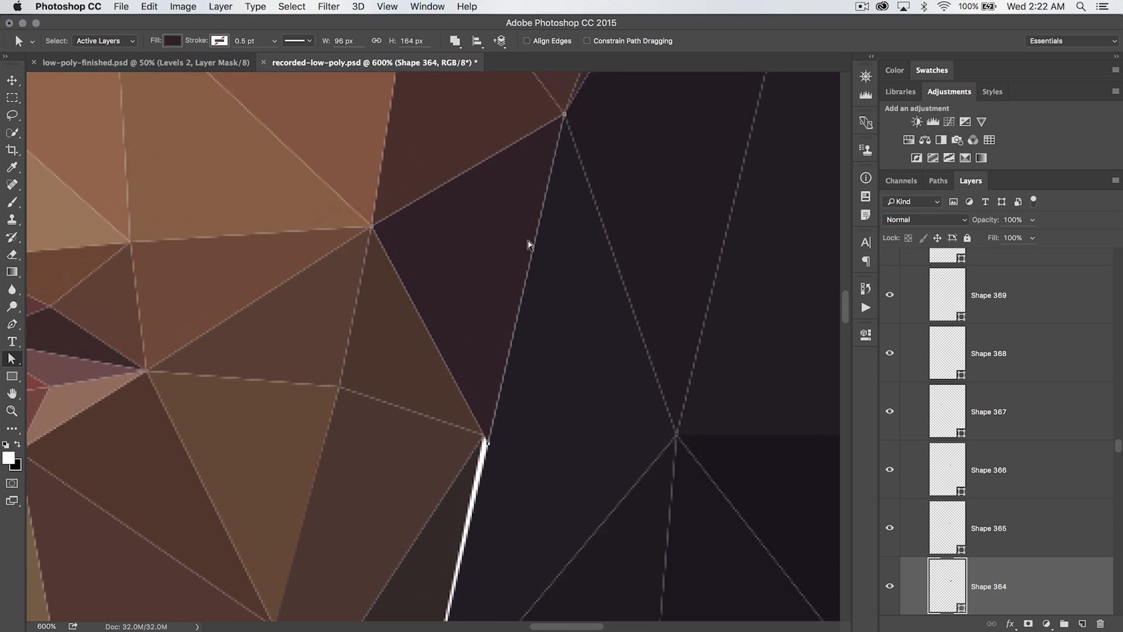
{"action": "scroll", "coordinate": [528, 245], "scroll_direction": "down", "scroll_amount": 5}
{"action": "scroll", "coordinate": [528, 244], "scroll_direction": "down", "scroll_amount": 1}
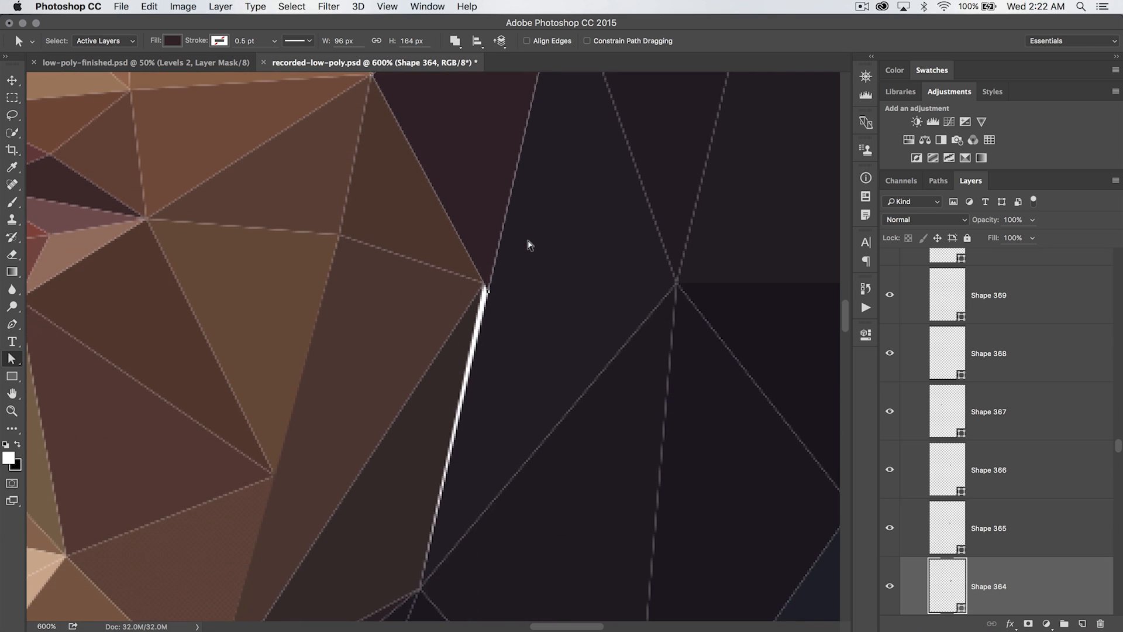
{"action": "key", "text": "v"}
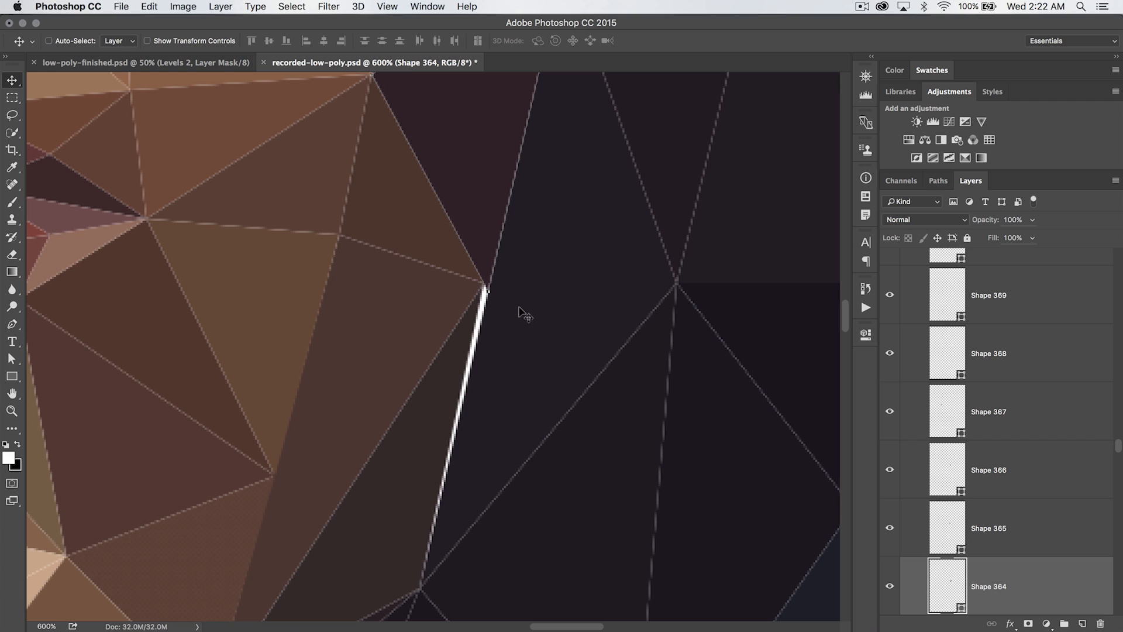
{"action": "left_click", "coordinate": [409, 457], "text": "super"}
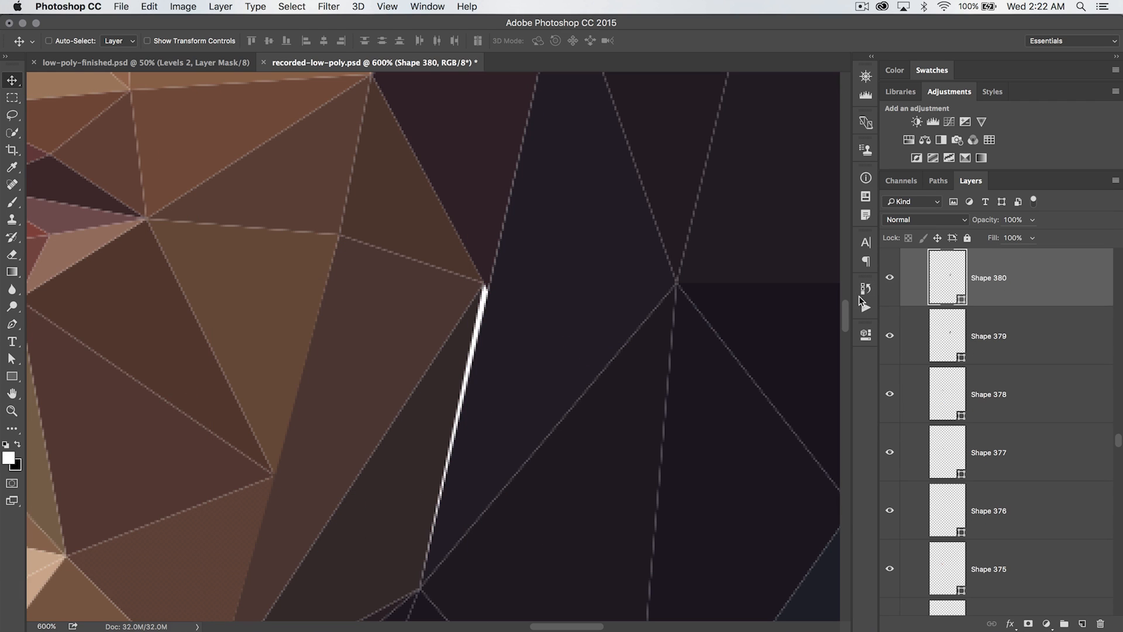
{"action": "key", "text": "a"}
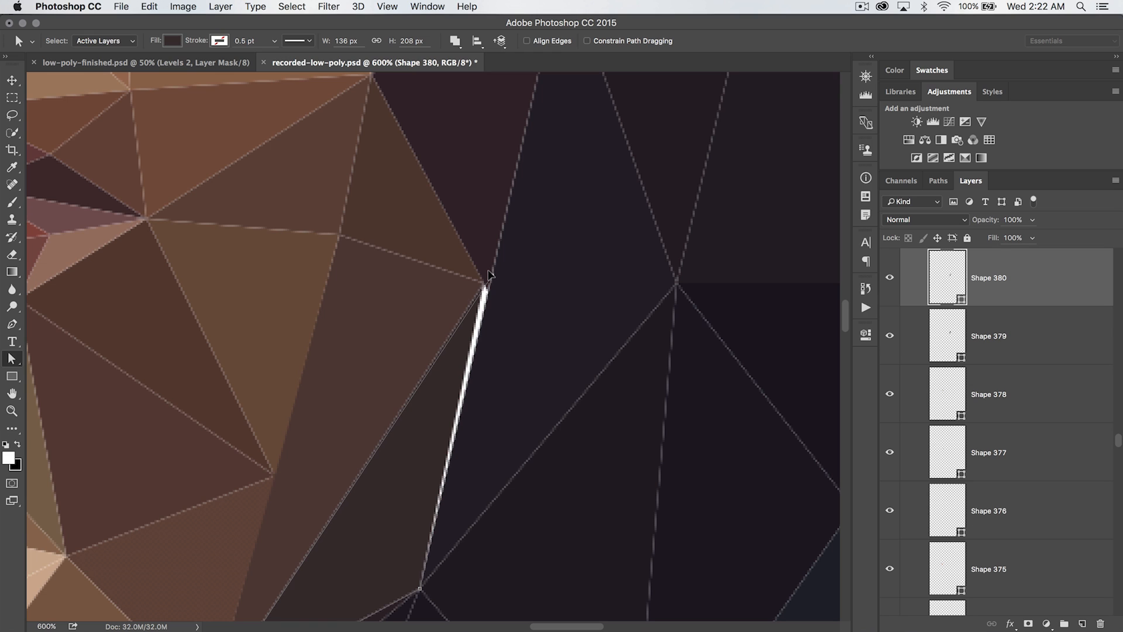
{"action": "left_click_drag", "start_coordinate": [488, 271], "coordinate": [489, 272]}
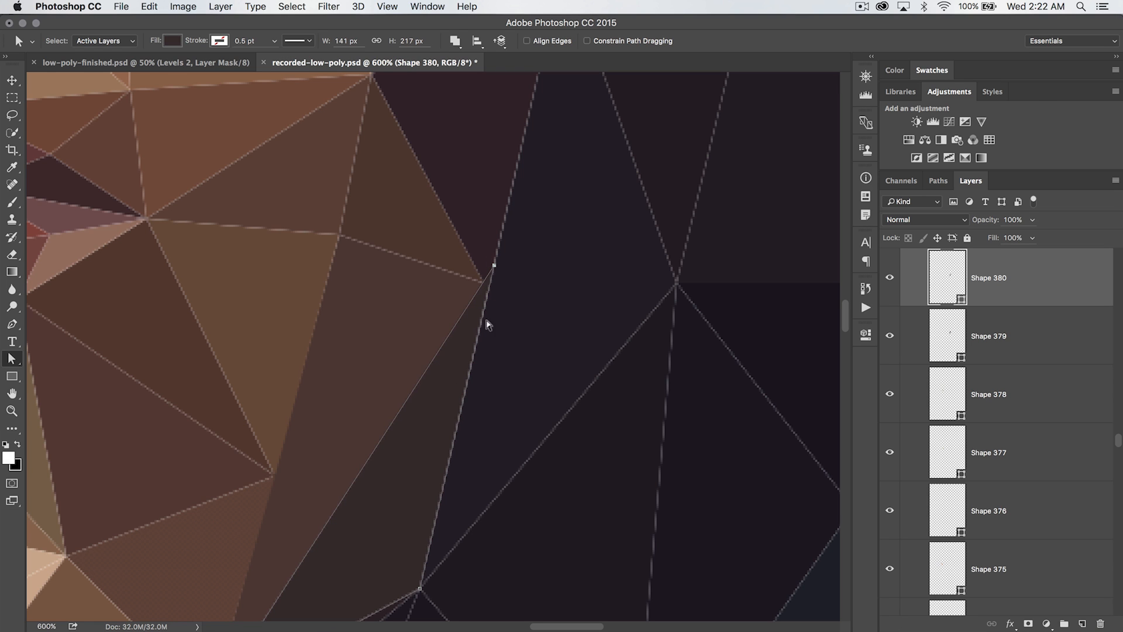
{"action": "scroll", "coordinate": [450, 406], "scroll_direction": "down", "scroll_amount": 5}
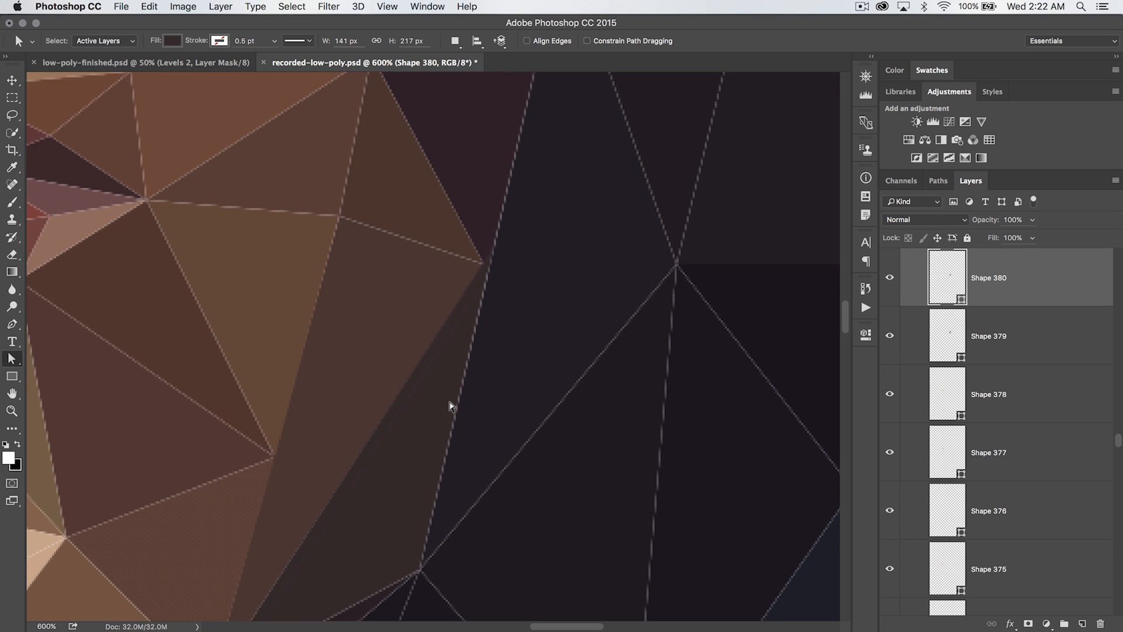
{"action": "scroll", "coordinate": [450, 405], "scroll_direction": "up", "scroll_amount": 6}
{"action": "scroll", "coordinate": [450, 405], "scroll_direction": "up", "scroll_amount": 2}
{"action": "scroll", "coordinate": [449, 406], "scroll_direction": "right", "scroll_amount": 2}
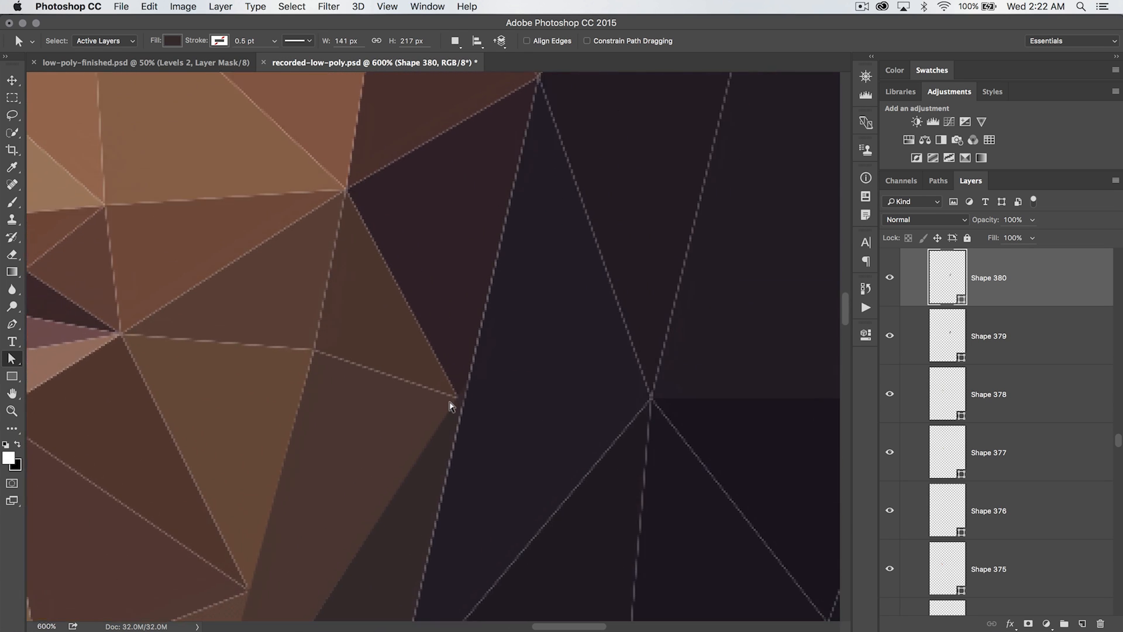
{"action": "scroll", "coordinate": [449, 401], "scroll_direction": "down", "scroll_amount": 5}
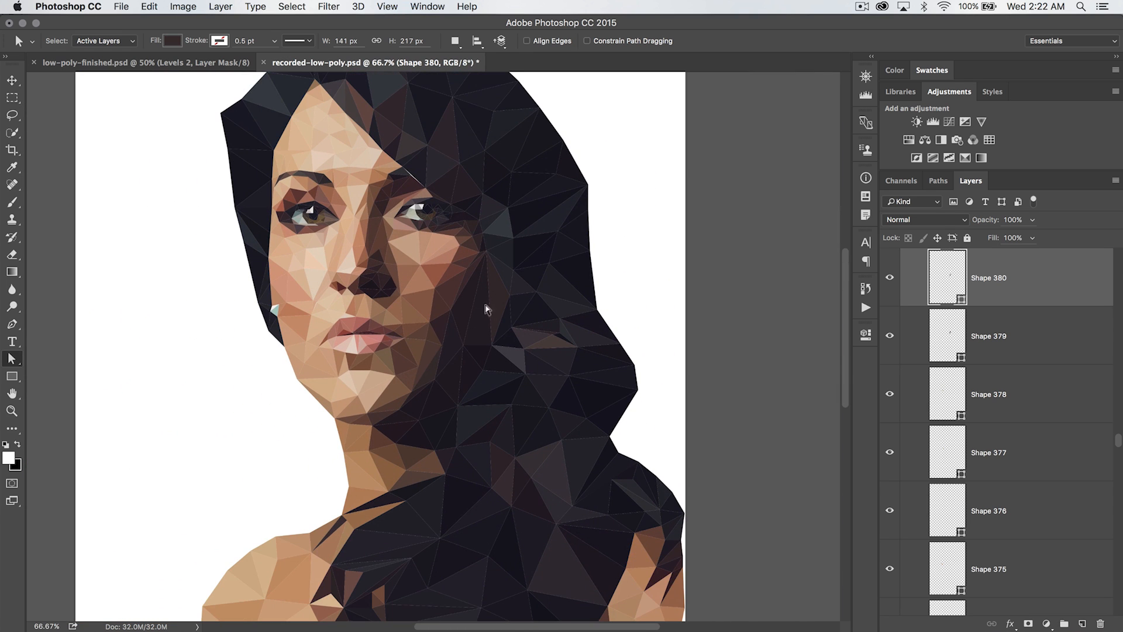
Collapse the low-poly group and convert it to a smart object
{"action": "key", "text": "super+minus"}
{"action": "scroll", "coordinate": [491, 302], "scroll_direction": "down", "scroll_amount": 10}
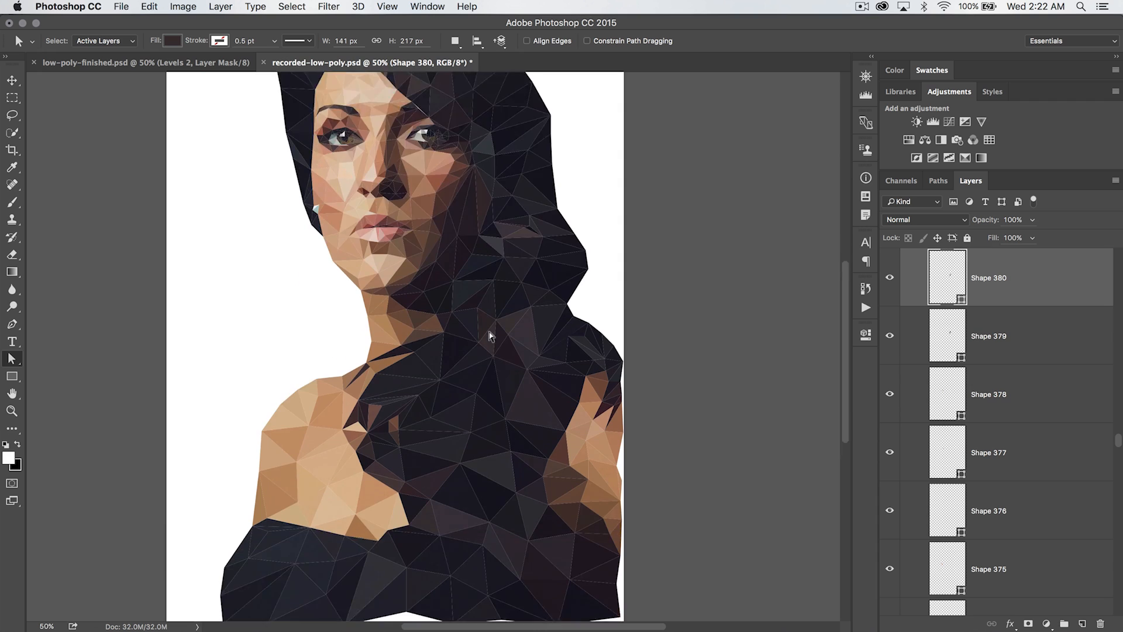
{"action": "scroll", "coordinate": [490, 335], "scroll_direction": "up", "scroll_amount": 5}
{"action": "scroll", "coordinate": [490, 335], "scroll_direction": "up", "scroll_amount": 7}
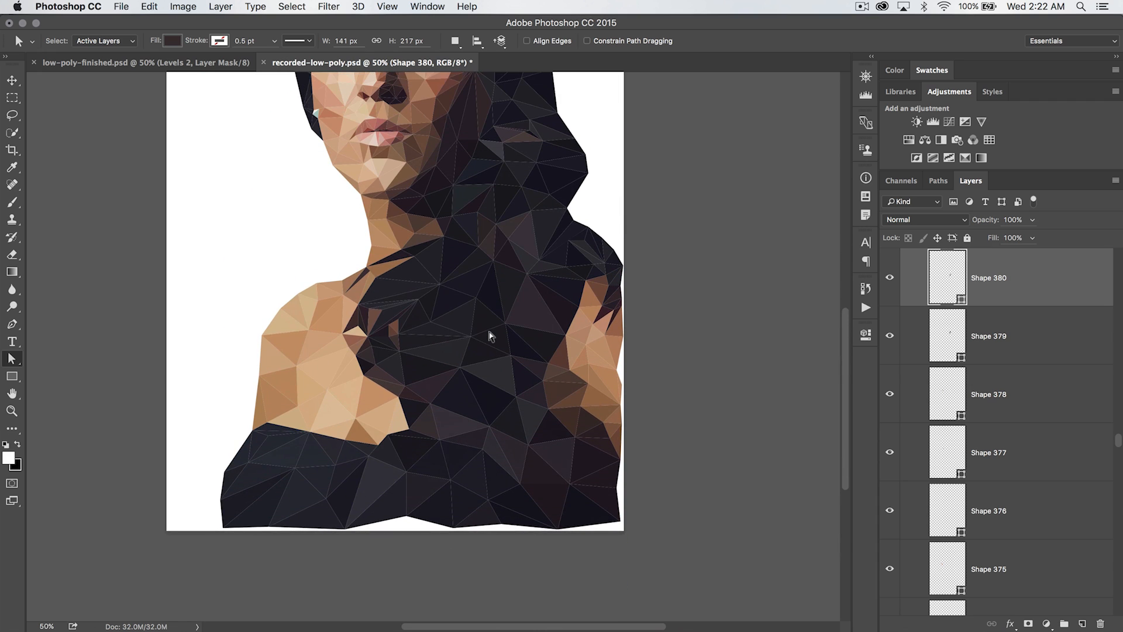
{"action": "scroll", "coordinate": [490, 335], "scroll_direction": "down", "scroll_amount": 1}
{"action": "scroll", "coordinate": [490, 335], "scroll_direction": "right", "scroll_amount": 1}
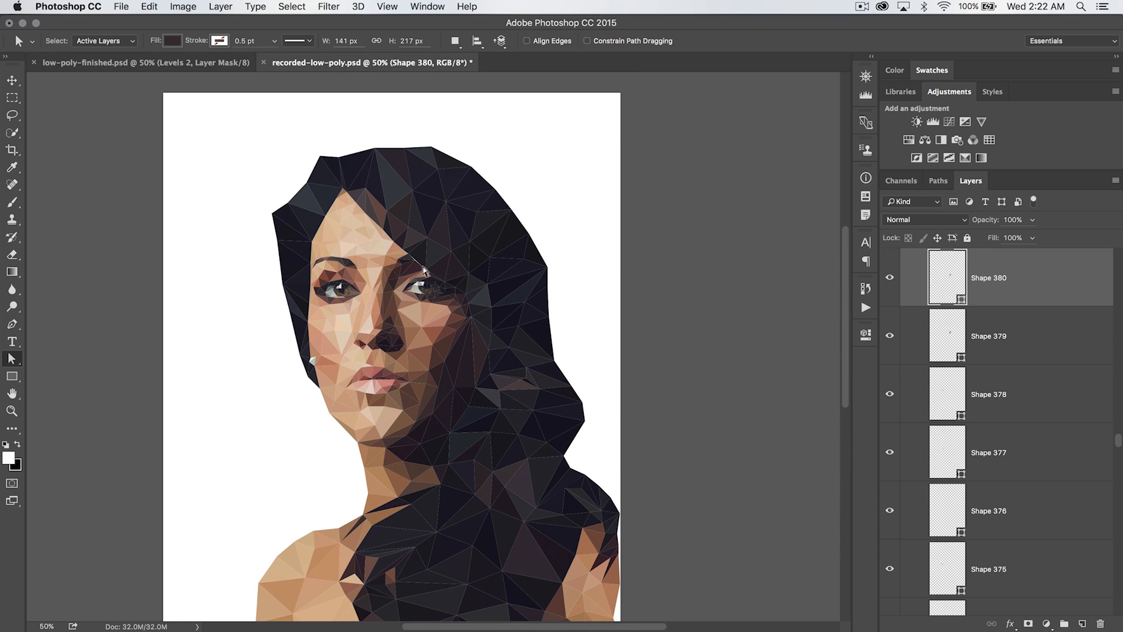
{"action": "scroll", "coordinate": [1012, 358], "scroll_direction": "up", "scroll_amount": 15}
{"action": "scroll", "coordinate": [1012, 358], "scroll_direction": "up", "scroll_amount": 20}
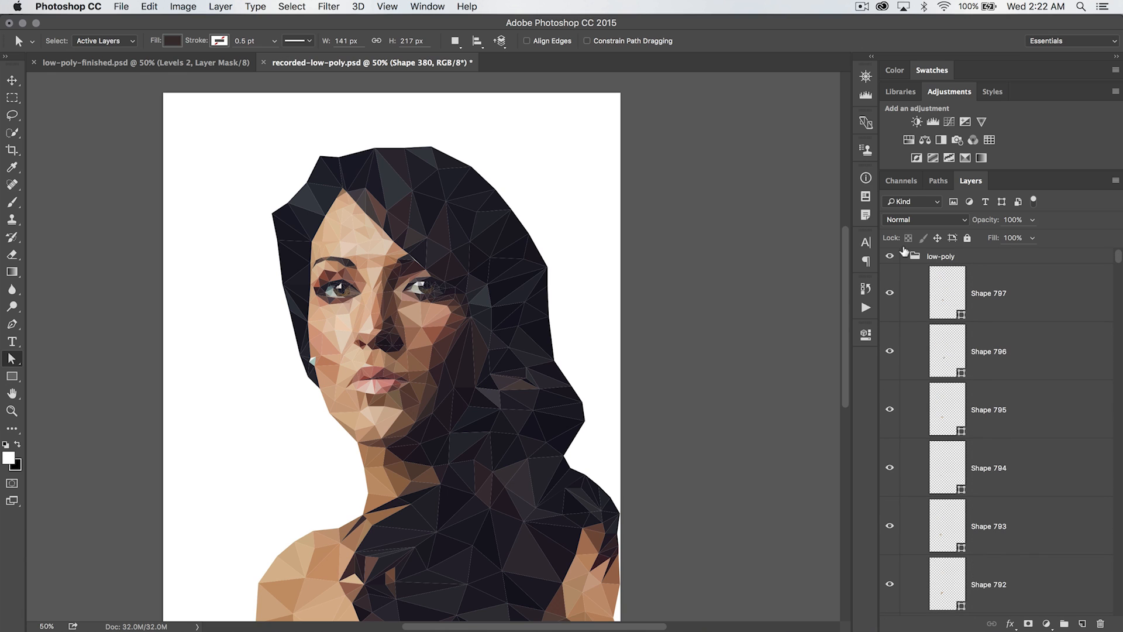
{"action": "left_click", "coordinate": [904, 256]}
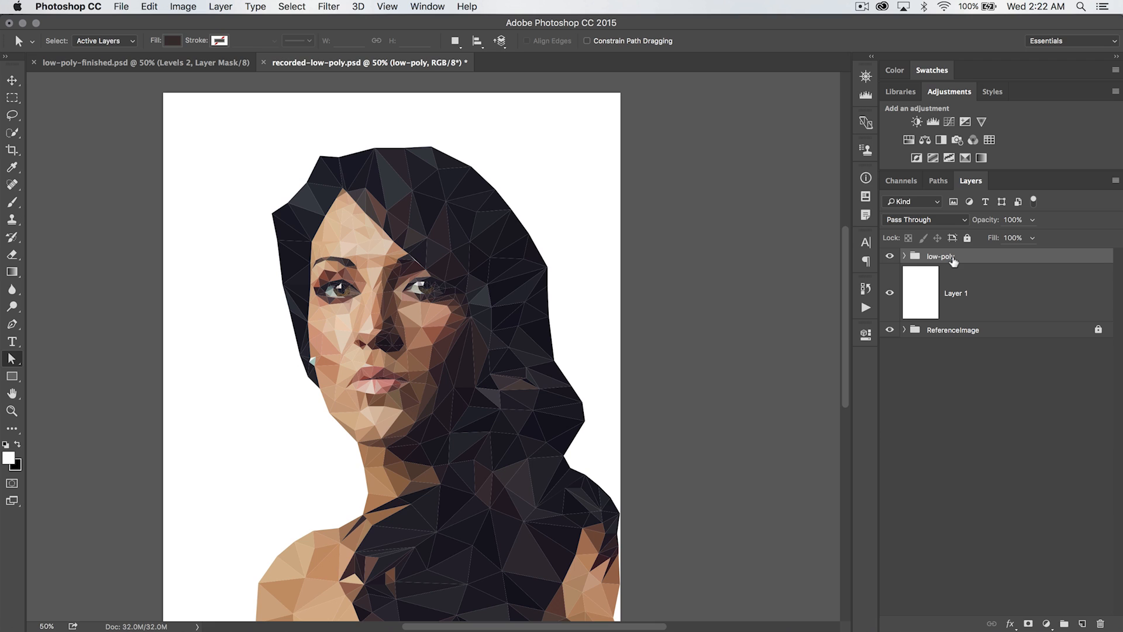
{"action": "left_click", "coordinate": [905, 256]}
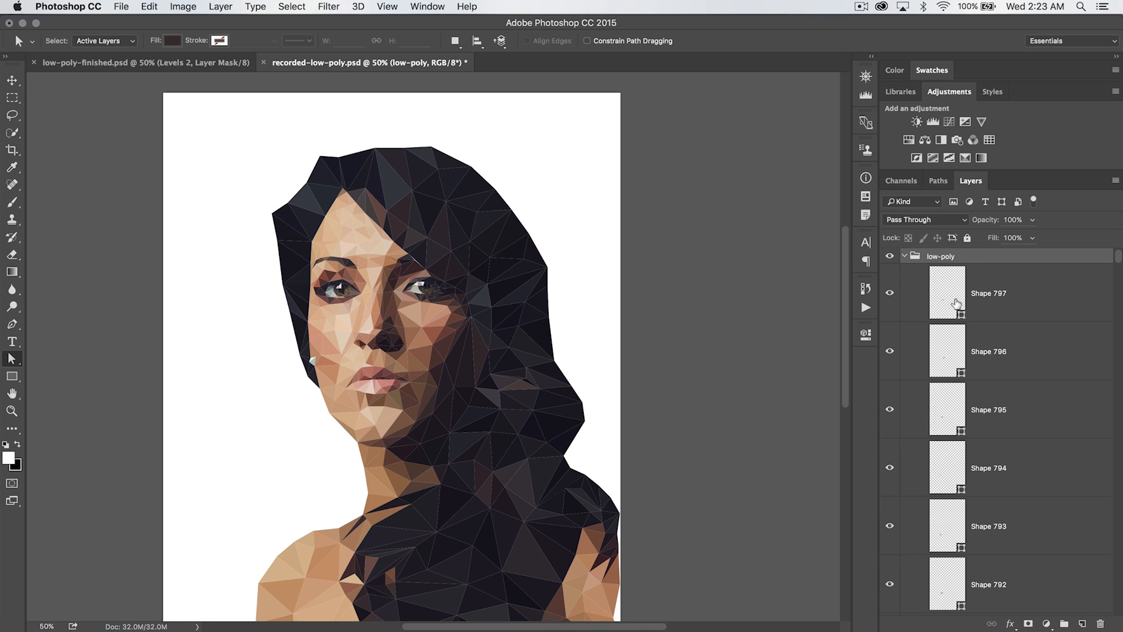
{"action": "left_click", "coordinate": [903, 256]}
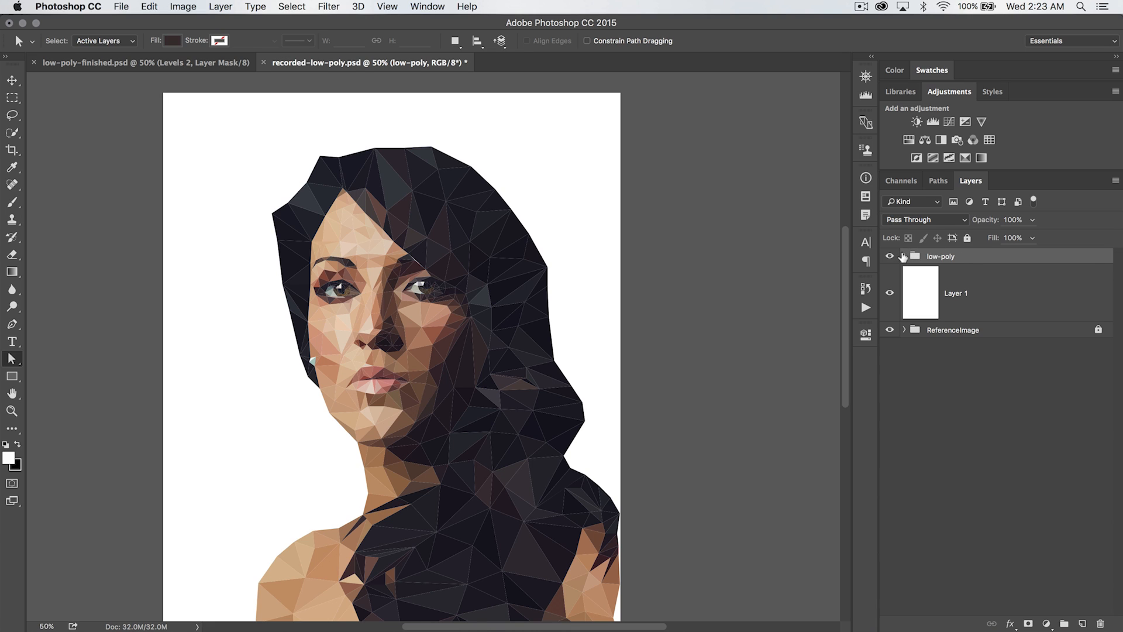
{"action": "right_click", "coordinate": [965, 255]}
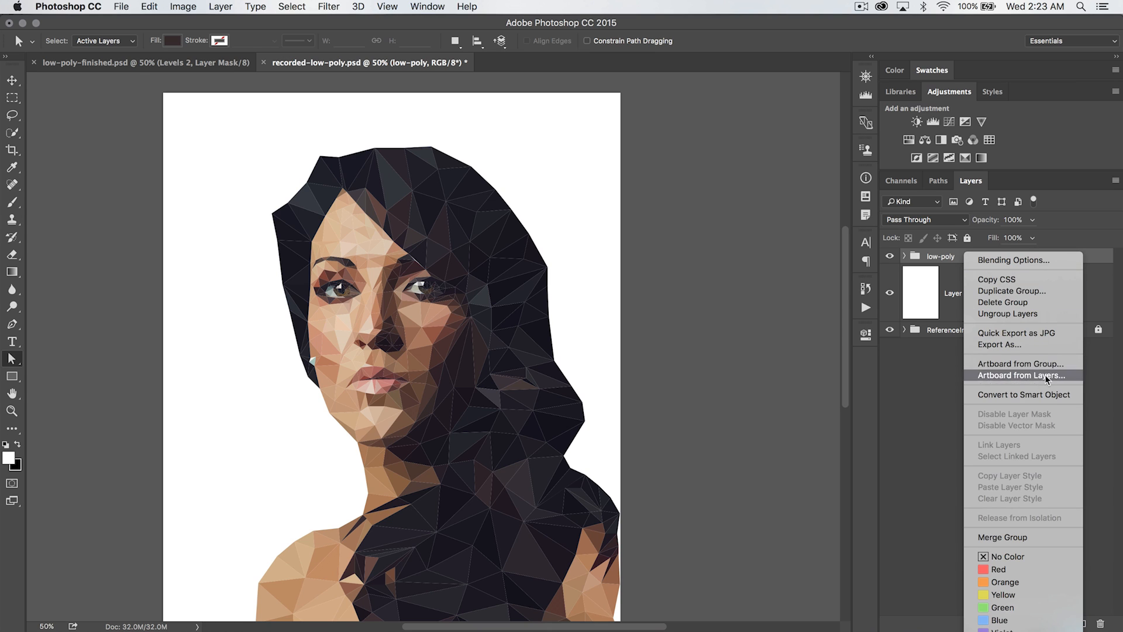
{"action": "left_click", "coordinate": [1030, 394]}
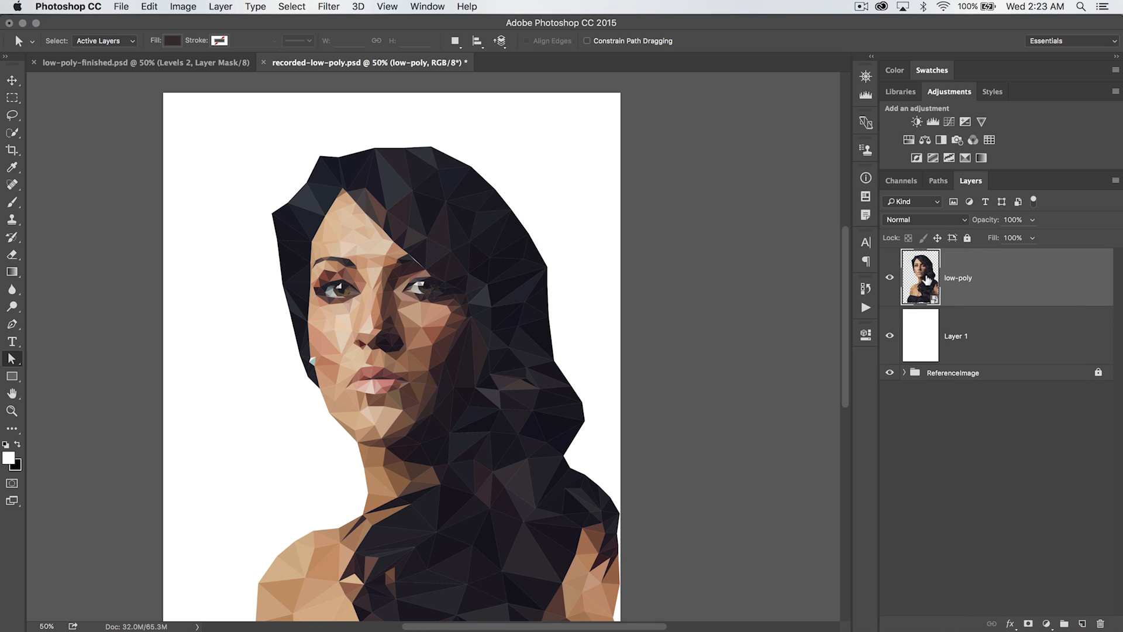
{"action": "double_click", "coordinate": [927, 281]}
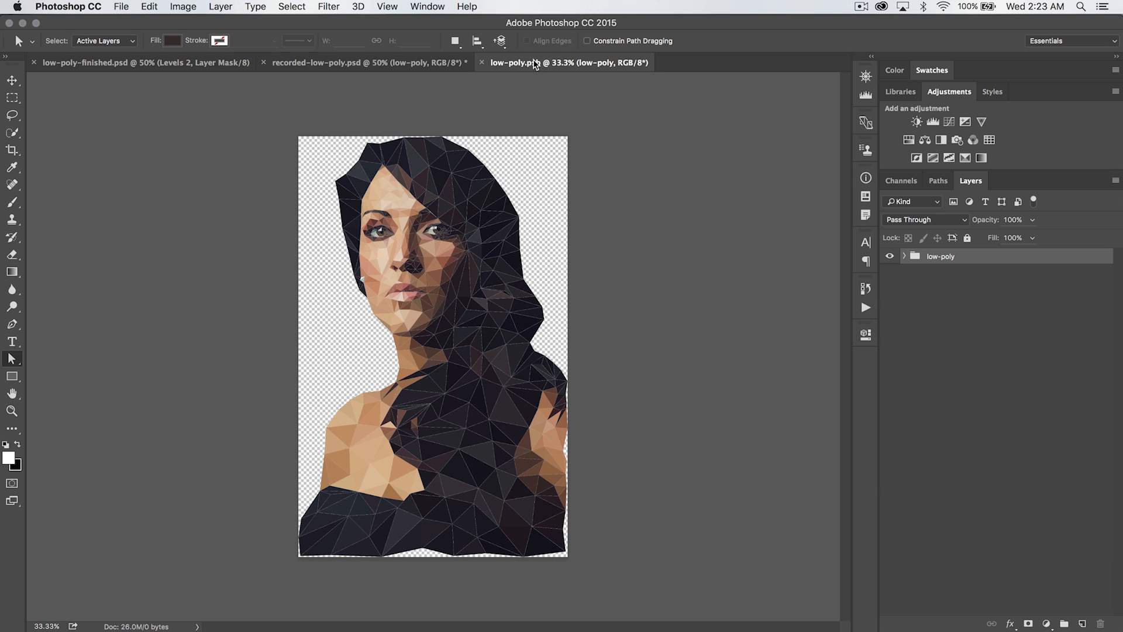
{"action": "left_click", "coordinate": [904, 257]}
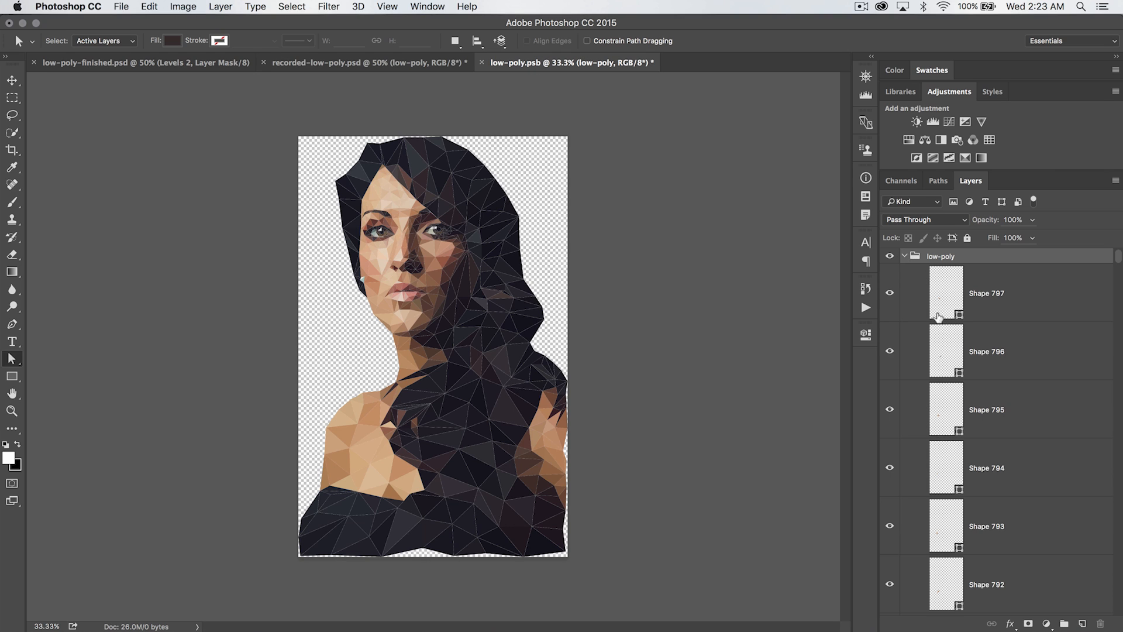
{"action": "left_click", "coordinate": [904, 256]}
{"action": "left_click", "coordinate": [481, 62]}
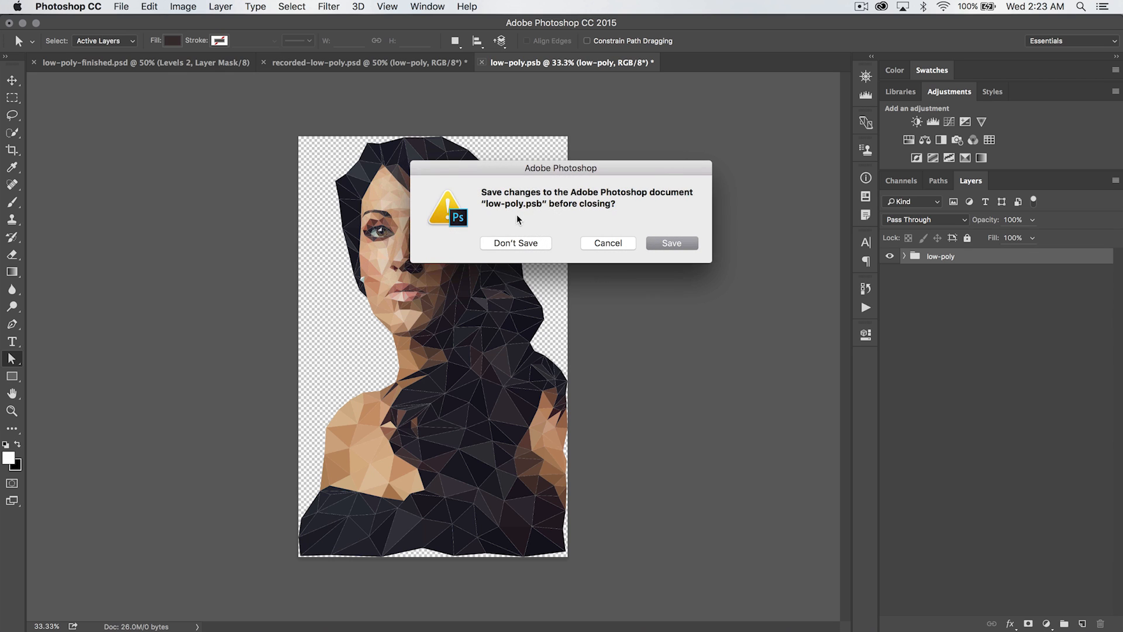
{"action": "left_click", "coordinate": [529, 241]}
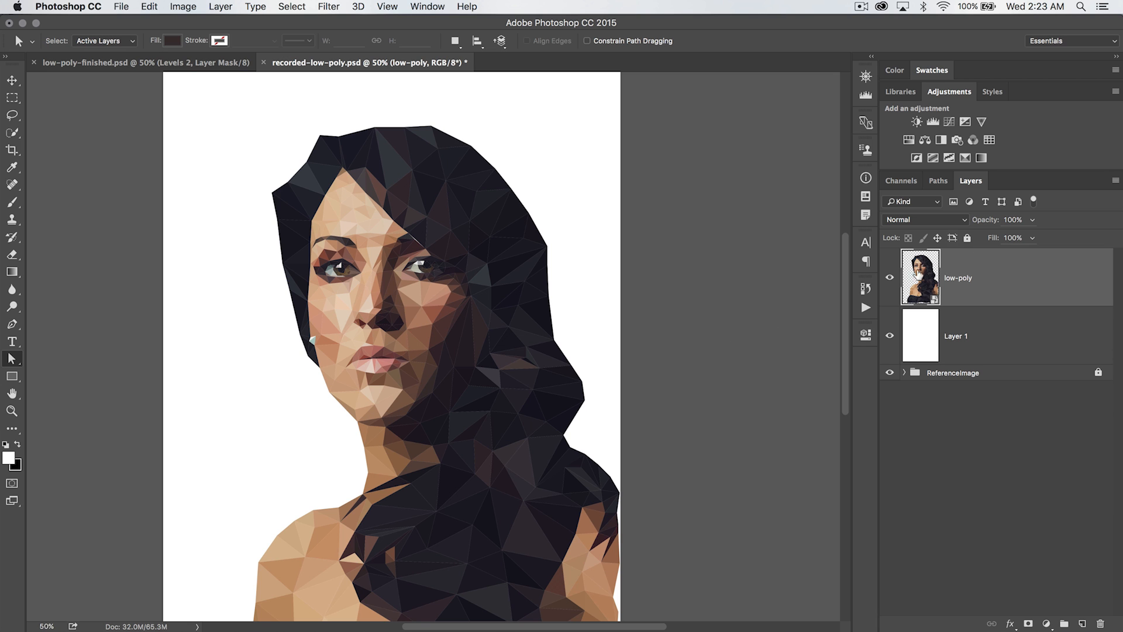
Zoom in on the canvas to inspect the white seam along the hair edge beside the cheek
{"action": "key", "text": "z"}
{"action": "left_click", "coordinate": [417, 243]}
{"action": "left_click_drag", "start_coordinate": [418, 240], "coordinate": [406, 230]}
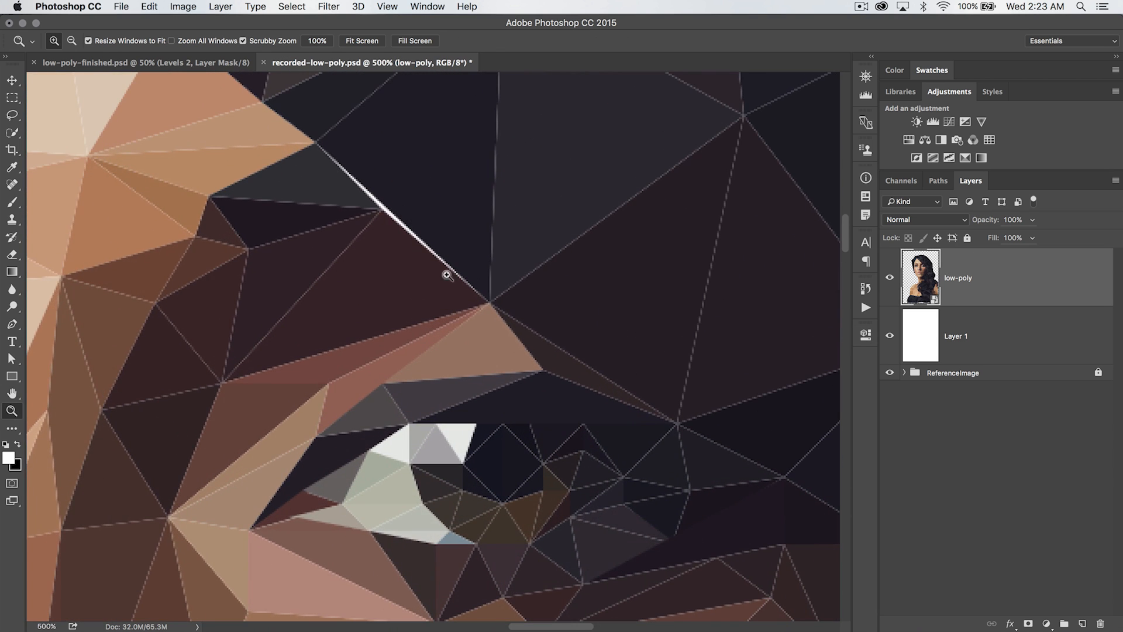
{"action": "key", "text": "v"}
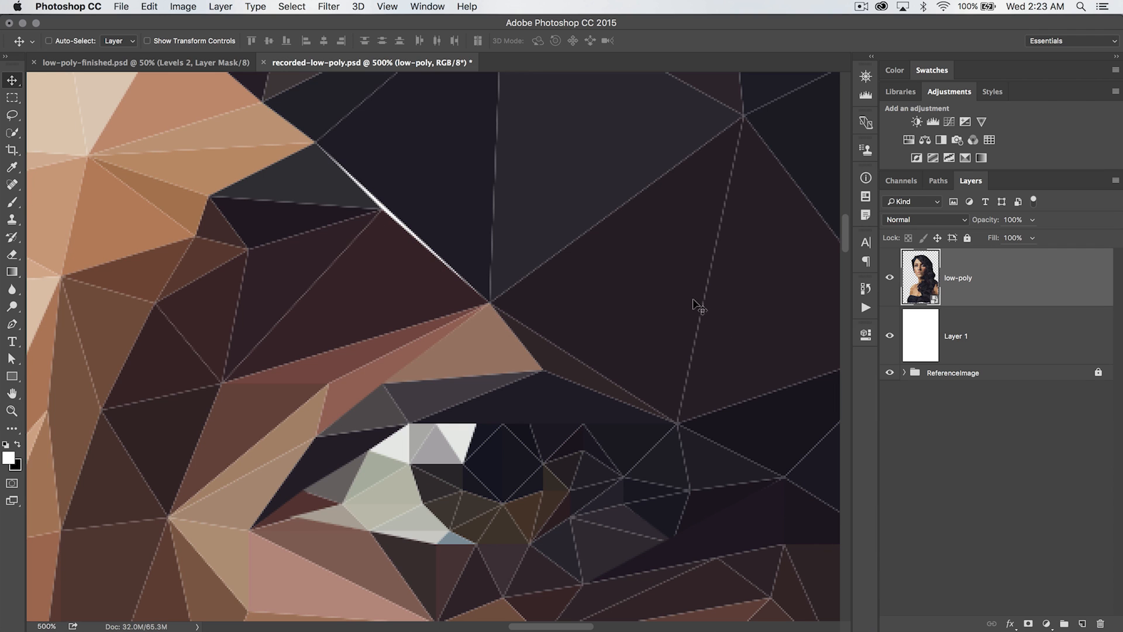
Open the smart object's contents and zoom in on the white seam along the hair edge
{"action": "double_click", "coordinate": [917, 273]}
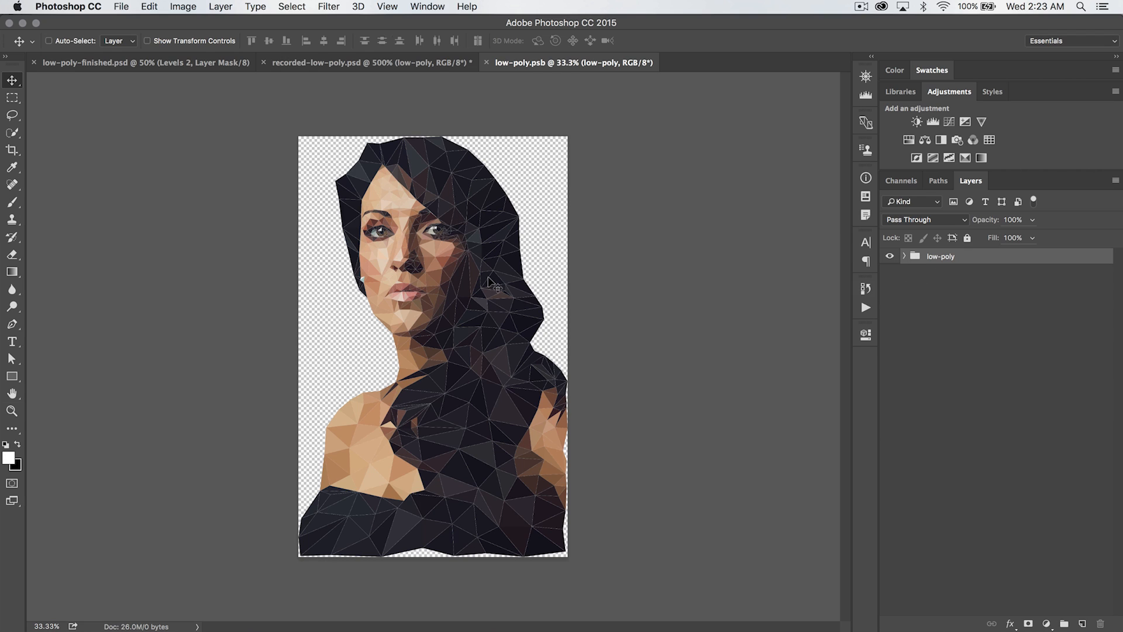
{"action": "key", "text": "z"}
{"action": "left_click_drag", "start_coordinate": [433, 215], "coordinate": [432, 216]}
{"action": "left_click", "coordinate": [432, 215]}
{"action": "left_click_drag", "start_coordinate": [399, 170], "coordinate": [518, 373]}
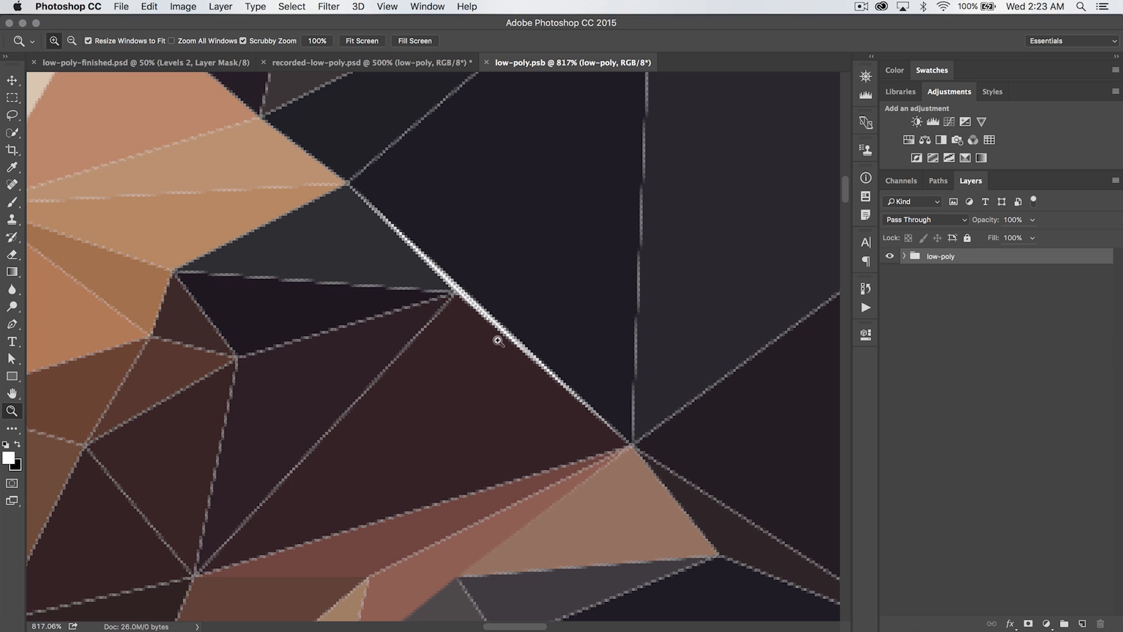
{"action": "left_click", "coordinate": [498, 323], "text": "alt"}
{"action": "left_click", "coordinate": [500, 321], "text": "alt"}
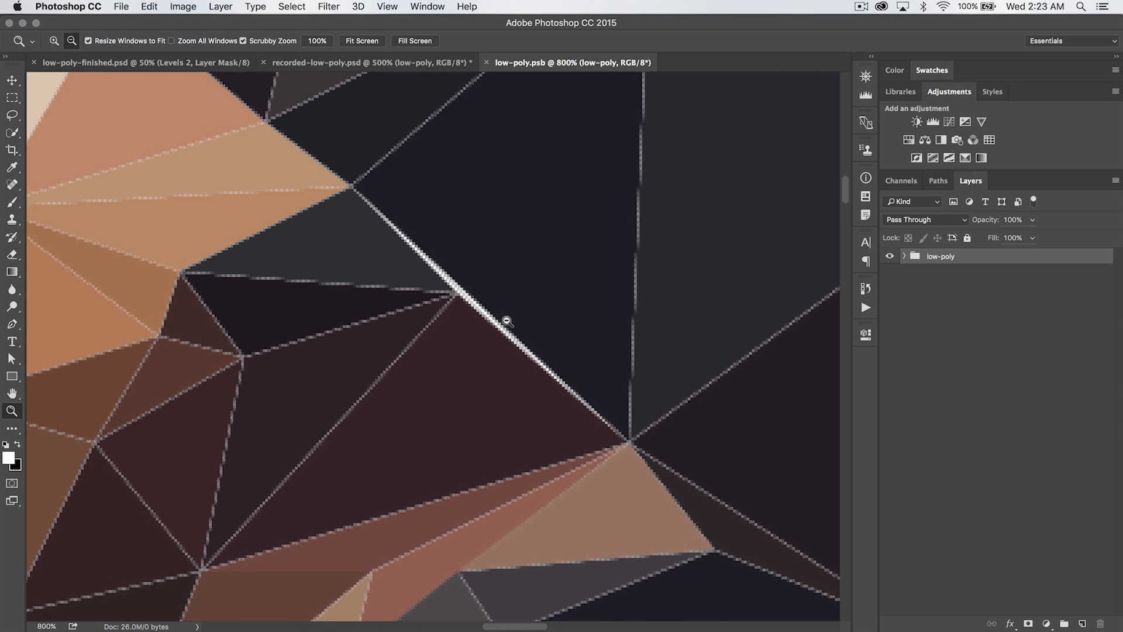
{"action": "scroll", "coordinate": [532, 238], "scroll_direction": "up", "scroll_amount": 5}
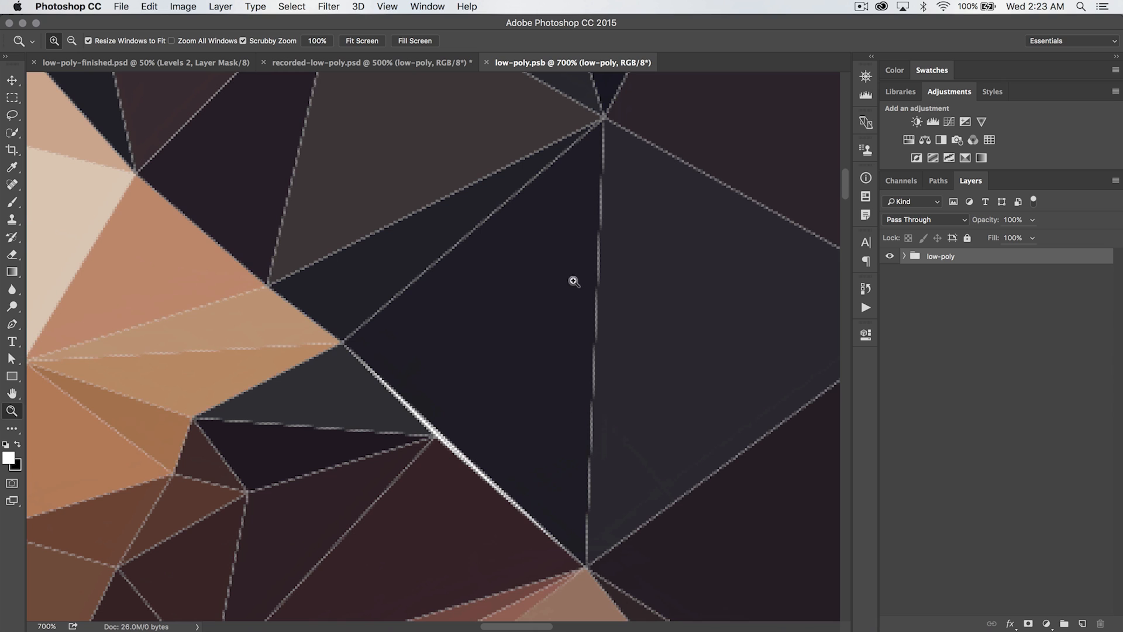
{"action": "scroll", "coordinate": [547, 509], "scroll_direction": "down", "scroll_amount": 2}
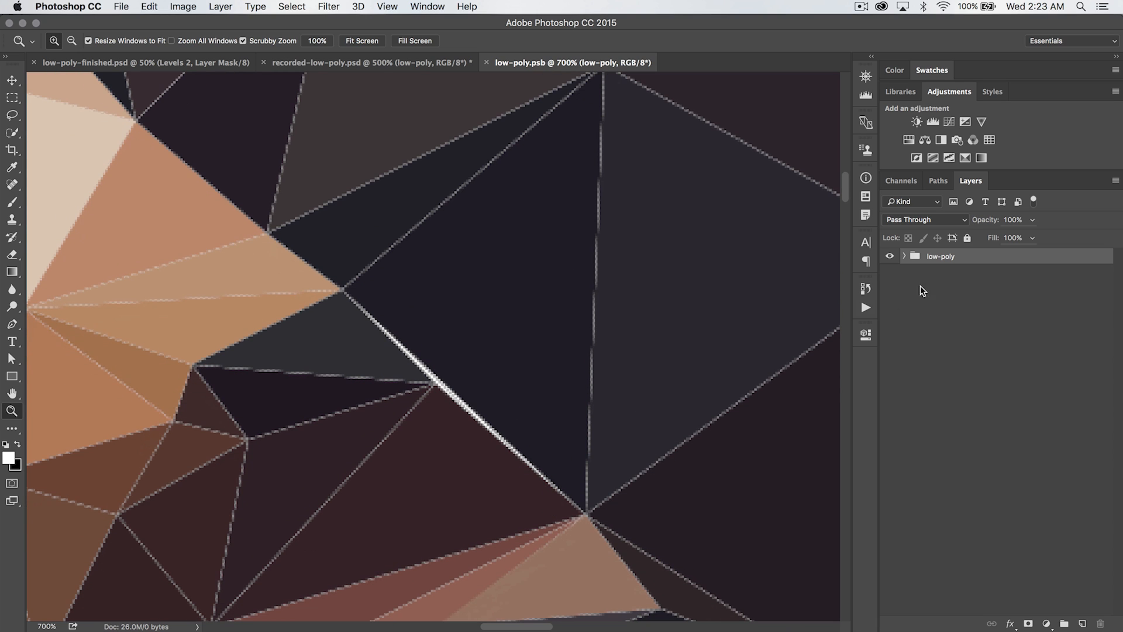
Select the dark triangle beside the seam and nudge its upper vertex to close the top of the gap
{"action": "key", "text": "v"}
{"action": "left_click", "coordinate": [509, 298]}
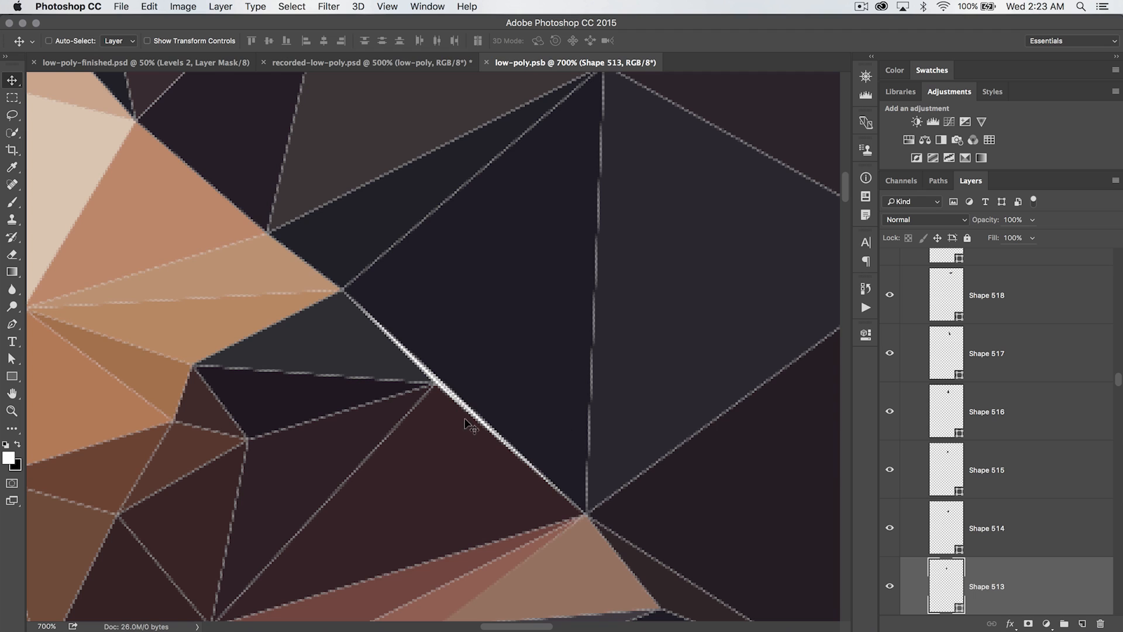
{"action": "key", "text": "a"}
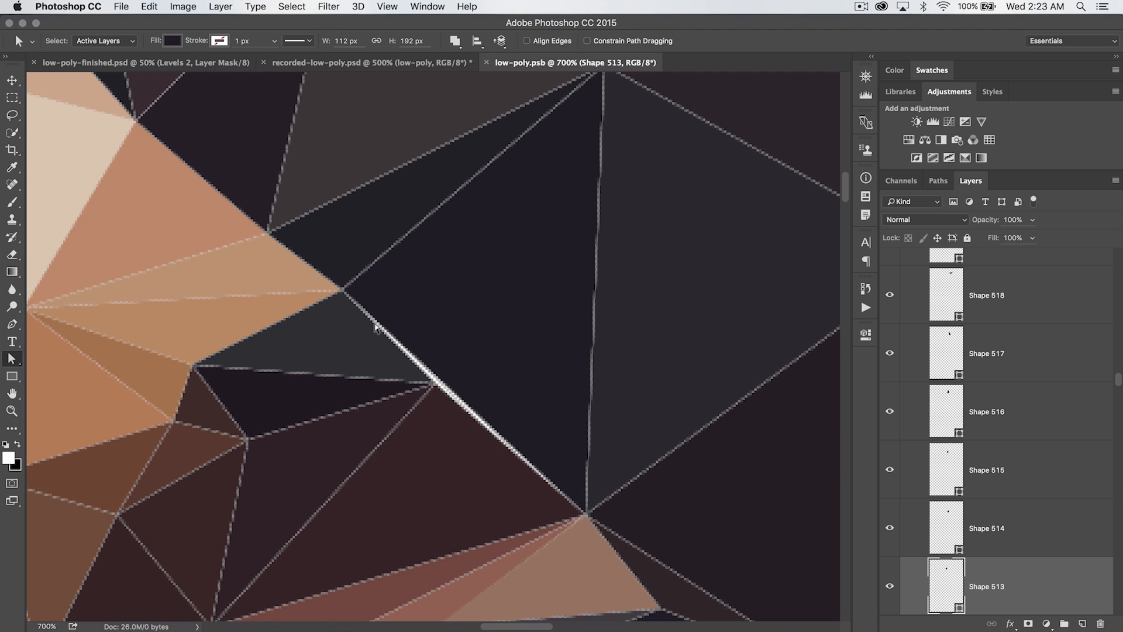
{"action": "left_click", "coordinate": [338, 285]}
{"action": "left_click_drag", "start_coordinate": [336, 288], "coordinate": [340, 291]}
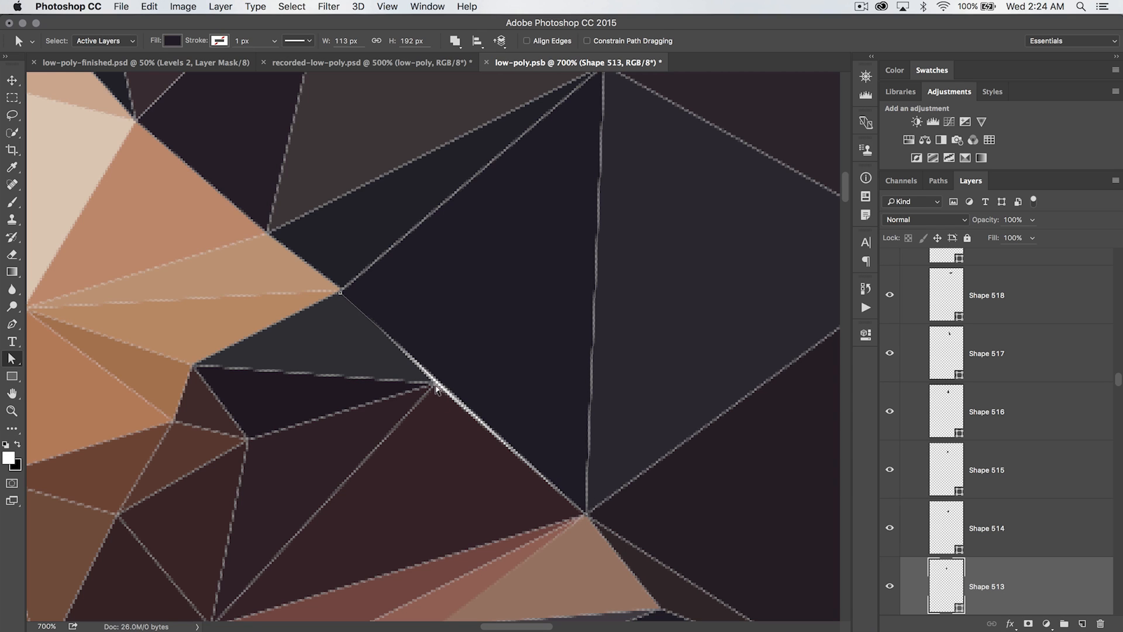
Select the reddish-brown triangle below the seam and move its top vertex onto the seam line
{"action": "key", "text": "v"}
{"action": "left_click", "coordinate": [451, 464], "text": "super"}
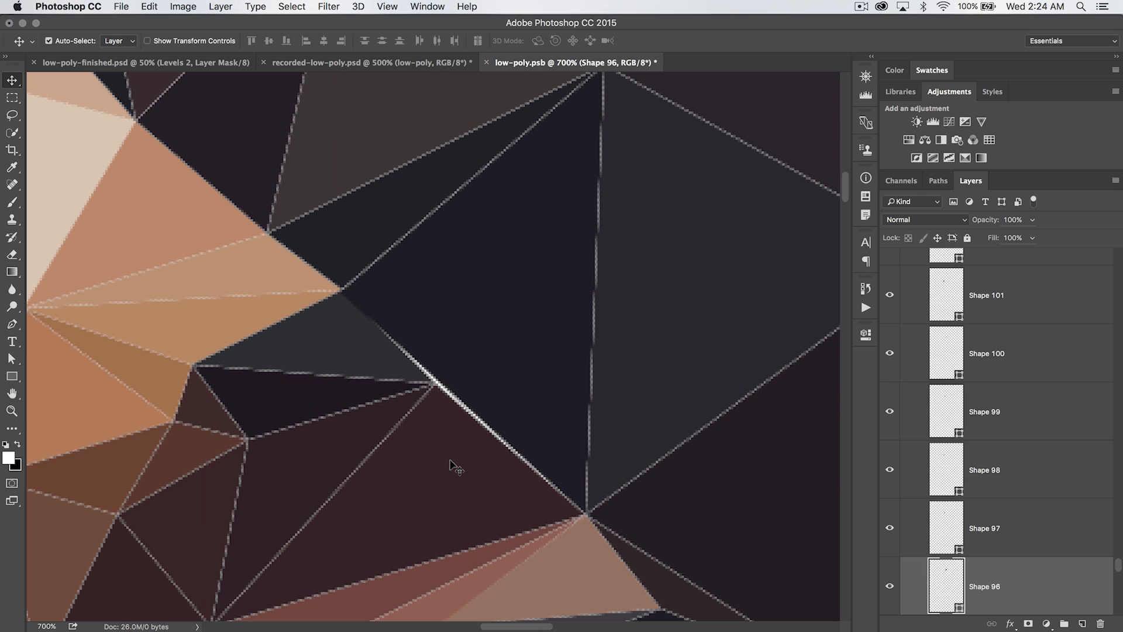
{"action": "key", "text": "a"}
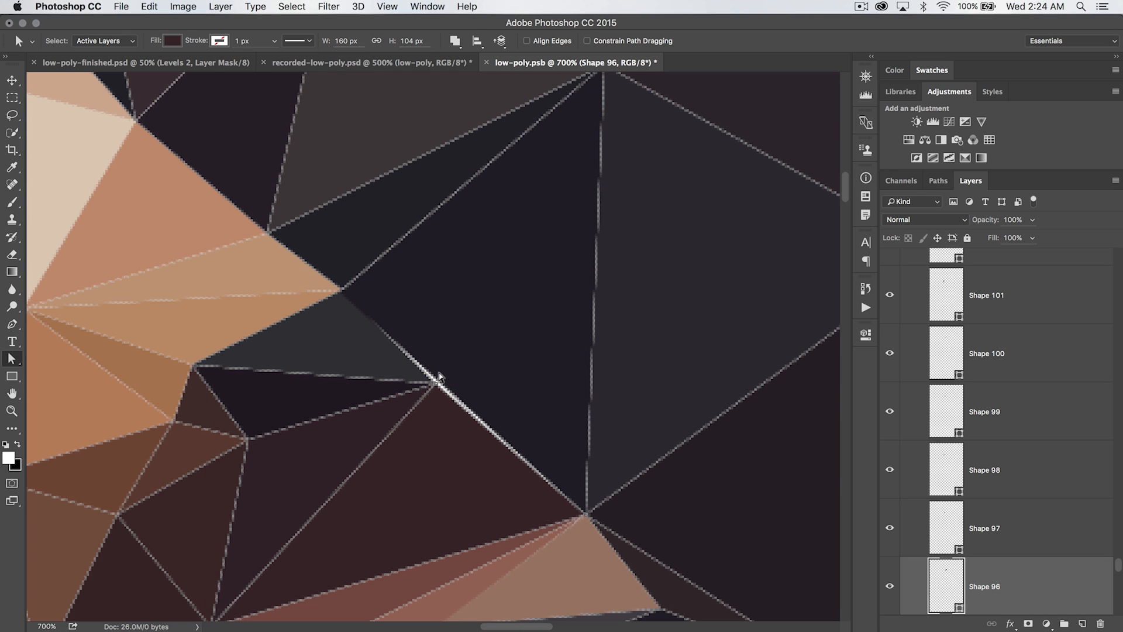
{"action": "left_click", "coordinate": [431, 414]}
{"action": "left_click_drag", "start_coordinate": [432, 381], "coordinate": [440, 379]}
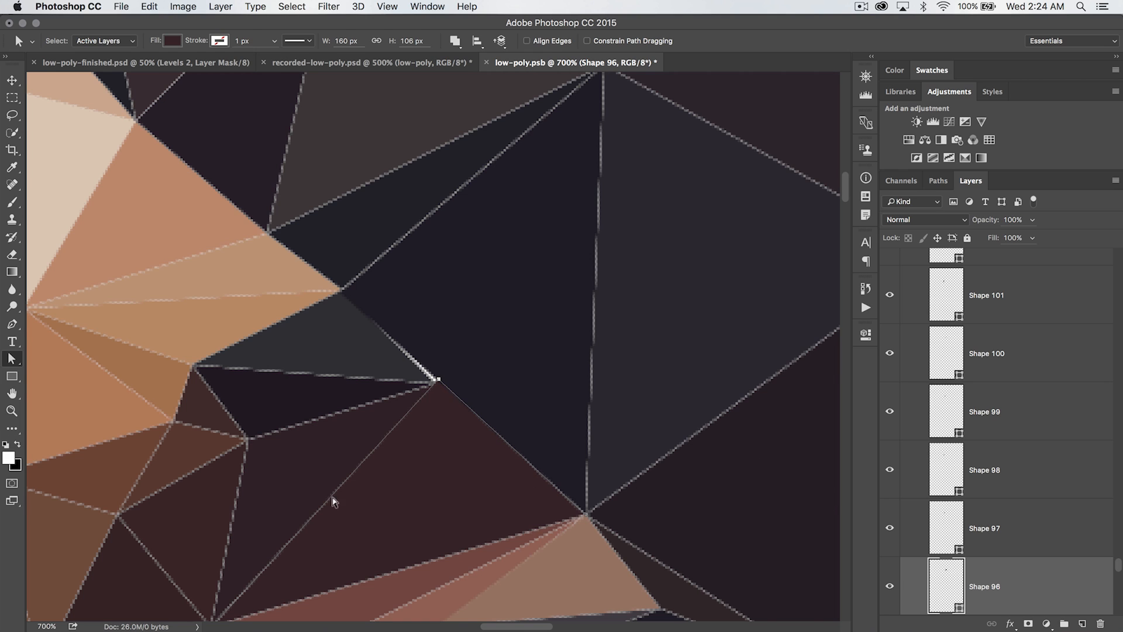
Select the grey triangle above the seam and move its corner vertex to close the remaining gap
{"action": "key", "text": "v"}
{"action": "left_click", "coordinate": [395, 359], "text": "super"}
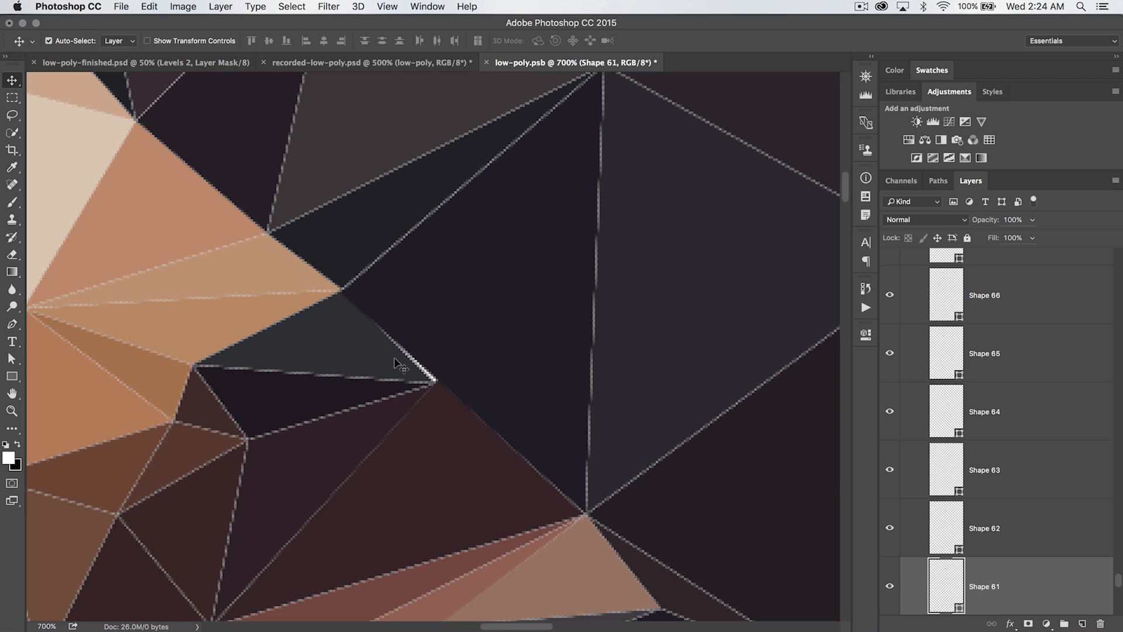
{"action": "key", "text": "a"}
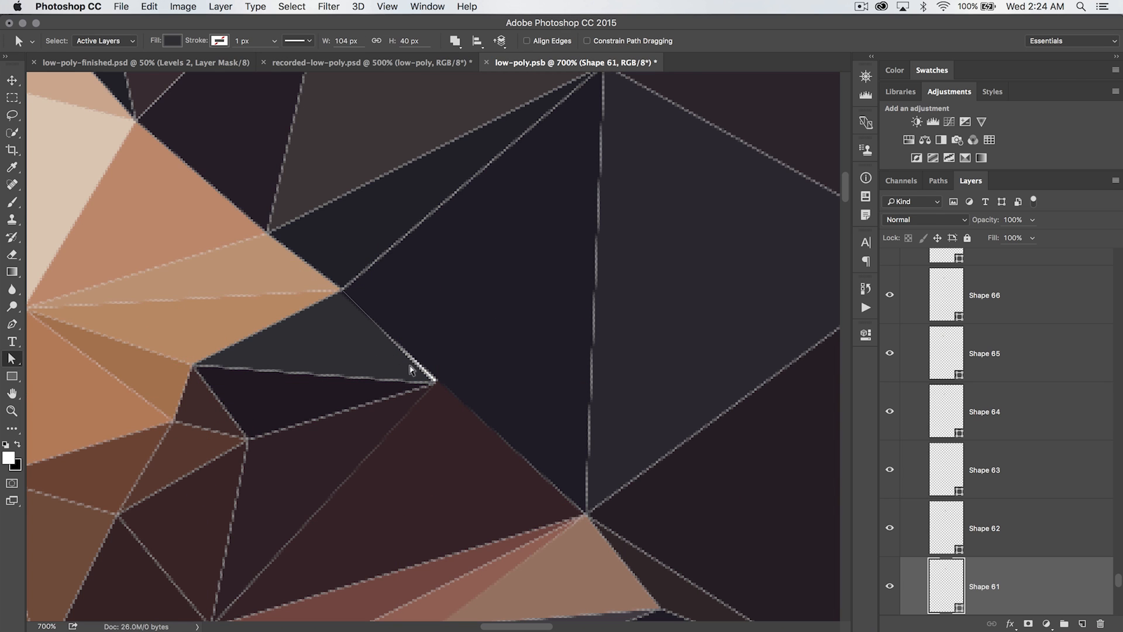
{"action": "left_click_drag", "start_coordinate": [431, 379], "coordinate": [445, 384]}
{"action": "left_click_drag", "start_coordinate": [439, 379], "coordinate": [439, 379]}
{"action": "left_click", "coordinate": [479, 436]}
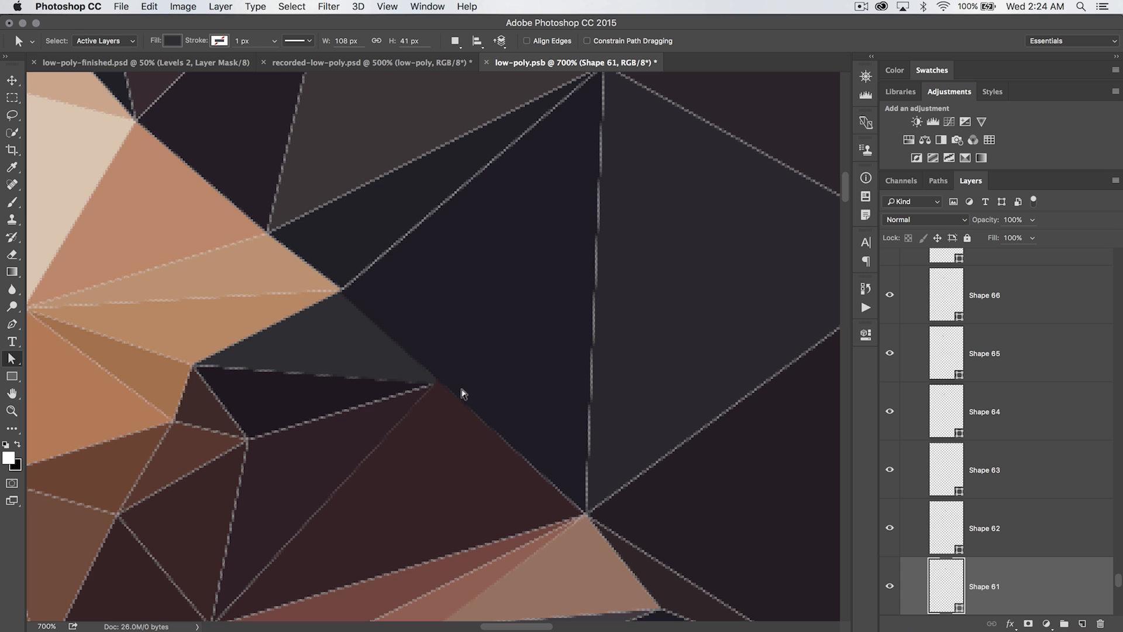
Zoom out and scan the smart object's triangles around the face and chin for other gaps
{"action": "key", "text": "super+minus"}
{"action": "key", "text": "super+minus"}
{"action": "key", "text": "super+minus"}
{"action": "key", "text": "super+minus"}
{"action": "key", "text": "super+minus"}
{"action": "key", "text": "super+minus"}
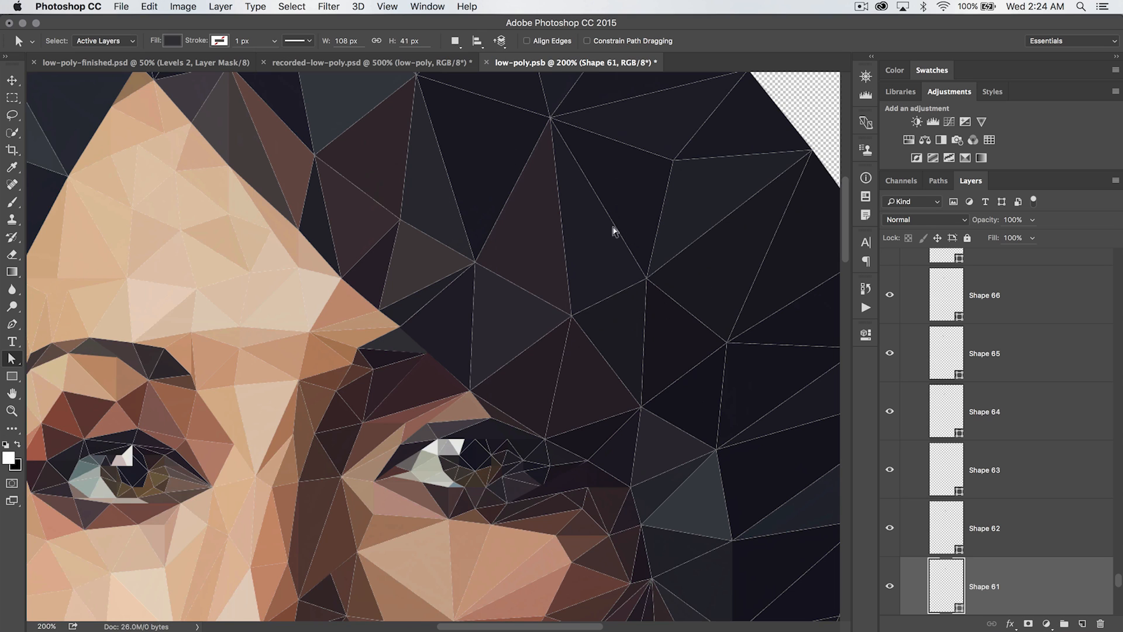
{"action": "scroll", "coordinate": [397, 266], "scroll_direction": "down", "scroll_amount": 10}
{"action": "scroll", "coordinate": [398, 266], "scroll_direction": "left", "scroll_amount": 3}
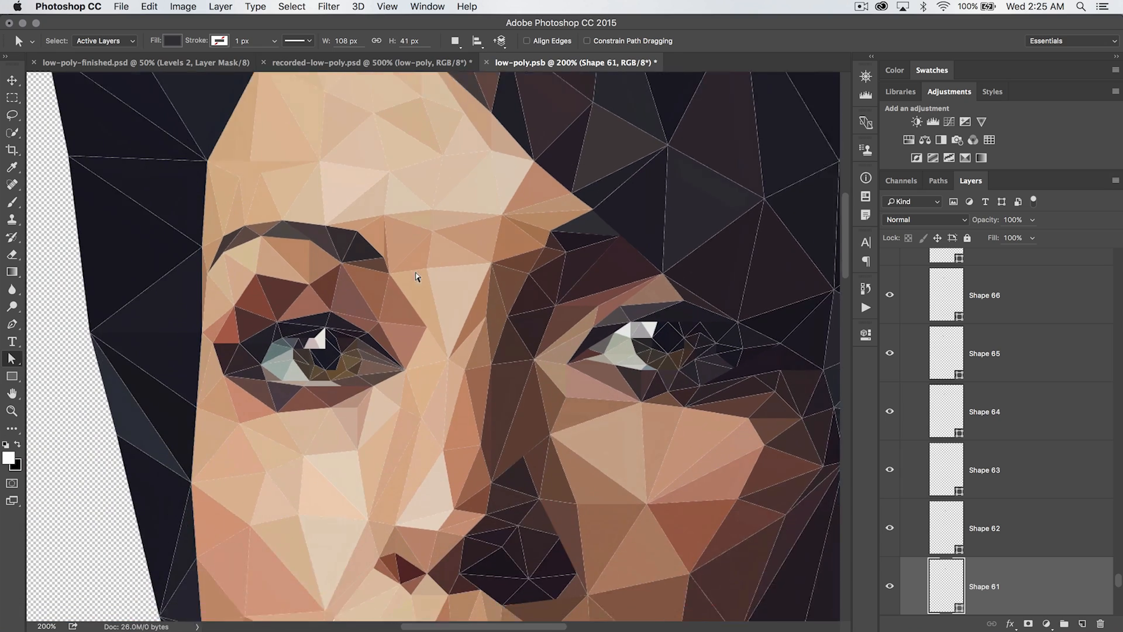
{"action": "scroll", "coordinate": [417, 277], "scroll_direction": "down", "scroll_amount": 10}
{"action": "scroll", "coordinate": [416, 277], "scroll_direction": "right", "scroll_amount": 3}
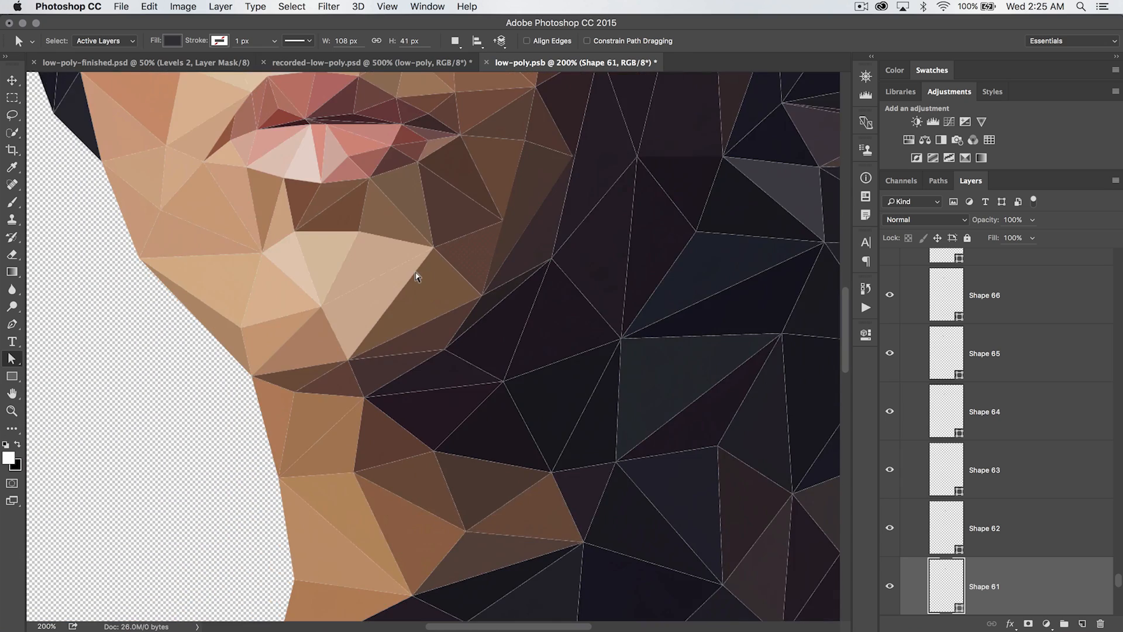
{"action": "scroll", "coordinate": [416, 277], "scroll_direction": "up", "scroll_amount": 9}
Save the smart object's contents and close its document
{"action": "key", "text": "super+minus"}
{"action": "key", "text": "super+minus"}
{"action": "key", "text": "super+minus"}
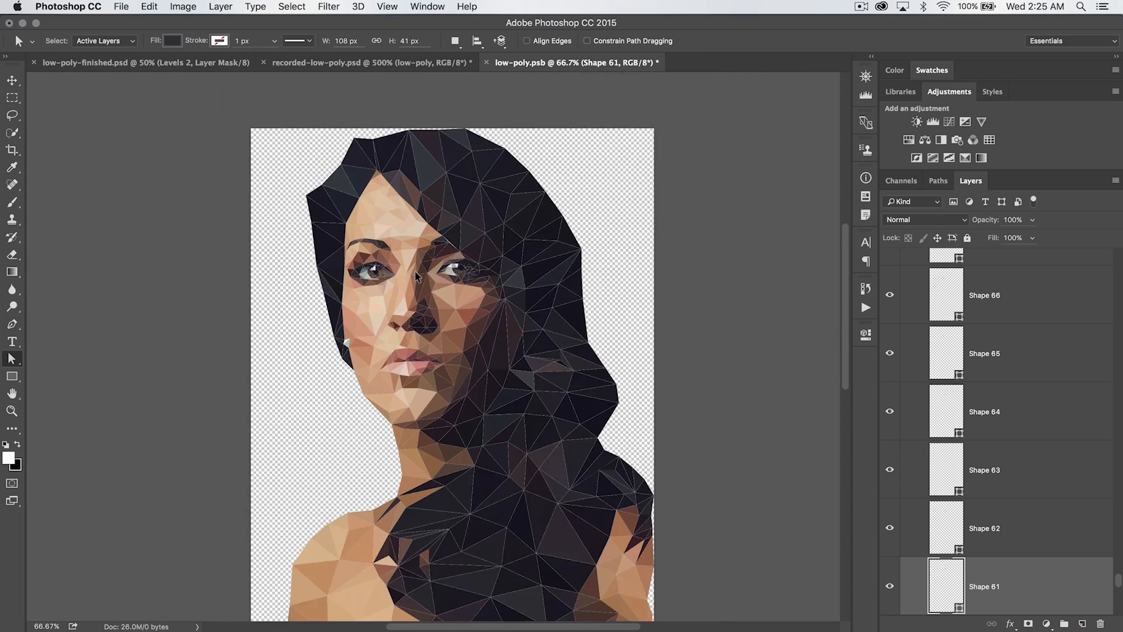
{"action": "key", "text": "super+s"}
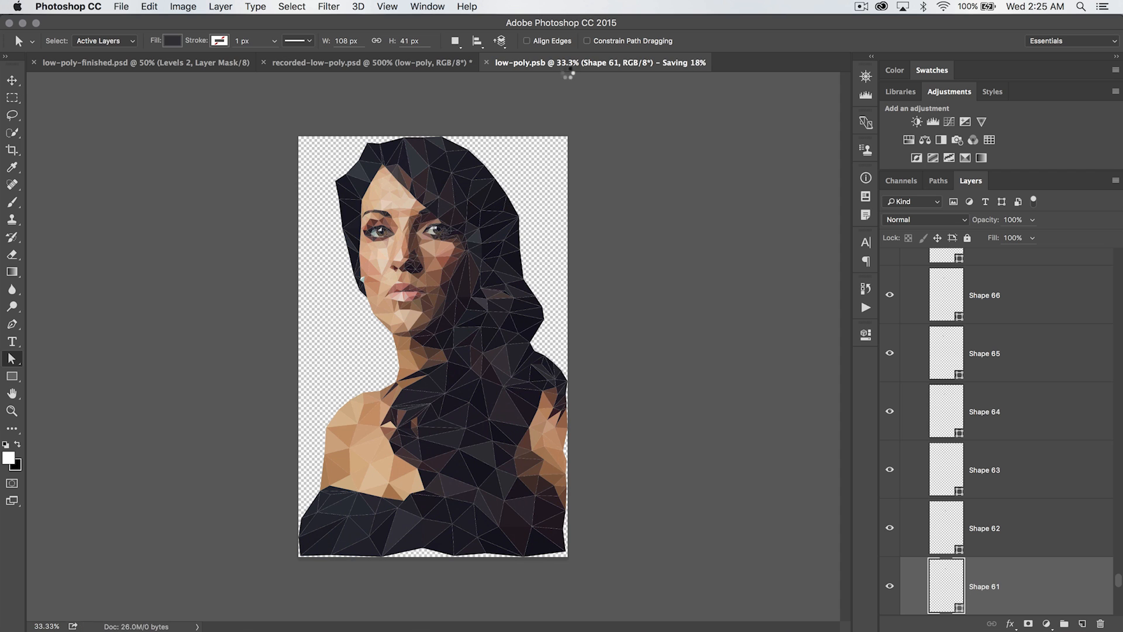
{"action": "left_click", "coordinate": [486, 62]}
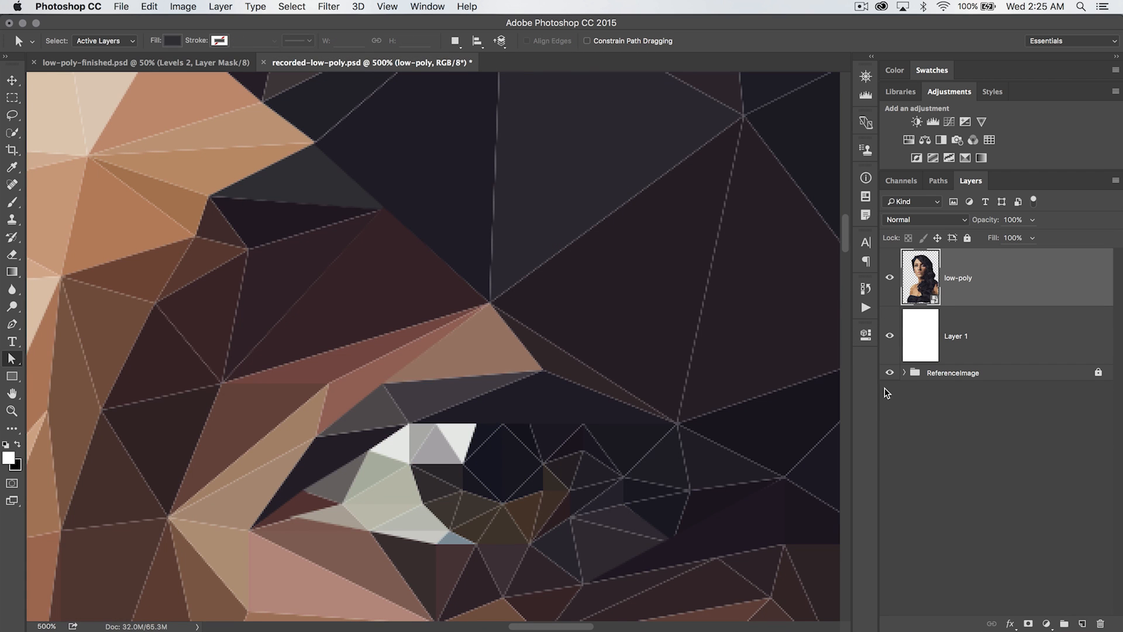
Duplicate the low-poly smart object layer three times
{"action": "key", "text": "super+minus"}
{"action": "key", "text": "super+minus"}
{"action": "key", "text": "super+minus"}
{"action": "key", "text": "super+minus"}
{"action": "key", "text": "super+minus"}
{"action": "key", "text": "super+minus"}
{"action": "key", "text": "super+minus"}
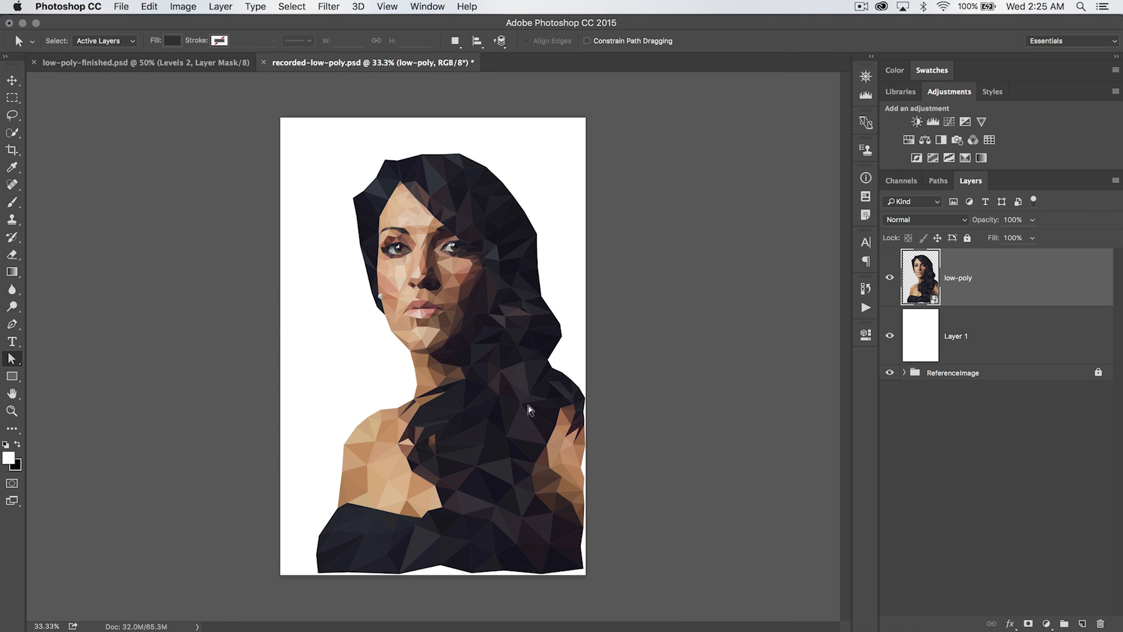
{"action": "key", "text": "super+plus"}
{"action": "key", "text": "super+plus"}
{"action": "key", "text": "super+plus"}
{"action": "scroll", "coordinate": [483, 389], "scroll_direction": "up", "scroll_amount": 5}
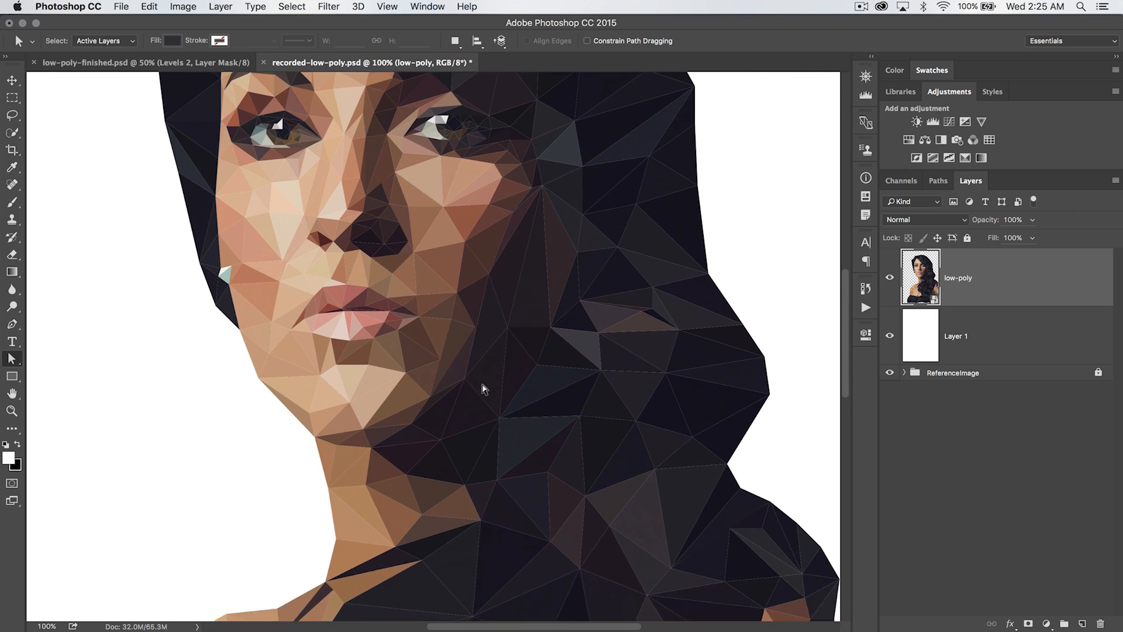
{"action": "key", "text": "super+j"}
{"action": "key", "text": "super+j"}
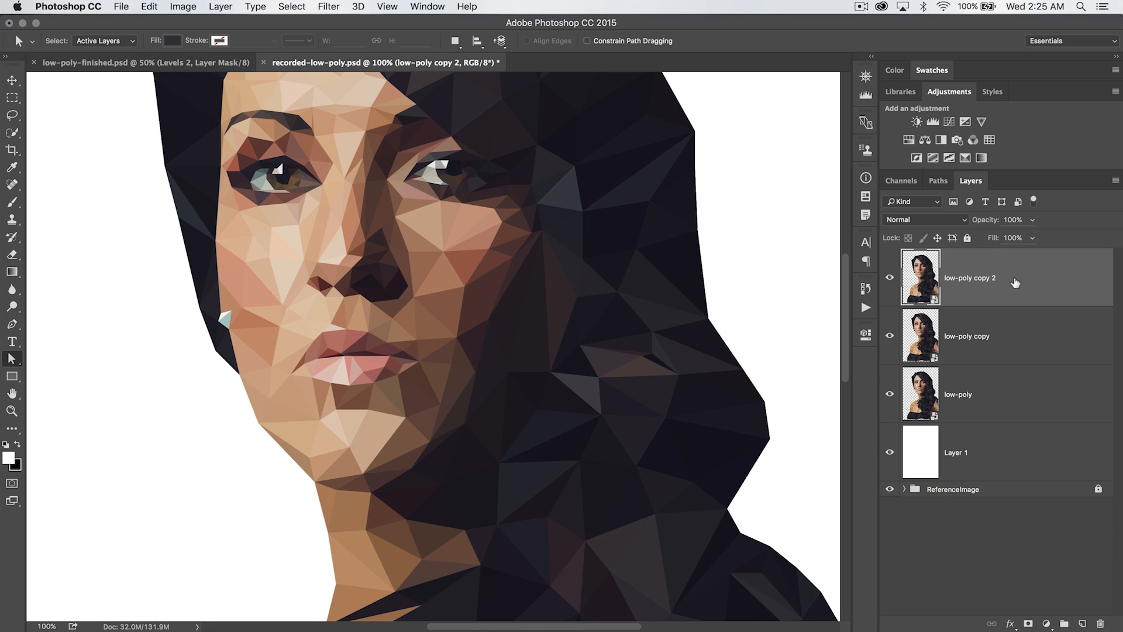
{"action": "key", "text": "super+j"}
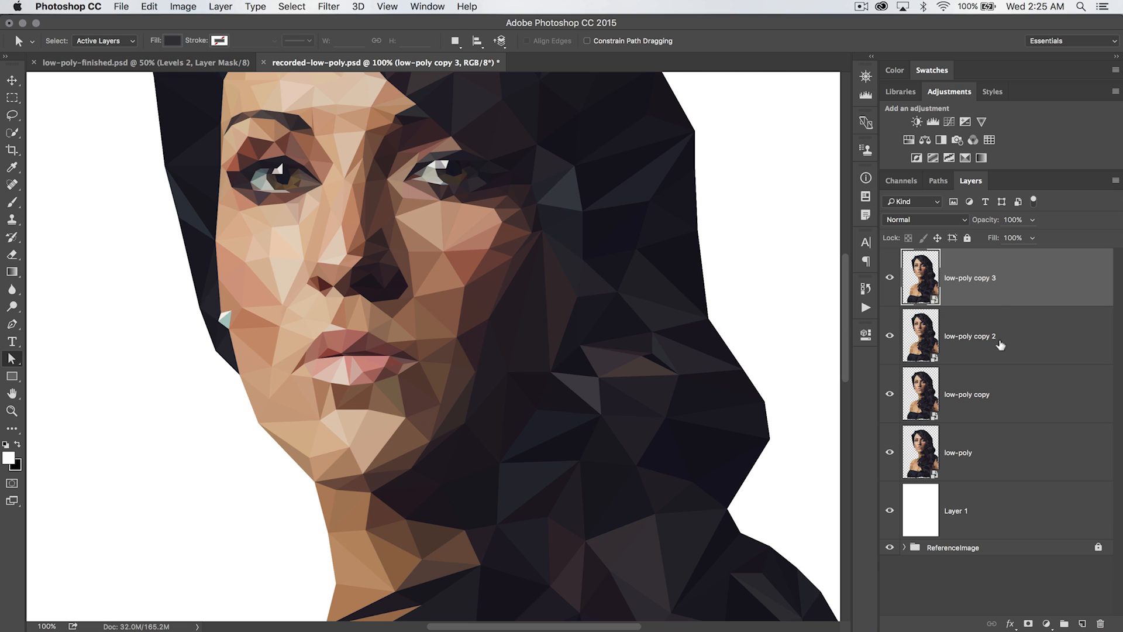
Open the top copy's smart object contents and collapse its low-poly group
{"action": "left_click", "coordinate": [1009, 451], "text": "shift"}
{"action": "left_click", "coordinate": [1028, 300]}
{"action": "scroll", "coordinate": [639, 287], "scroll_direction": "up", "scroll_amount": 5}
{"action": "scroll", "coordinate": [639, 287], "scroll_direction": "left", "scroll_amount": 4}
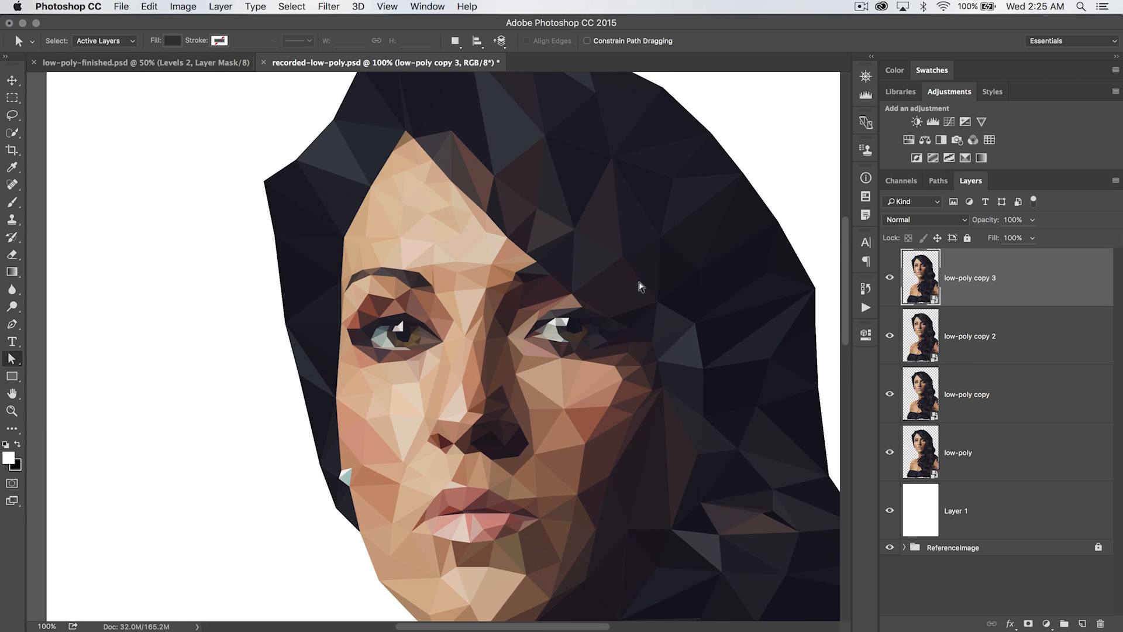
{"action": "key", "text": "super+minus"}
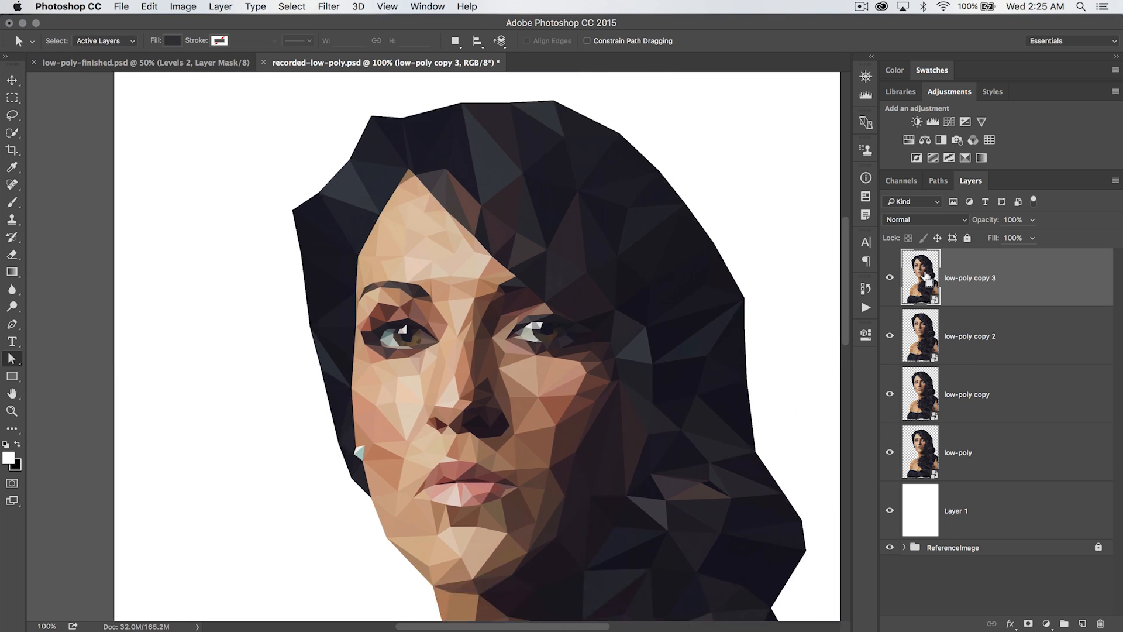
{"action": "key", "text": "super+minus"}
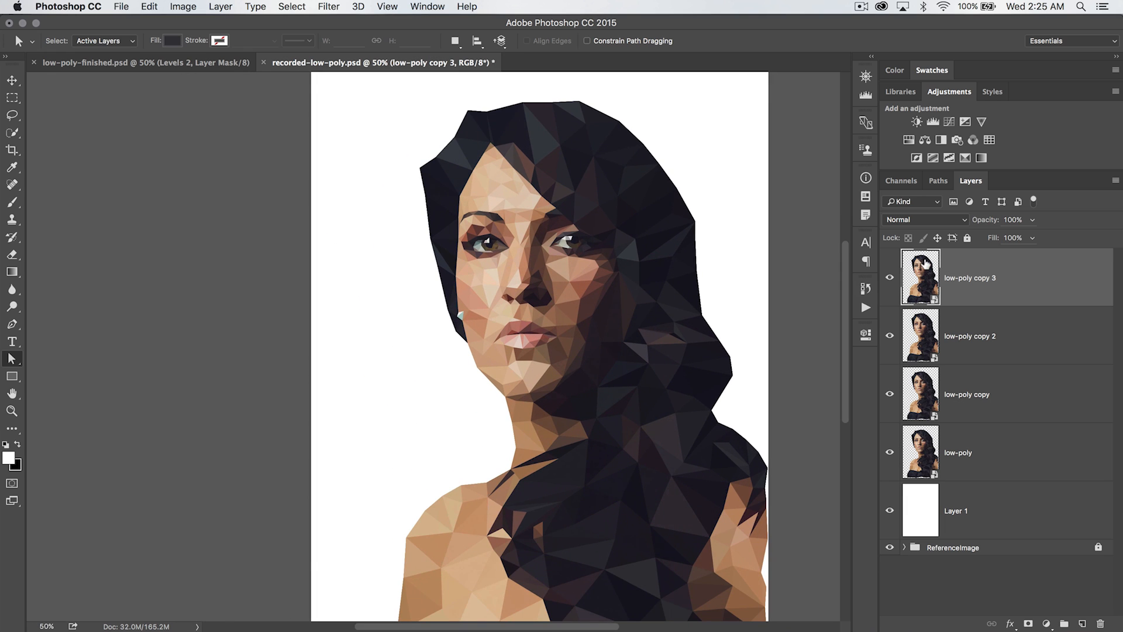
{"action": "double_click", "coordinate": [925, 264]}
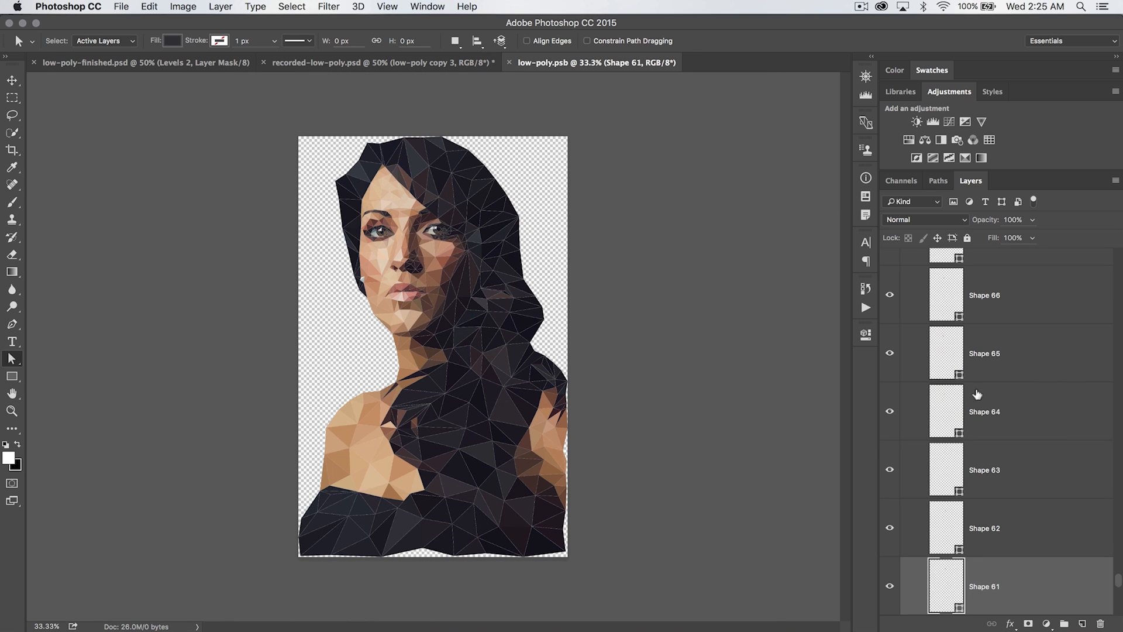
{"action": "scroll", "coordinate": [963, 399], "scroll_direction": "up", "scroll_amount": 15}
{"action": "scroll", "coordinate": [962, 399], "scroll_direction": "up", "scroll_amount": 20}
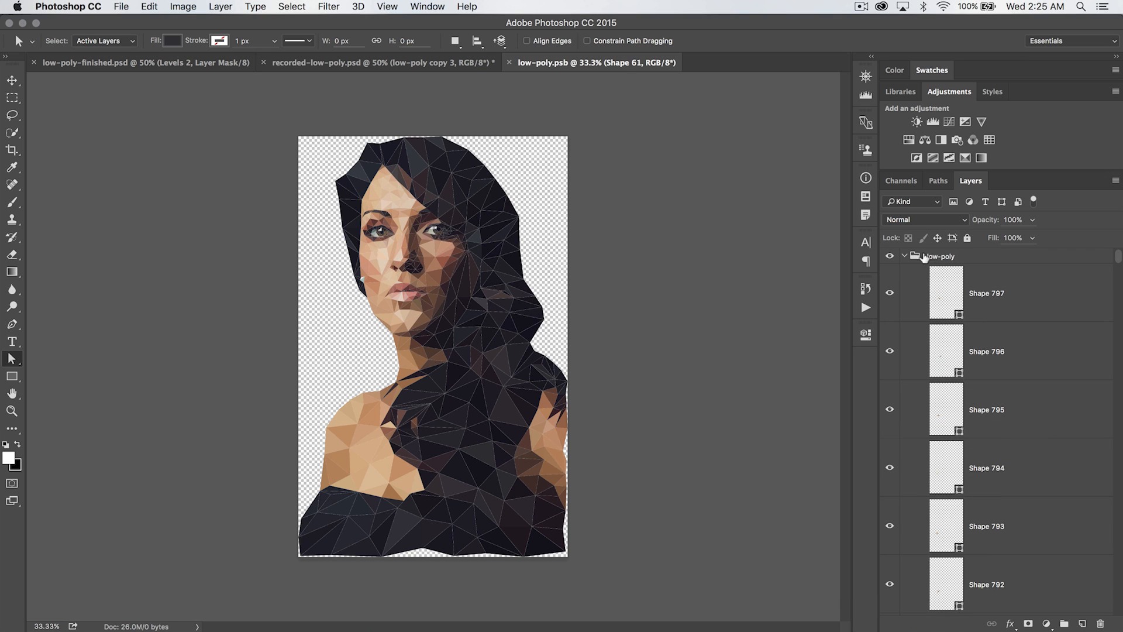
{"action": "left_click", "coordinate": [905, 256]}
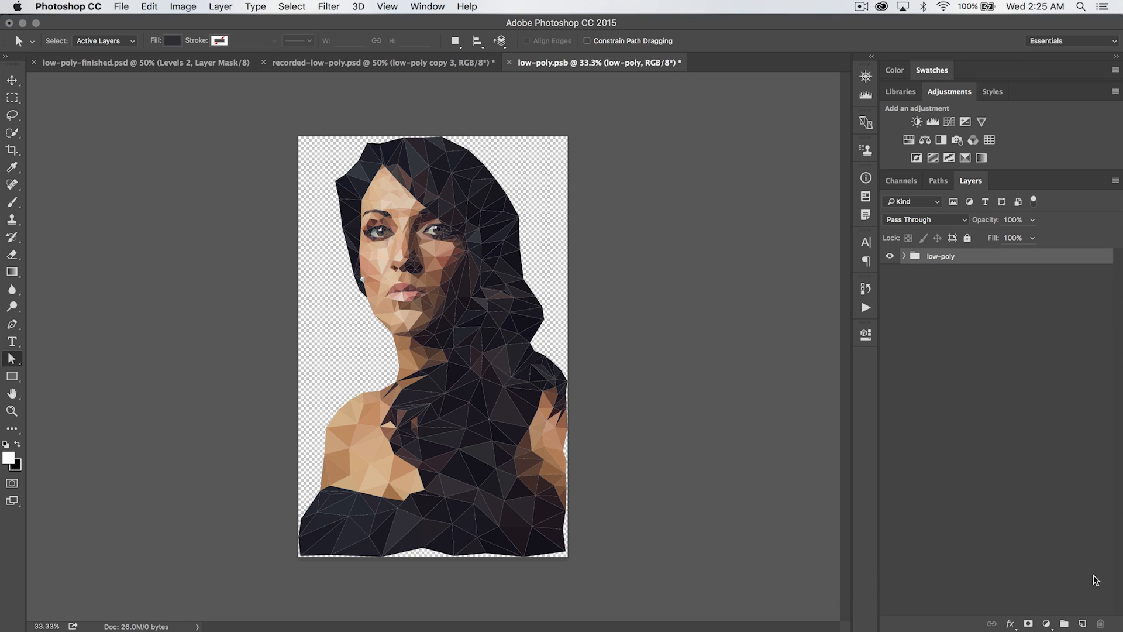
Add a new layer in the contents and set up a red, about 412 px brush at 31% opacity
{"action": "left_click", "coordinate": [1082, 624]}
{"action": "left_click", "coordinate": [12, 202]}
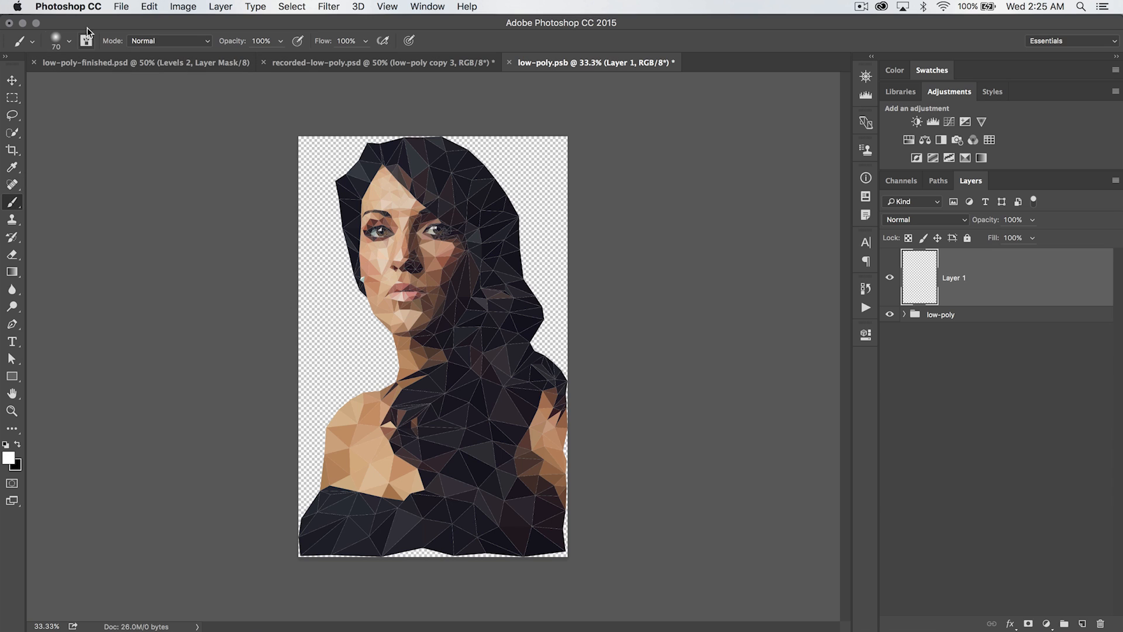
{"action": "right_click", "coordinate": [332, 289]}
{"action": "left_click_drag", "start_coordinate": [413, 348], "coordinate": [524, 355]}
{"action": "left_click", "coordinate": [441, 316]}
{"action": "left_click_drag", "start_coordinate": [461, 319], "coordinate": [476, 320]}
{"action": "left_click", "coordinate": [220, 329]}
{"action": "left_click", "coordinate": [10, 458]}
{"action": "left_click", "coordinate": [916, 79]}
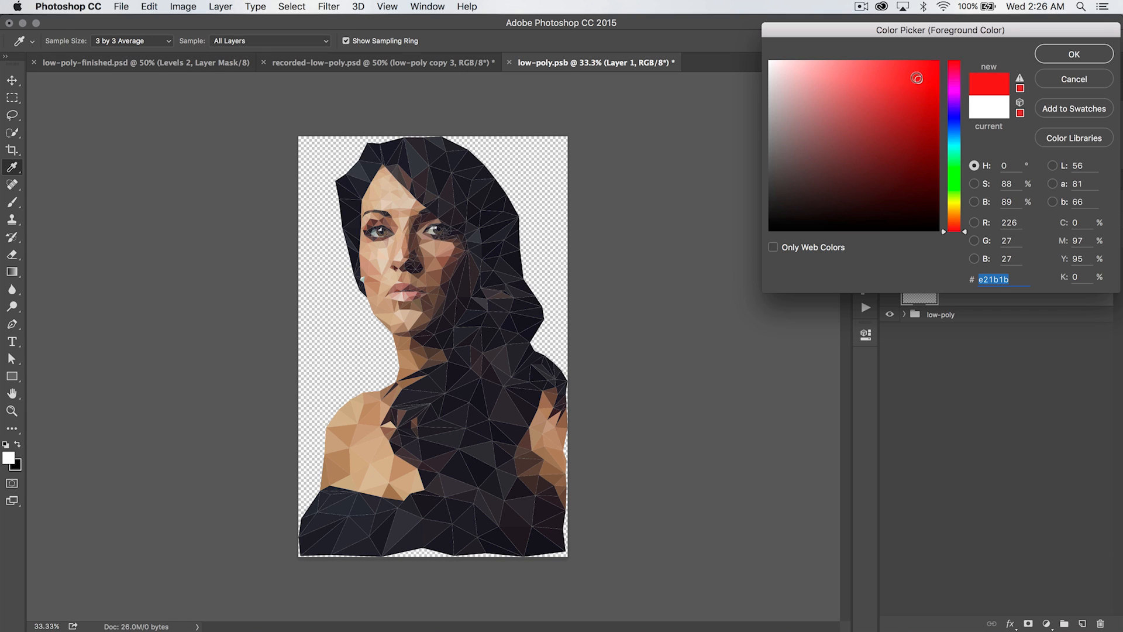
{"action": "left_click", "coordinate": [1074, 54]}
{"action": "mouse_move", "coordinate": [232, 42]}
{"action": "left_mouse_down"}
{"action": "mouse_move", "coordinate": [173, 41]}
{"action": "mouse_move", "coordinate": [186, 42]}
{"action": "left_mouse_up"}
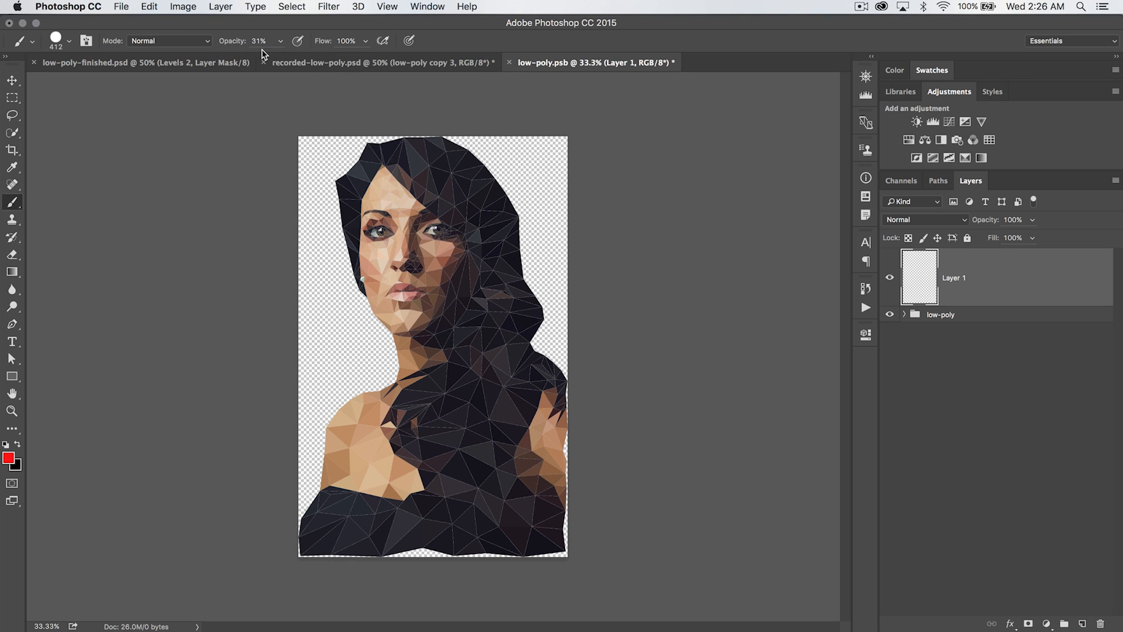
Paint a red dot beside the face and save the smart object contents
{"action": "left_click", "coordinate": [343, 345]}
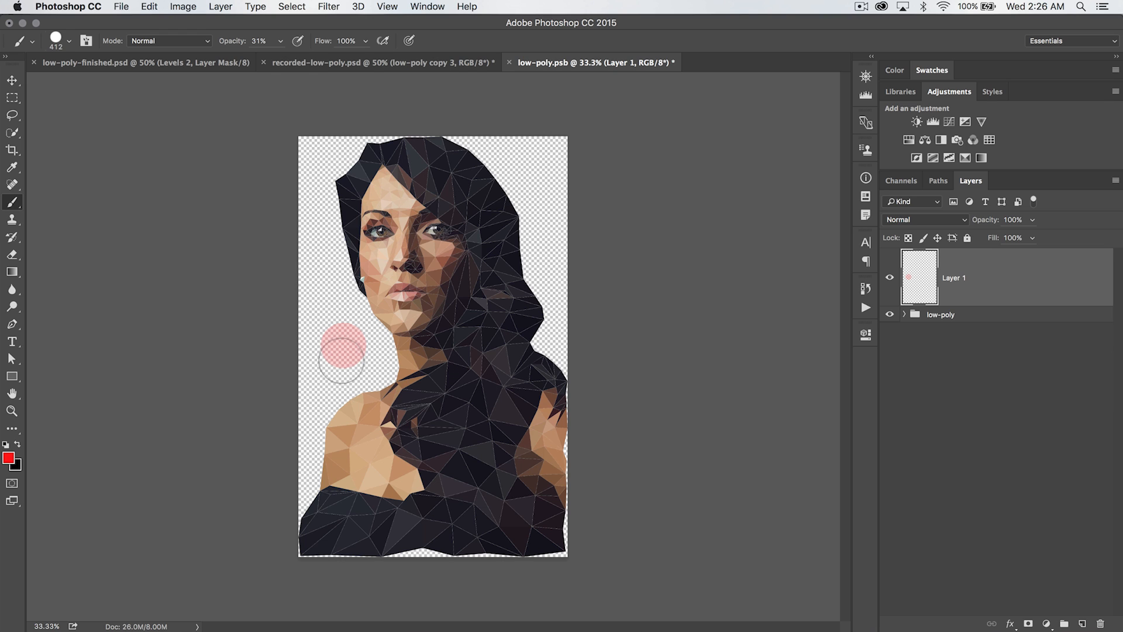
{"action": "key", "text": "super+s"}
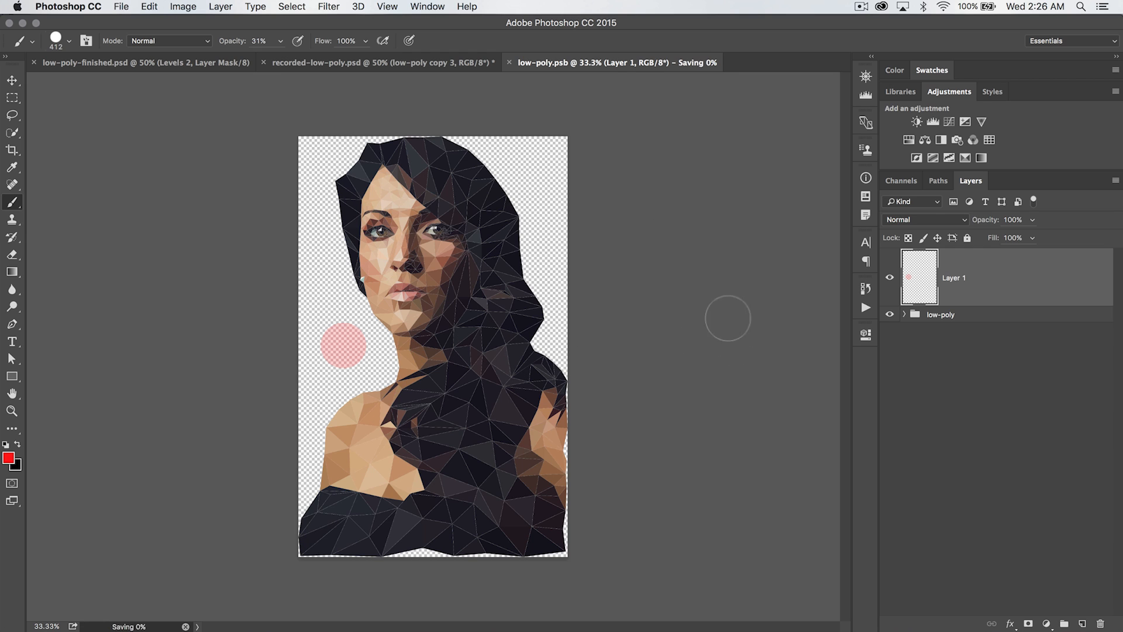
Compare with the main document, then delete the painted layer from the contents and save them
{"action": "left_click", "coordinate": [430, 69]}
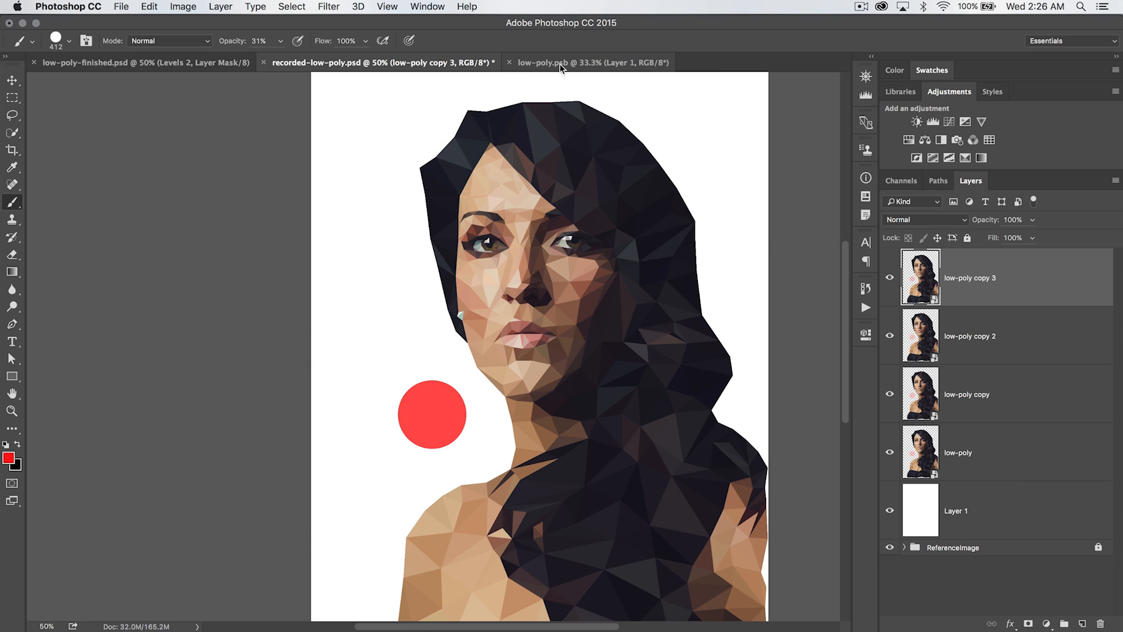
{"action": "left_click", "coordinate": [593, 62]}
{"action": "left_click_drag", "start_coordinate": [1054, 281], "coordinate": [1101, 624]}
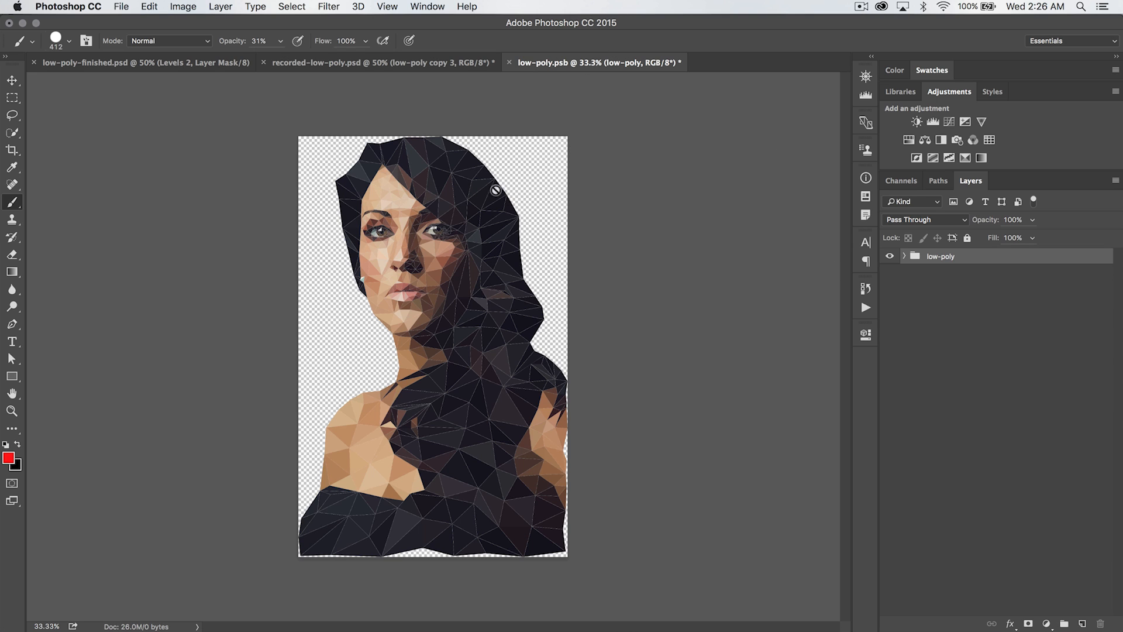
{"action": "left_click", "coordinate": [451, 66]}
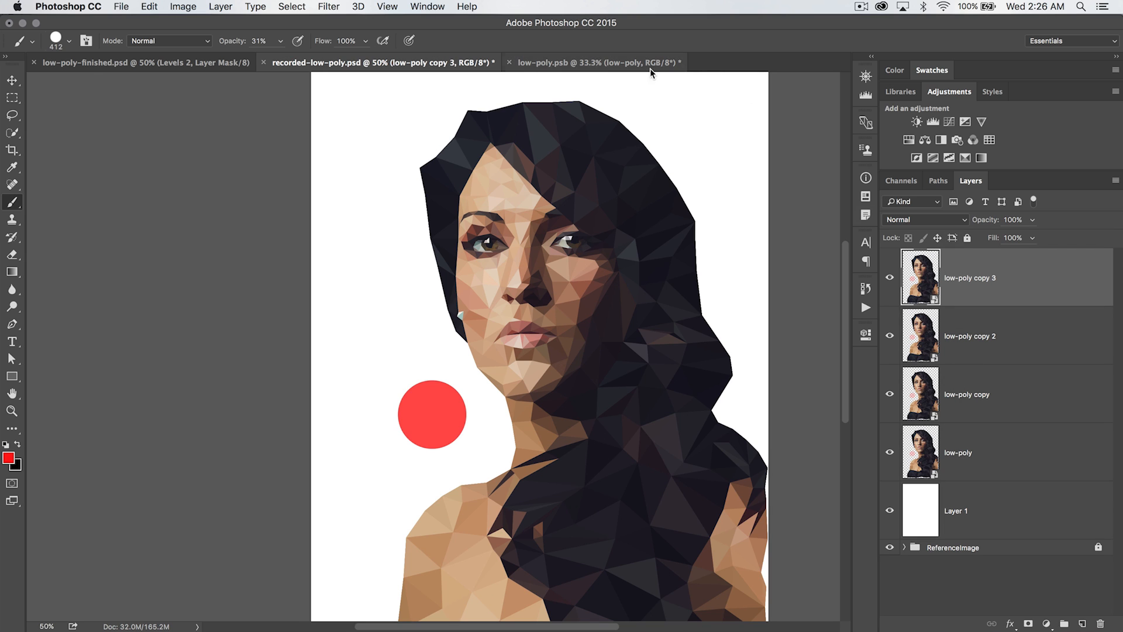
{"action": "left_click", "coordinate": [632, 63]}
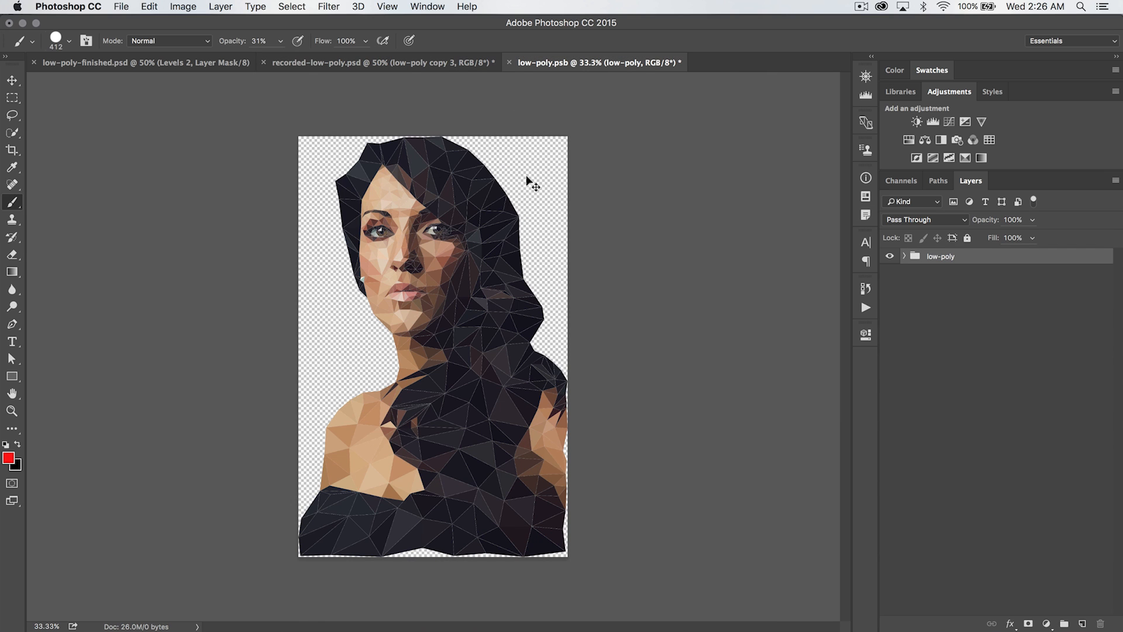
{"action": "key", "text": "super+s"}
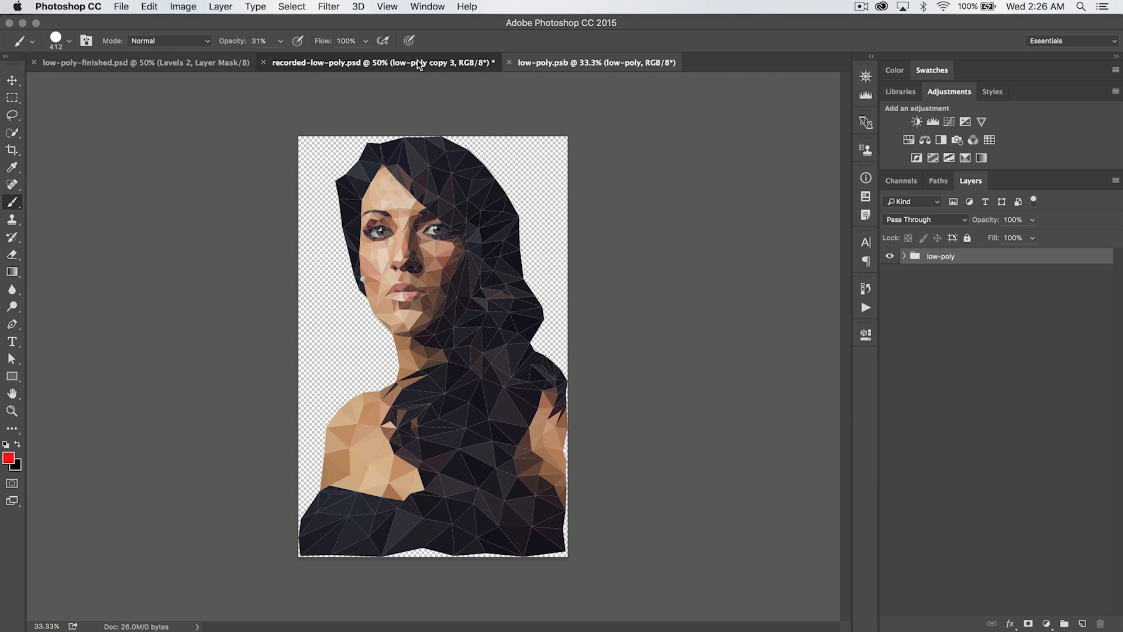
Close the smart object contents document and return to the main document
{"action": "left_click", "coordinate": [416, 60]}
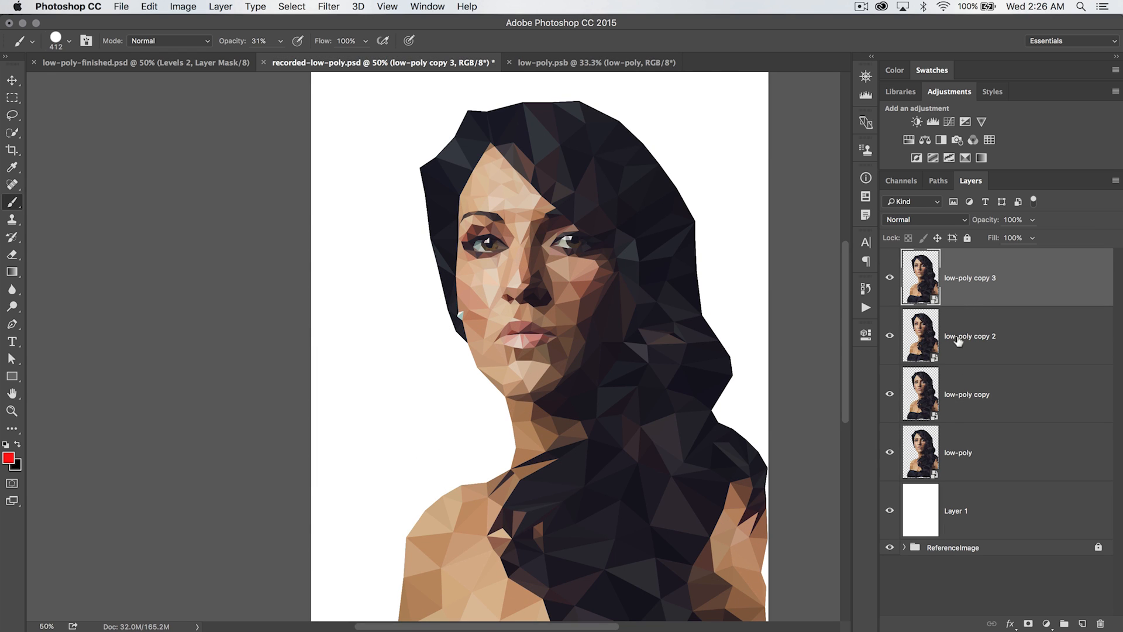
{"action": "left_click", "coordinate": [508, 63]}
{"action": "key", "text": "super+minus"}
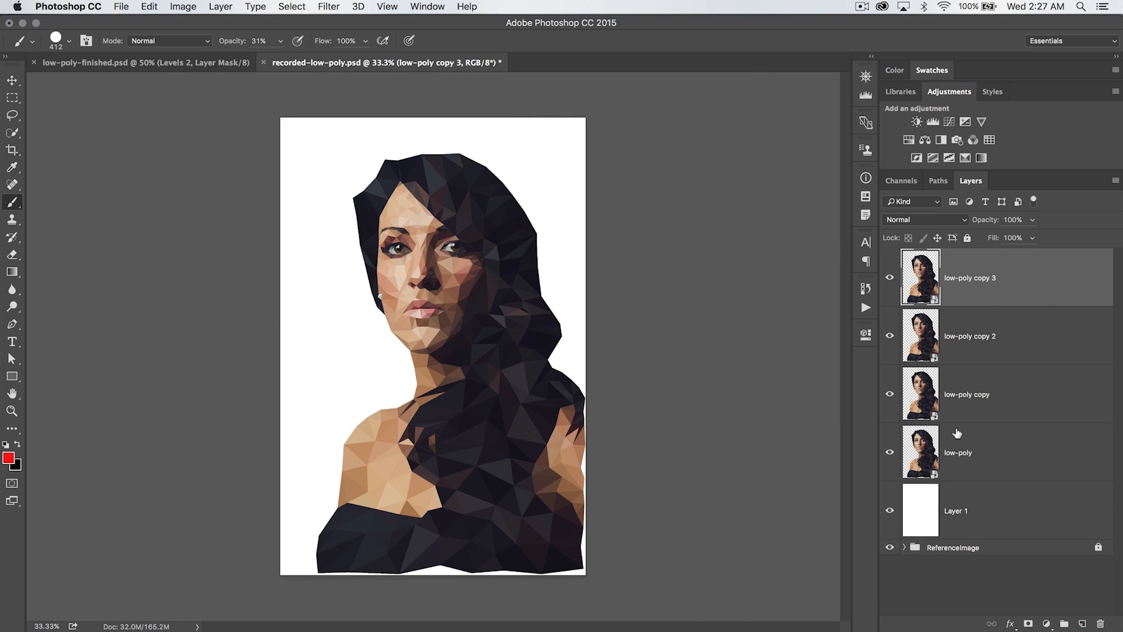
Select all four low-poly layers and convert them into a single smart object
{"action": "left_click", "coordinate": [992, 453], "text": "shift"}
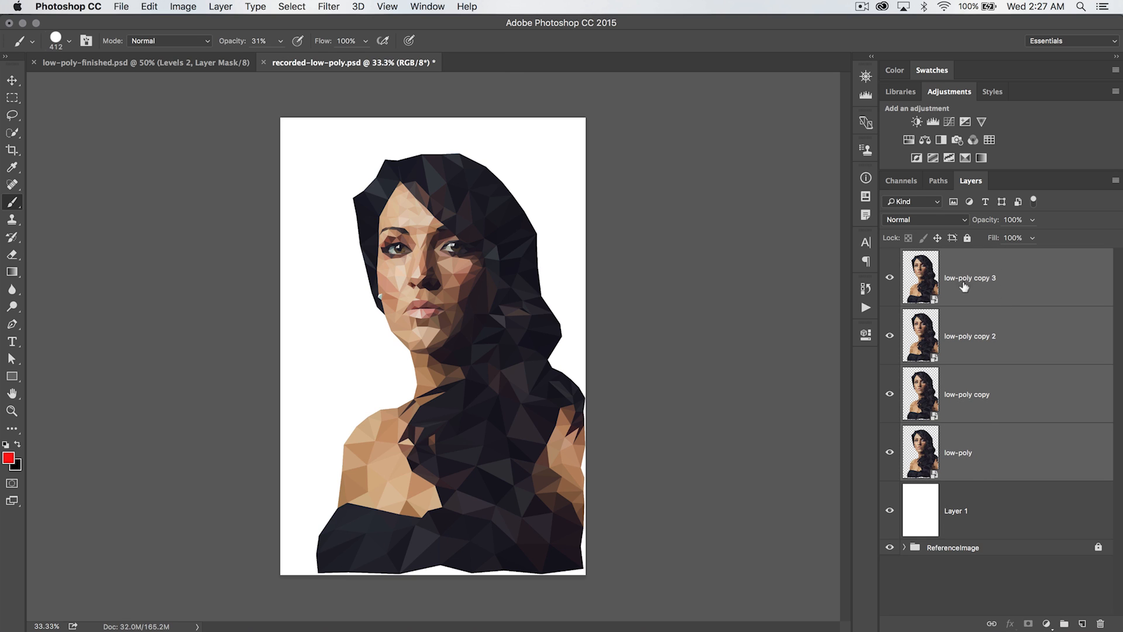
{"action": "right_click", "coordinate": [1001, 298]}
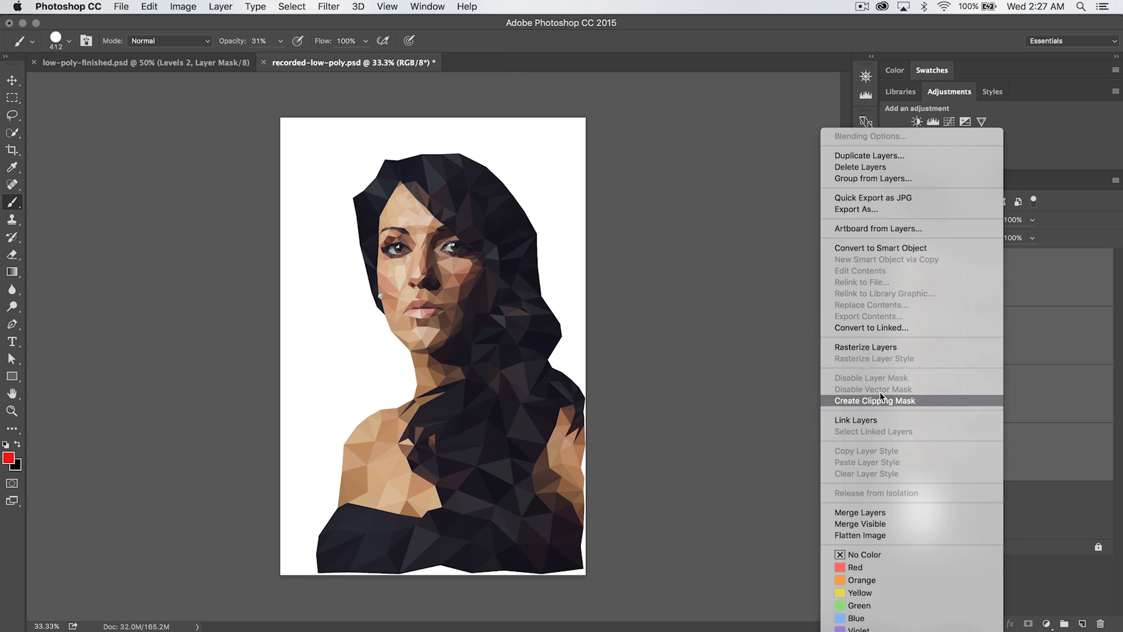
{"action": "left_click", "coordinate": [893, 248]}
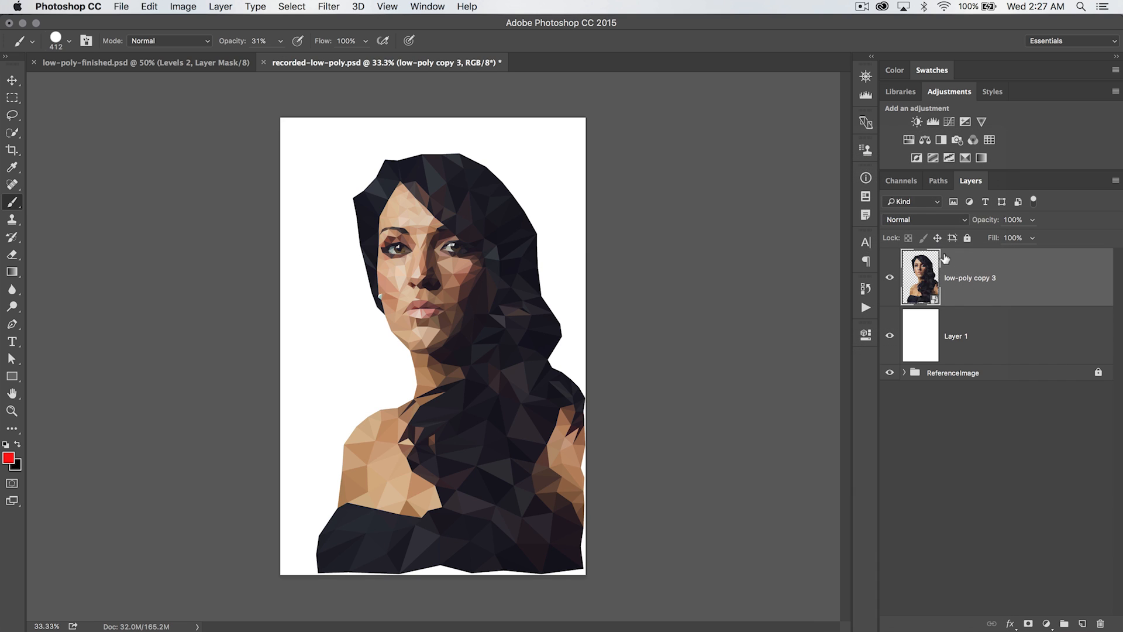
Open the new smart object's contents and a nested copy's contents, then close both documents
{"action": "double_click", "coordinate": [923, 284]}
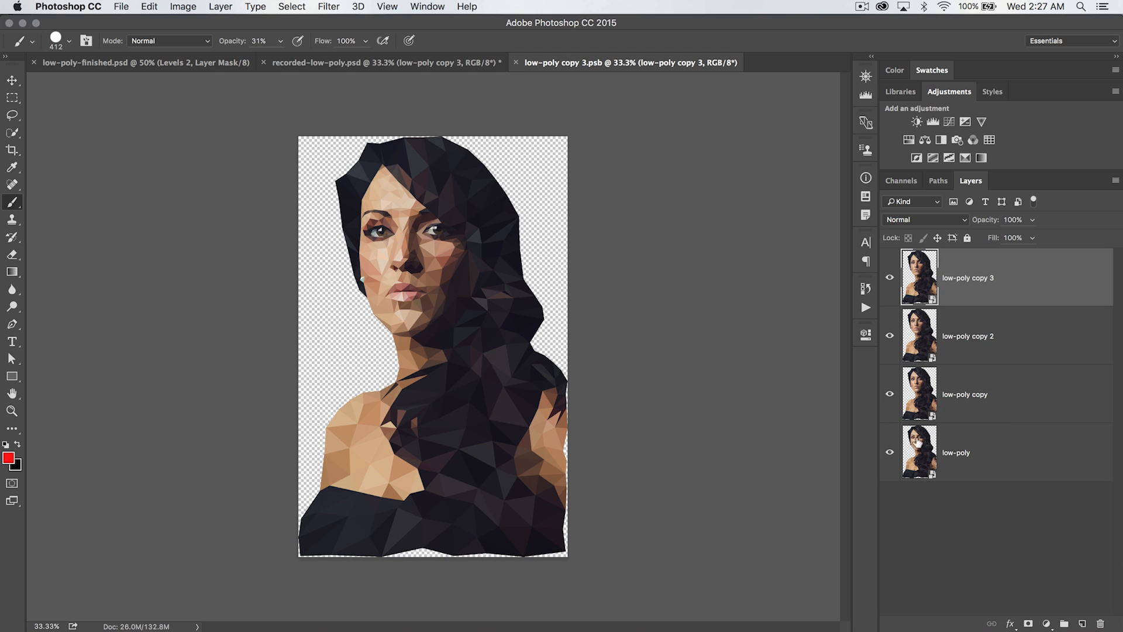
{"action": "double_click", "coordinate": [923, 285]}
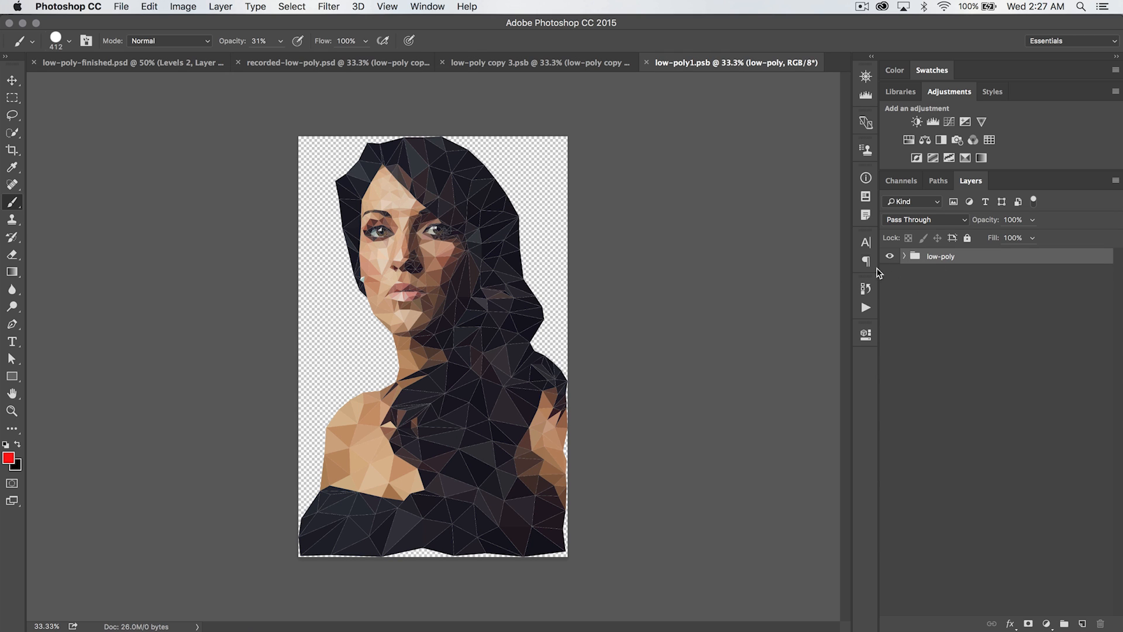
{"action": "left_click", "coordinate": [647, 63]}
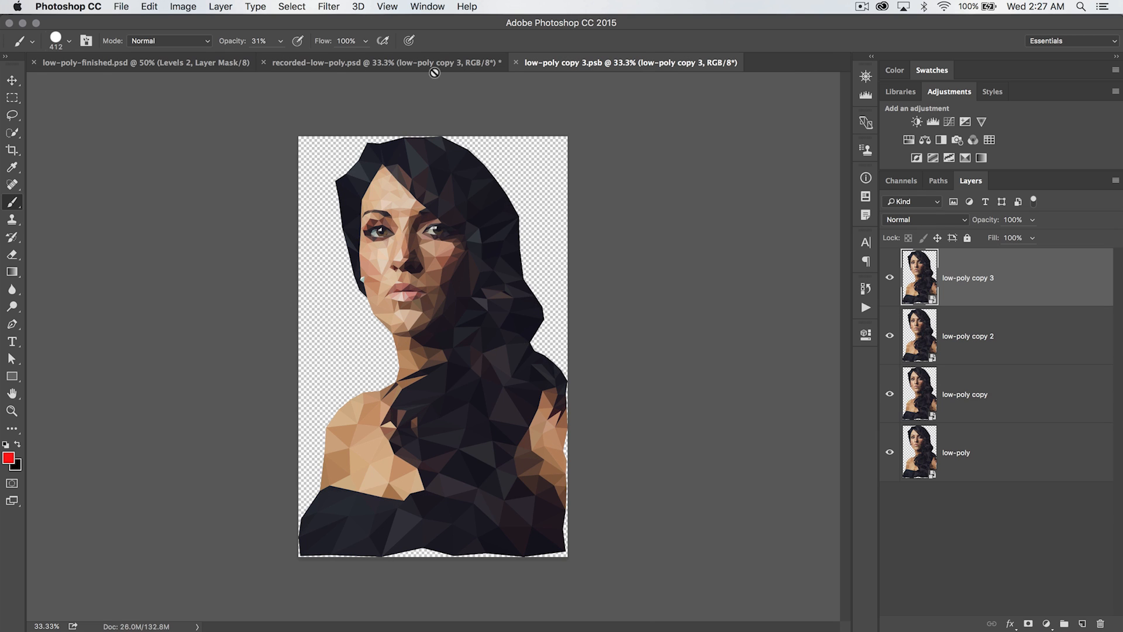
{"action": "left_click", "coordinate": [517, 63]}
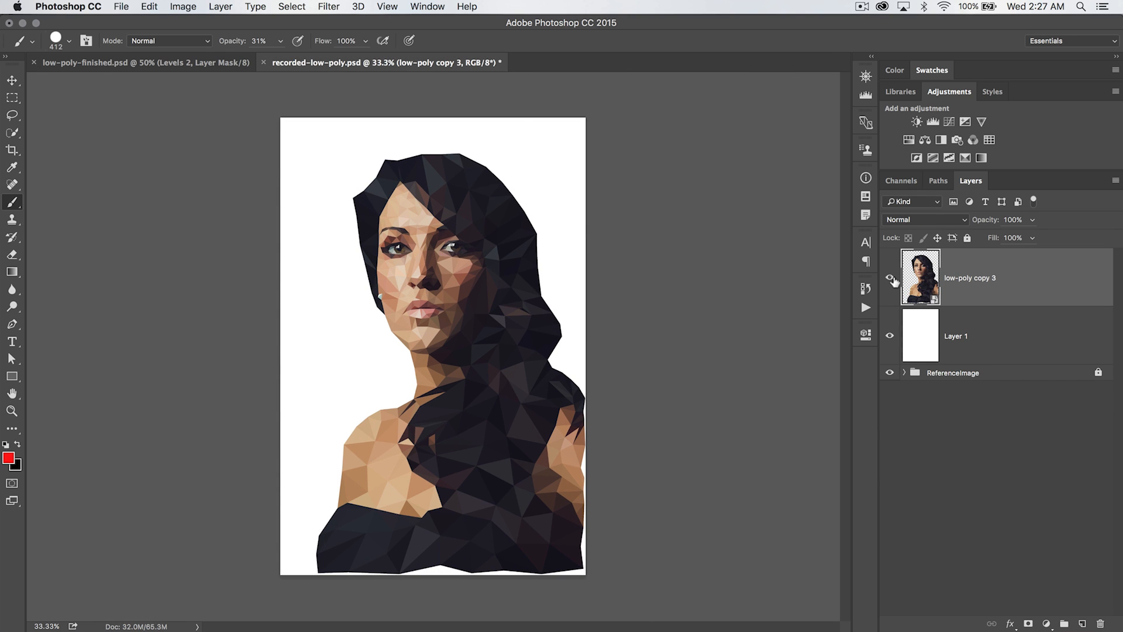
Scale the combined smart object to about 199% with Free Transform
{"action": "key", "text": "v"}
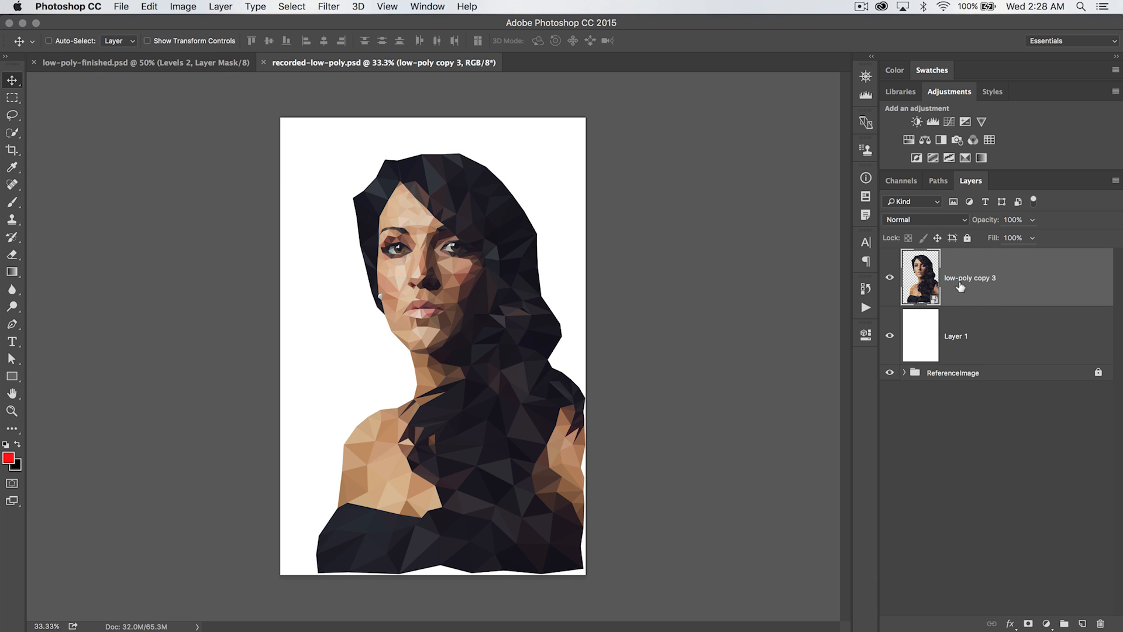
{"action": "key", "text": "z"}
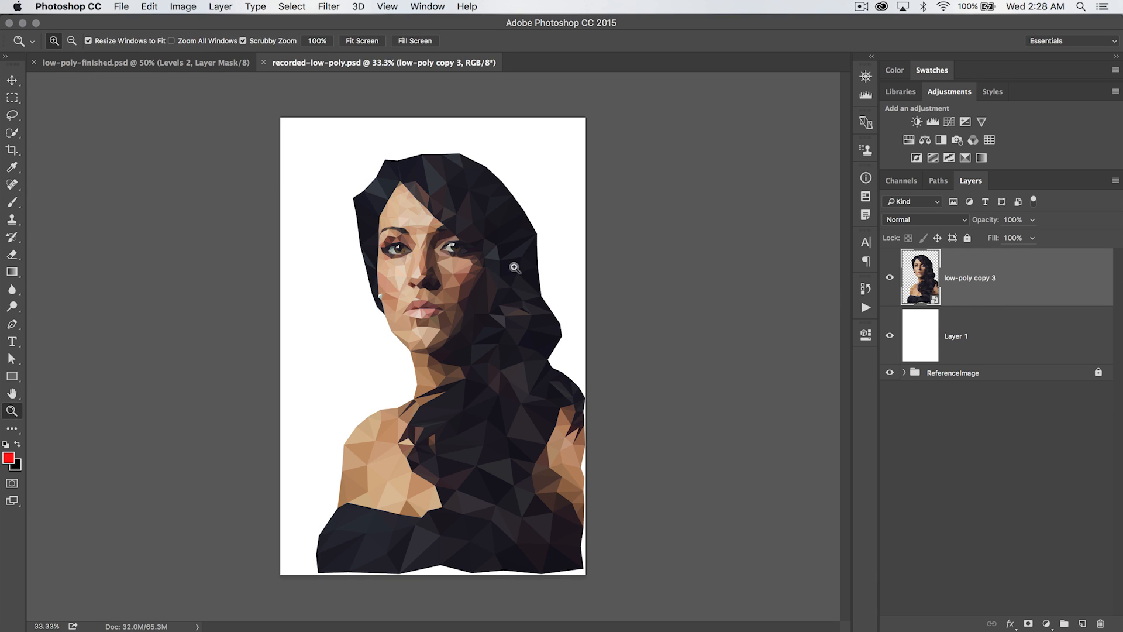
{"action": "left_click", "coordinate": [490, 261]}
{"action": "left_click", "coordinate": [490, 263]}
{"action": "left_click", "coordinate": [490, 263]}
{"action": "left_click", "coordinate": [491, 263]}
{"action": "left_click_drag", "start_coordinate": [432, 258], "coordinate": [651, 394]}
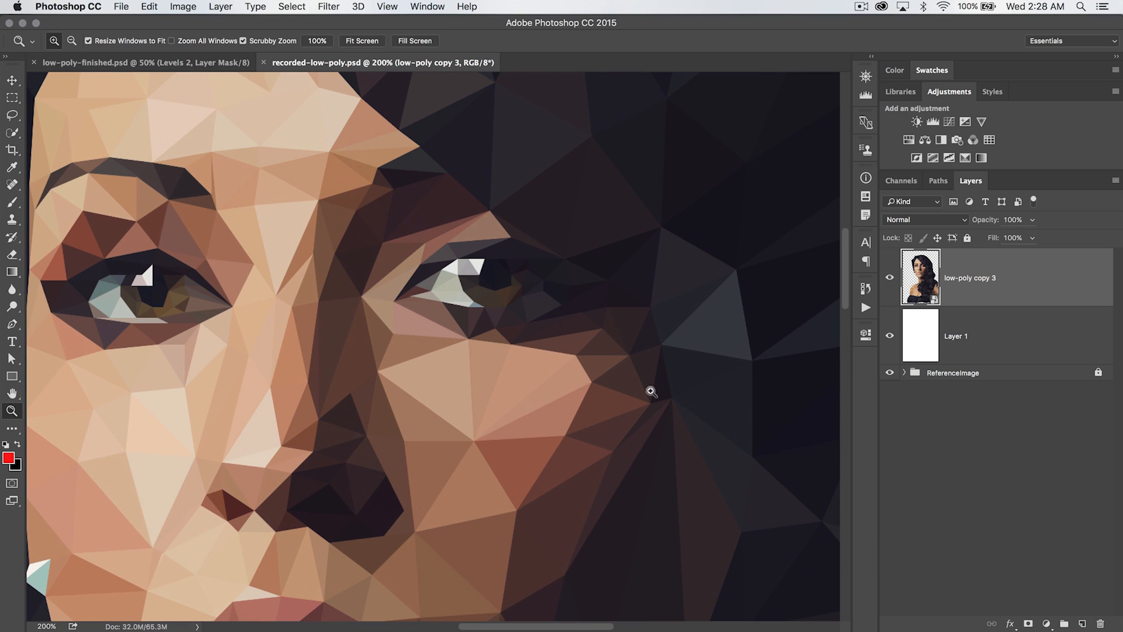
{"action": "key", "text": "super+t"}
{"action": "key", "text": "super+minus"}
{"action": "key", "text": "super+minus"}
{"action": "key", "text": "super+minus"}
{"action": "key", "text": "super+minus"}
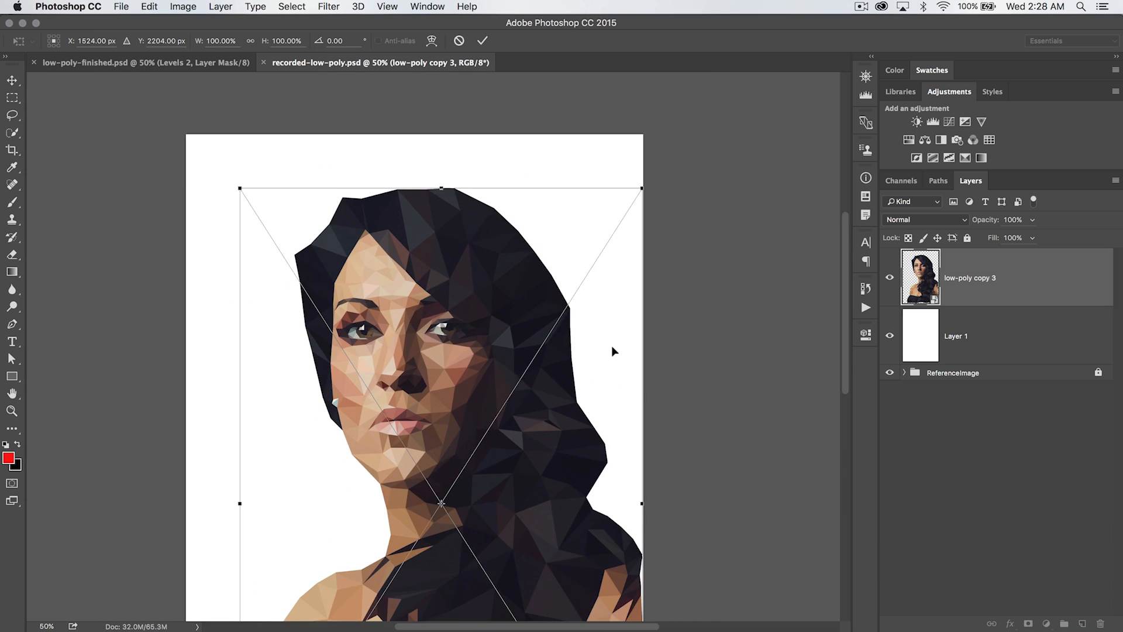
{"action": "left_click_drag", "start_coordinate": [582, 154], "coordinate": [782, 74]}
{"action": "key", "text": "Return"}
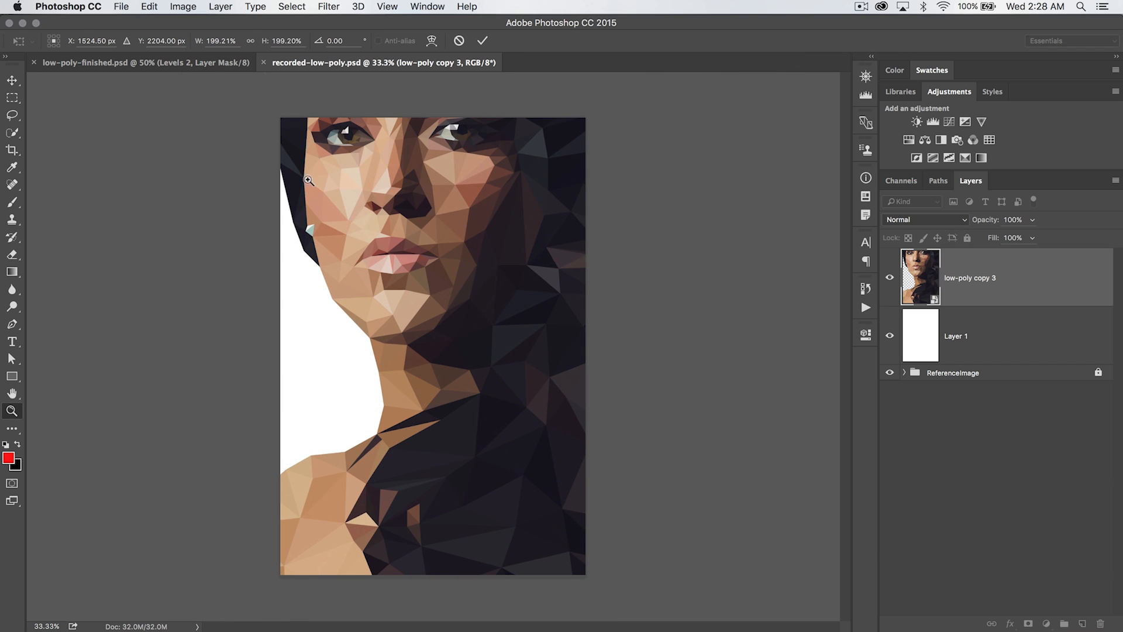
{"action": "key", "text": "z"}
{"action": "left_click", "coordinate": [463, 145]}
{"action": "left_click", "coordinate": [463, 146]}
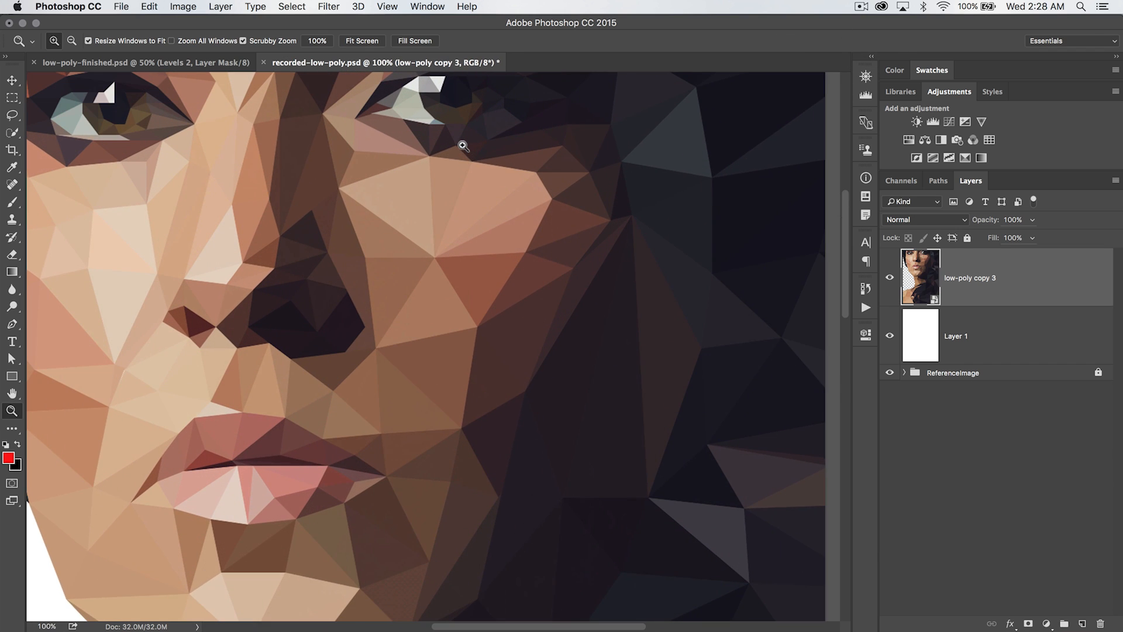
Inspect the enlarged portrait's triangles up close, then revert the document to its last saved state
{"action": "scroll", "coordinate": [462, 151], "scroll_direction": "up", "scroll_amount": 4}
{"action": "left_click", "coordinate": [484, 213]}
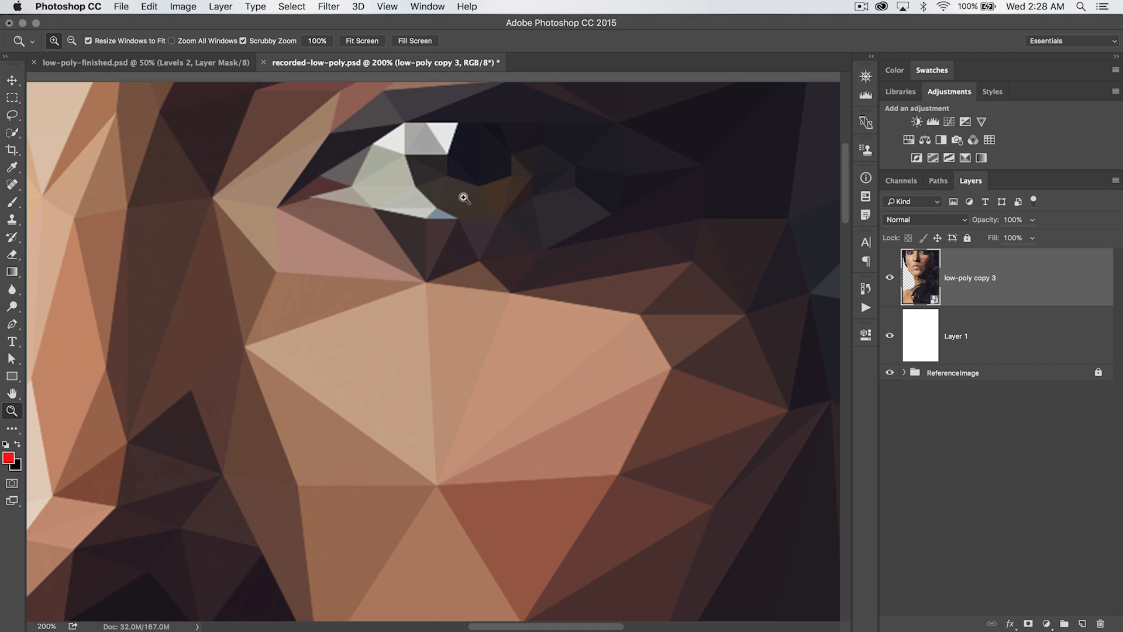
{"action": "scroll", "coordinate": [456, 389], "scroll_direction": "left", "scroll_amount": 5}
{"action": "scroll", "coordinate": [455, 390], "scroll_direction": "down", "scroll_amount": 3}
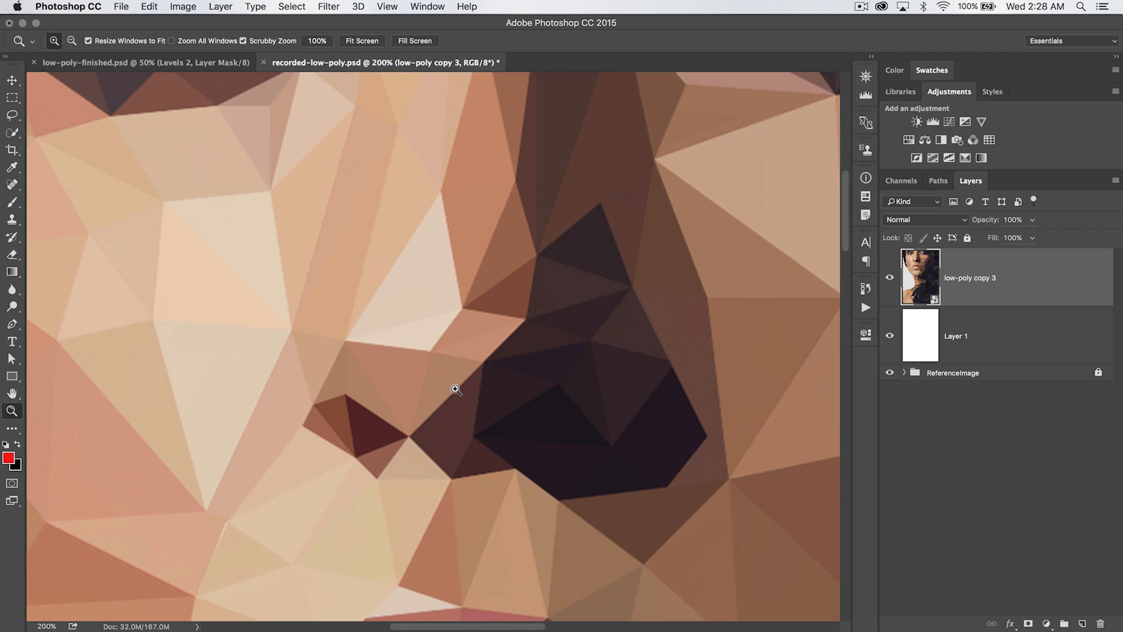
{"action": "key", "text": "super+1"}
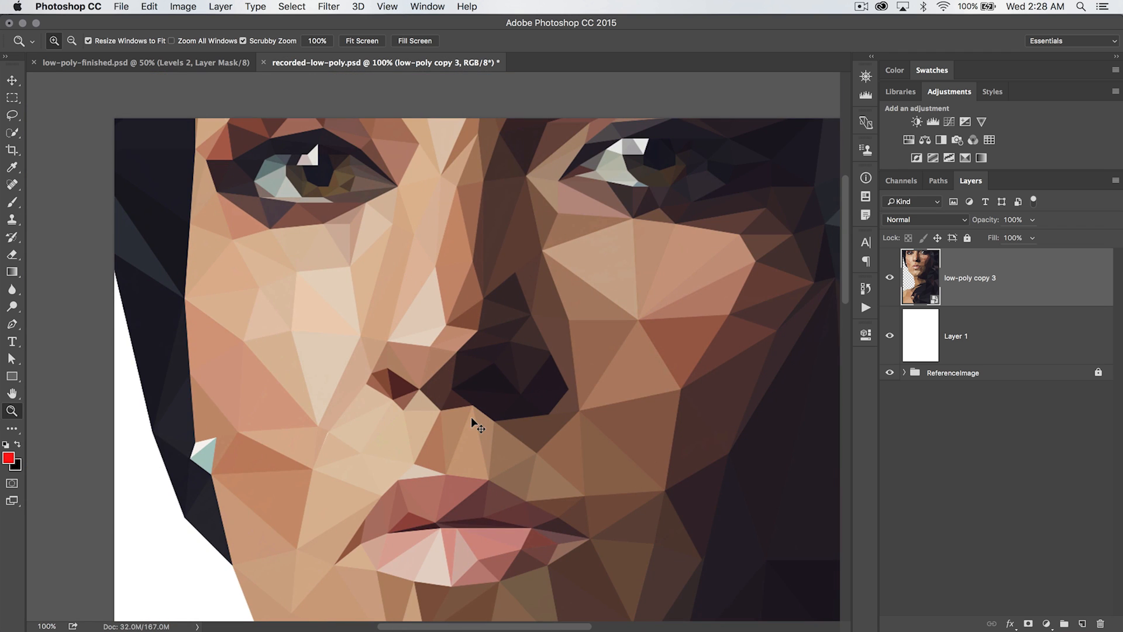
{"action": "key", "text": "F12"}
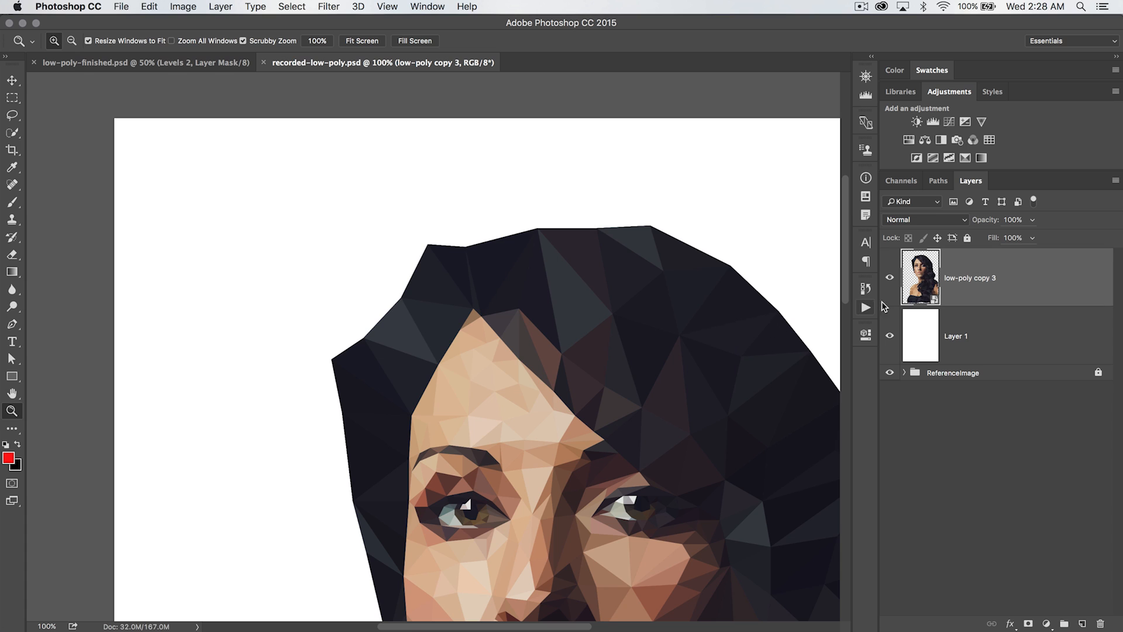
Open the low-poly copy 3 smart object's contents and its nested document, then close both without changes
{"action": "double_click", "coordinate": [926, 280]}
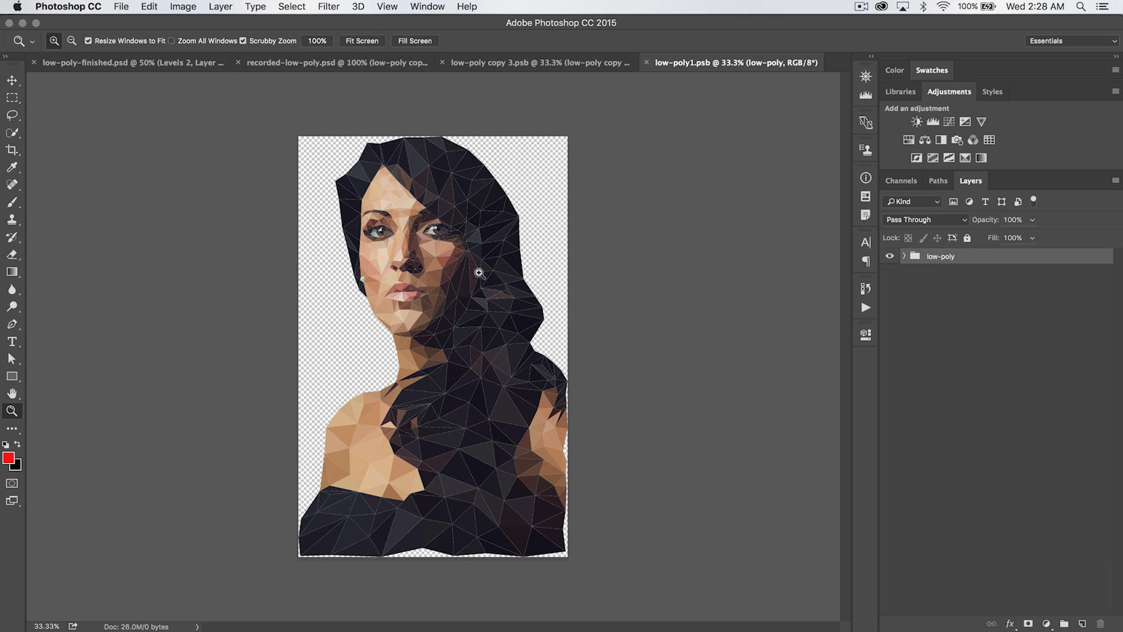
{"action": "left_click", "coordinate": [647, 62]}
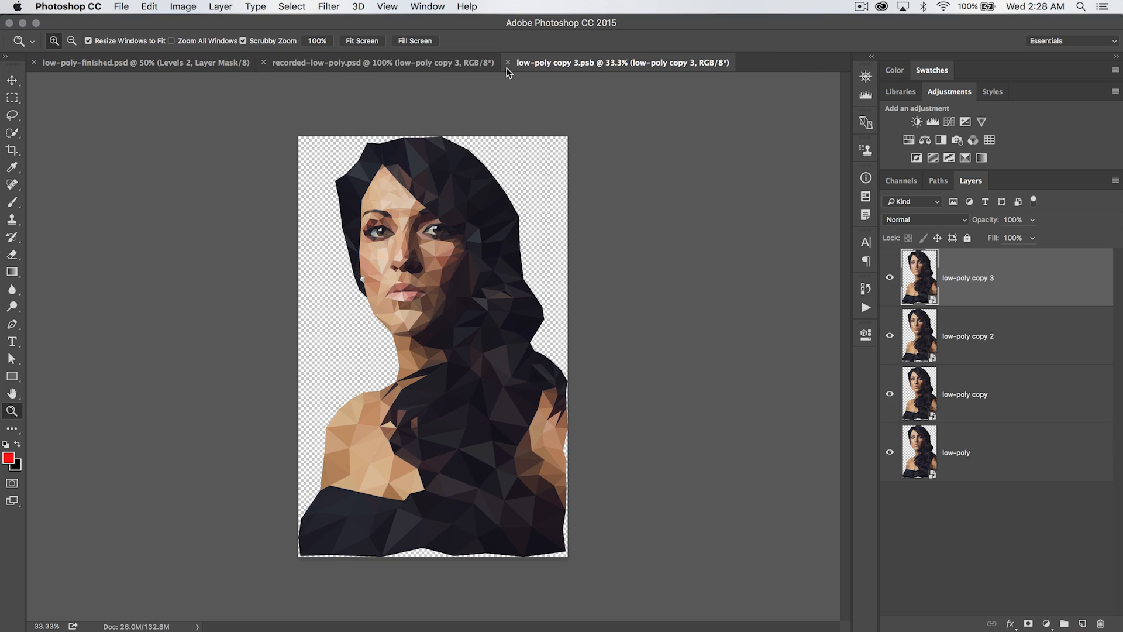
{"action": "left_click", "coordinate": [507, 63]}
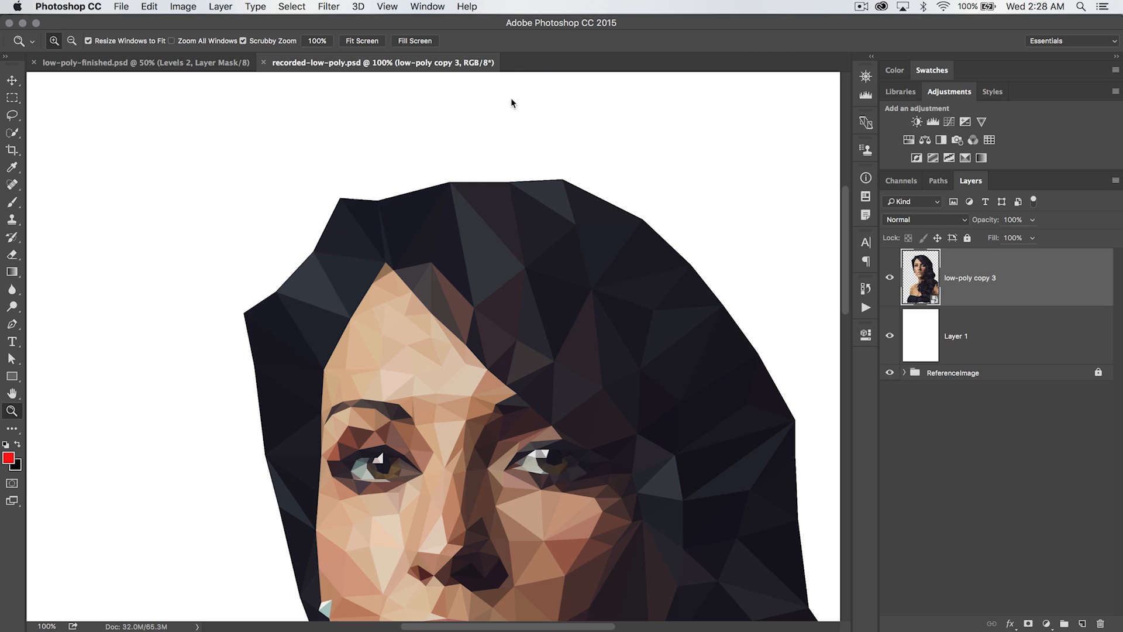
Switch to Adobe Bridge and open nashville-tenn-capitol.jpg in Photoshop
{"action": "key", "text": "super+minus"}
{"action": "key", "text": "super+minus"}
{"action": "key", "text": "super+minus"}
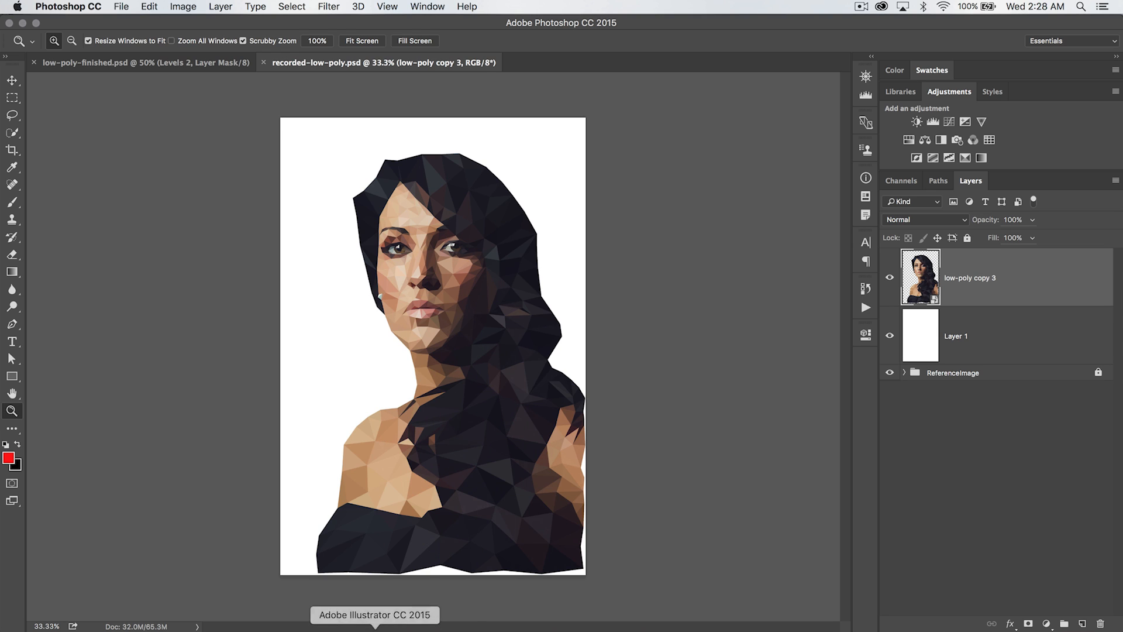
{"action": "left_click", "coordinate": [430, 627]}
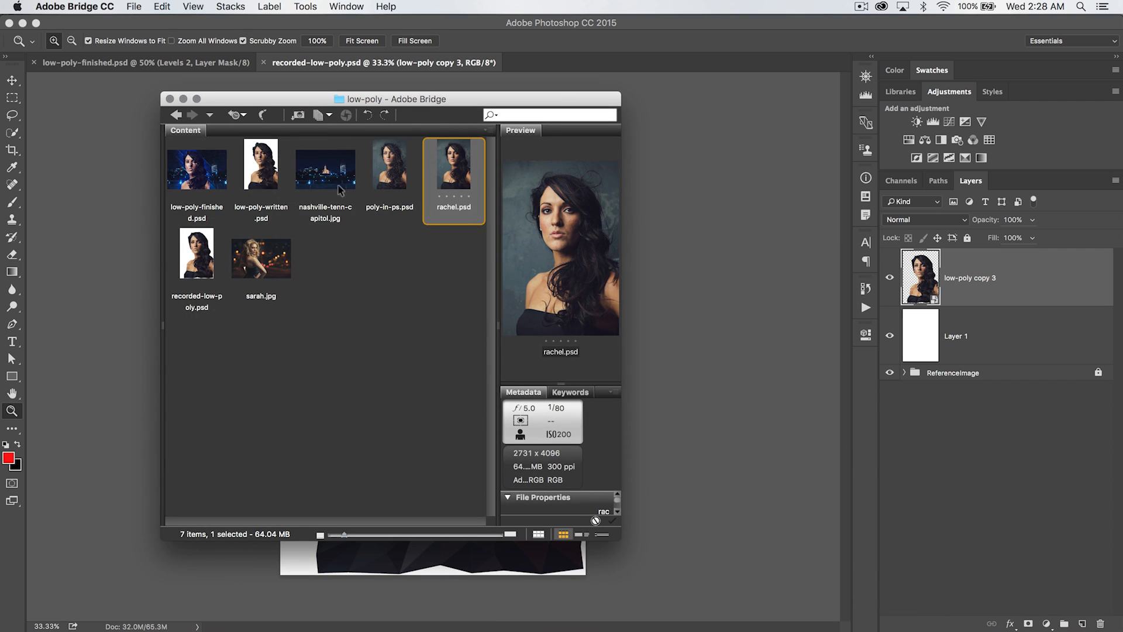
{"action": "left_click", "coordinate": [326, 171]}
{"action": "left_click_drag", "start_coordinate": [325, 171], "coordinate": [764, 35]}
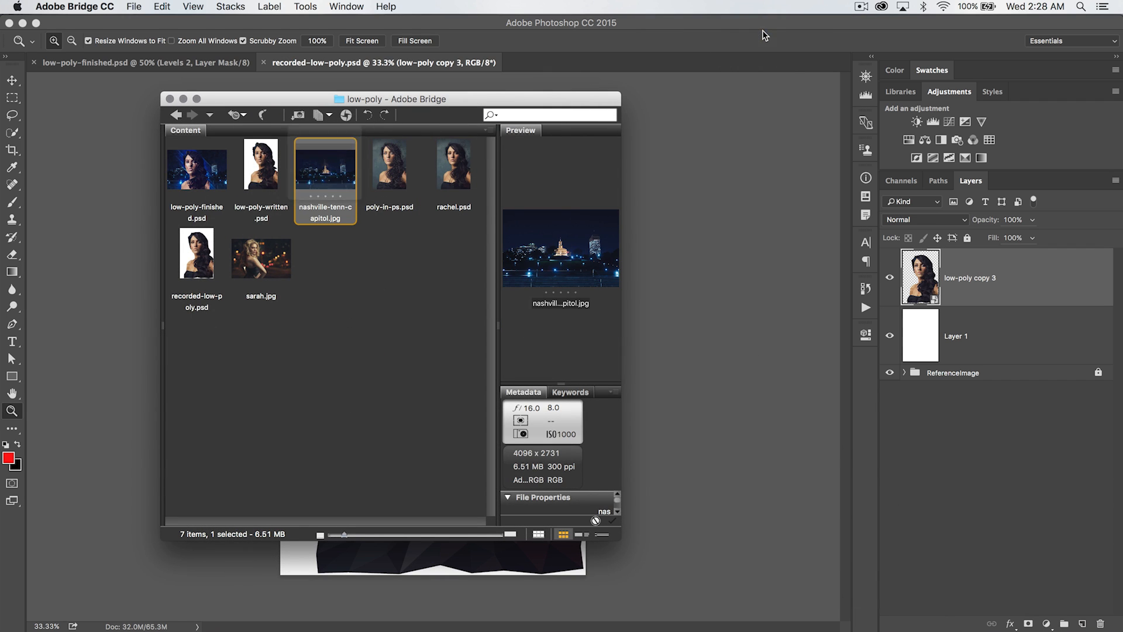
{"action": "double_click", "coordinate": [328, 176]}
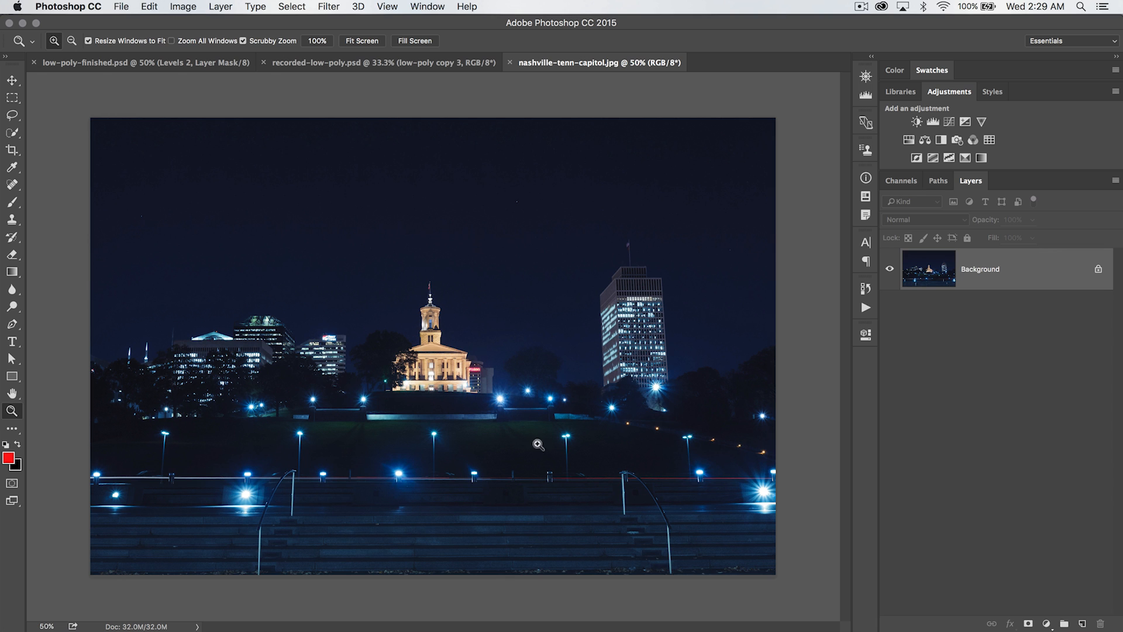
Move the low-poly copy 3 smart object into the nashville-tenn-capitol document and position it over the photo
{"action": "left_click", "coordinate": [385, 62]}
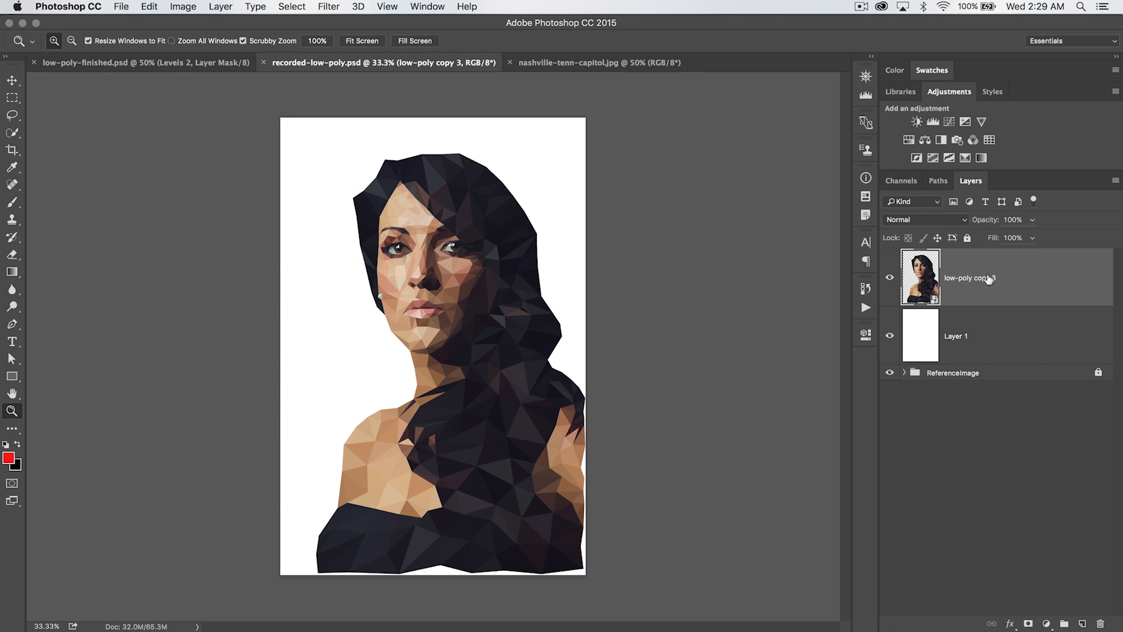
{"action": "key", "text": "v"}
{"action": "left_click_drag", "start_coordinate": [468, 284], "coordinate": [587, 80]}
{"action": "left_click_drag", "start_coordinate": [401, 451], "coordinate": [402, 453]}
{"action": "left_click_drag", "start_coordinate": [351, 322], "coordinate": [365, 257]}
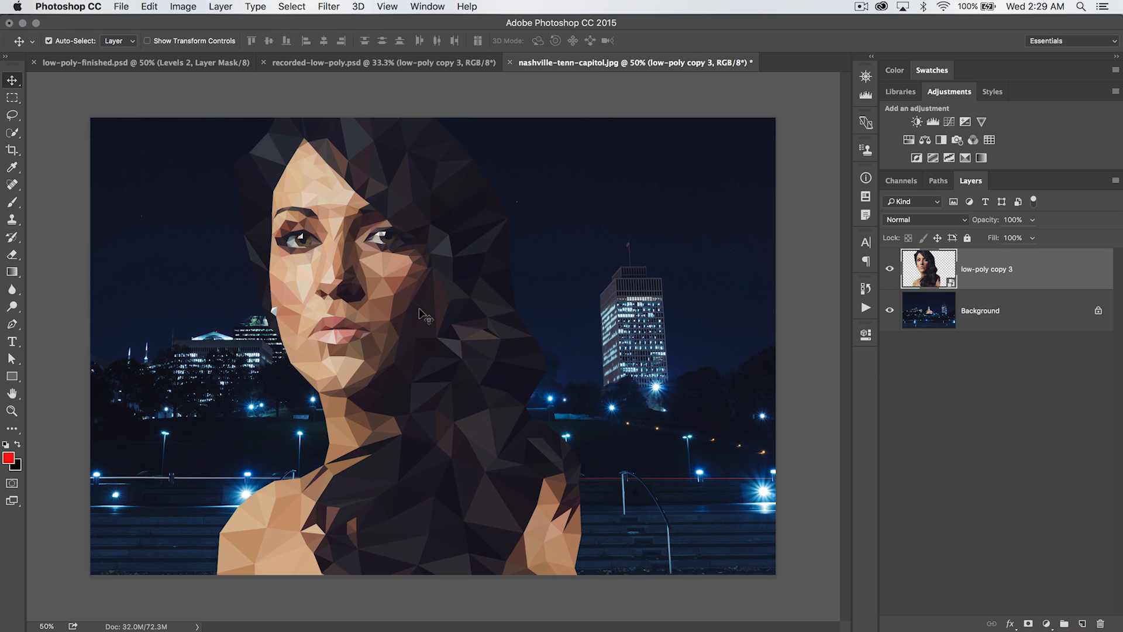
Scale the portrait down slightly and reposition it with Free Transform
{"action": "key", "text": "ctrl+t"}
{"action": "left_click_drag", "start_coordinate": [582, 93], "coordinate": [522, 202]}
{"action": "left_click_drag", "start_coordinate": [372, 243], "coordinate": [397, 188]}
{"action": "key", "text": "Return"}
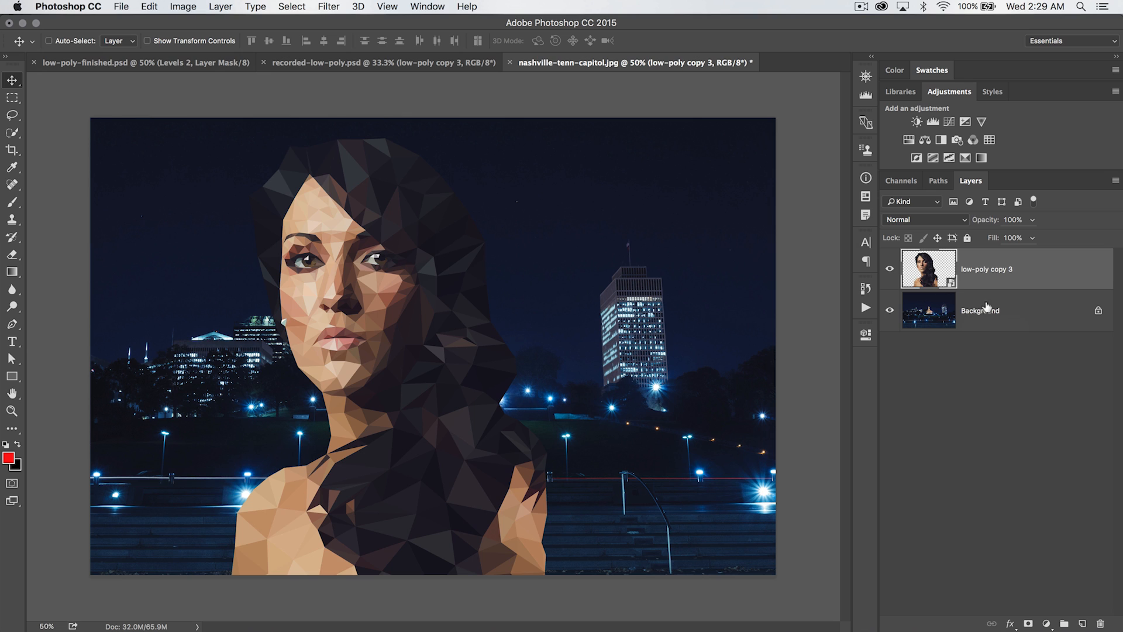
Hide the portrait layer and add a new empty layer above Background
{"action": "left_click", "coordinate": [890, 268]}
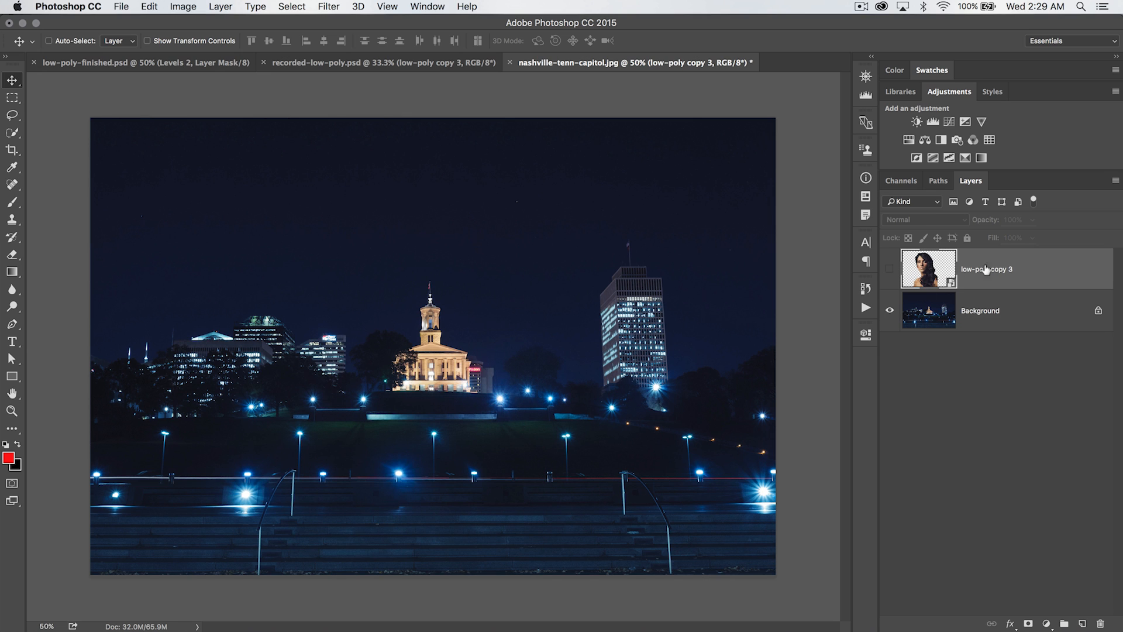
{"action": "left_click", "coordinate": [929, 313]}
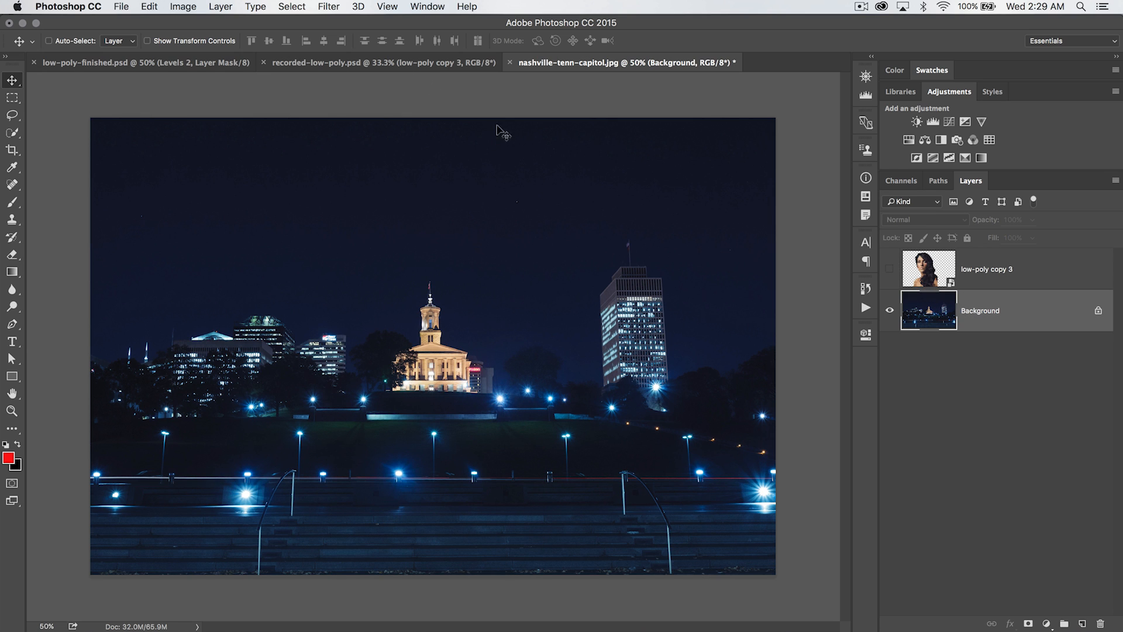
{"action": "left_click", "coordinate": [1084, 620]}
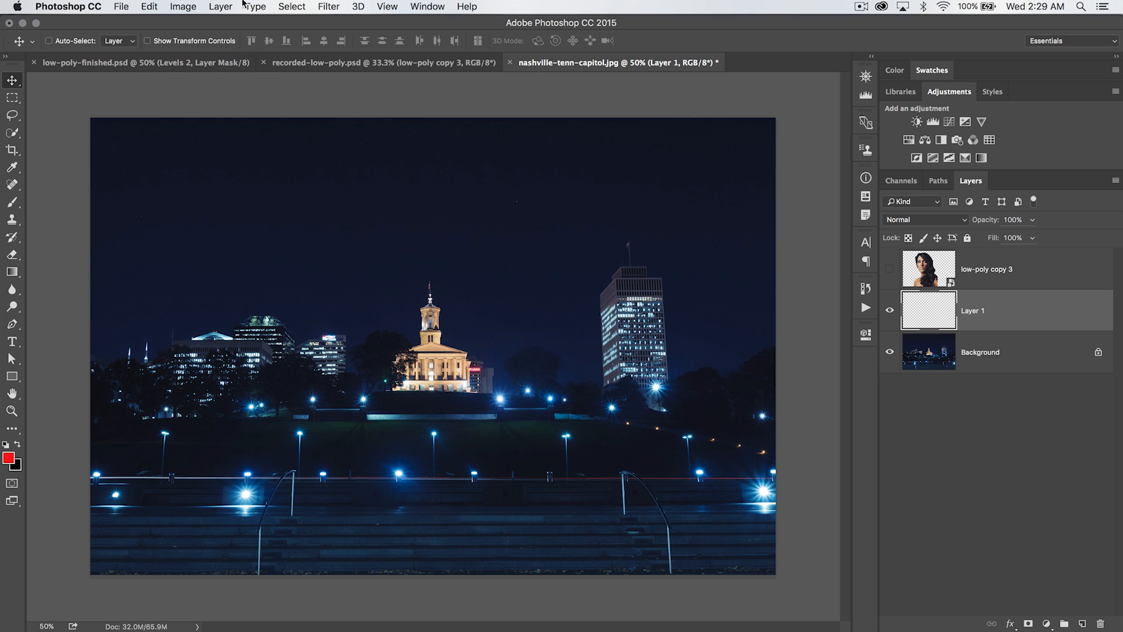
Fill the new layer with gray using the Fill command
{"action": "left_click", "coordinate": [147, 7]}
{"action": "left_click", "coordinate": [233, 205]}
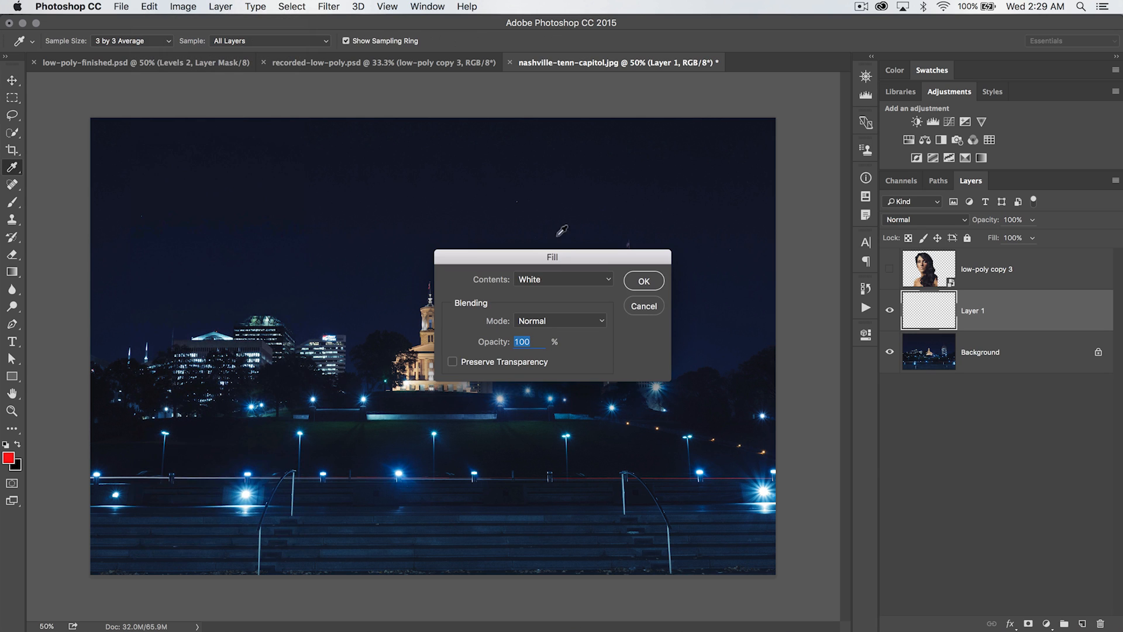
{"action": "left_click", "coordinate": [559, 280]}
{"action": "left_click", "coordinate": [562, 266]}
{"action": "left_click", "coordinate": [643, 281]}
Apply Add Noise to the gray layer at 100% with Uniform distribution and Monochromatic
{"action": "key", "text": "v"}
{"action": "left_click", "coordinate": [329, 6]}
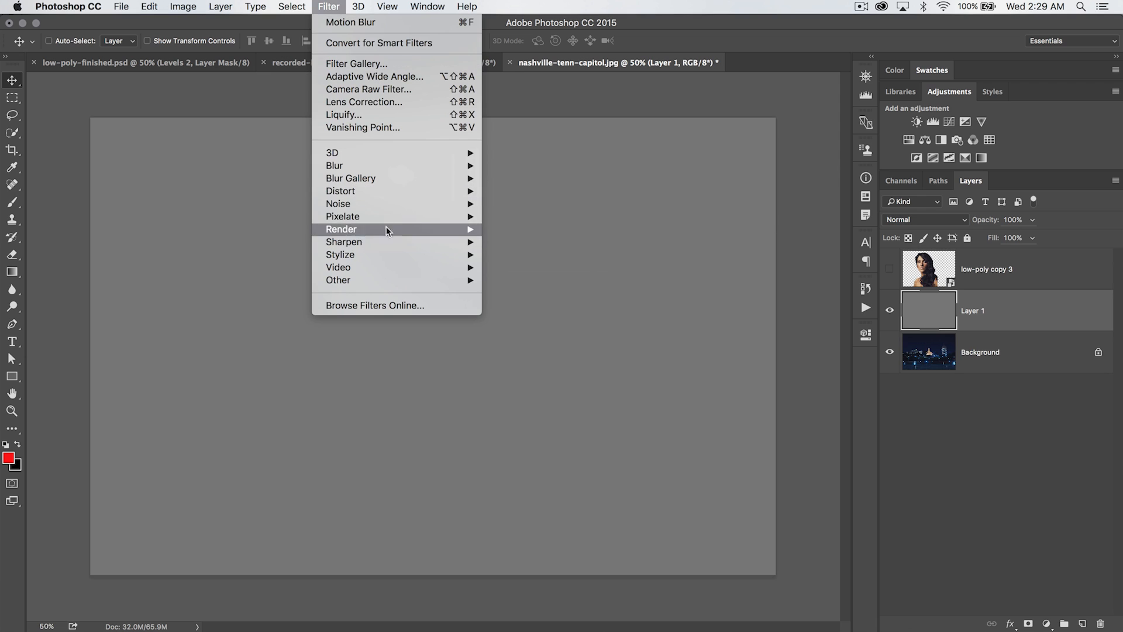
{"action": "mouse_move", "coordinate": [377, 205]}
{"action": "left_click", "coordinate": [523, 203]}
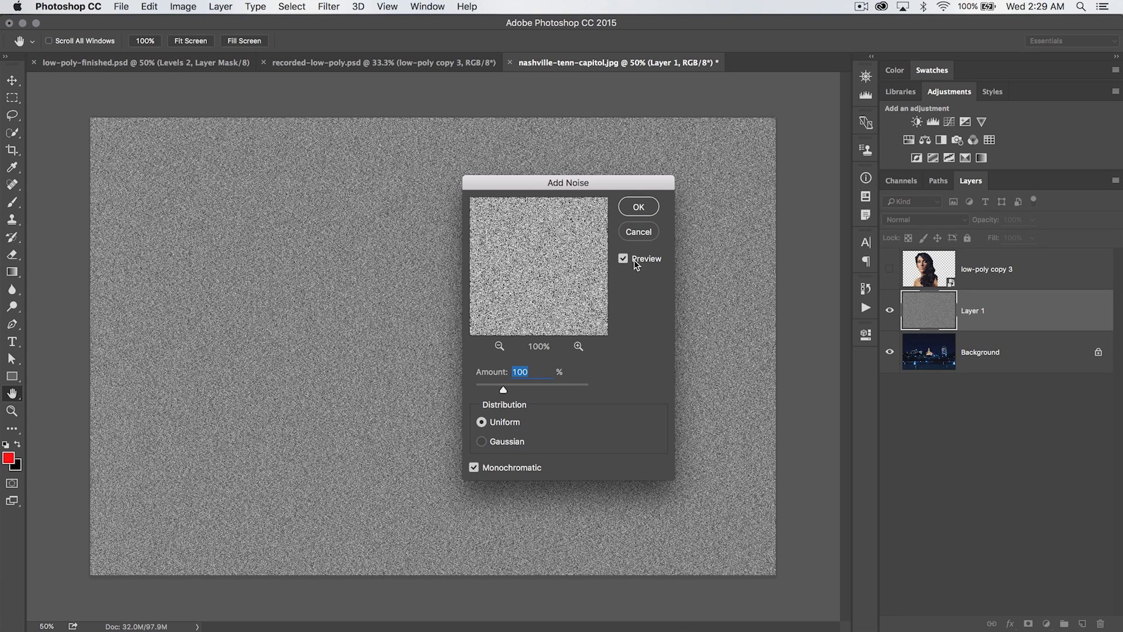
{"action": "left_click", "coordinate": [639, 208]}
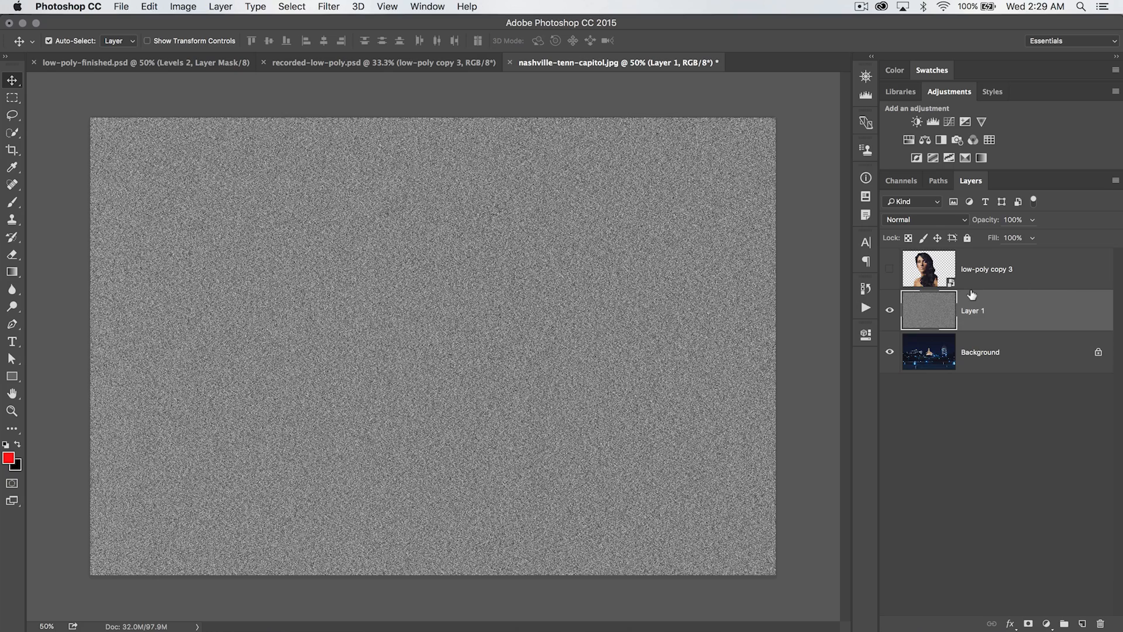
Increase the noise layer's contrast in Levels by moving the black and white input sliders inward
{"action": "key", "text": "super+l"}
{"action": "left_click_drag", "start_coordinate": [380, 367], "coordinate": [425, 373]}
{"action": "left_click_drag", "start_coordinate": [547, 377], "coordinate": [510, 372]}
{"action": "left_click", "coordinate": [588, 245]}
Apply the Mosaic filter to the noise layer with a cell size of 100 square
{"action": "left_click", "coordinate": [321, 7]}
{"action": "mouse_move", "coordinate": [396, 218]}
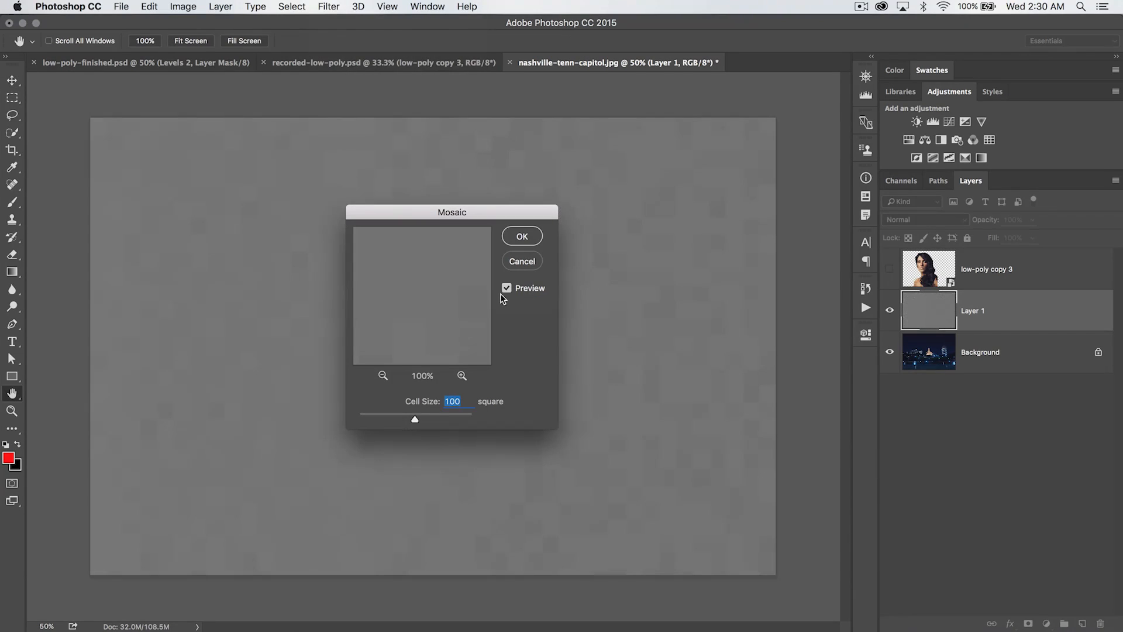
{"action": "left_click_drag", "start_coordinate": [454, 212], "coordinate": [442, 199]}
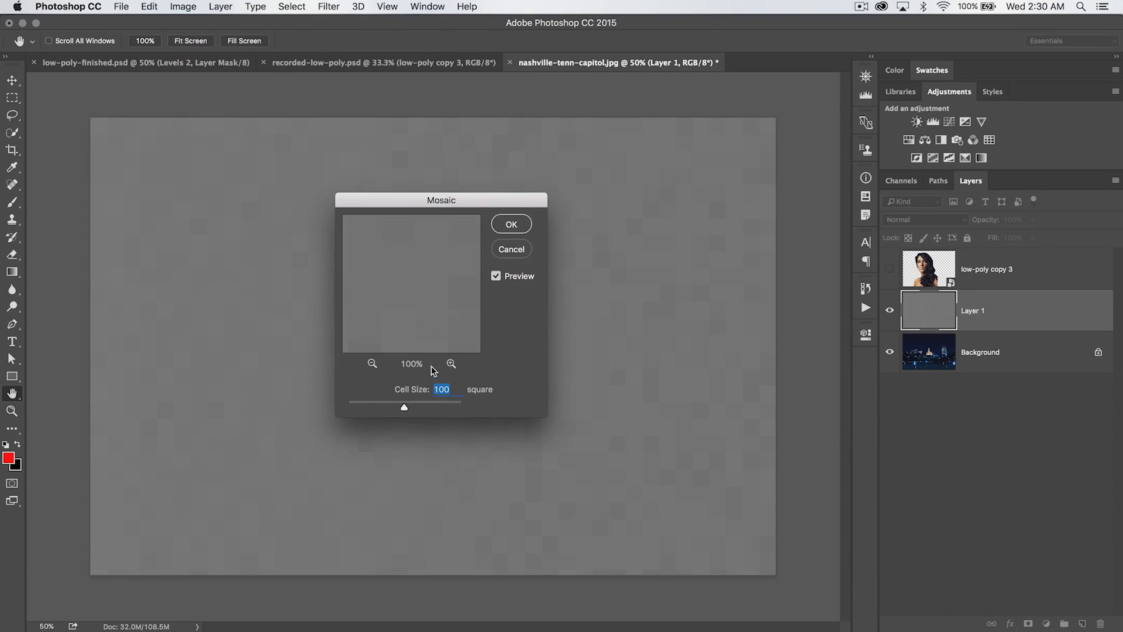
{"action": "left_click", "coordinate": [456, 390]}
{"action": "left_click", "coordinate": [511, 226]}
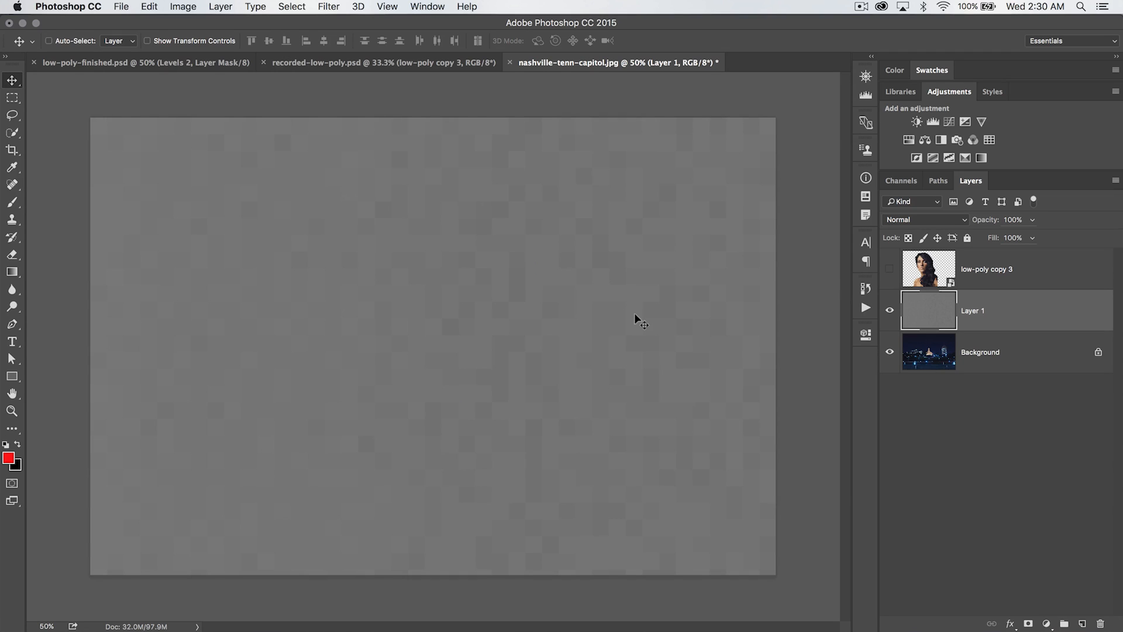
Boost the mosaic layer's contrast in Levels with input levels of 104 and 148
{"action": "key", "text": "ctrl+l"}
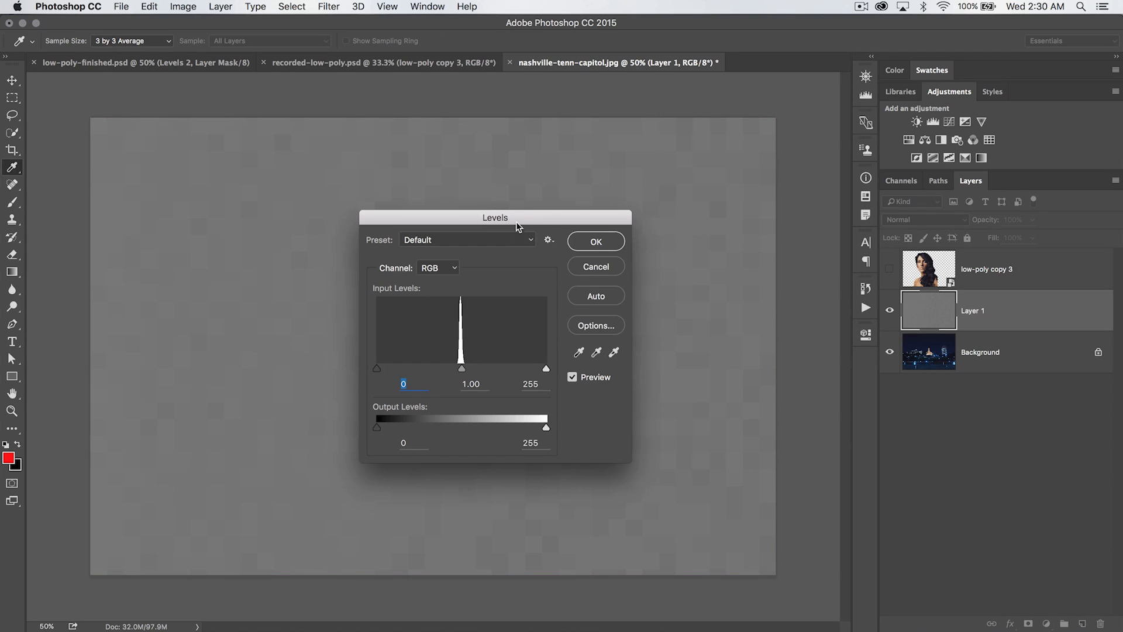
{"action": "left_click_drag", "start_coordinate": [516, 224], "coordinate": [517, 189]}
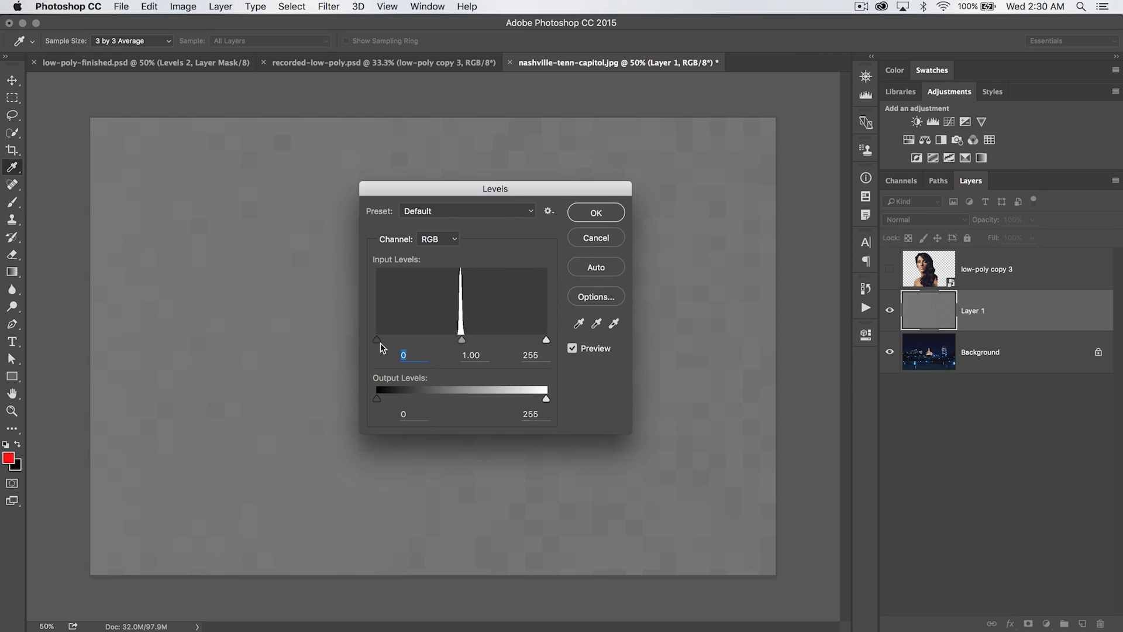
{"action": "left_click_drag", "start_coordinate": [378, 338], "coordinate": [446, 335]}
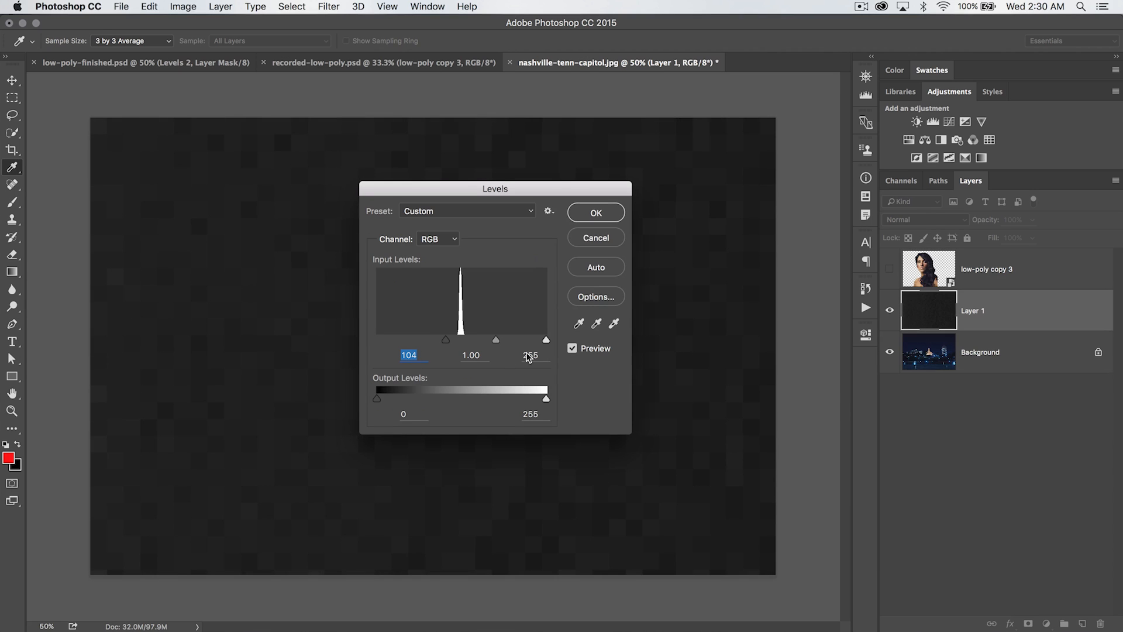
{"action": "left_click_drag", "start_coordinate": [545, 341], "coordinate": [475, 344]}
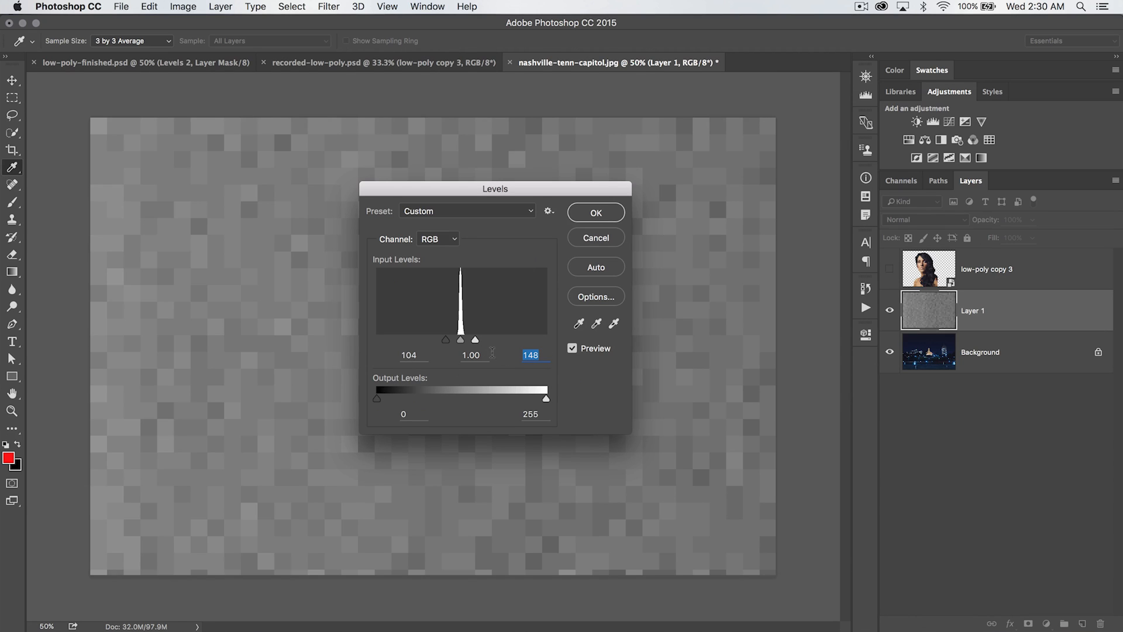
Set the mosaic noise layer's blend mode to Overlay
{"action": "left_click", "coordinate": [603, 218]}
{"action": "key", "text": "v"}
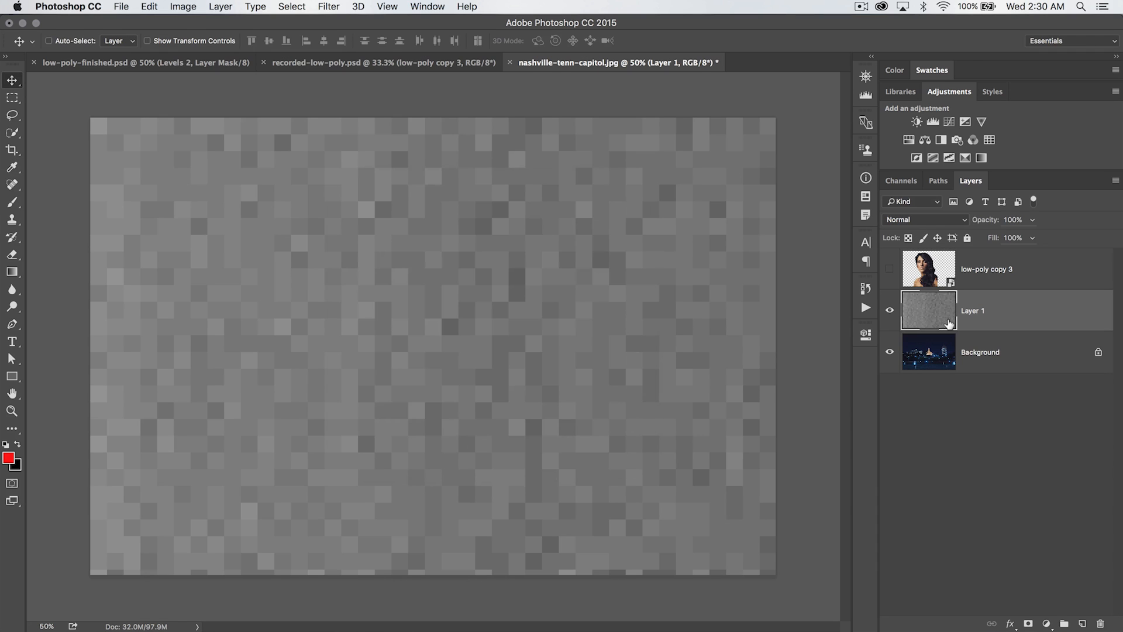
{"action": "left_click", "coordinate": [928, 219]}
{"action": "left_click", "coordinate": [908, 364]}
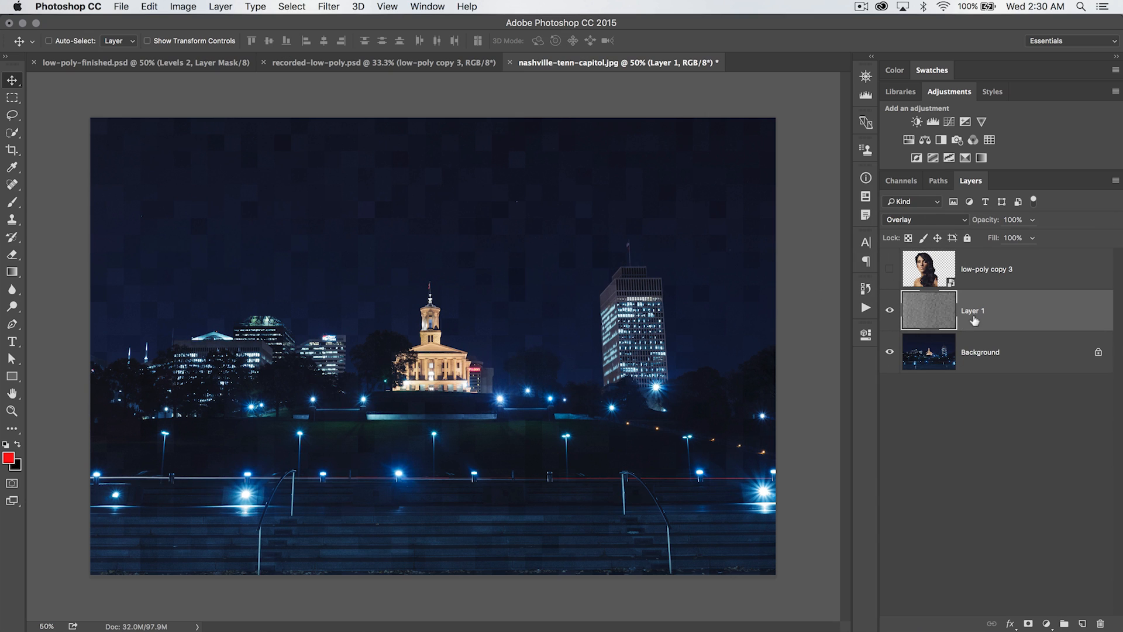
Duplicate the Overlay mosaic layer and turn the portrait layer's visibility back on, selecting the portrait layer
{"action": "key", "text": "super+j"}
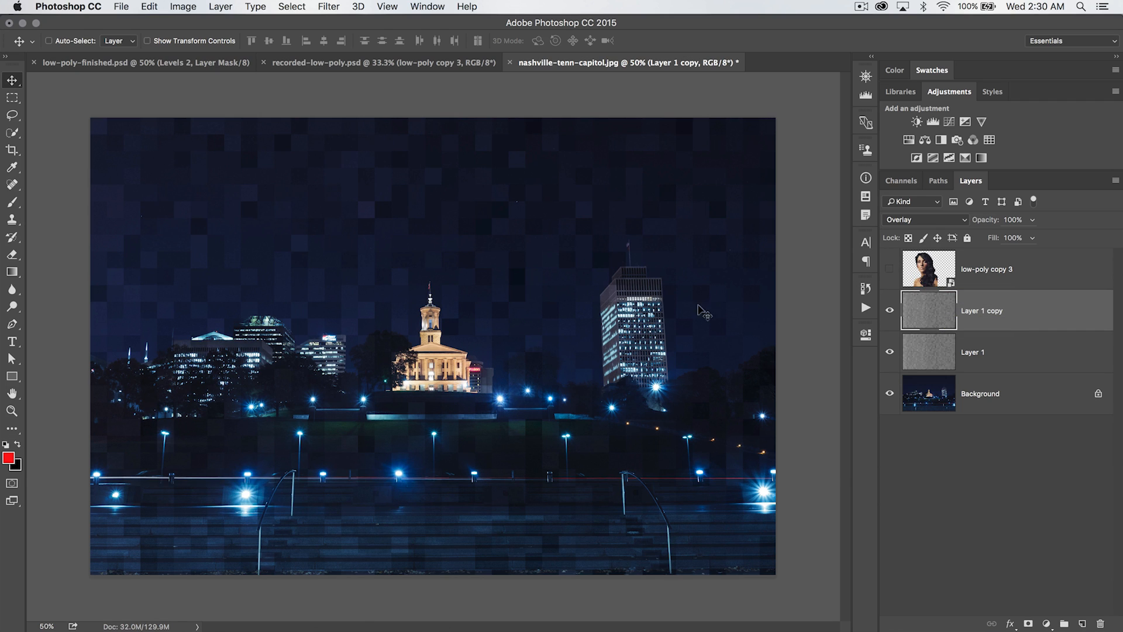
{"action": "left_click", "coordinate": [890, 269]}
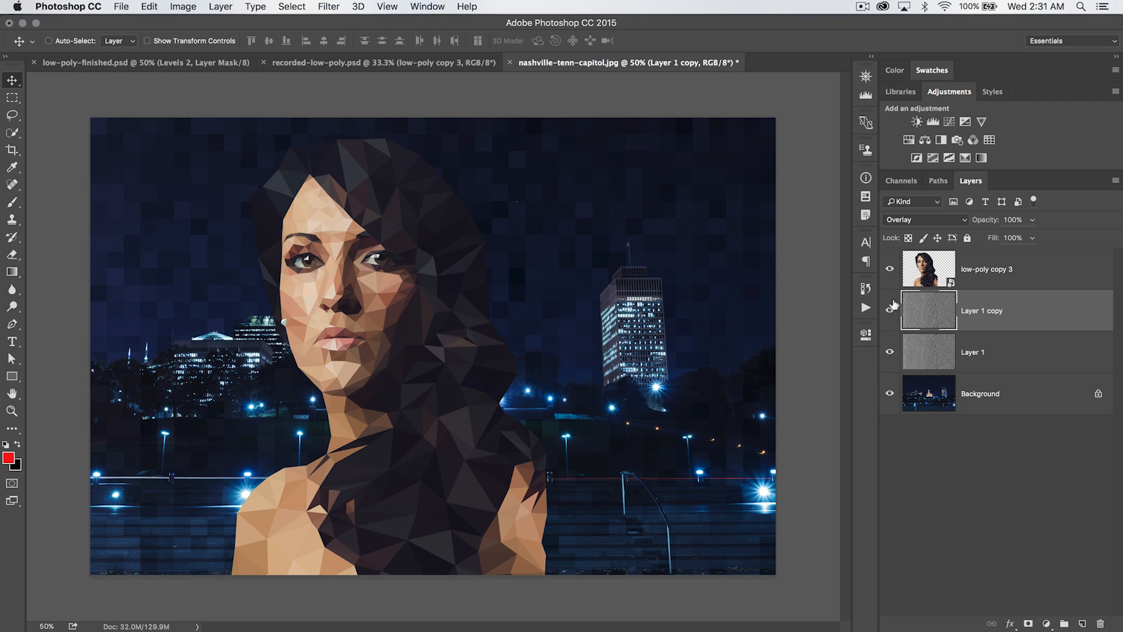
{"action": "left_click", "coordinate": [889, 269]}
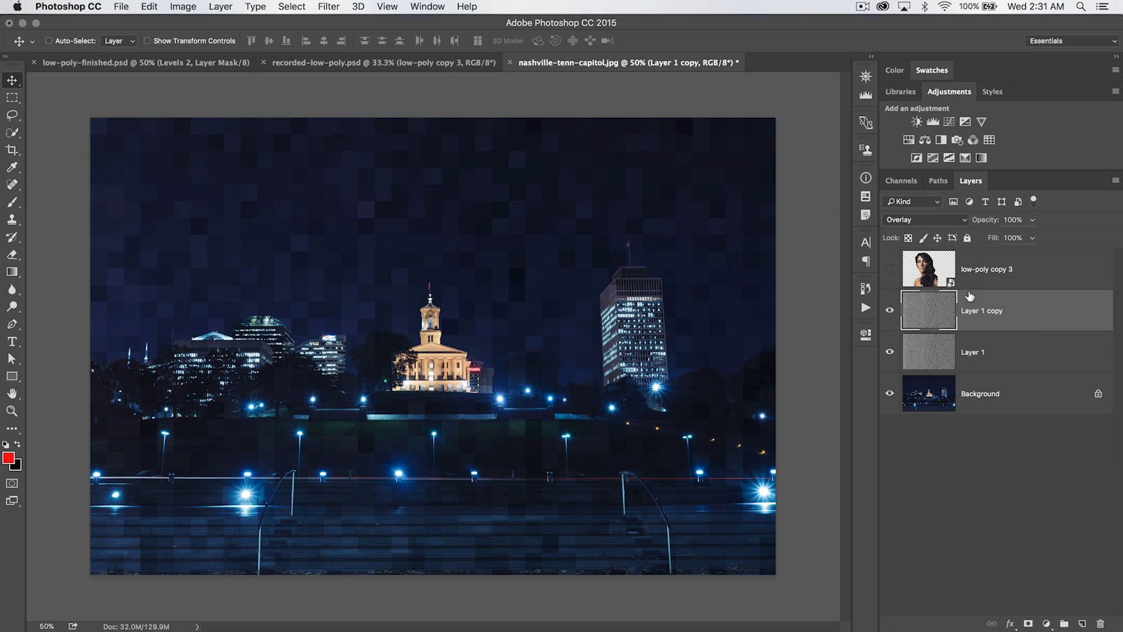
{"action": "left_click", "coordinate": [925, 269]}
{"action": "left_click", "coordinate": [890, 268]}
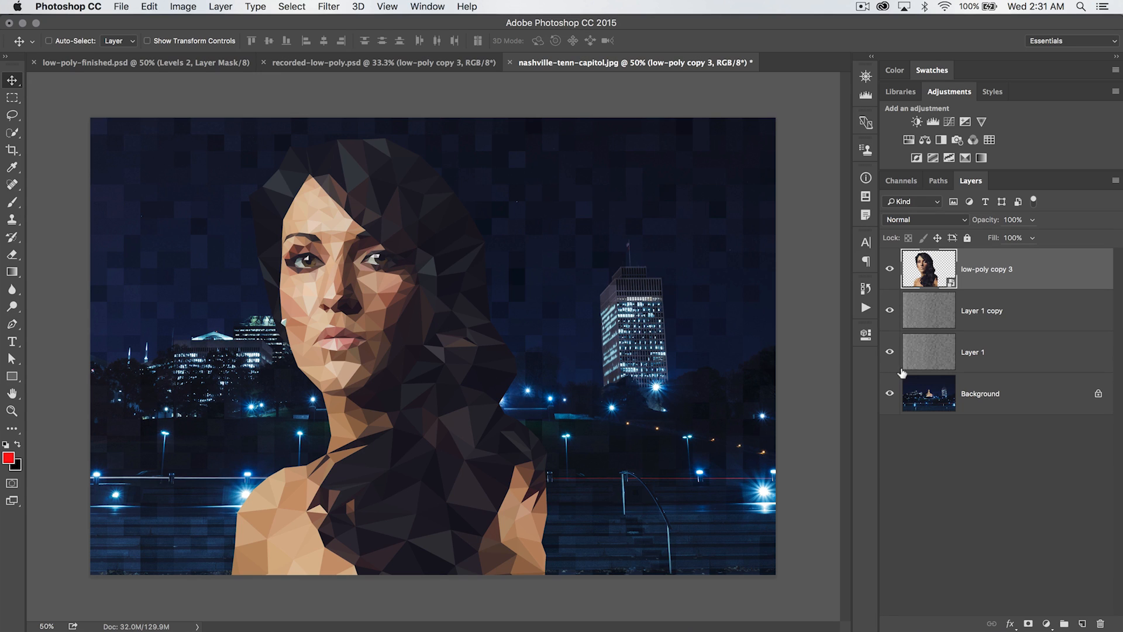
Add a Color Balance adjustment layer clipped to the portrait layer
{"action": "left_click", "coordinate": [924, 139]}
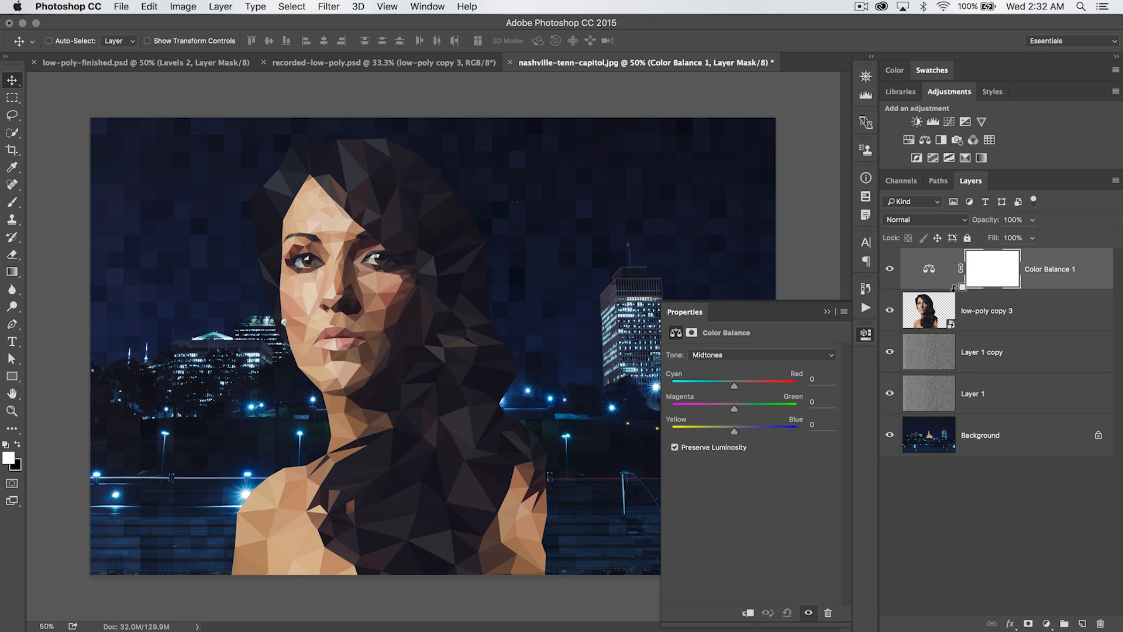
{"action": "left_click", "coordinate": [954, 287], "text": "alt"}
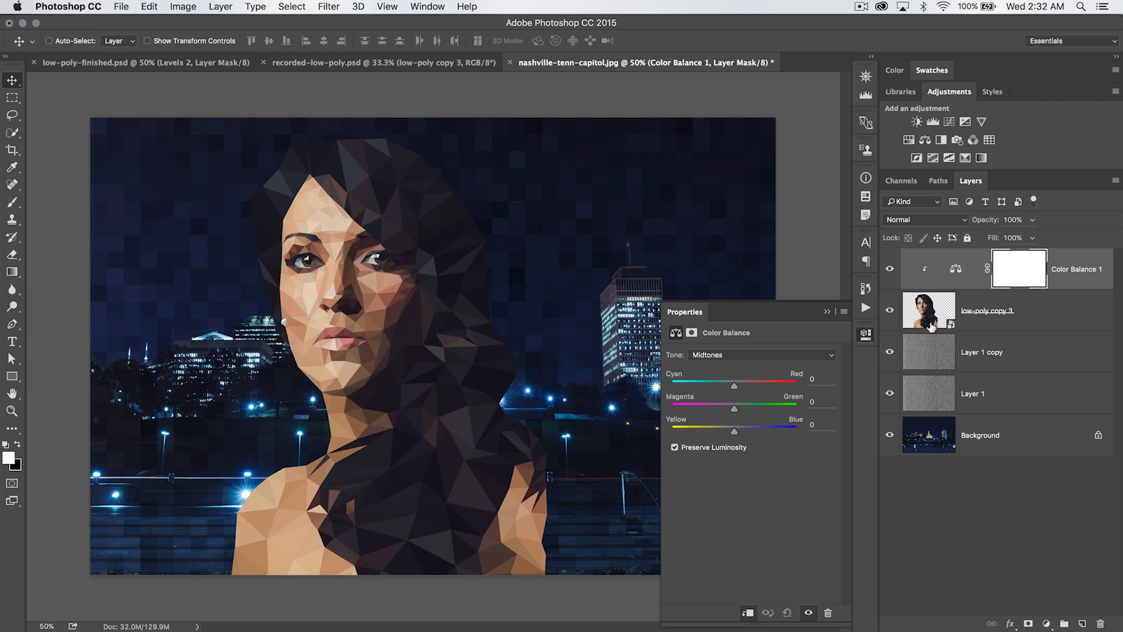
Shift the Color Balance shadows to Cyan/Red -7, Magenta/Green -6 and Yellow/Blue +9
{"action": "left_click", "coordinate": [750, 354]}
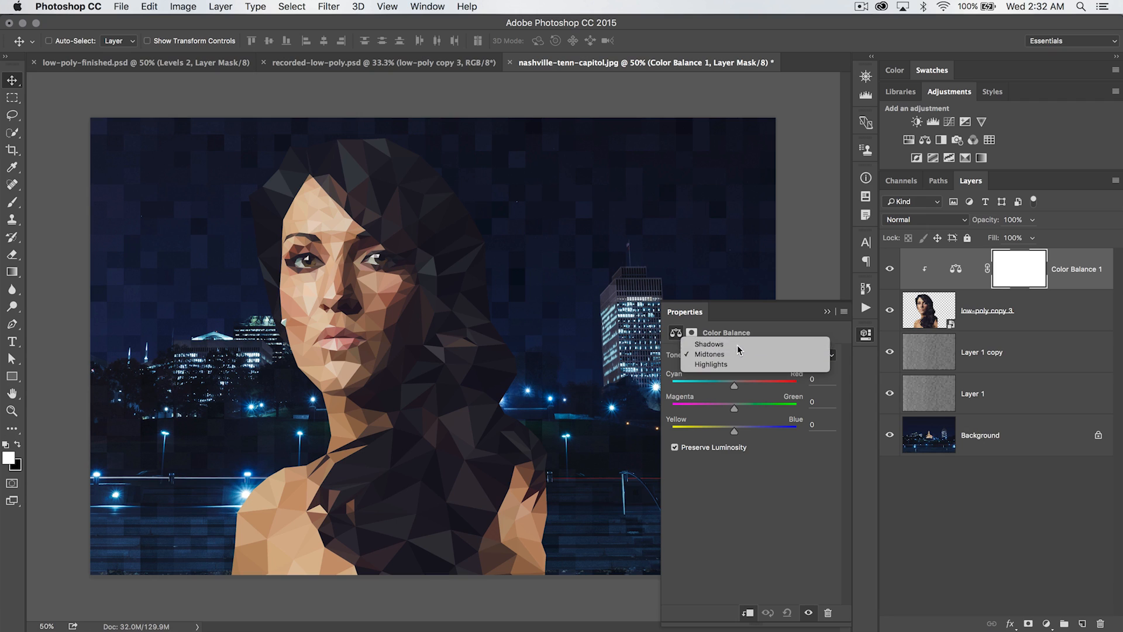
{"action": "left_click", "coordinate": [740, 347]}
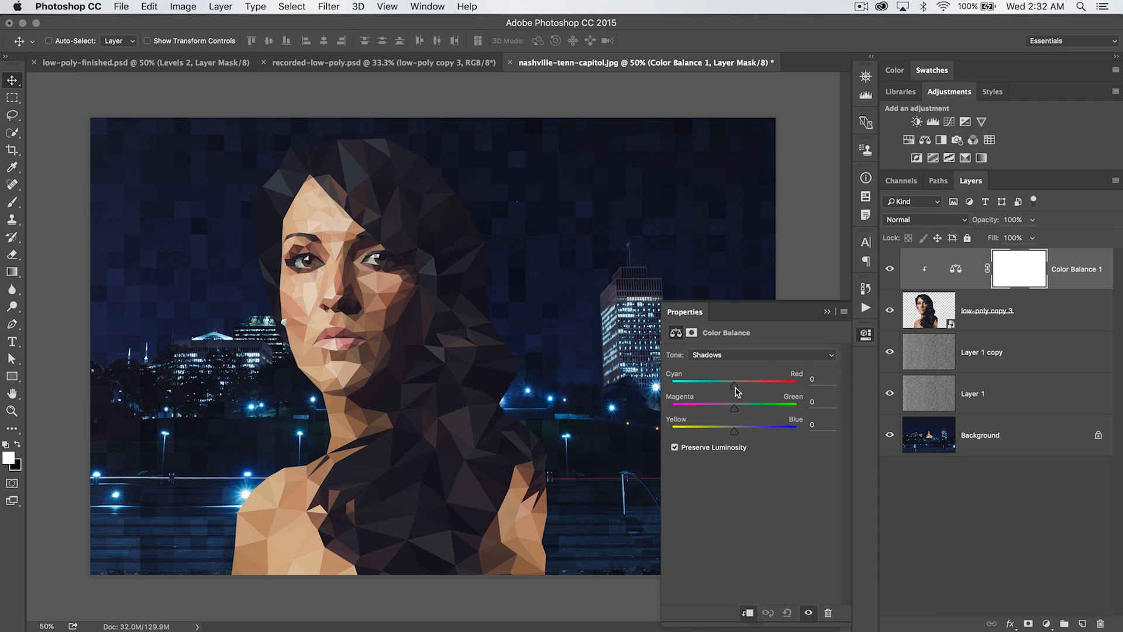
{"action": "left_click_drag", "start_coordinate": [735, 387], "coordinate": [731, 388]}
{"action": "left_click_drag", "start_coordinate": [733, 410], "coordinate": [730, 411]}
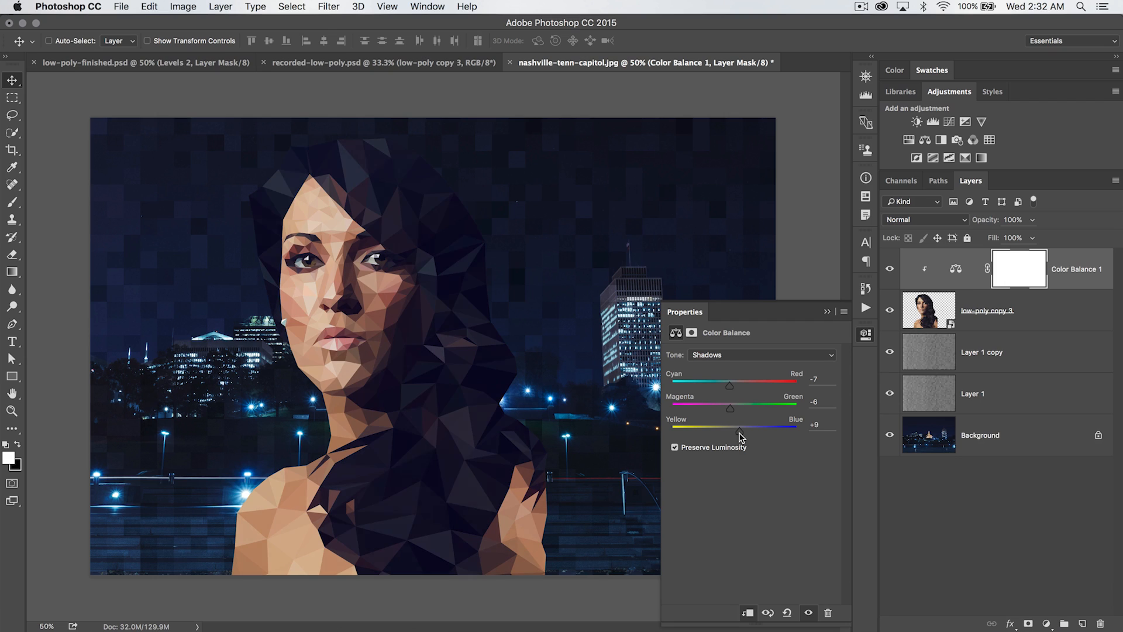
Adjust the Color Balance midtones to Magenta/Green -2 and Yellow/Blue +5
{"action": "left_click", "coordinate": [766, 356]}
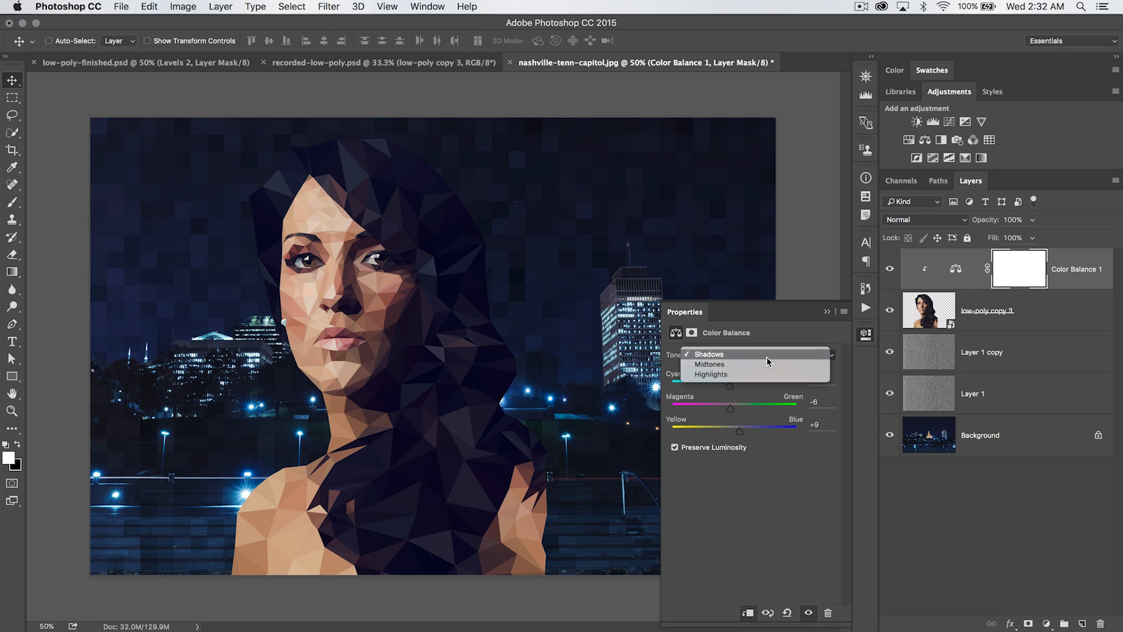
{"action": "left_click", "coordinate": [754, 369]}
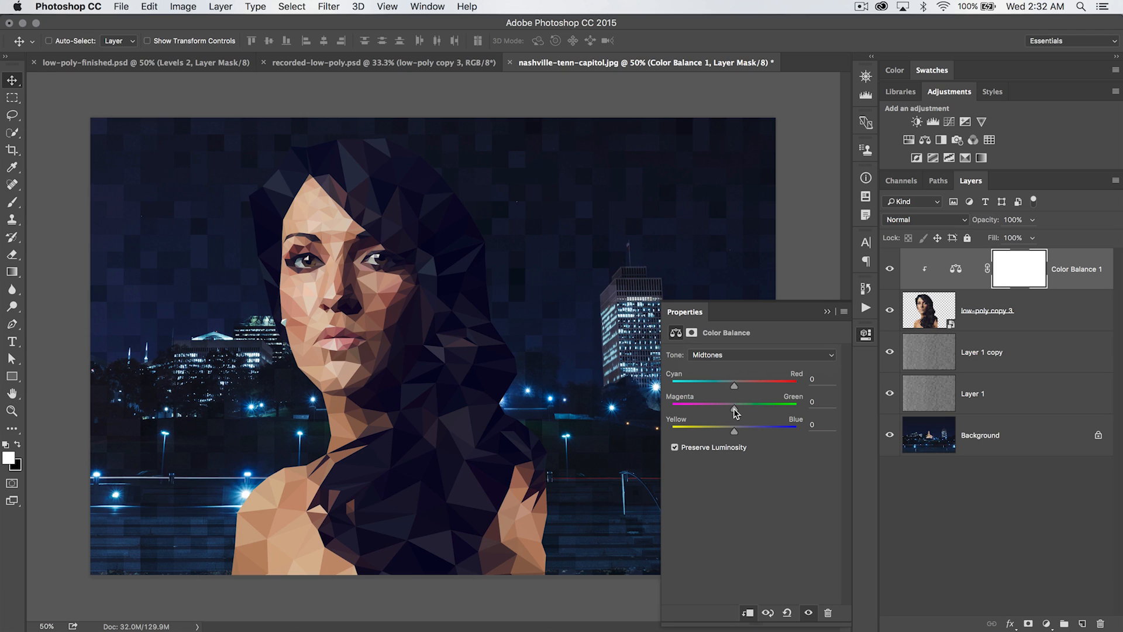
{"action": "left_click_drag", "start_coordinate": [733, 408], "coordinate": [729, 408]}
{"action": "left_click_drag", "start_coordinate": [734, 433], "coordinate": [739, 433]}
{"action": "left_click_drag", "start_coordinate": [731, 409], "coordinate": [732, 408]}
Shift the Color Balance highlights slightly toward cyan, magenta and yellow
{"action": "left_click", "coordinate": [734, 355]}
{"action": "left_click", "coordinate": [730, 365]}
{"action": "left_click_drag", "start_coordinate": [736, 385], "coordinate": [726, 386]}
{"action": "left_click_drag", "start_coordinate": [734, 409], "coordinate": [728, 412]}
{"action": "left_click_drag", "start_coordinate": [733, 434], "coordinate": [724, 434]}
{"action": "left_click", "coordinate": [866, 334]}
Toggle the Color Balance layer's visibility to compare the portrait before and after
{"action": "left_click", "coordinate": [890, 269]}
{"action": "left_click", "coordinate": [890, 269]}
{"action": "left_click", "coordinate": [889, 269]}
{"action": "left_click", "coordinate": [889, 269]}
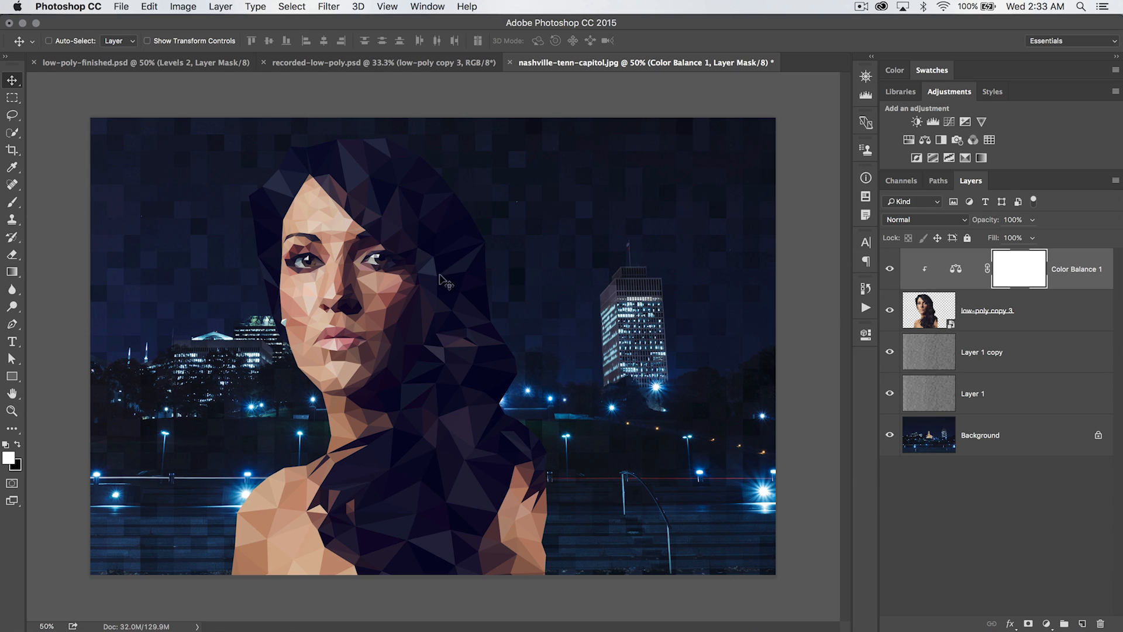
Reopen the Color Balance settings and nudge the shadows' Magenta/Green slider slightly
{"action": "double_click", "coordinate": [969, 269]}
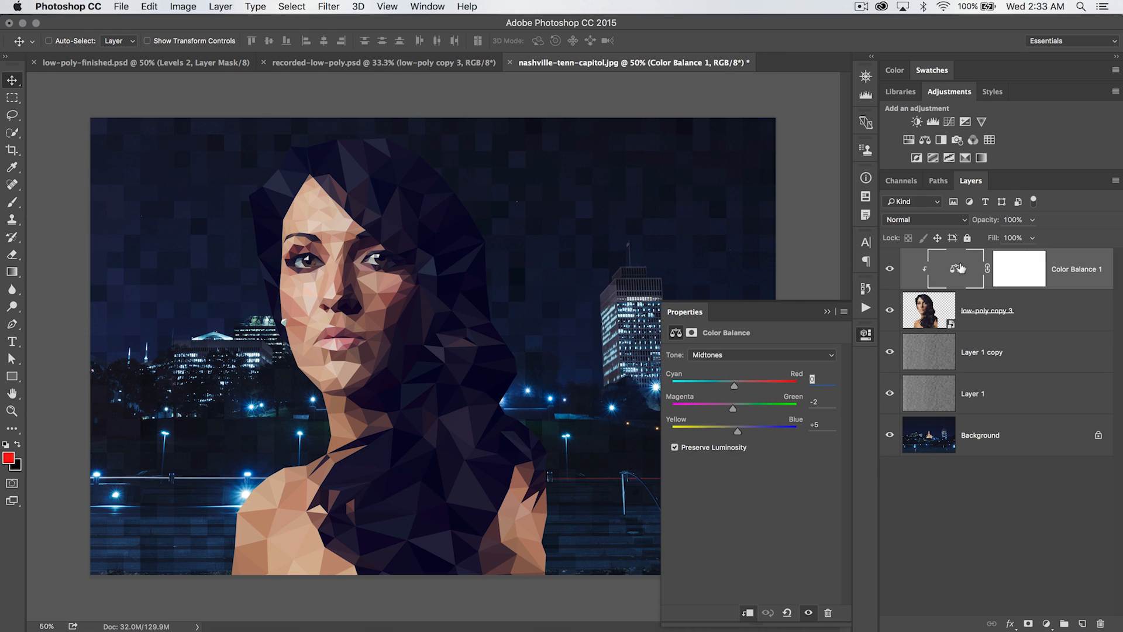
{"action": "left_click", "coordinate": [759, 355]}
{"action": "left_click", "coordinate": [738, 344]}
{"action": "left_click_drag", "start_coordinate": [730, 410], "coordinate": [733, 410]}
{"action": "left_click", "coordinate": [867, 332]}
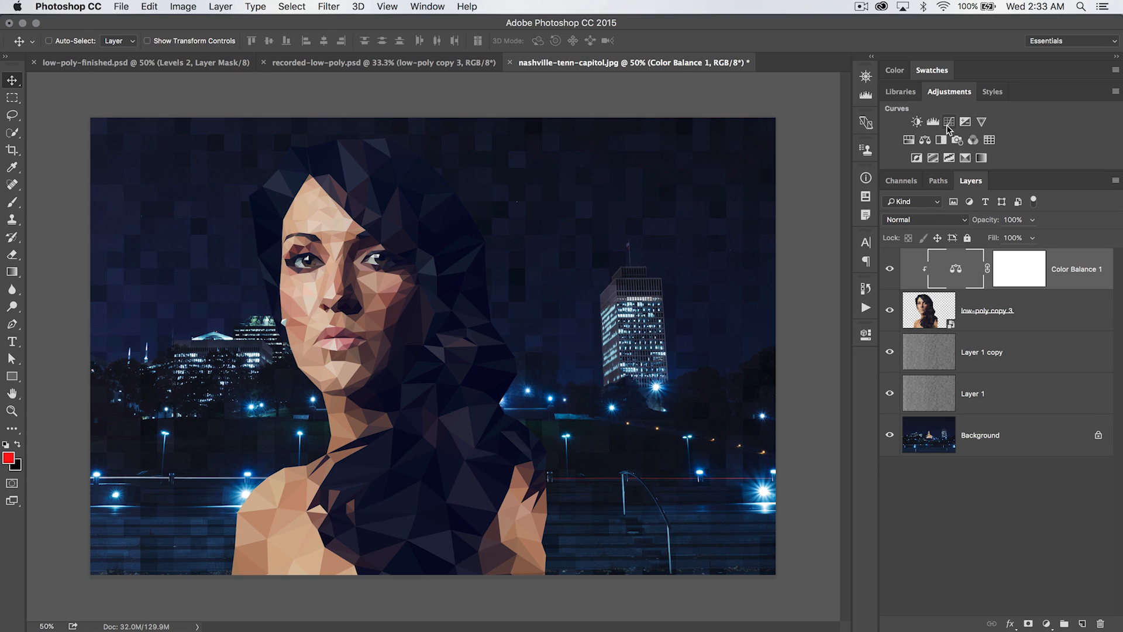
Add a Levels adjustment clipped to the portrait with midtone input 1.07 and white input 248
{"action": "left_click", "coordinate": [933, 122]}
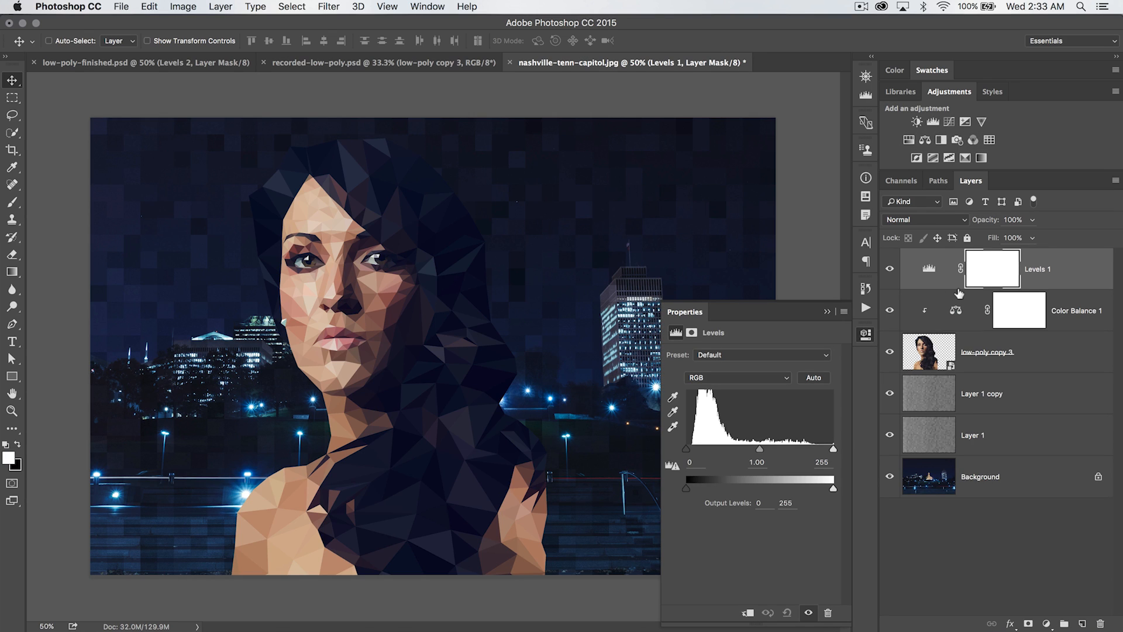
{"action": "left_click", "coordinate": [948, 285], "text": "alt"}
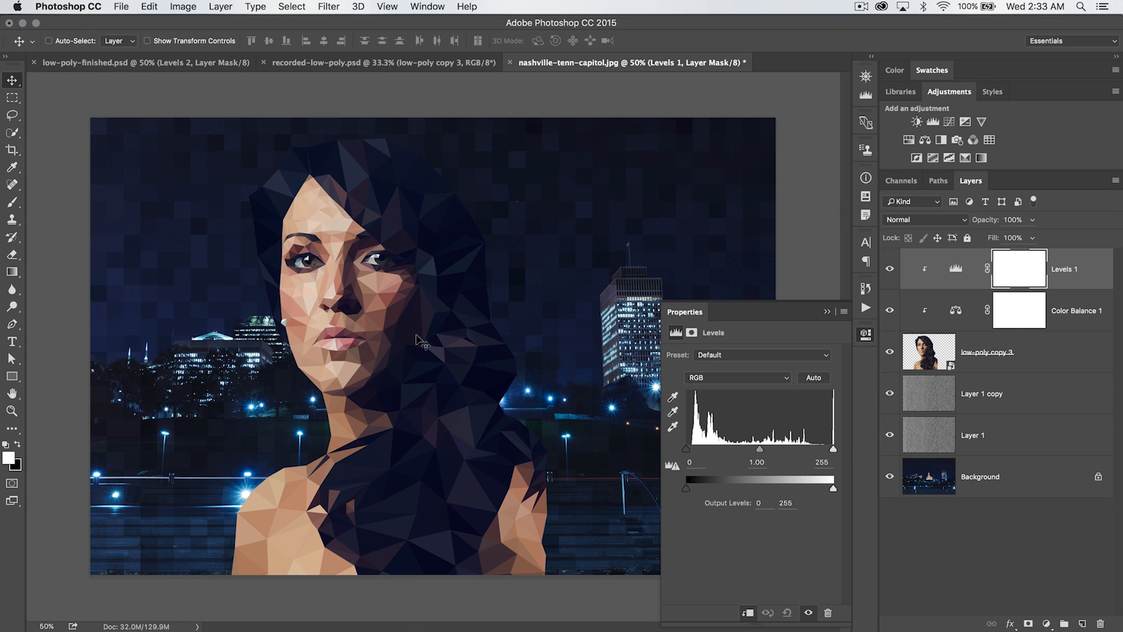
{"action": "left_click_drag", "start_coordinate": [759, 449], "coordinate": [759, 453]}
{"action": "left_click_drag", "start_coordinate": [833, 450], "coordinate": [829, 451]}
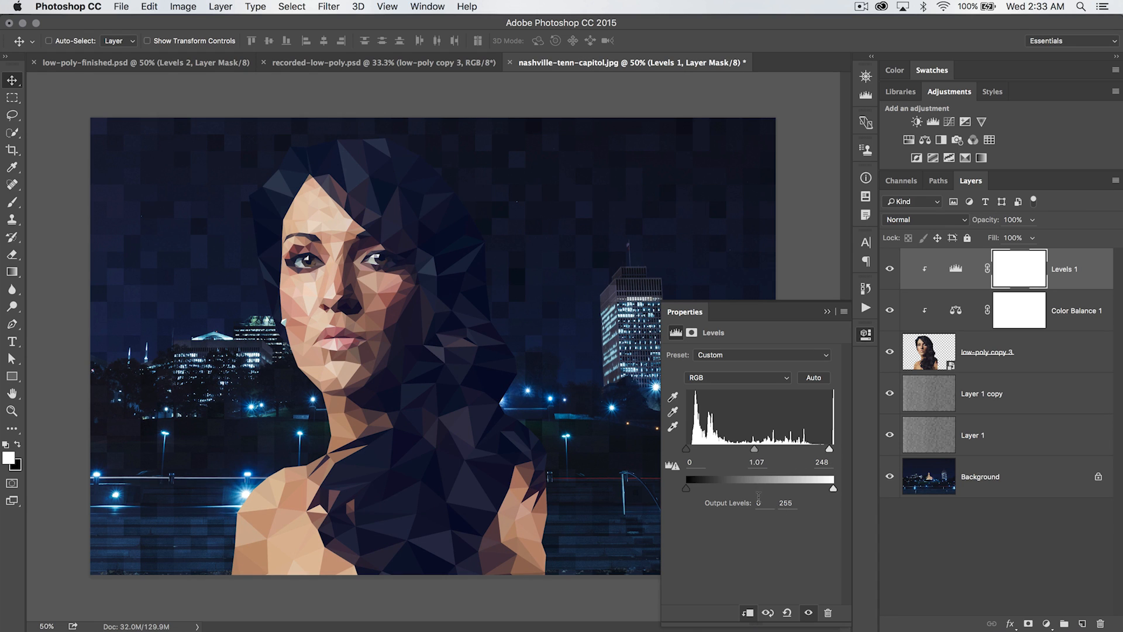
{"action": "left_click", "coordinate": [866, 334]}
Toggle the Levels layer's visibility to compare the portrait before and after
{"action": "left_click", "coordinate": [888, 269]}
{"action": "left_click", "coordinate": [887, 269]}
{"action": "left_click", "coordinate": [888, 269]}
{"action": "left_click", "coordinate": [887, 269]}
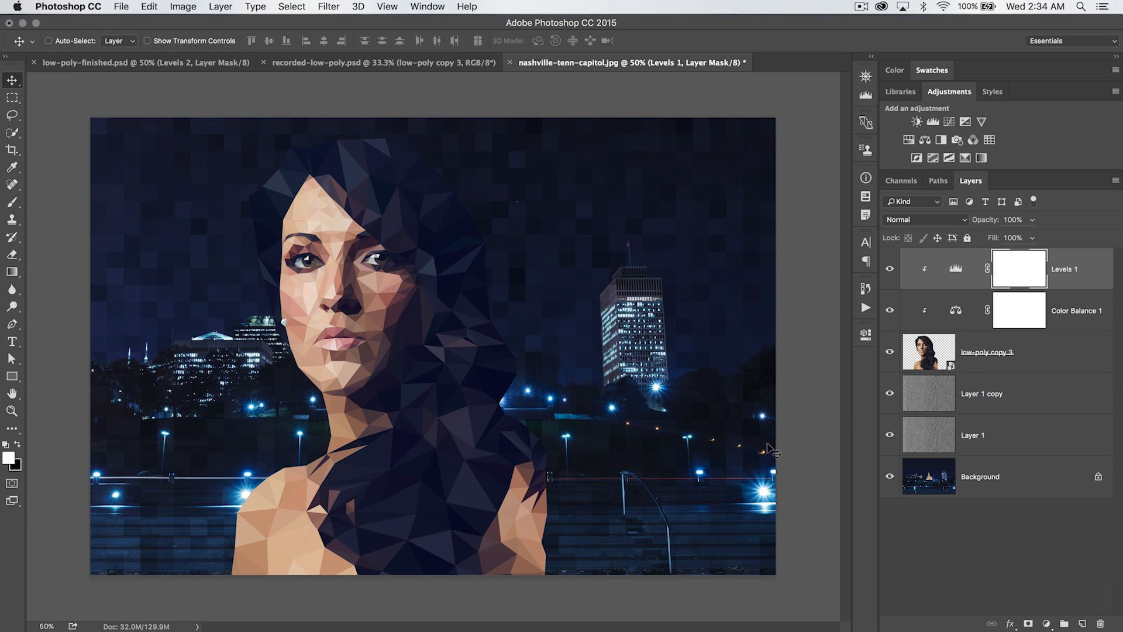
Load the portrait layer's outline as a selection and create a new empty layer beneath it
{"action": "left_click", "coordinate": [988, 351]}
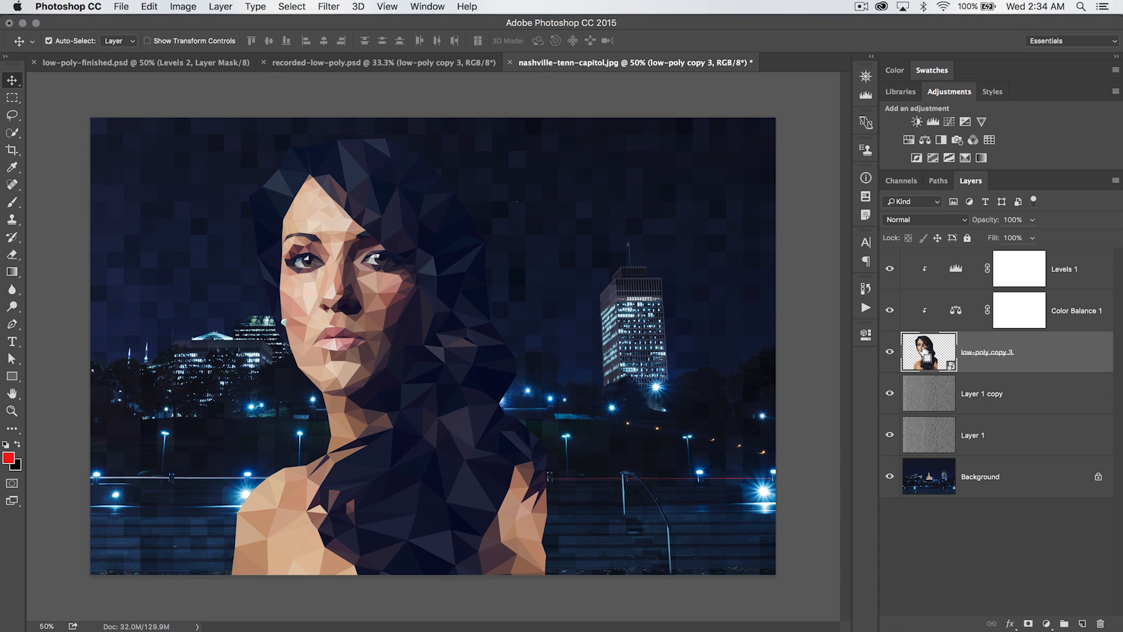
{"action": "left_click", "coordinate": [926, 354], "text": "super"}
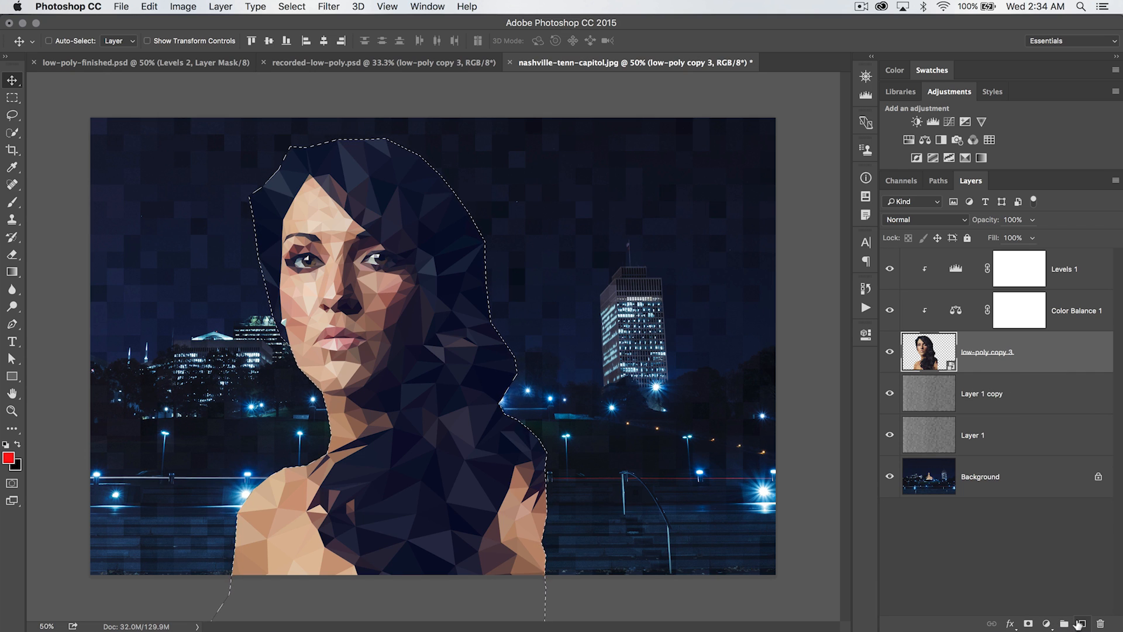
{"action": "left_click", "coordinate": [1082, 623], "text": "super"}
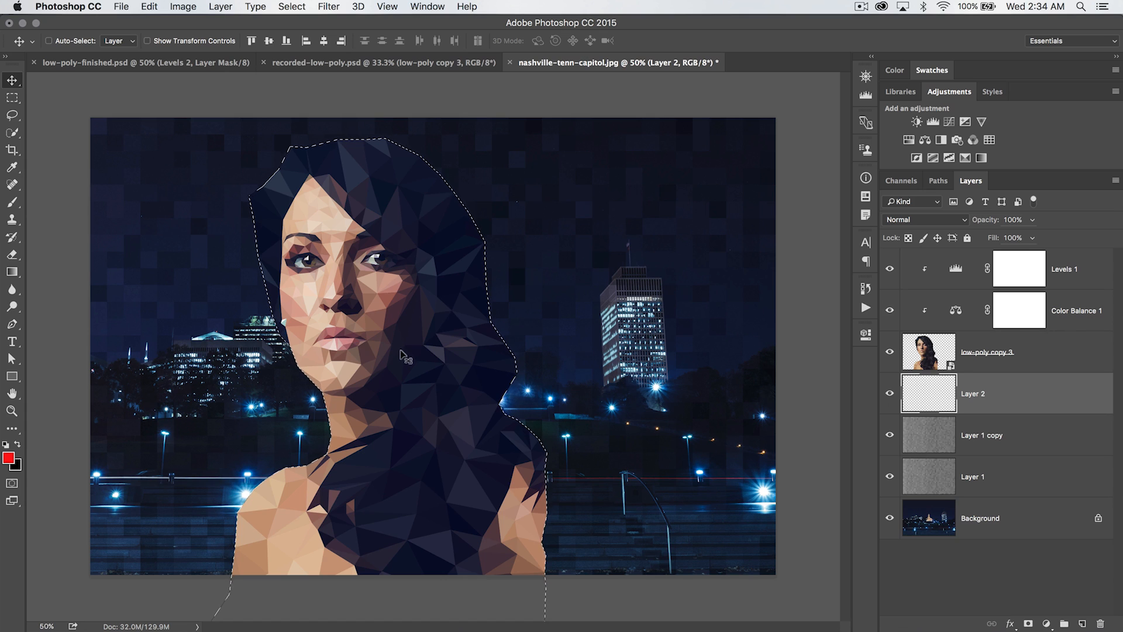
Fill the selection on the new layer with foreground color 5b88bf, then deselect
{"action": "left_click", "coordinate": [9, 460]}
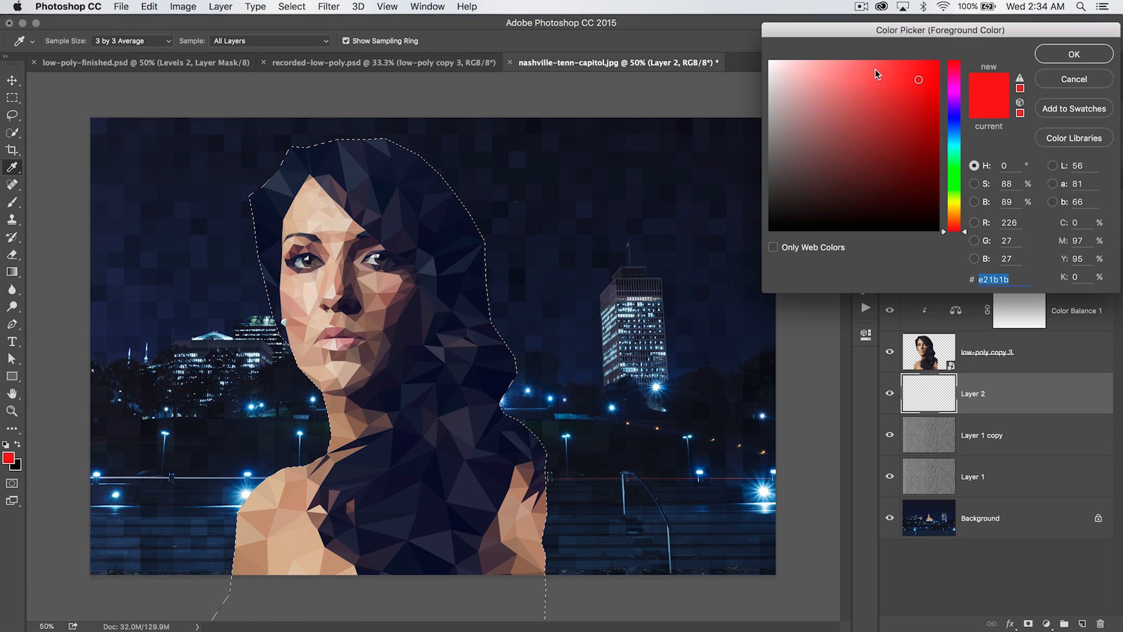
{"action": "left_click_drag", "start_coordinate": [967, 31], "coordinate": [818, 100]}
{"action": "type", "text": "5"}
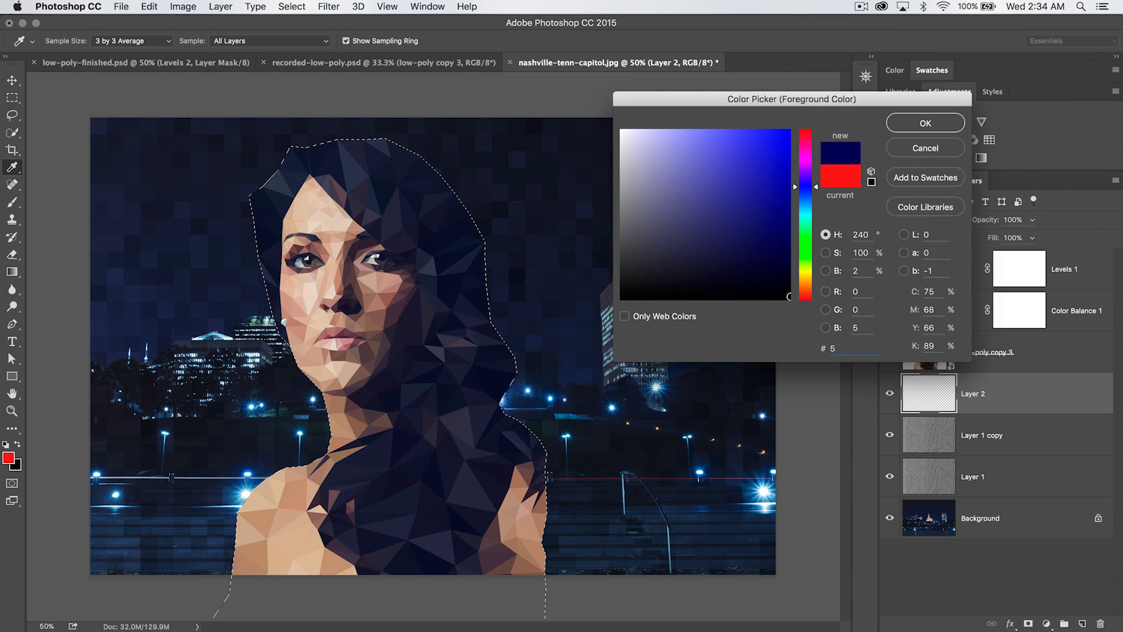
{"action": "type", "text": "b88bf"}
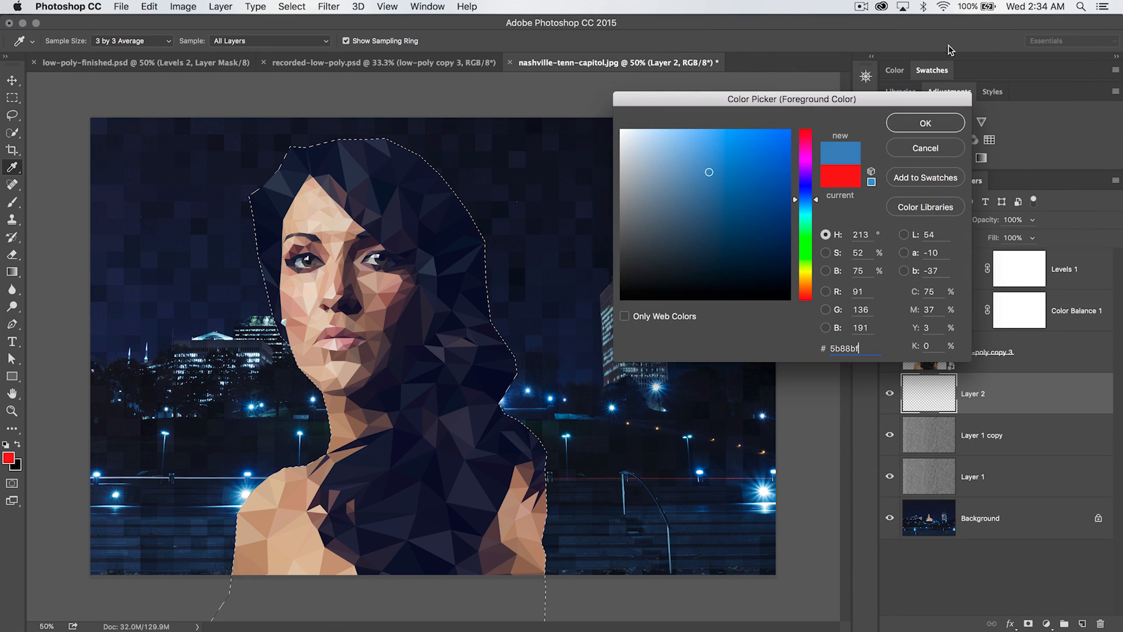
{"action": "left_click", "coordinate": [917, 130]}
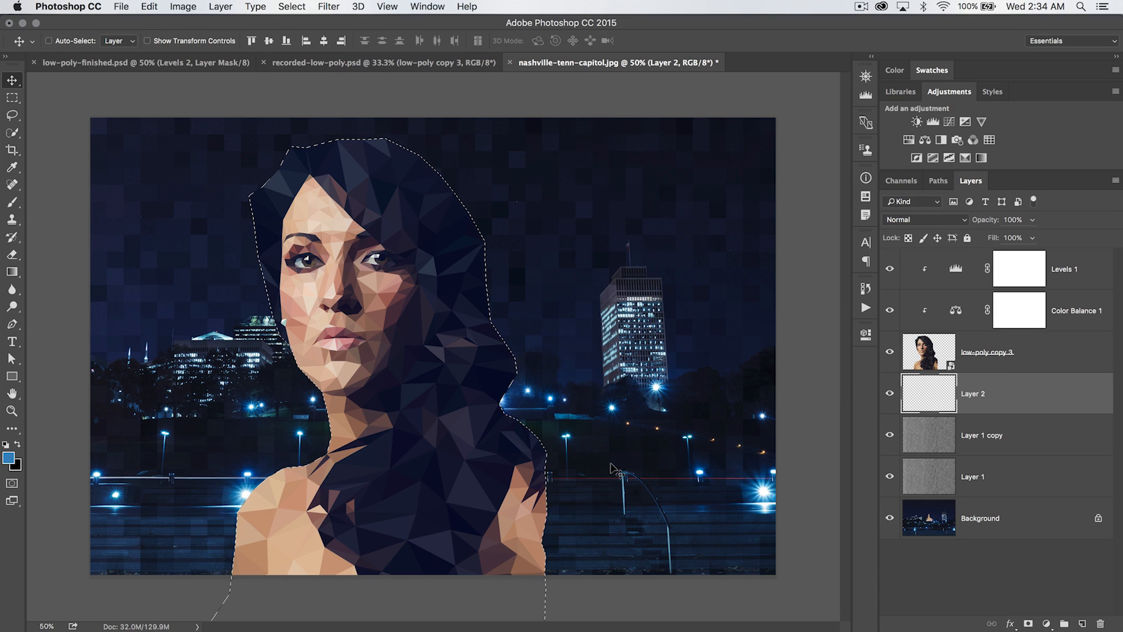
{"action": "key", "text": "alt+BackSpace"}
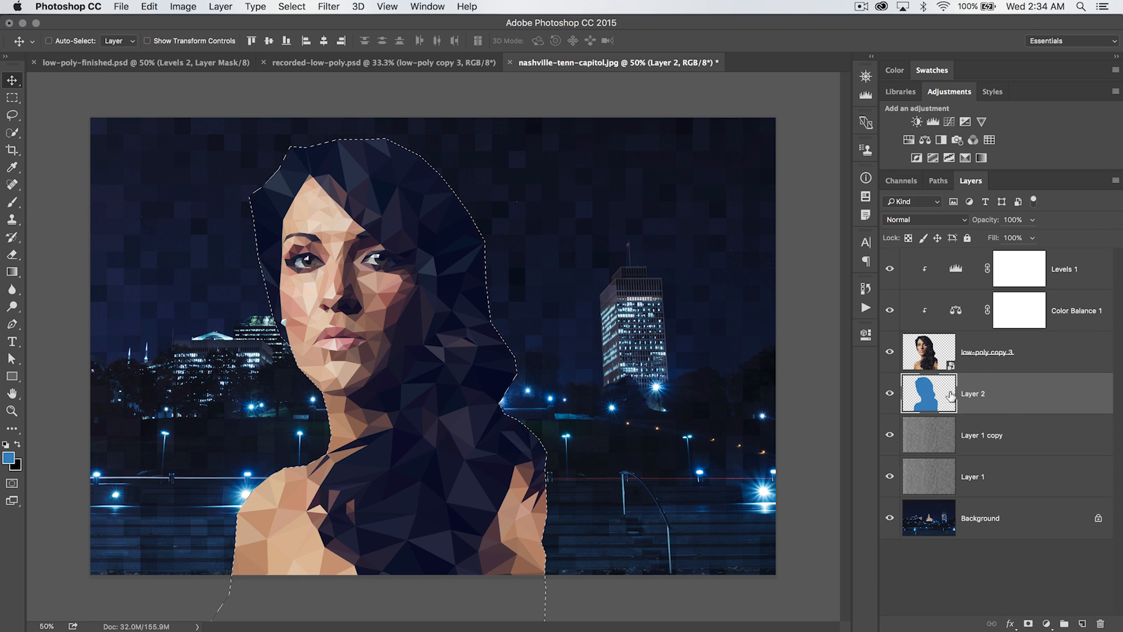
{"action": "key", "text": "super"}
{"action": "key", "text": "super+d"}
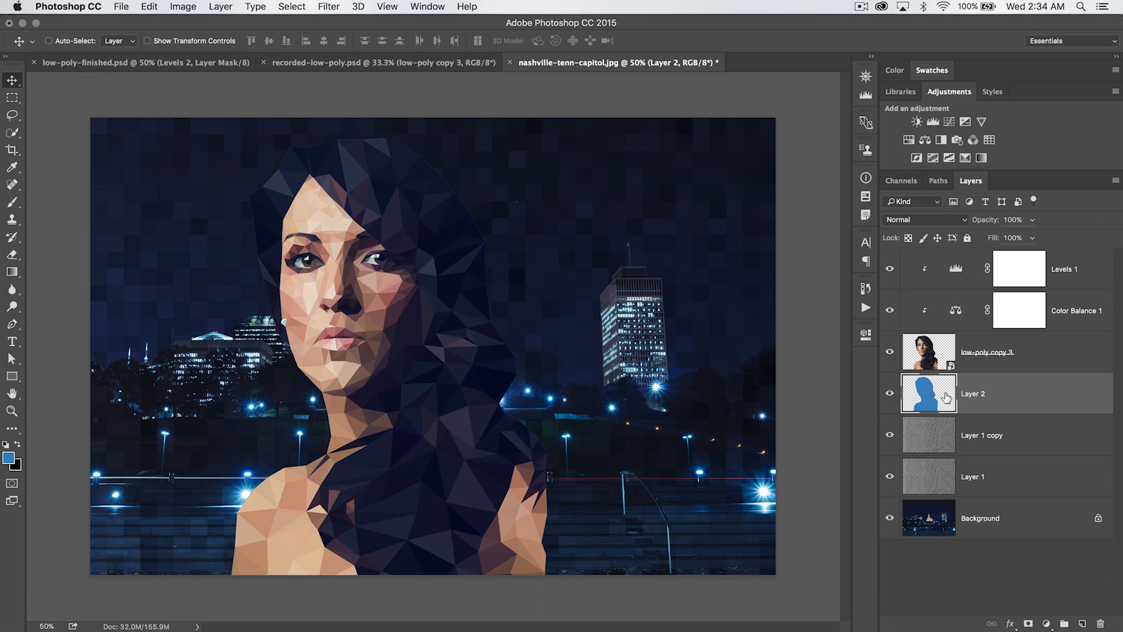
Duplicate the blue silhouette layer and hide the portrait and original silhouette layers
{"action": "key", "text": "super+j"}
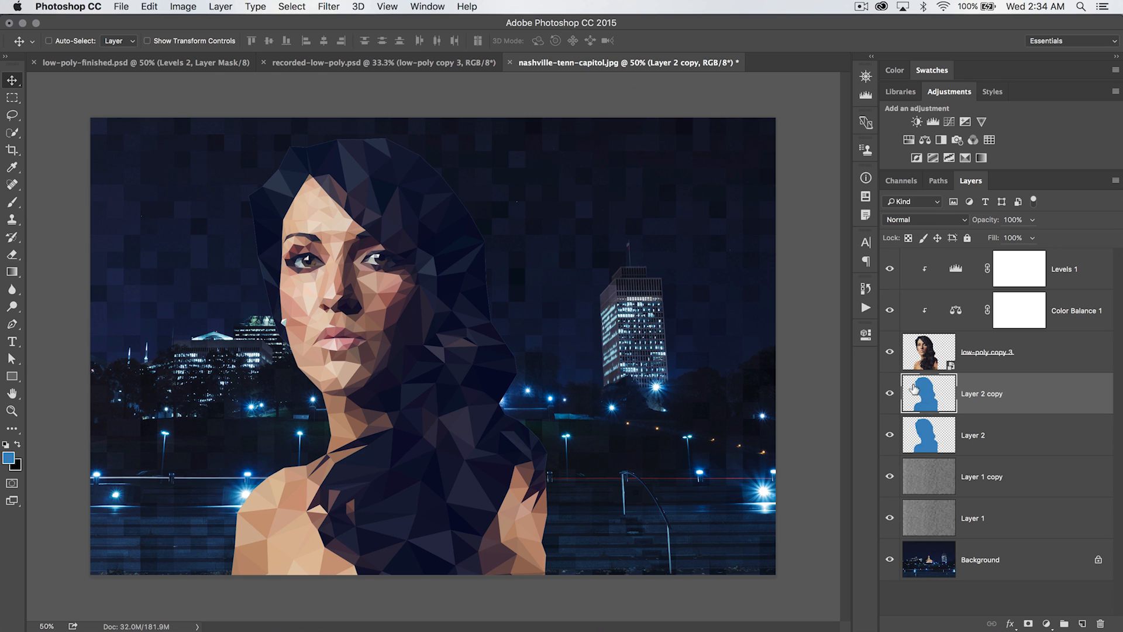
{"action": "left_click", "coordinate": [889, 353]}
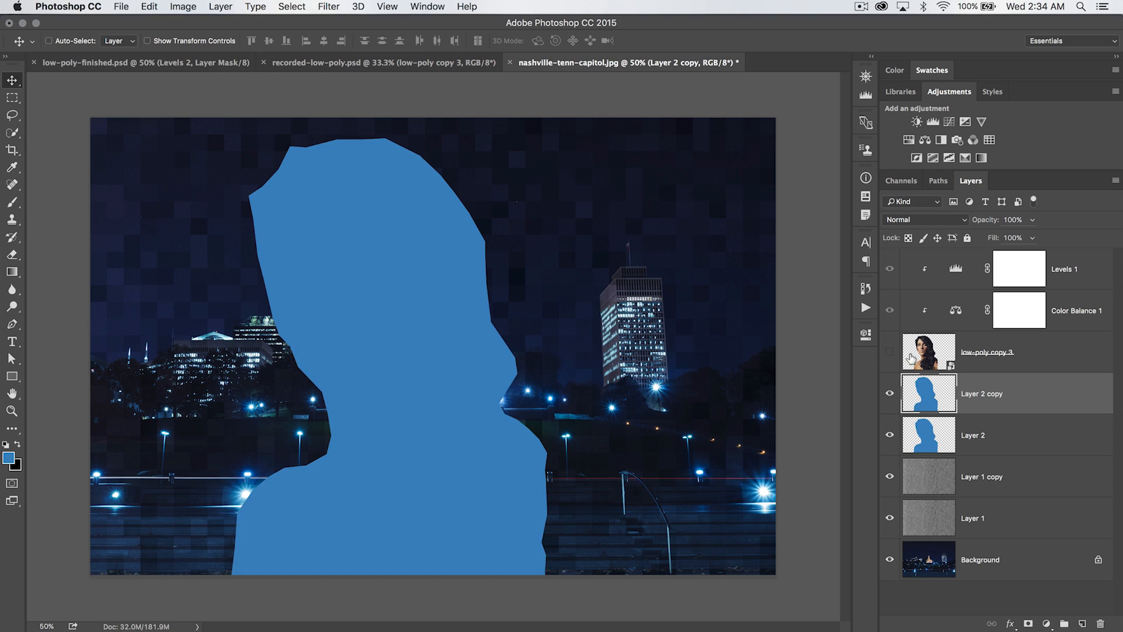
{"action": "left_click", "coordinate": [889, 434]}
Apply Motion Blur to the silhouette copy with angle -45 and distance 1000 pixels
{"action": "left_click", "coordinate": [326, 7]}
{"action": "mouse_move", "coordinate": [395, 165]}
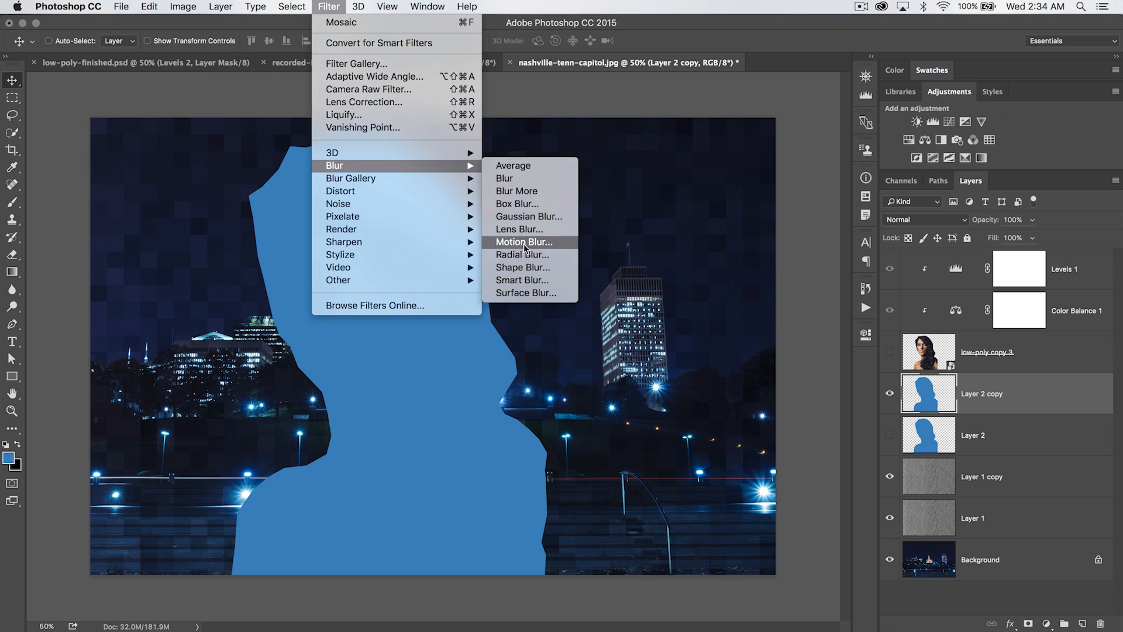
{"action": "left_click", "coordinate": [550, 244]}
{"action": "left_click_drag", "start_coordinate": [257, 277], "coordinate": [658, 167]}
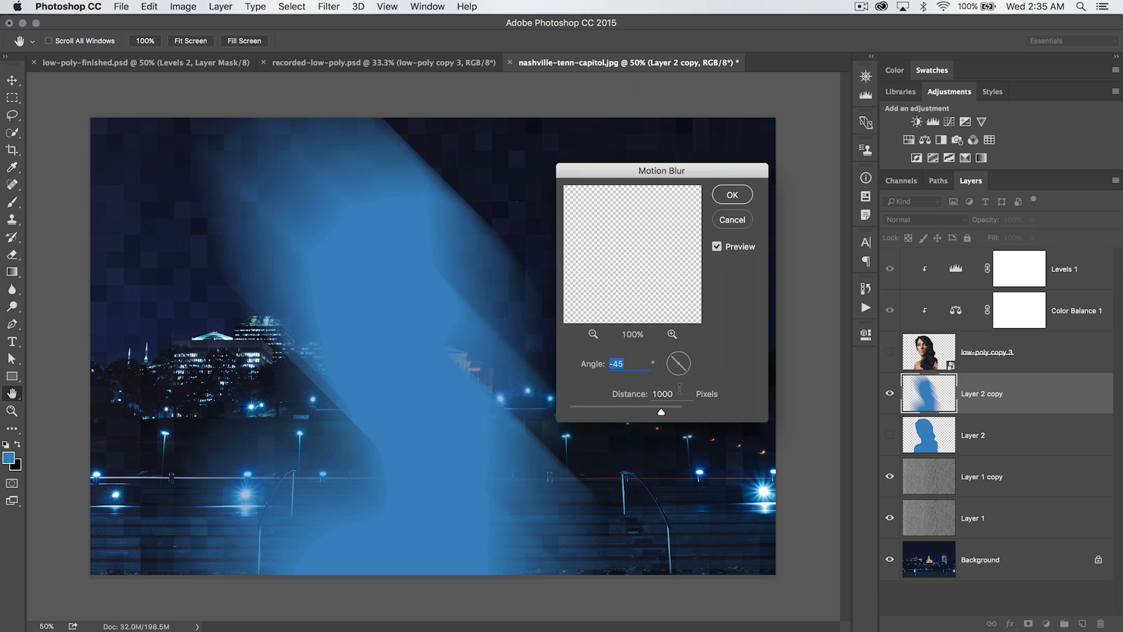
{"action": "left_click", "coordinate": [741, 195]}
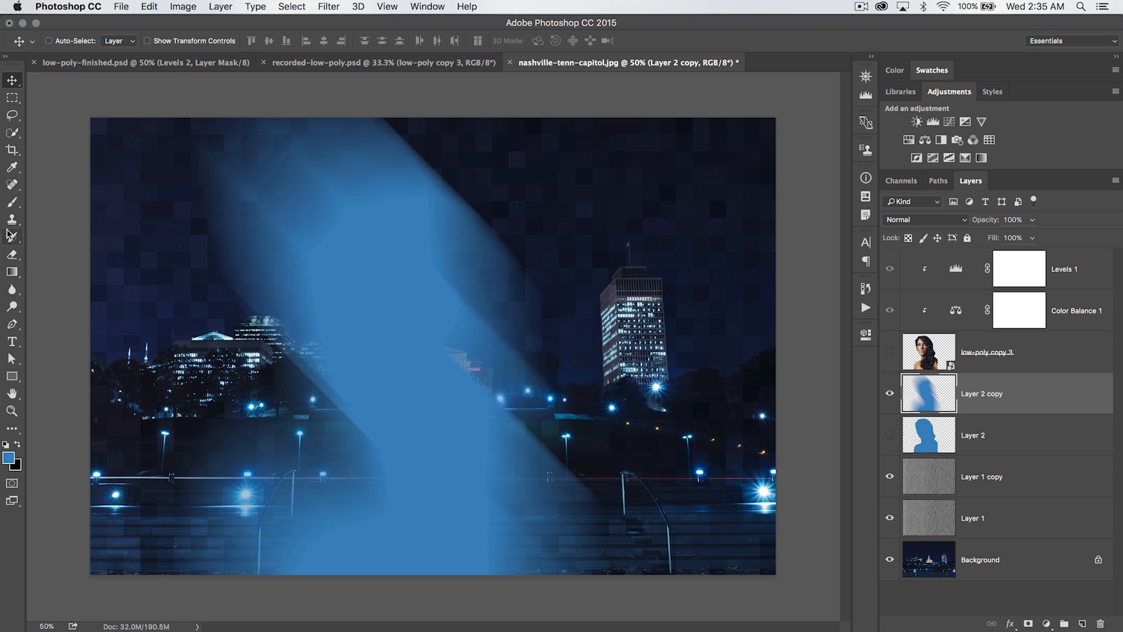
Paint diagonal white streaks with a soft 70 px brush at 100% opacity along the right edge of the blurred silhouette
{"action": "left_click", "coordinate": [12, 202]}
{"action": "right_click", "coordinate": [353, 257]}
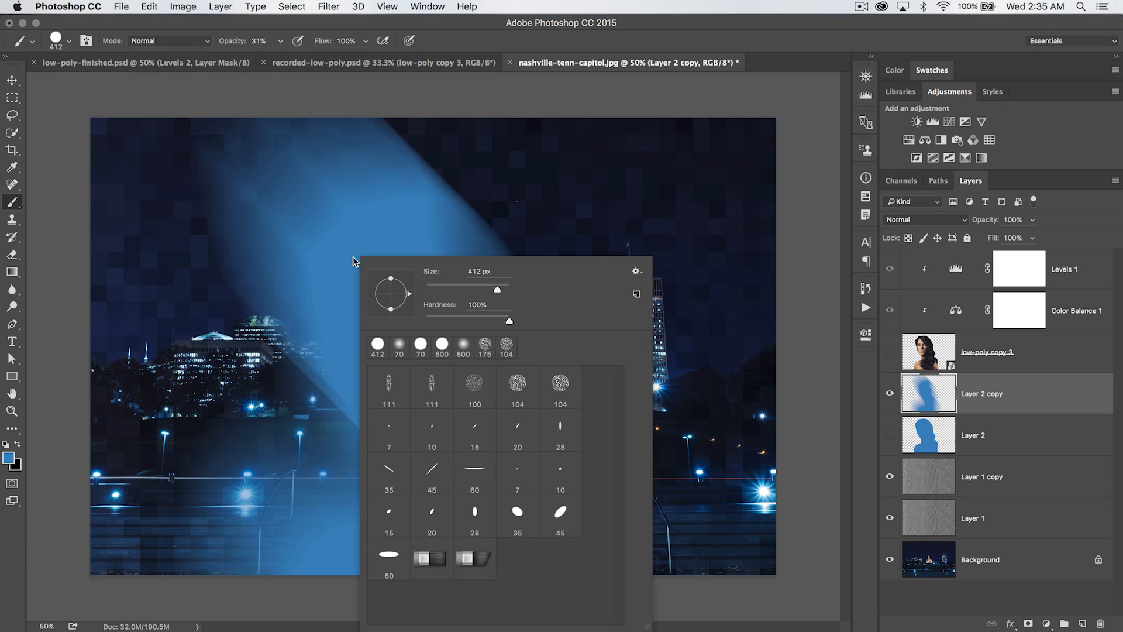
{"action": "left_click", "coordinate": [425, 342]}
{"action": "left_click_drag", "start_coordinate": [508, 321], "coordinate": [409, 321]}
{"action": "left_click", "coordinate": [490, 100]}
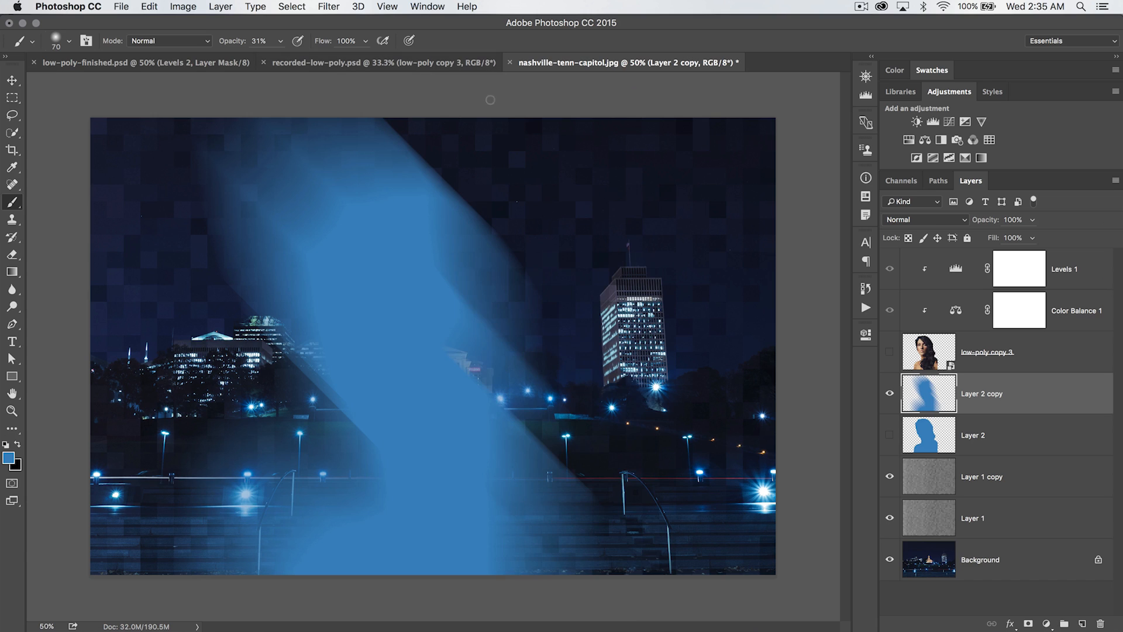
{"action": "key", "text": "d"}
{"action": "key", "text": "x"}
{"action": "left_click_drag", "start_coordinate": [232, 41], "coordinate": [360, 40]}
{"action": "left_click", "coordinate": [285, 147]}
{"action": "left_click", "coordinate": [360, 216], "text": "shift"}
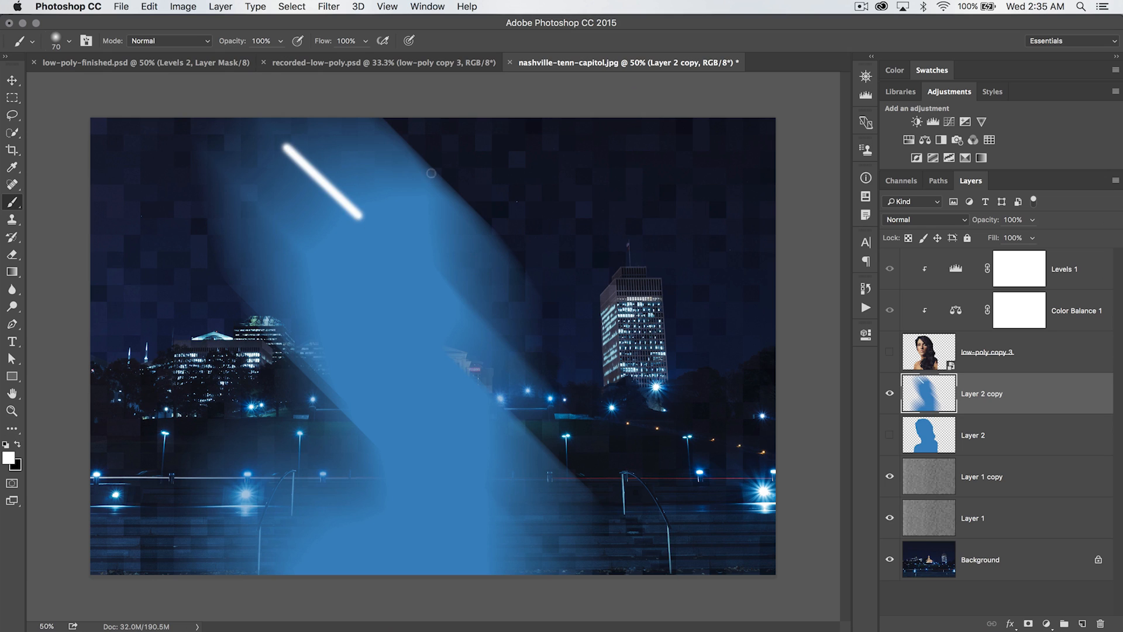
{"action": "left_click", "coordinate": [473, 225], "text": "shift"}
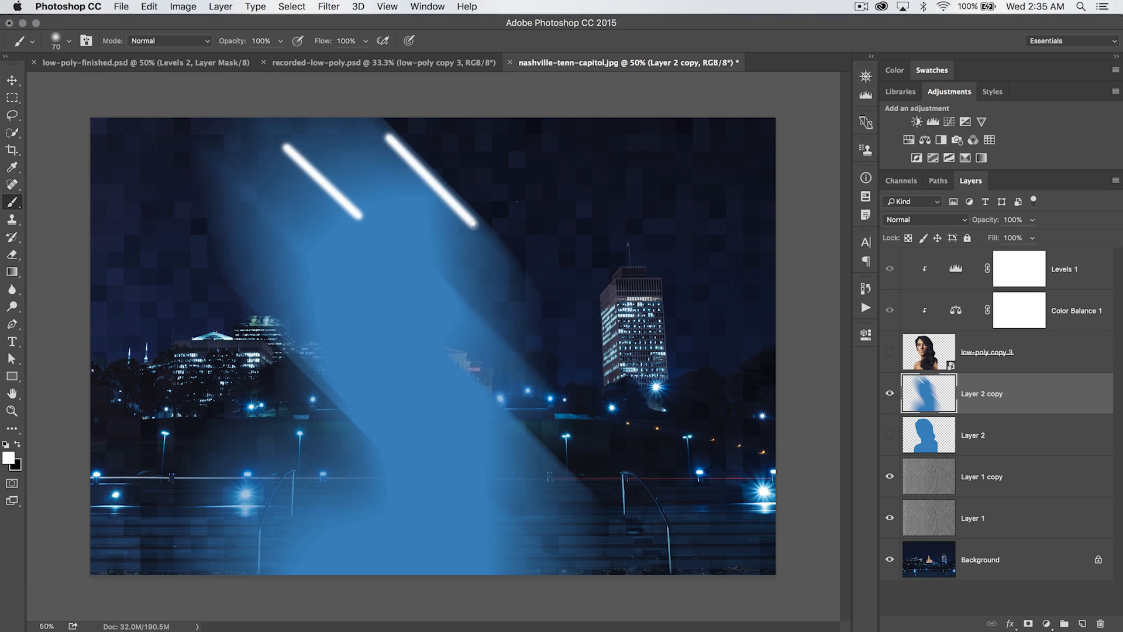
{"action": "left_click", "coordinate": [433, 277]}
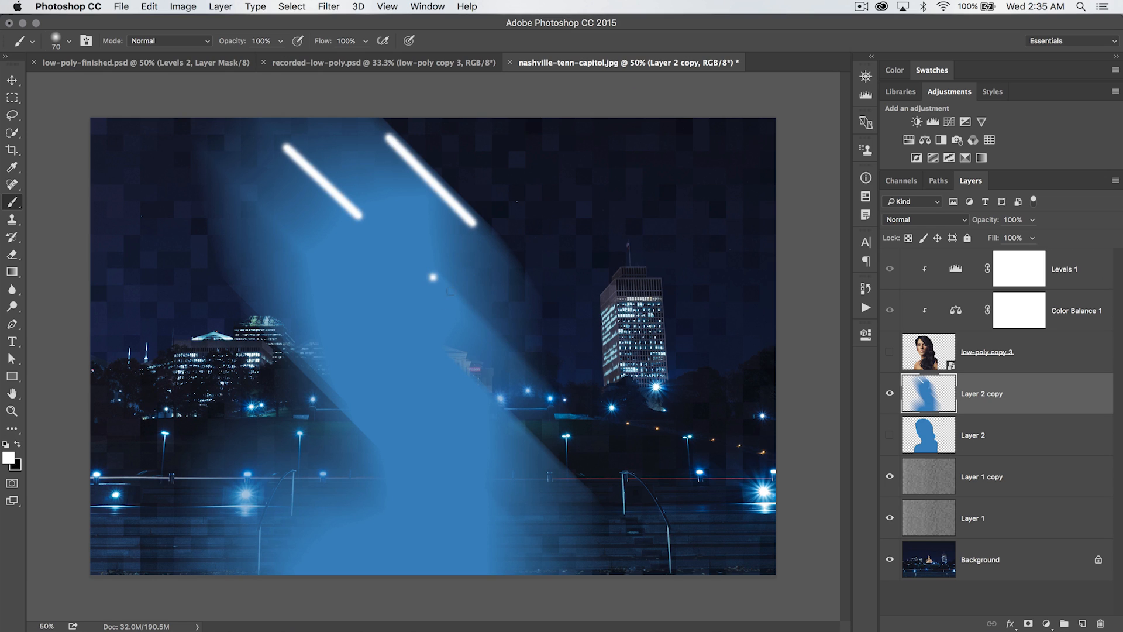
{"action": "left_click", "coordinate": [510, 352], "text": "shift"}
{"action": "left_click", "coordinate": [442, 360]}
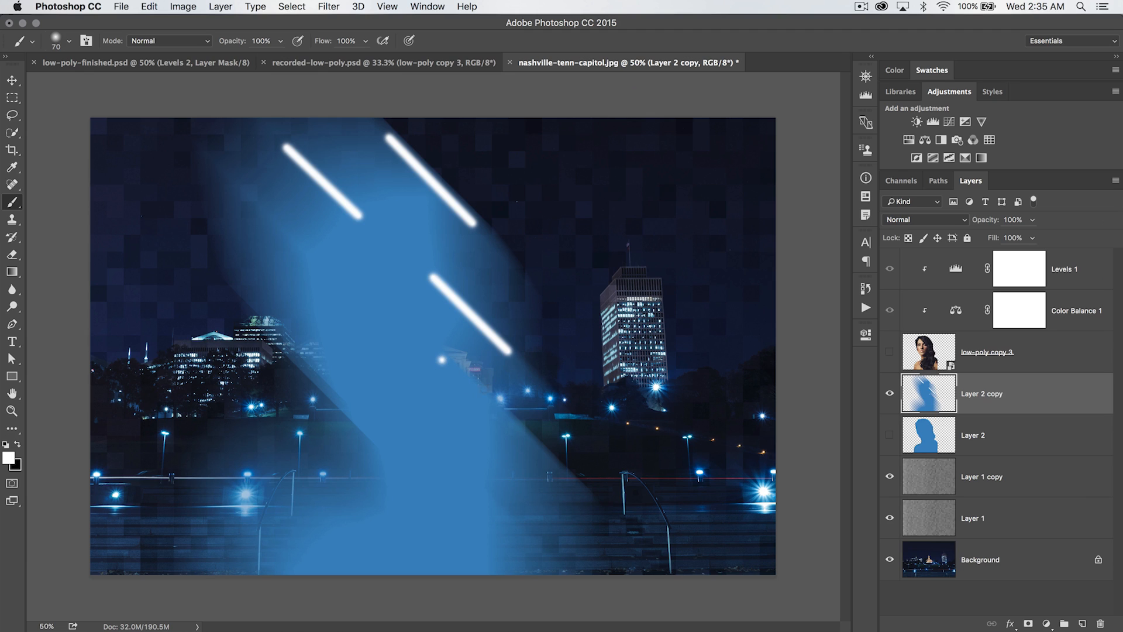
{"action": "left_click", "coordinate": [544, 457], "text": "shift"}
{"action": "left_click", "coordinate": [474, 489]}
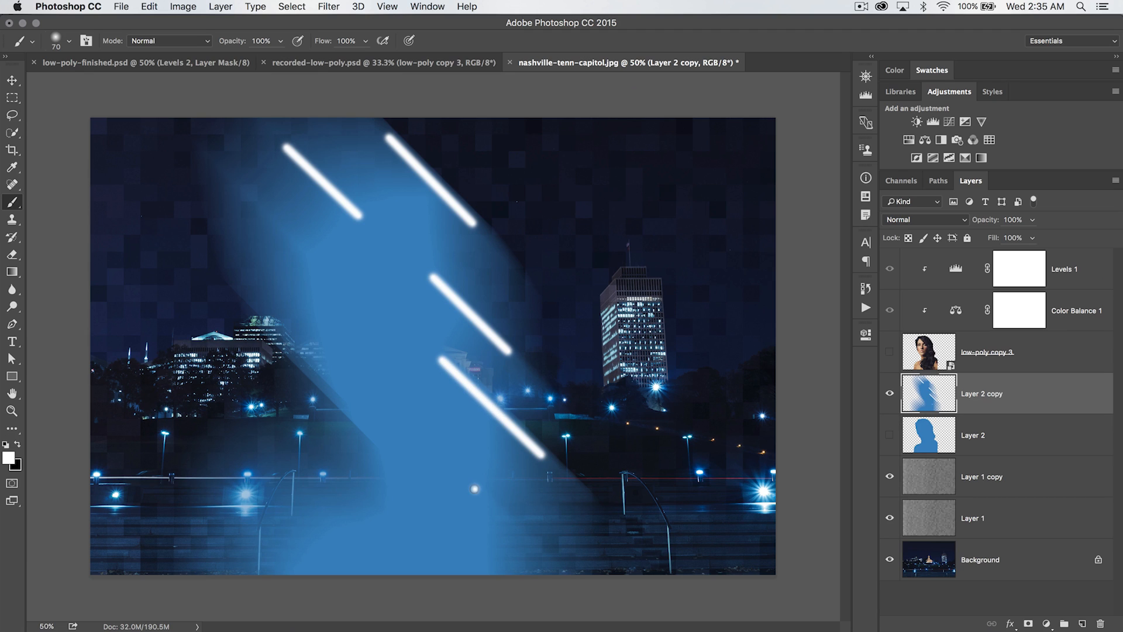
{"action": "left_click", "coordinate": [525, 543], "text": "shift"}
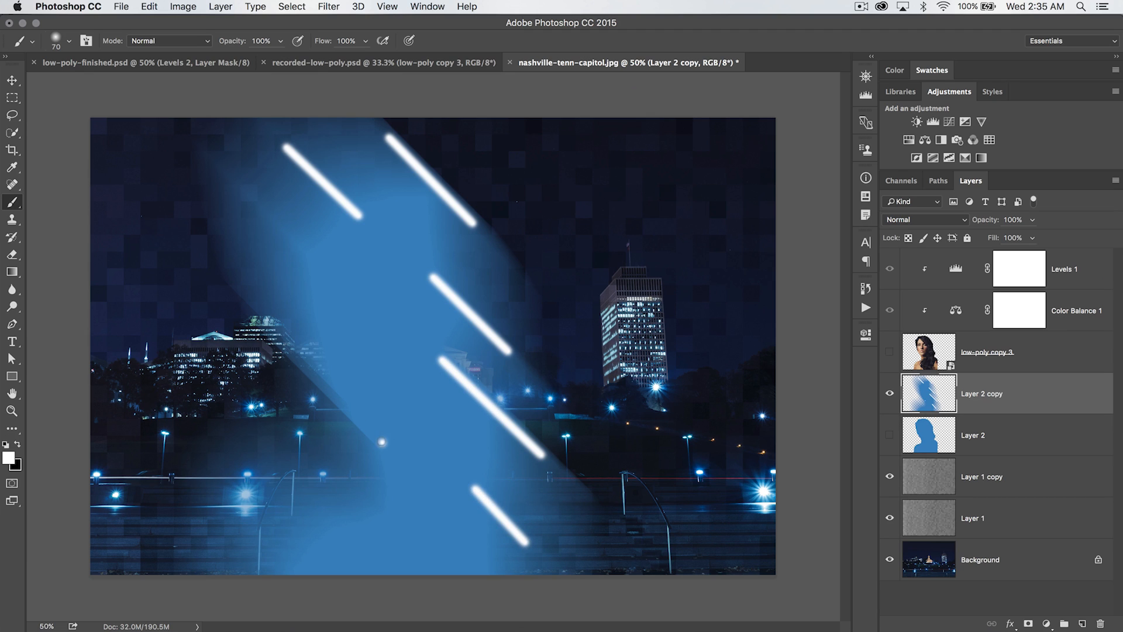
Paint more diagonal white streaks over the left side of the blurred silhouette copy
{"action": "left_click", "coordinate": [281, 342], "text": "shift"}
{"action": "left_click", "coordinate": [318, 266]}
{"action": "left_click", "coordinate": [234, 185], "text": "shift"}
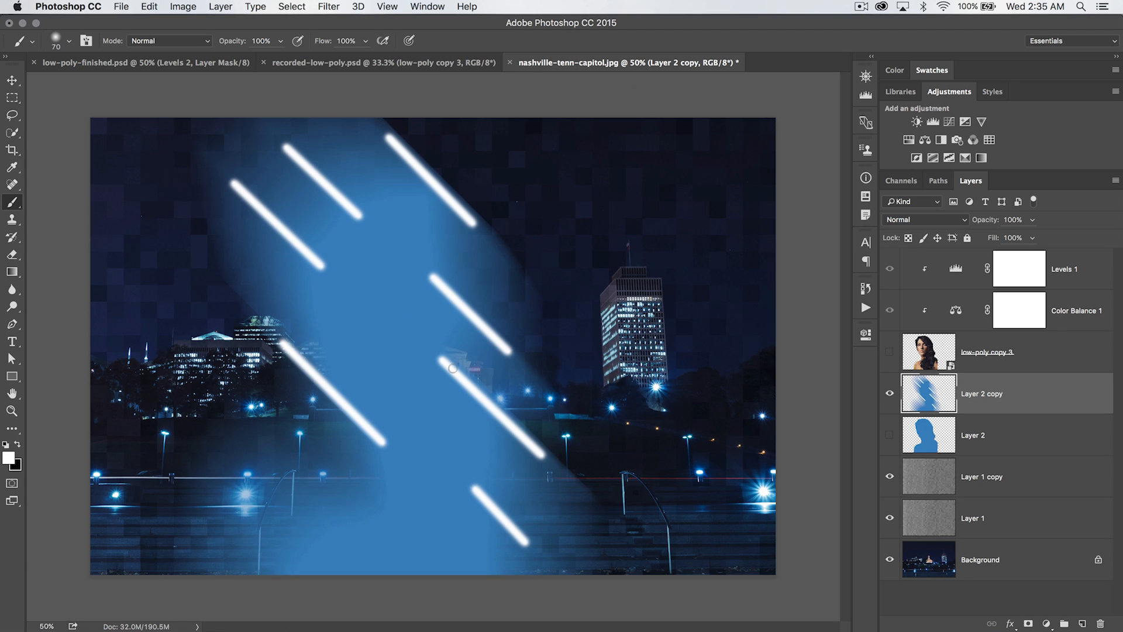
{"action": "left_click", "coordinate": [308, 509]}
{"action": "left_click", "coordinate": [352, 547], "text": "shift"}
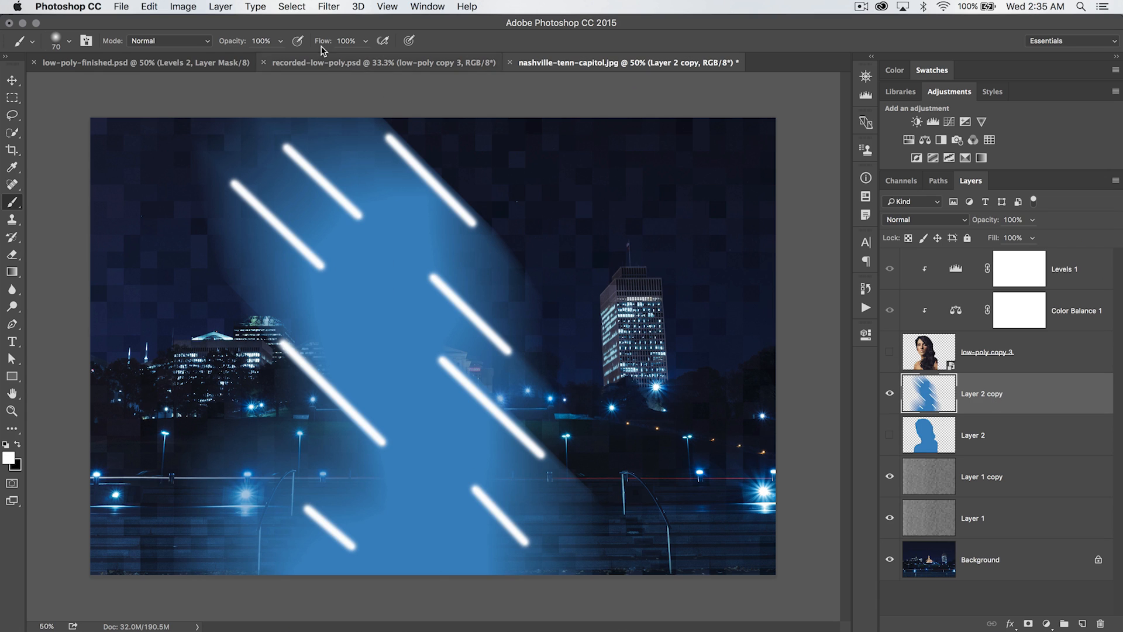
Reapply the Motion Blur filter twice to the streaked silhouette copy
{"action": "left_click", "coordinate": [331, 7]}
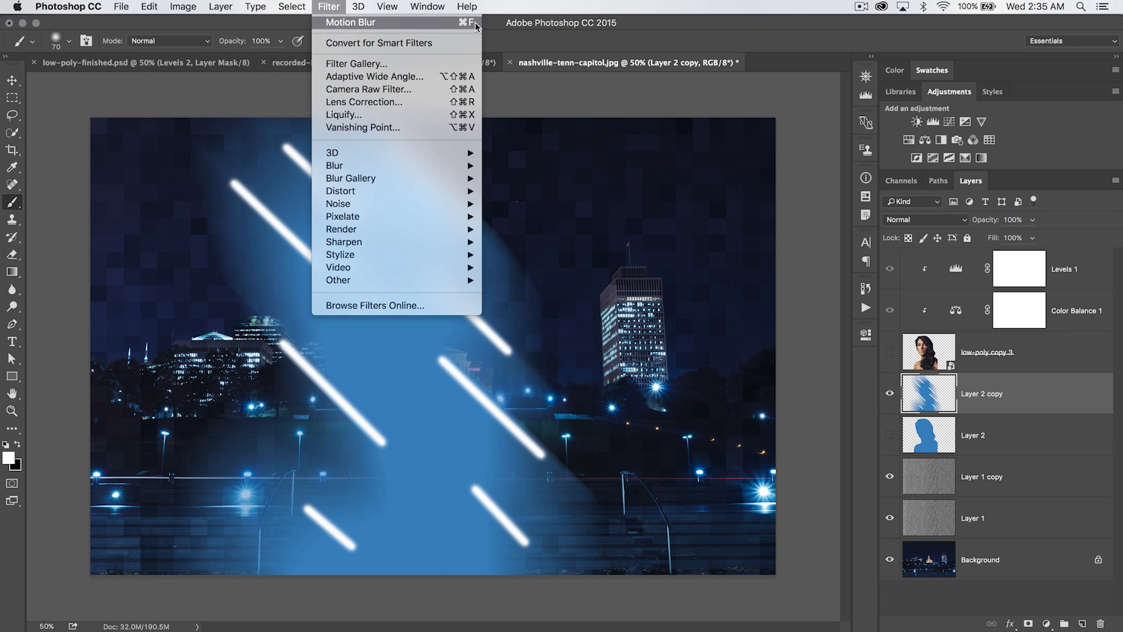
{"action": "left_click", "coordinate": [372, 23]}
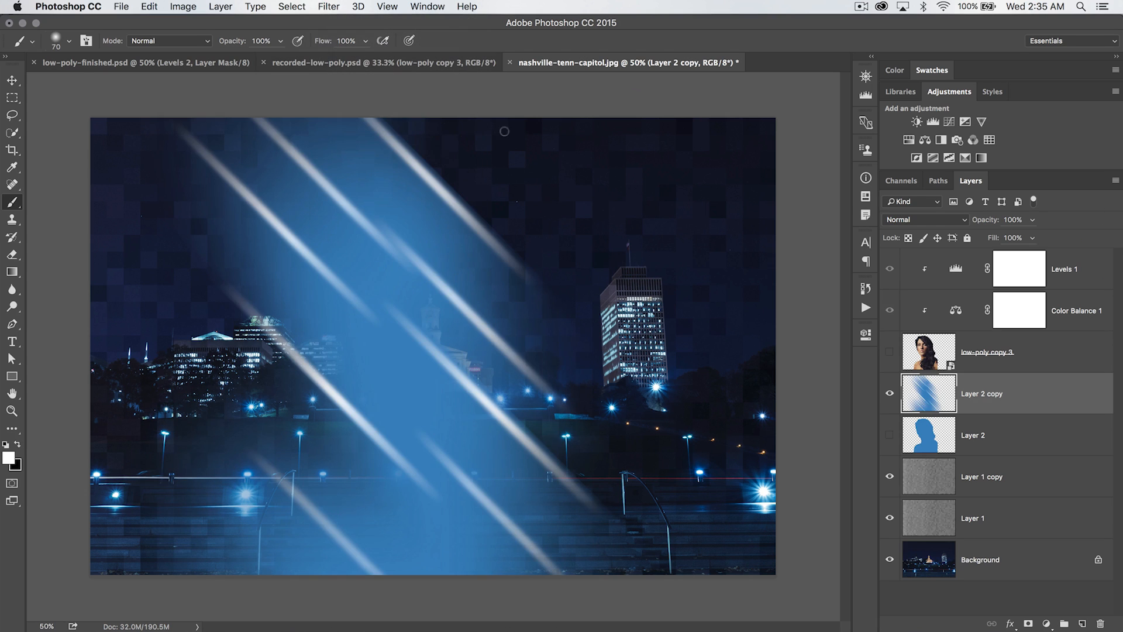
{"action": "key", "text": "super+f"}
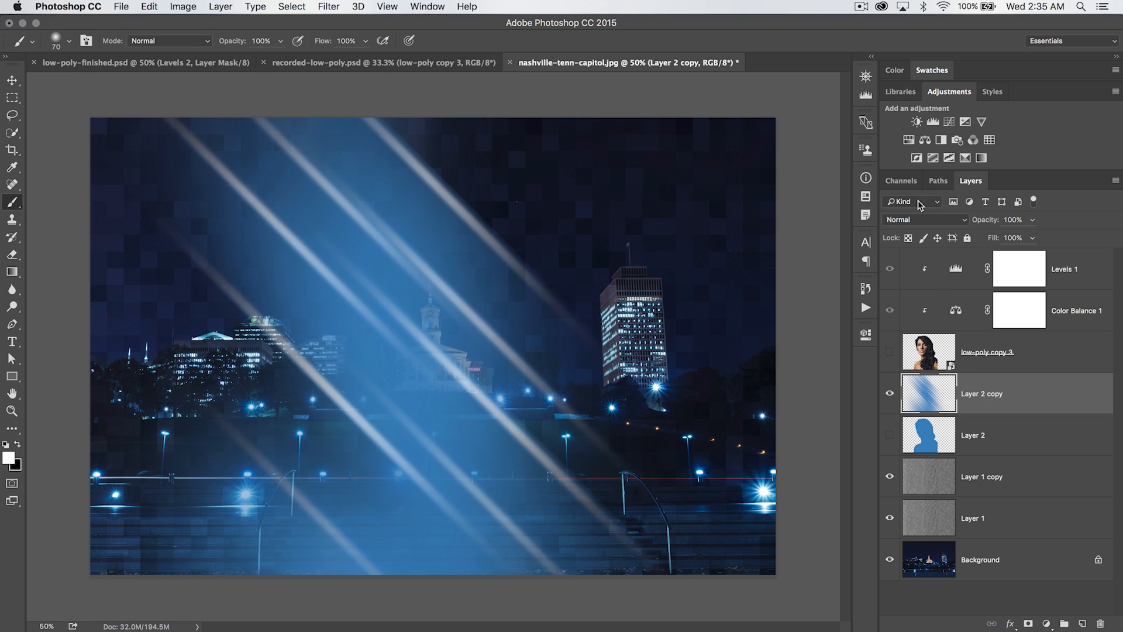
Set the silhouette copy's blend mode to Color Dodge and preview it with the portrait layer
{"action": "left_click", "coordinate": [932, 220]}
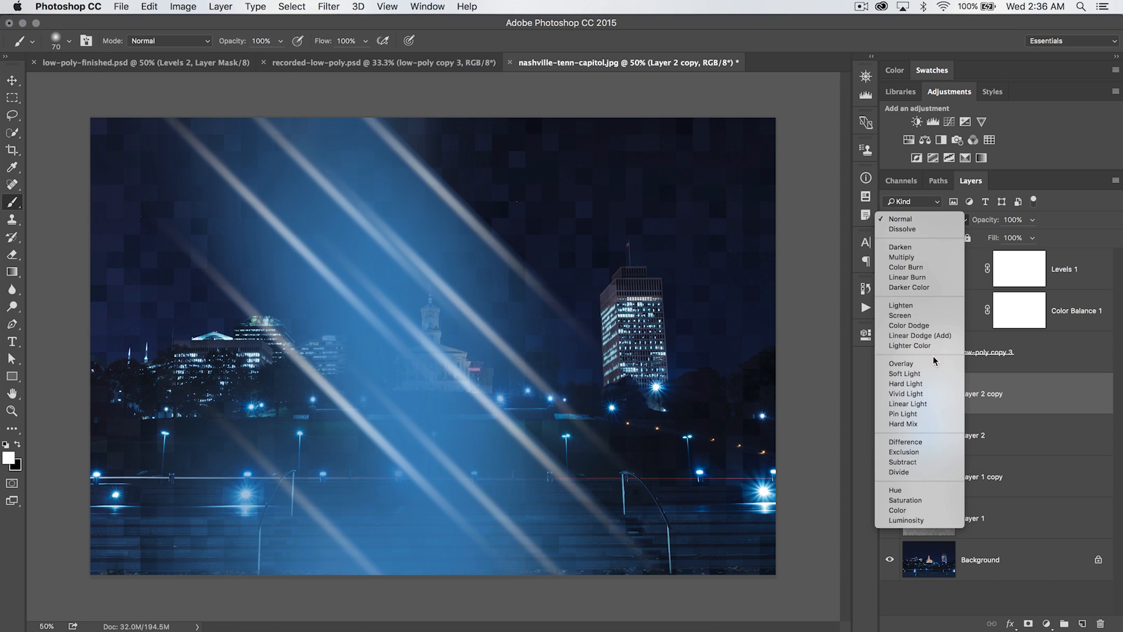
{"action": "left_click", "coordinate": [917, 328]}
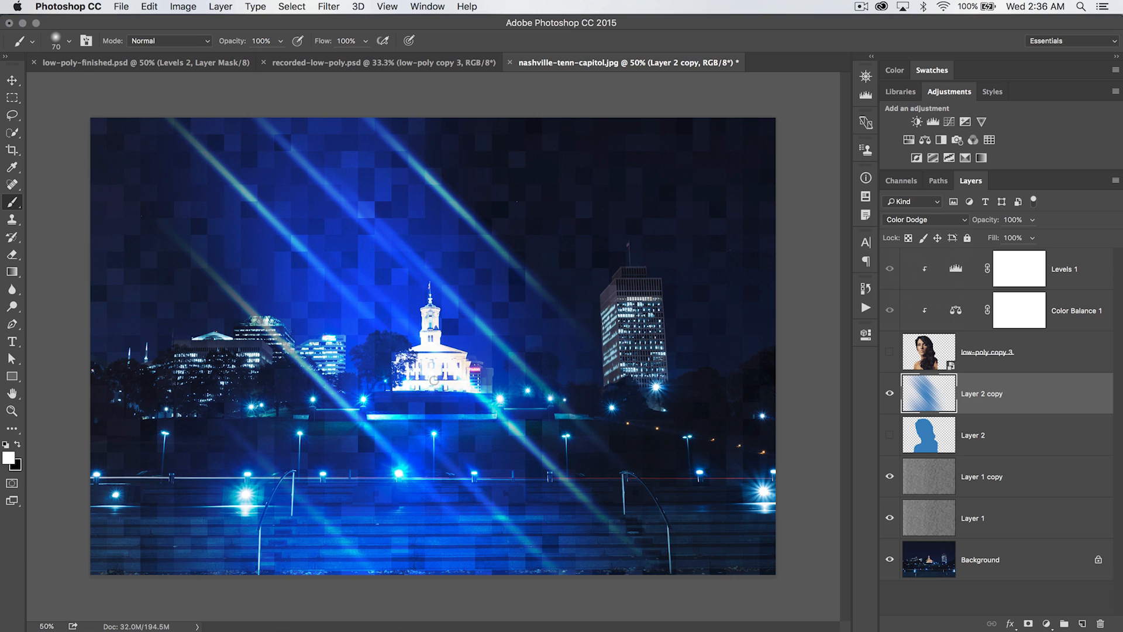
{"action": "left_click", "coordinate": [890, 351]}
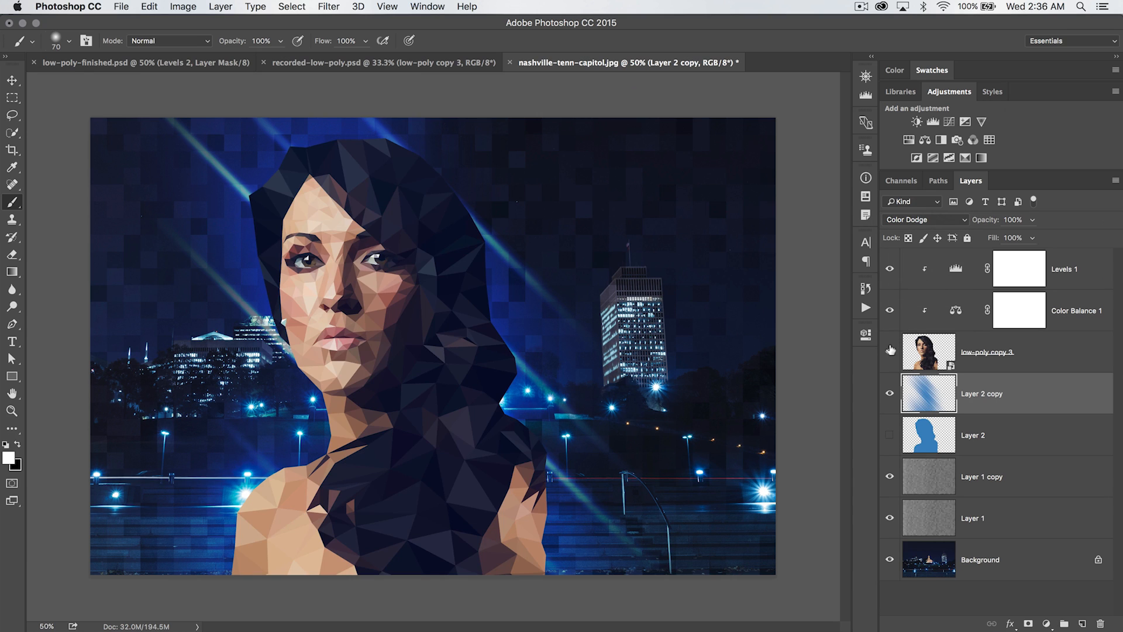
{"action": "left_click", "coordinate": [889, 351]}
Show the original blue silhouette layer and apply the same Motion Blur filter to it
{"action": "left_click", "coordinate": [929, 434]}
{"action": "left_click", "coordinate": [889, 435]}
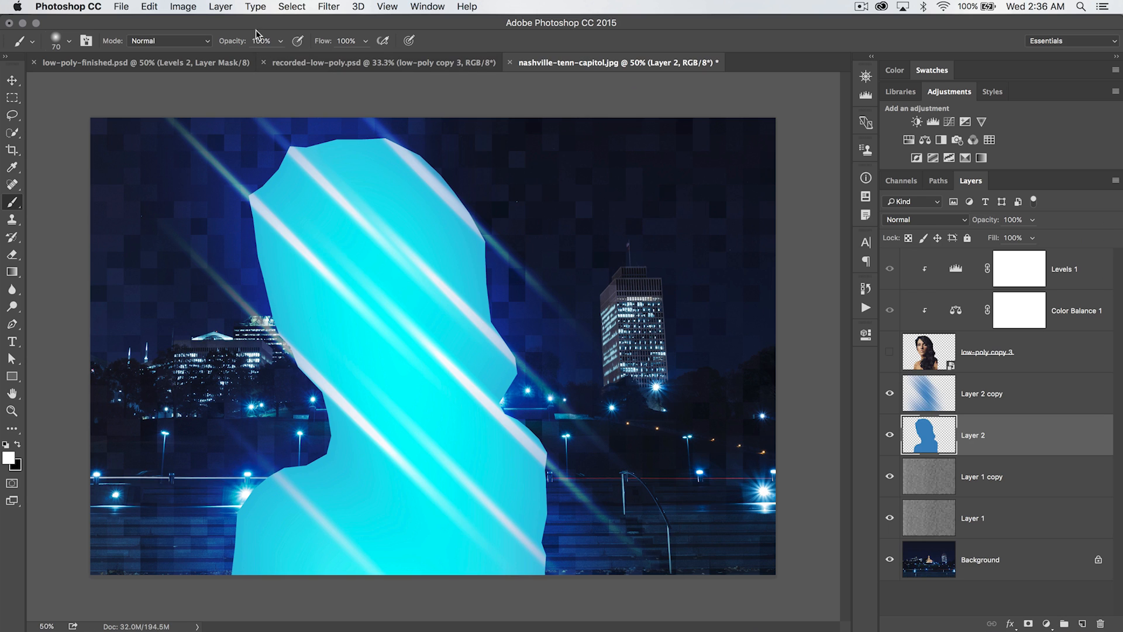
{"action": "left_click", "coordinate": [328, 6]}
{"action": "left_click", "coordinate": [362, 19]}
Set the original silhouette layer's blend mode to Overlay and show the portrait layer again
{"action": "left_click", "coordinate": [924, 220]}
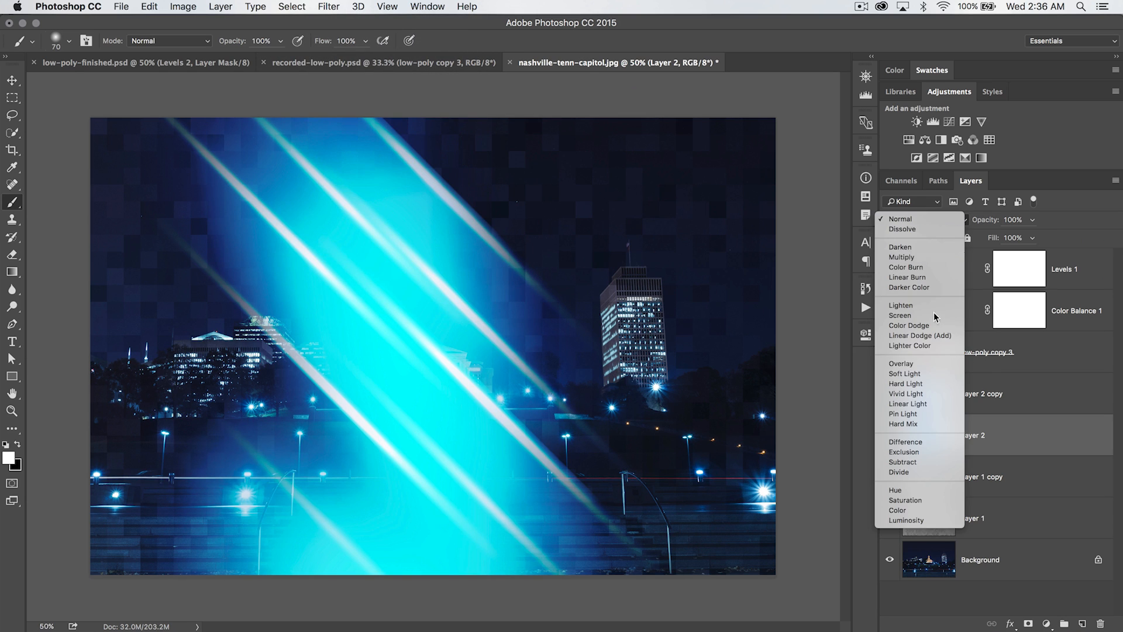
{"action": "left_click", "coordinate": [923, 363]}
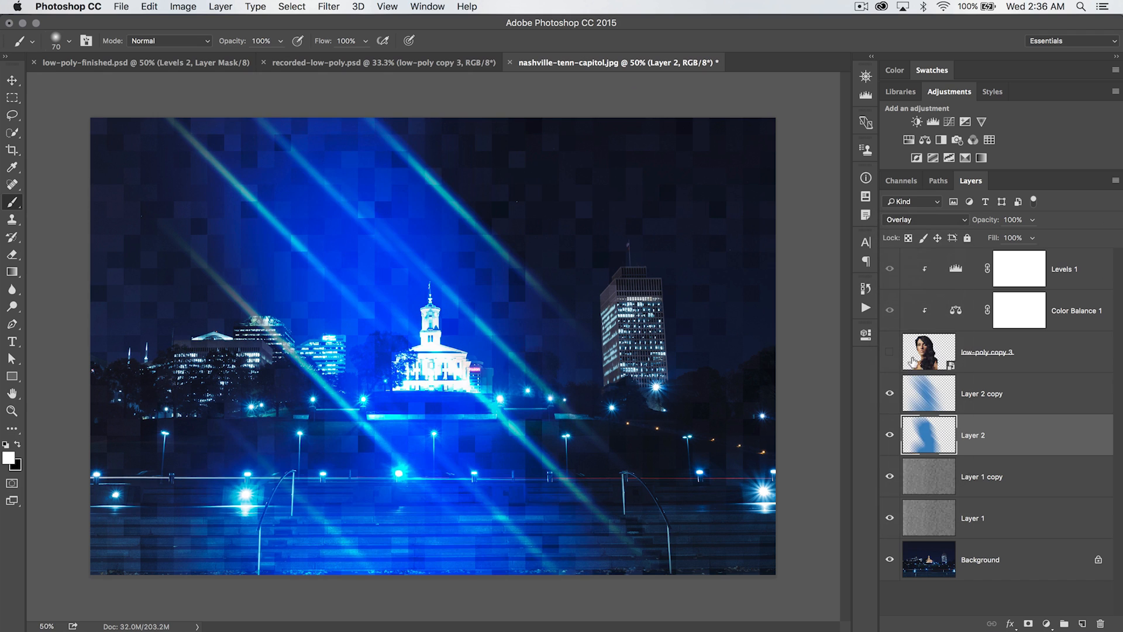
{"action": "left_click", "coordinate": [889, 433]}
{"action": "left_click", "coordinate": [890, 352]}
{"action": "left_click", "coordinate": [890, 434]}
{"action": "left_click", "coordinate": [889, 434]}
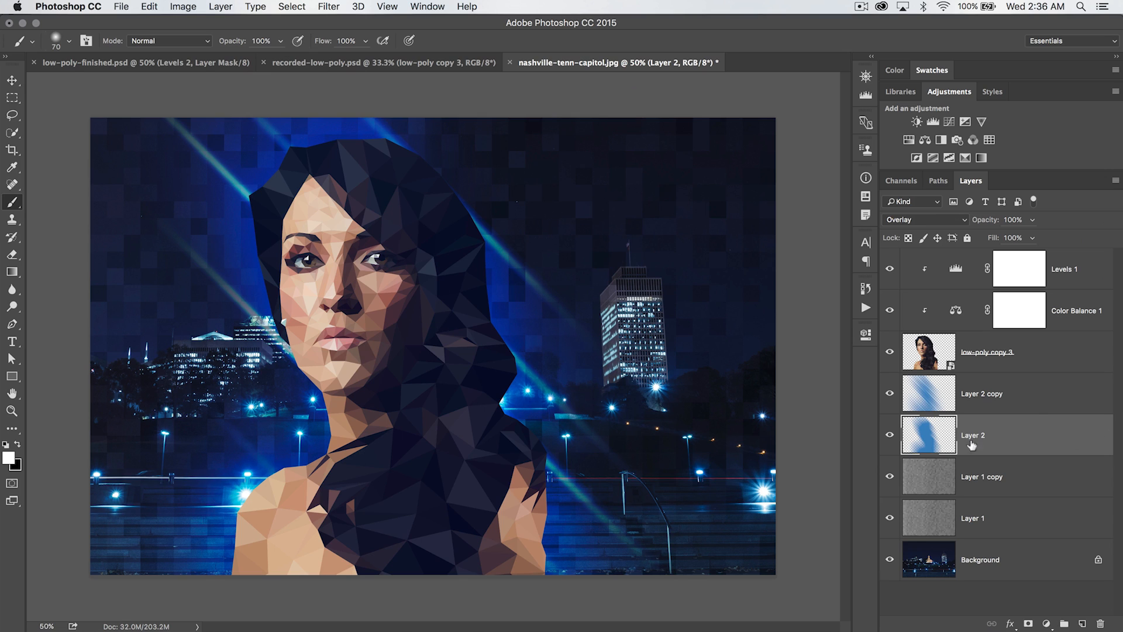
Select both silhouette layers and lower their opacity to 47%
{"action": "left_click", "coordinate": [1044, 390], "text": "shift"}
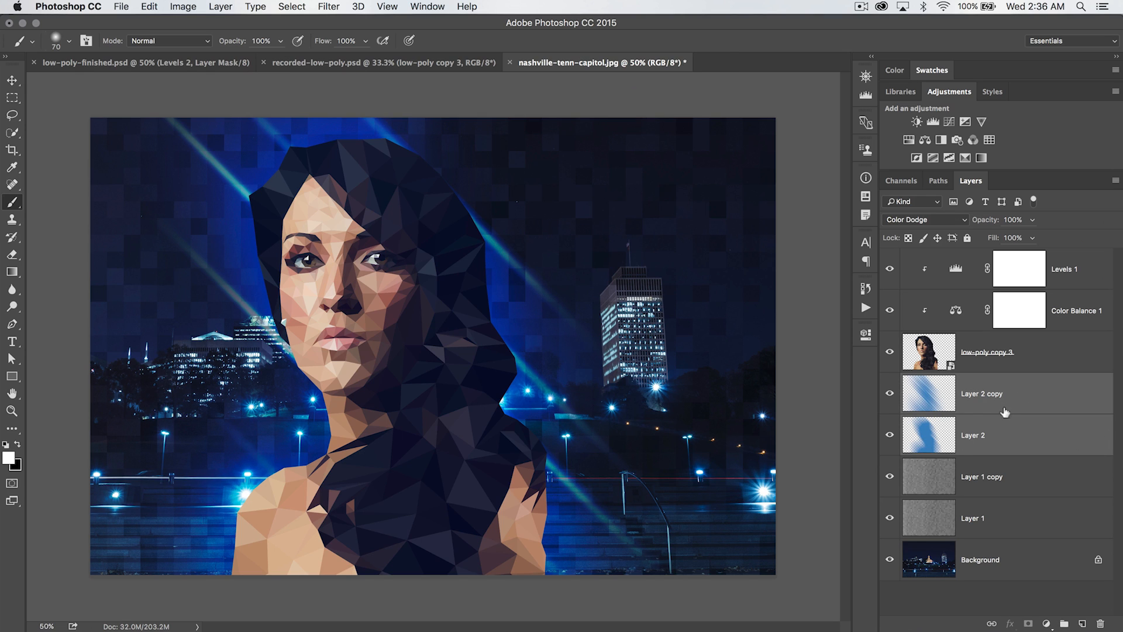
{"action": "left_click_drag", "start_coordinate": [984, 221], "coordinate": [951, 223]}
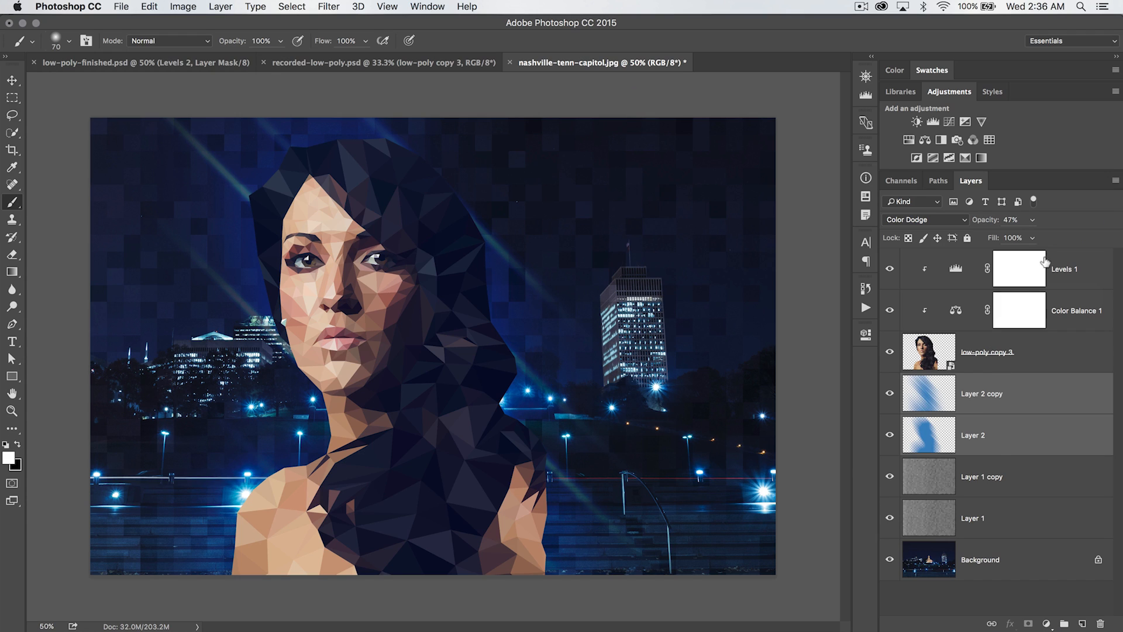
Add a Levels adjustment at the top of the stack with midtone 0.95 and output black raised to 42
{"action": "left_click", "coordinate": [1075, 261]}
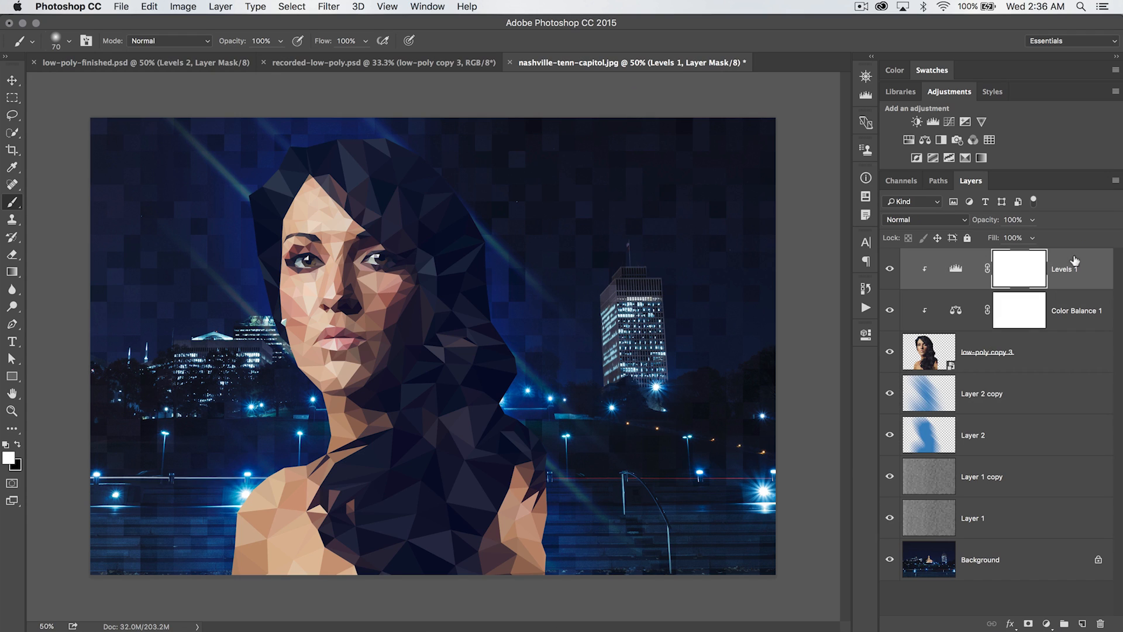
{"action": "left_click", "coordinate": [934, 123]}
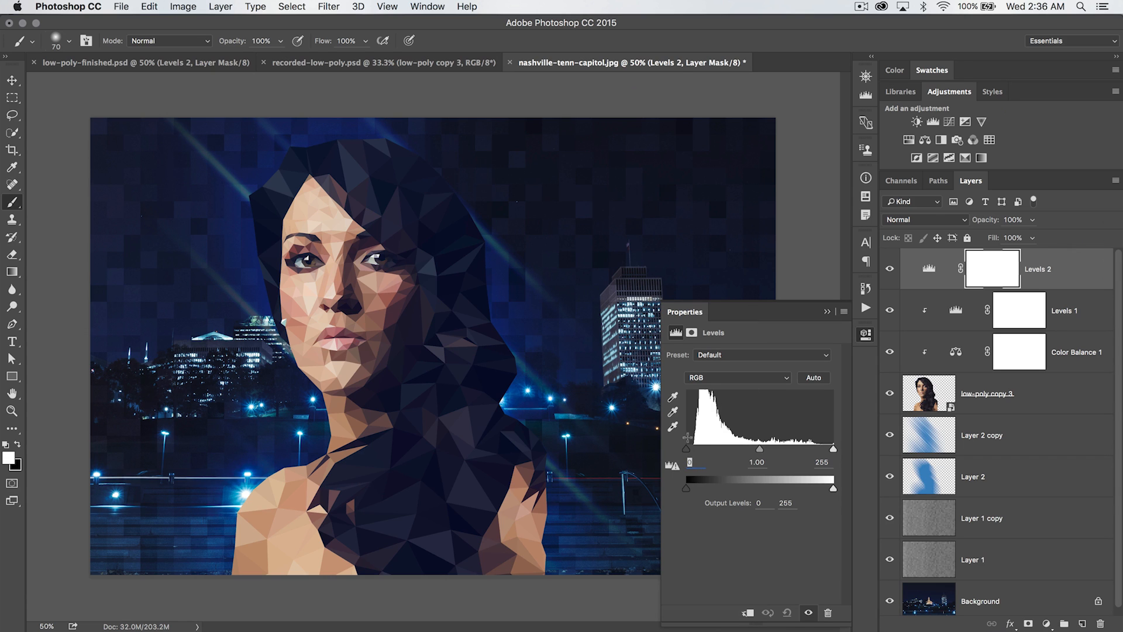
{"action": "left_click_drag", "start_coordinate": [686, 450], "coordinate": [695, 452]}
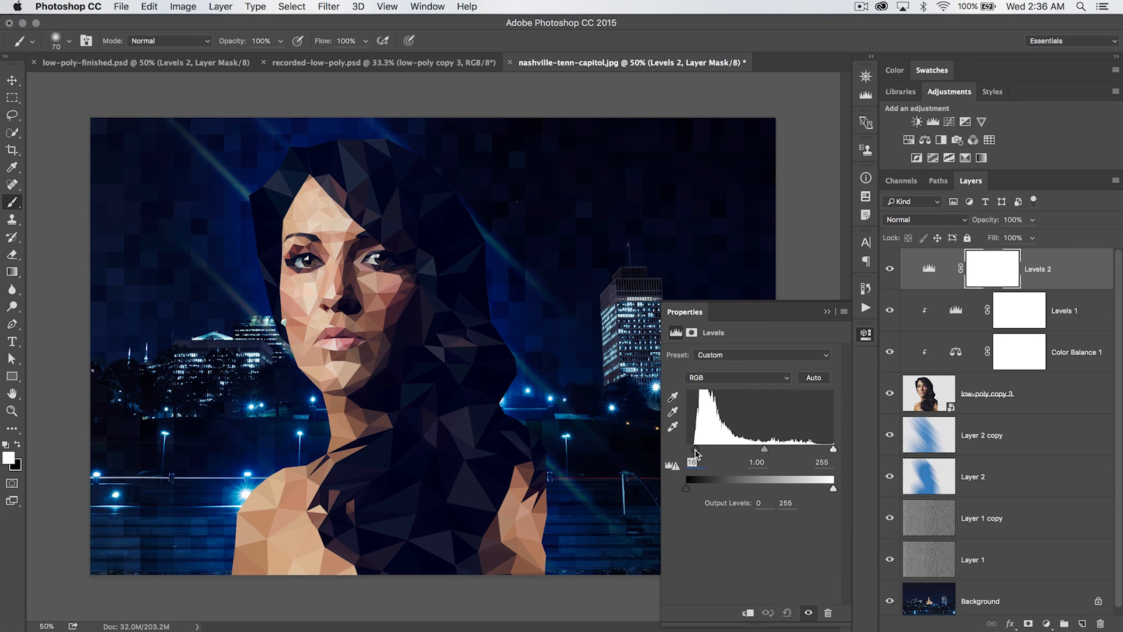
{"action": "left_click_drag", "start_coordinate": [697, 453], "coordinate": [698, 454]}
{"action": "left_click_drag", "start_coordinate": [764, 449], "coordinate": [768, 454]}
{"action": "left_click_drag", "start_coordinate": [686, 488], "coordinate": [710, 489]}
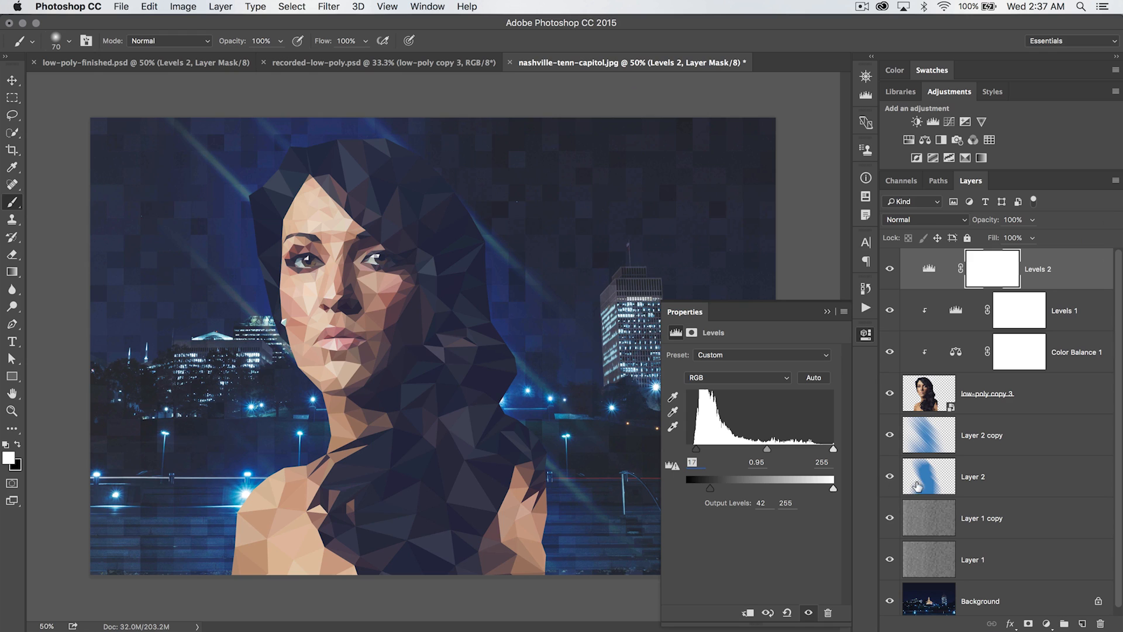
{"action": "left_click_drag", "start_coordinate": [833, 488], "coordinate": [829, 489]}
Add a Gradient Map adjustment on top and open its gradient editor
{"action": "left_click", "coordinate": [865, 338]}
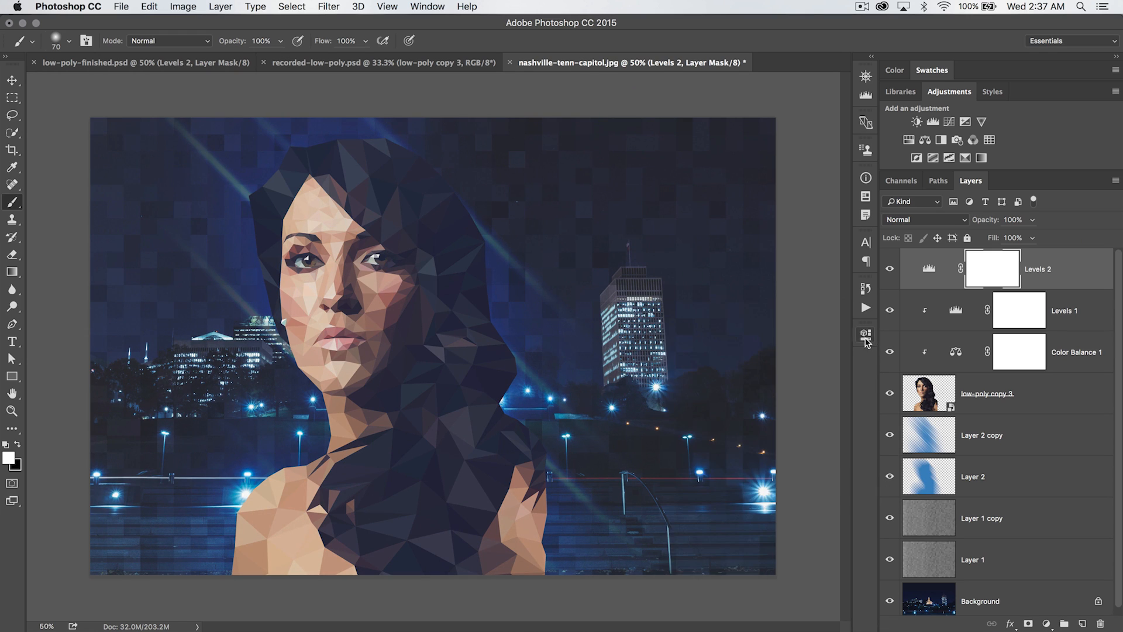
{"action": "left_click", "coordinate": [982, 158]}
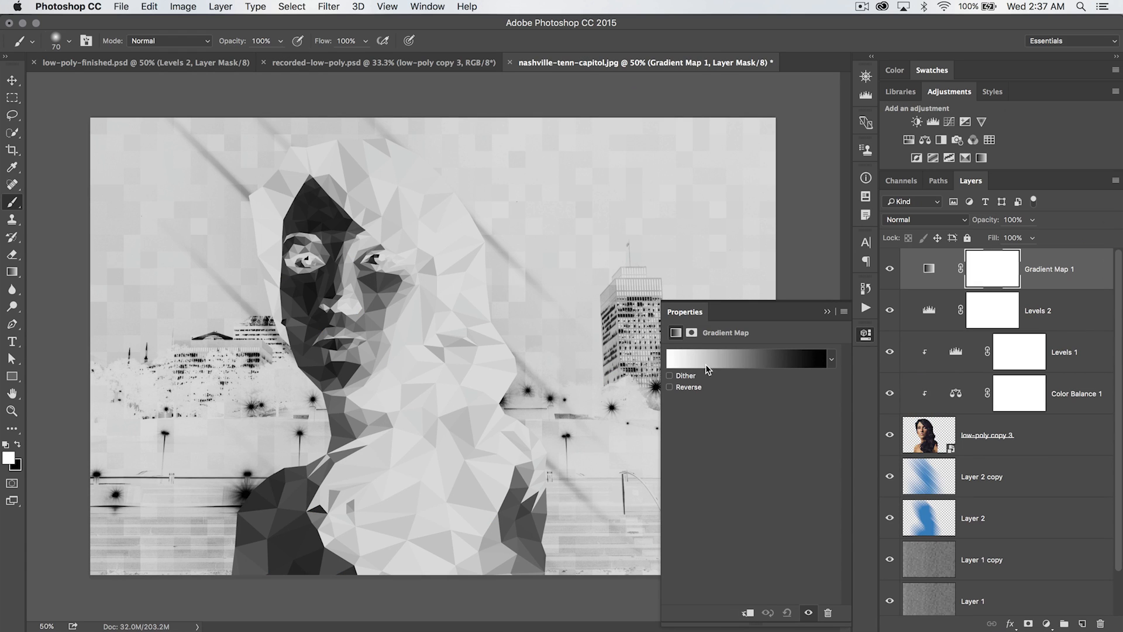
{"action": "left_click", "coordinate": [739, 358]}
{"action": "left_click", "coordinate": [674, 259]}
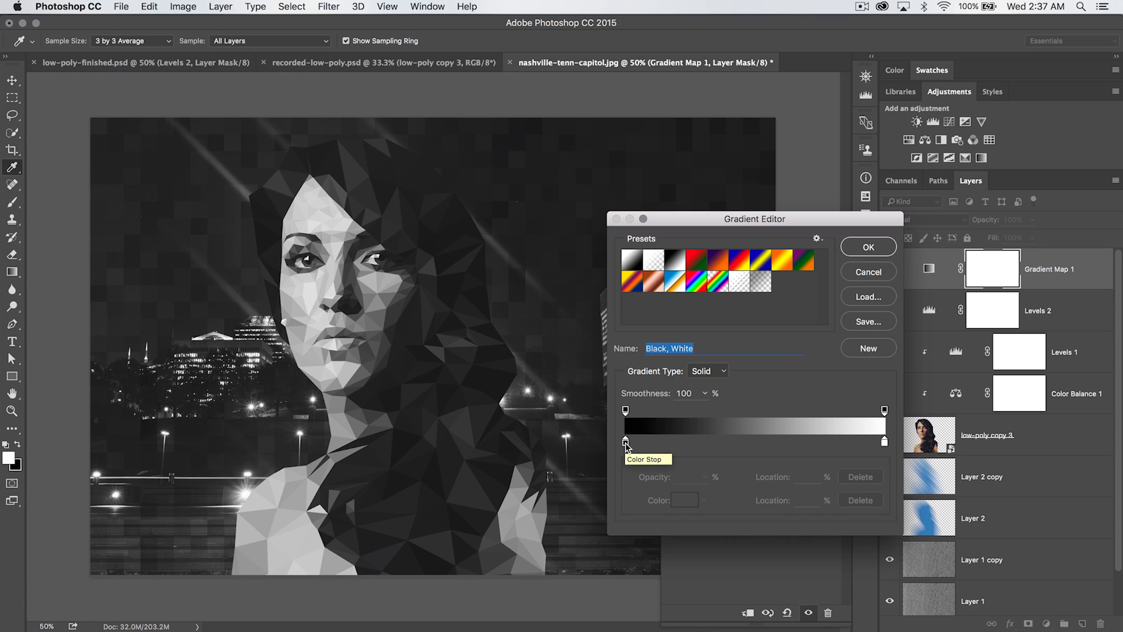
Set the gradient's left color stop to 1f2134
{"action": "double_click", "coordinate": [626, 443]}
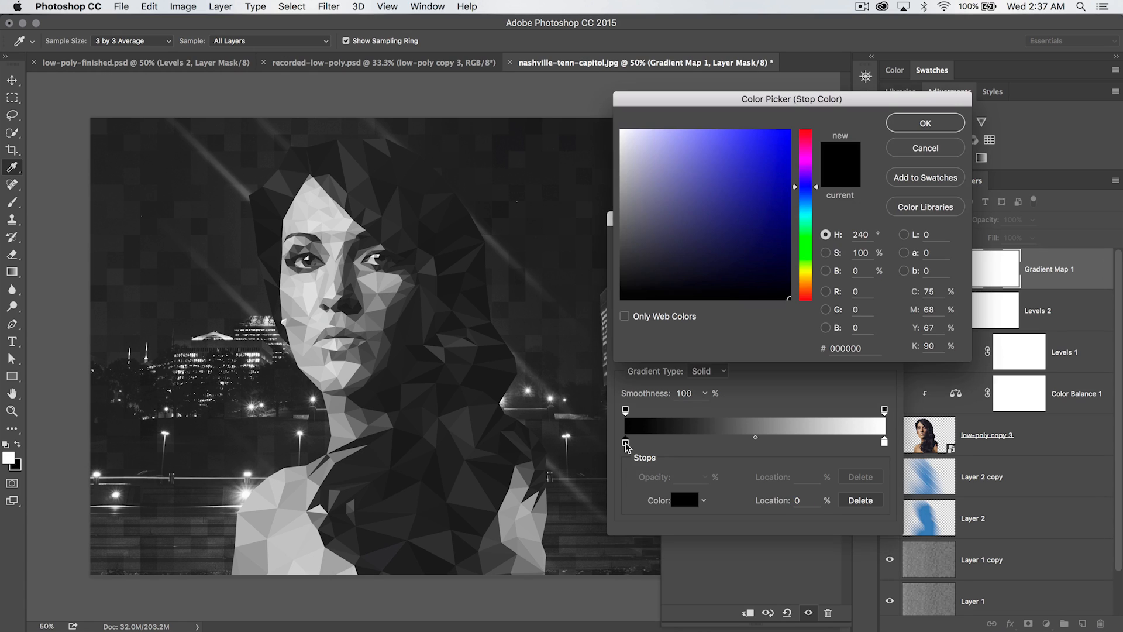
{"action": "left_click", "coordinate": [848, 349]}
{"action": "type", "text": "1f2"}
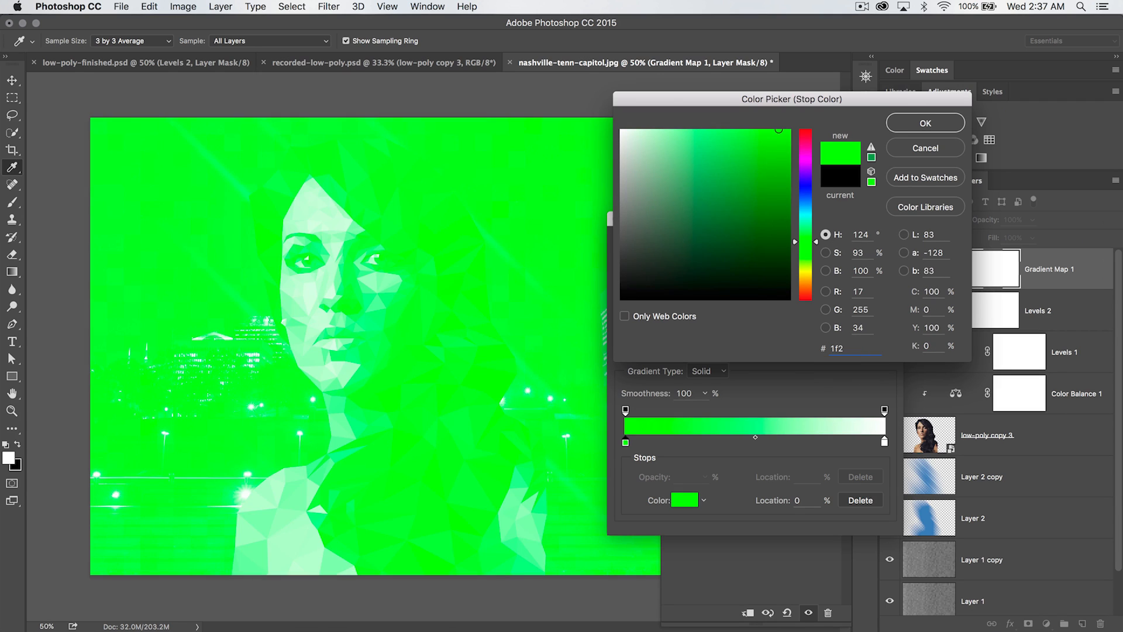
{"action": "type", "text": "134"}
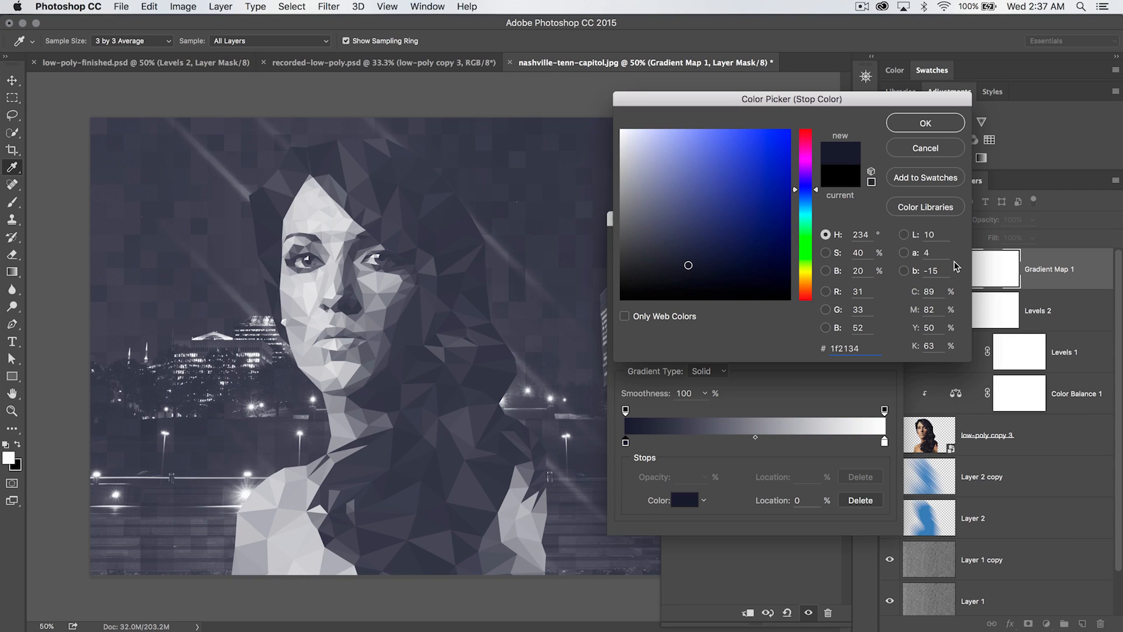
{"action": "left_click", "coordinate": [925, 122]}
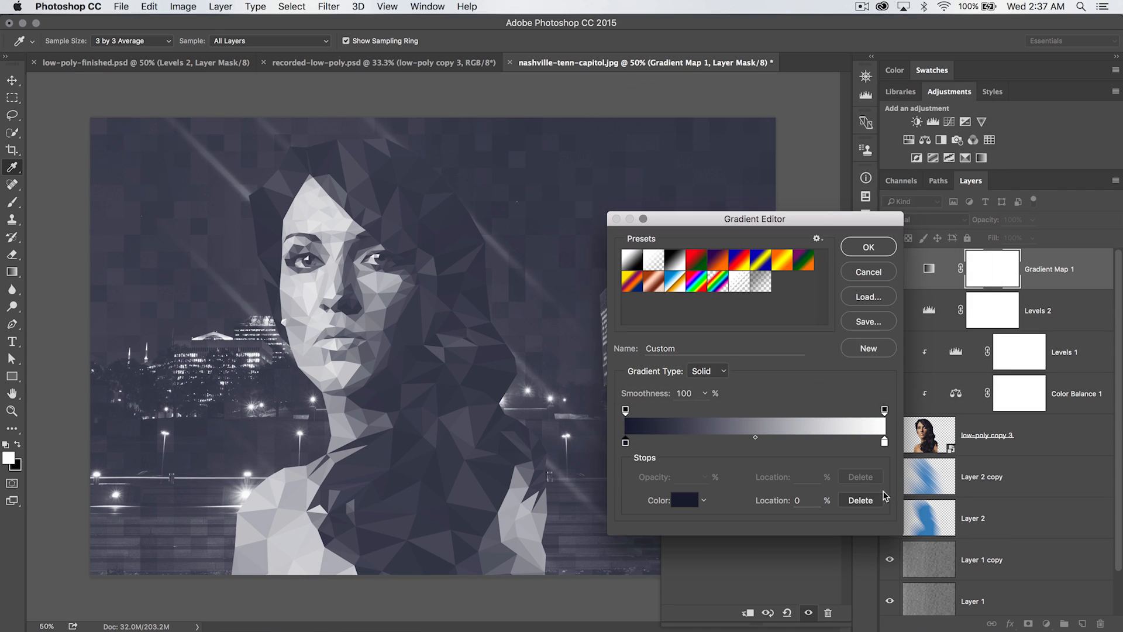
Set the gradient's right color stop to 5b88bf and close the gradient editor
{"action": "double_click", "coordinate": [884, 442]}
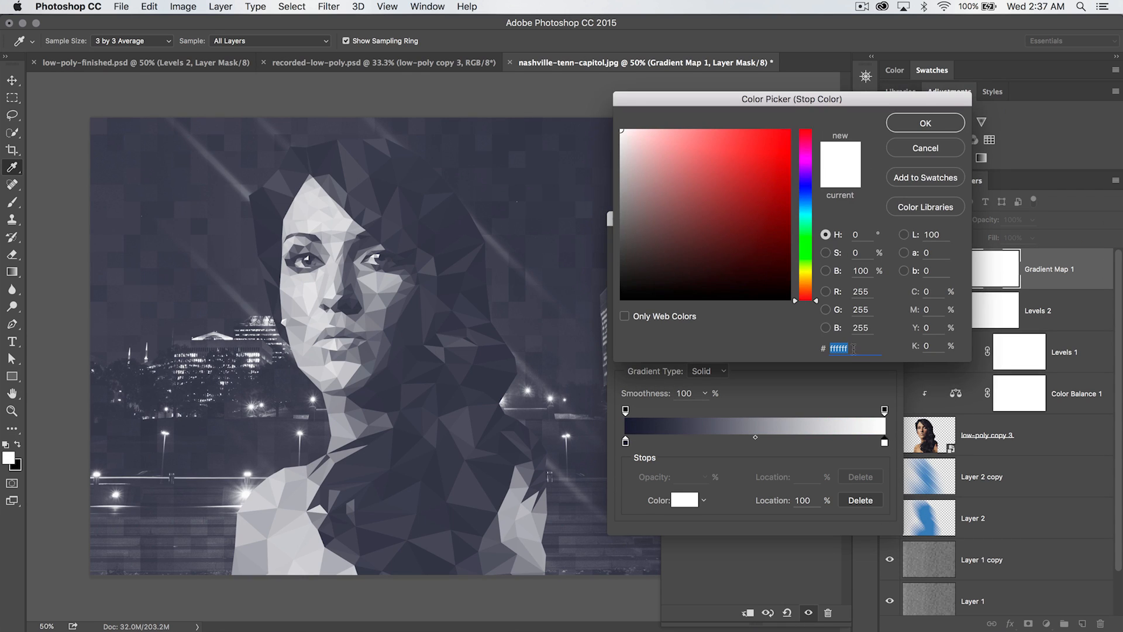
{"action": "type", "text": "5b88"}
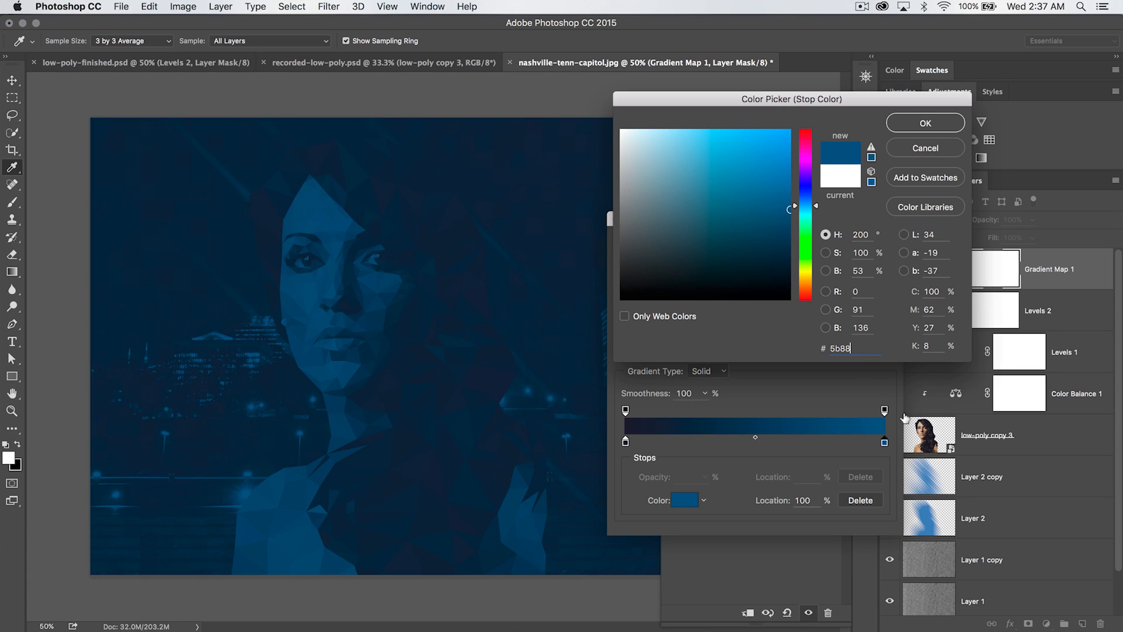
{"action": "type", "text": "bf"}
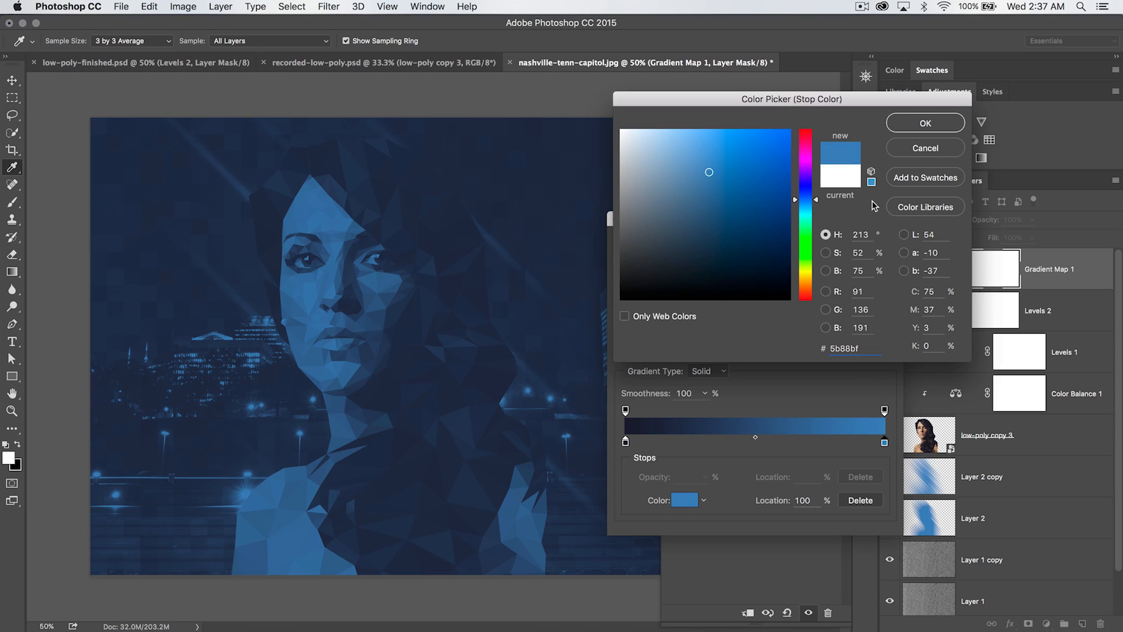
{"action": "left_click", "coordinate": [936, 125]}
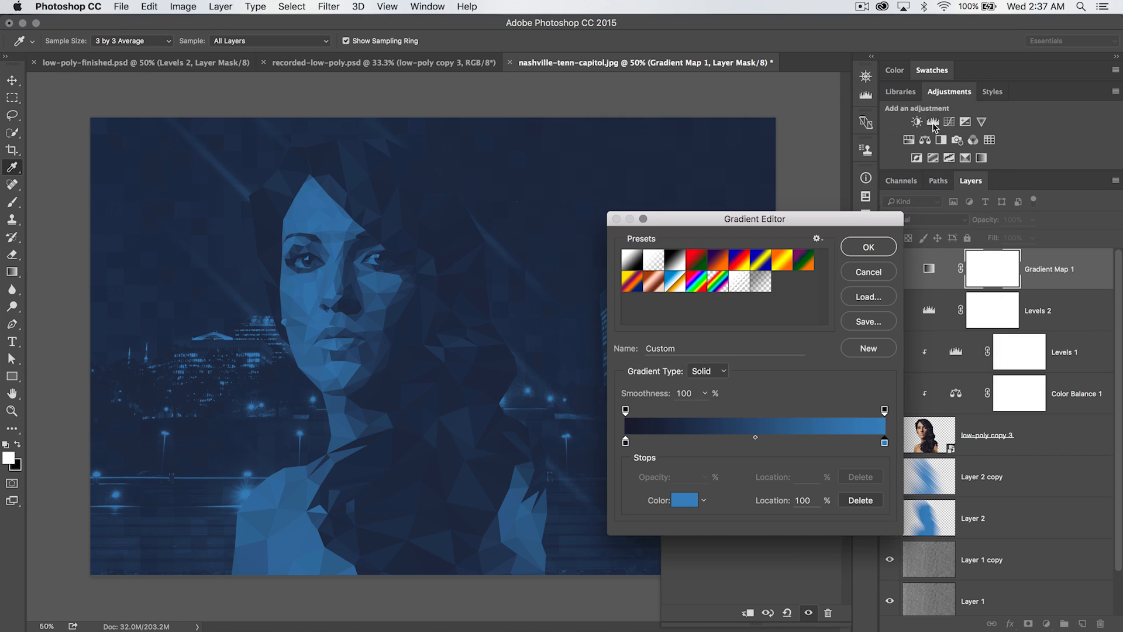
{"action": "left_click", "coordinate": [877, 256]}
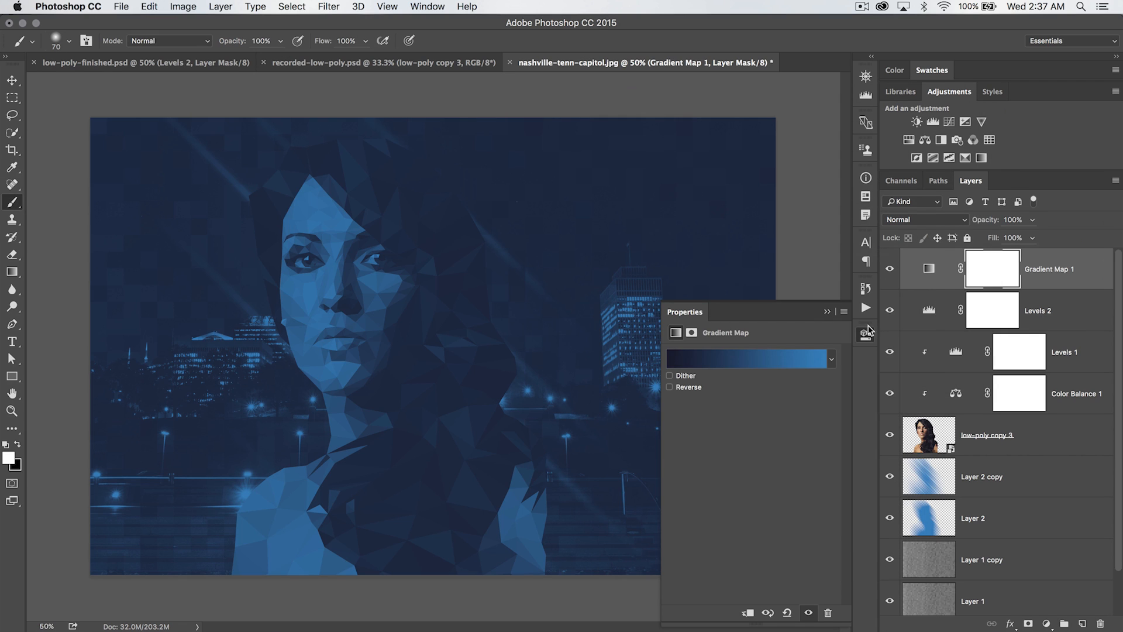
Set the Gradient Map layer's blend mode to Soft Light
{"action": "left_click", "coordinate": [903, 283]}
{"action": "left_click", "coordinate": [923, 267]}
{"action": "left_click", "coordinate": [933, 221]}
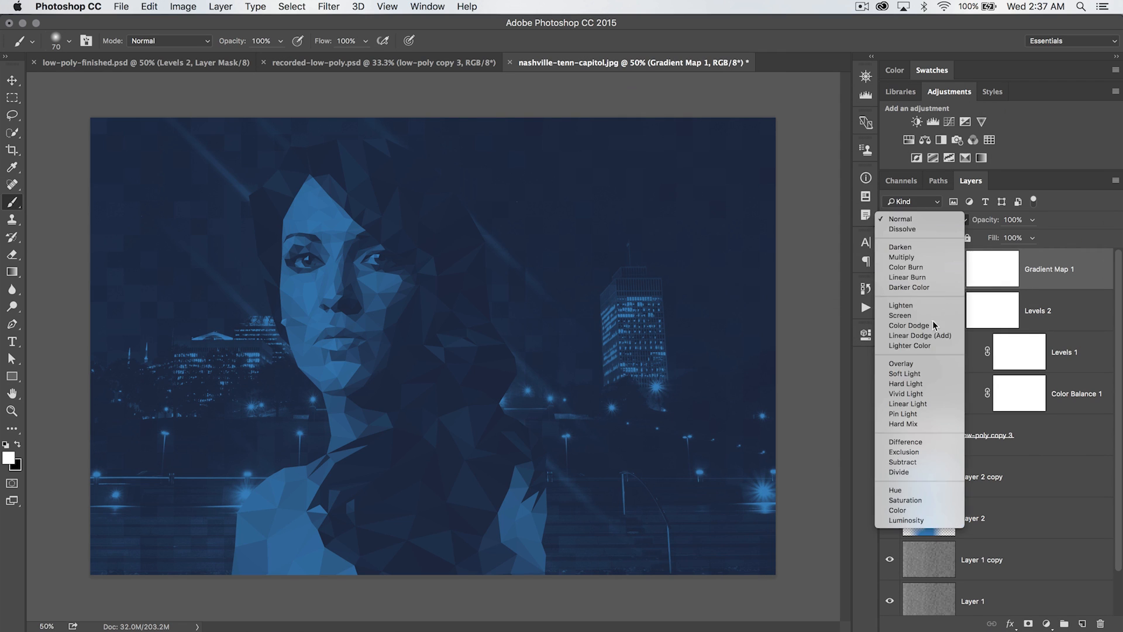
{"action": "left_click", "coordinate": [909, 373]}
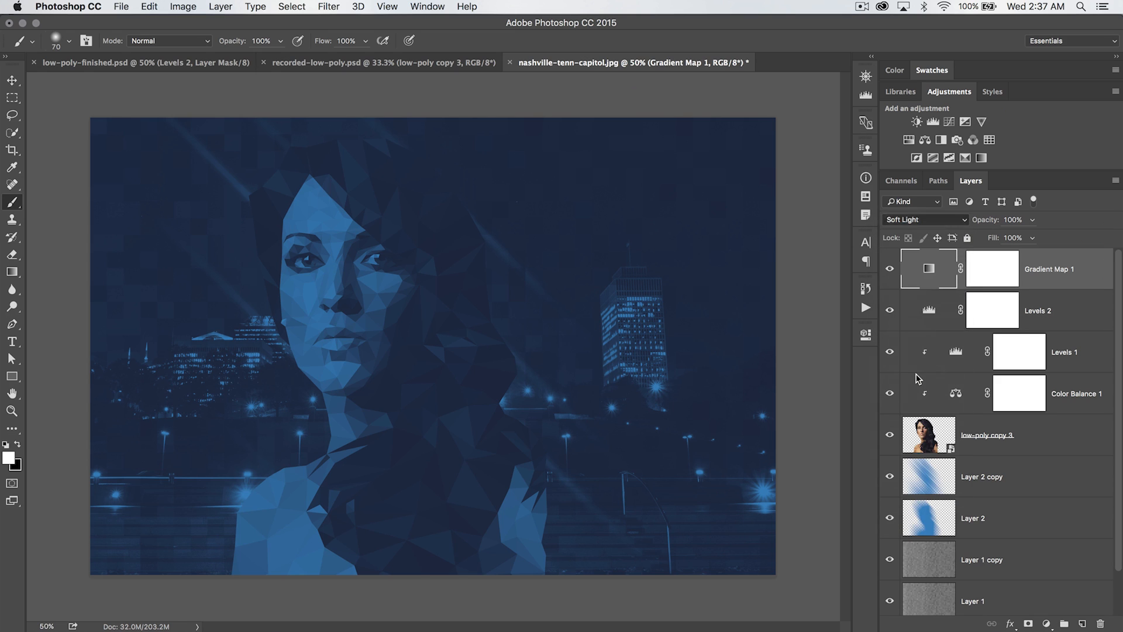
Lower the opacity of the Gradient Map and Levels 2 layers to 50%
{"action": "left_click", "coordinate": [889, 311]}
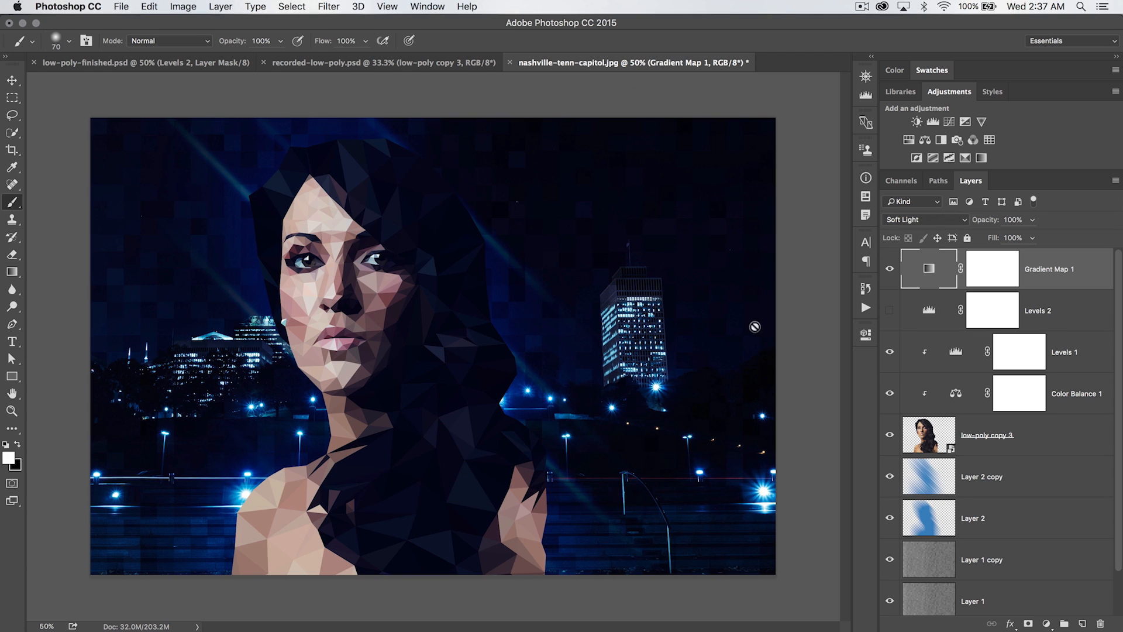
{"action": "left_click", "coordinate": [889, 310]}
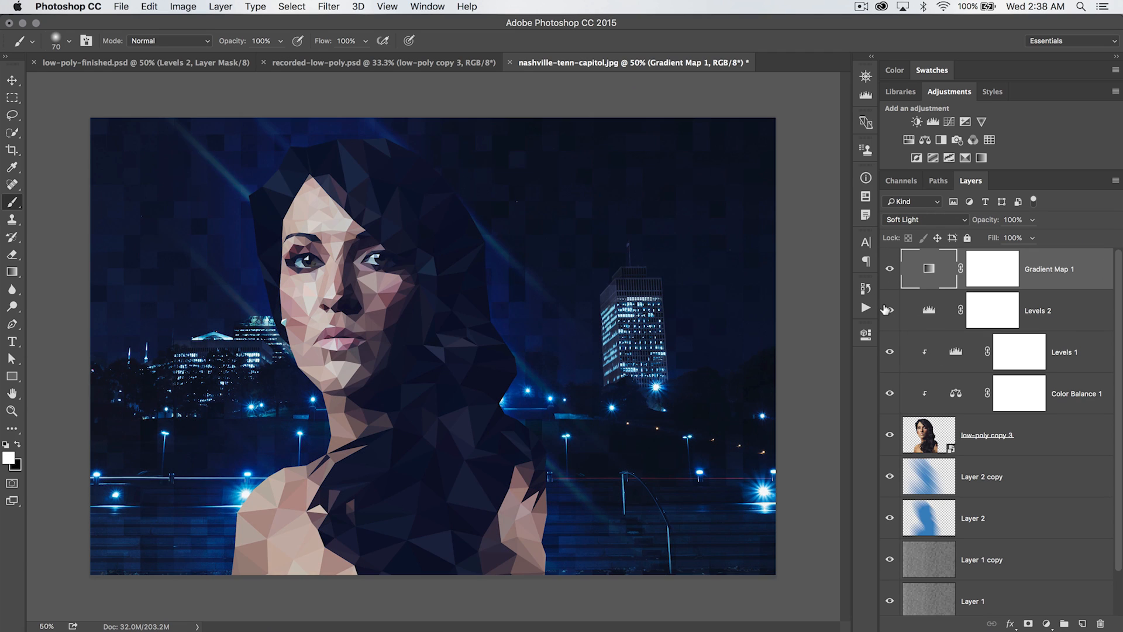
{"action": "left_click_drag", "start_coordinate": [990, 220], "coordinate": [972, 219]}
{"action": "left_click", "coordinate": [927, 305]}
{"action": "left_click", "coordinate": [1069, 276], "text": "shift"}
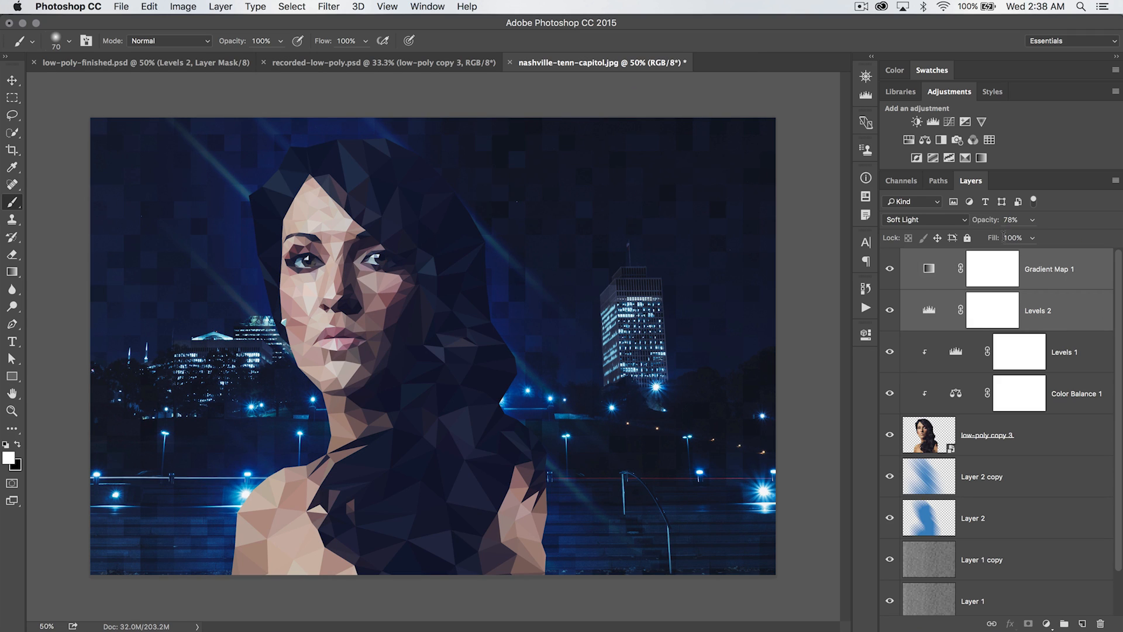
{"action": "left_click_drag", "start_coordinate": [980, 219], "coordinate": [962, 220]}
{"action": "mouse_move", "coordinate": [889, 307]}
{"action": "left_mouse_down"}
{"action": "mouse_move", "coordinate": [888, 281]}
{"action": "mouse_move", "coordinate": [890, 308]}
{"action": "left_mouse_up"}
{"action": "left_click", "coordinate": [927, 298]}
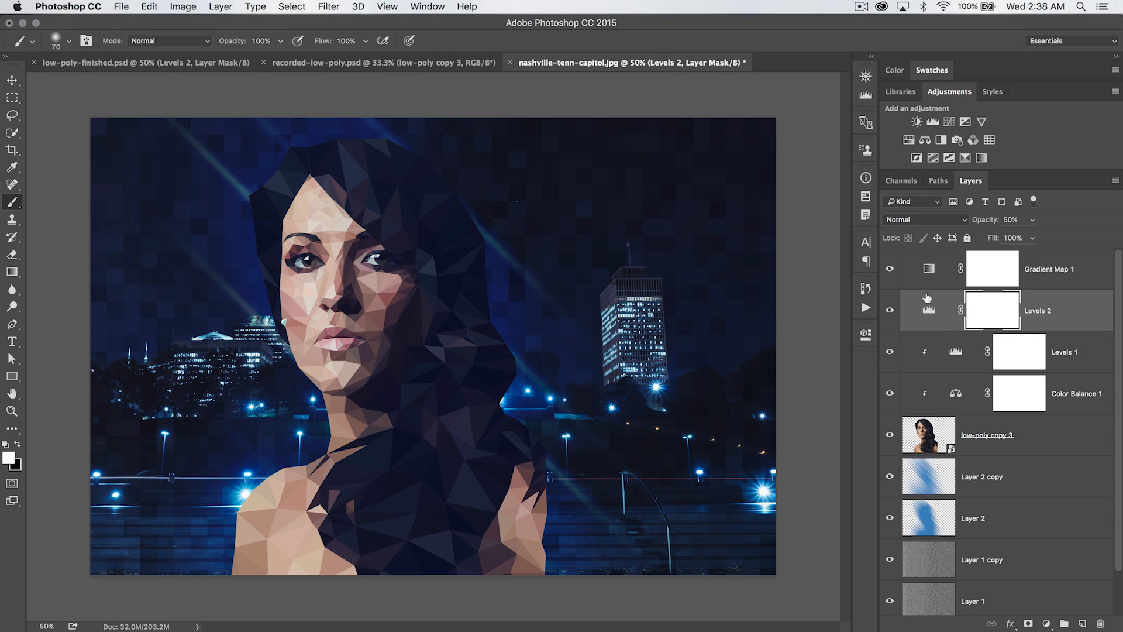
Open the Levels 1 adjustment and nudge its midtone slider slightly
{"action": "double_click", "coordinate": [955, 351]}
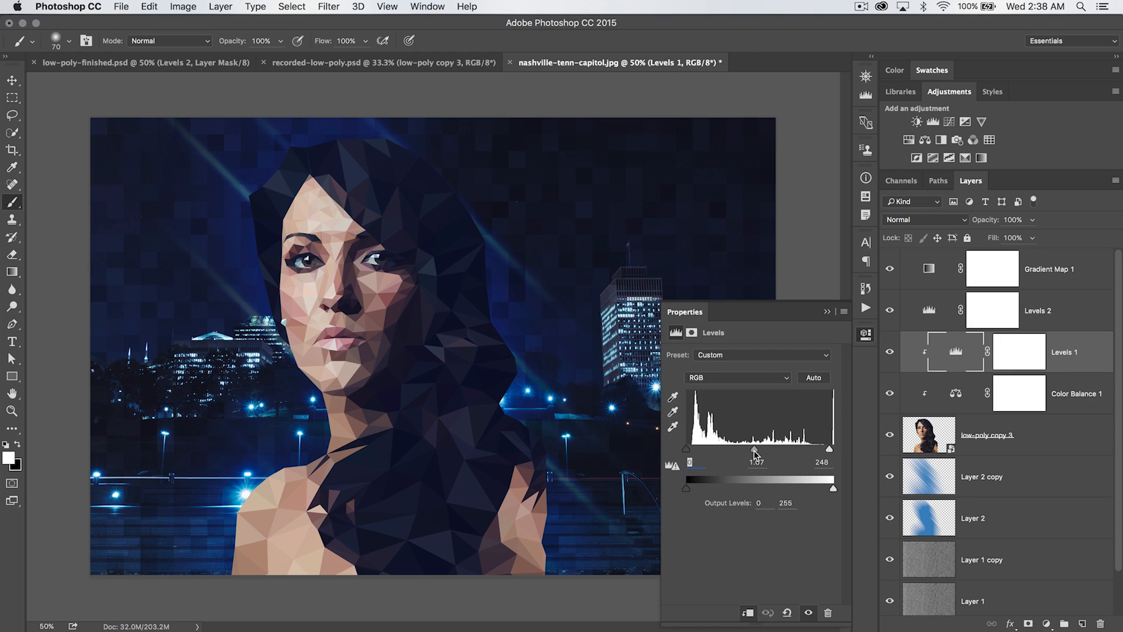
{"action": "left_click_drag", "start_coordinate": [753, 448], "coordinate": [755, 450]}
{"action": "left_click", "coordinate": [865, 336]}
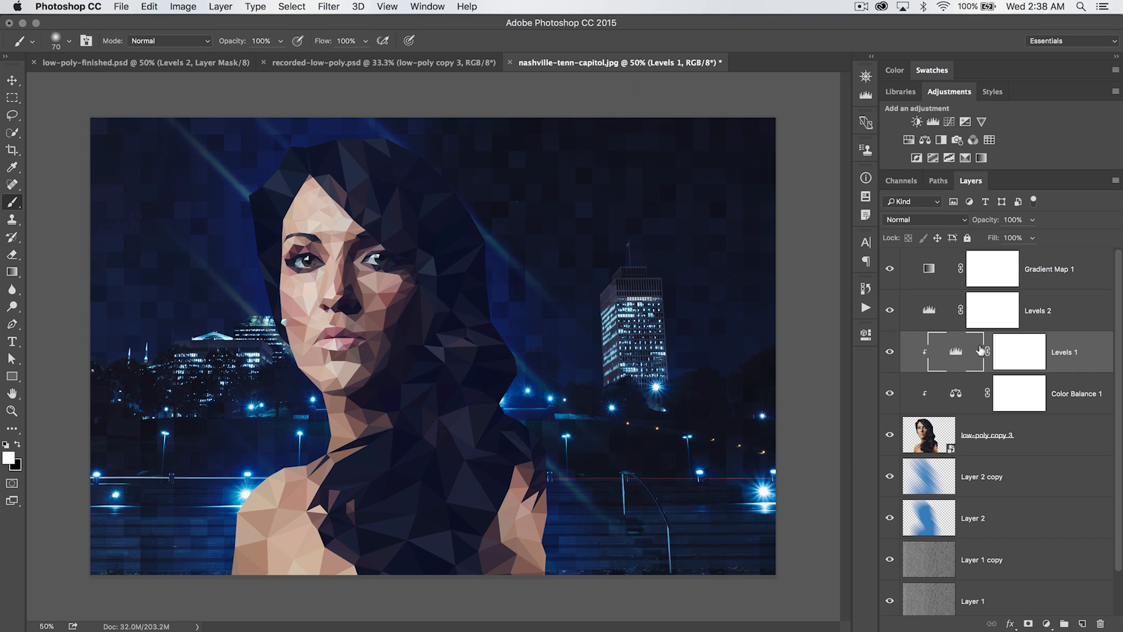
Select the Gradient Map layer and switch to the Move tool
{"action": "left_click", "coordinate": [1068, 267]}
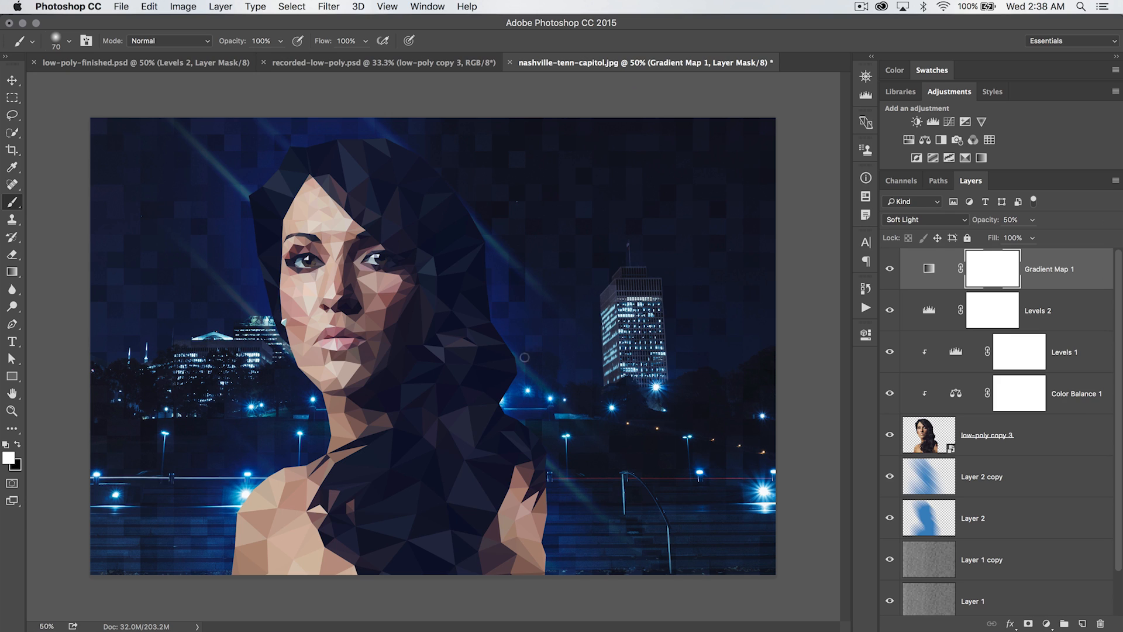
{"action": "left_click", "coordinate": [11, 81]}
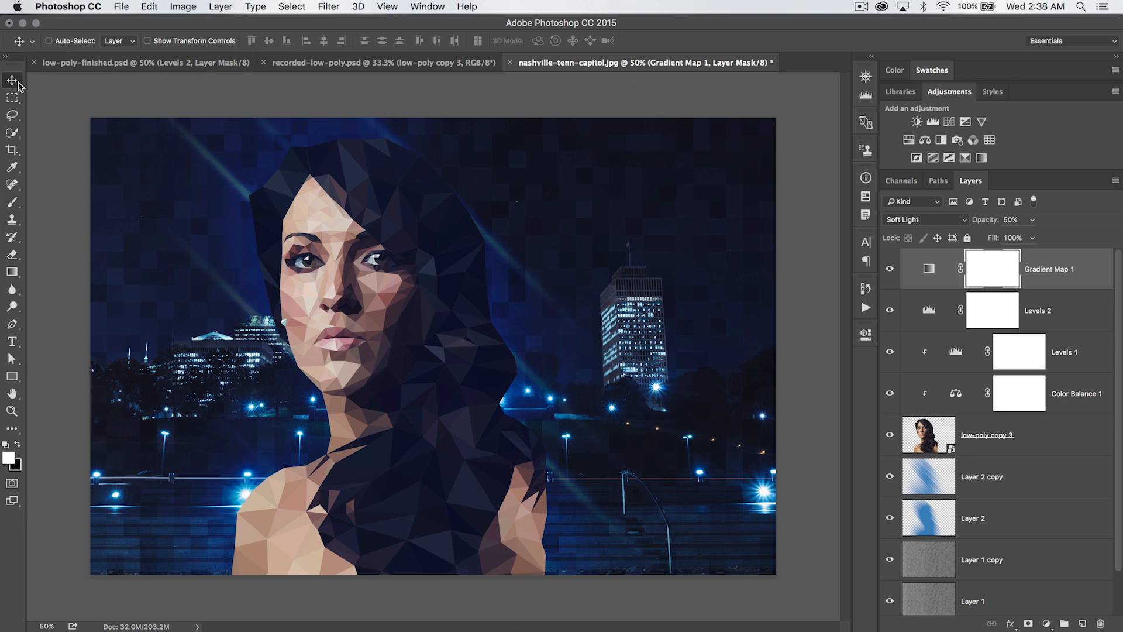